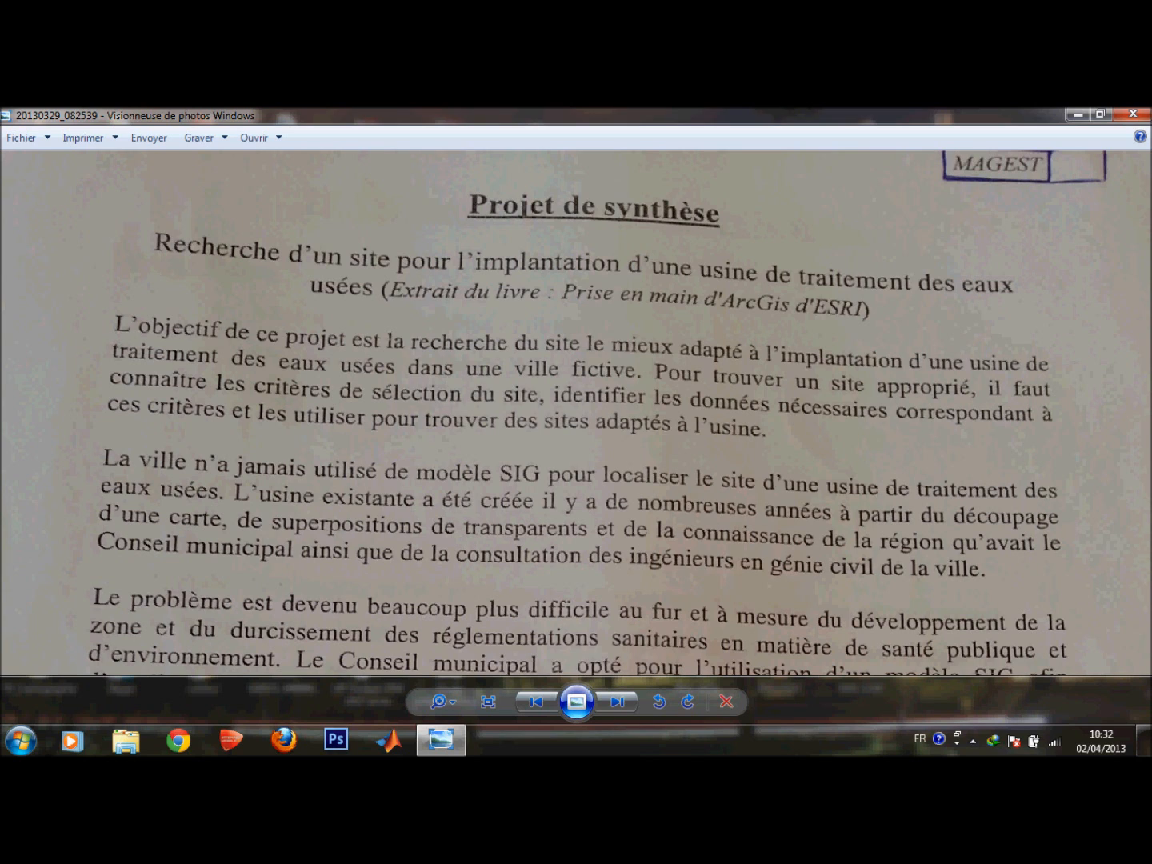
# Read the project statement and its list of site selection criteria in the photo viewer.
pyautogui.moveTo(576, 576); pyautogui.dragTo(552, 306)
pyautogui.moveTo(560, 544); pyautogui.dragTo(560, 384)
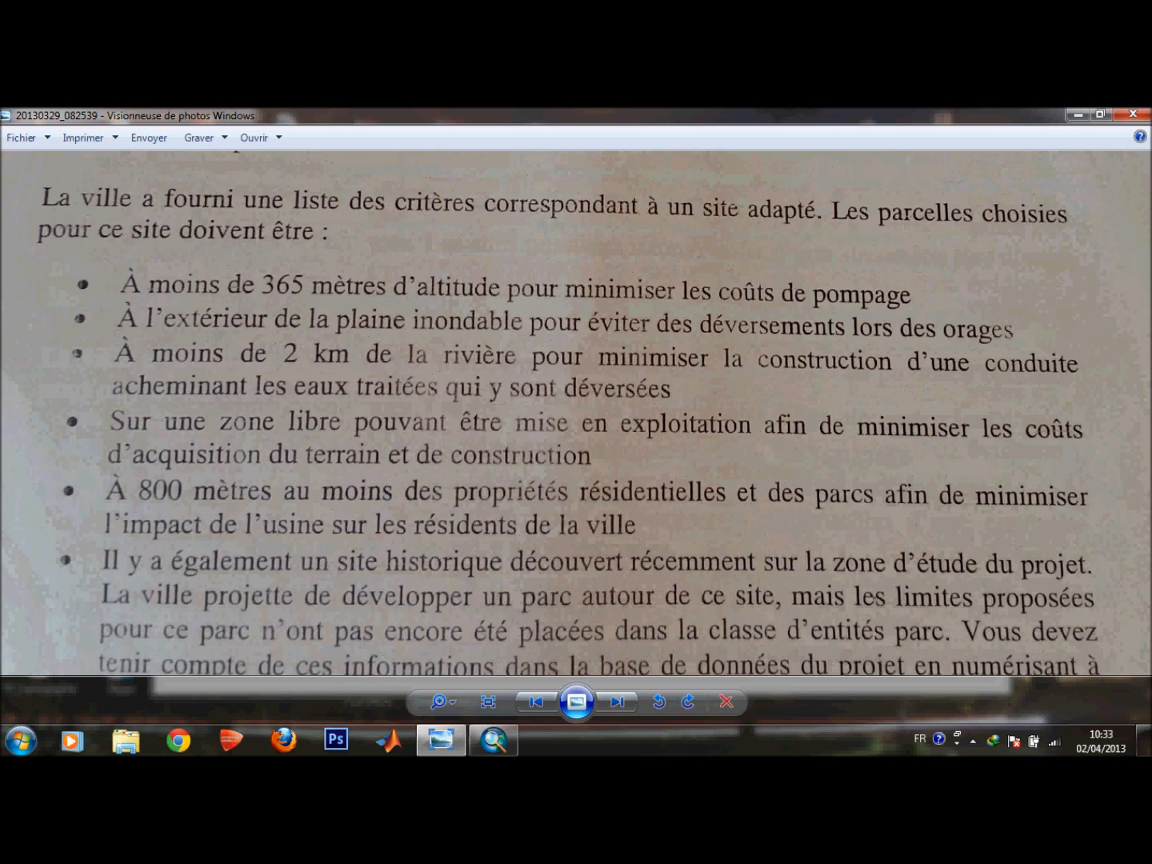
pyautogui.moveTo(560, 520); pyautogui.dragTo(572, 623)
pyautogui.moveTo(573, 180); pyautogui.dragTo(571, 730)
pyautogui.moveTo(572, 399); pyautogui.dragTo(570, 461)
pyautogui.moveTo(569, 624); pyautogui.dragTo(570, 208)
pyautogui.moveTo(570, 560); pyautogui.dragTo(569, 320)
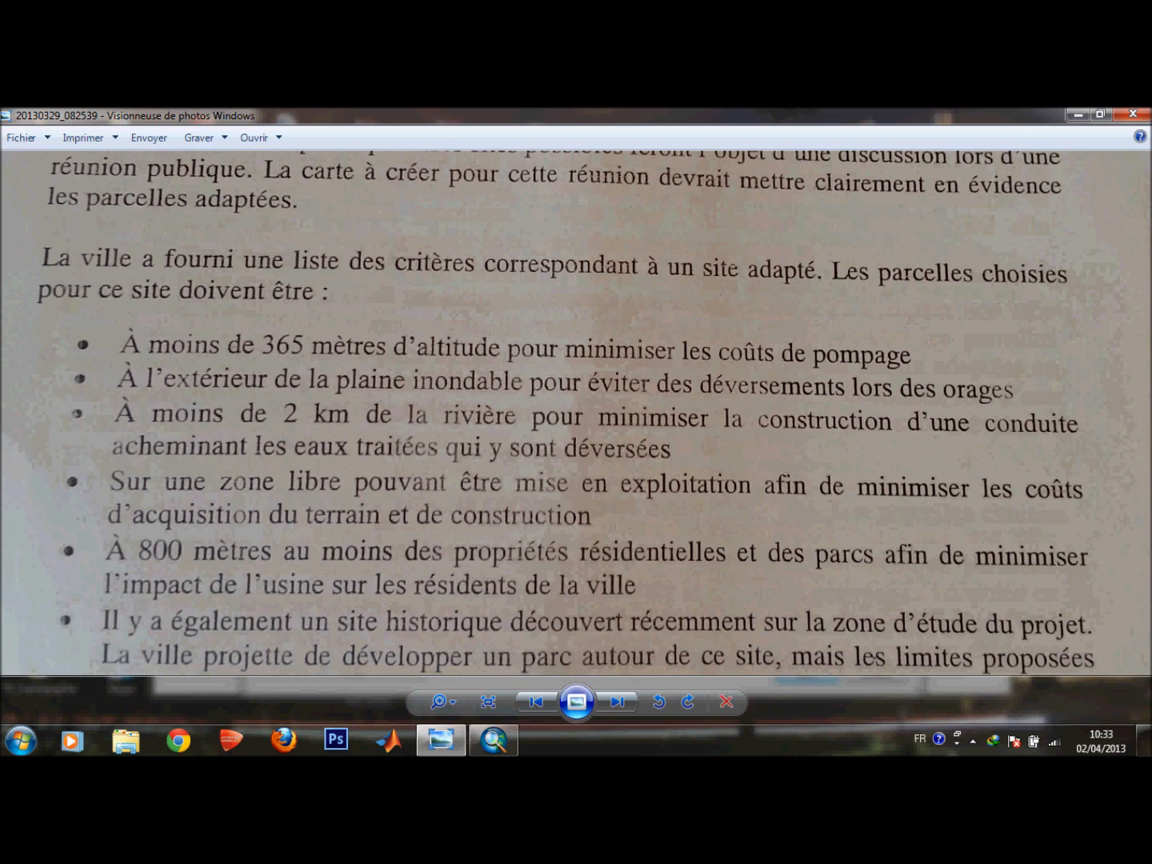
pyautogui.moveTo(569, 480); pyautogui.dragTo(569, 390)
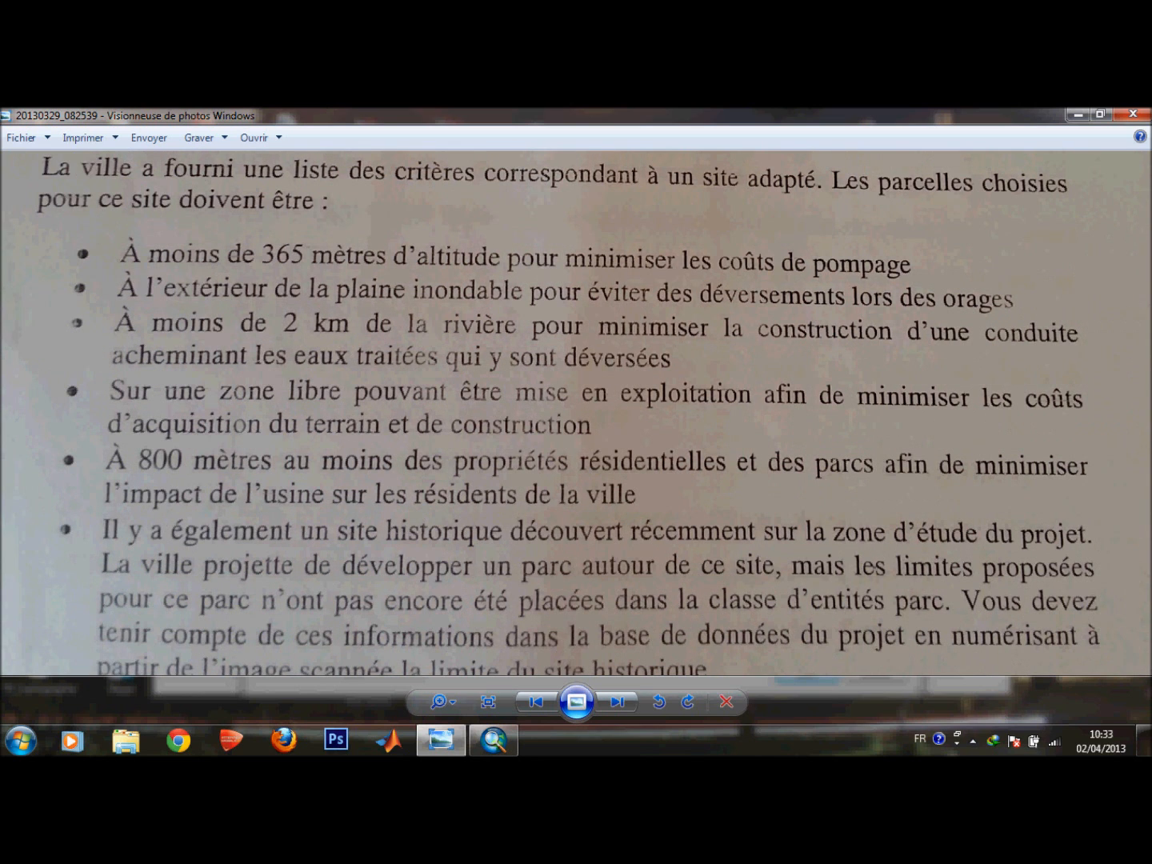
pyautogui.moveTo(576, 460)
pyautogui.mouseDown()
pyautogui.moveTo(596, 226)
pyautogui.moveTo(596, 485)
pyautogui.moveTo(596, 387)
pyautogui.moveTo(597, 466)
pyautogui.mouseUp()
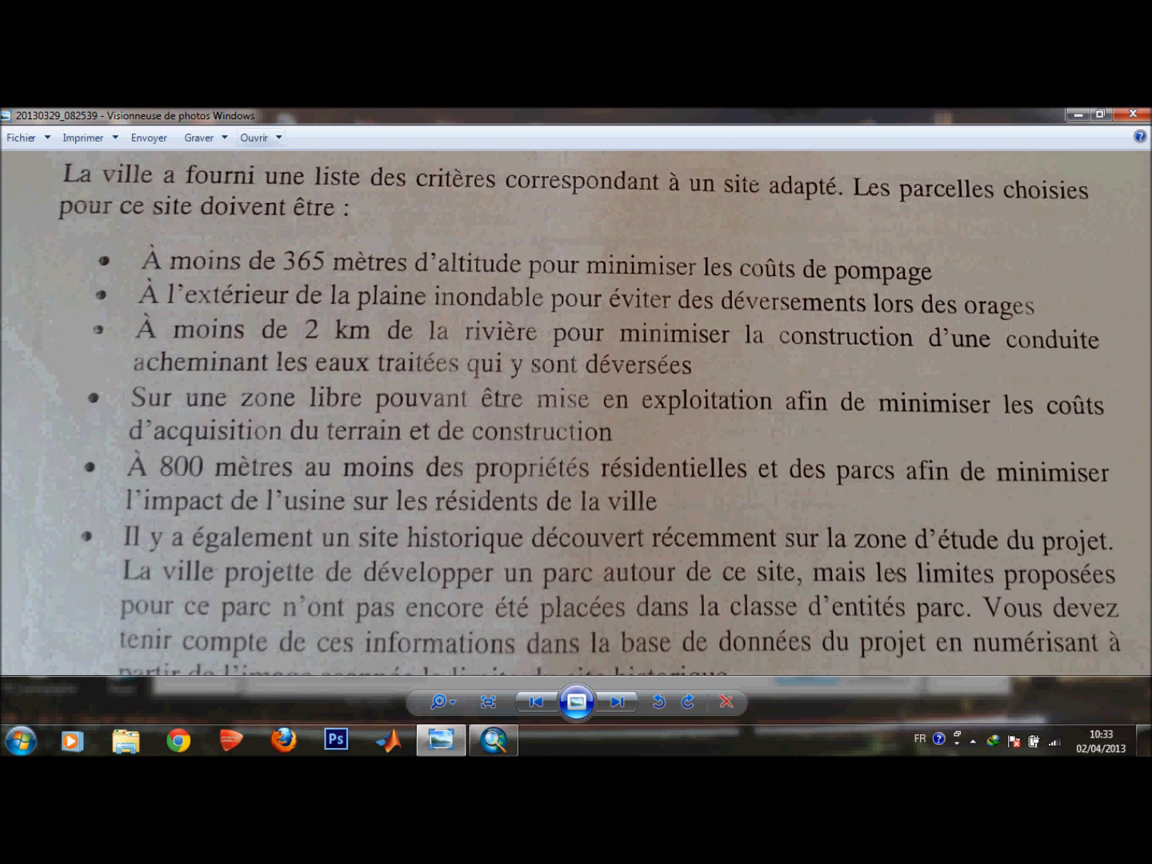
# Switch to ArcMap, dismiss the Getting Started dialog and maximize the map window.
pyautogui.click(1077, 115)
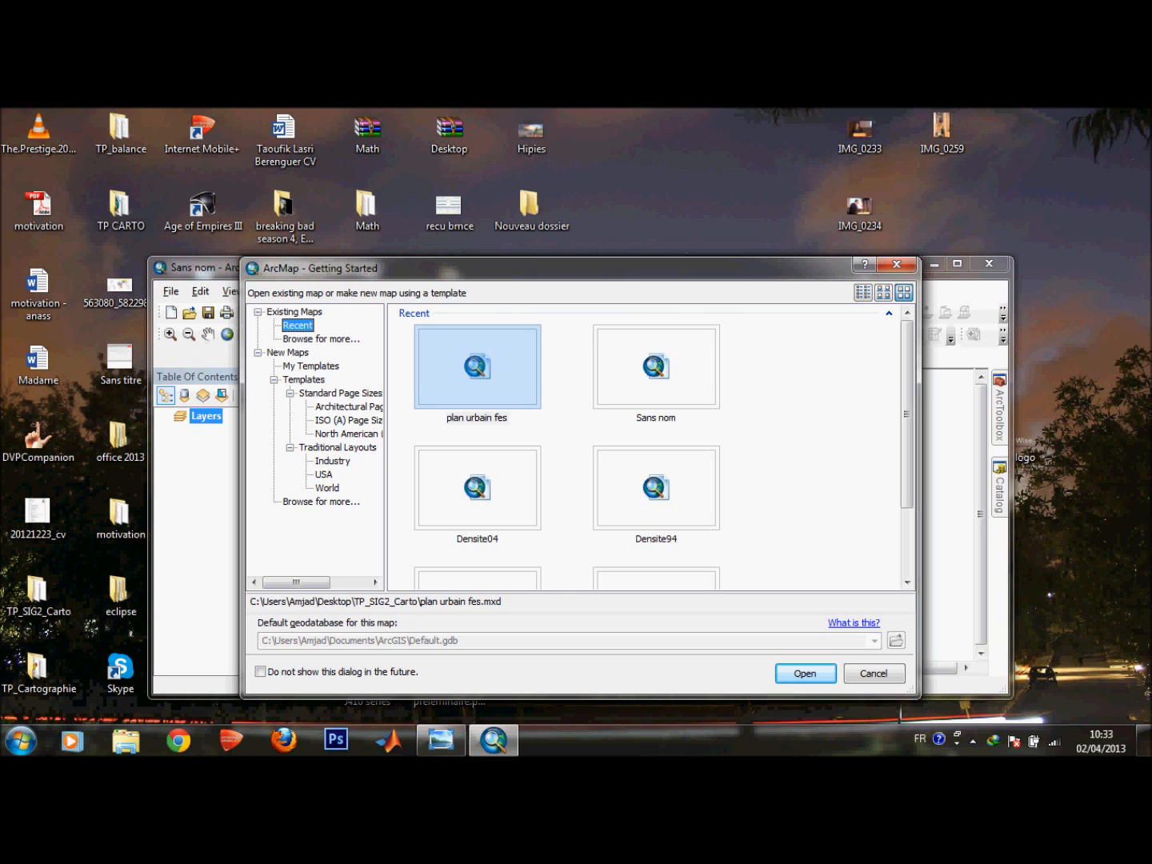
pyautogui.click(896, 264)
pyautogui.click(956, 263)
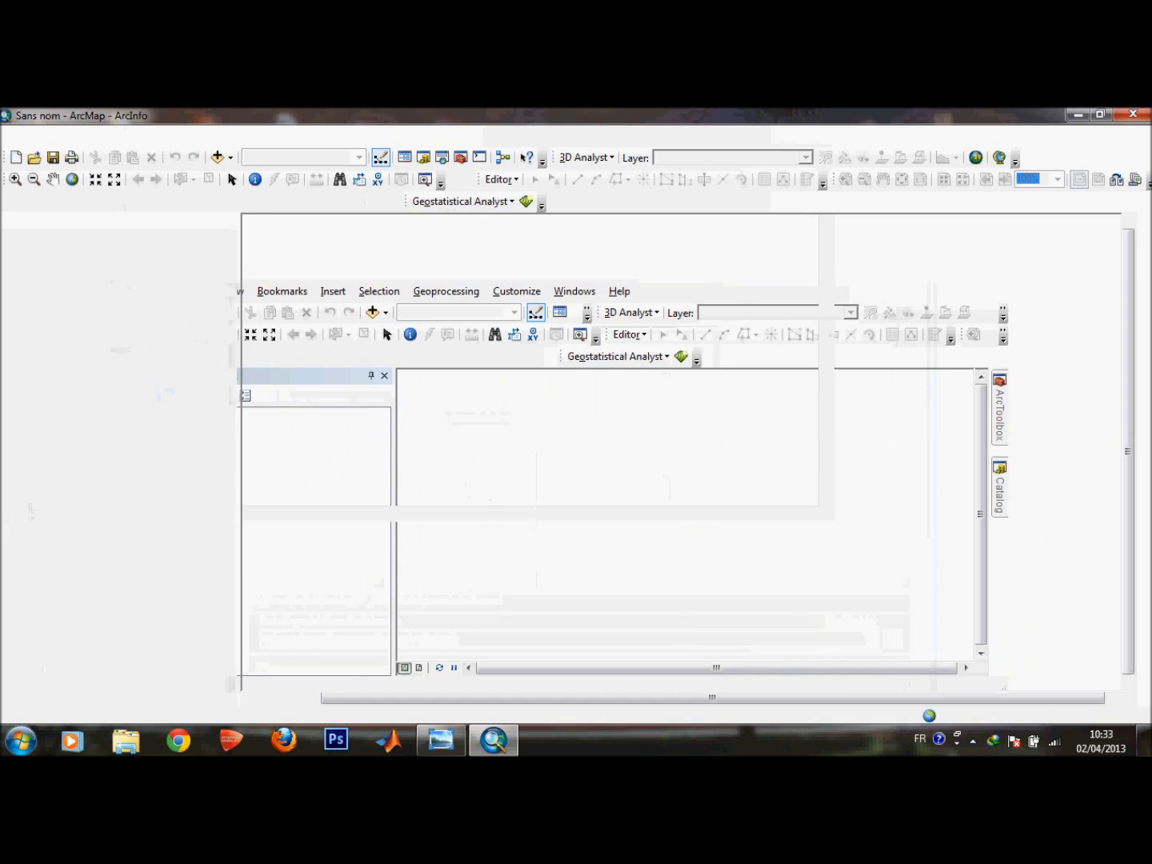
pyautogui.click(291, 136)
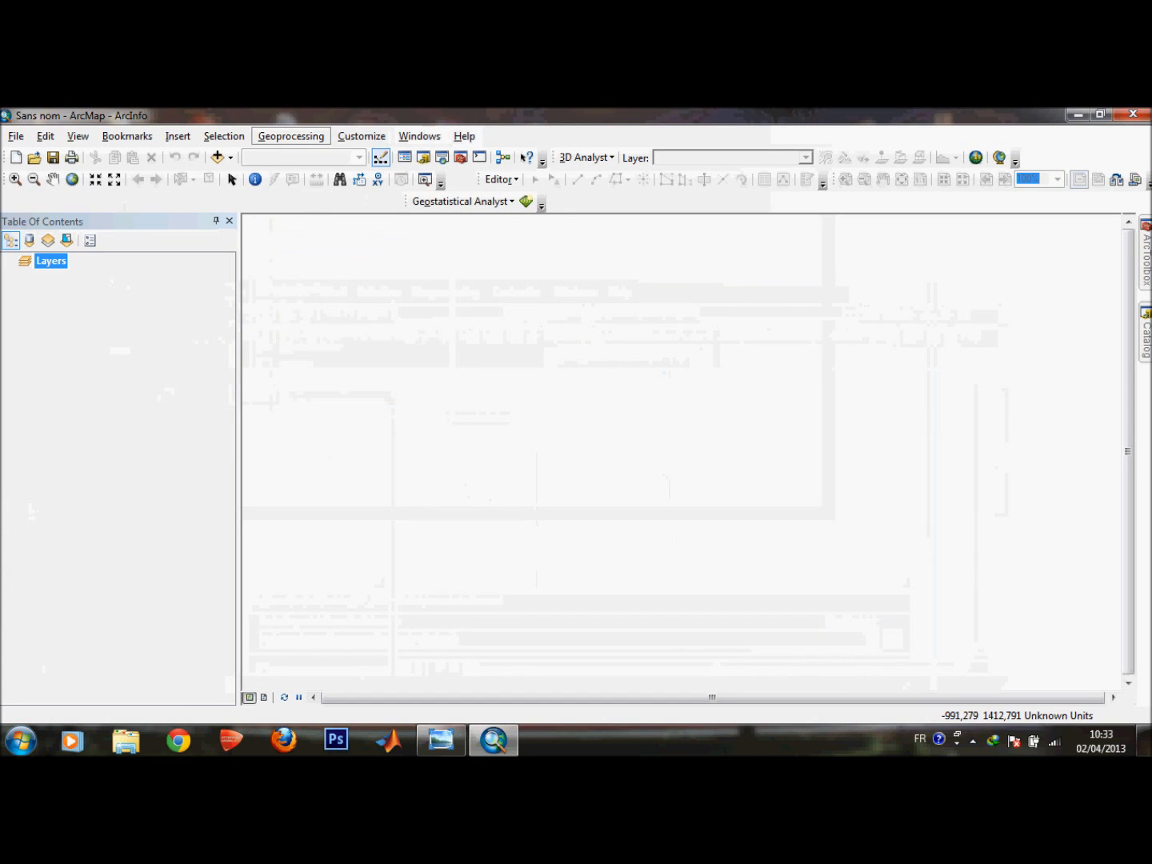
pyautogui.click(290, 136)
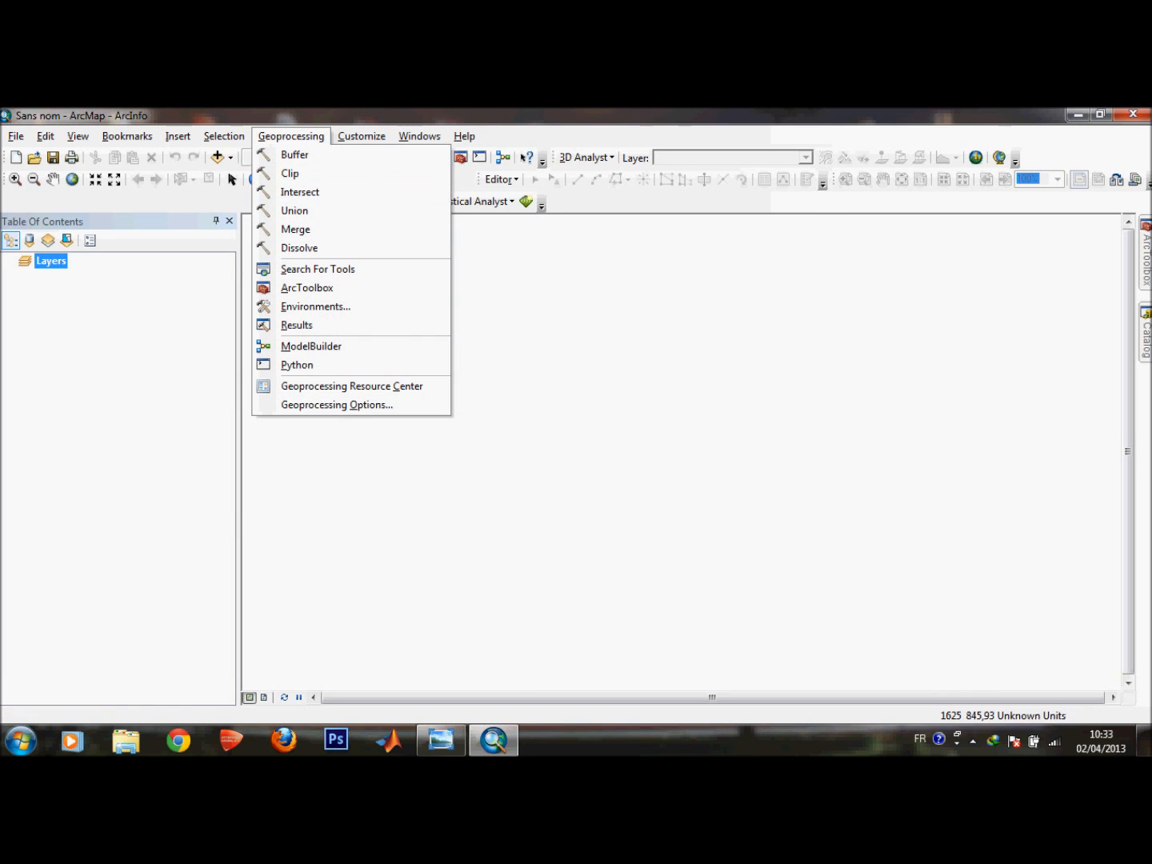
pyautogui.press('Escape')
# Open the Catalog window and start a new folder connection under Folder Connections.
pyautogui.moveTo(1146, 332)
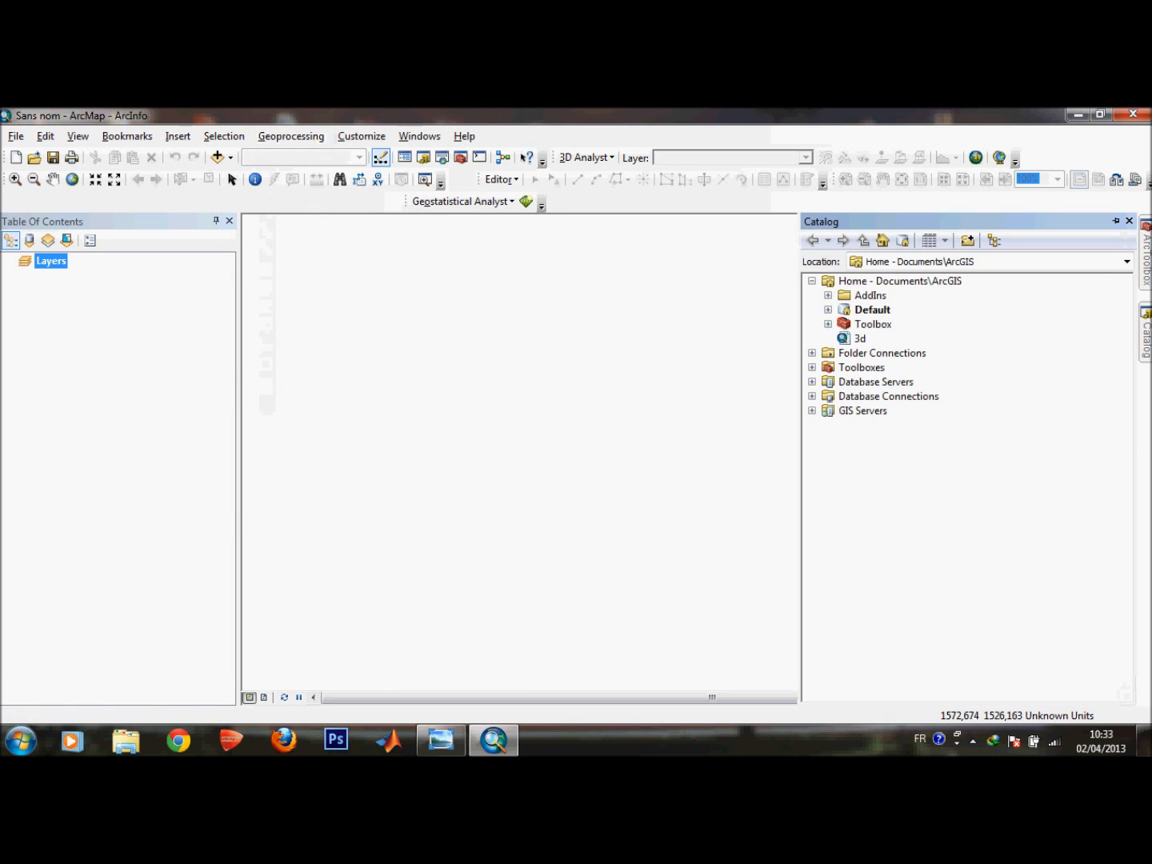
pyautogui.click(812, 353)
pyautogui.click(812, 353)
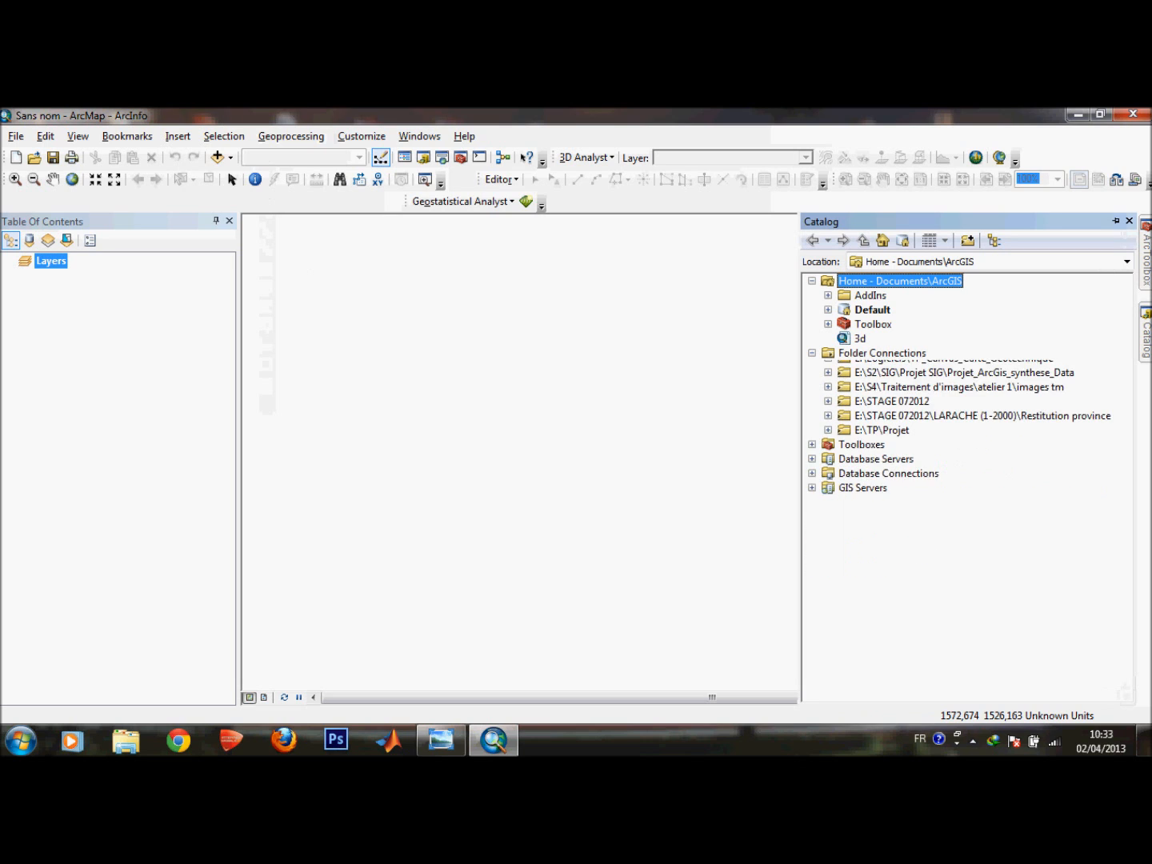
pyautogui.click(882, 353)
pyautogui.rightClick(841, 352)
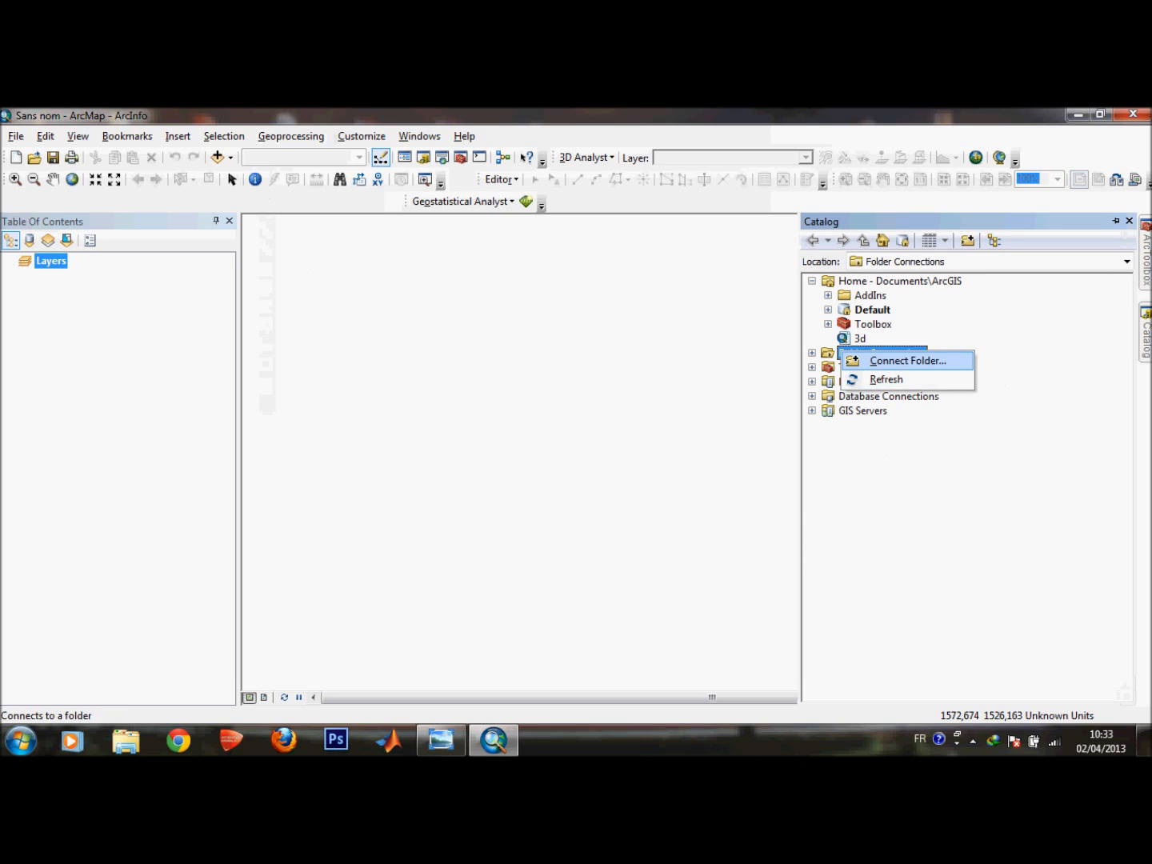
pyautogui.click(886, 379)
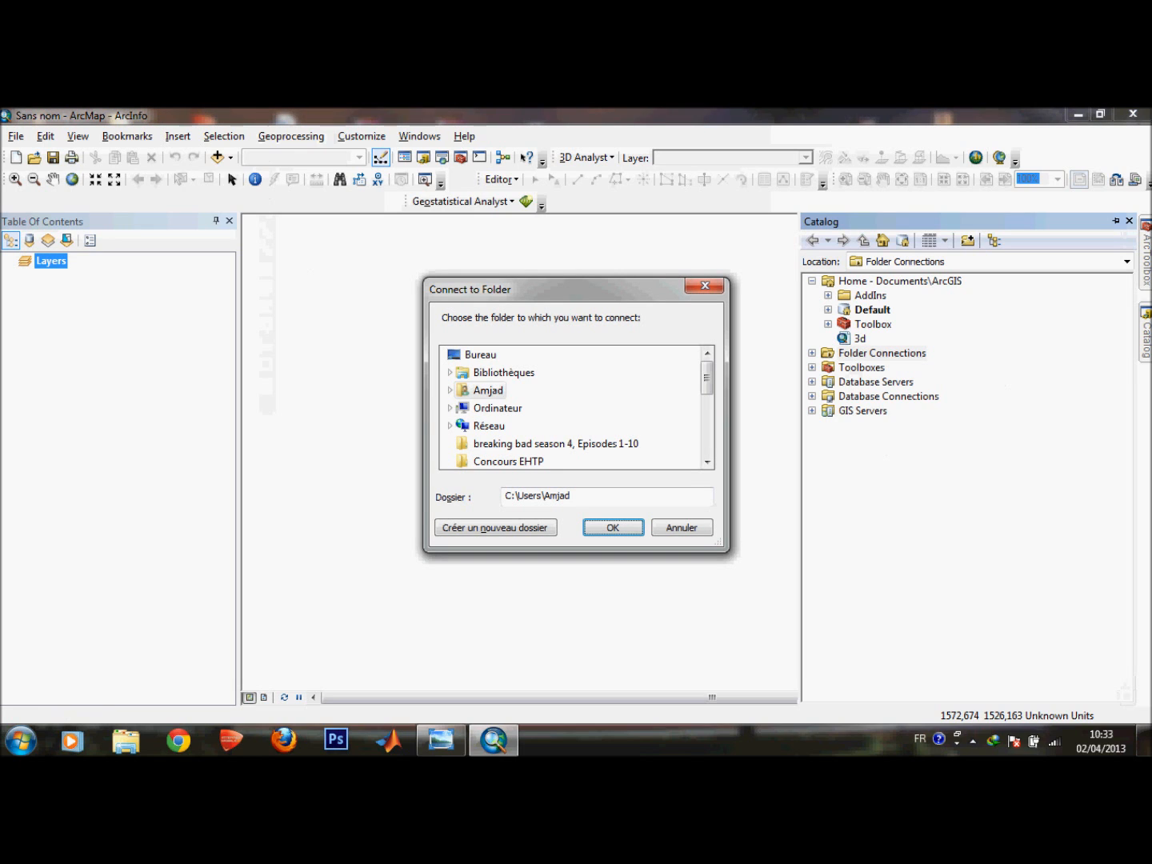
# Browse to E:\TP\Projet, connect it as a folder connection and expand its contents.
pyautogui.scroll(-5, 571, 406)
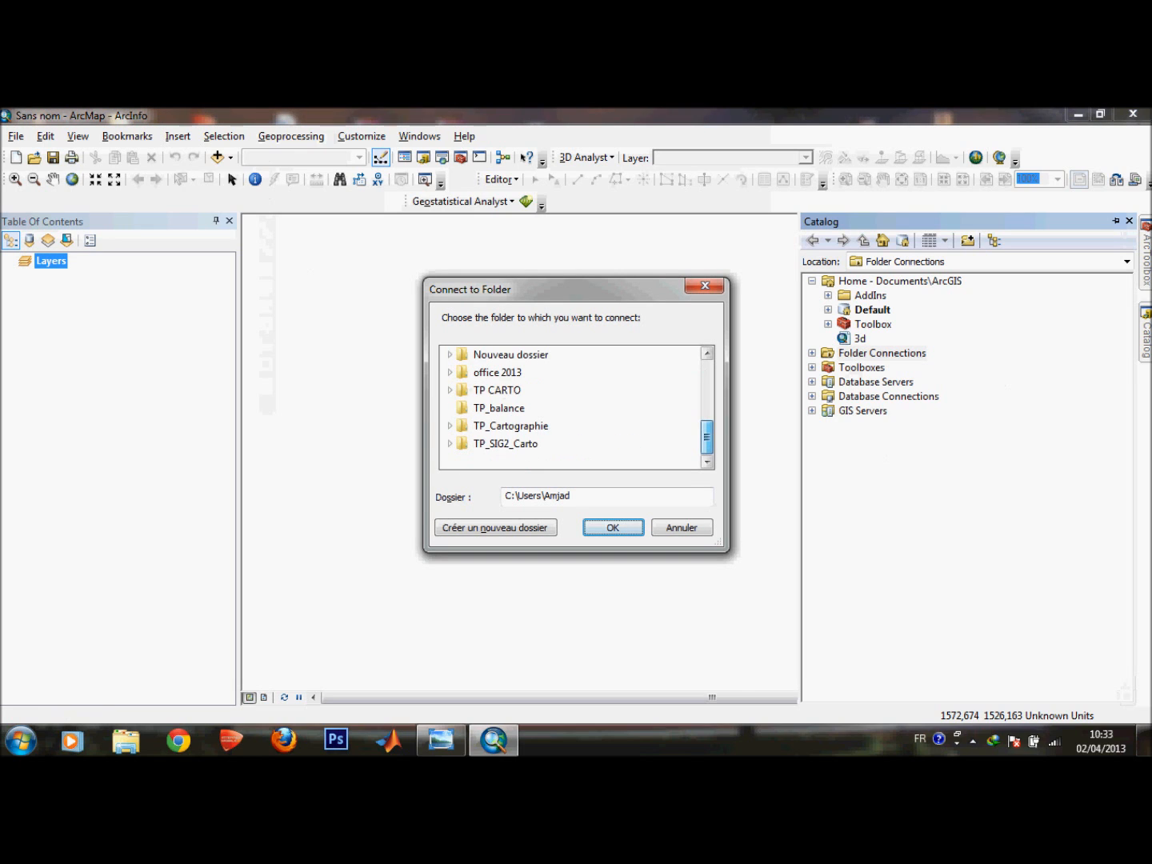
pyautogui.scroll(5, 569, 406)
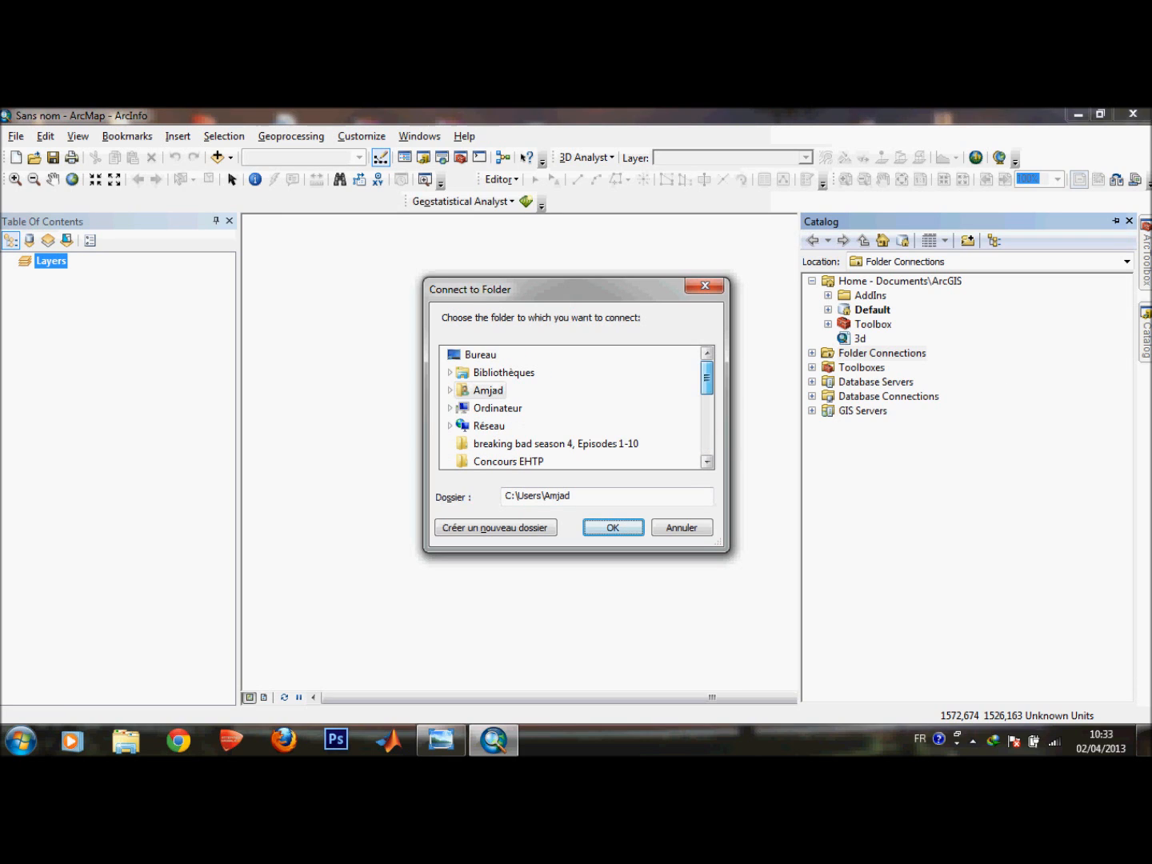
pyautogui.click(449, 408)
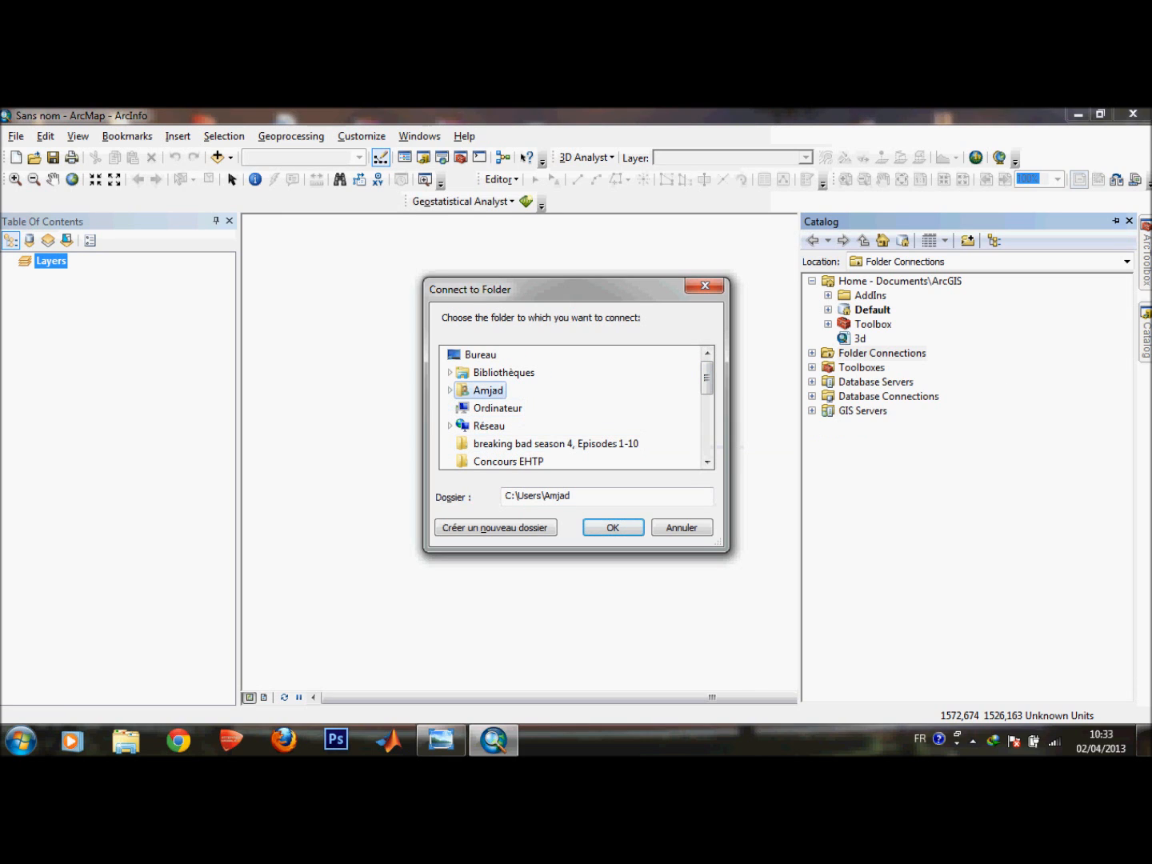
pyautogui.click(523, 409)
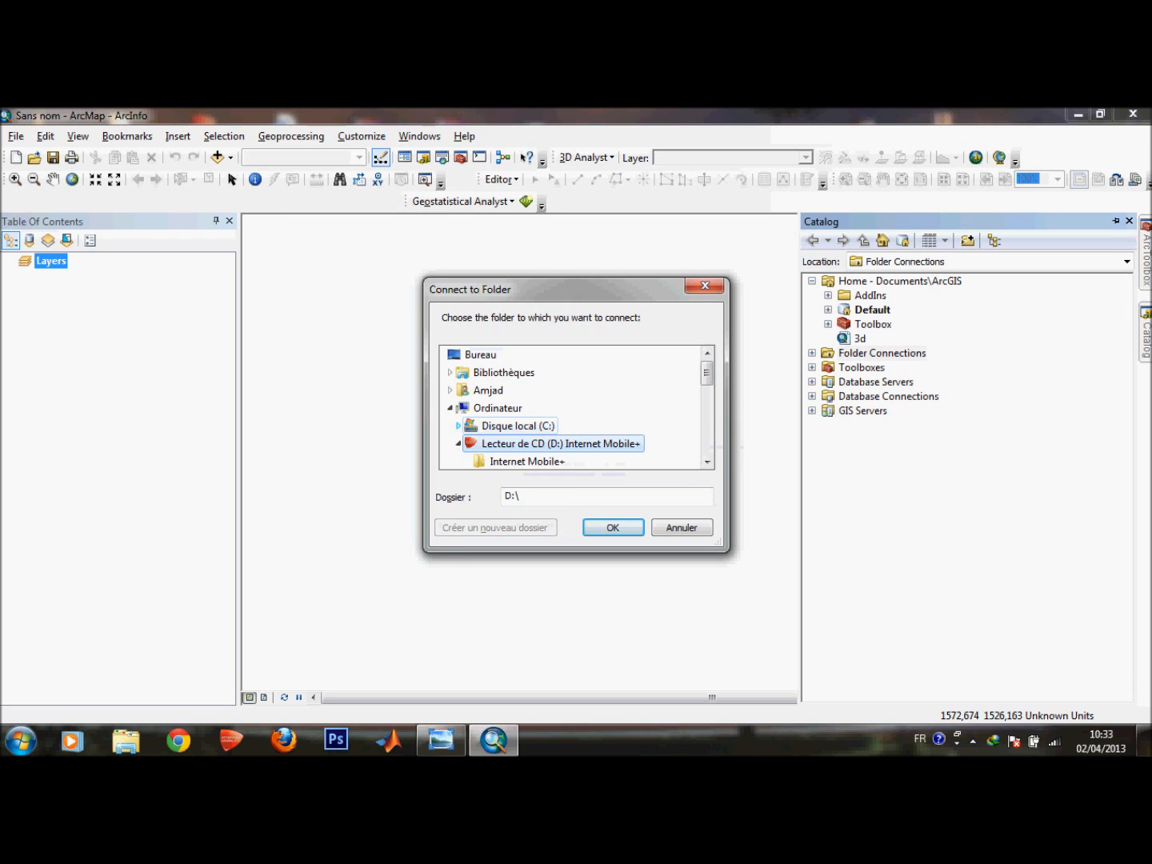
pyautogui.click(458, 444)
pyautogui.click(459, 462)
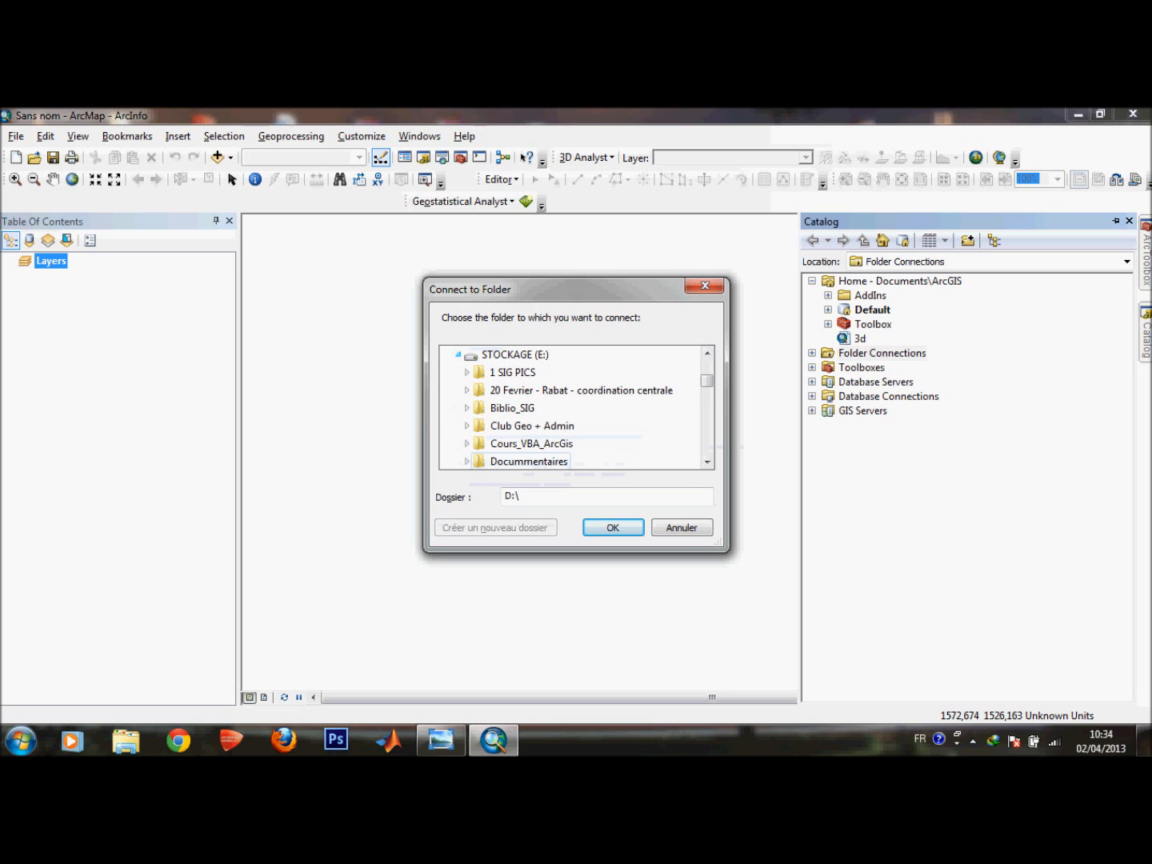
pyautogui.scroll(-2, 572, 408)
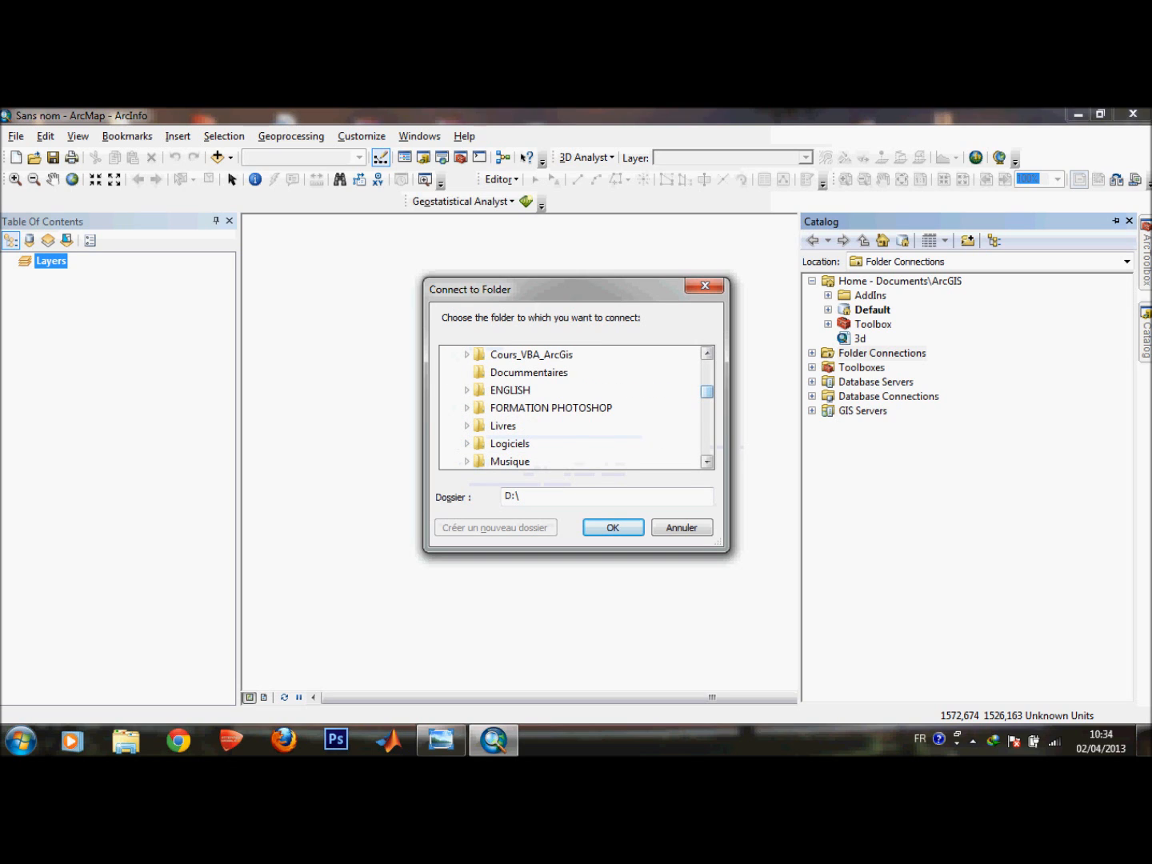
pyautogui.scroll(-3, 572, 408)
pyautogui.scroll(-1, 572, 407)
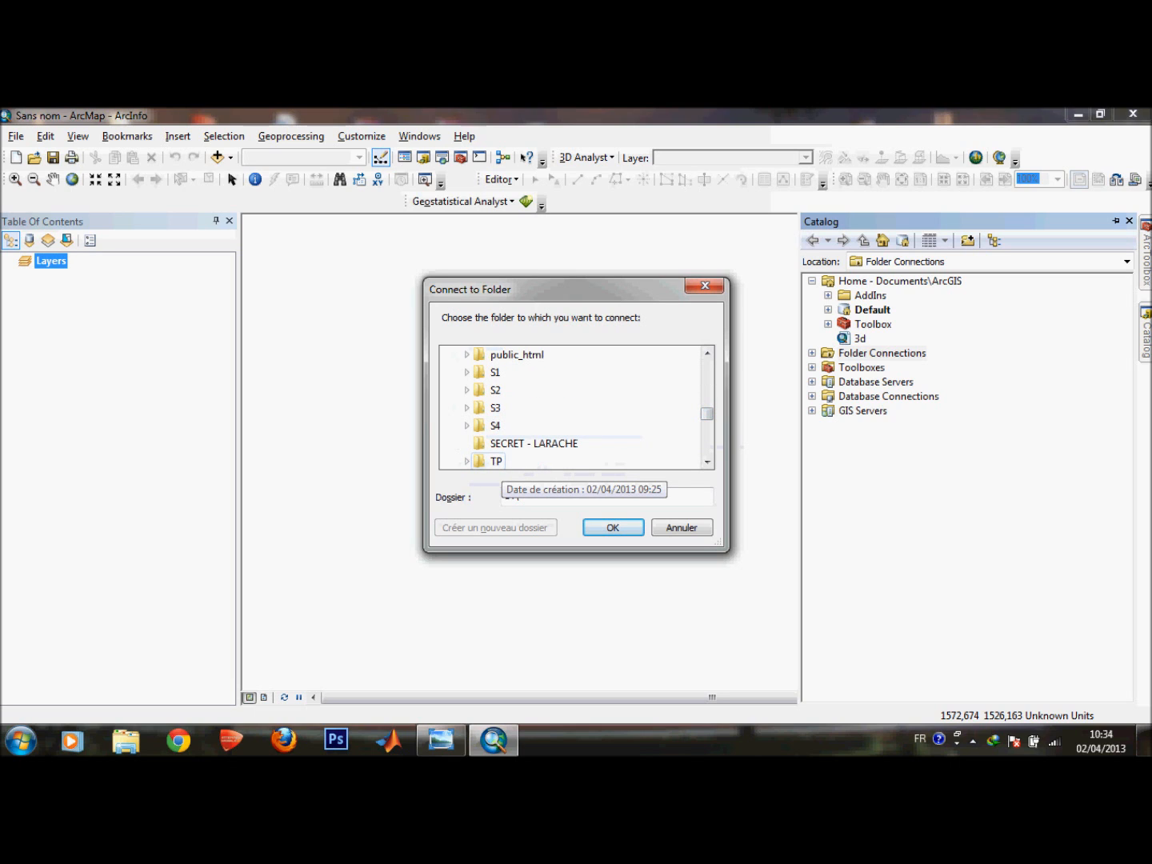
pyautogui.doubleClick(496, 460)
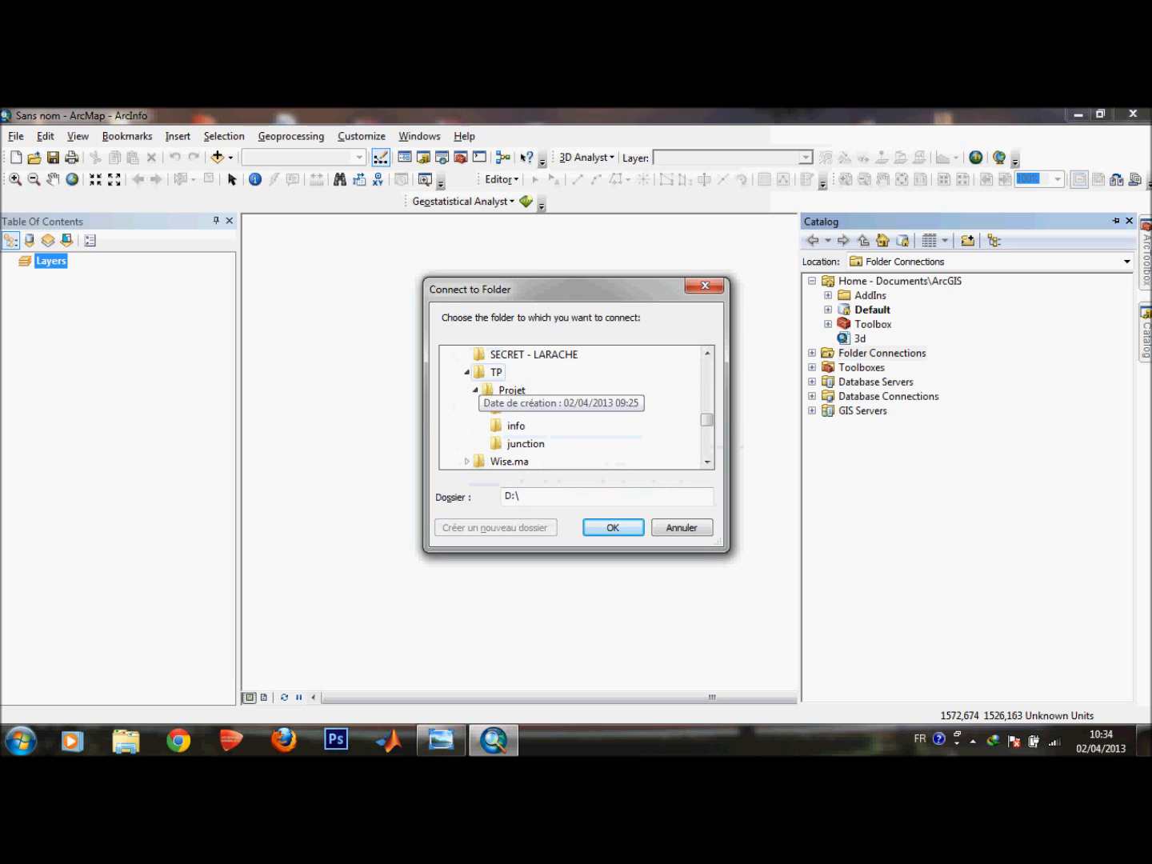
pyautogui.click(494, 390)
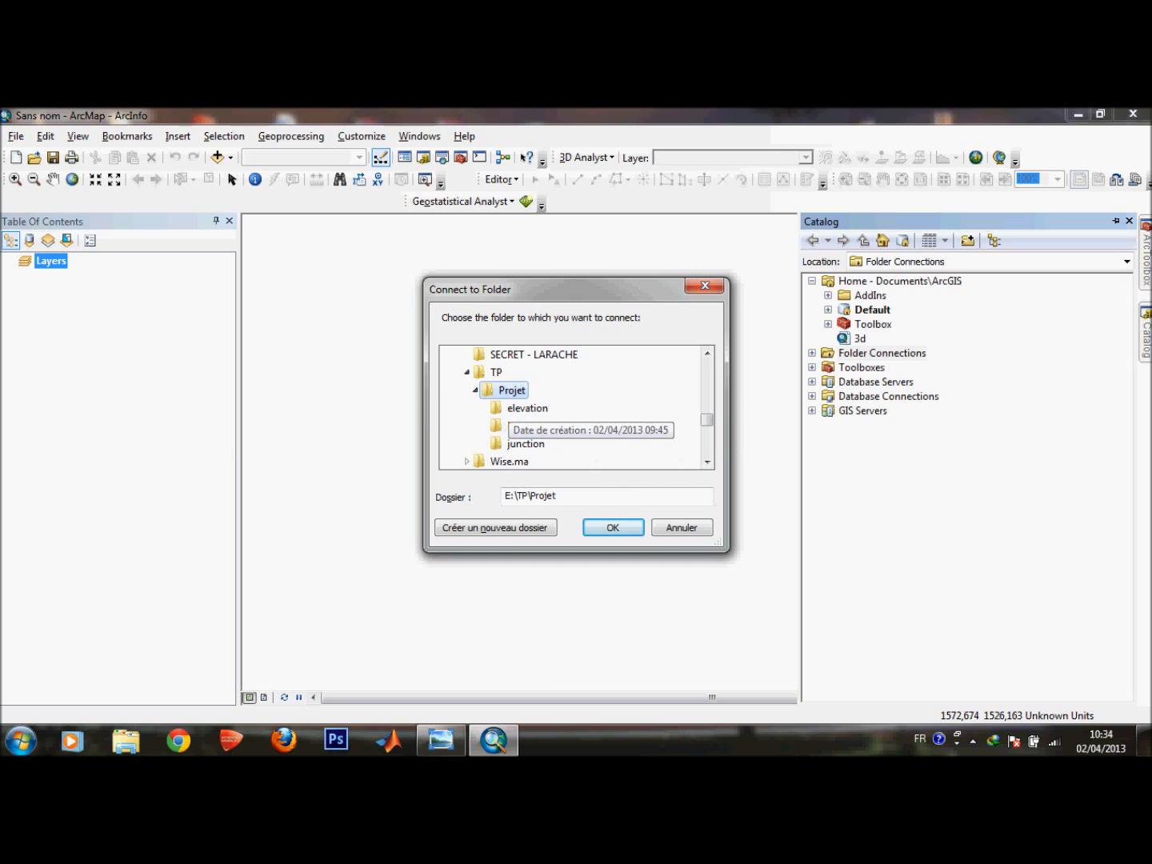
pyautogui.click(612, 528)
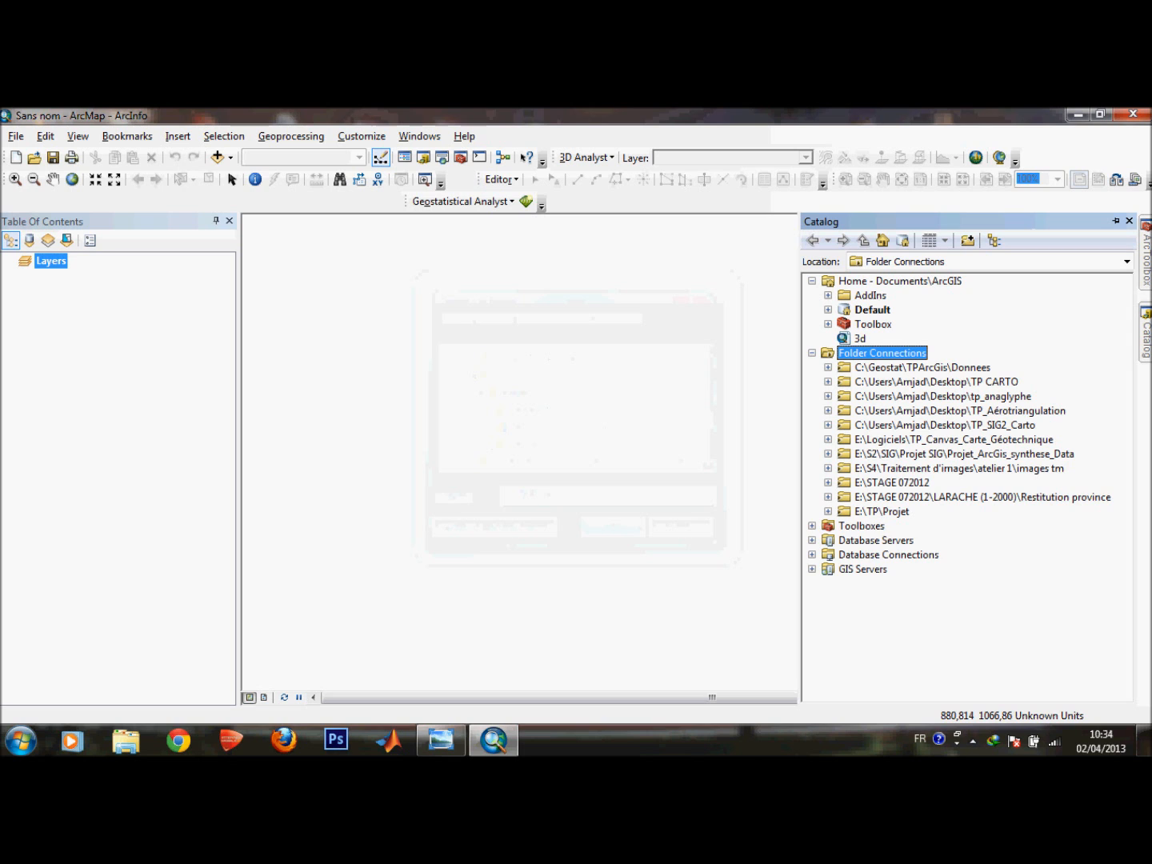
pyautogui.click(828, 511)
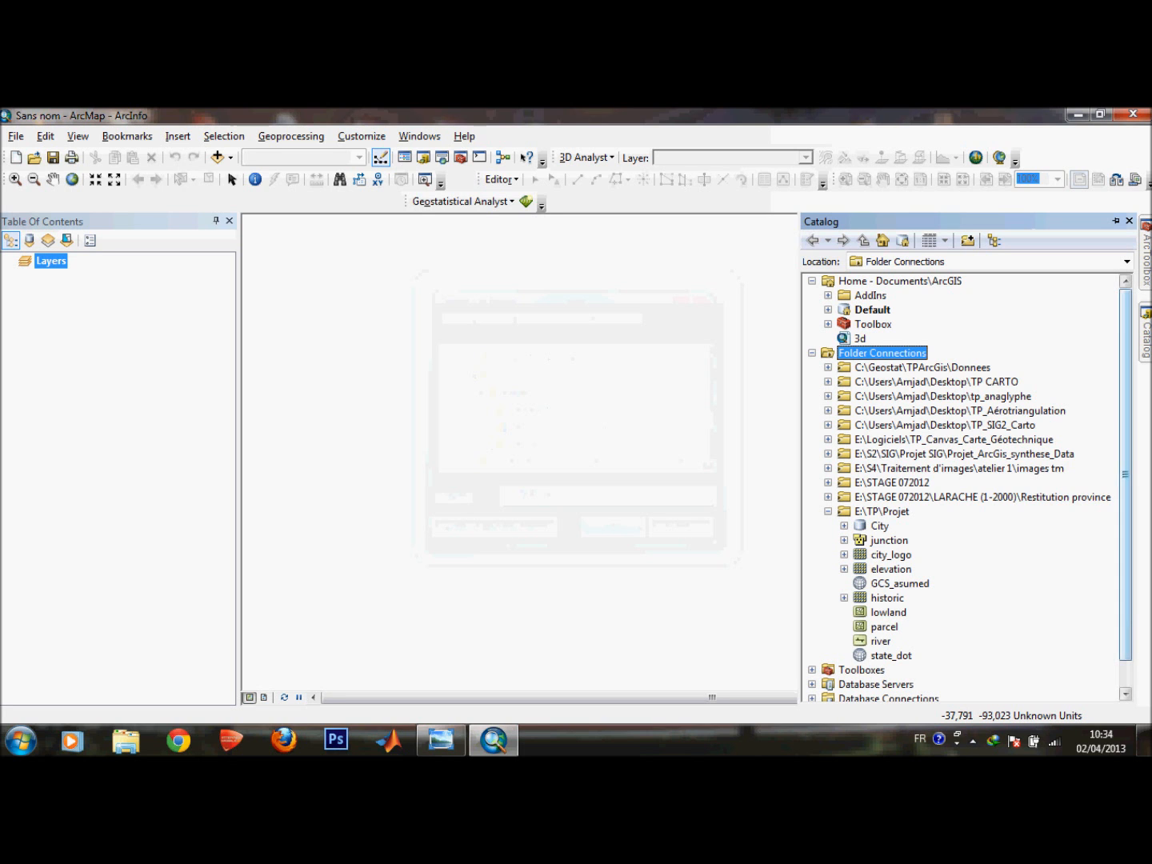
pyautogui.scroll(-1, 960, 480)
# Switch to the photo viewer and read the table of available data layers on the next statement page.
pyautogui.click(441, 740)
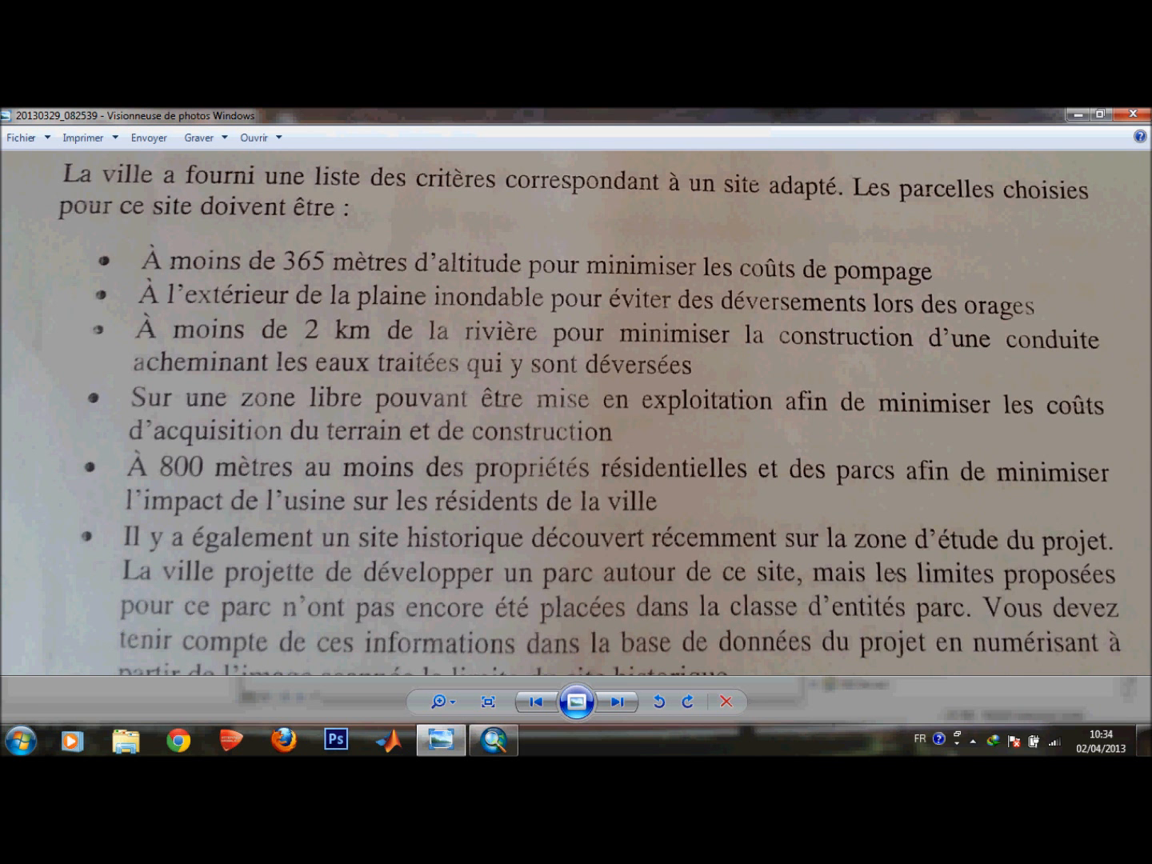
pyautogui.press('Right')
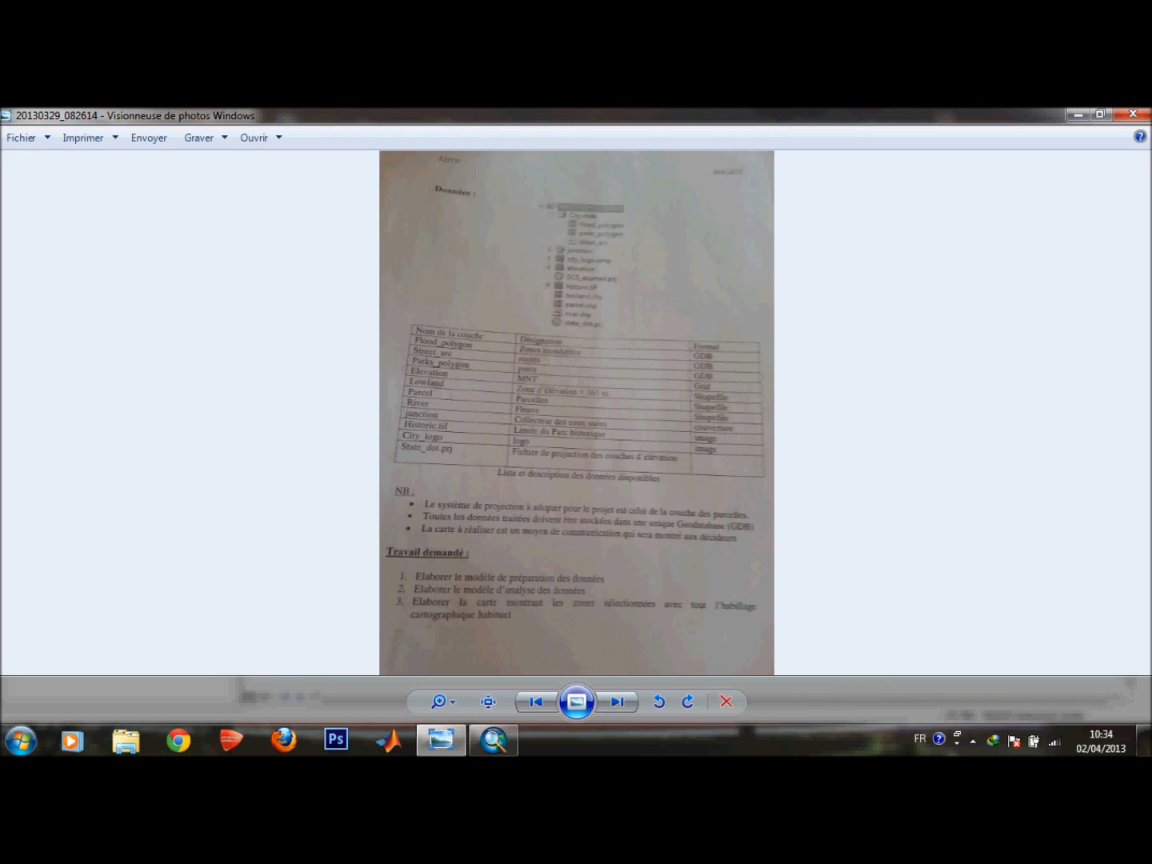
pyautogui.scroll(3, 576, 563)
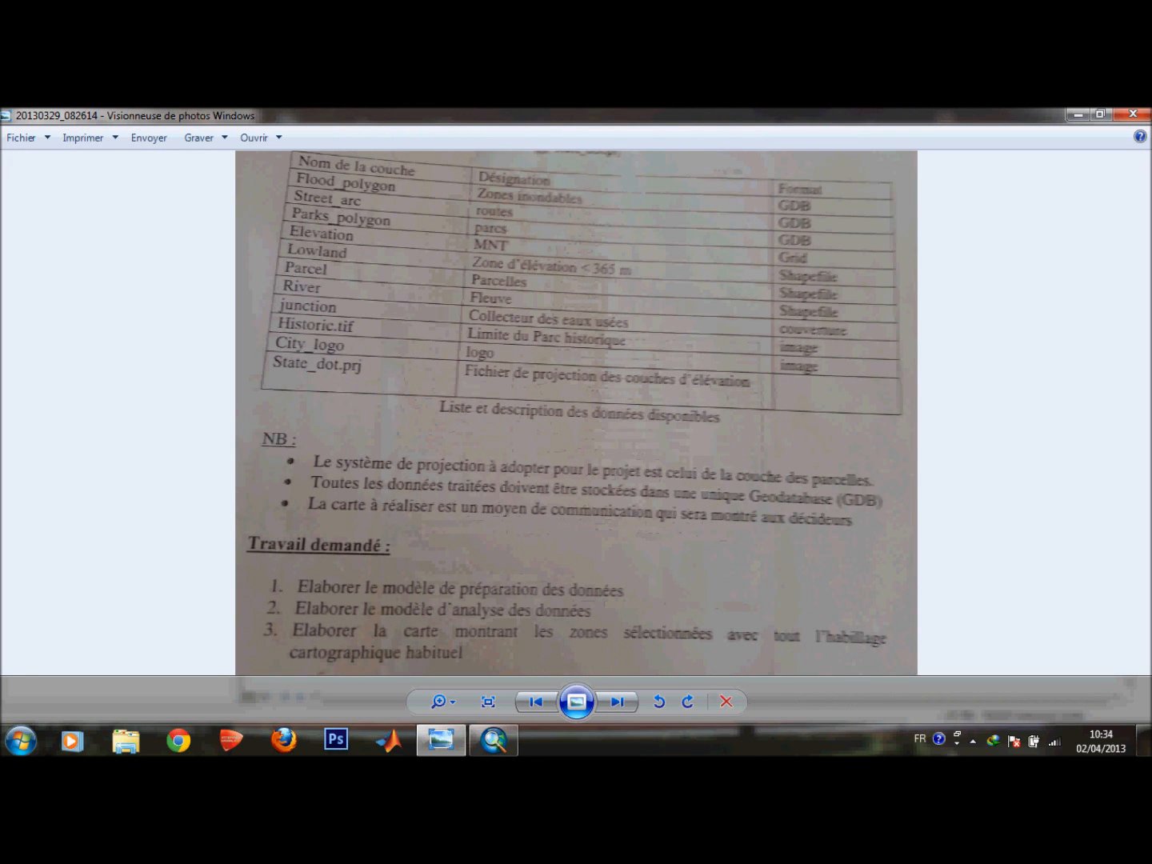
pyautogui.moveTo(576, 513); pyautogui.dragTo(576, 549)
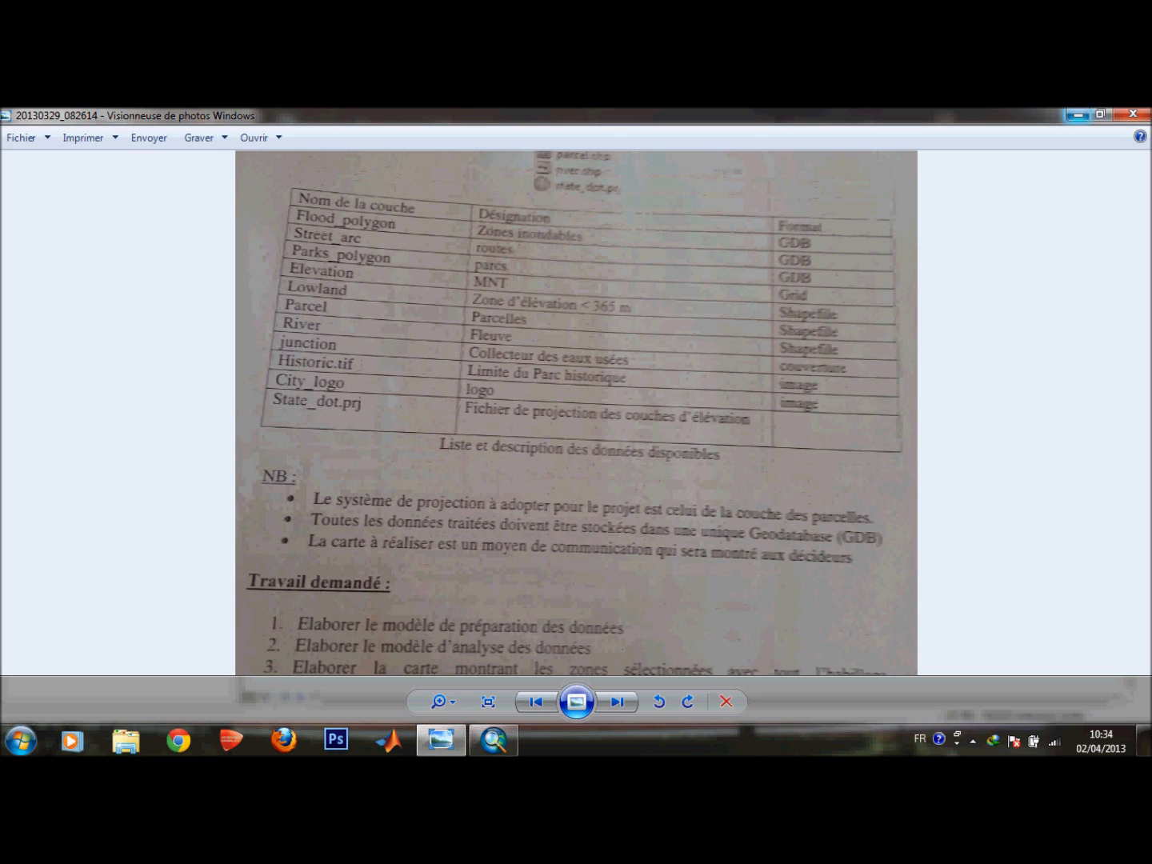
# Return to ArcMap and add the parcel shapefile from the Projet folder to the map.
pyautogui.click(1078, 115)
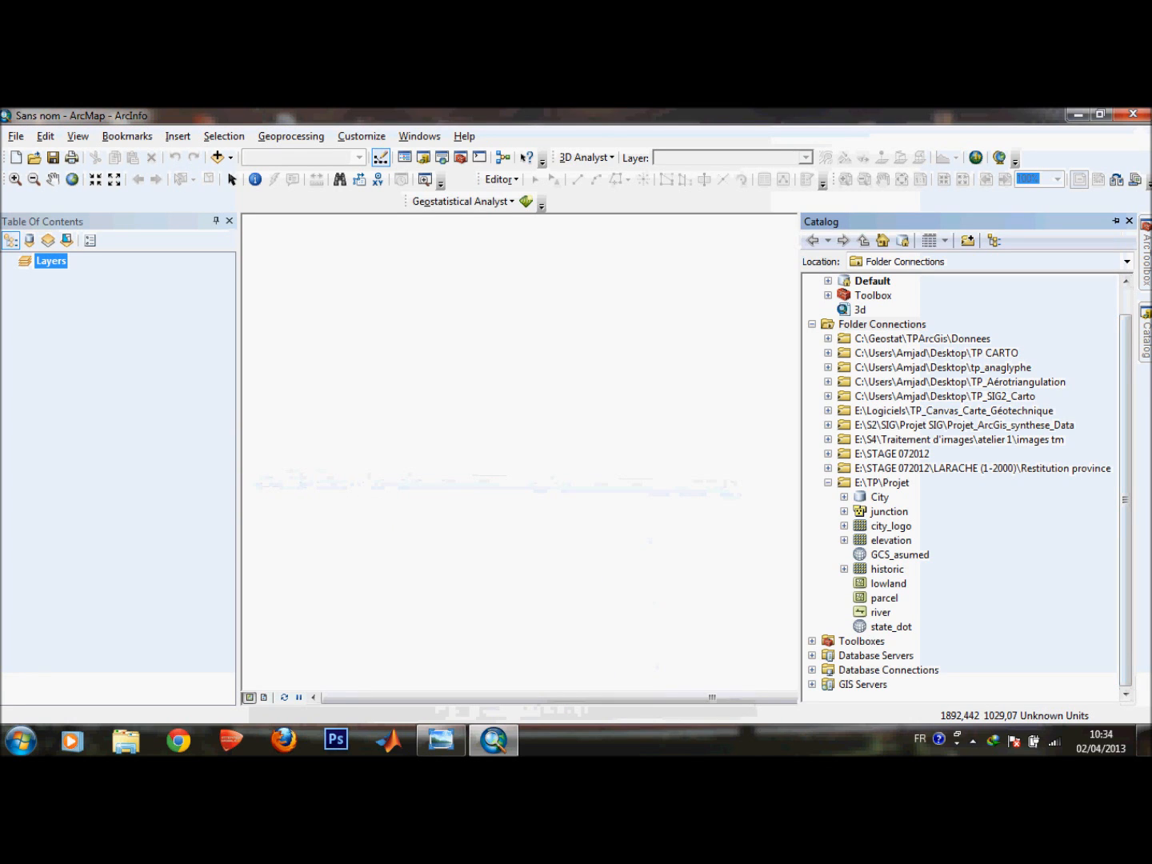
pyautogui.click(888, 584)
pyautogui.click(883, 599)
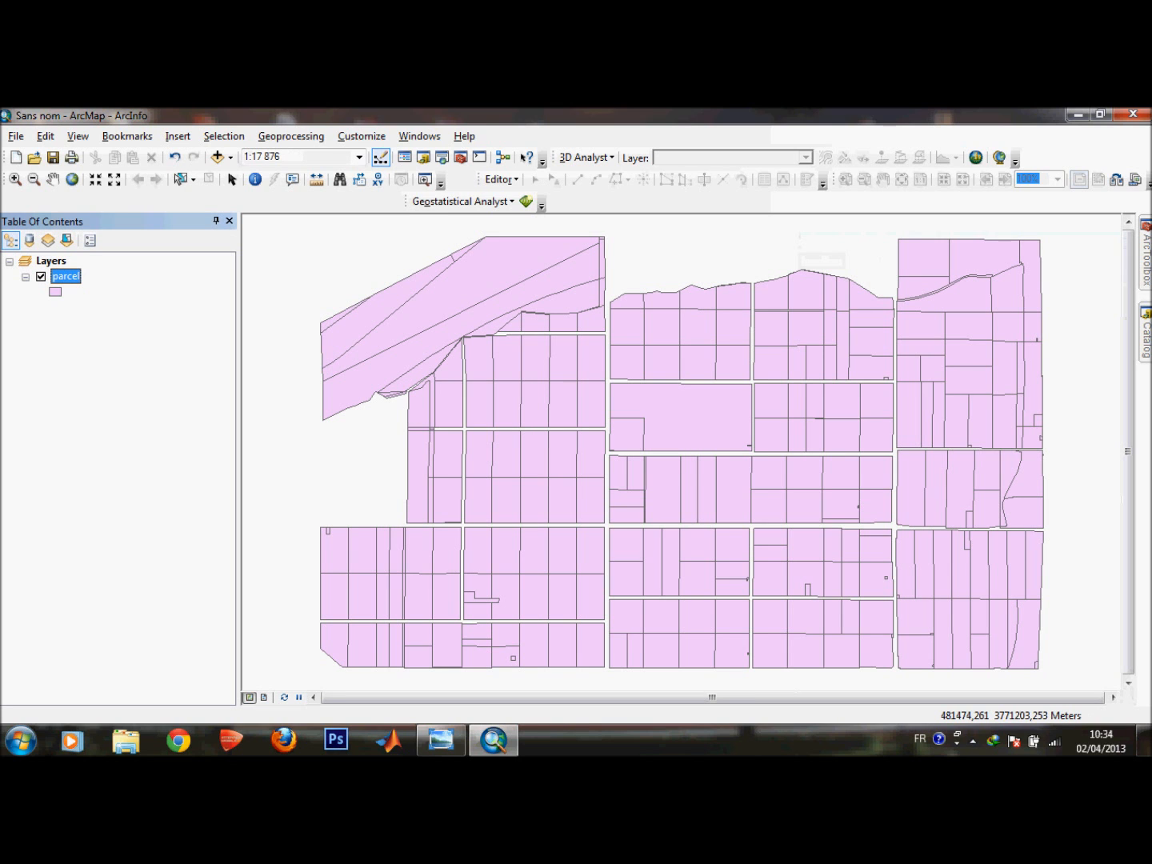
pyautogui.scroll(-1, 1043, 402)
pyautogui.scroll(2, 1043, 402)
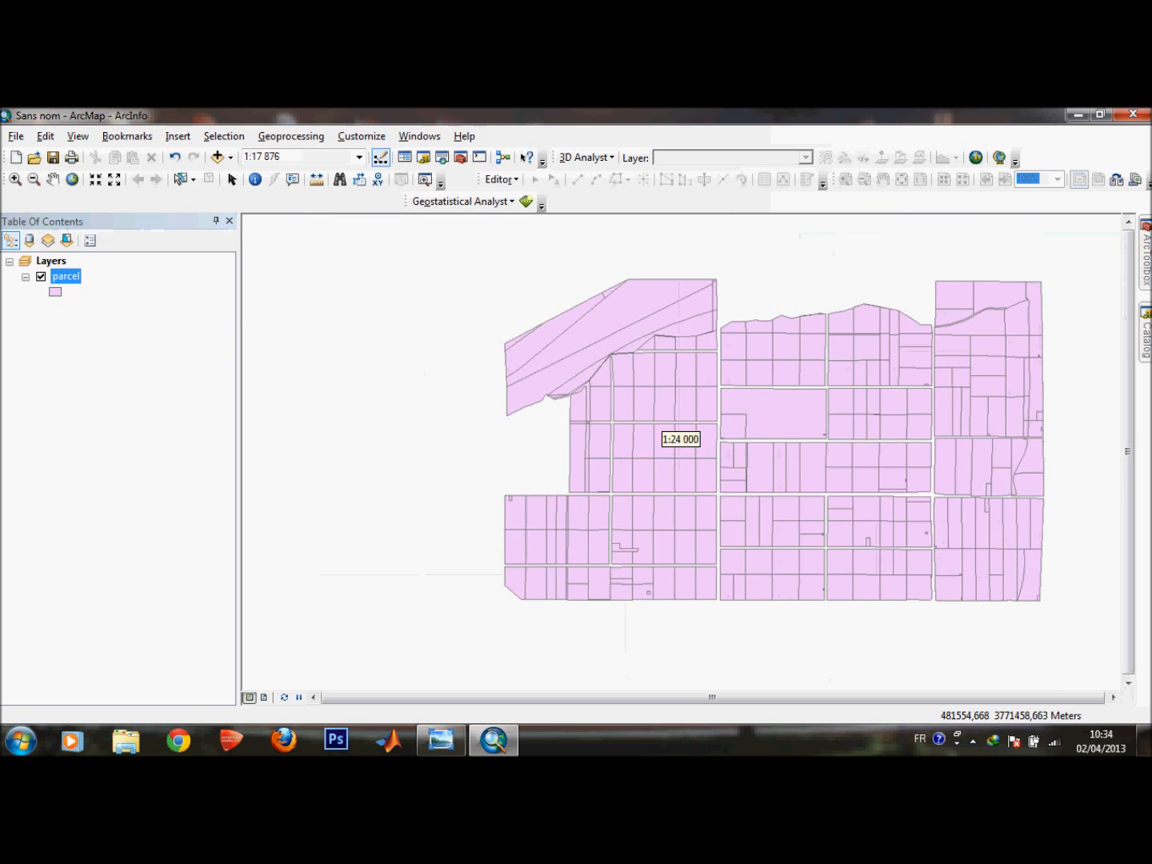
pyautogui.scroll(1, 1041, 408)
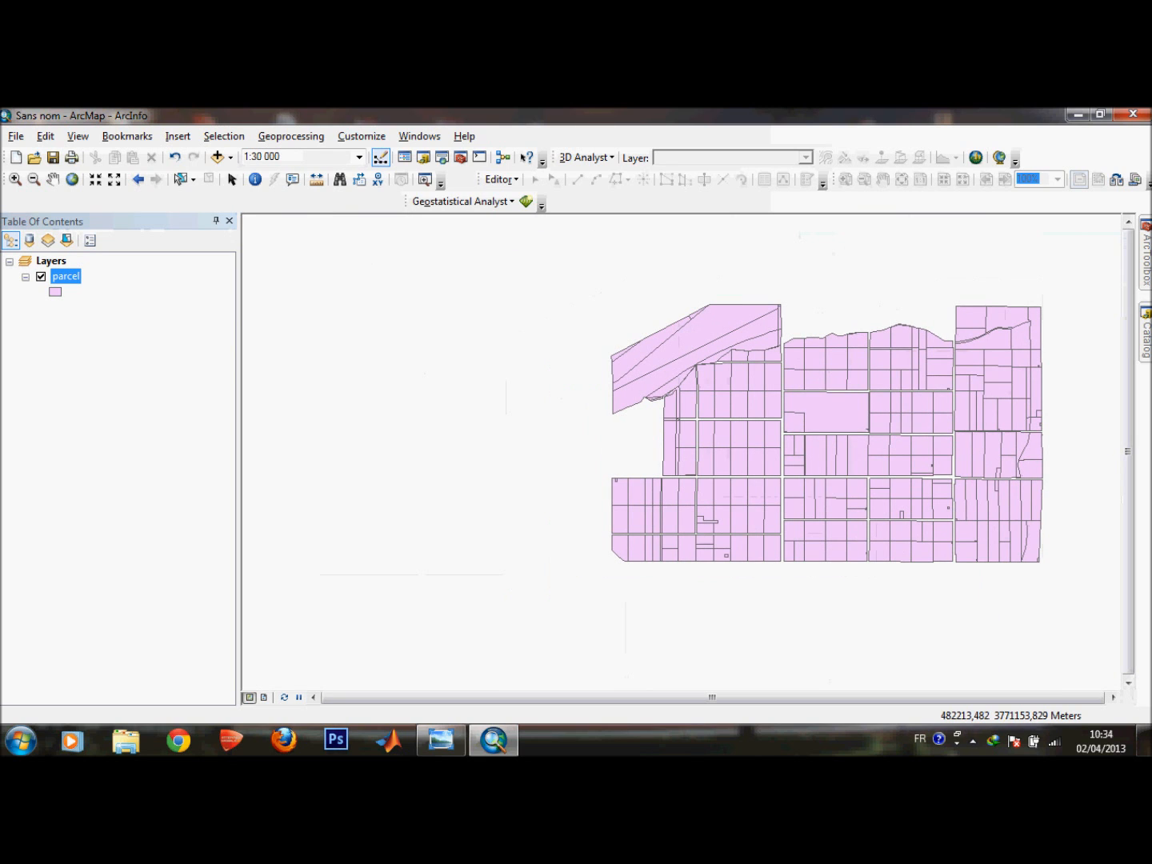
# Inspect the parcel and lowland items in the Catalog, then return to the previous statement page.
pyautogui.moveTo(1146, 335)
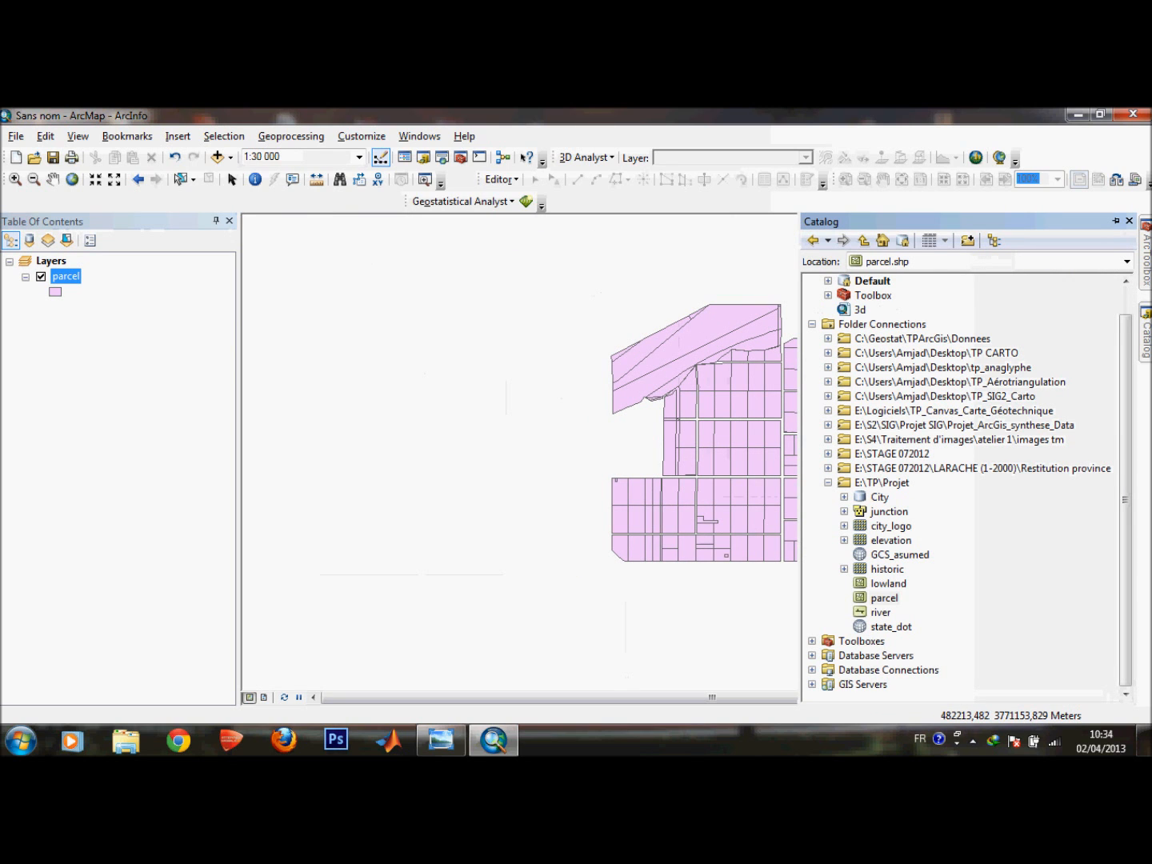
pyautogui.click(884, 599)
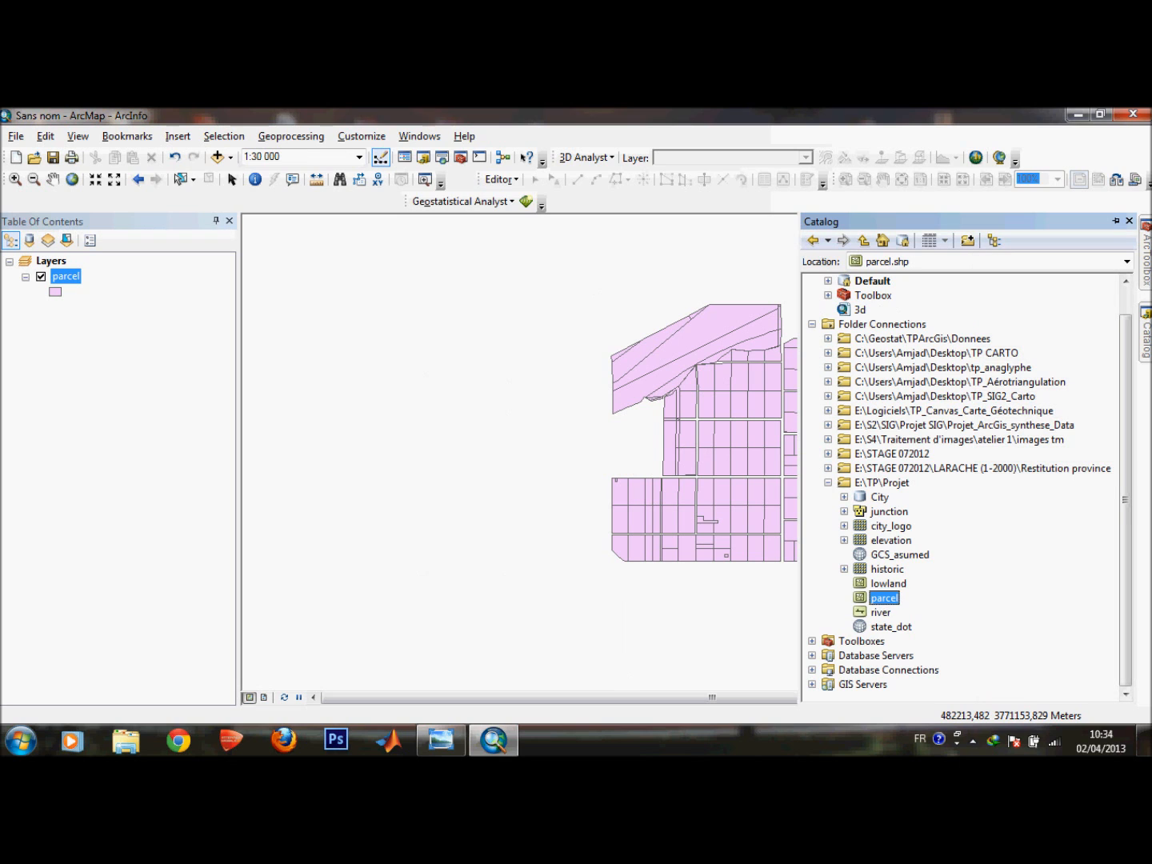
pyautogui.click(888, 584)
pyautogui.click(441, 740)
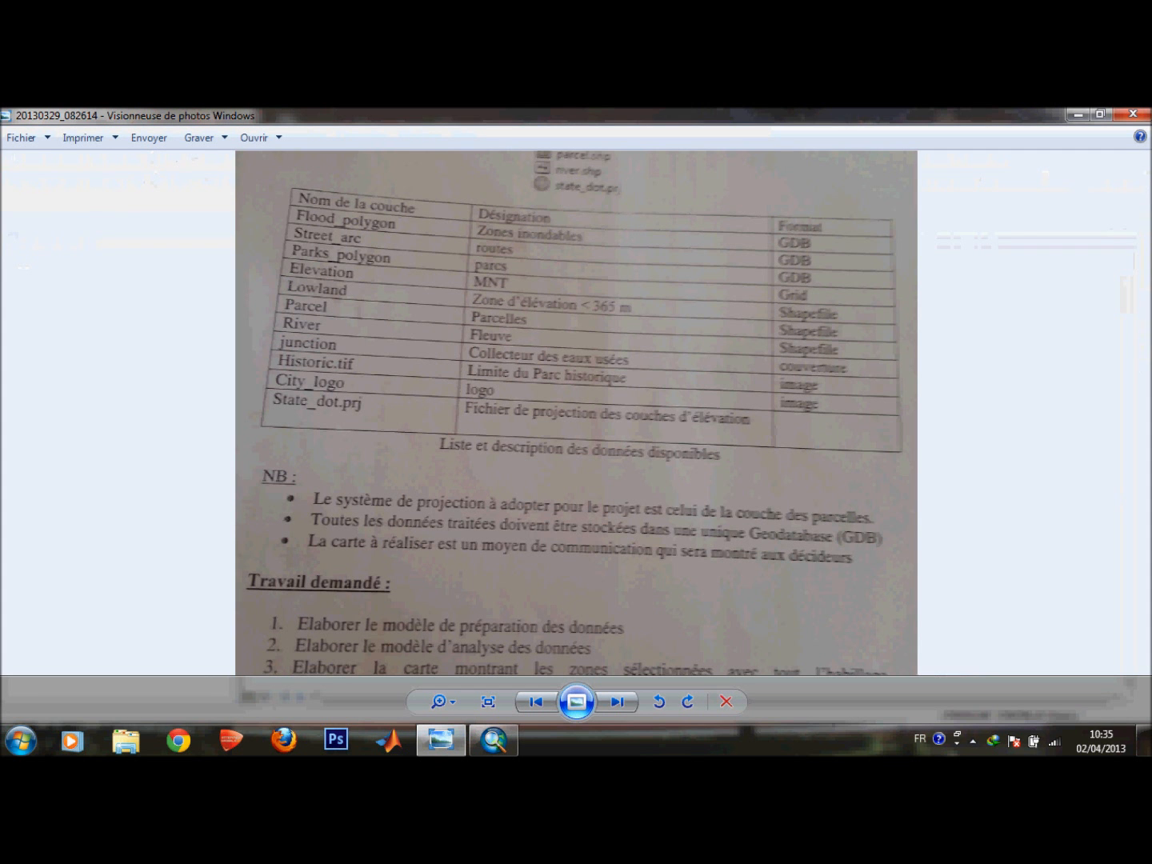
pyautogui.press('Left')
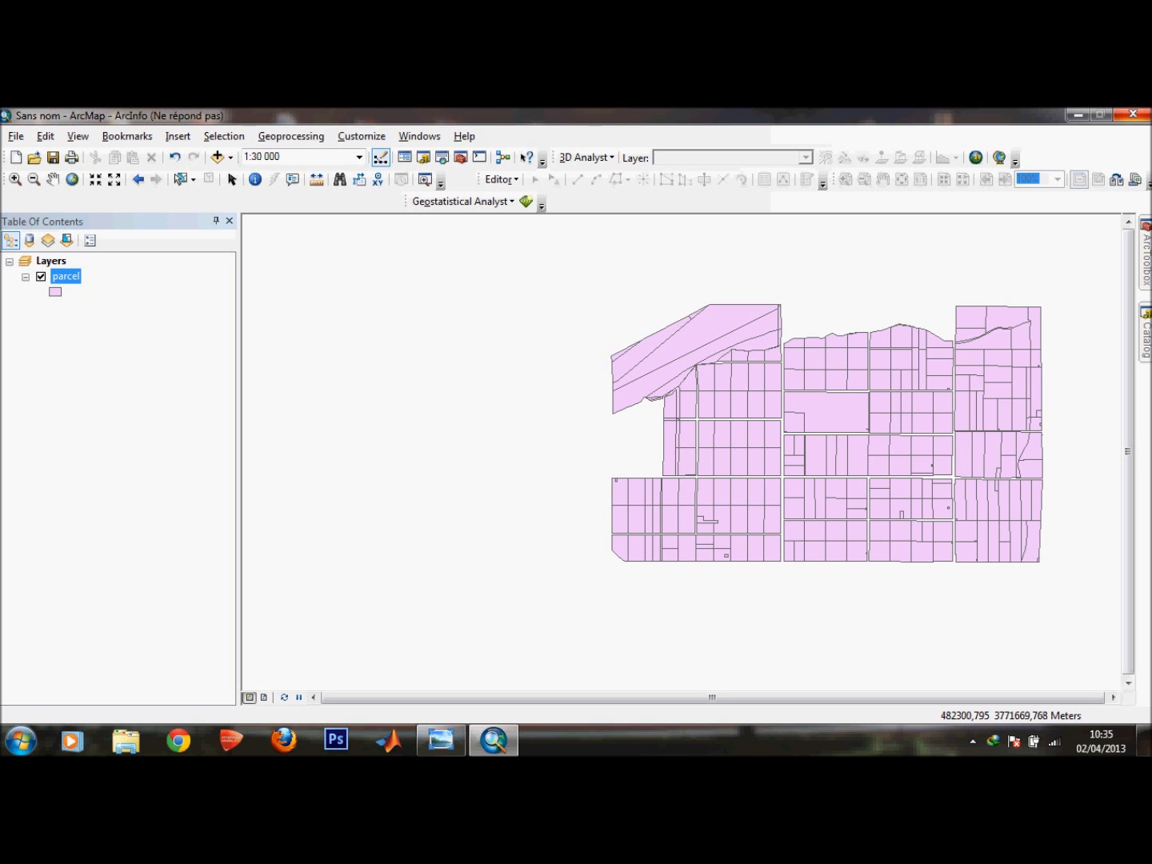
# Review the layer list table on the next statement page in the photo viewer, then return to ArcMap.
pyautogui.click(441, 739)
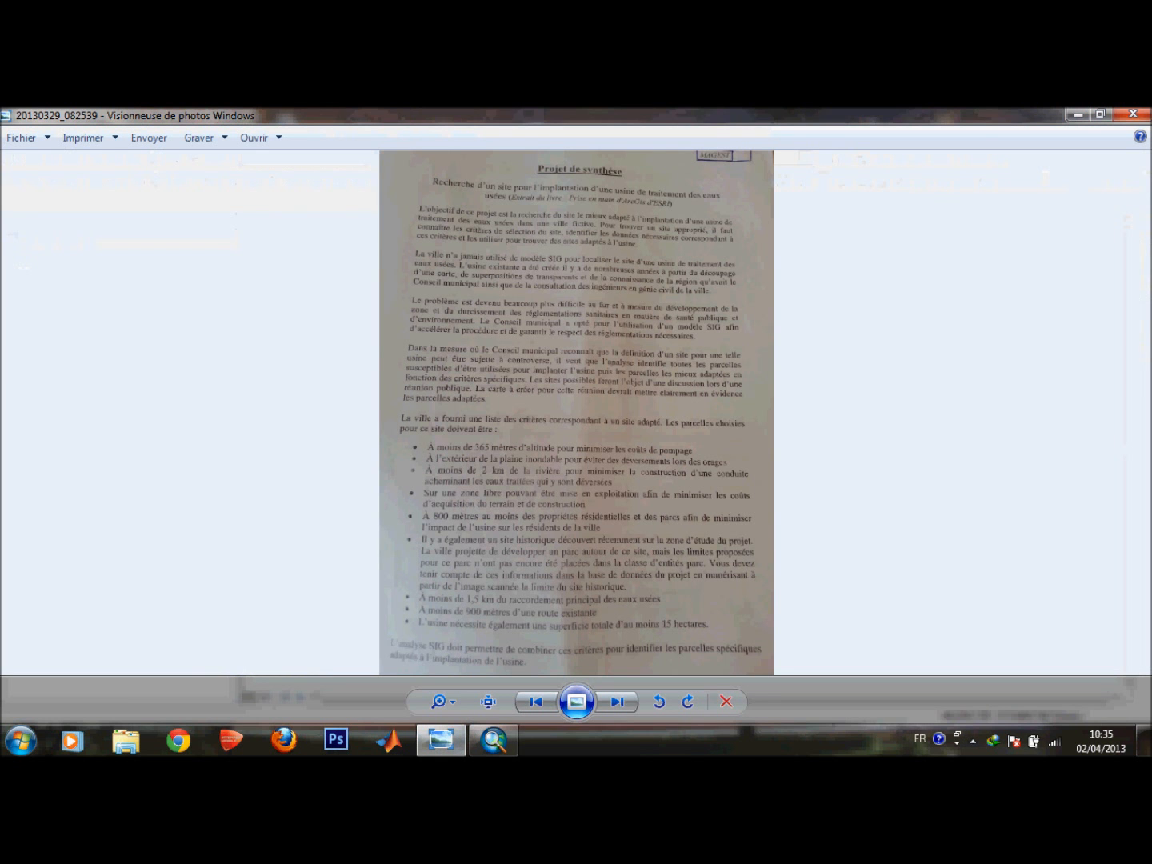
pyautogui.click(617, 703)
pyautogui.scroll(5, 575, 412)
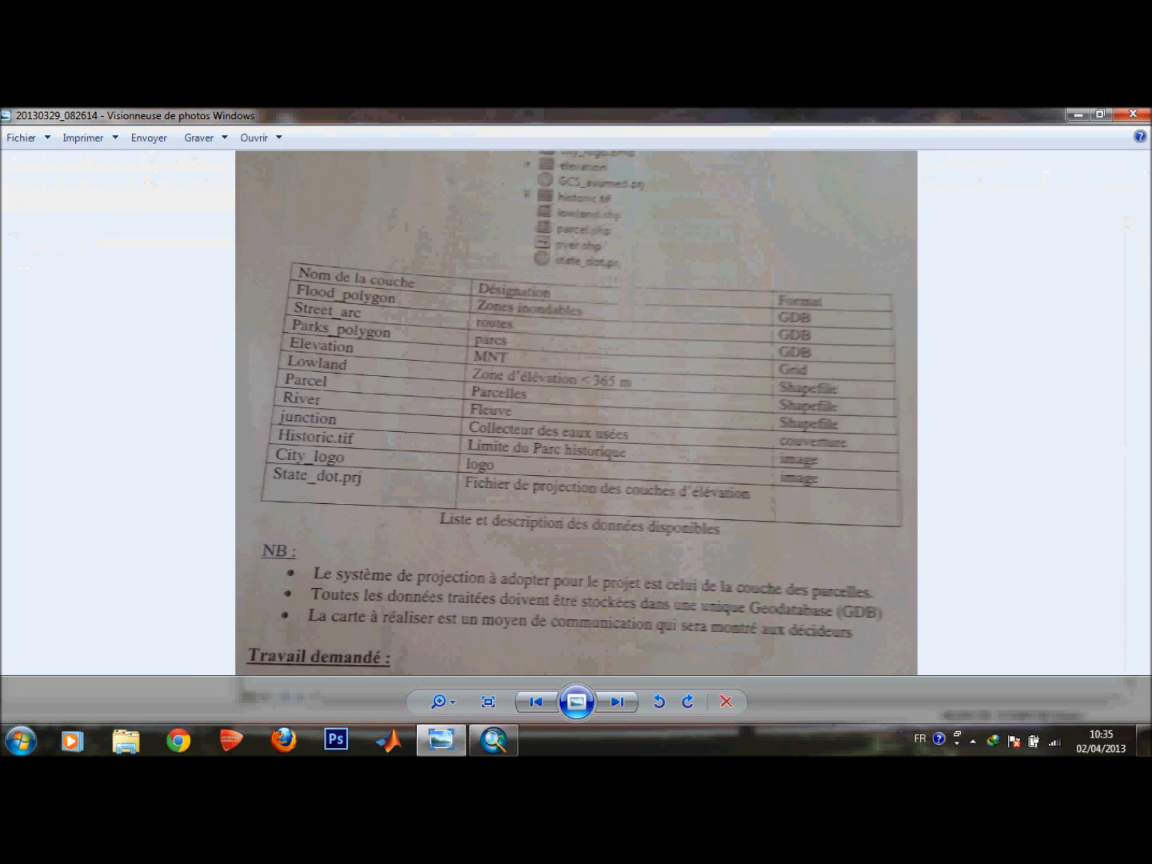
pyautogui.scroll(1, 534, 385)
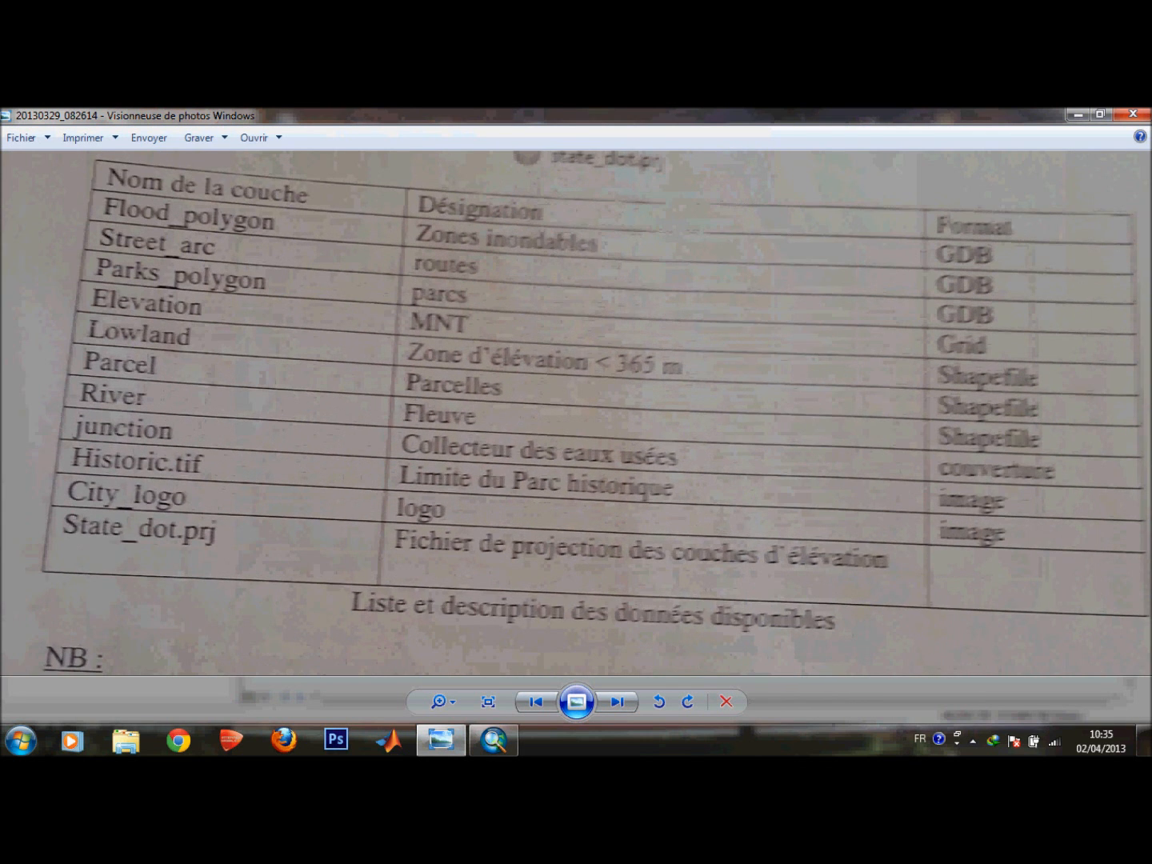
pyautogui.press('Down')
pyautogui.press('Up')
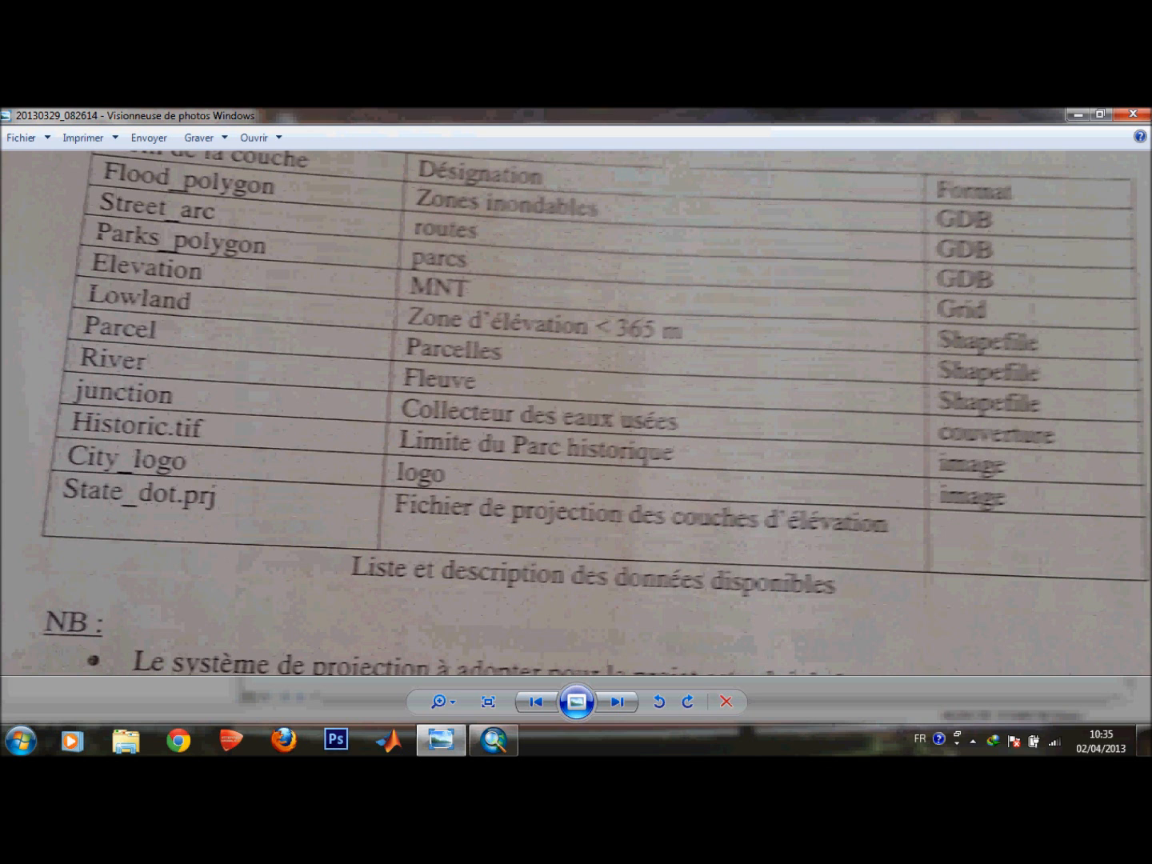
pyautogui.moveTo(533, 385); pyautogui.dragTo(522, 464)
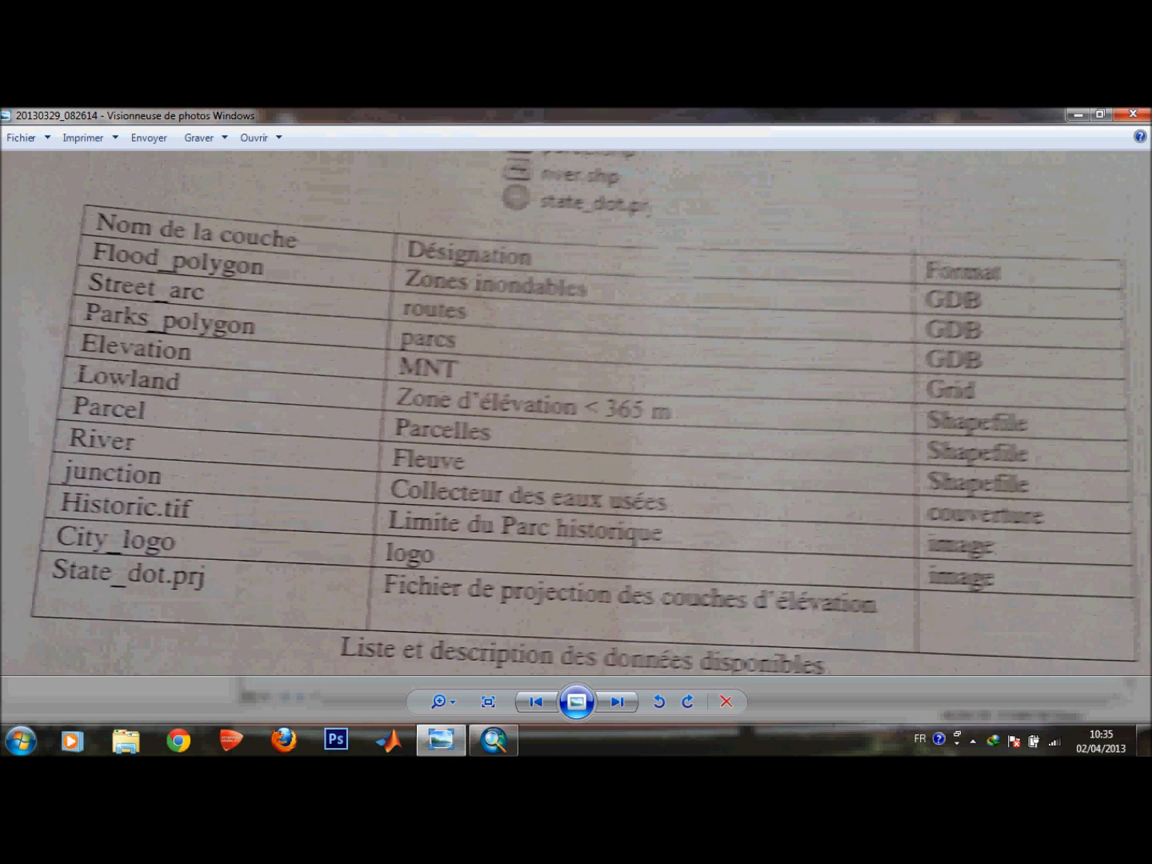
pyautogui.click(1076, 114)
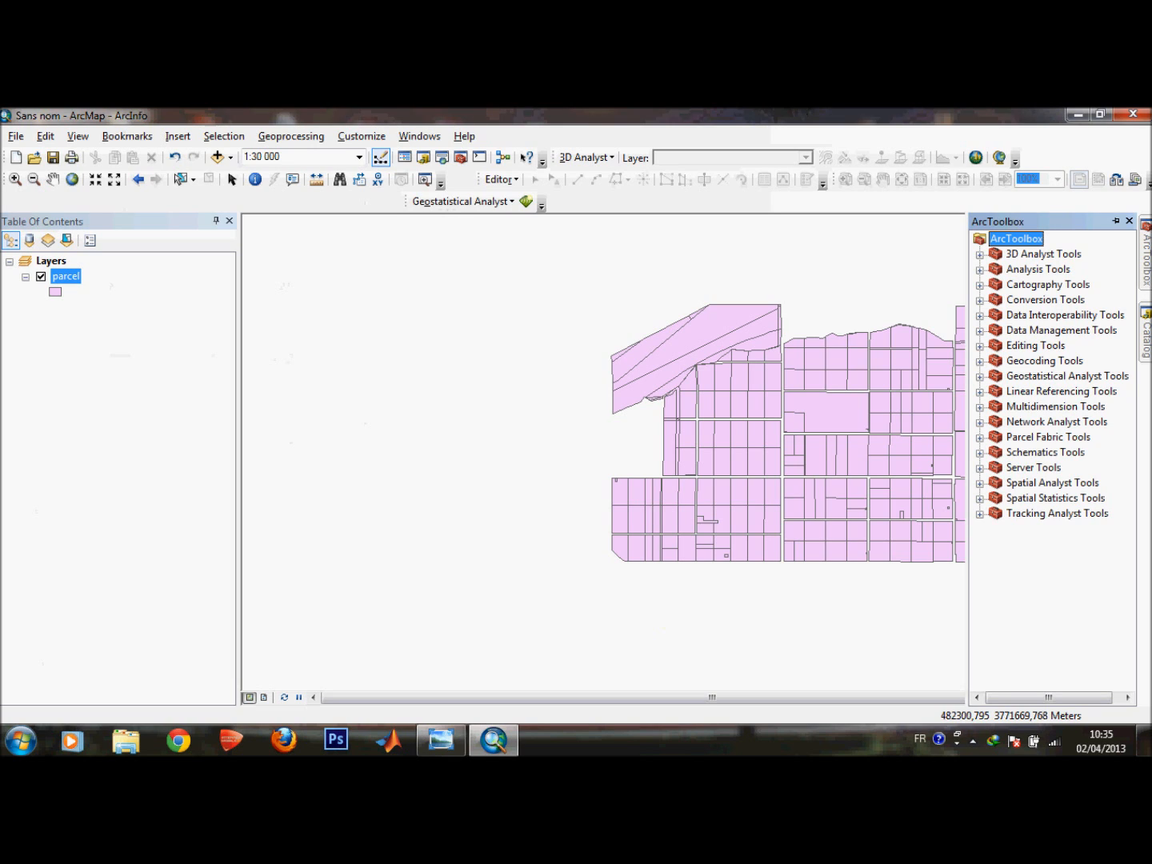
# Add the lowland shapefile from the Projet folder to the map and dismiss the coordinate system warning.
pyautogui.click(1147, 333)
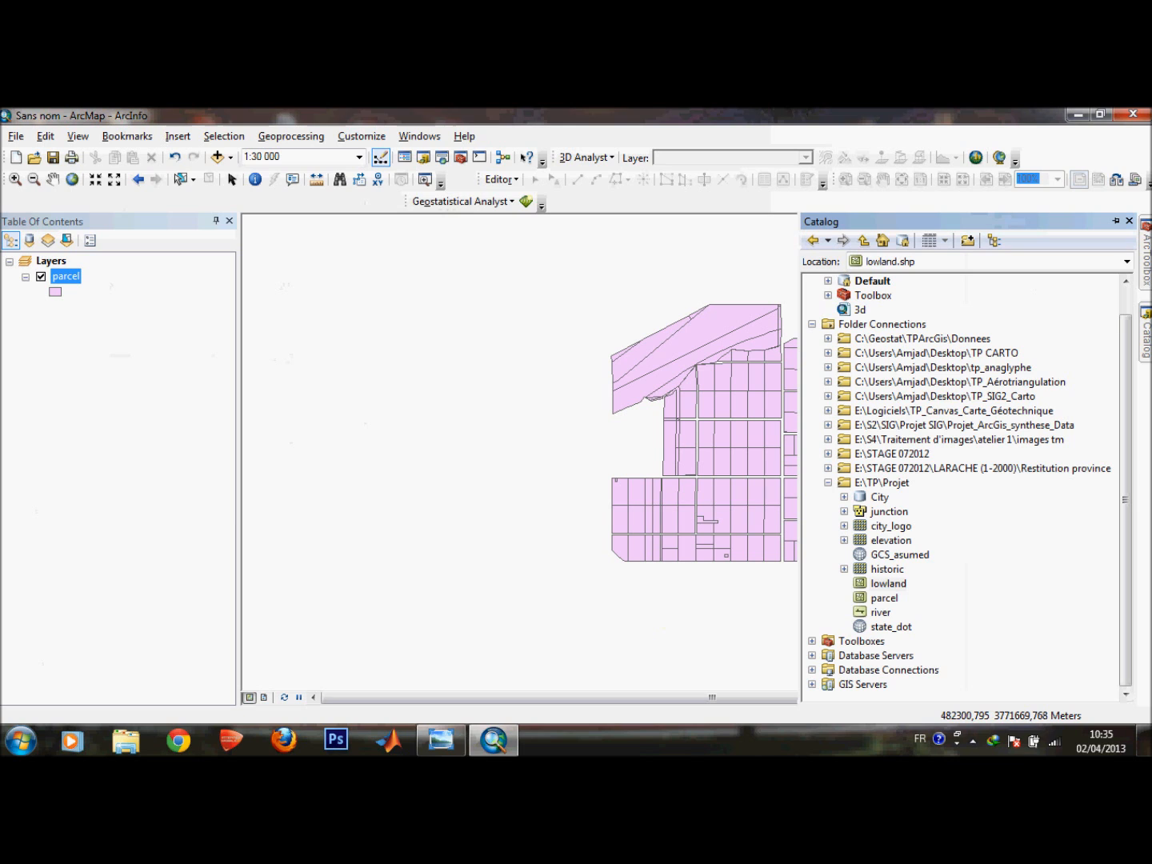
pyautogui.click(888, 584)
pyautogui.moveTo(888, 584); pyautogui.dragTo(520, 448)
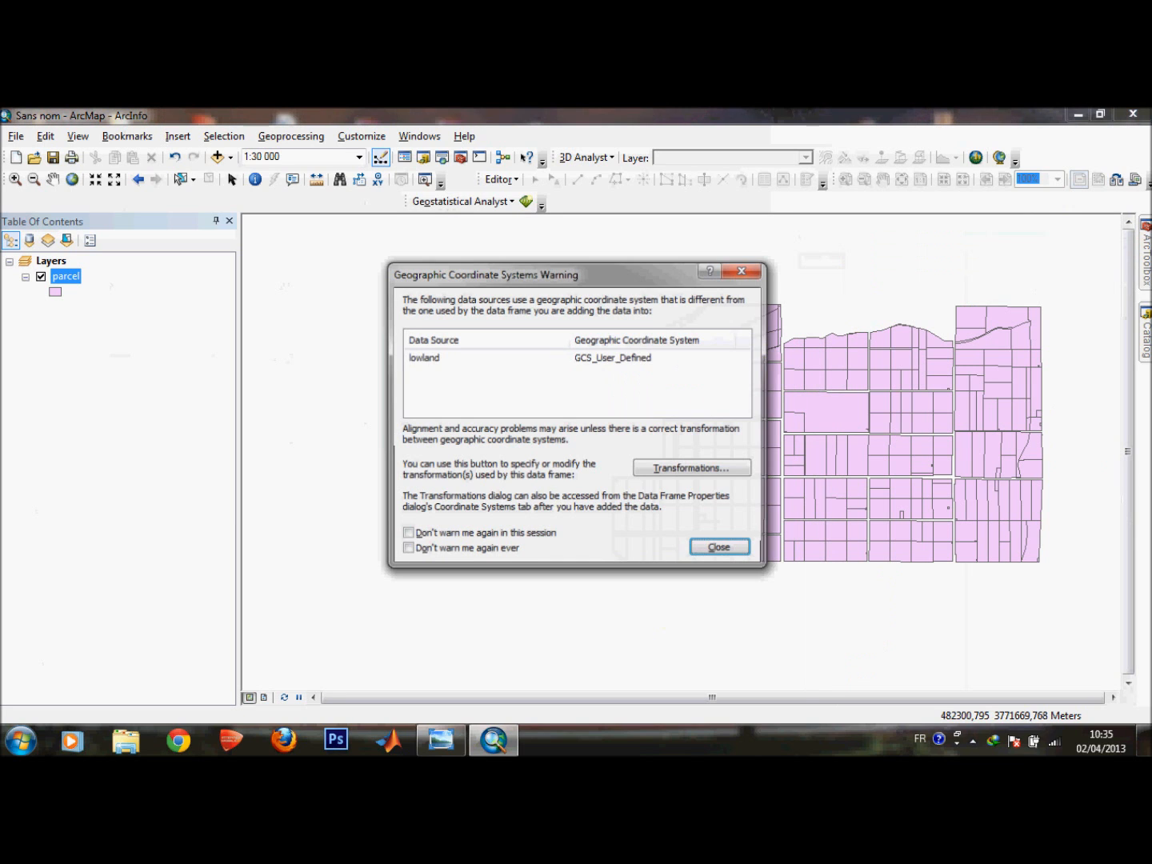
pyautogui.click(719, 547)
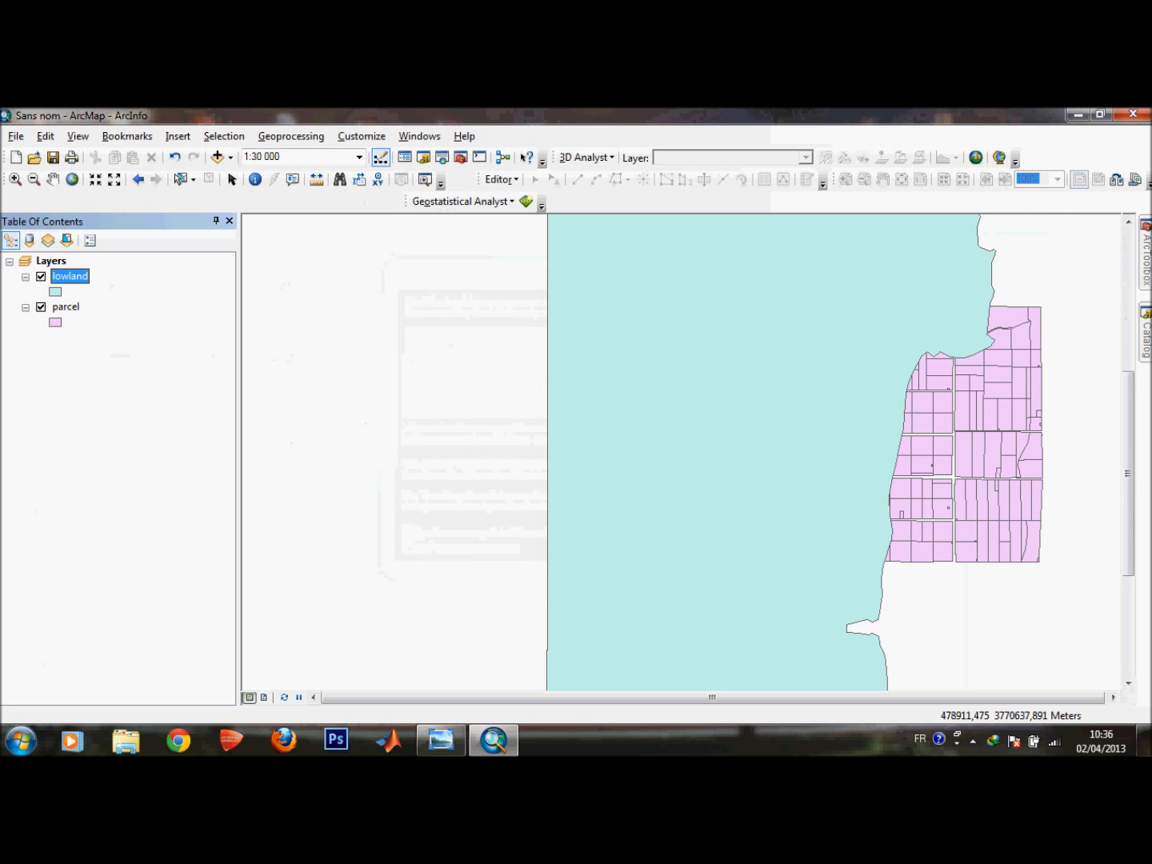
# Move the parcel layer above lowland in the layer order.
pyautogui.scroll(3, 680, 439)
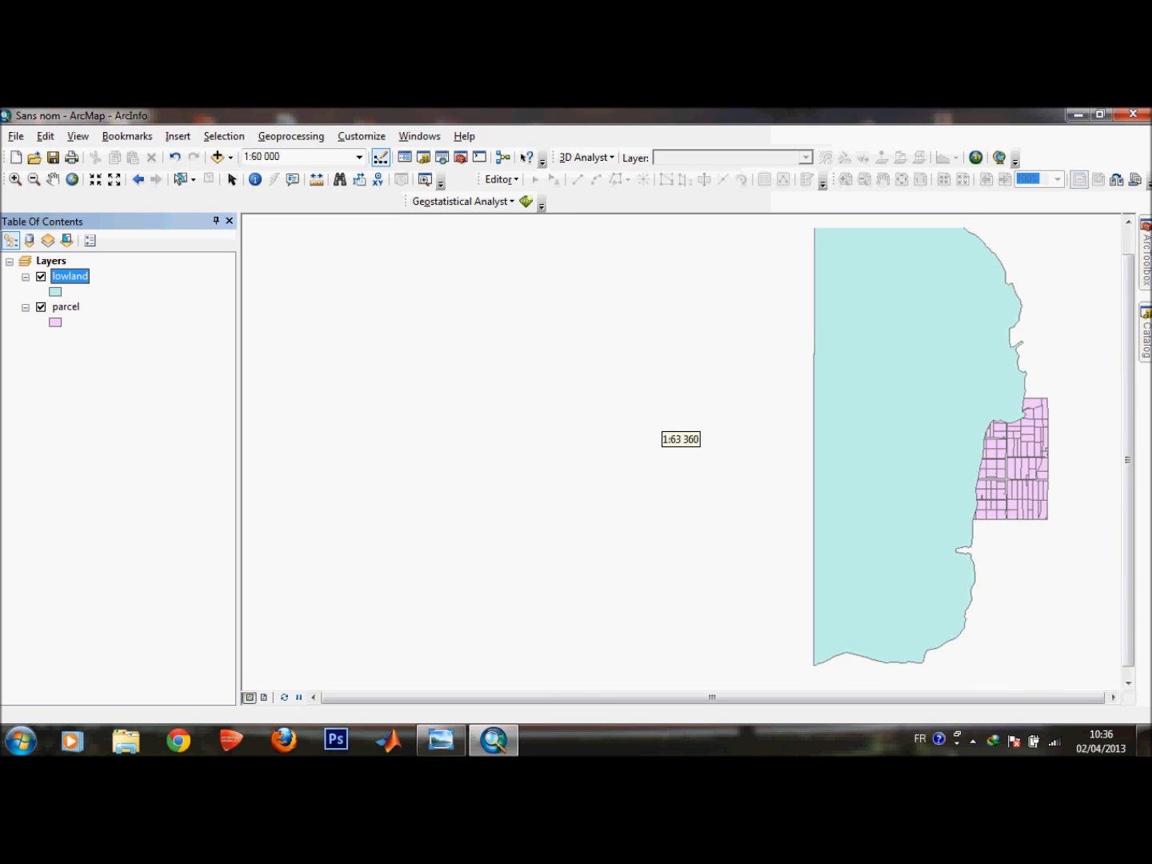
pyautogui.scroll(-1, 978, 540)
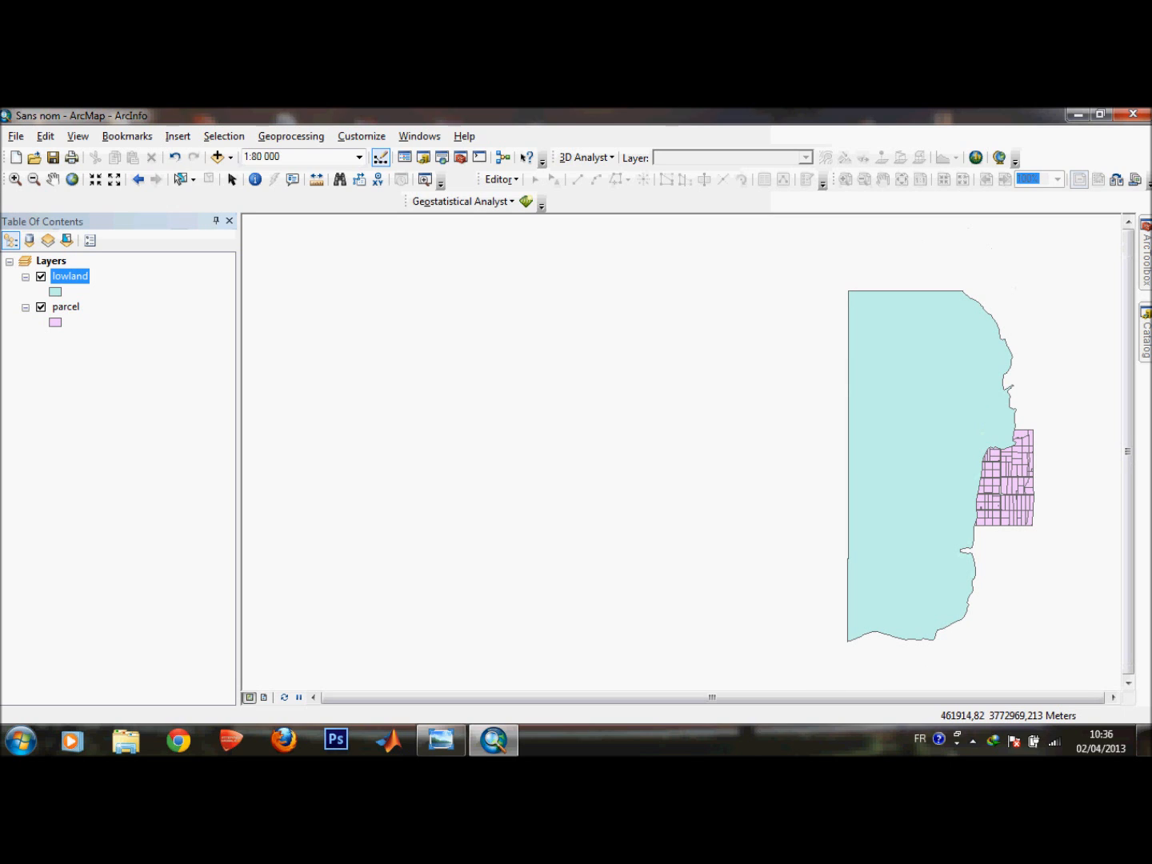
pyautogui.moveTo(66, 307); pyautogui.dragTo(66, 270)
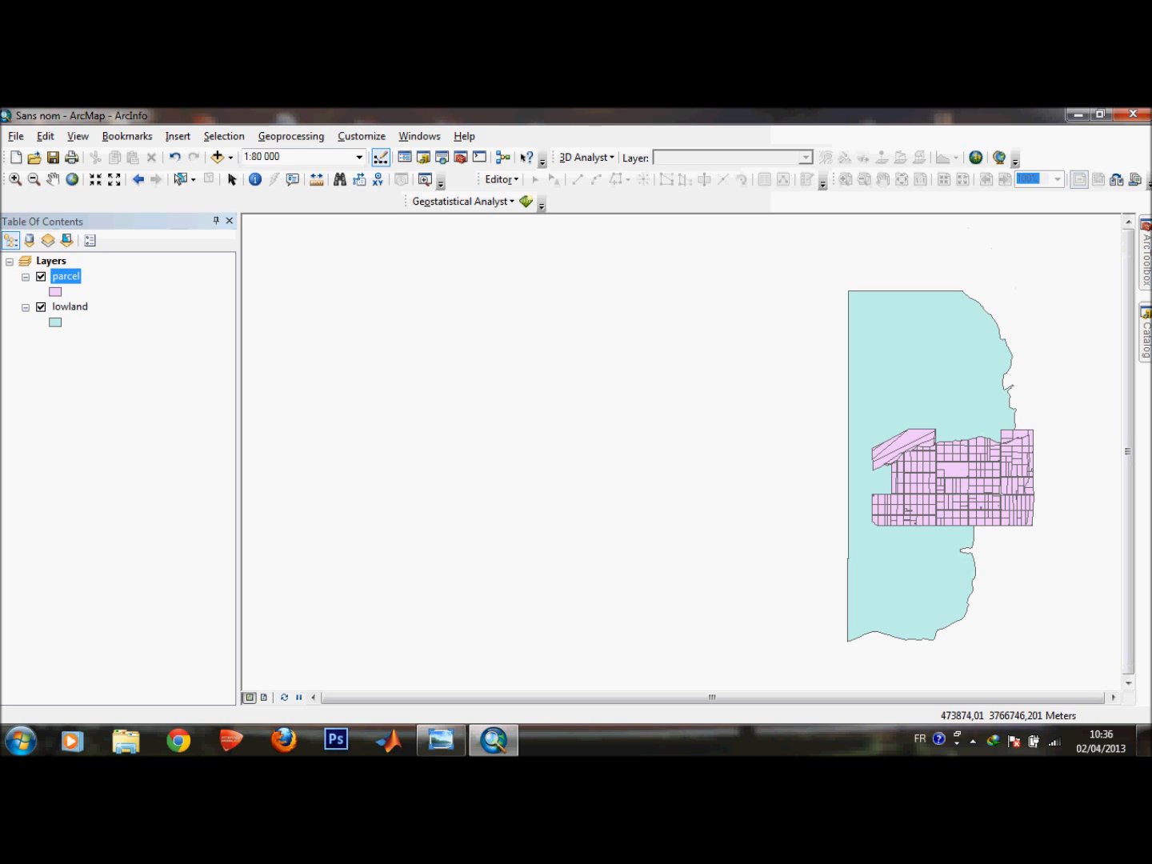
# Consult the layer table on the statement's second page again in the photo viewer.
pyautogui.click(441, 740)
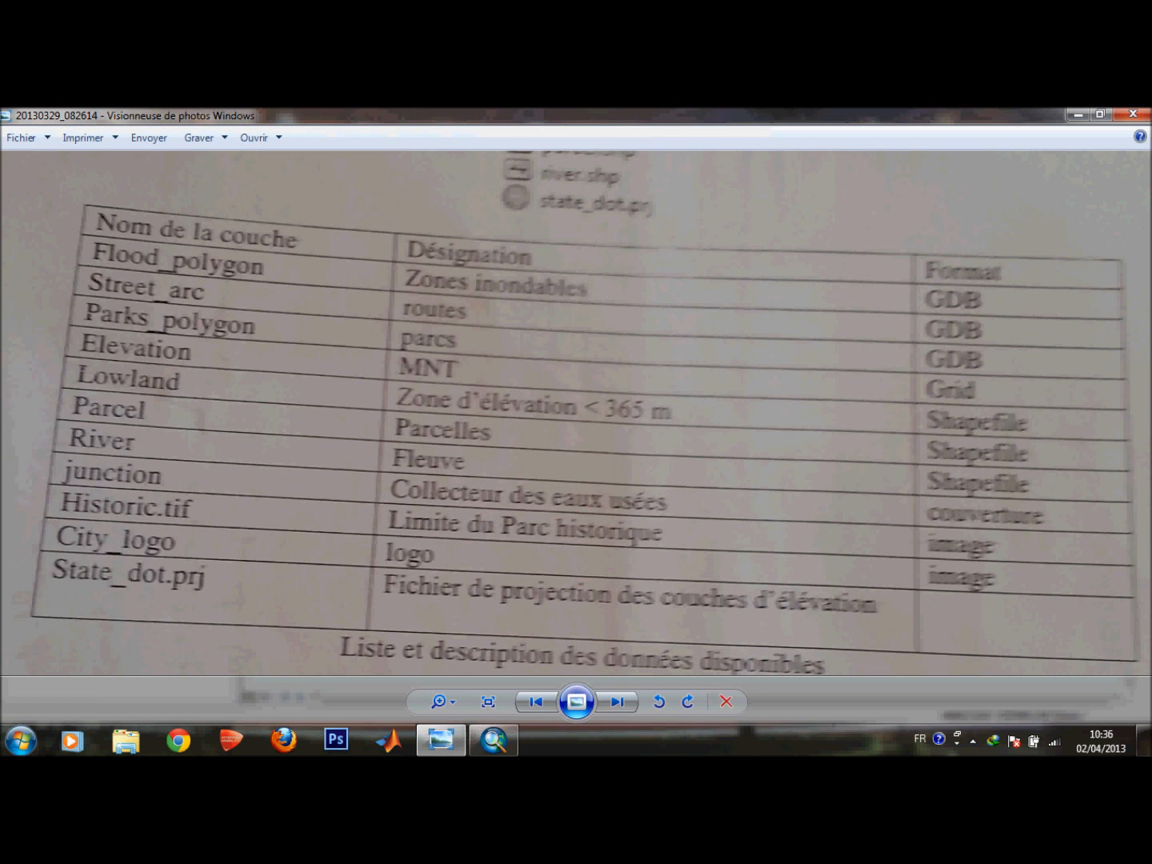
pyautogui.press('Left')
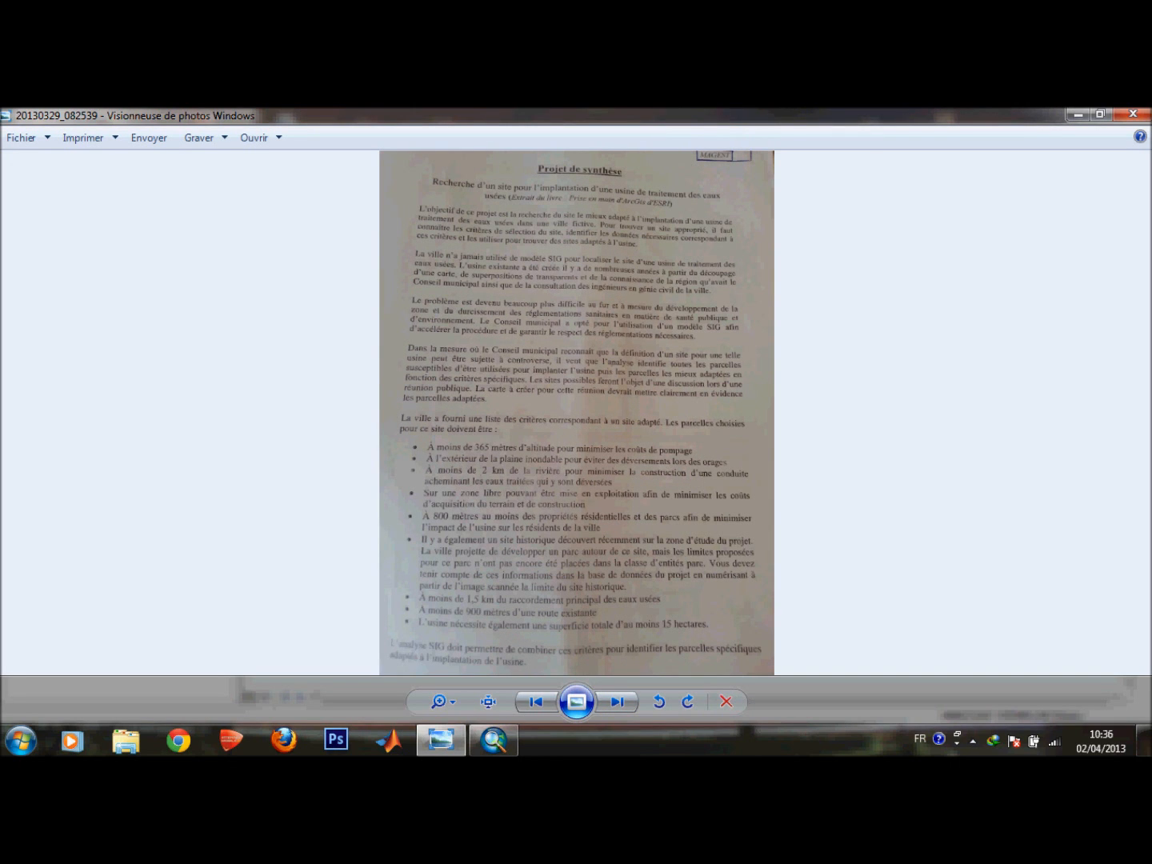
pyautogui.press('Right')
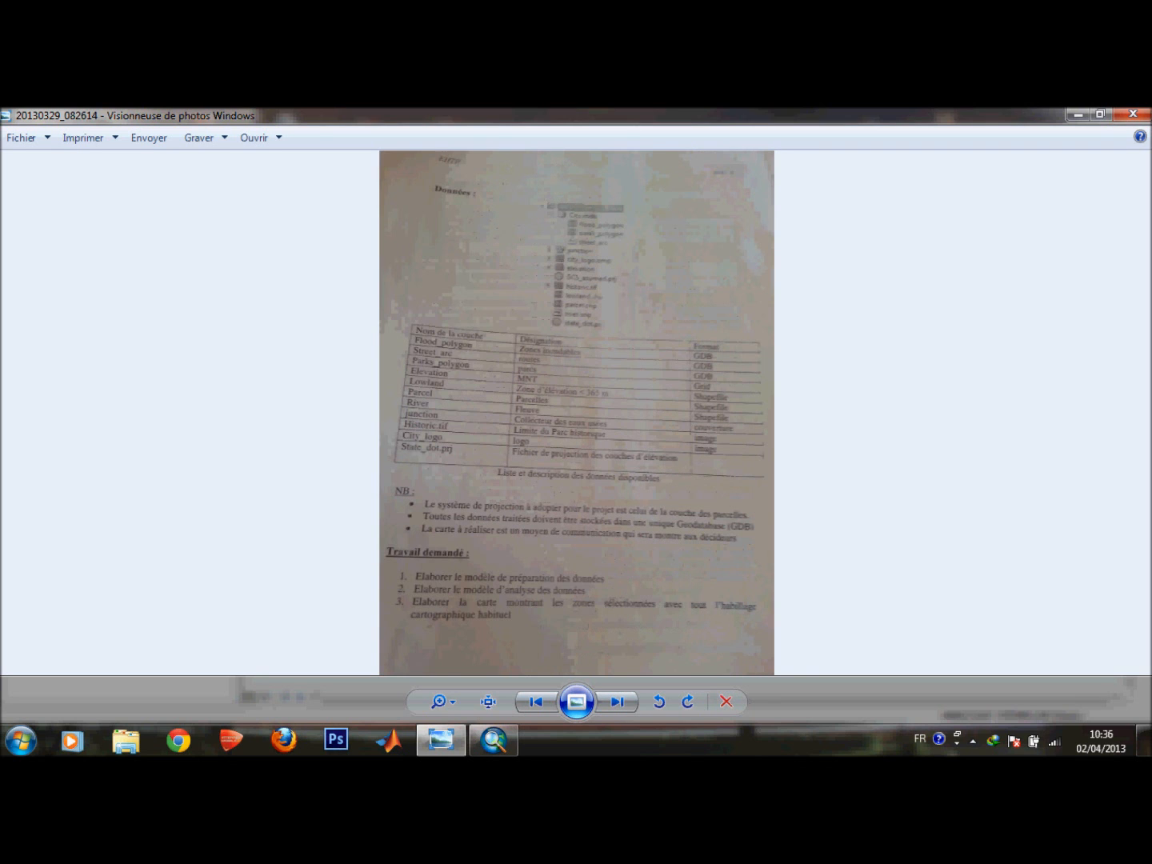
pyautogui.scroll(4, 576, 283)
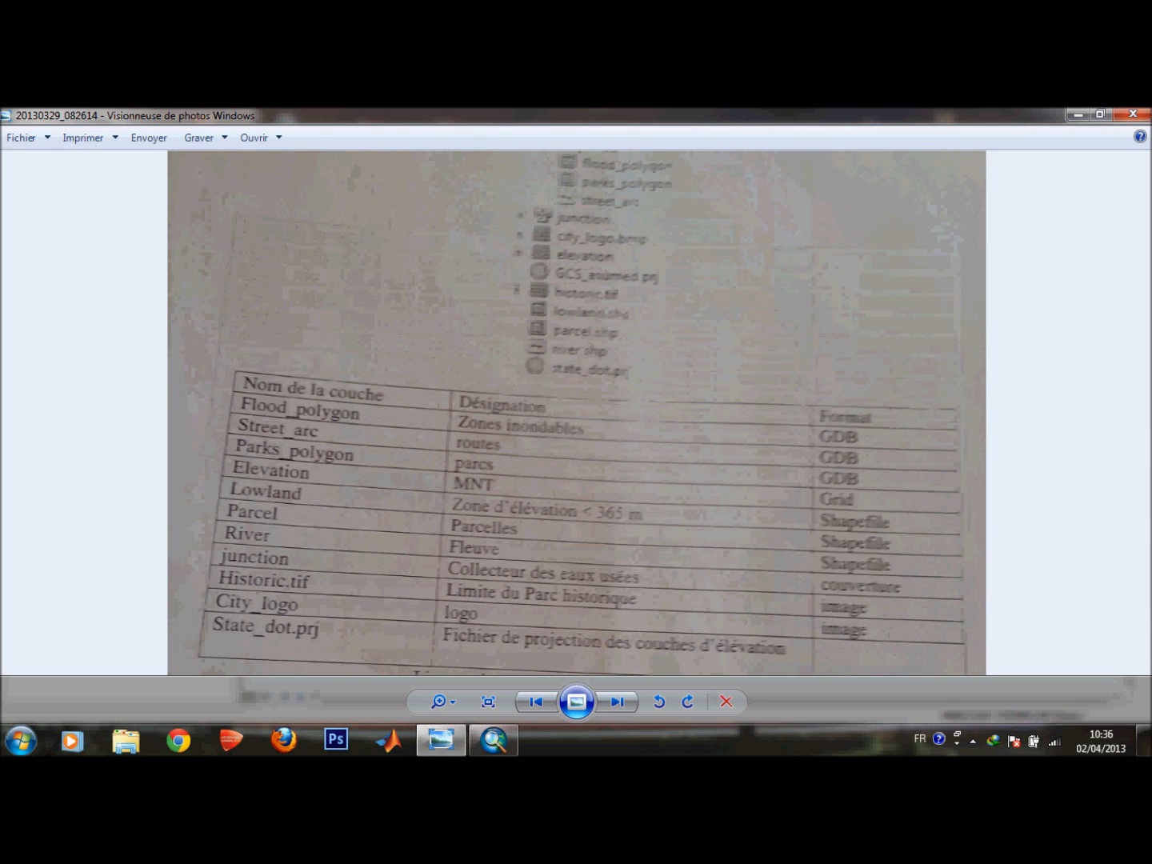
pyautogui.scroll(2, 571, 431)
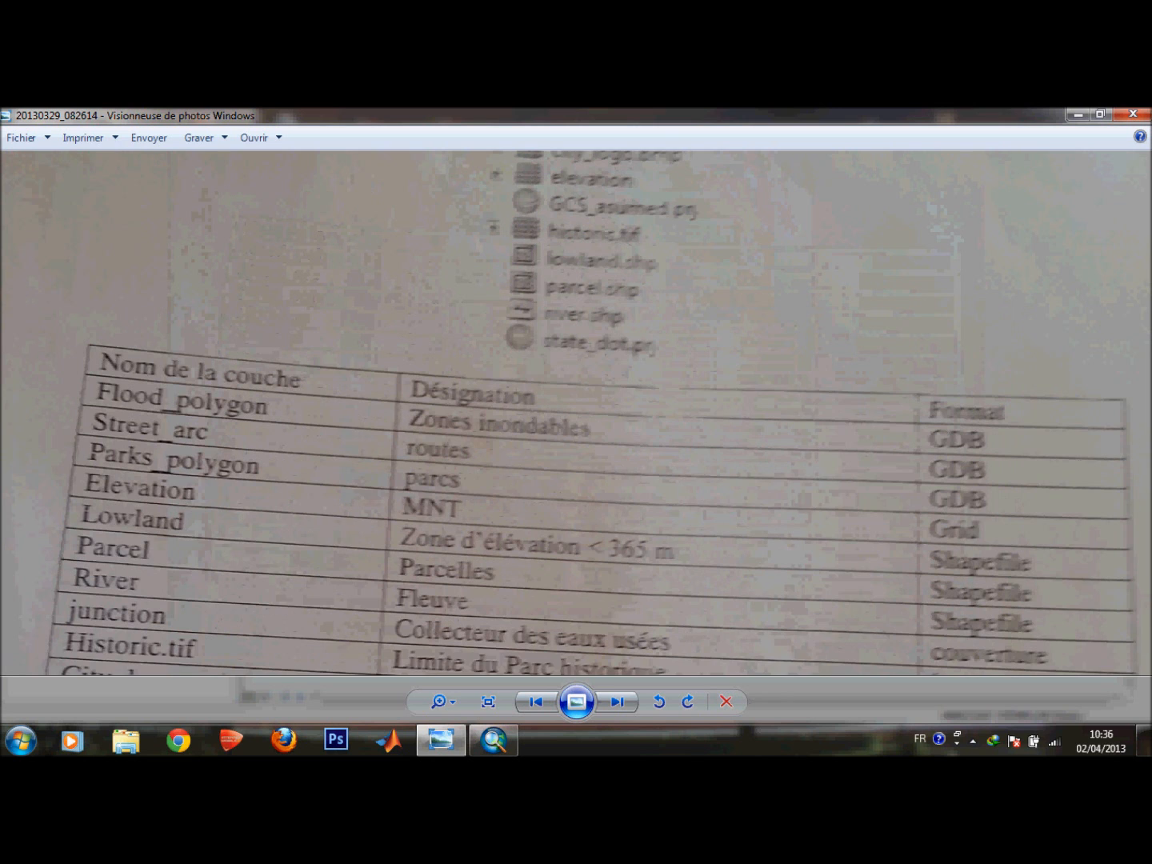
pyautogui.moveTo(572, 431); pyautogui.dragTo(578, 442)
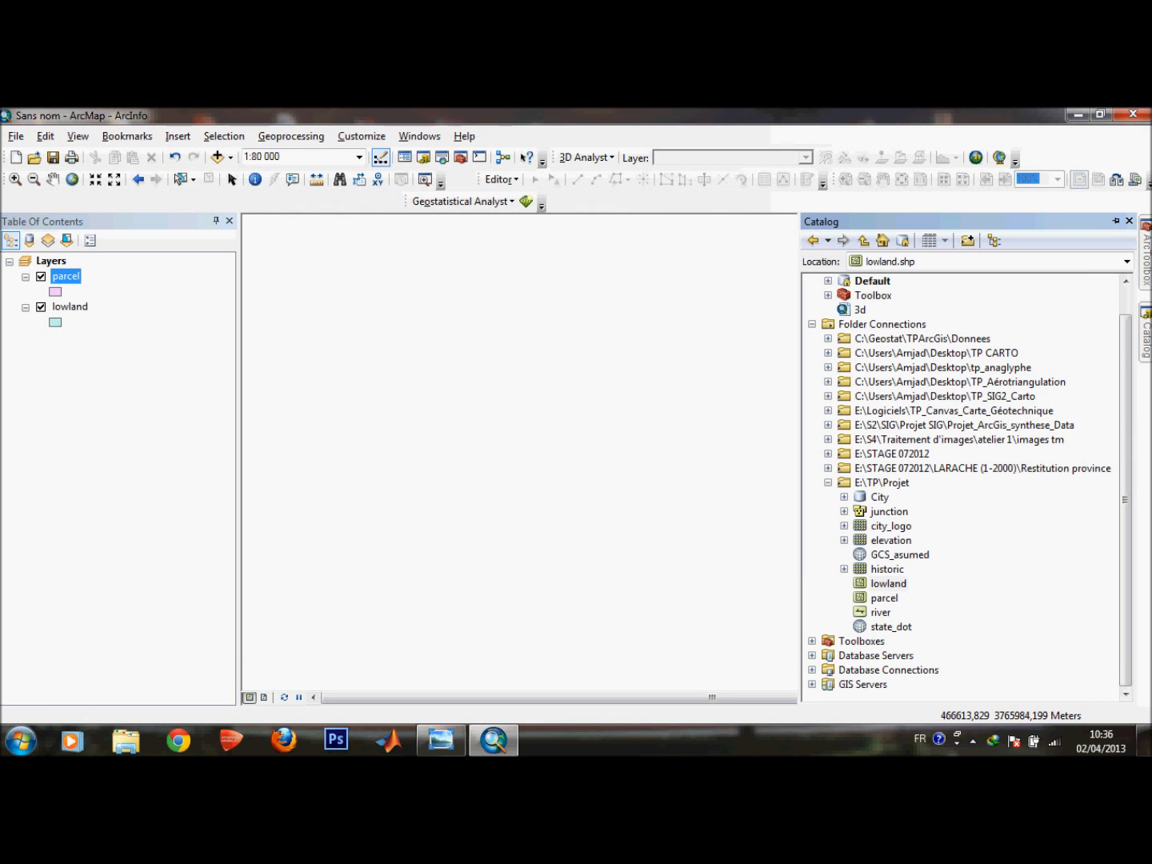
# Expand the City geodatabase and add flood_polygon to the map.
pyautogui.click(844, 497)
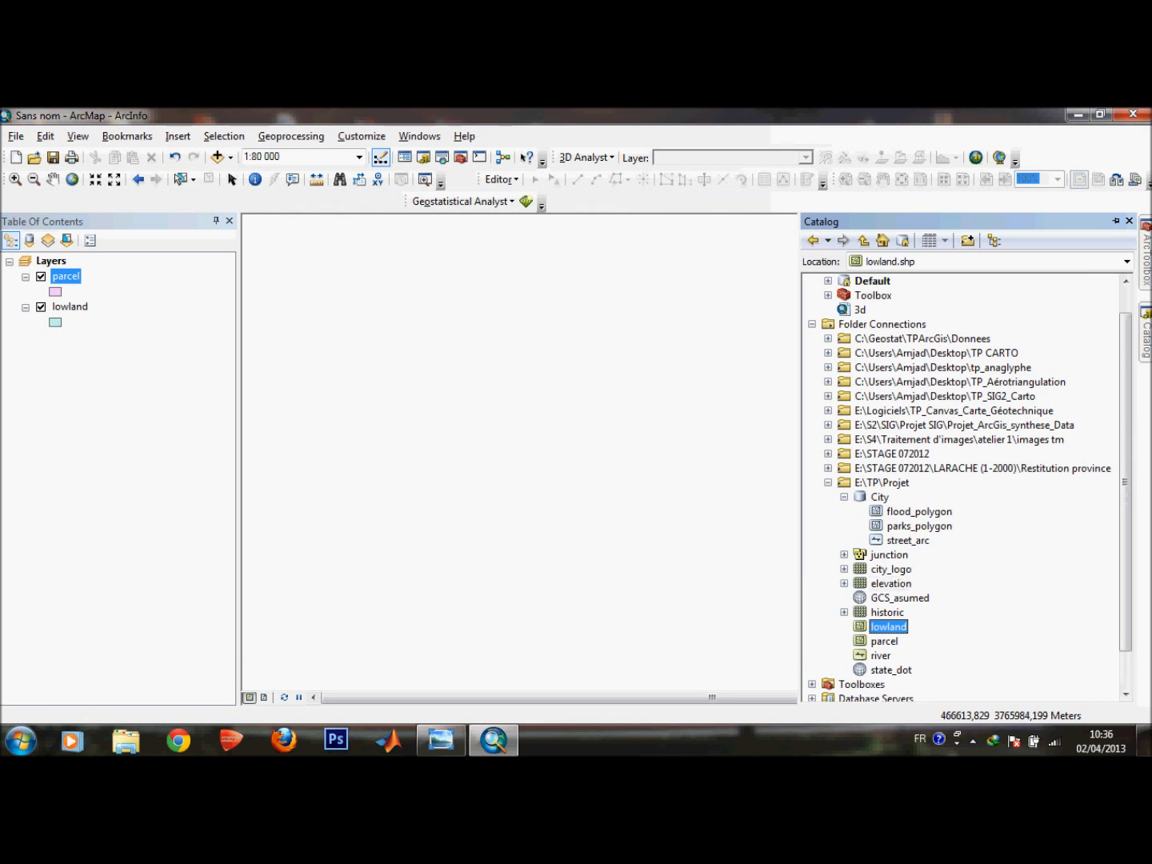
pyautogui.click(917, 512)
pyautogui.moveTo(917, 512); pyautogui.dragTo(119, 416)
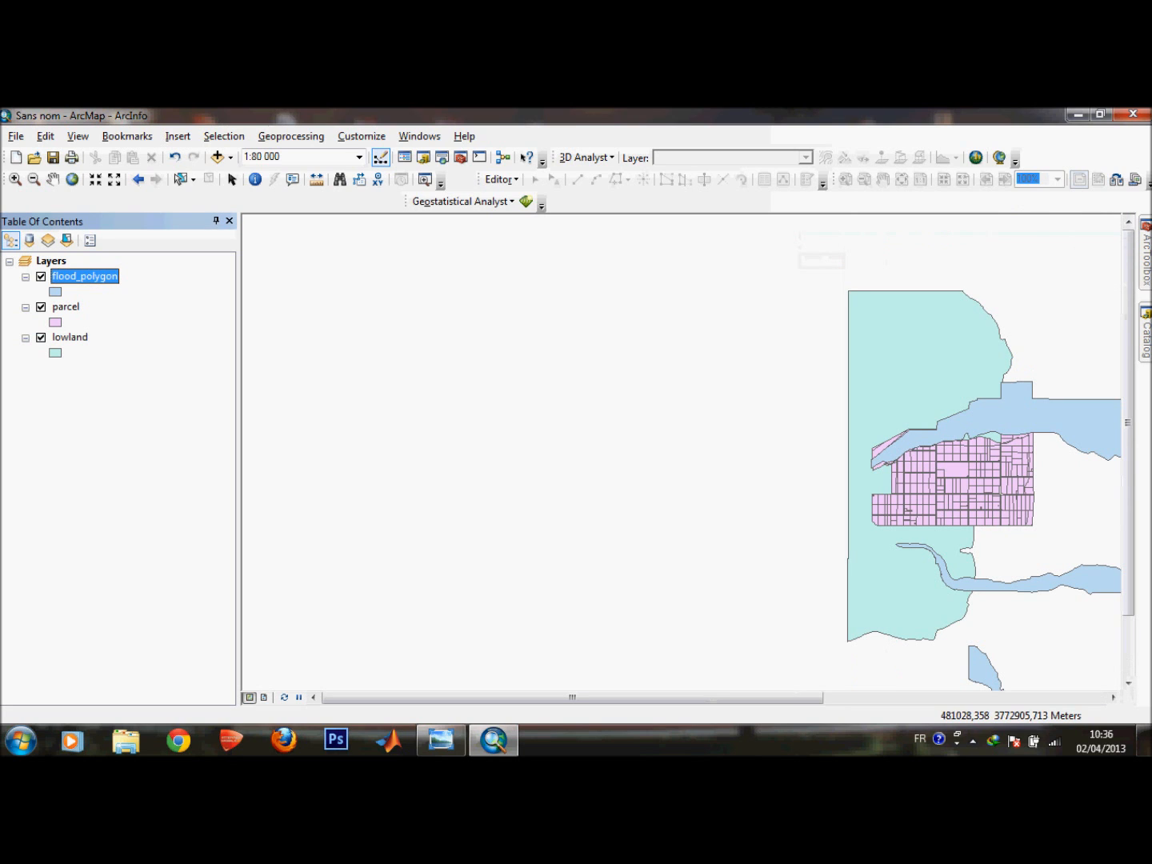
# Read the site selection criteria on the first statement page, then return to ArcMap.
pyautogui.click(441, 738)
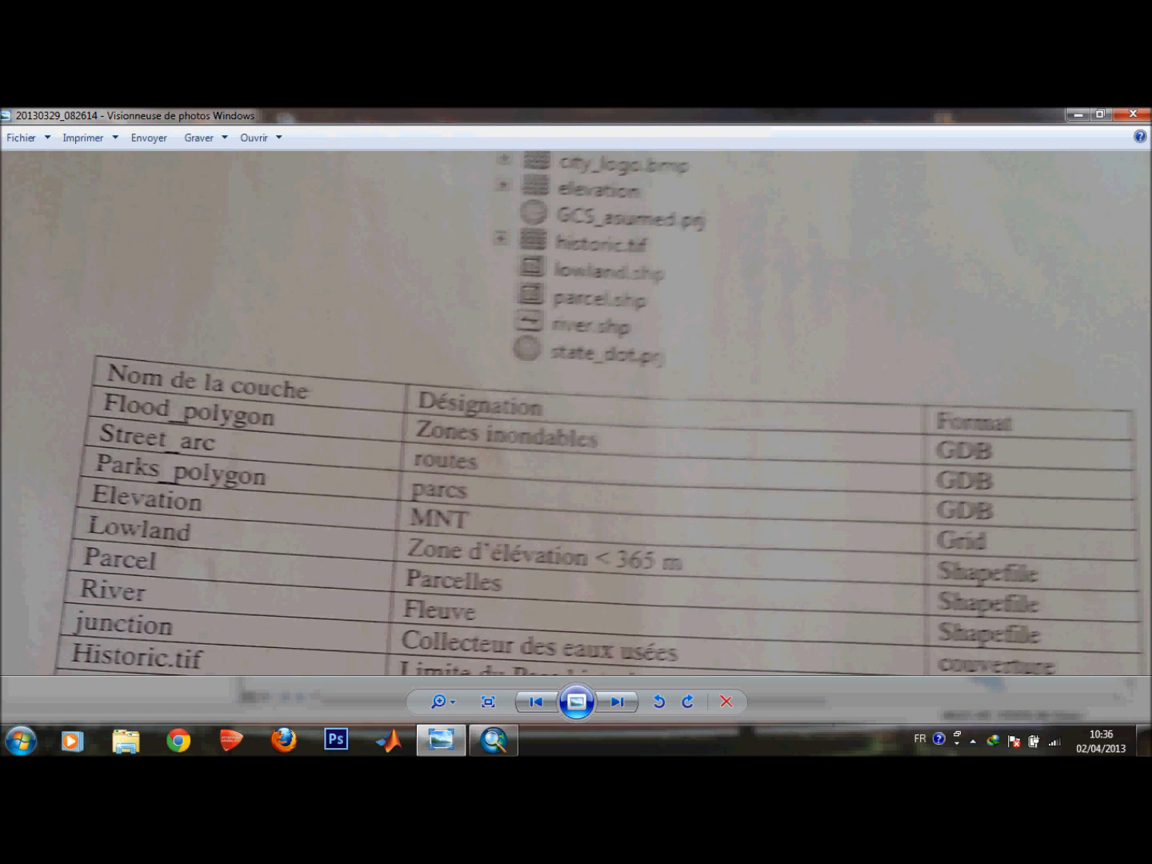
pyautogui.click(616, 701)
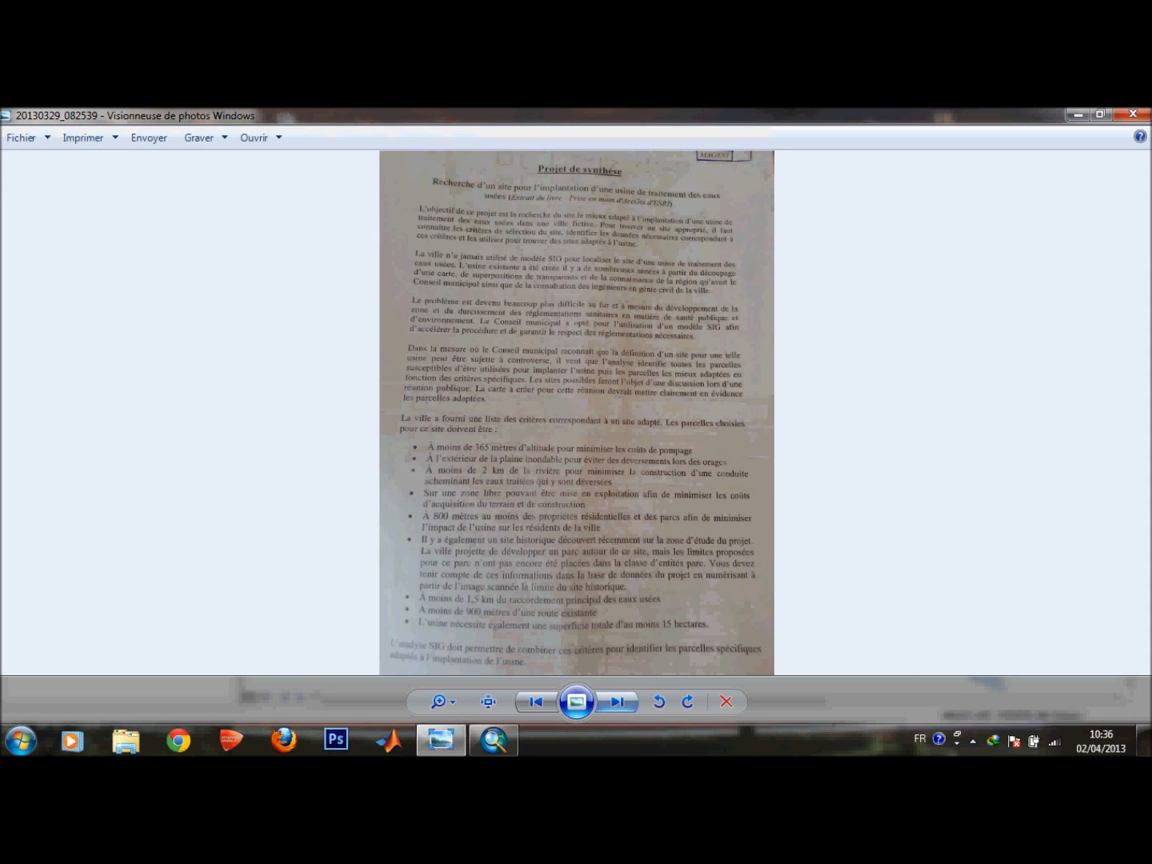
pyautogui.scroll(3, 575, 487)
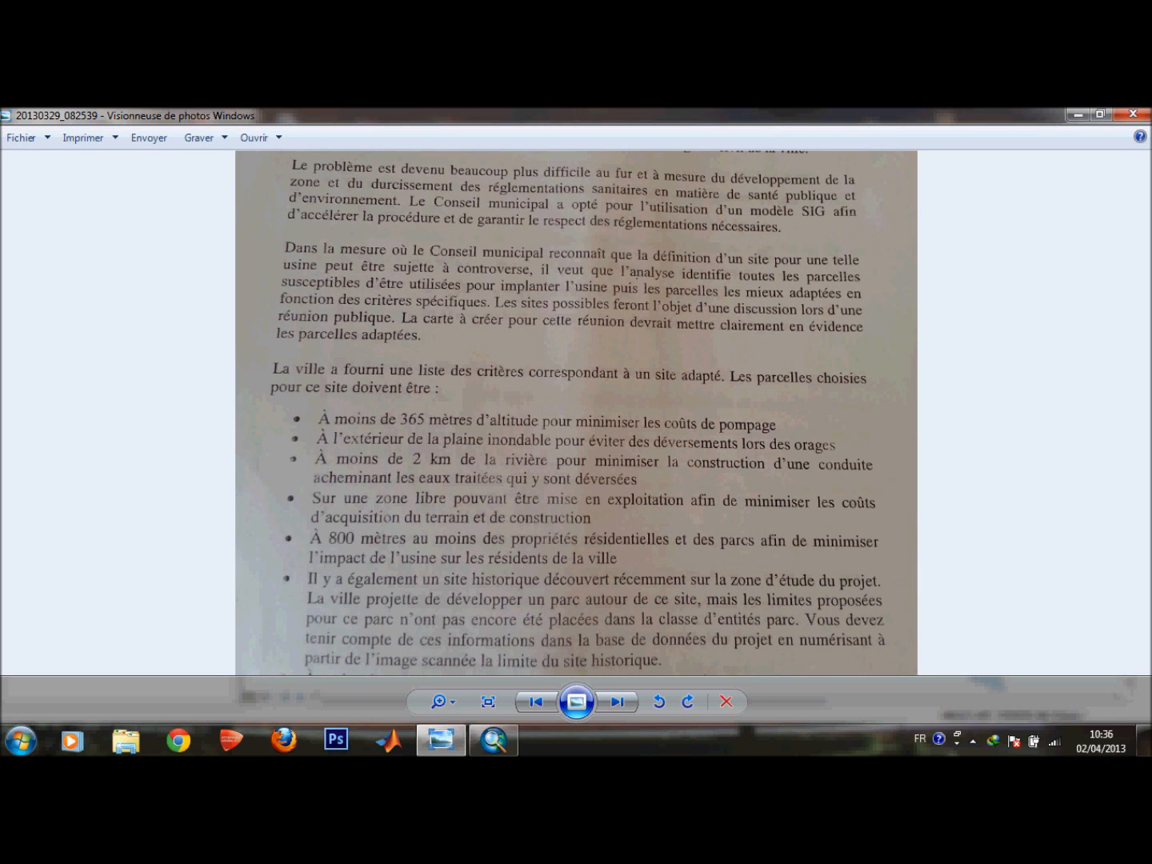
pyautogui.click(1077, 115)
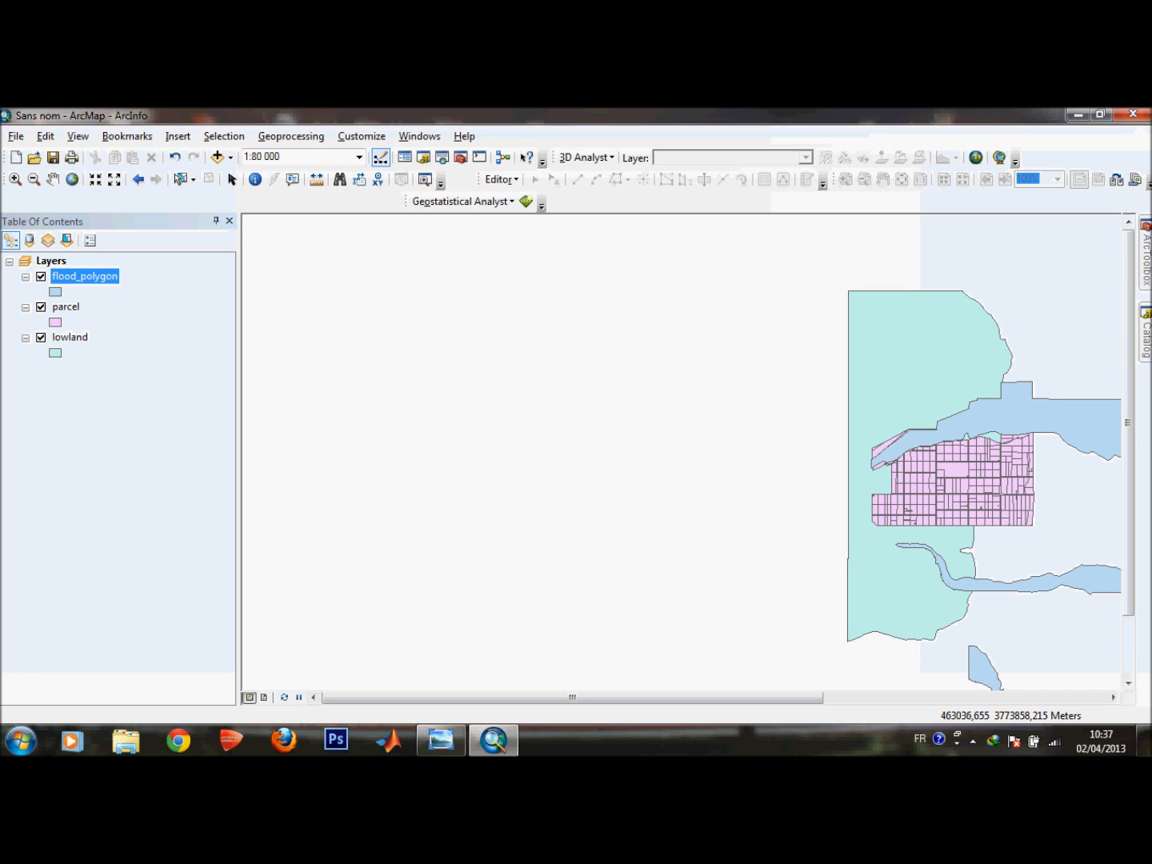
# Open the Erase tool from the Analysis Tools Overlay toolset.
pyautogui.click(70, 337)
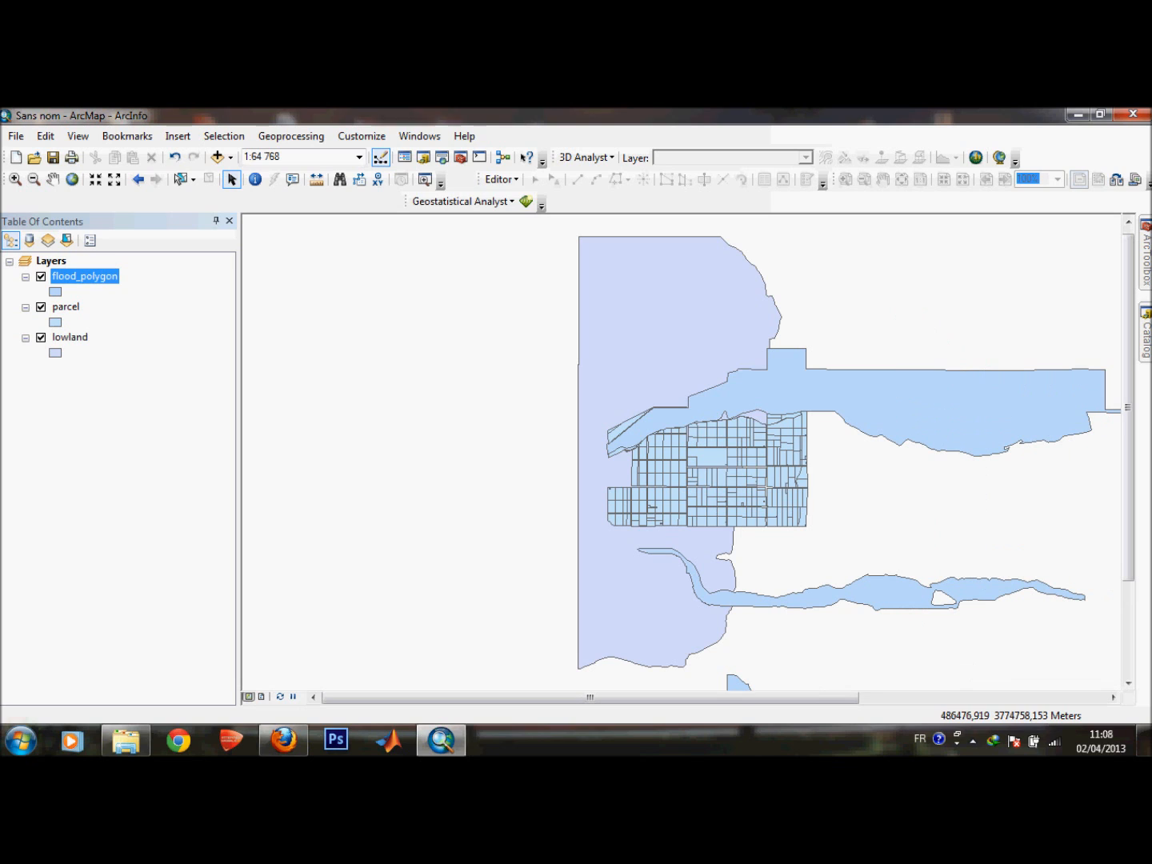
pyautogui.moveTo(1146, 334)
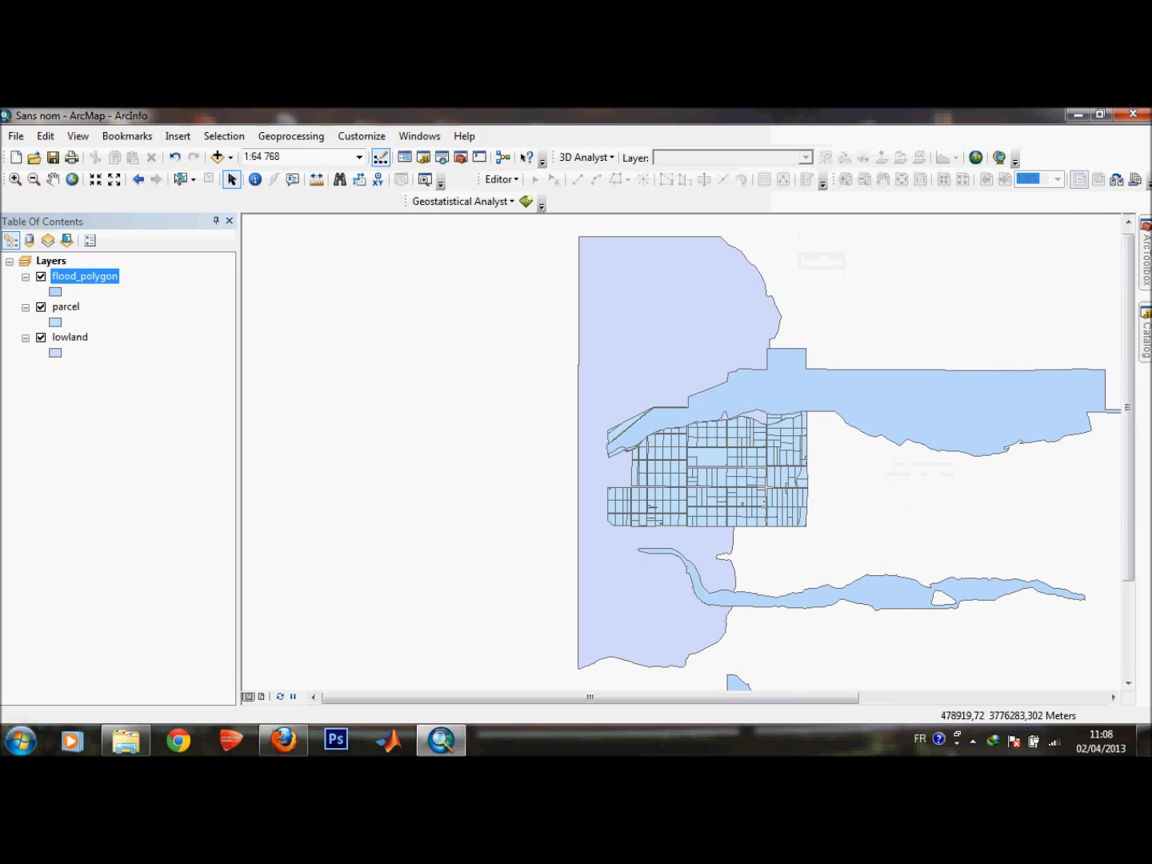
pyautogui.moveTo(1146, 258)
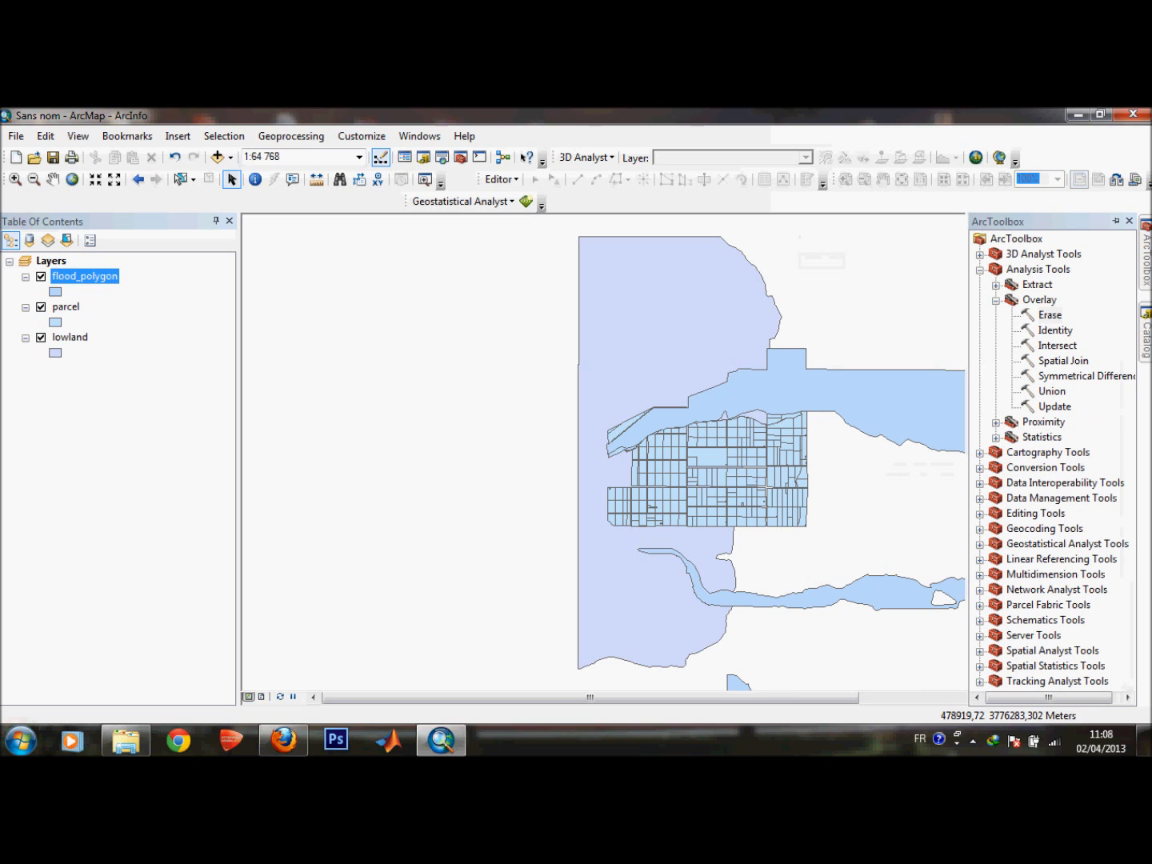
pyautogui.click(979, 271)
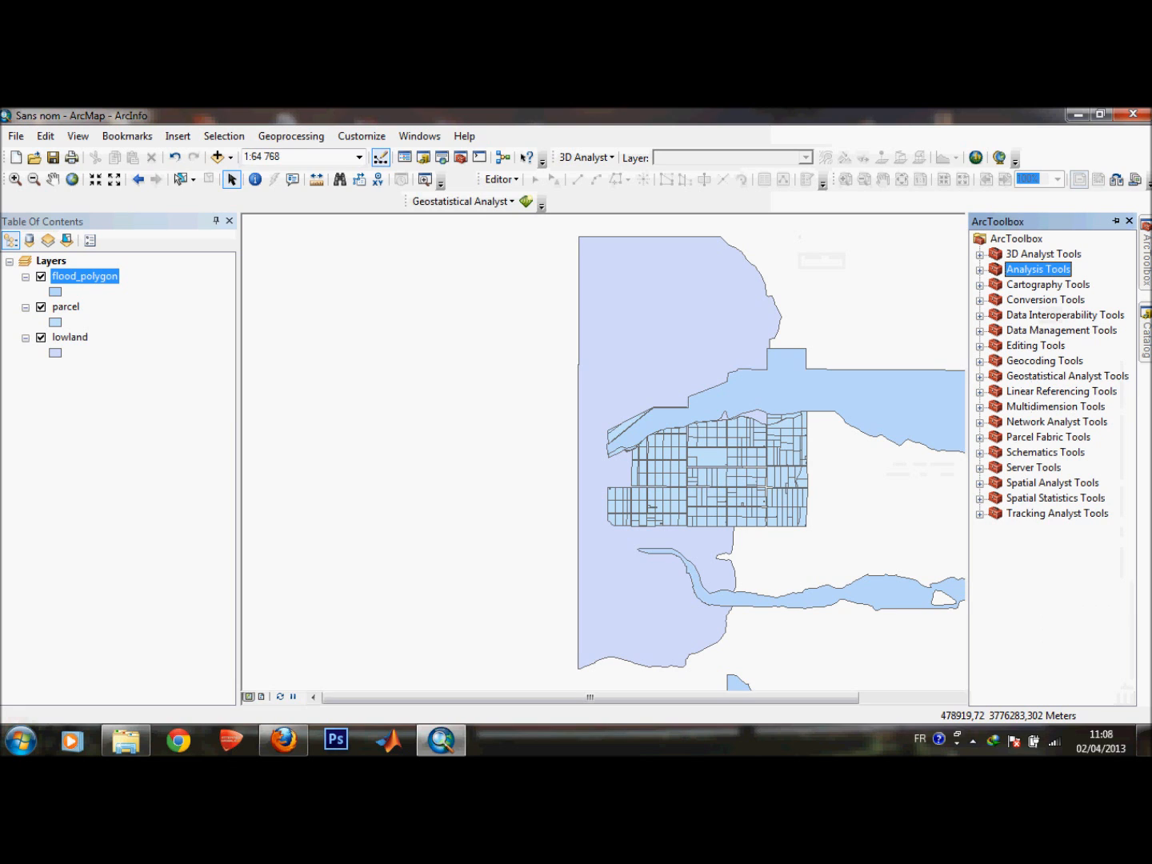
pyautogui.click(979, 269)
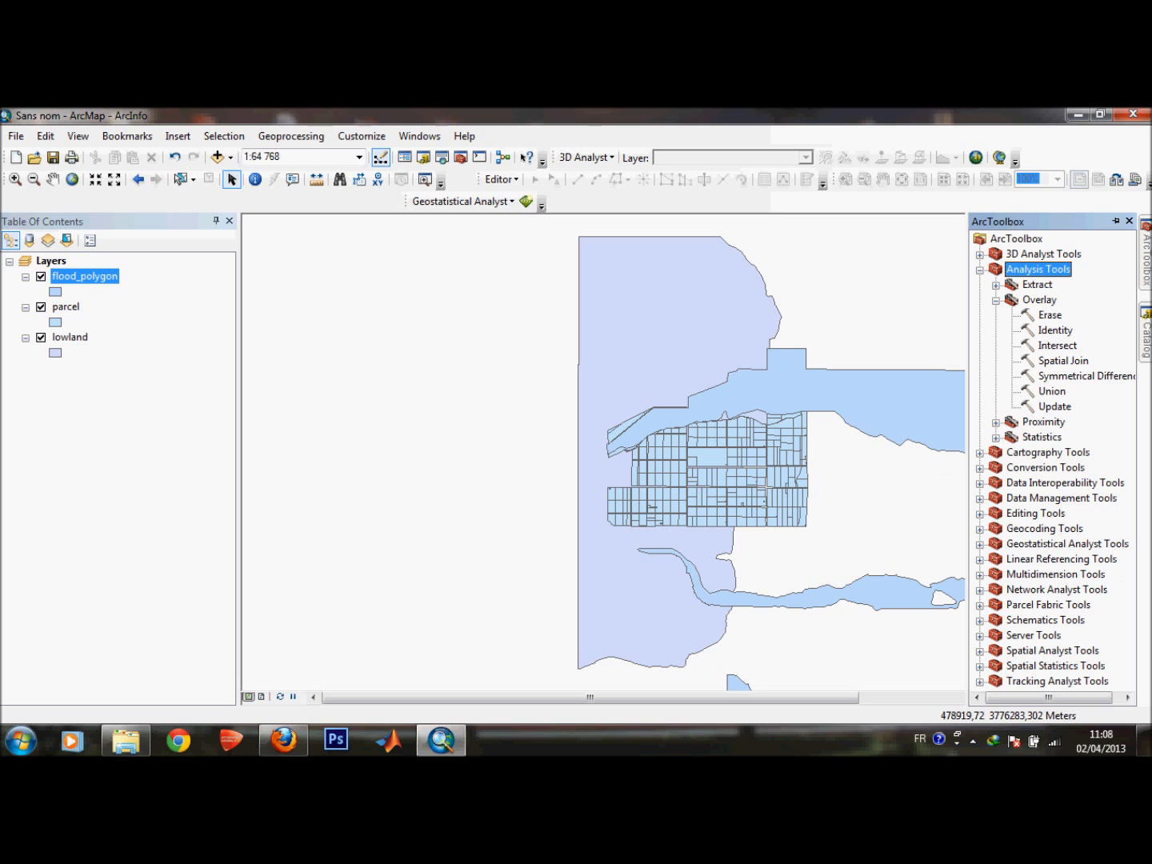
pyautogui.click(997, 300)
pyautogui.click(996, 300)
pyautogui.click(1049, 314)
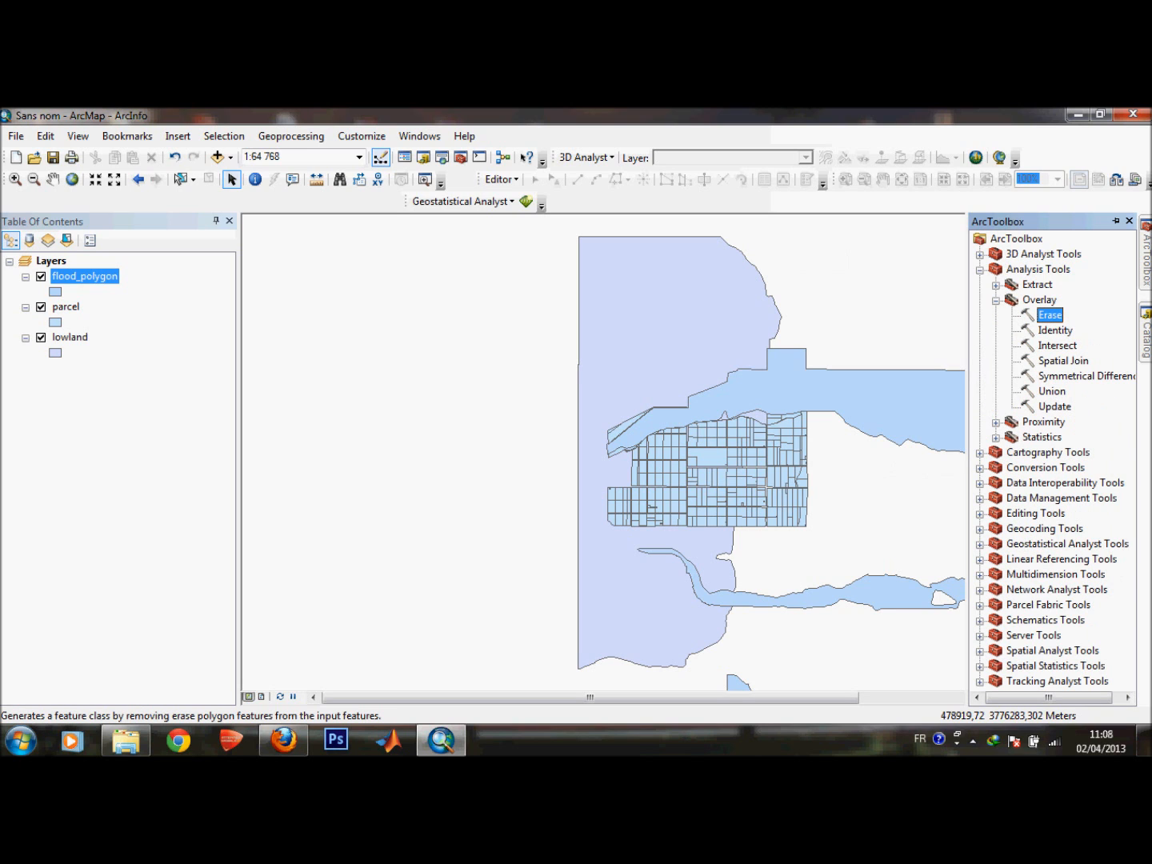
pyautogui.doubleClick(1049, 315)
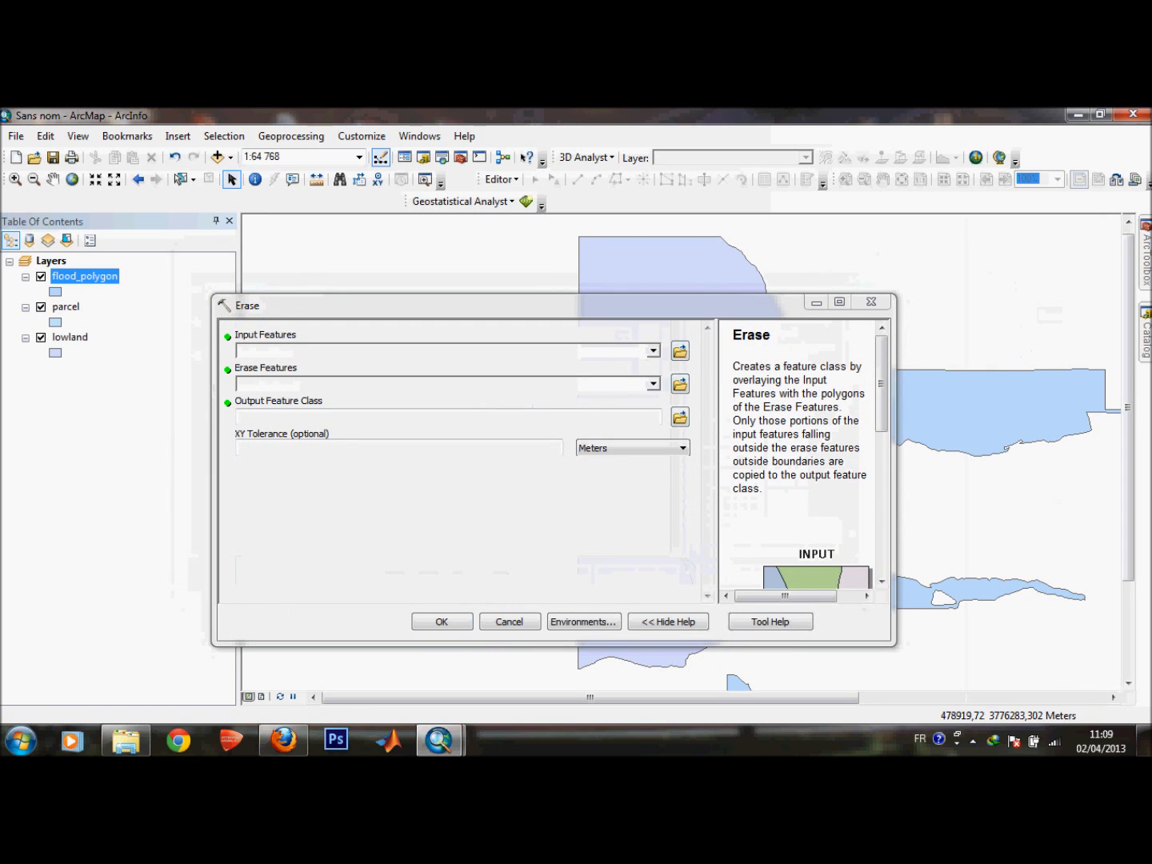
pyautogui.moveTo(733, 335)
pyautogui.mouseDown()
pyautogui.moveTo(782, 366)
pyautogui.moveTo(833, 435)
pyautogui.mouseUp()
pyautogui.click(836, 441)
pyautogui.moveTo(880, 384)
pyautogui.mouseDown()
pyautogui.moveTo(881, 526)
pyautogui.moveTo(880, 384)
pyautogui.mouseUp()
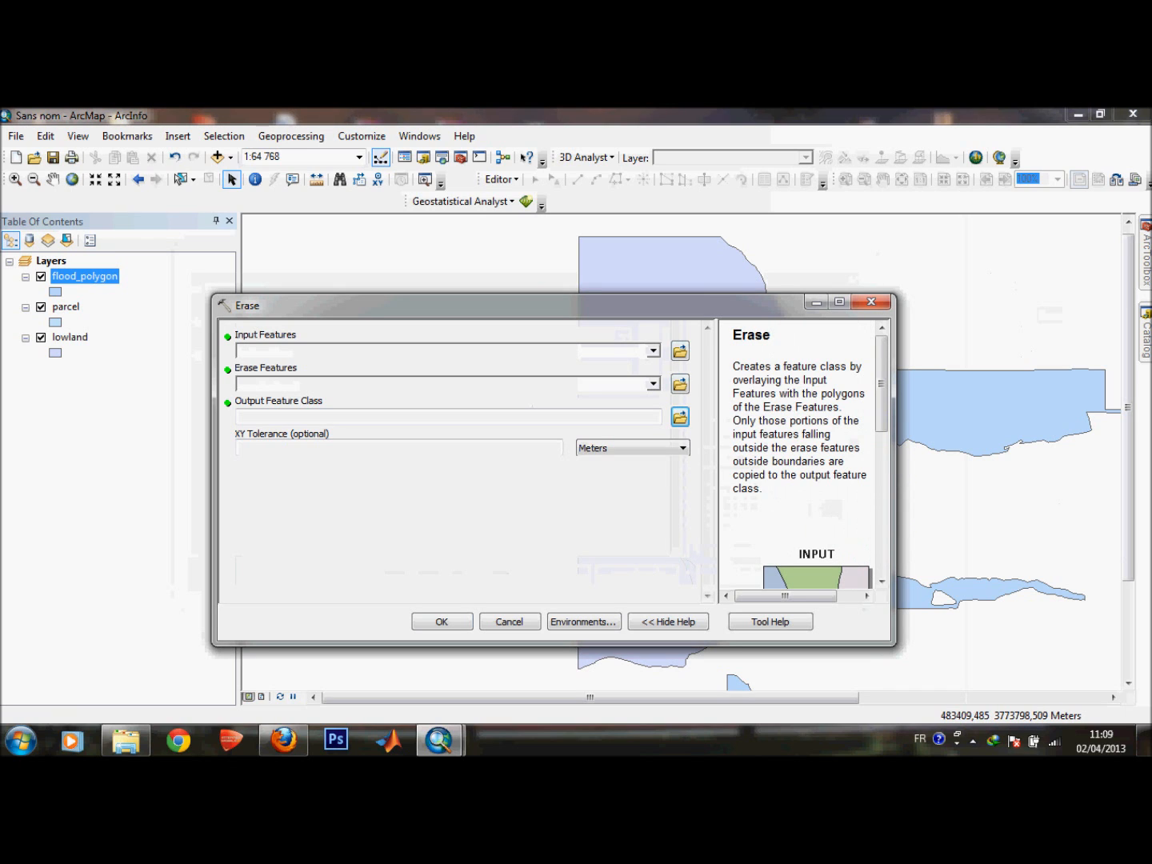
# Run Erase with lowland as input features and flood_polygon as erase features, then close the completed dialog.
pyautogui.click(654, 350)
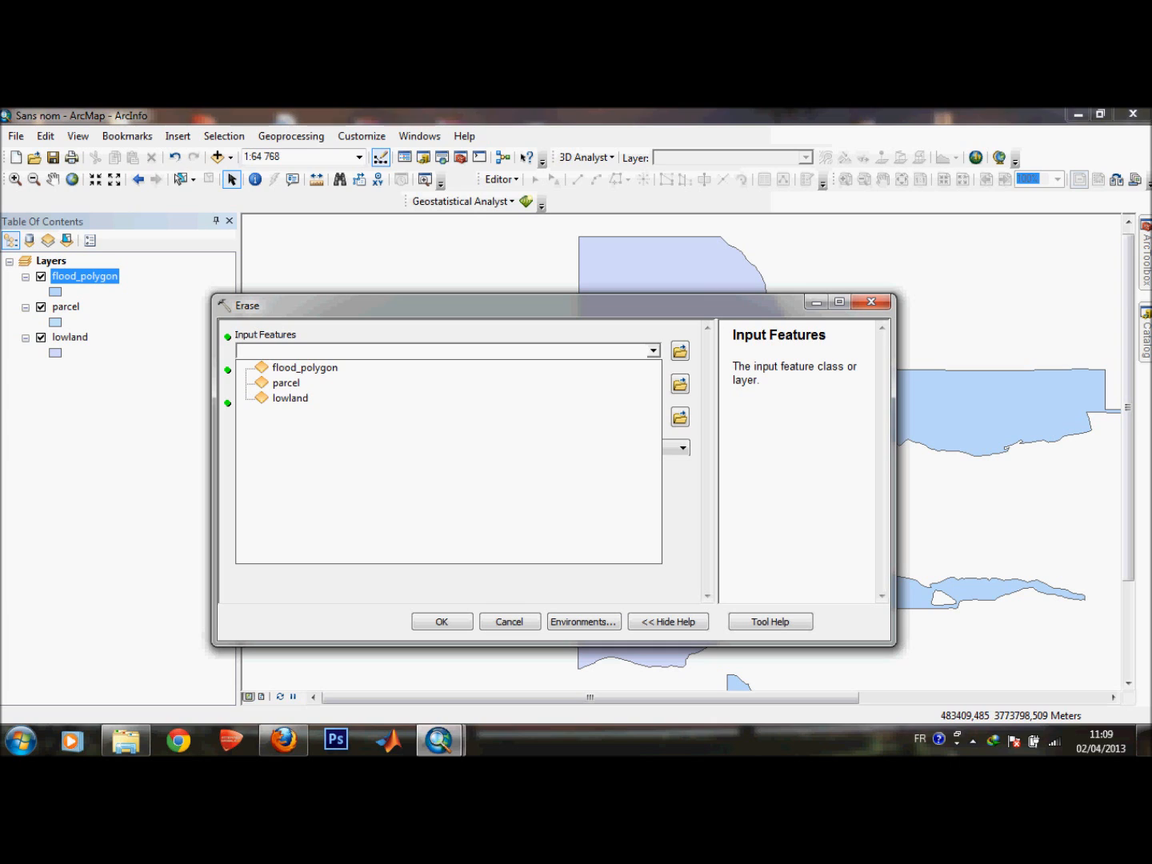
pyautogui.click(291, 399)
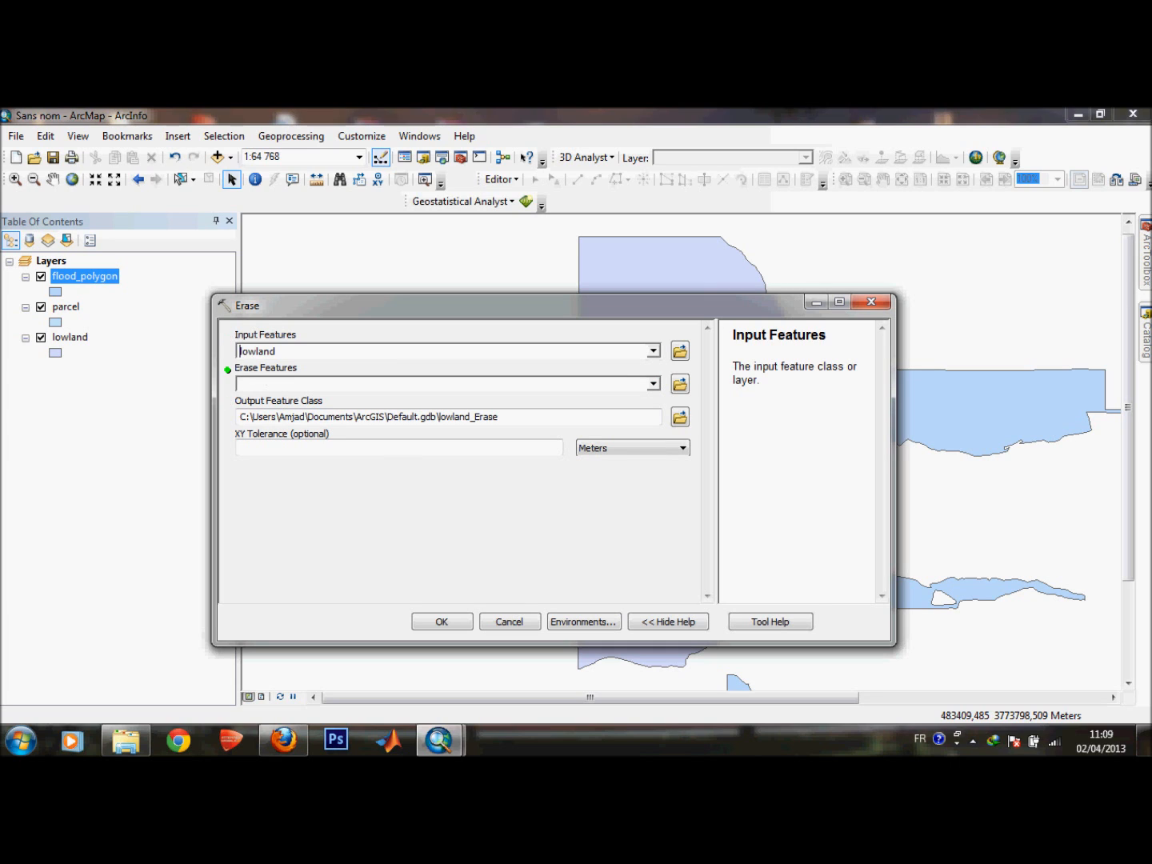
pyautogui.click(653, 384)
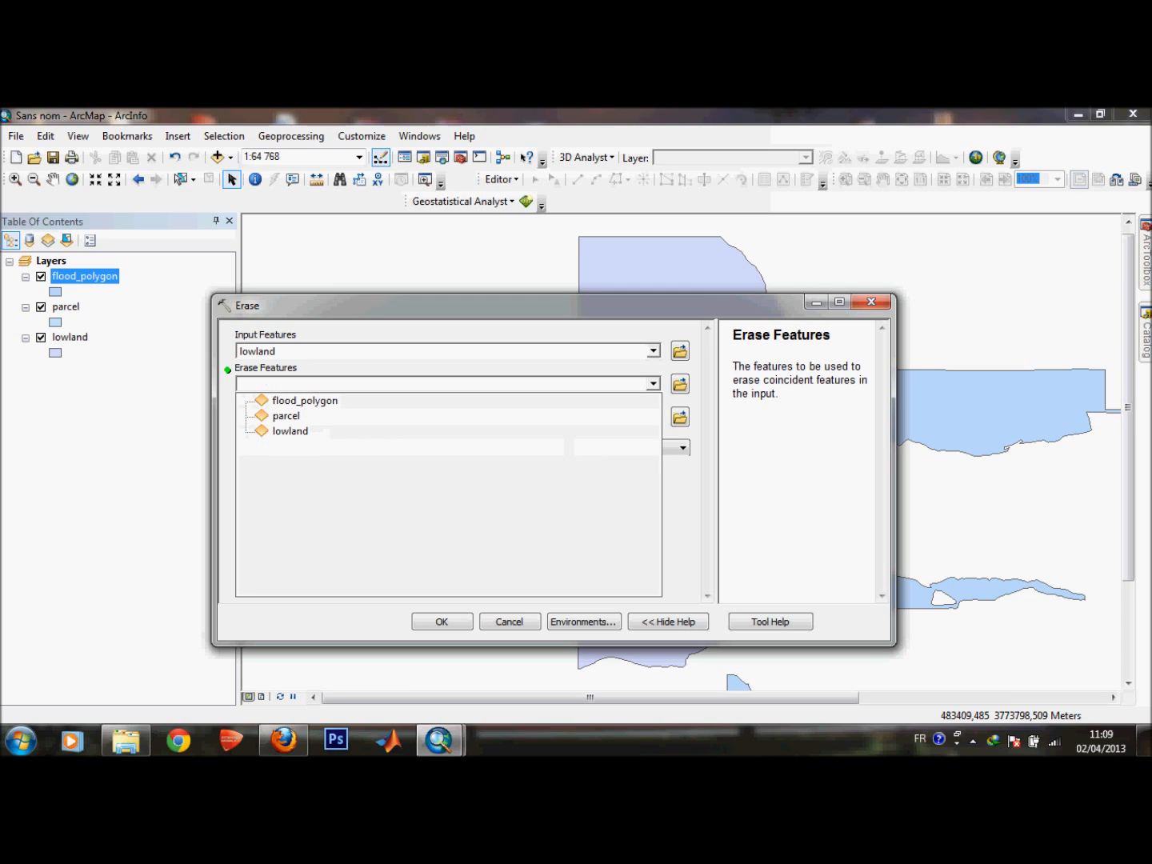
pyautogui.click(305, 400)
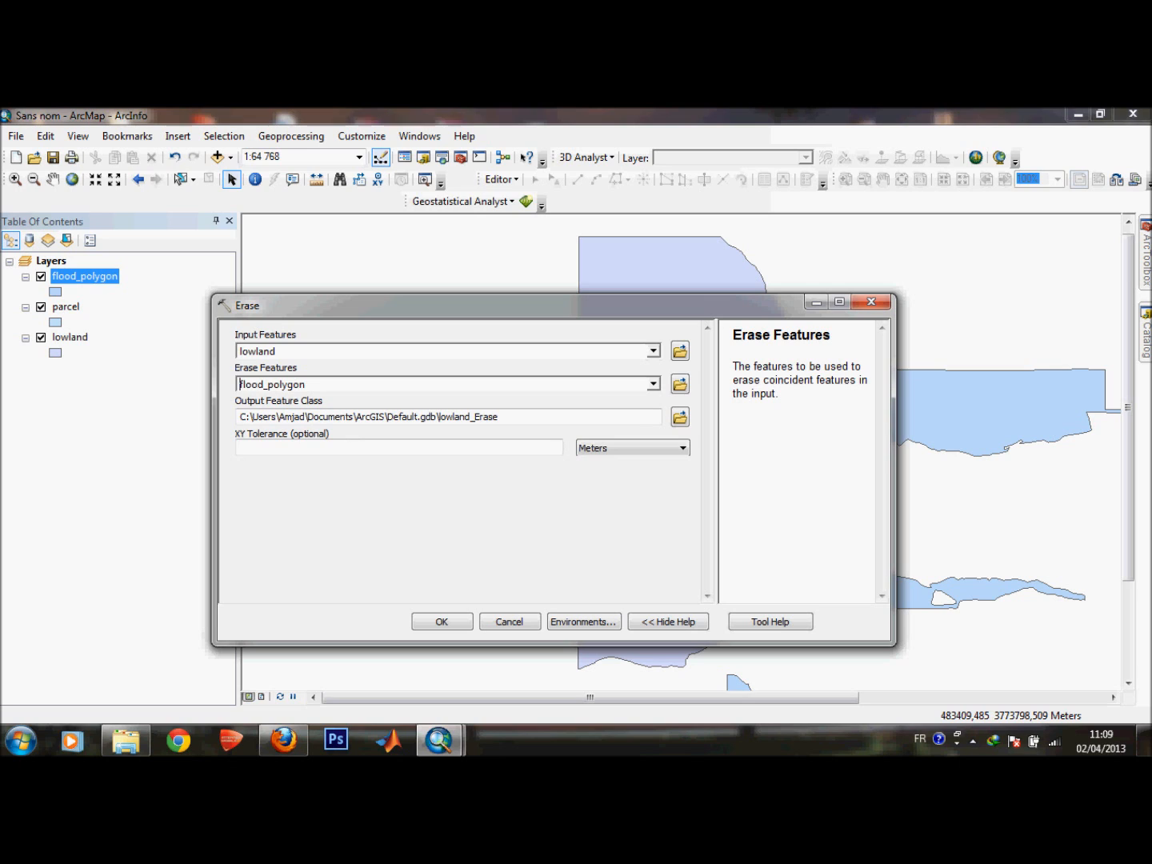
pyautogui.moveTo(448, 304)
pyautogui.mouseDown()
pyautogui.moveTo(524, 461)
pyautogui.moveTo(539, 277)
pyautogui.mouseUp()
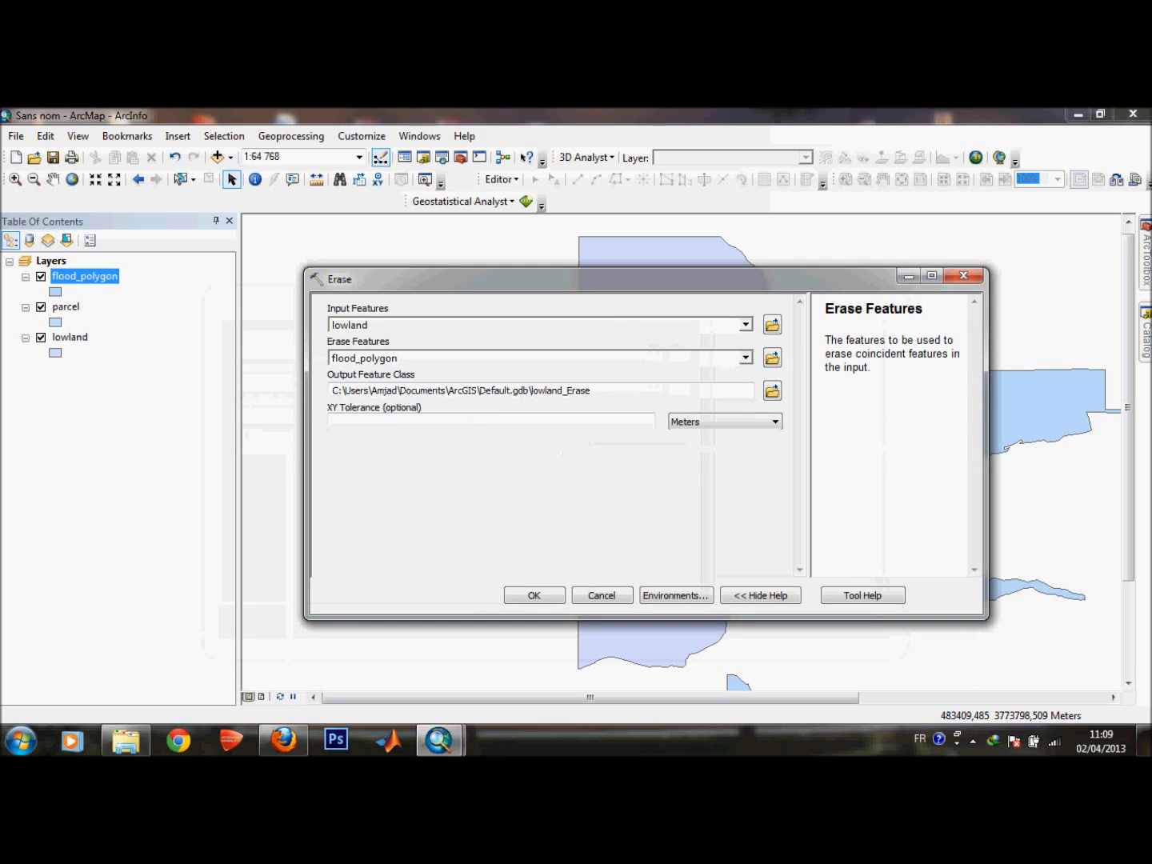
pyautogui.click(527, 325)
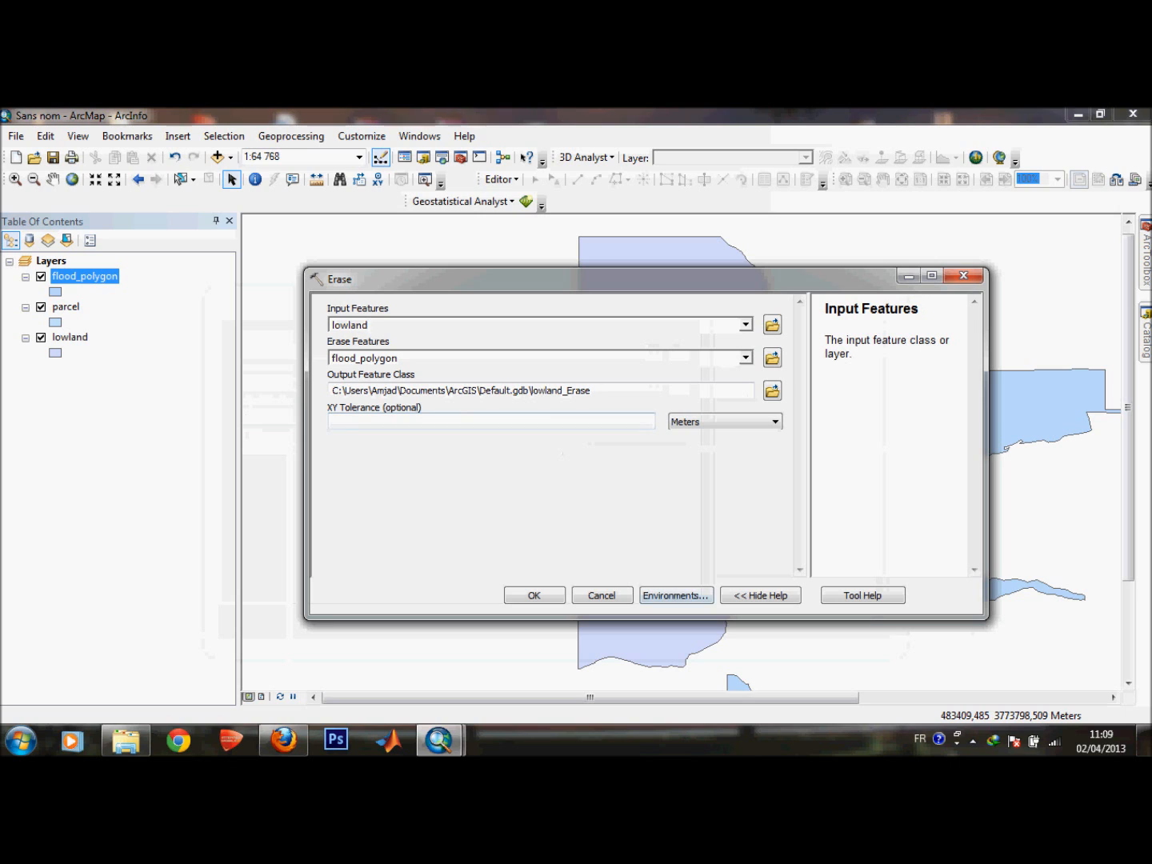
pyautogui.click(534, 595)
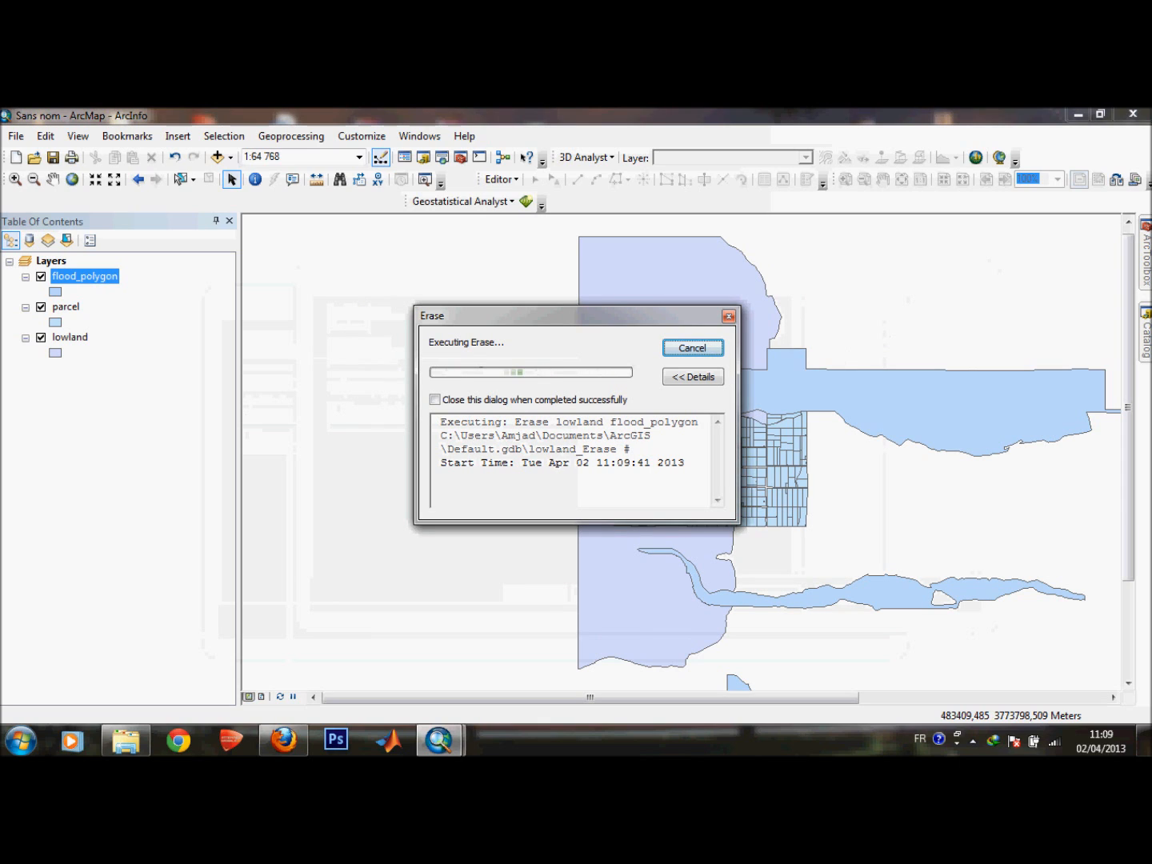
pyautogui.moveTo(480, 314); pyautogui.dragTo(504, 330)
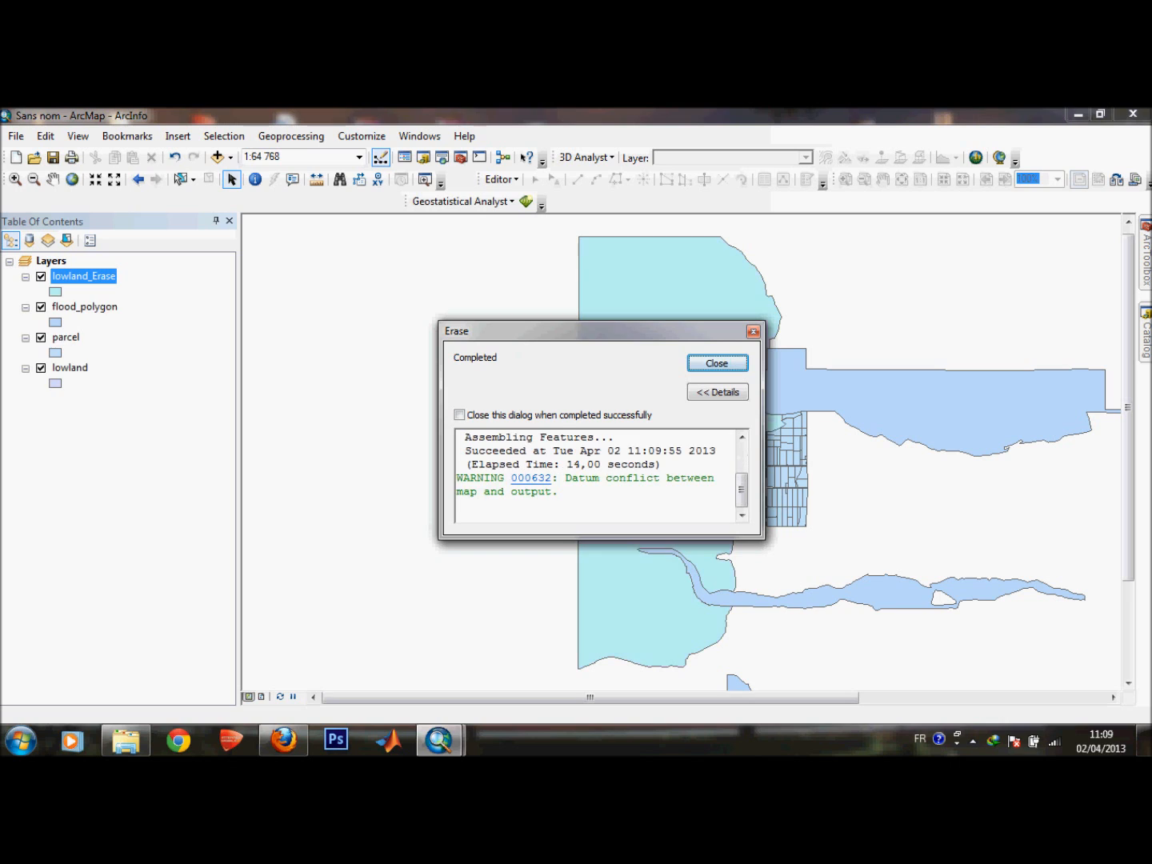
pyautogui.press('Return')
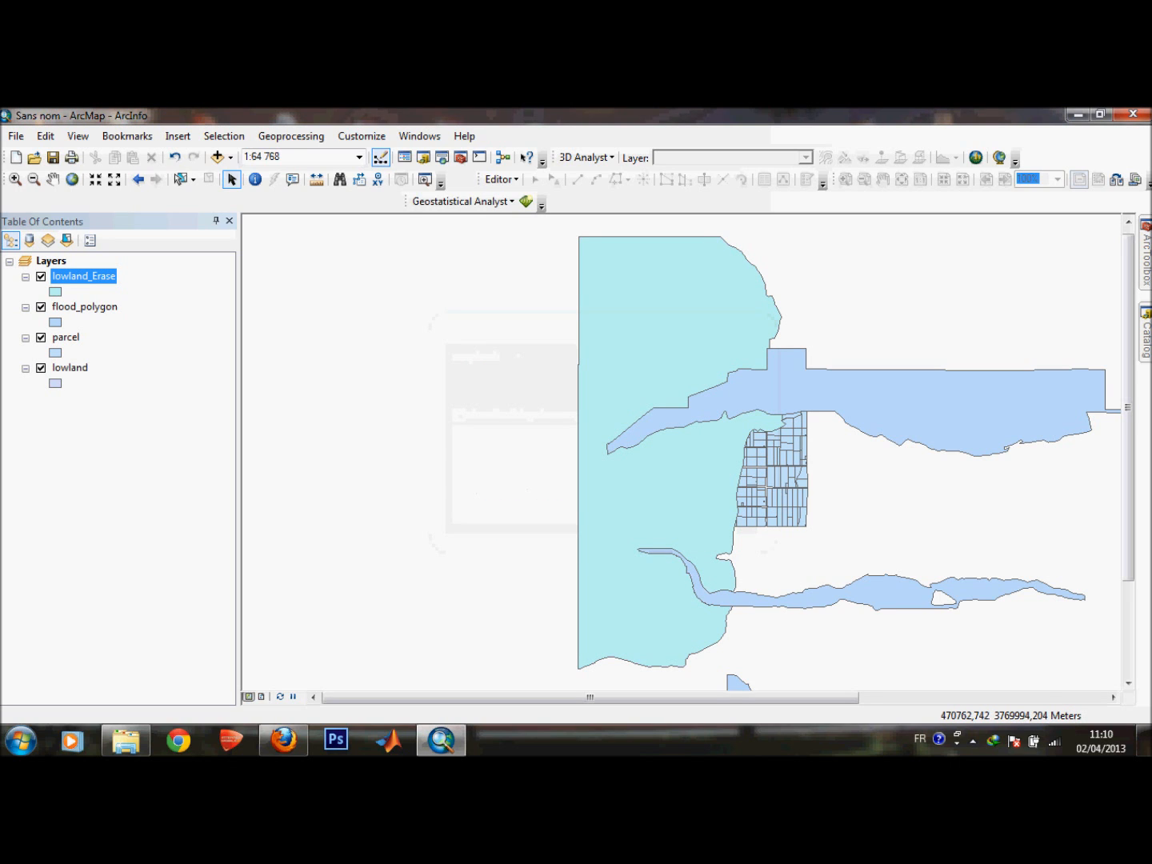
# Hide the flood_polygon and lowland layers to display the erased lowland result over the parcels.
pyautogui.click(41, 306)
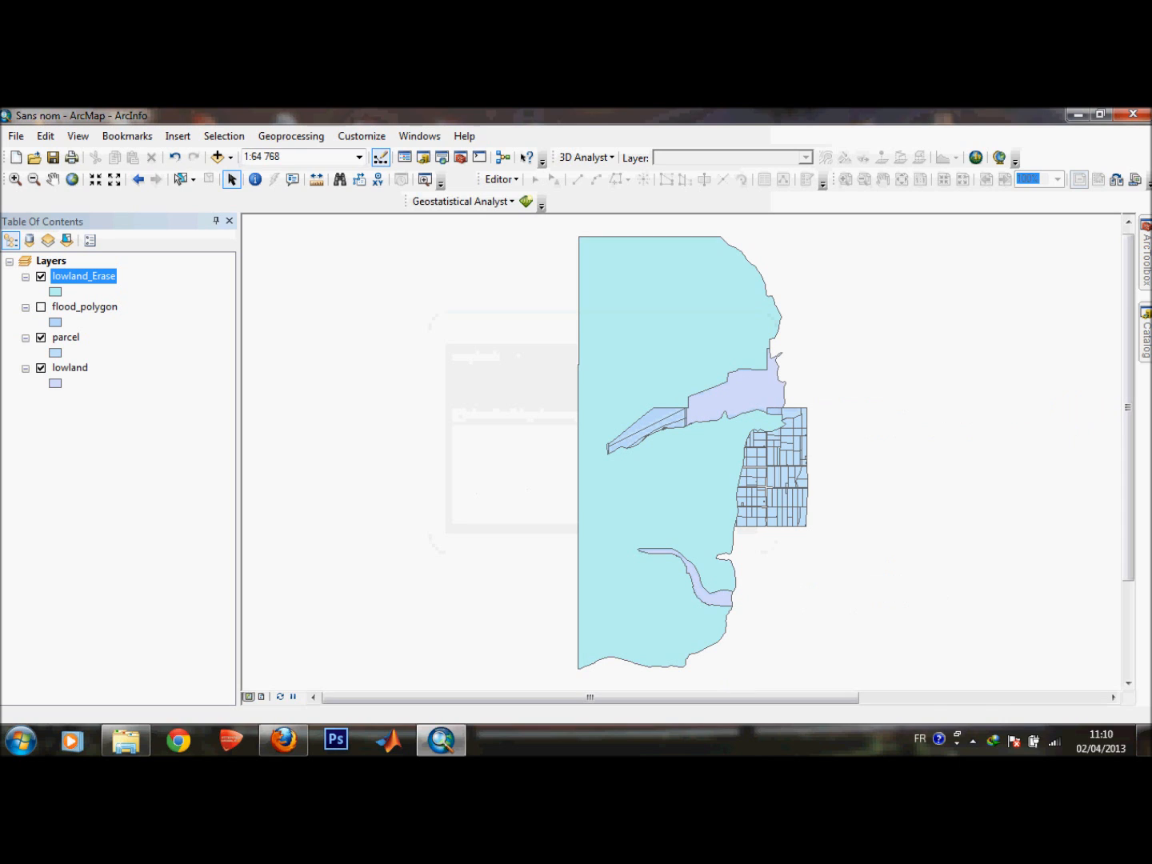
pyautogui.click(41, 367)
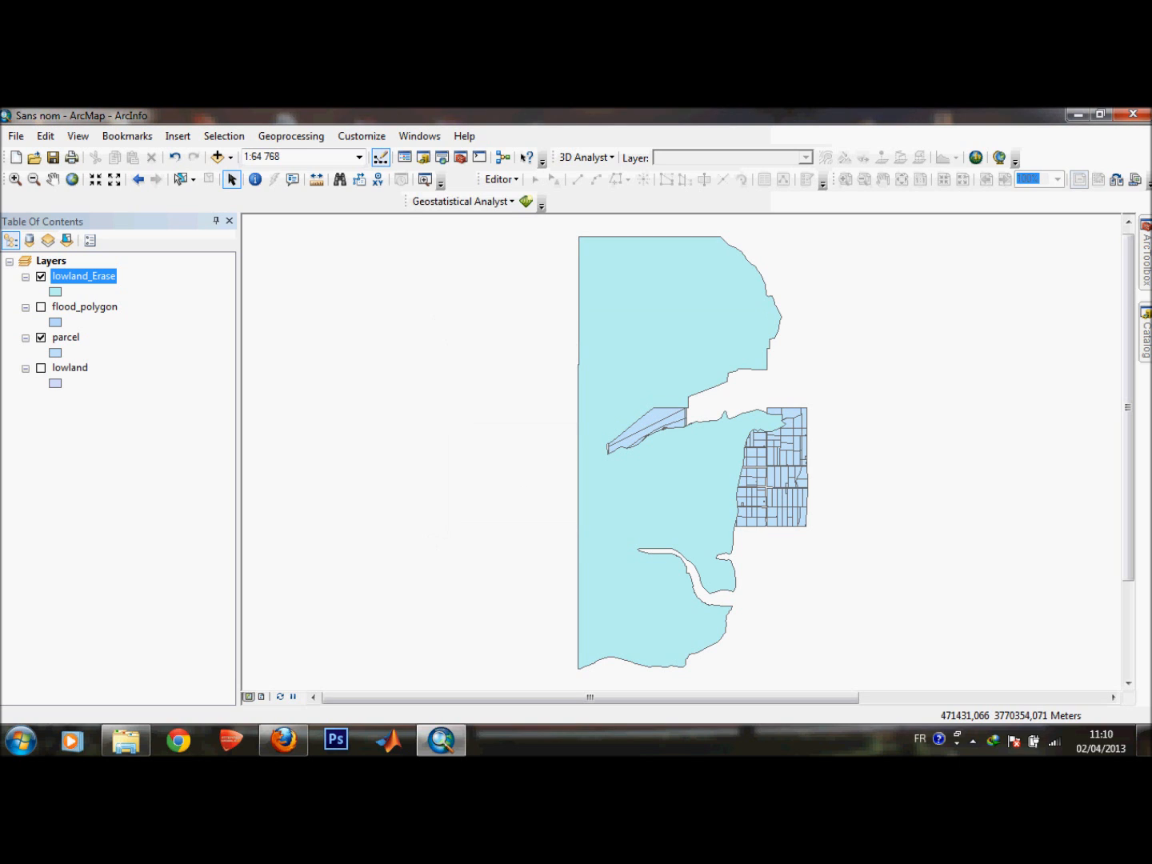
pyautogui.click(41, 337)
pyautogui.click(41, 337)
# Open the first statement page photo from the TP folder on STOCKAGE (E:) and read the site criteria, then return to ArcMap.
pyautogui.click(126, 740)
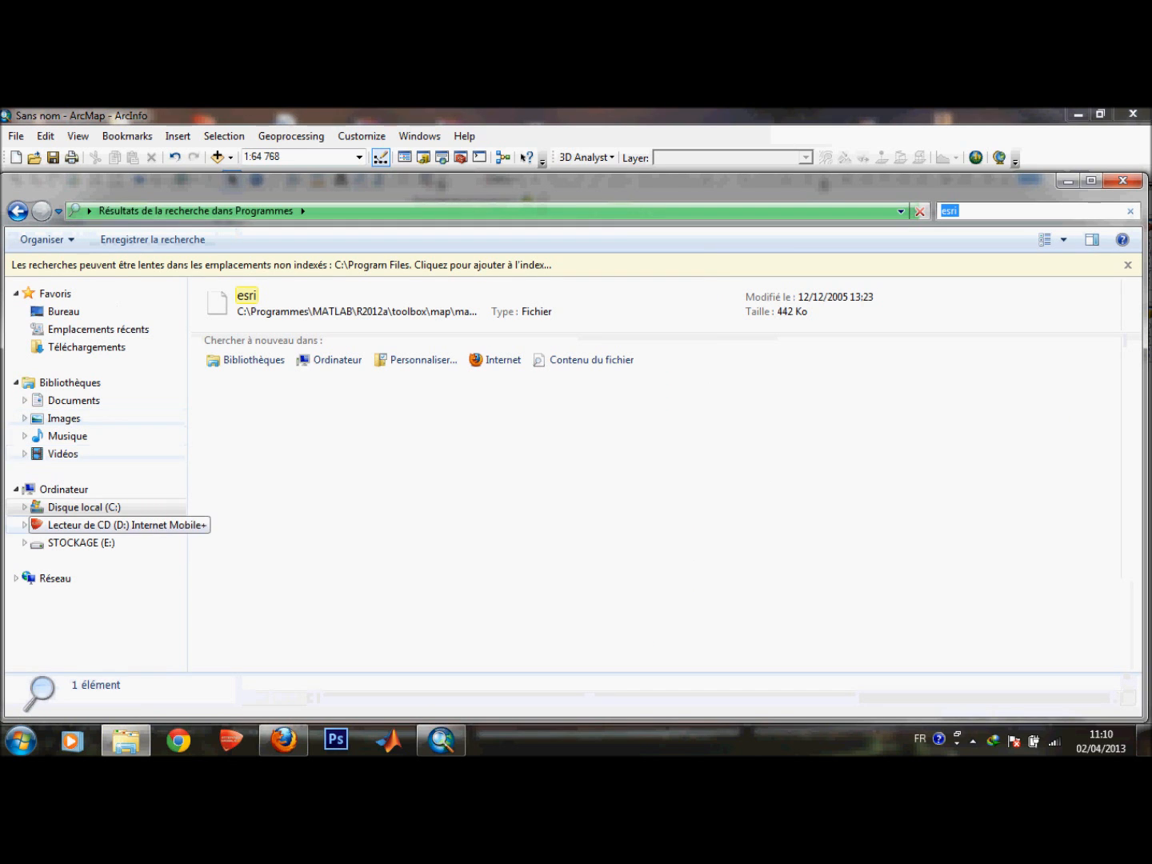
pyautogui.click(81, 544)
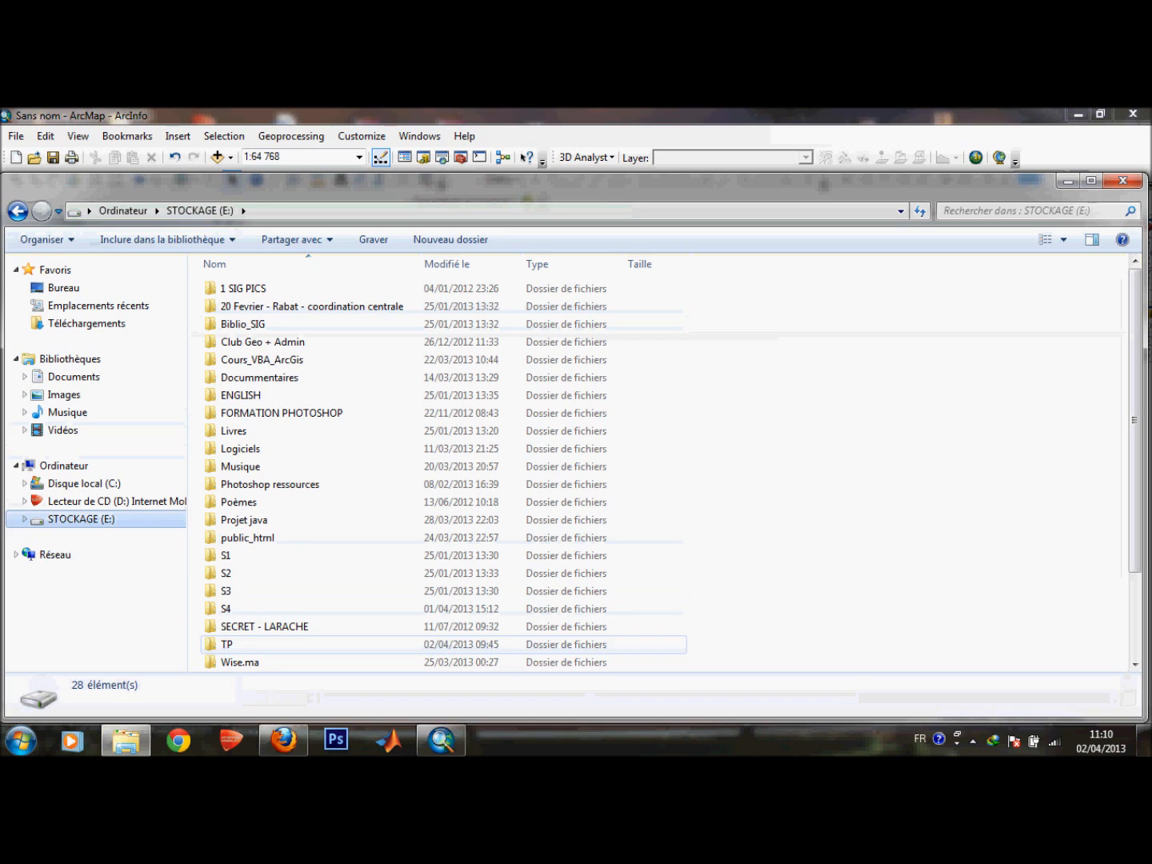
pyautogui.click(227, 644)
pyautogui.press('Return')
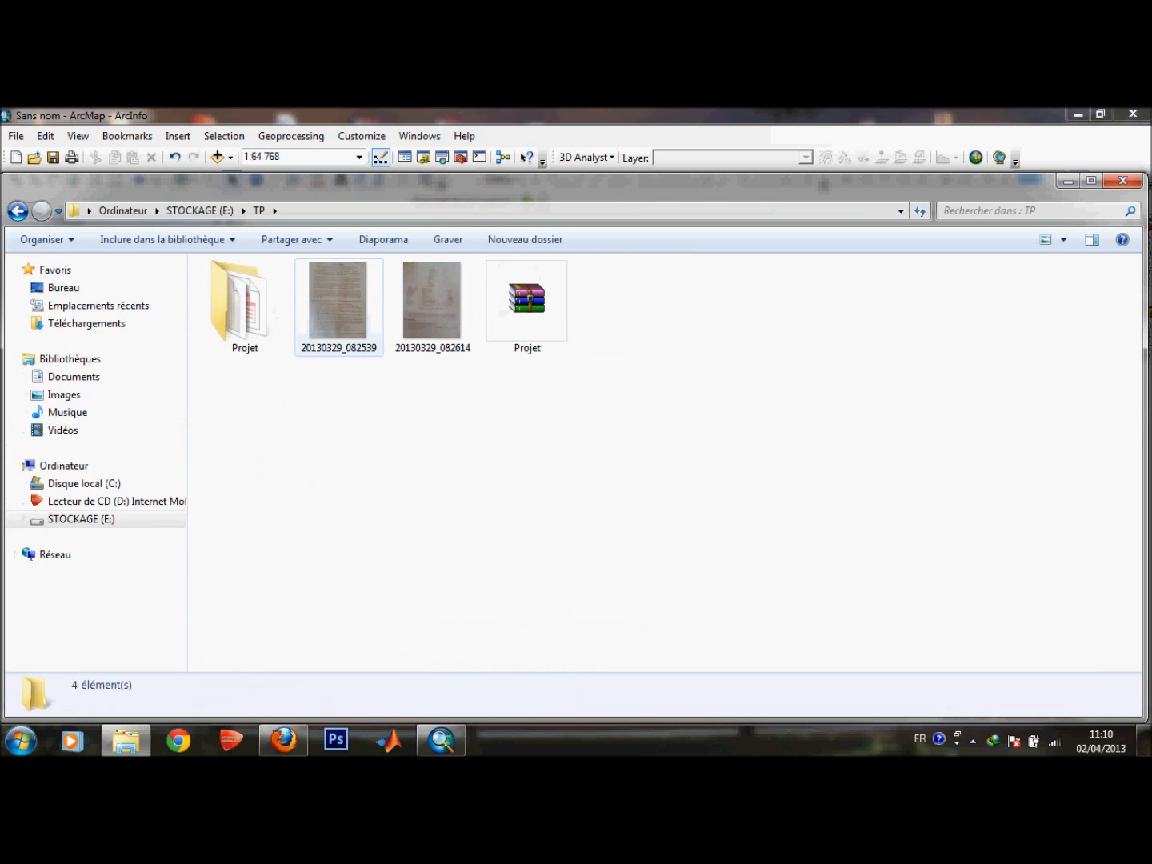
pyautogui.click(338, 306)
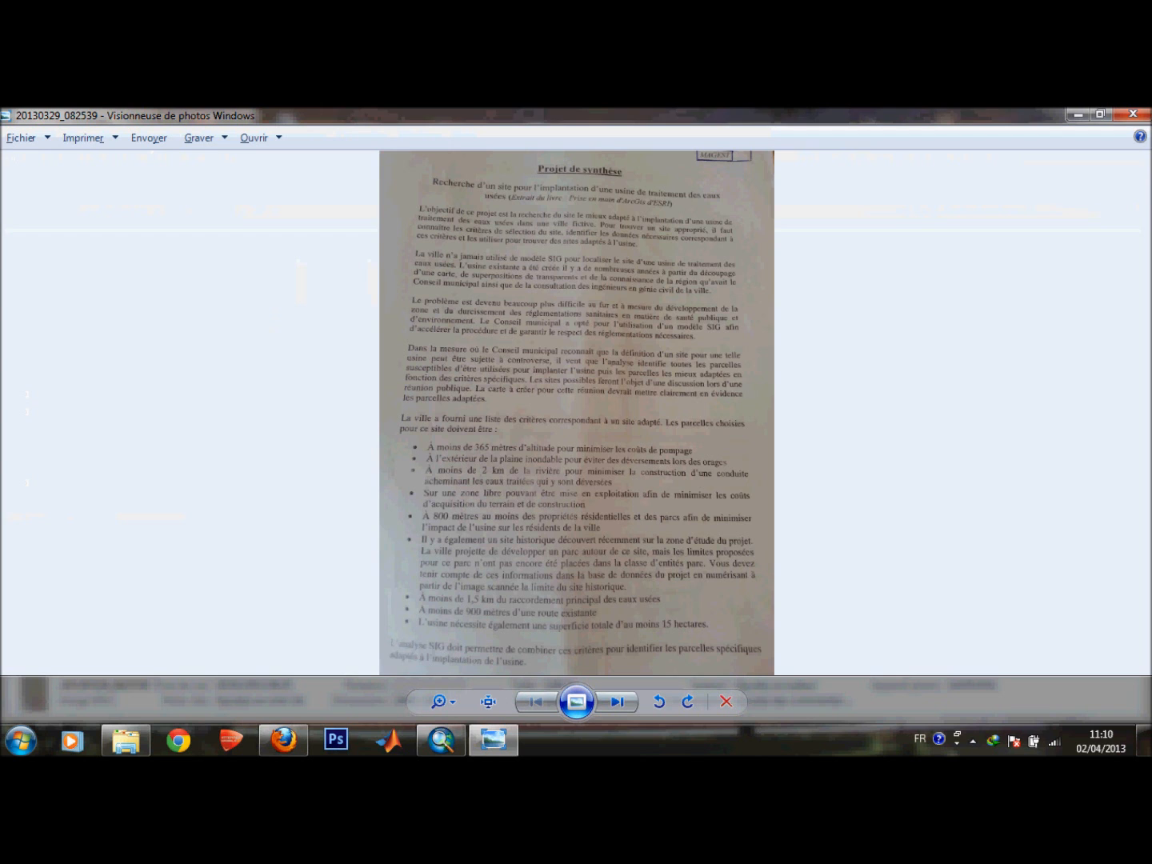
pyautogui.scroll(5, 552, 487)
pyautogui.moveTo(553, 487); pyautogui.dragTo(464, 394)
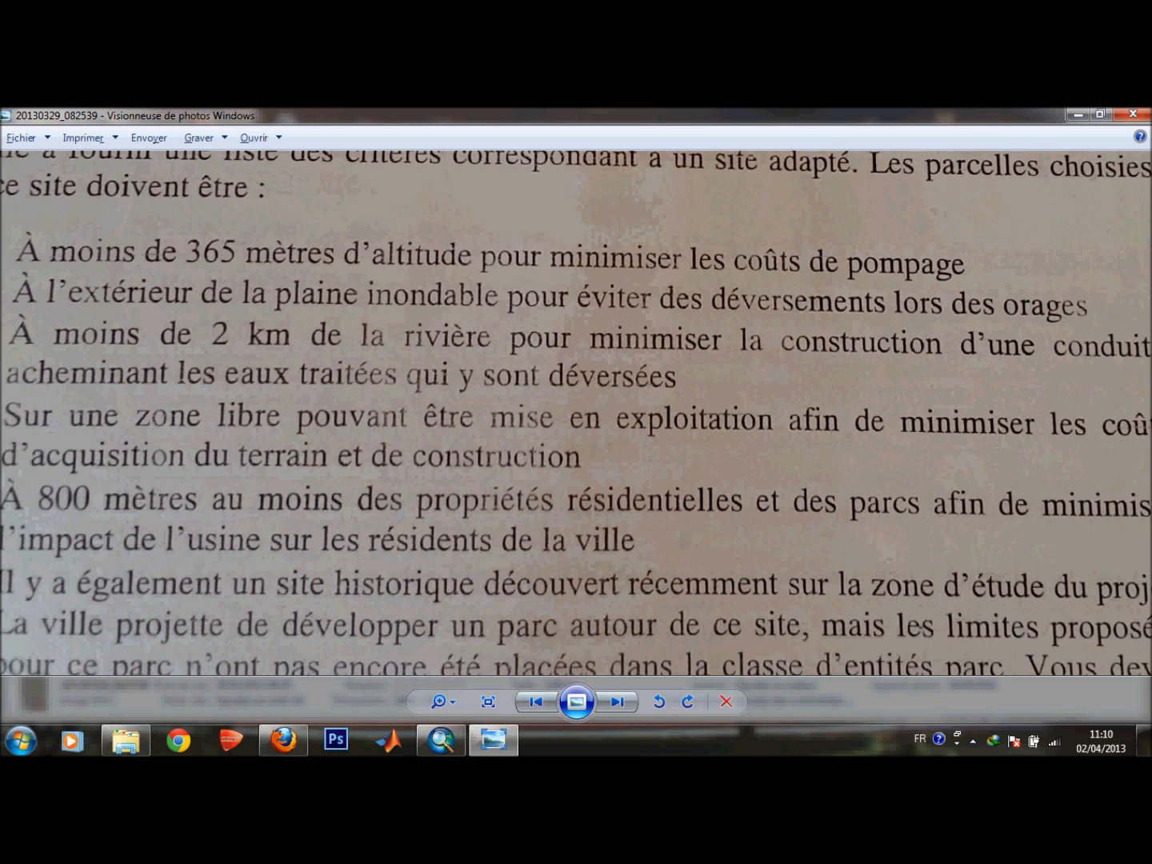
pyautogui.moveTo(463, 395); pyautogui.dragTo(618, 399)
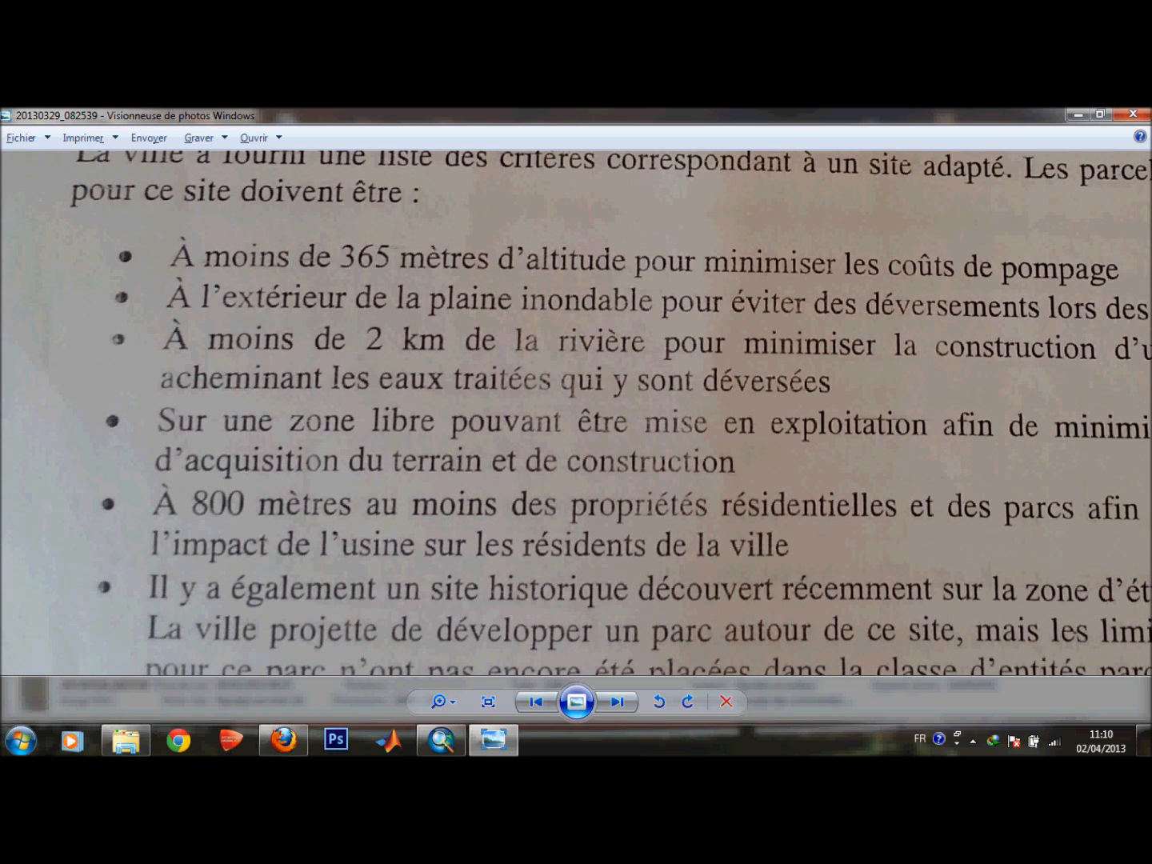
pyautogui.moveTo(711, 435); pyautogui.dragTo(605, 431)
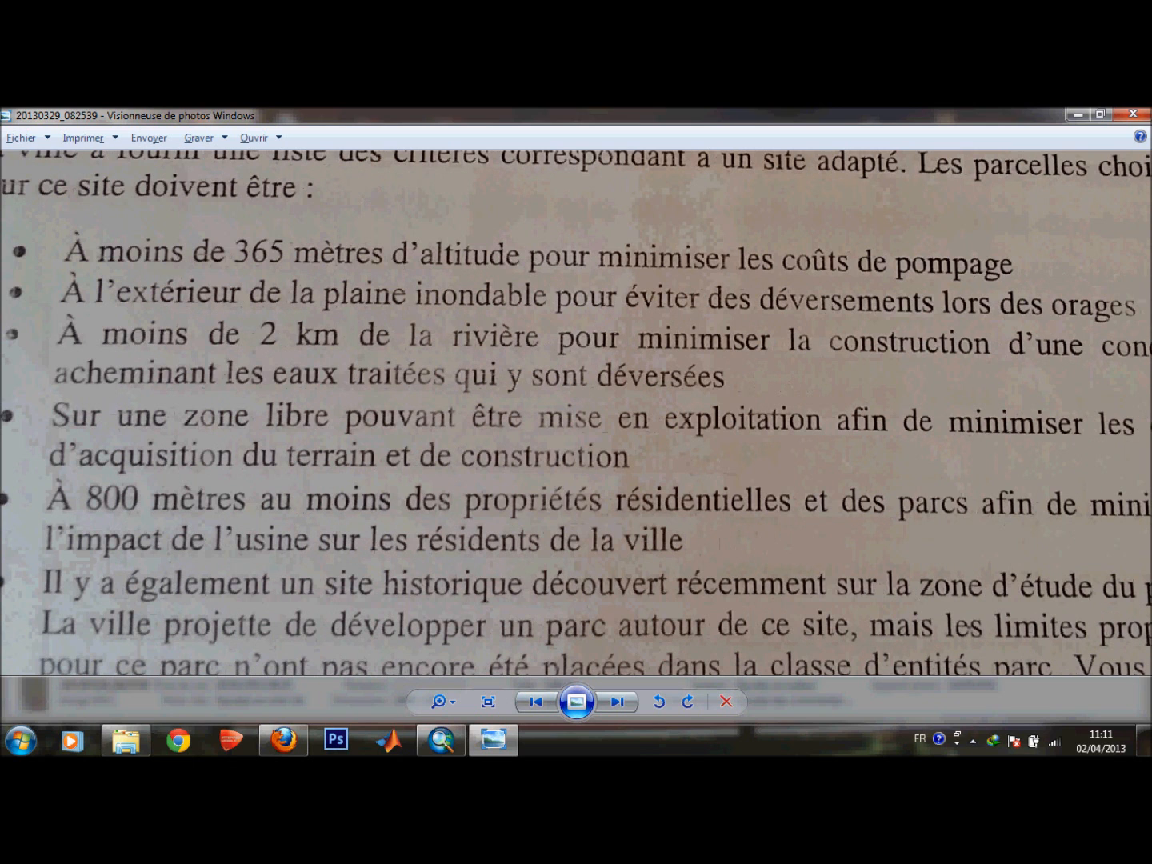
pyautogui.moveTo(604, 431); pyautogui.dragTo(711, 402)
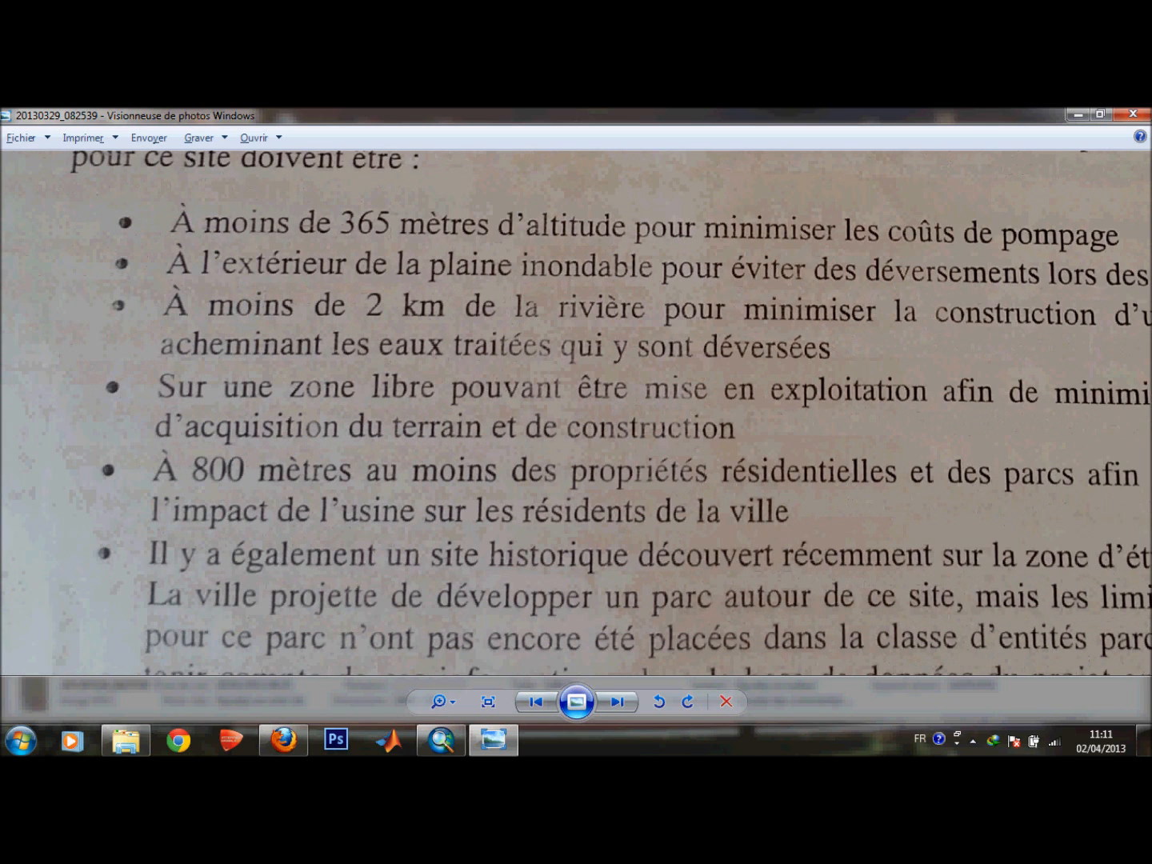
pyautogui.click(1076, 114)
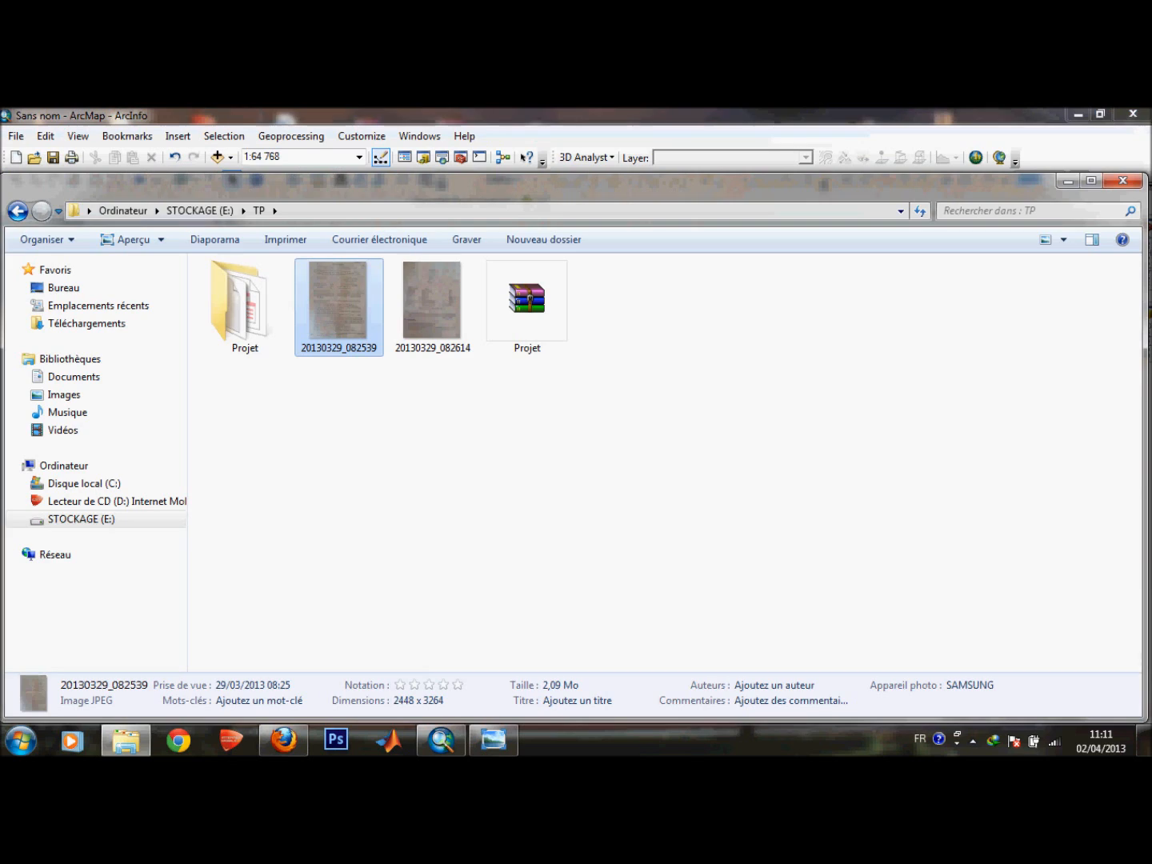
pyautogui.click(1068, 181)
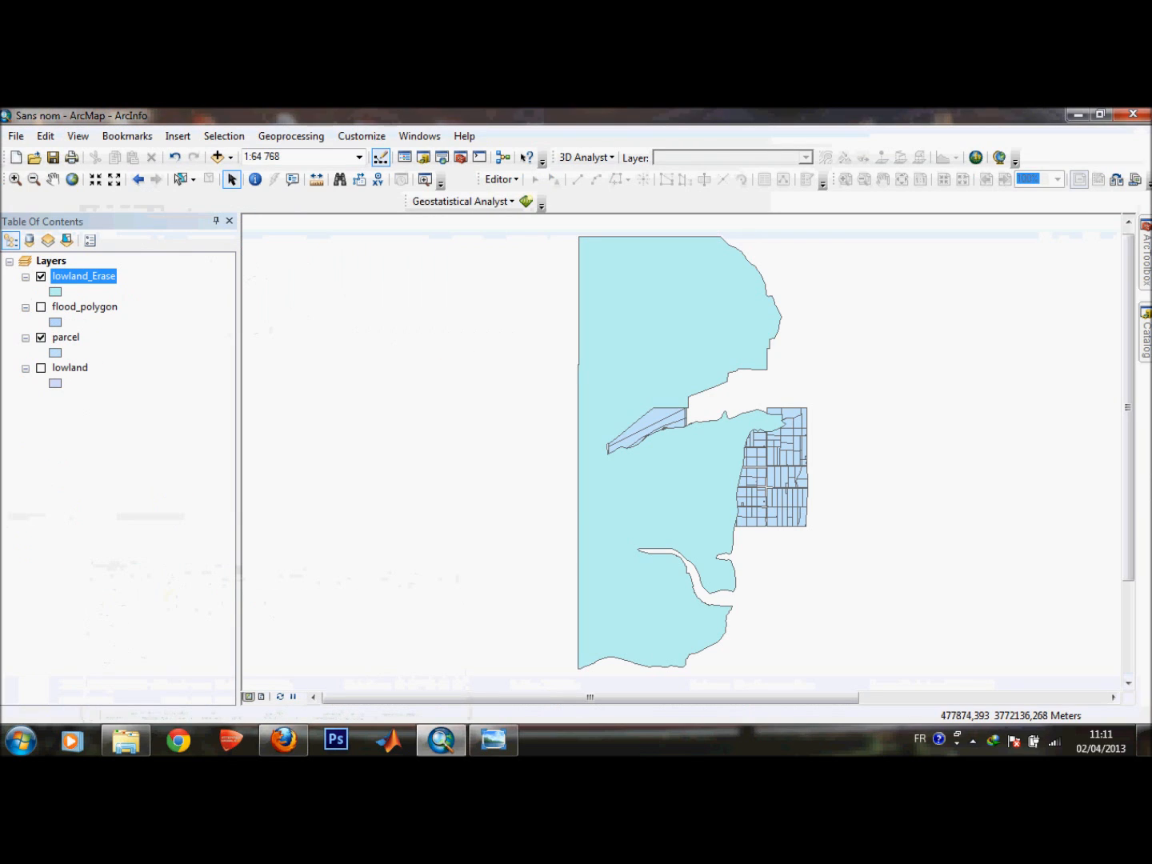
# Add the river layer from the project folder in the Catalog to the map.
pyautogui.click(291, 136)
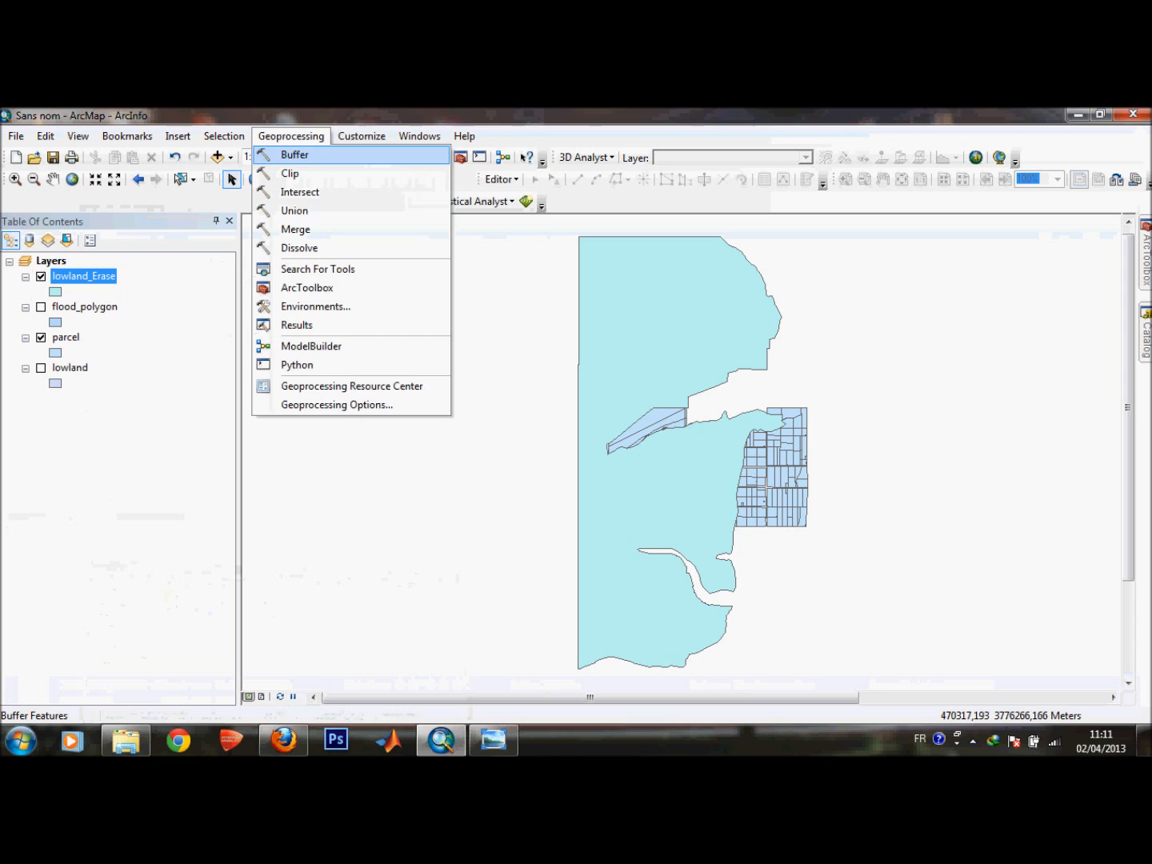
pyautogui.click(1145, 333)
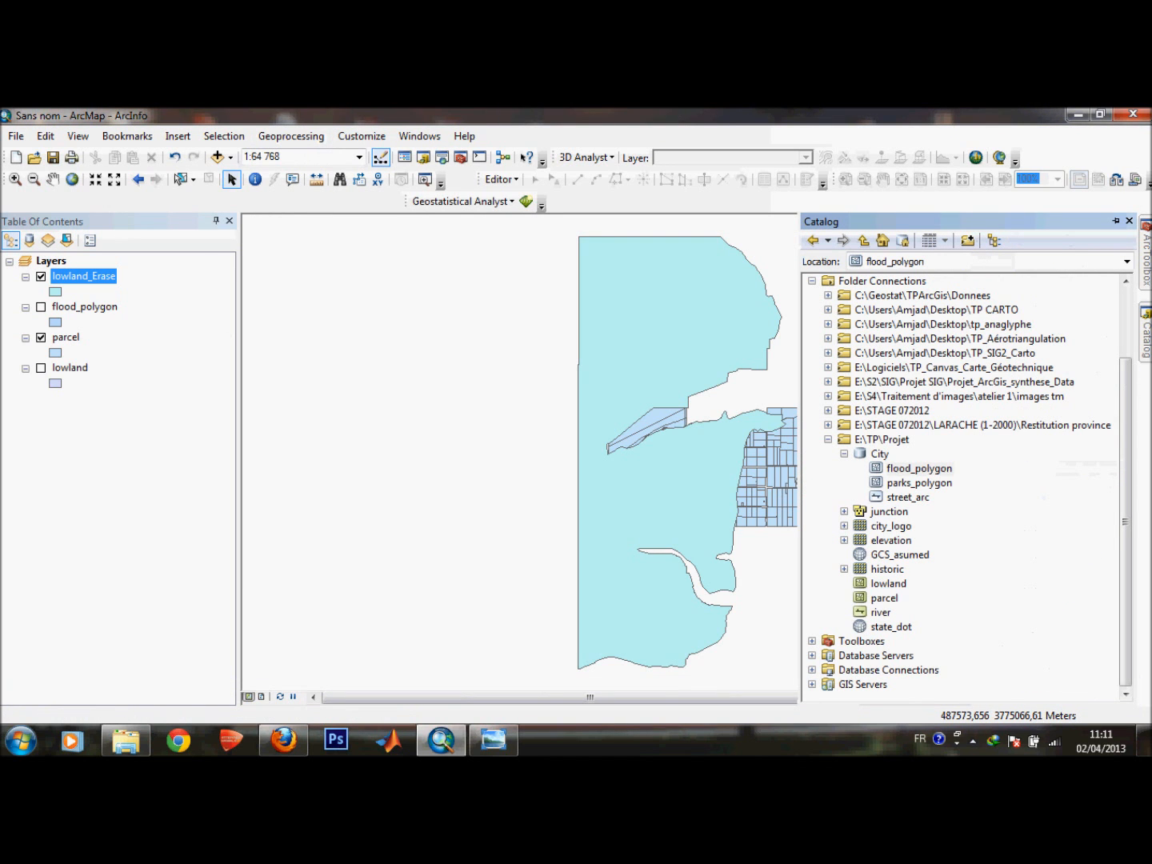
pyautogui.click(880, 613)
pyautogui.moveTo(880, 612); pyautogui.dragTo(687, 512)
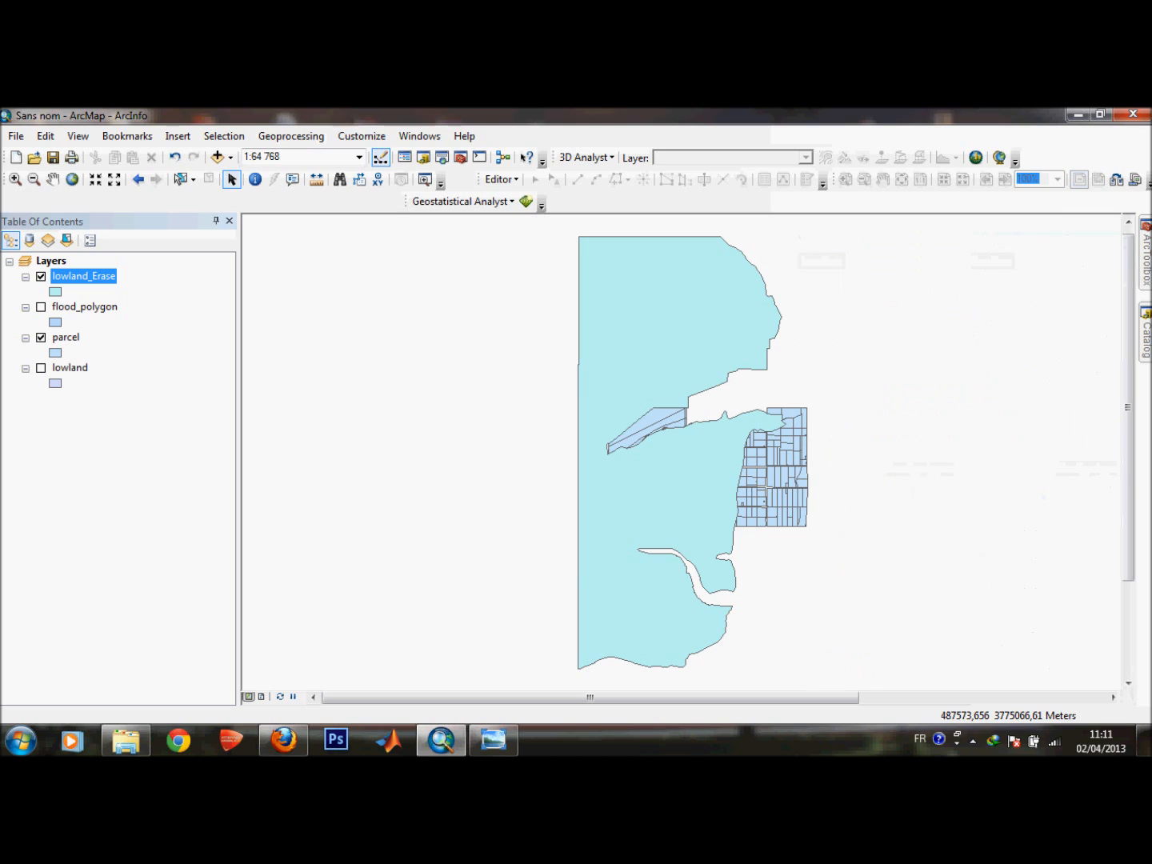
pyautogui.press('Return')
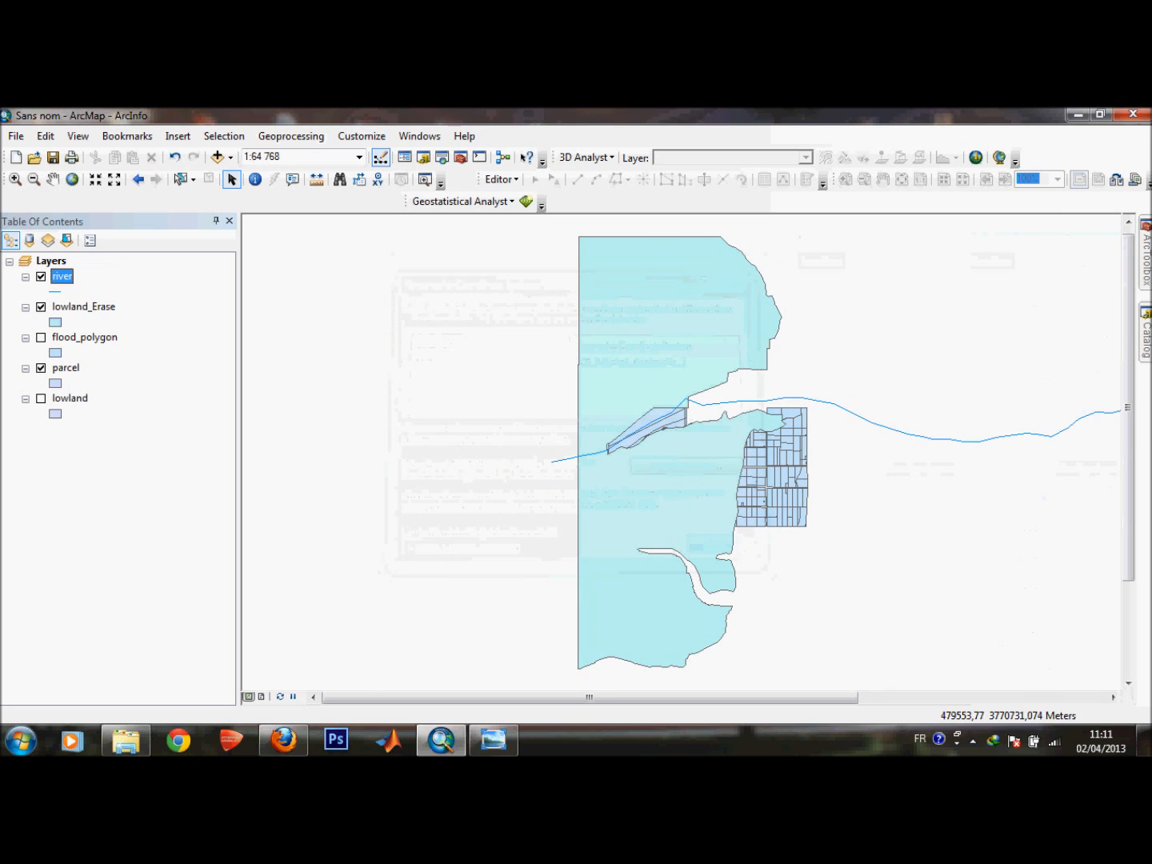
# Open the Buffer tool with river as input features and Kilometers as the distance unit.
pyautogui.click(292, 136)
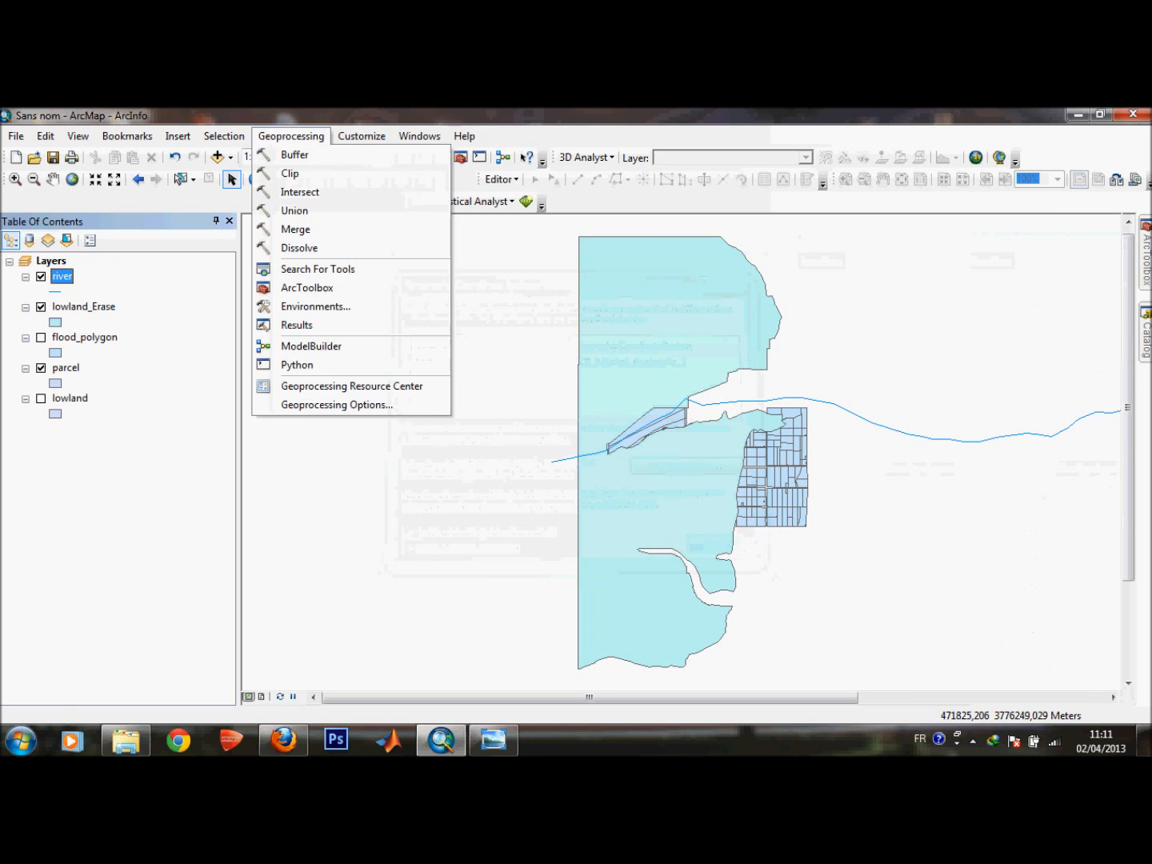
pyautogui.click(294, 154)
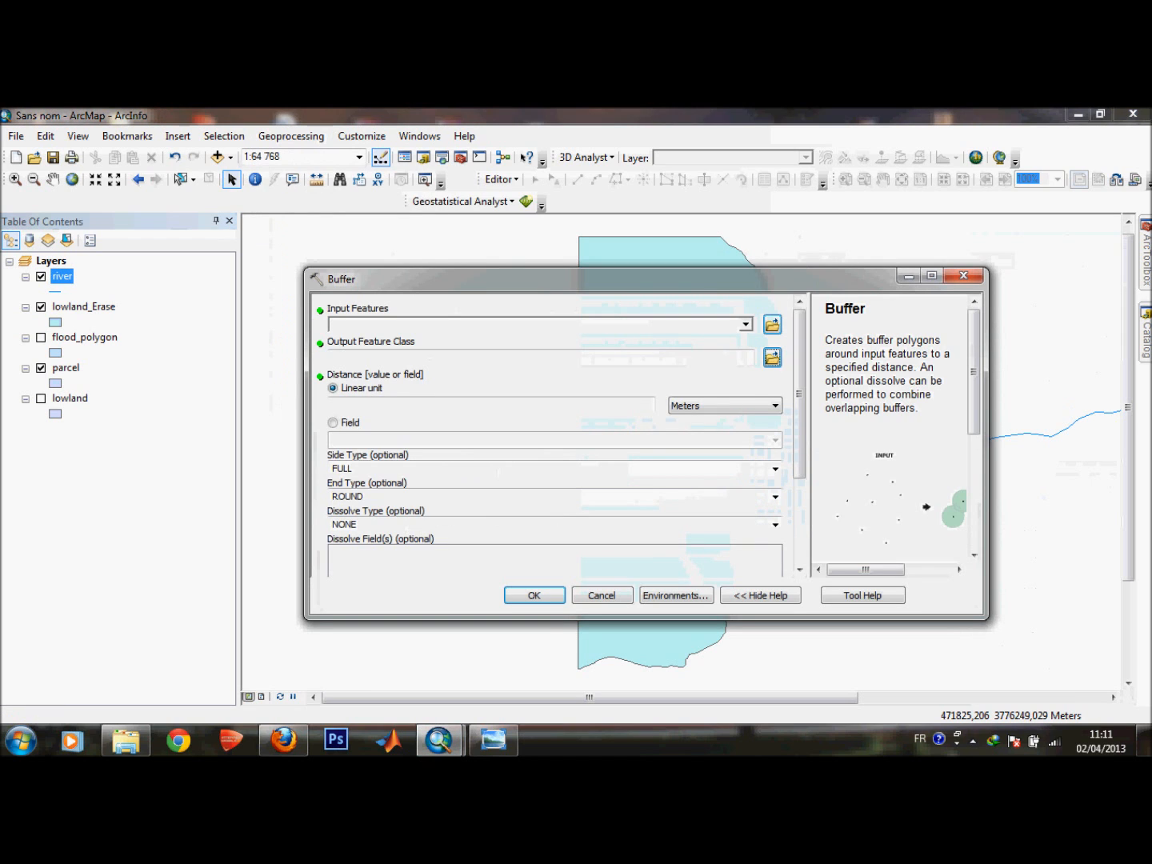
pyautogui.click(746, 325)
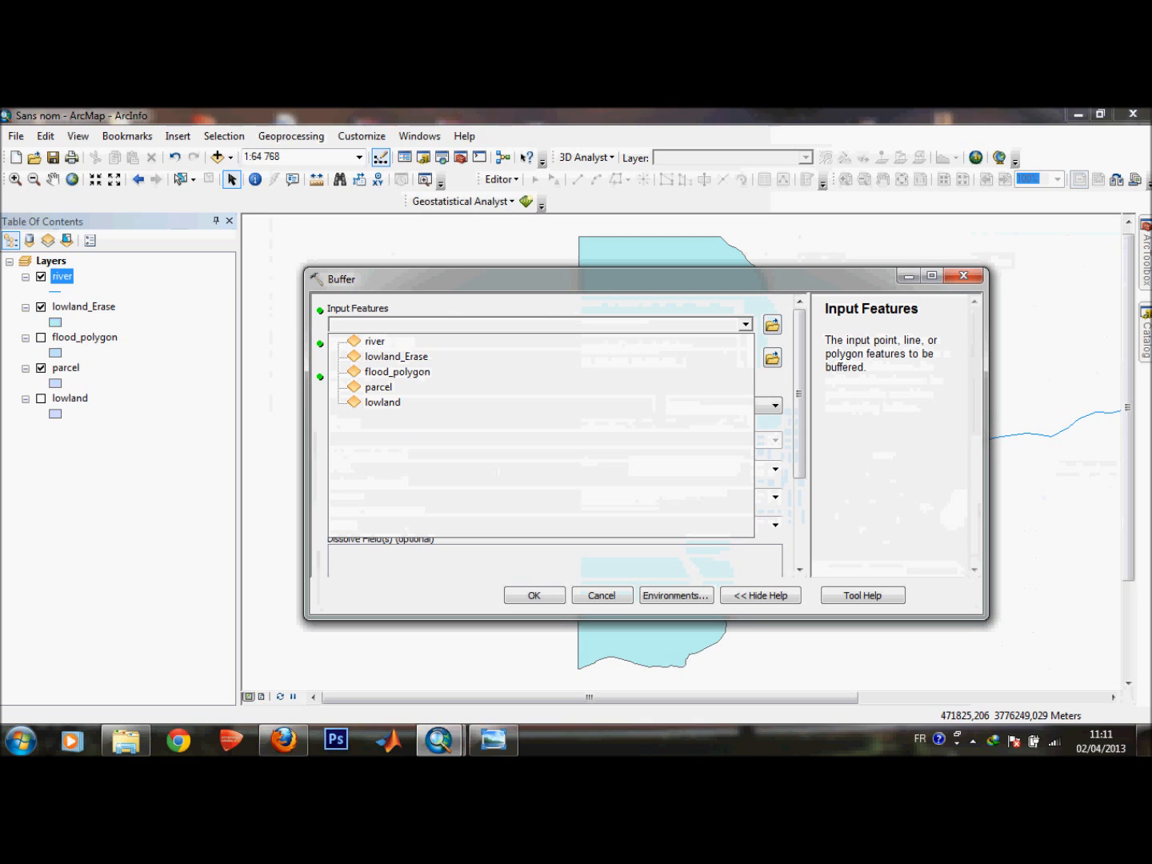
pyautogui.click(375, 341)
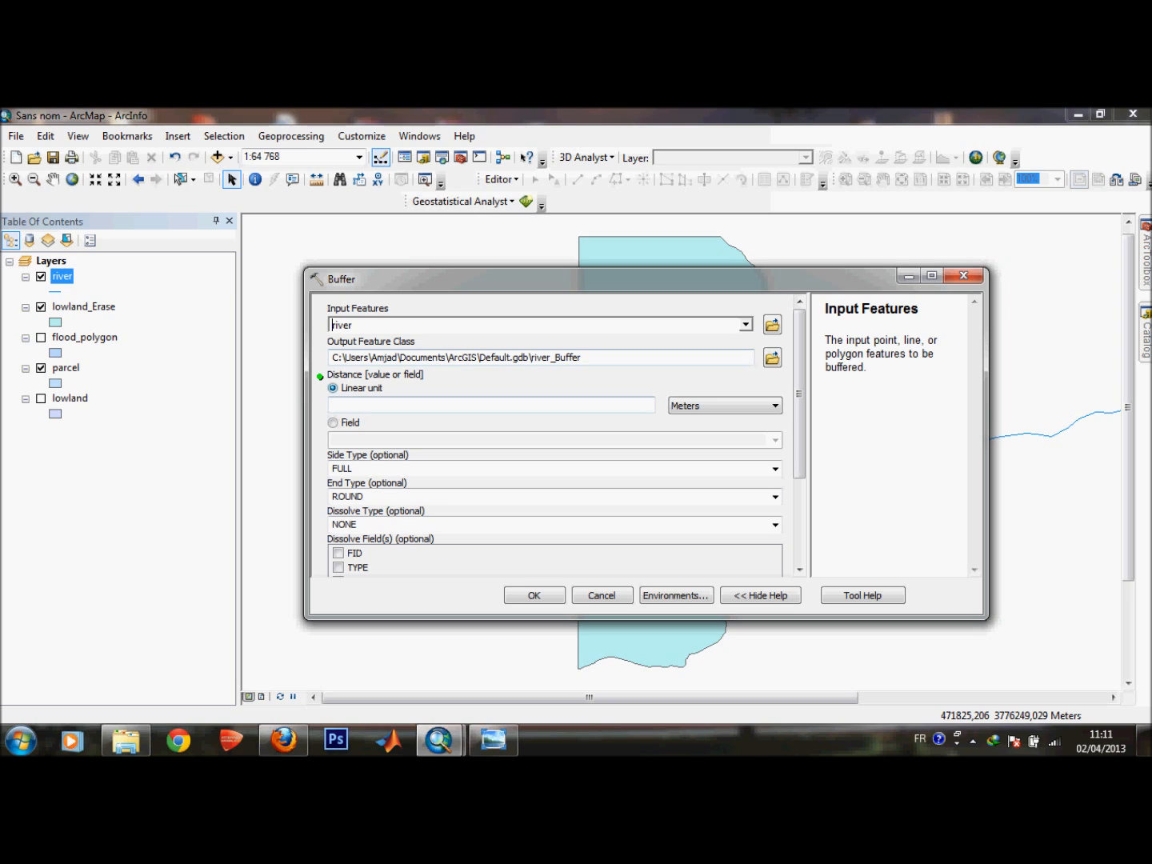
pyautogui.click(491, 406)
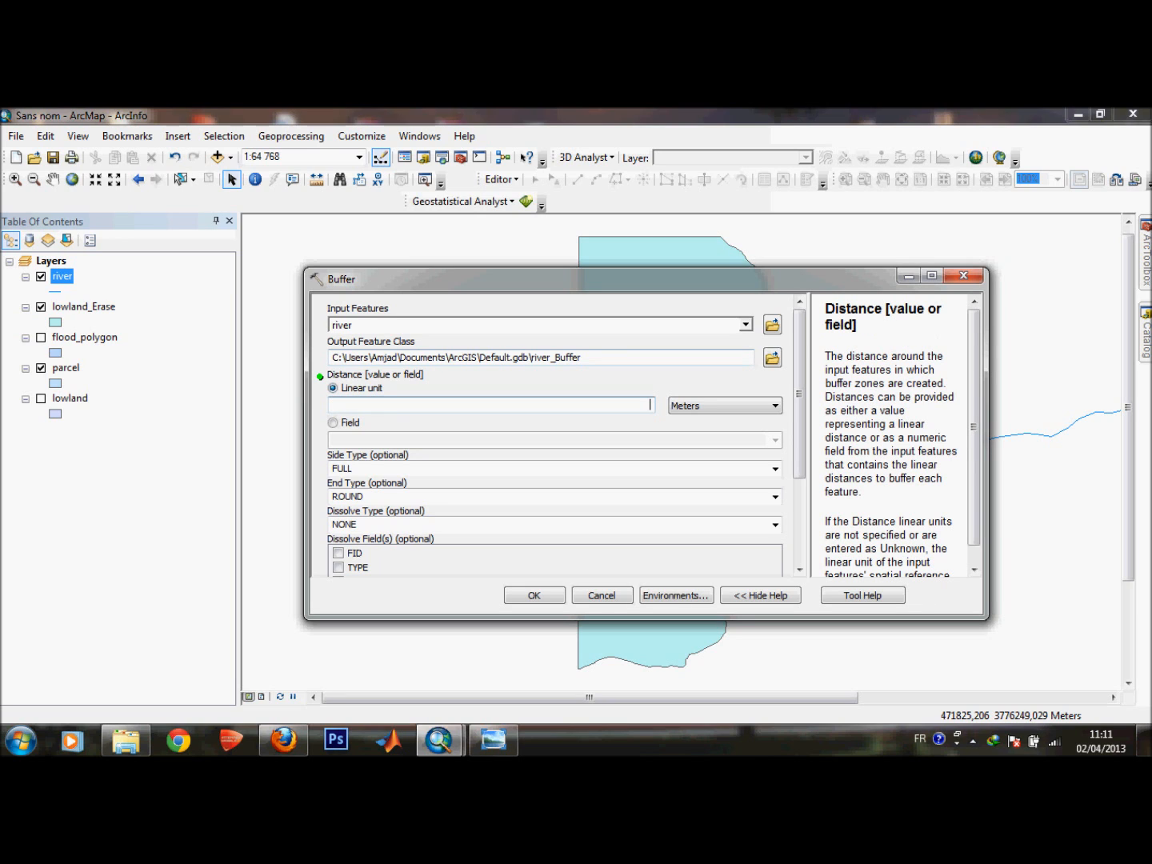
pyautogui.click(724, 405)
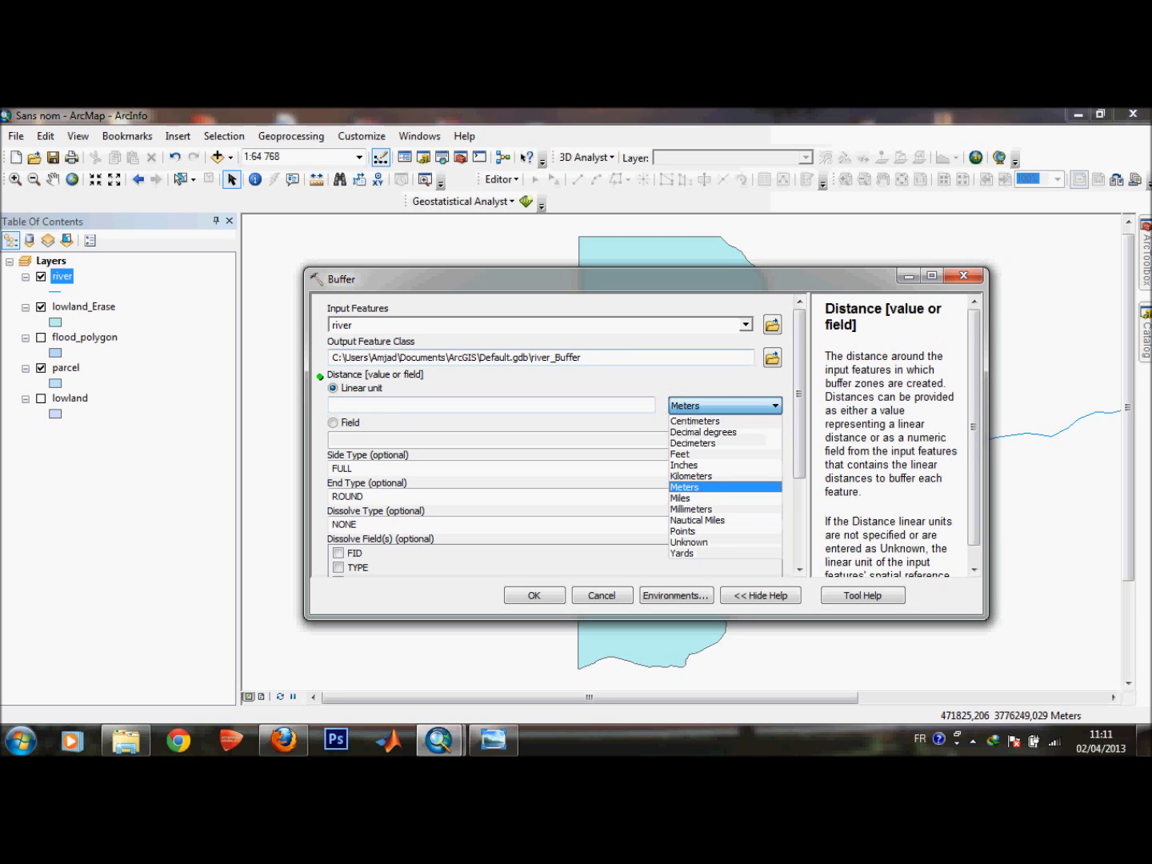
pyautogui.click(691, 476)
# Check the river distance criterion in the statement photo and set the buffer distance to 2 kilometers.
pyautogui.click(584, 406)
pyautogui.click(494, 740)
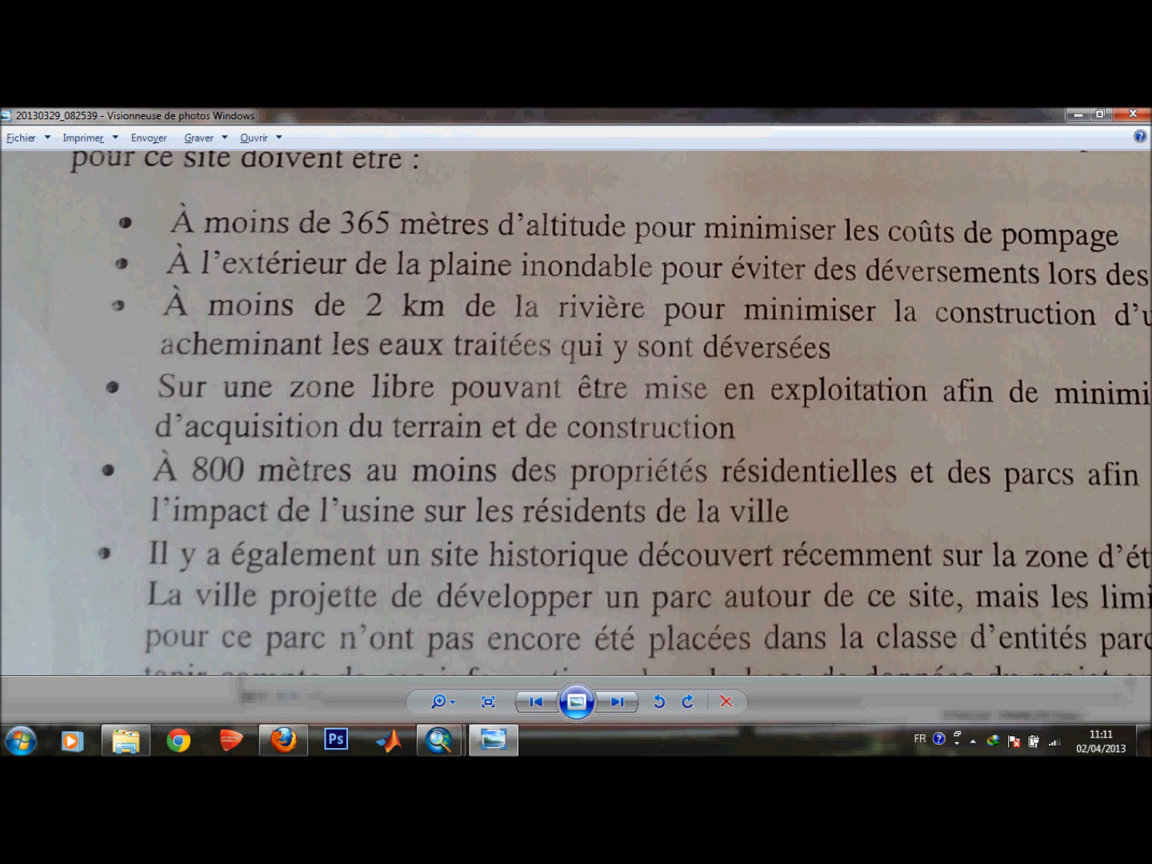
pyautogui.click(1077, 115)
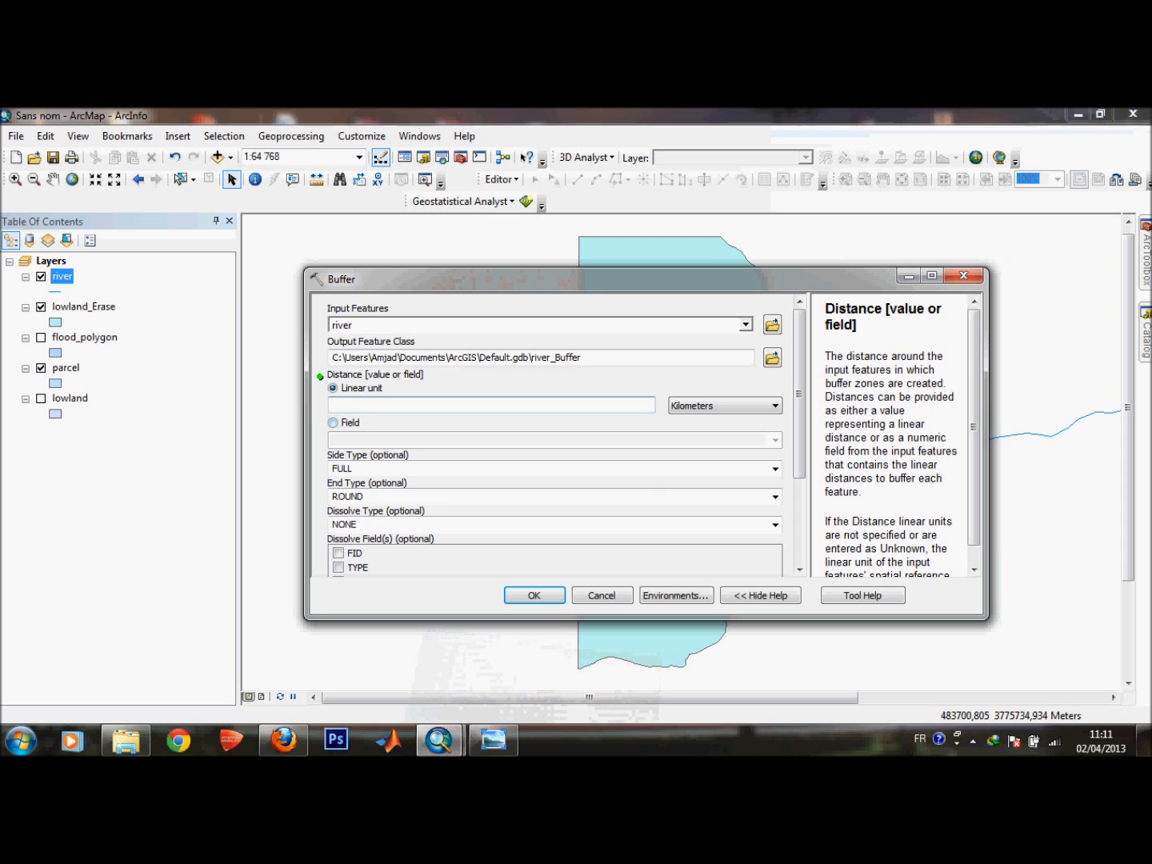
pyautogui.write('2')
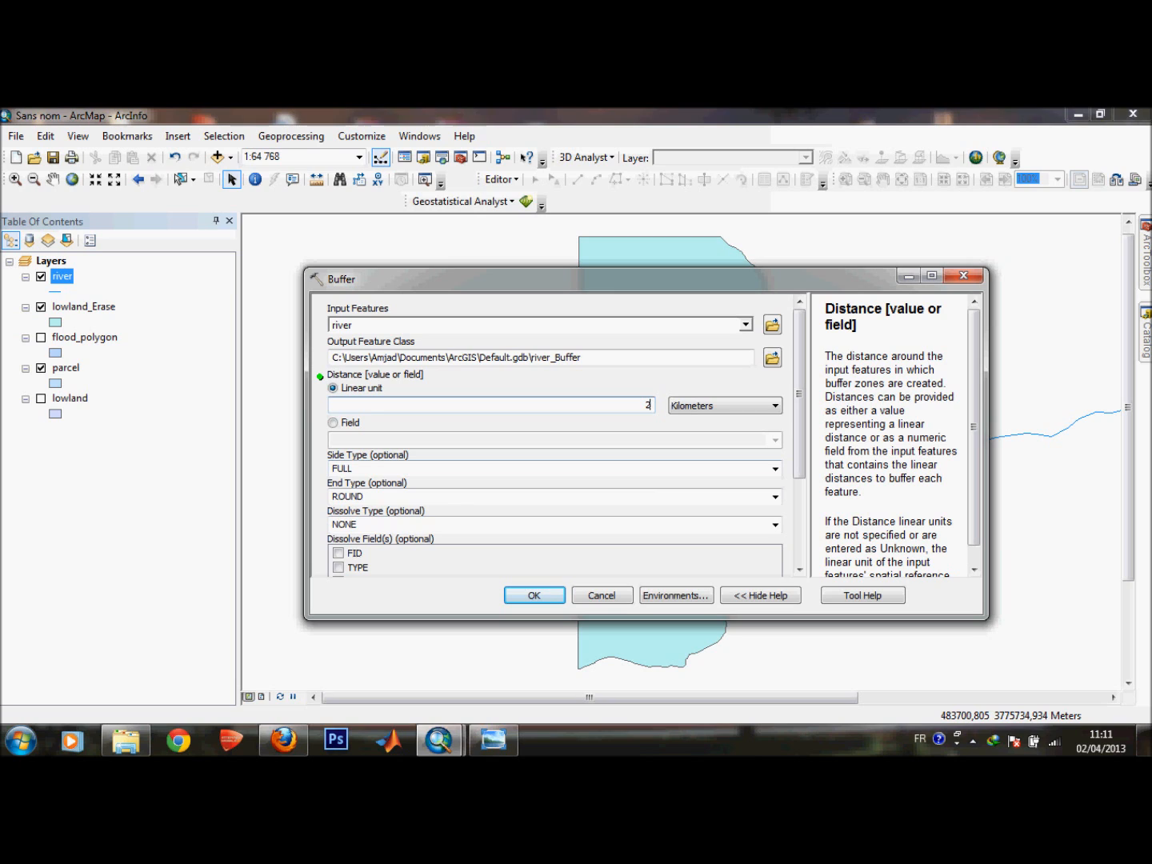
# Run the Buffer tool to create the 2 km buffer around the river.
pyautogui.scroll(-3, 555, 435)
pyautogui.scroll(3, 554, 436)
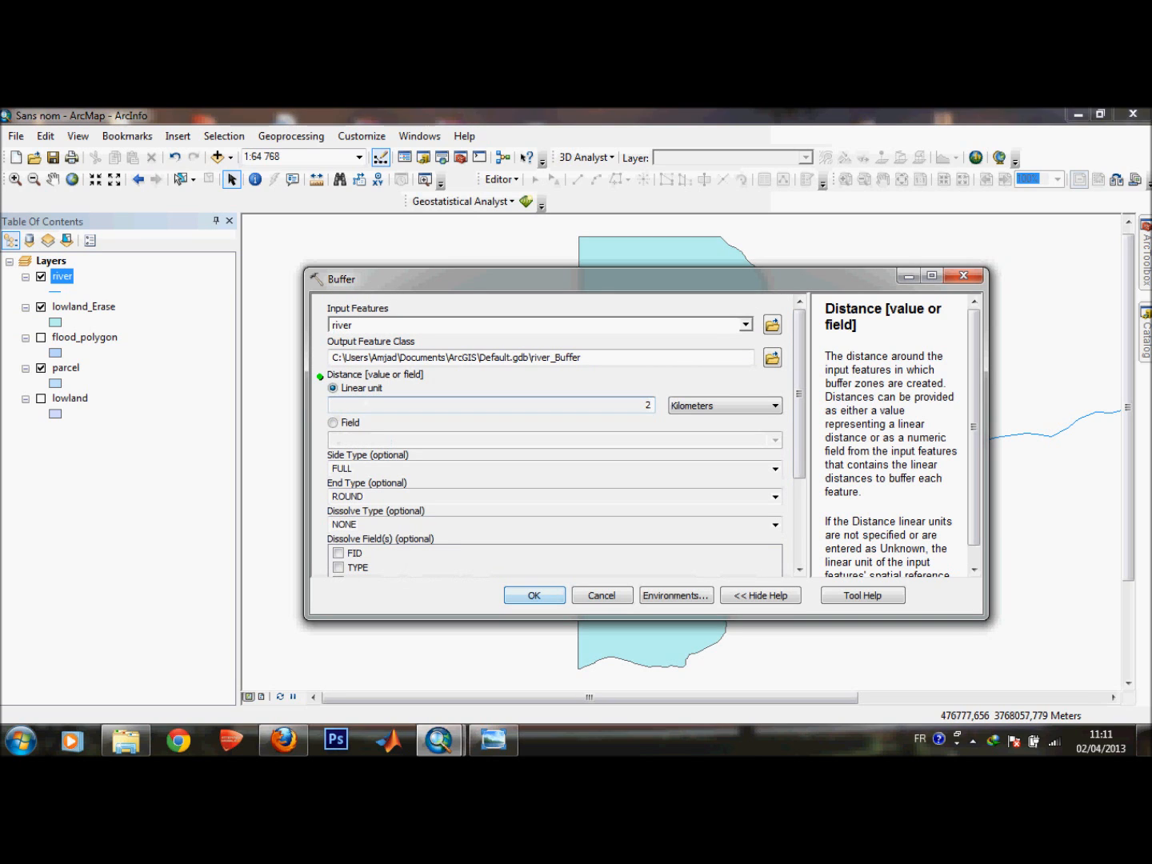
pyautogui.click(534, 595)
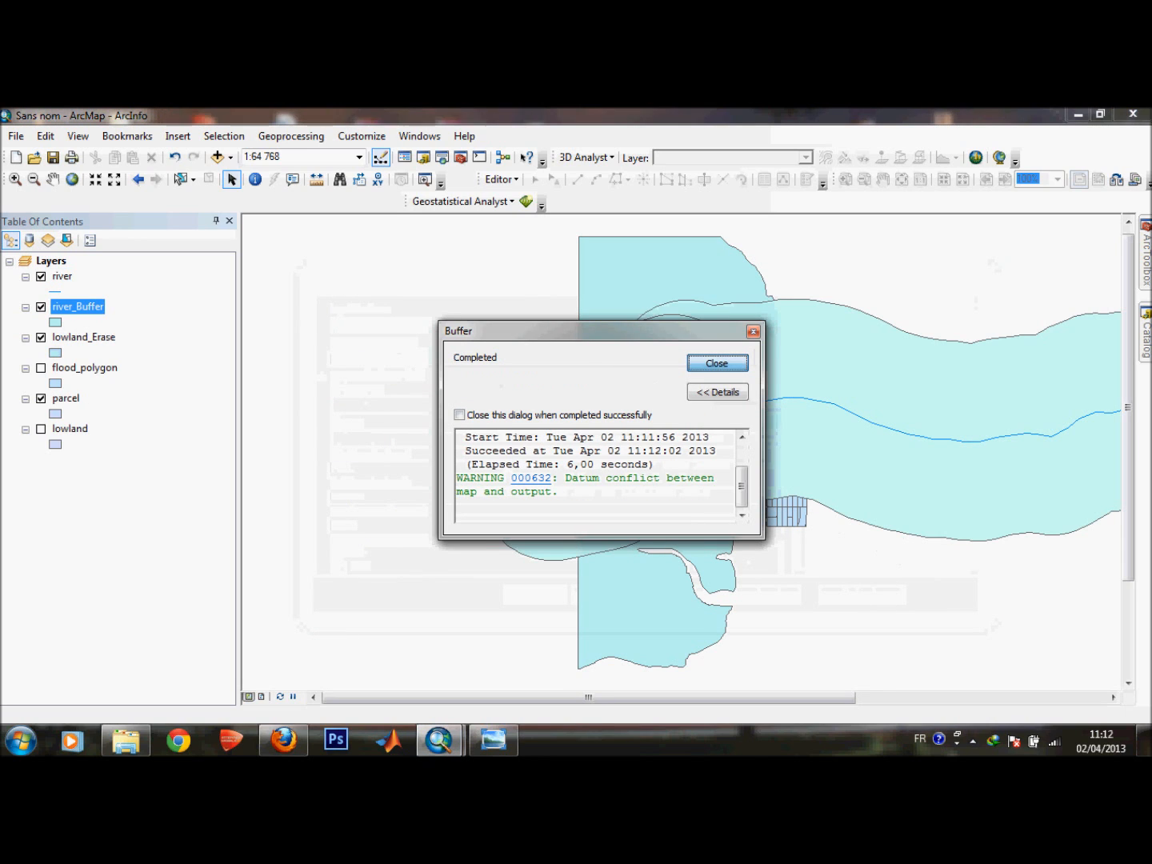
pyautogui.click(716, 363)
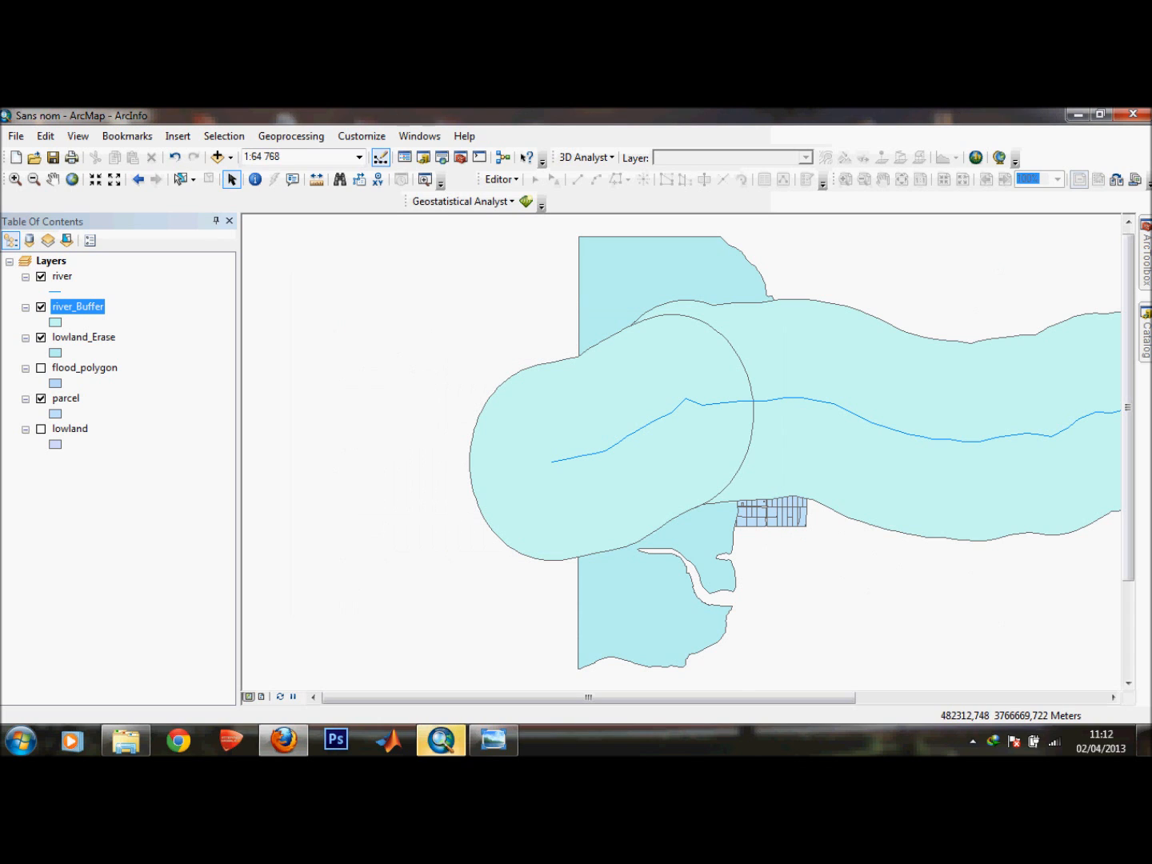
# Change the river_Buffer layer's symbol to the Sun yellow fill.
pyautogui.moveTo(588, 696); pyautogui.dragTo(670, 697)
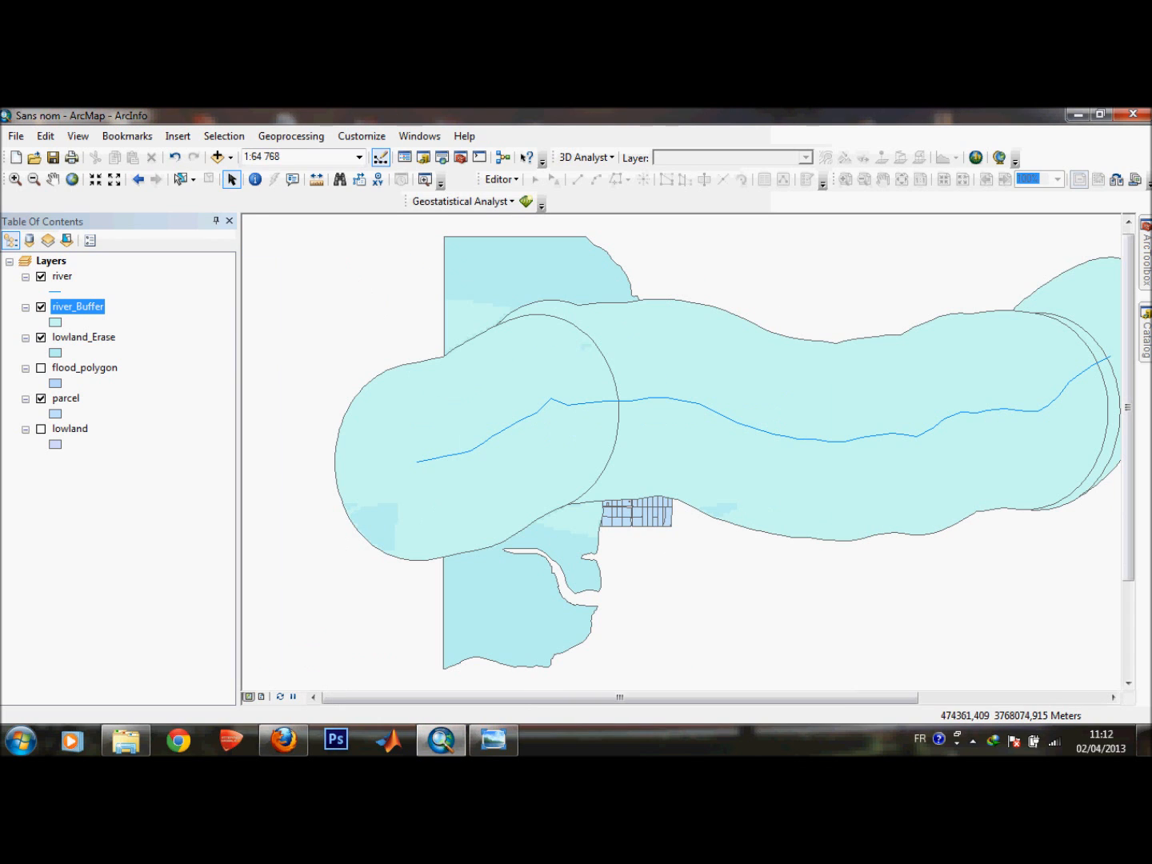
pyautogui.click(55, 322)
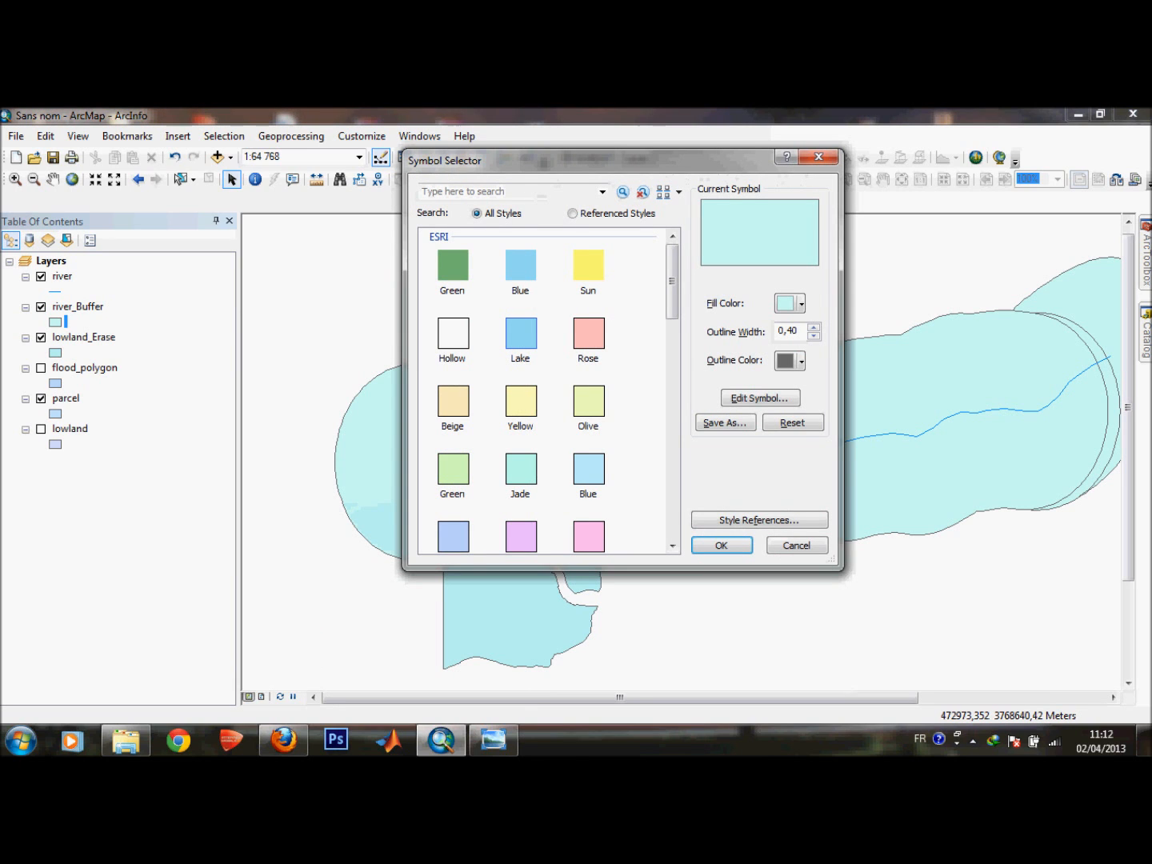
pyautogui.click(588, 265)
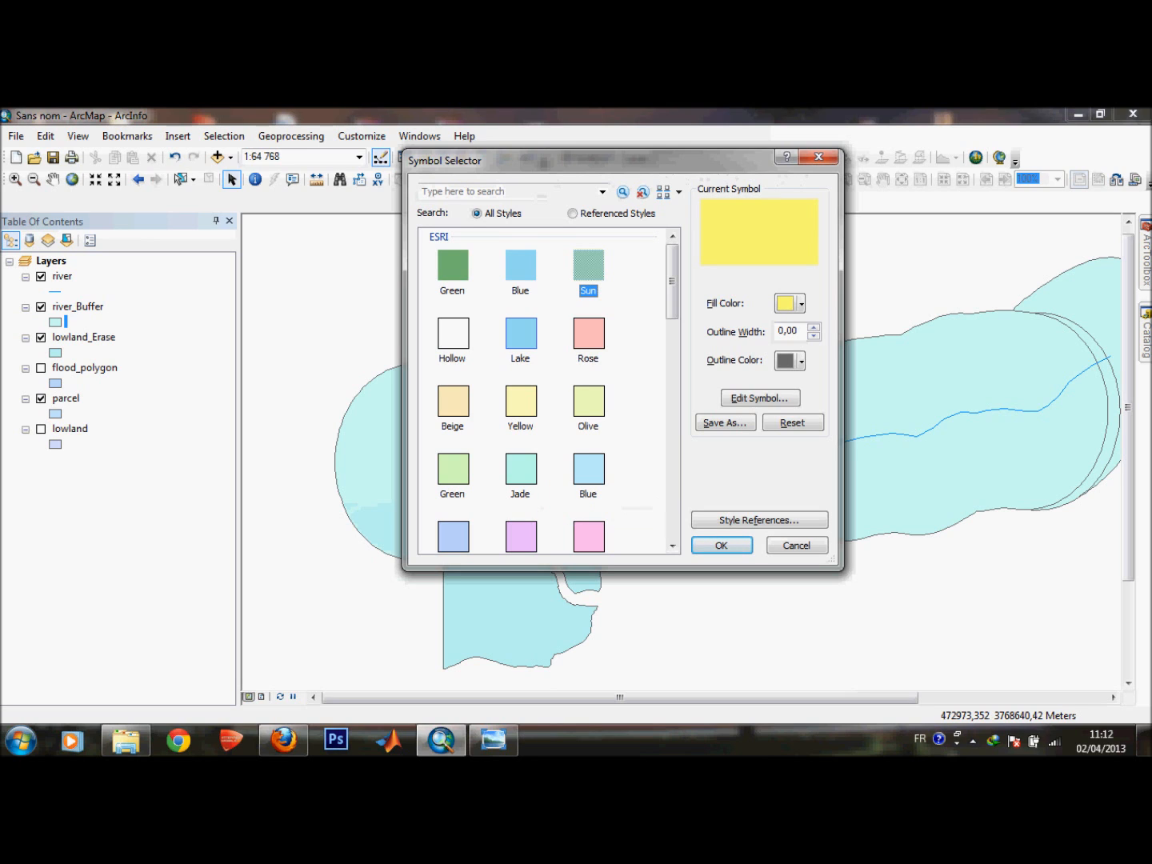
pyautogui.click(721, 545)
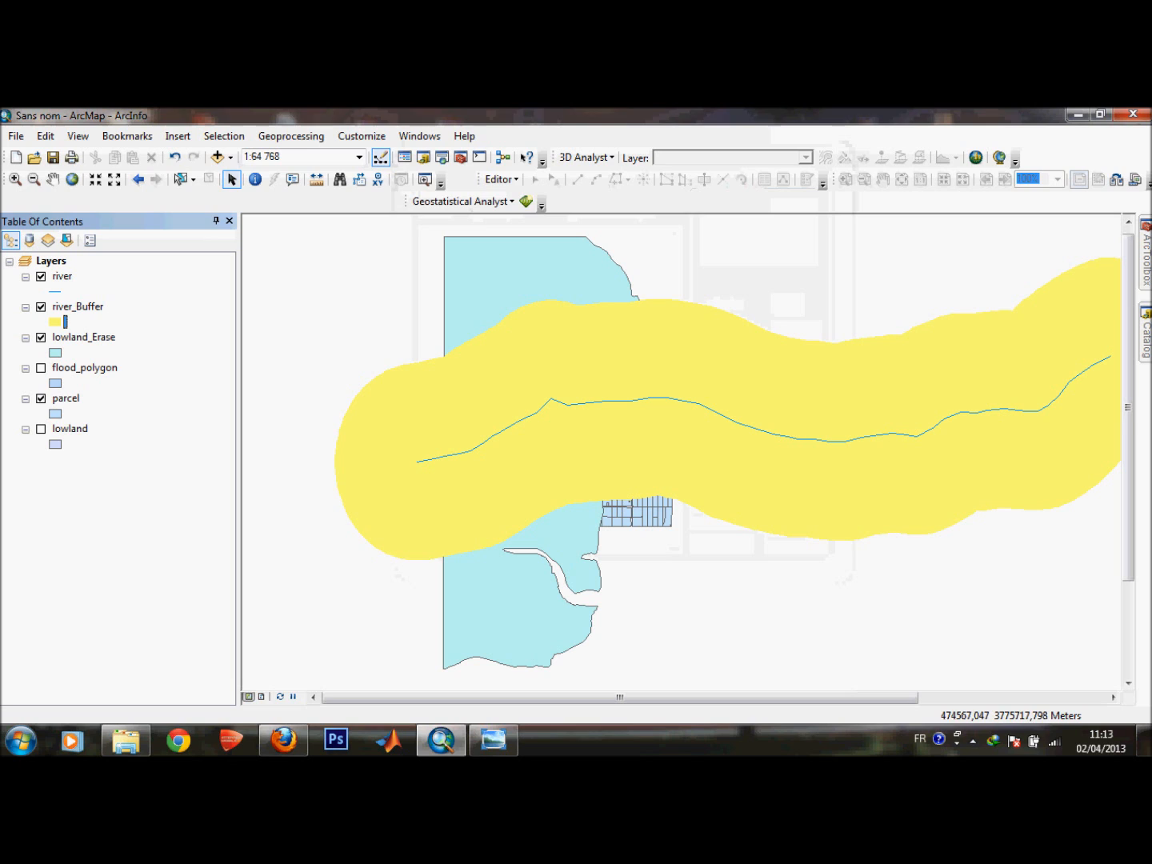
# Reopen the statement photo to review the site criteria, then return to ArcMap.
pyautogui.moveTo(1128, 407)
pyautogui.mouseDown()
pyautogui.moveTo(1128, 503)
pyautogui.moveTo(1128, 424)
pyautogui.mouseUp()
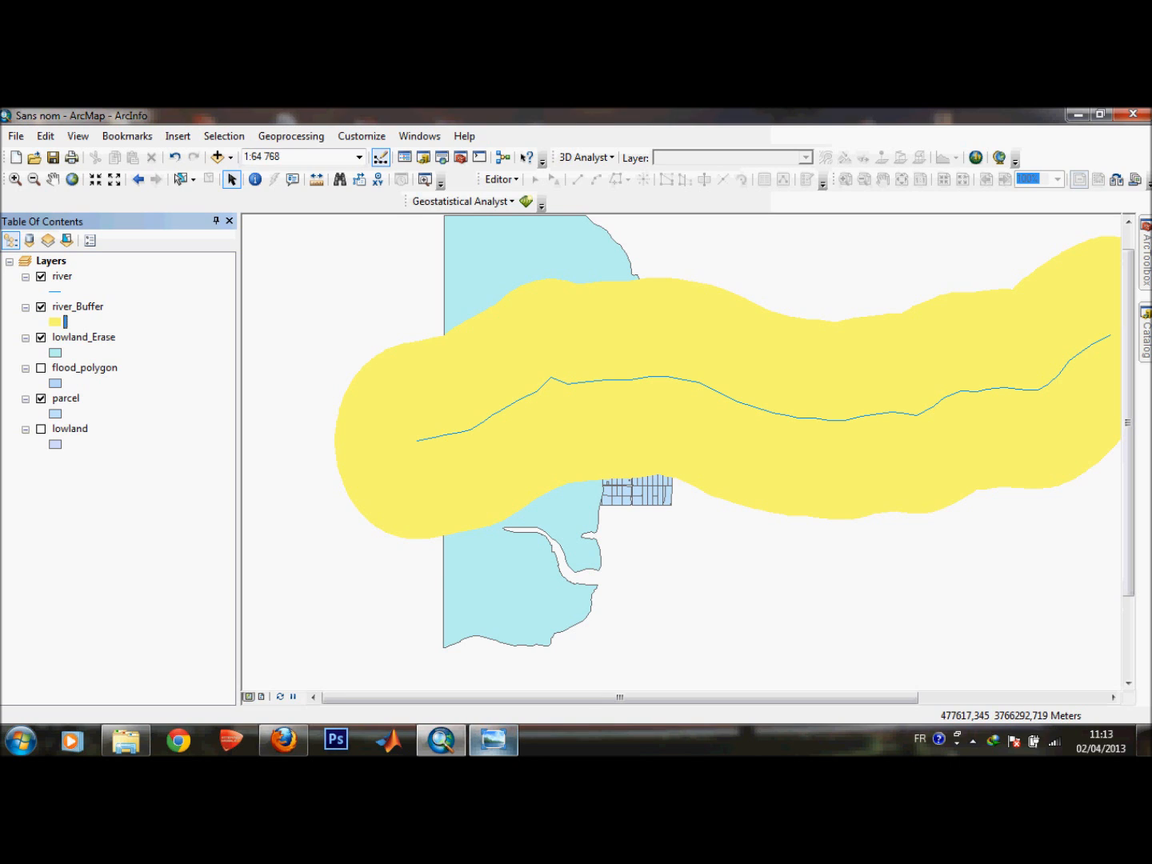
pyautogui.click(492, 740)
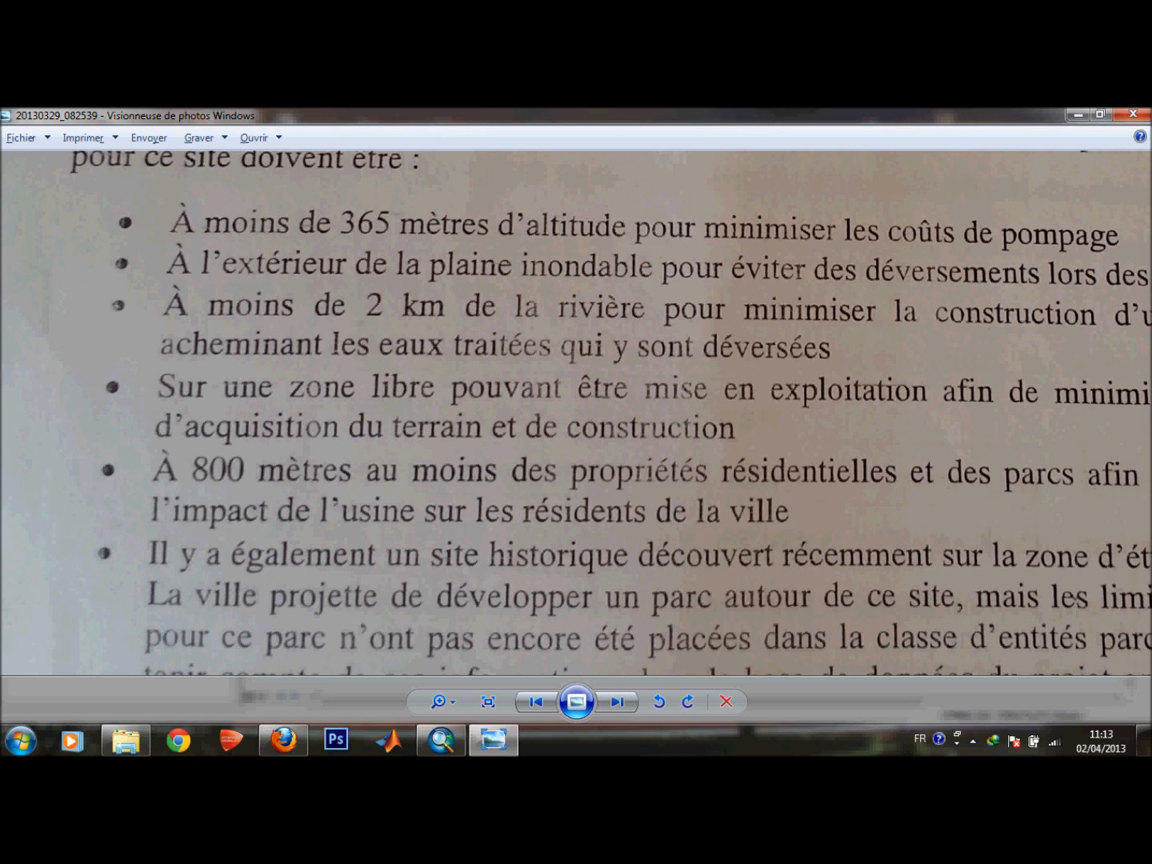
pyautogui.click(1078, 114)
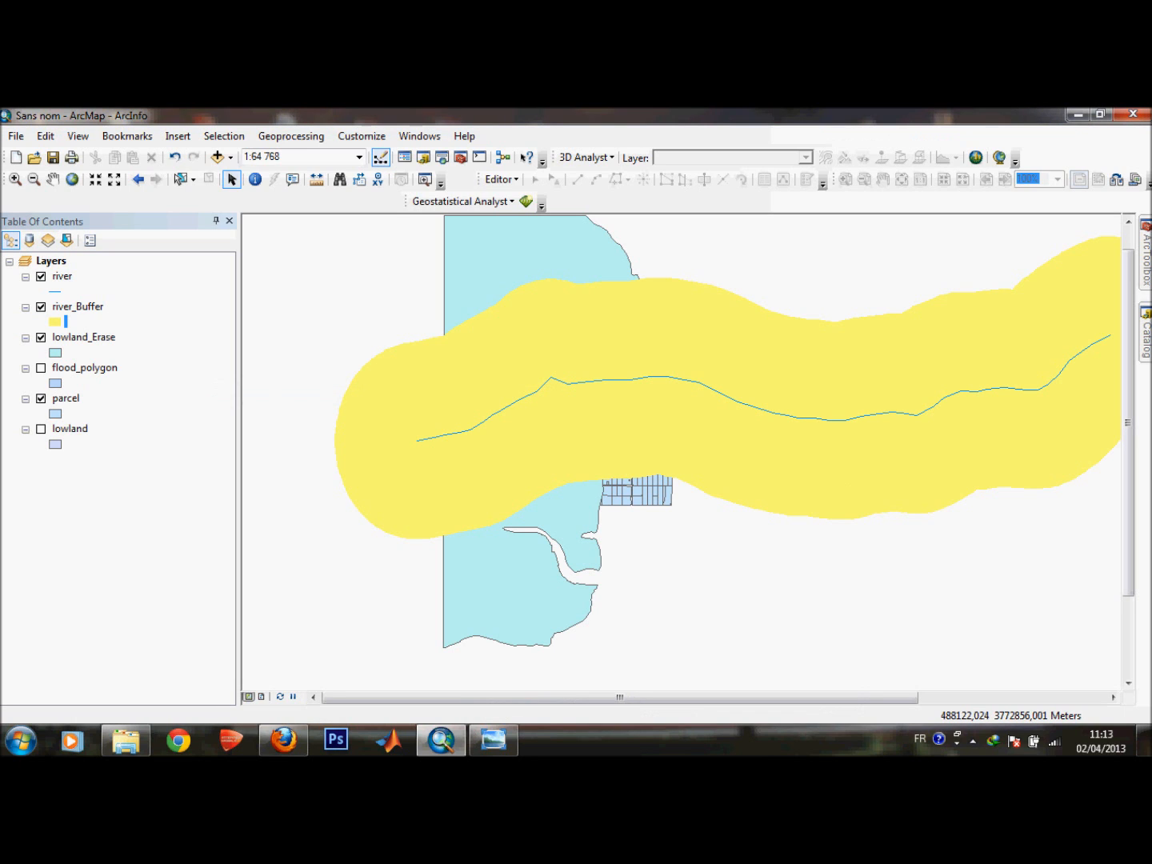
# Erase river_Buffer from the lowland layer with the Erase tool.
pyautogui.moveTo(1146, 256)
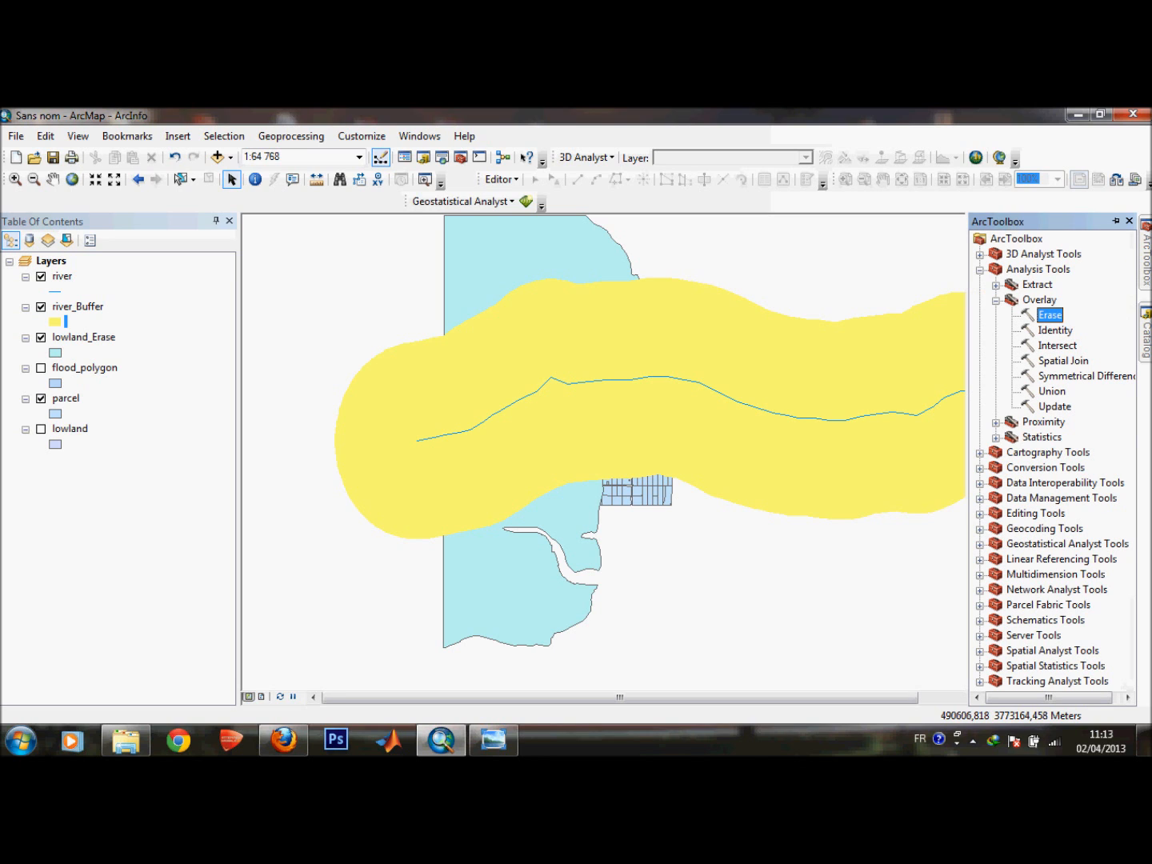
pyautogui.doubleClick(1050, 315)
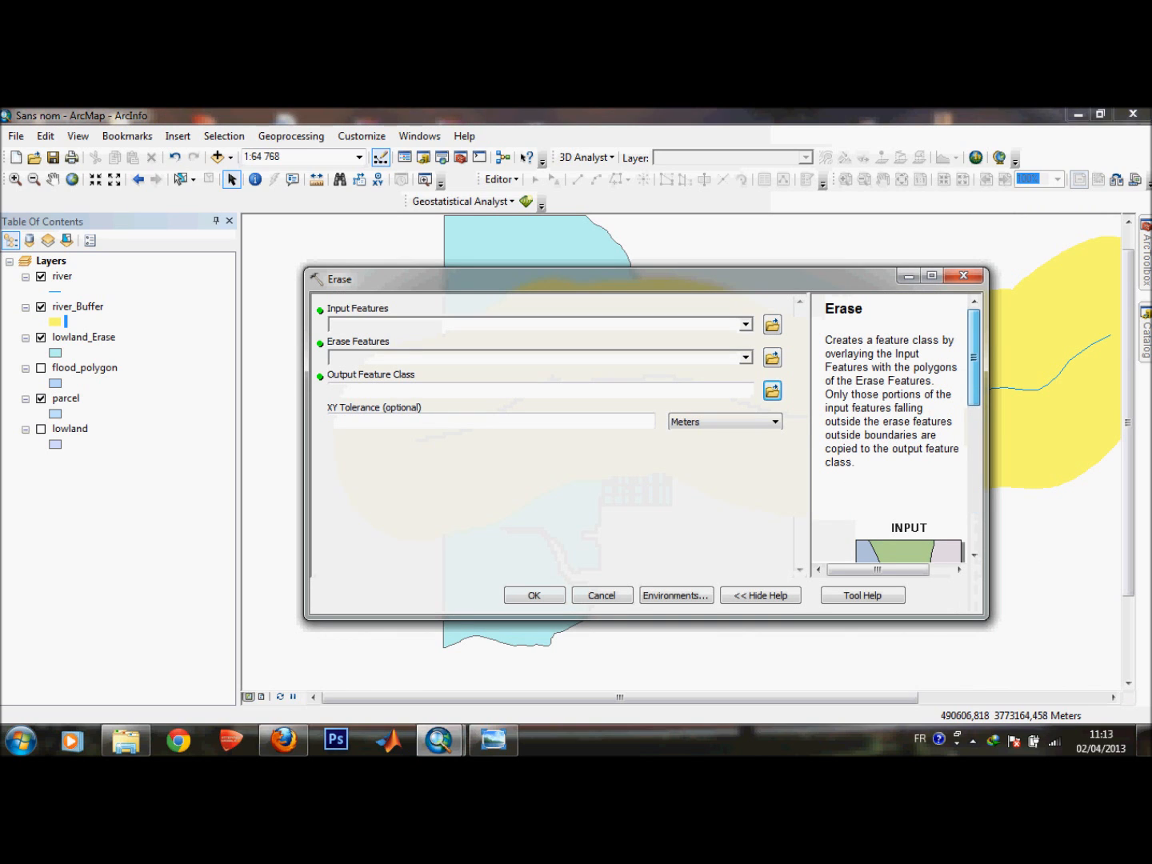
pyautogui.click(746, 325)
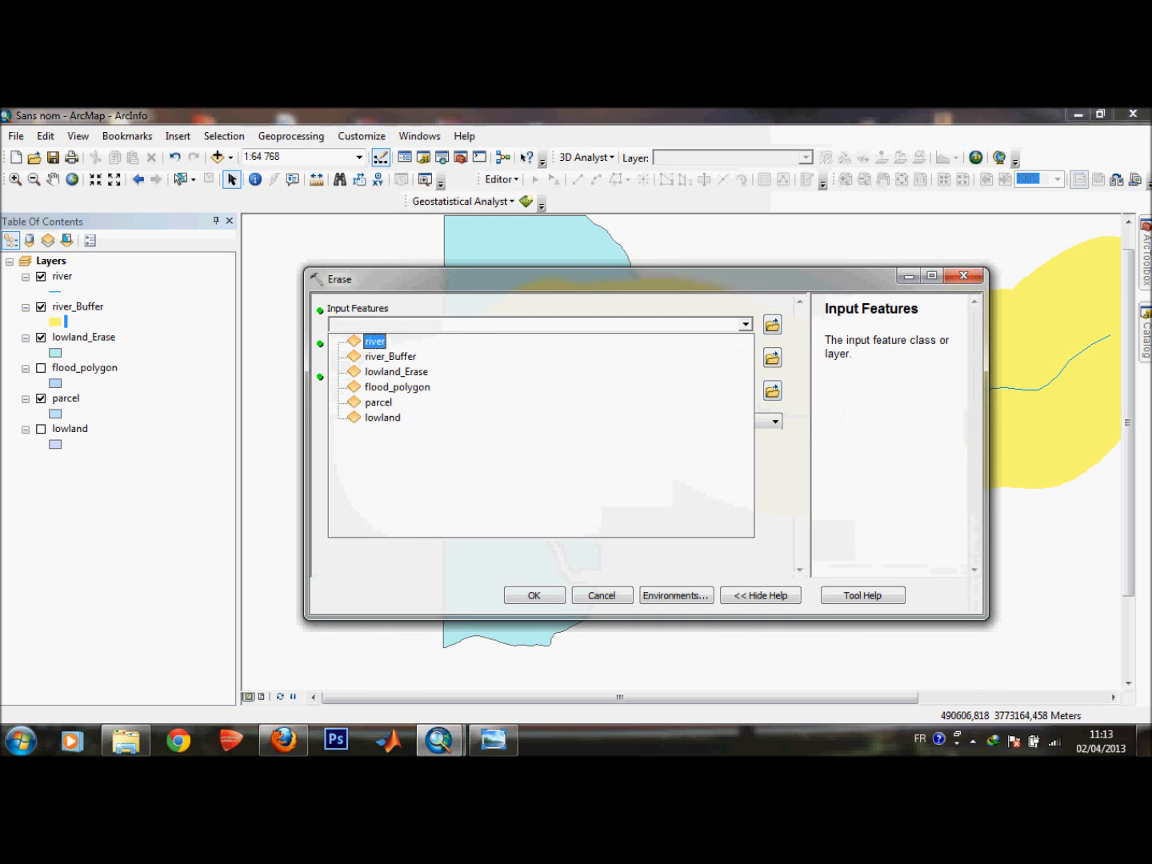
pyautogui.click(382, 417)
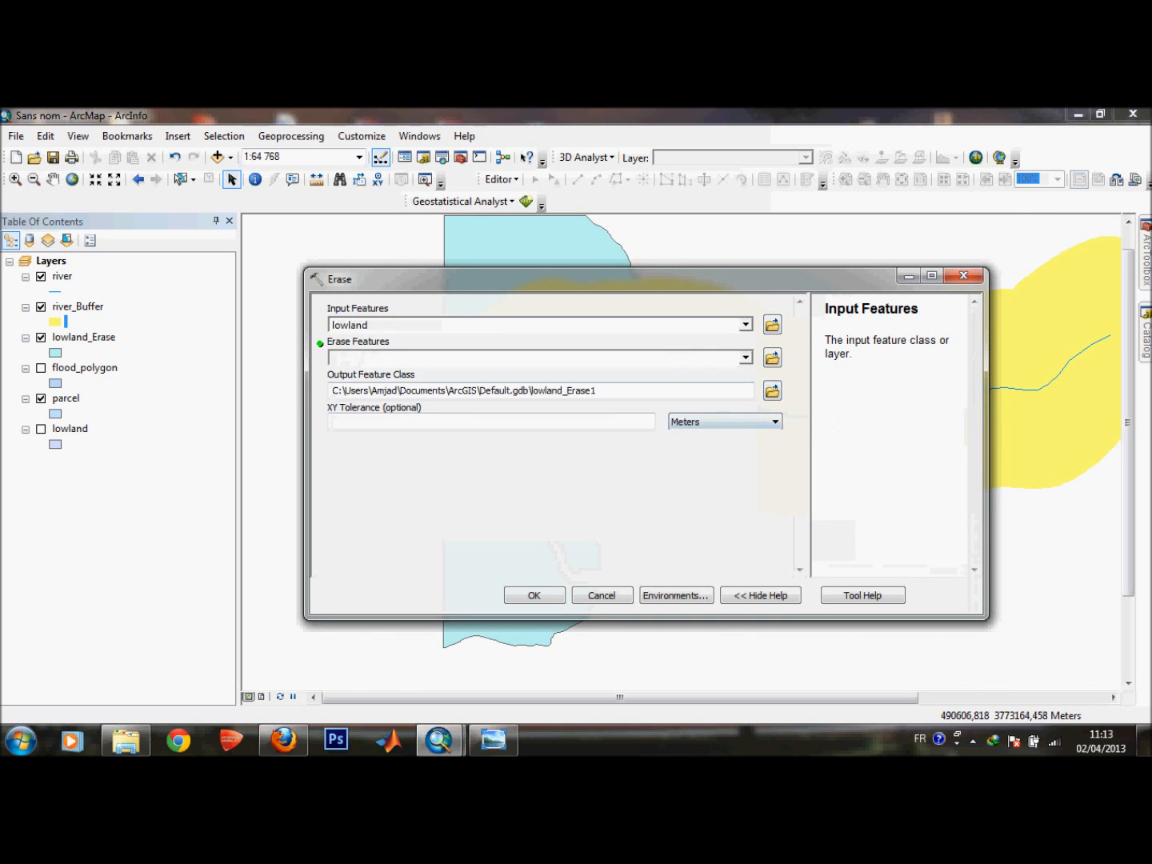
pyautogui.click(744, 357)
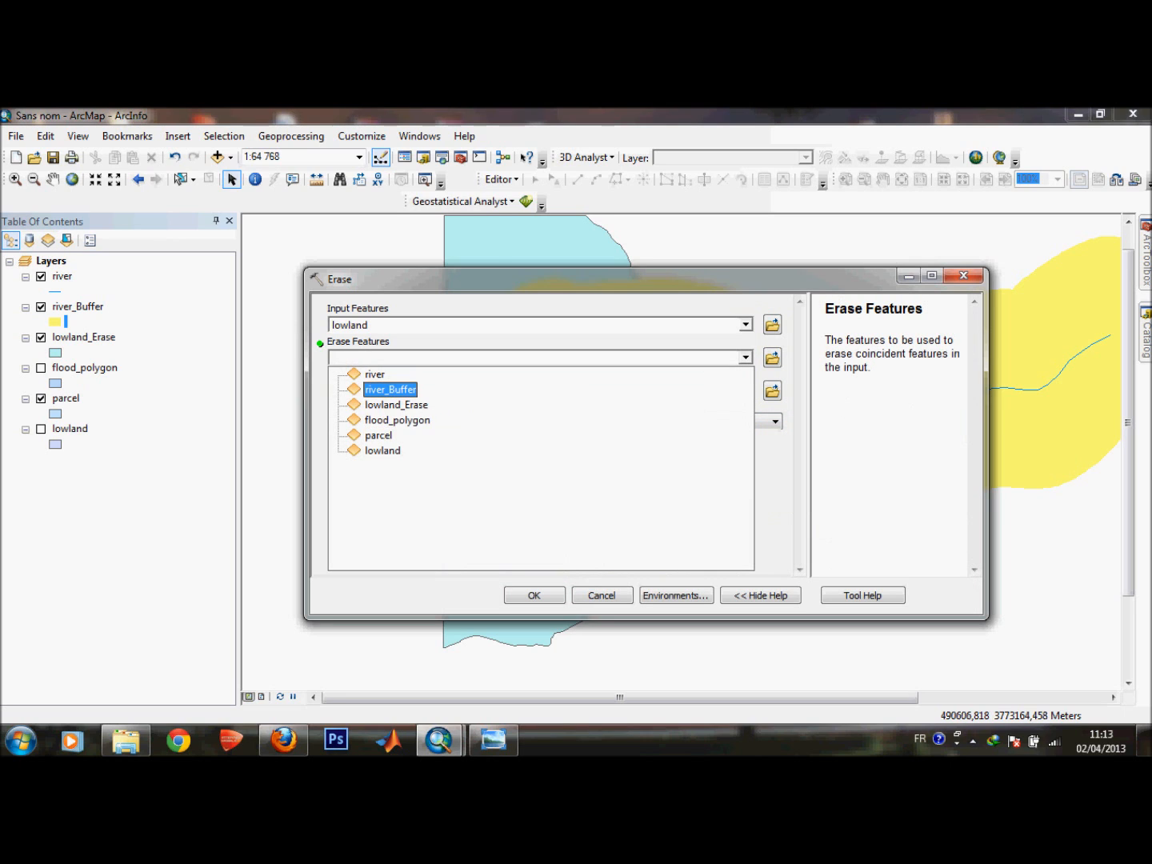
pyautogui.click(390, 388)
pyautogui.click(535, 595)
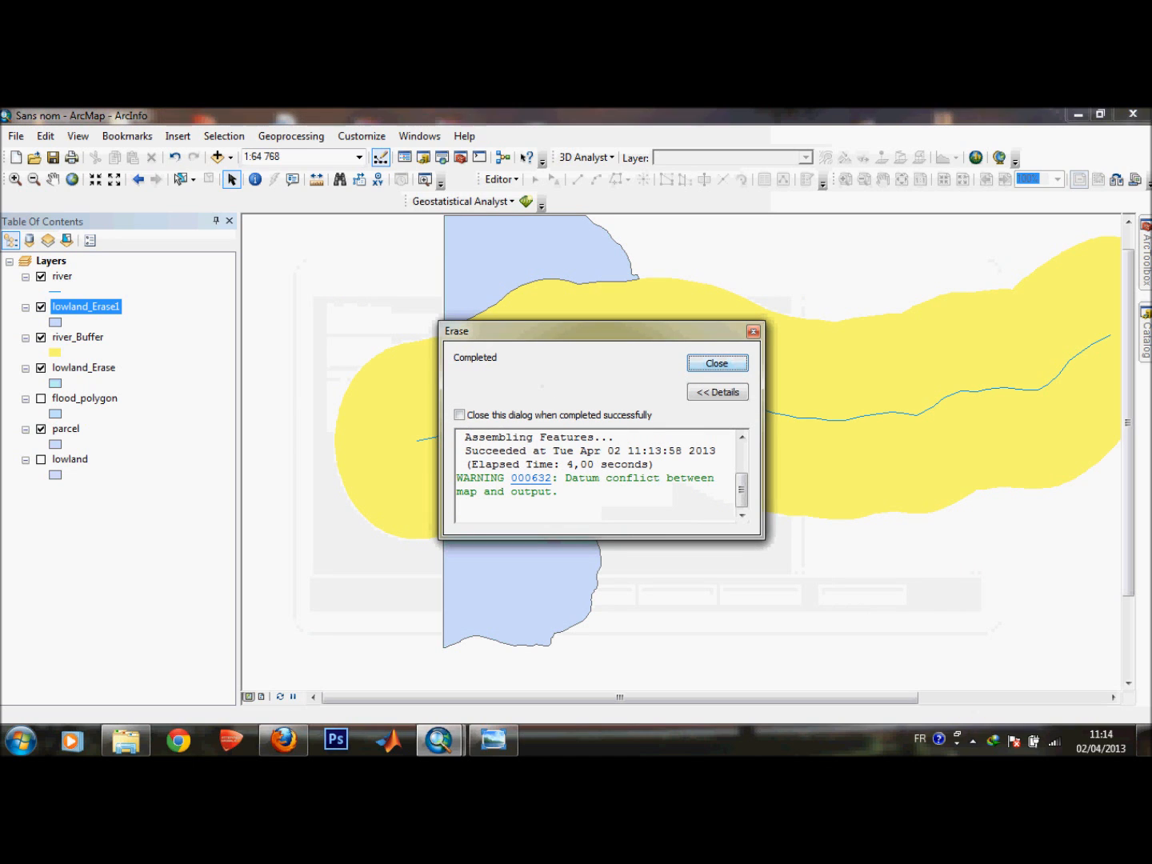
pyautogui.click(716, 364)
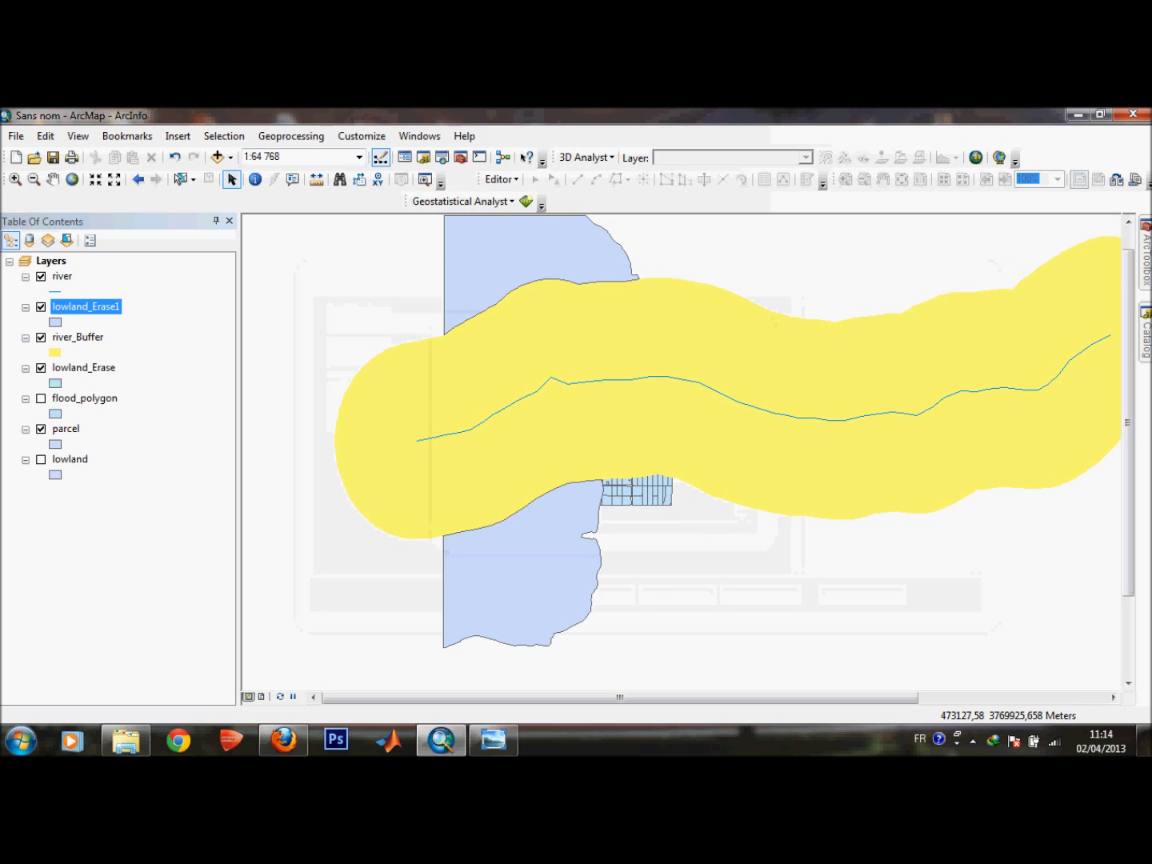
# Hide the river_Buffer, lowland_Erase and parcel layers to inspect the erase output.
pyautogui.click(41, 337)
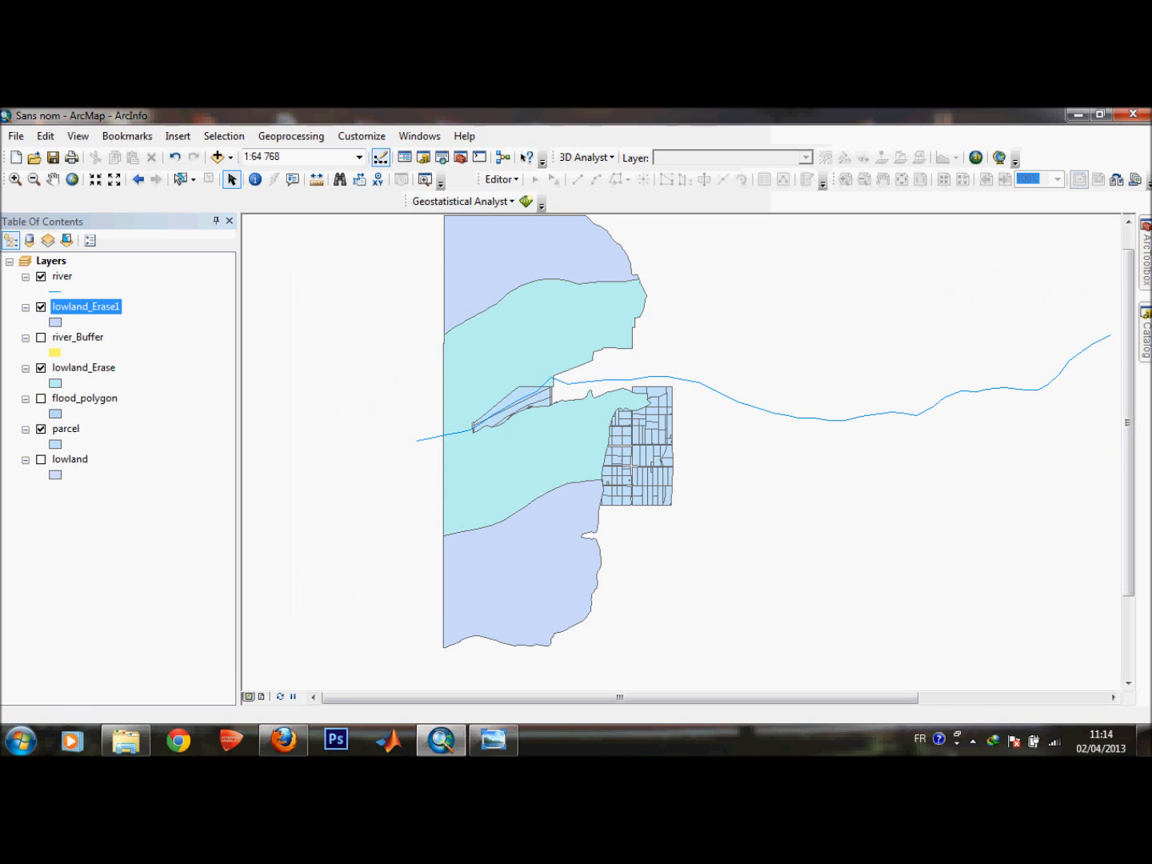
pyautogui.click(41, 367)
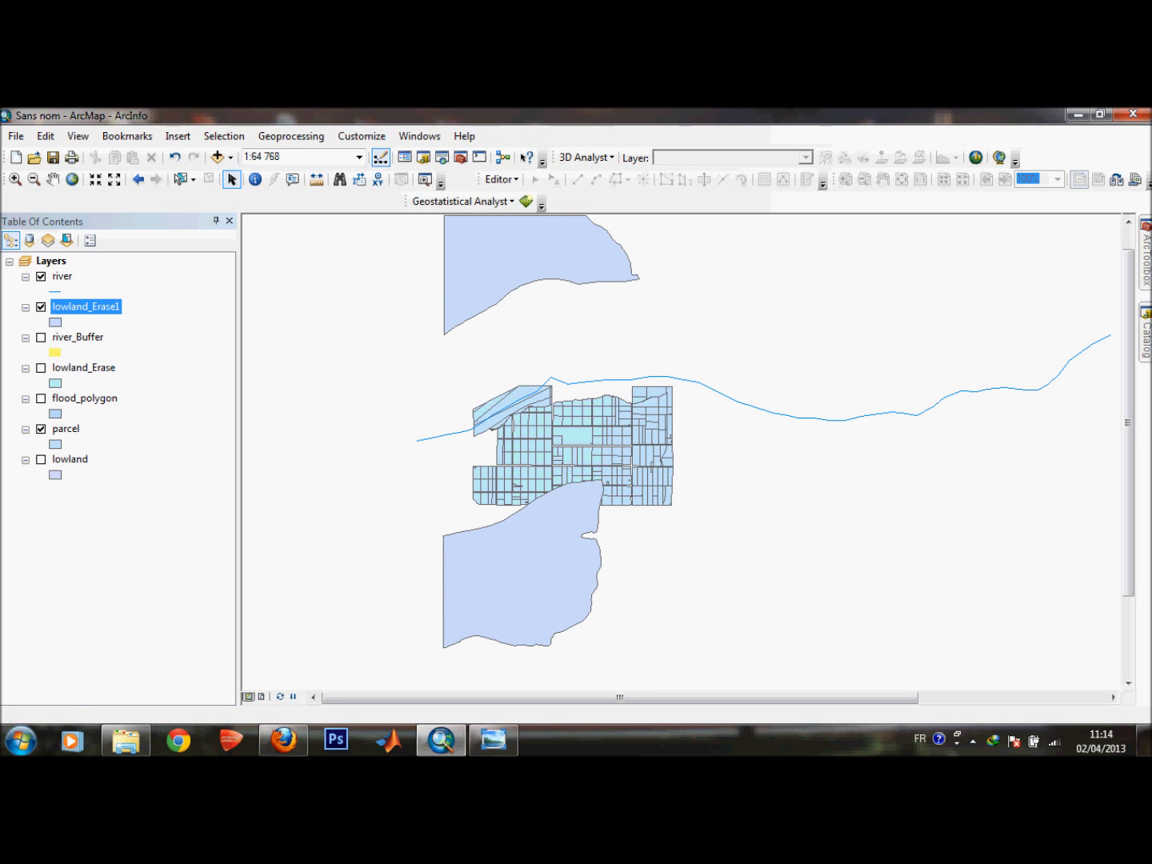
pyautogui.click(41, 429)
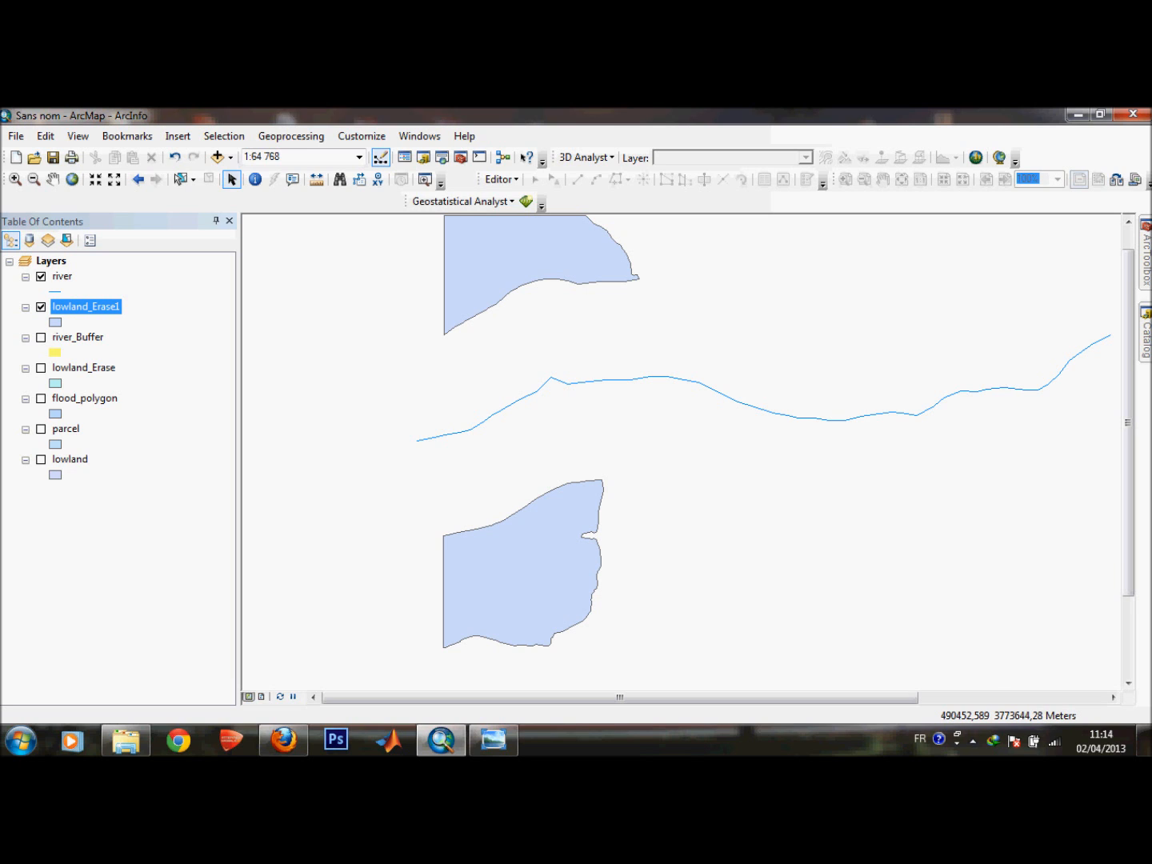
pyautogui.click(1145, 259)
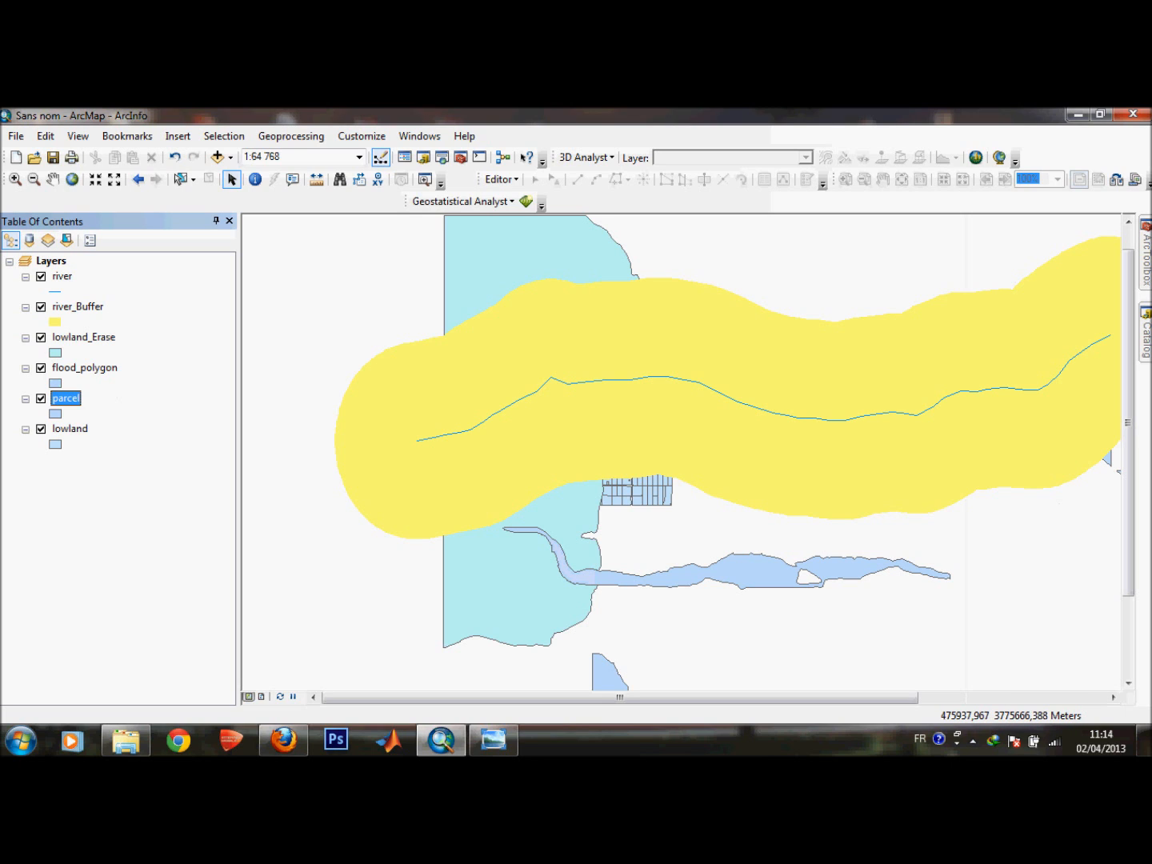
# Clip the lowland layer with river_Buffer as clip features using the Clip tool.
pyautogui.click(292, 136)
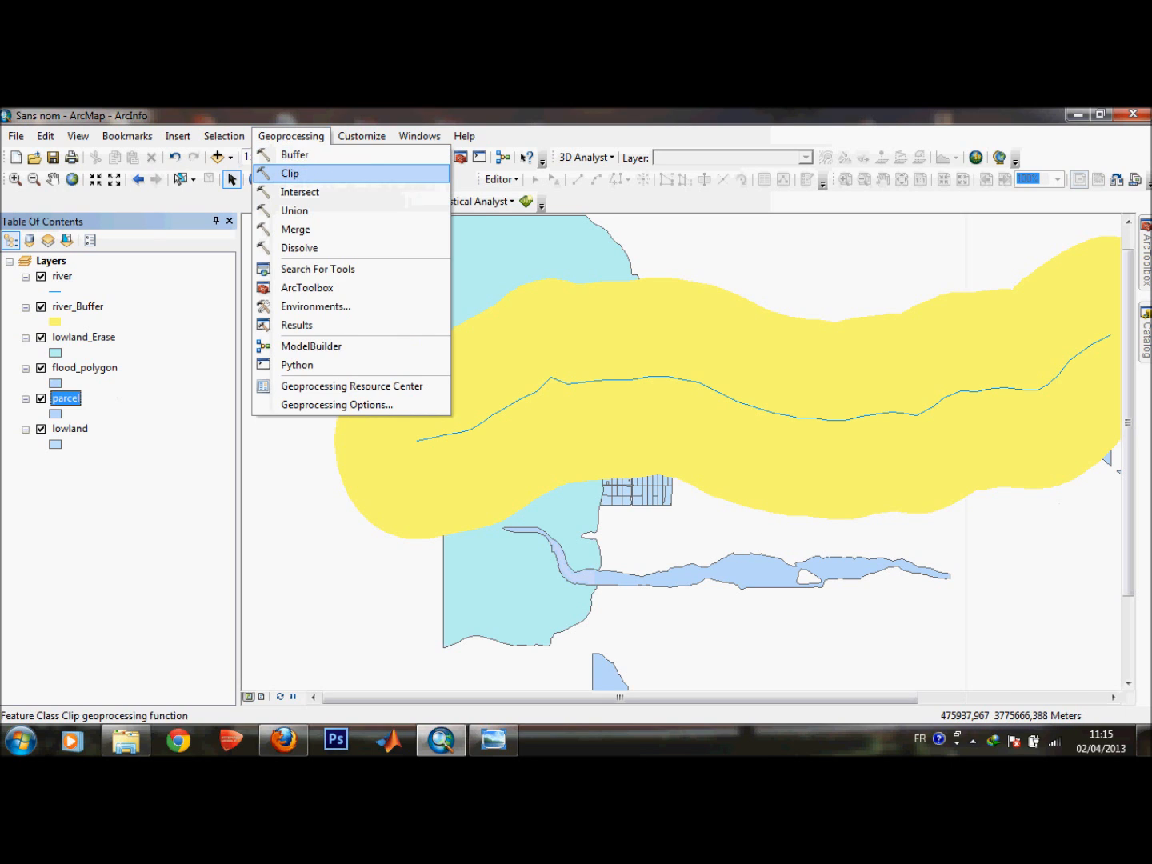
pyautogui.click(291, 172)
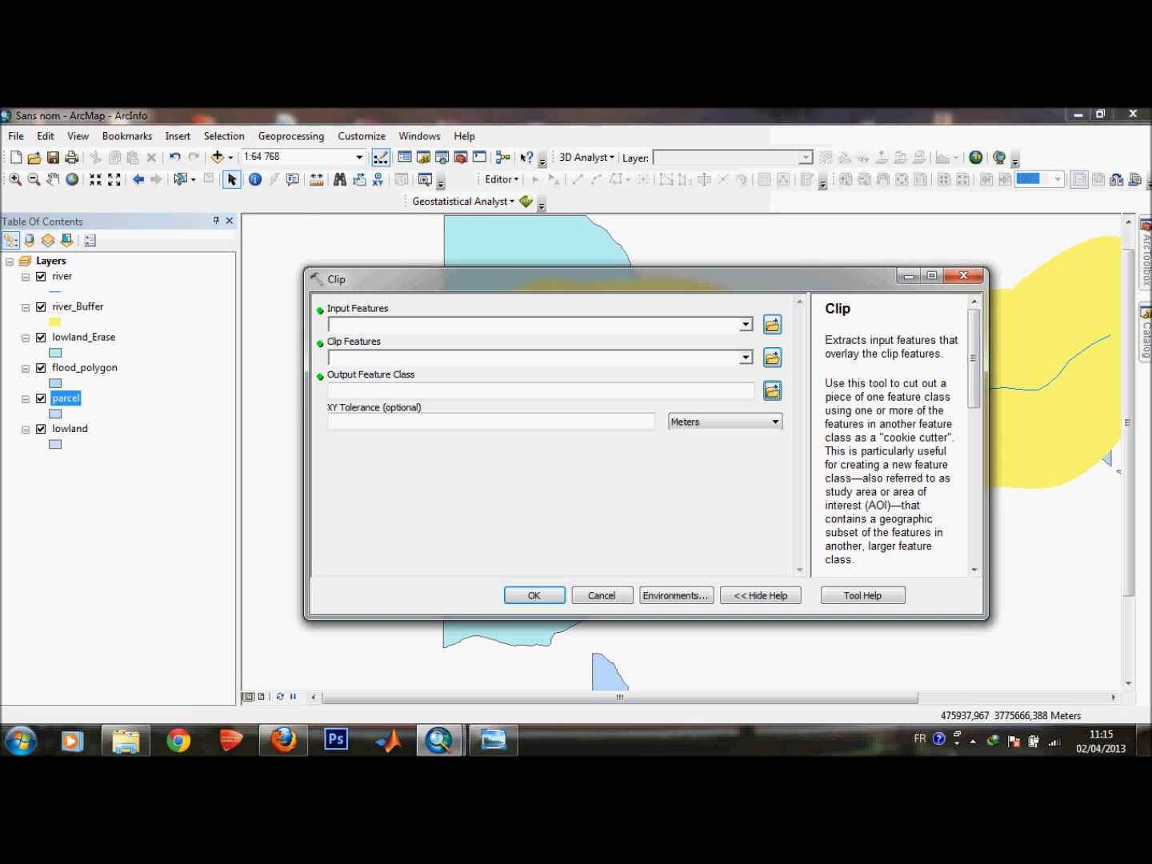
pyautogui.scroll(-10, 892, 433)
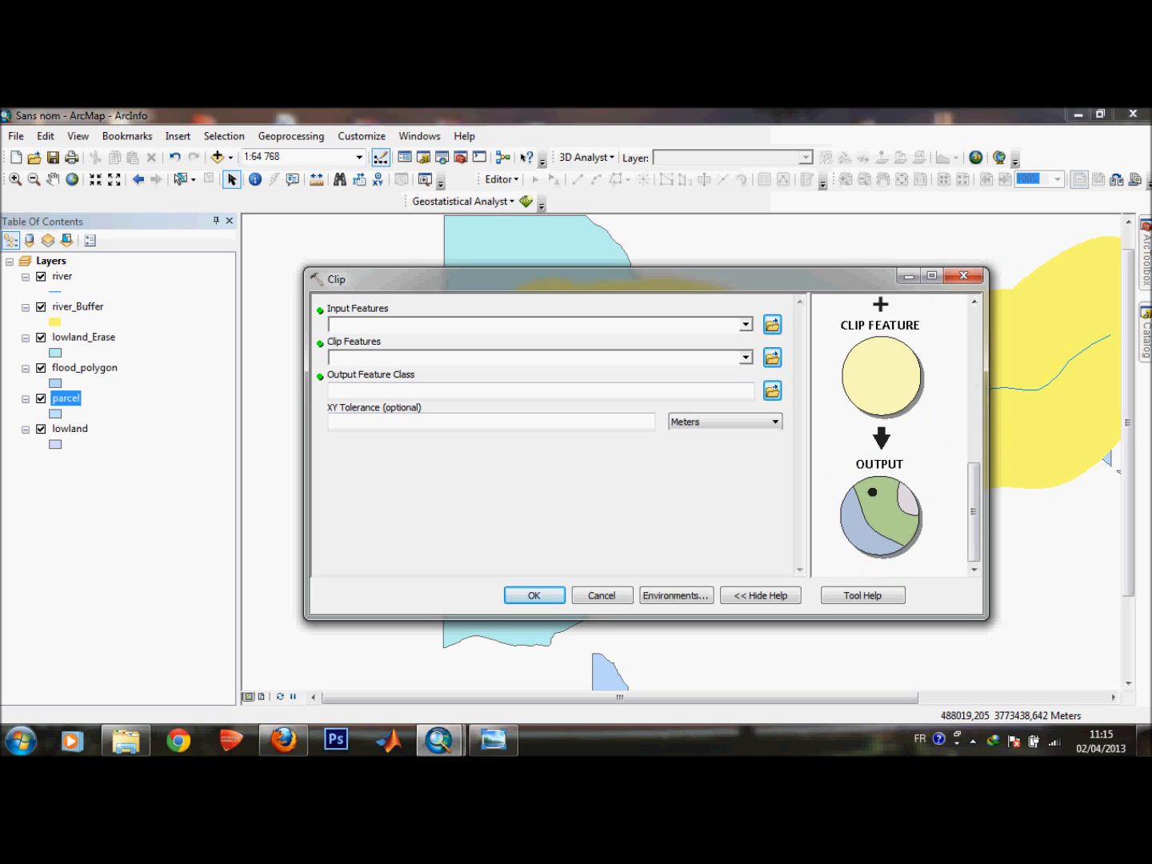
pyautogui.scroll(10, 892, 432)
pyautogui.moveTo(974, 371); pyautogui.dragTo(974, 357)
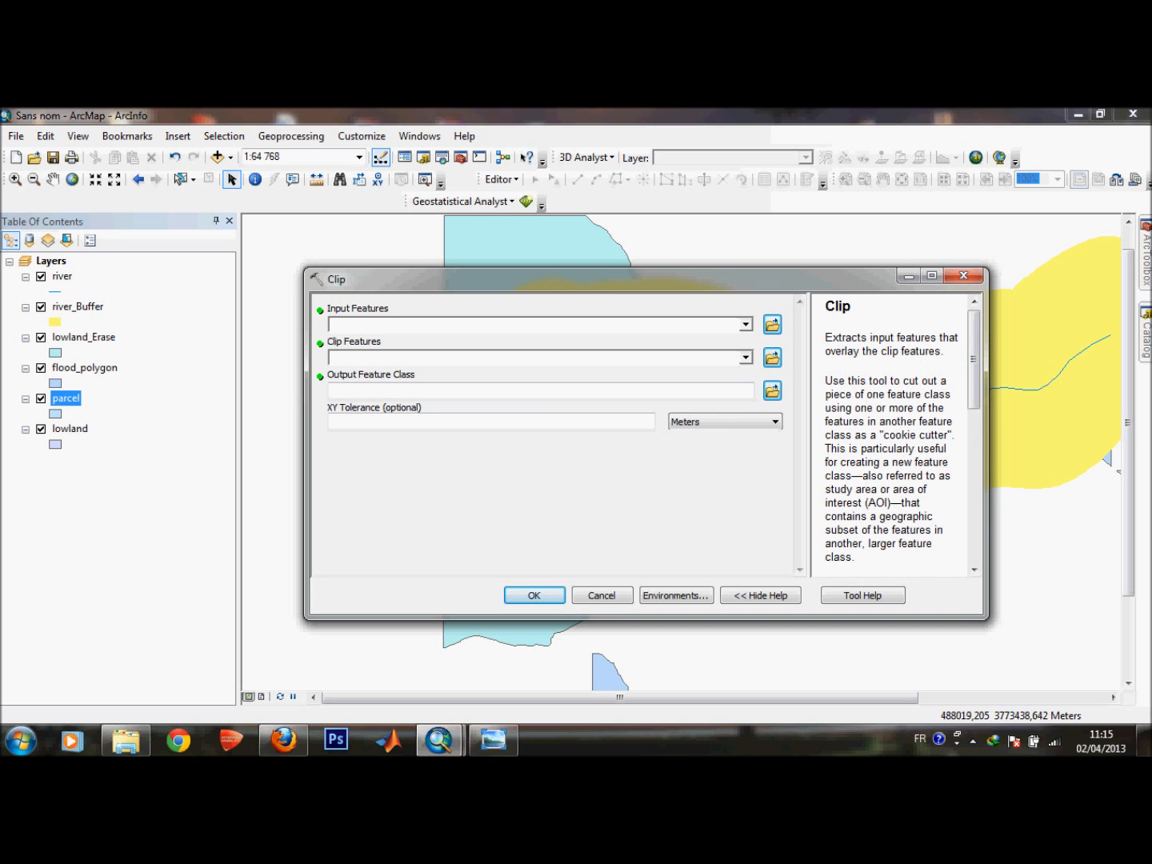
pyautogui.click(745, 324)
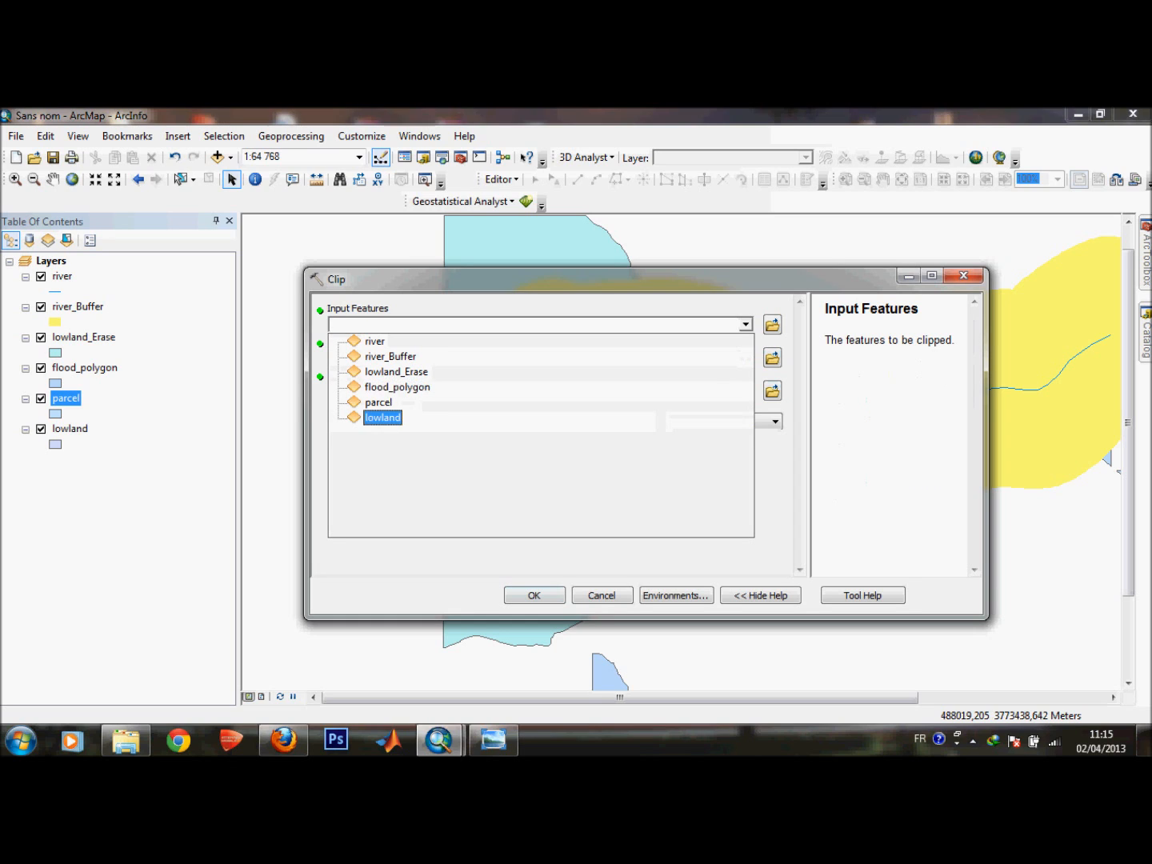
pyautogui.click(382, 416)
pyautogui.click(333, 356)
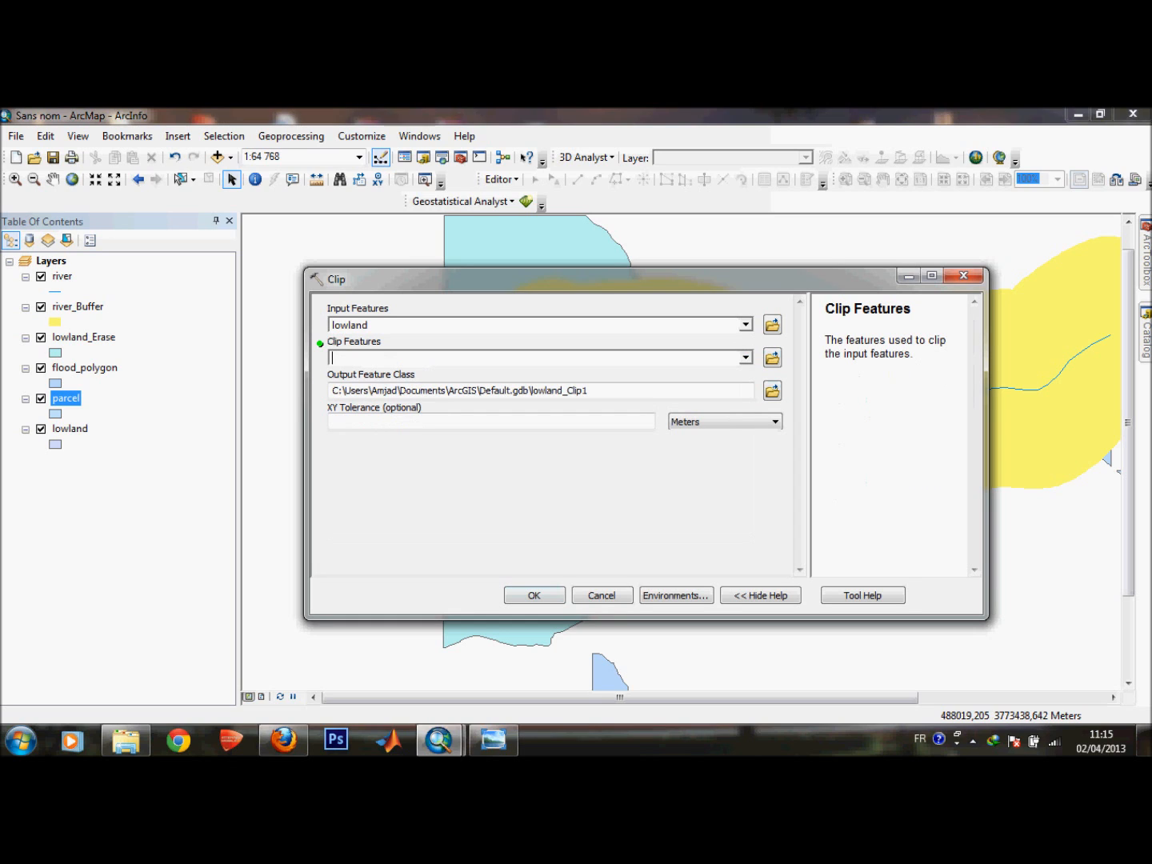
pyautogui.click(745, 357)
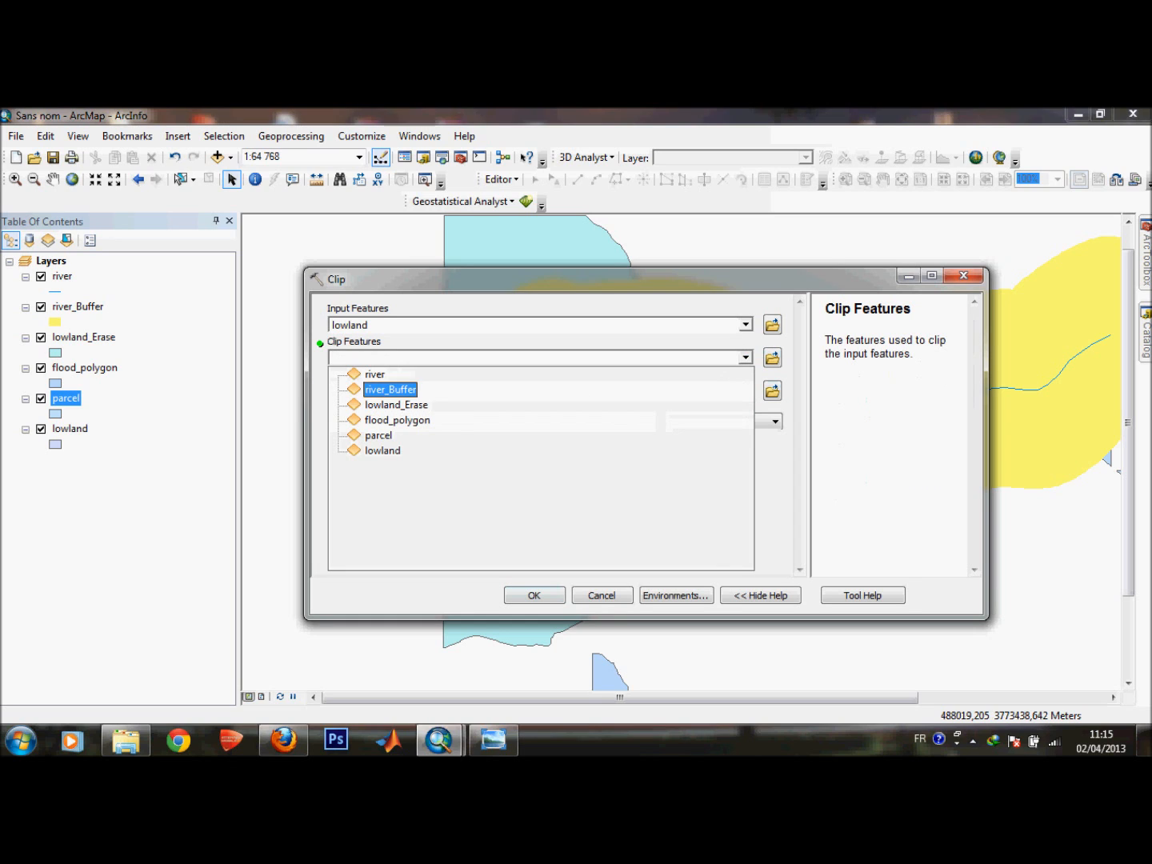
pyautogui.click(390, 389)
pyautogui.click(533, 594)
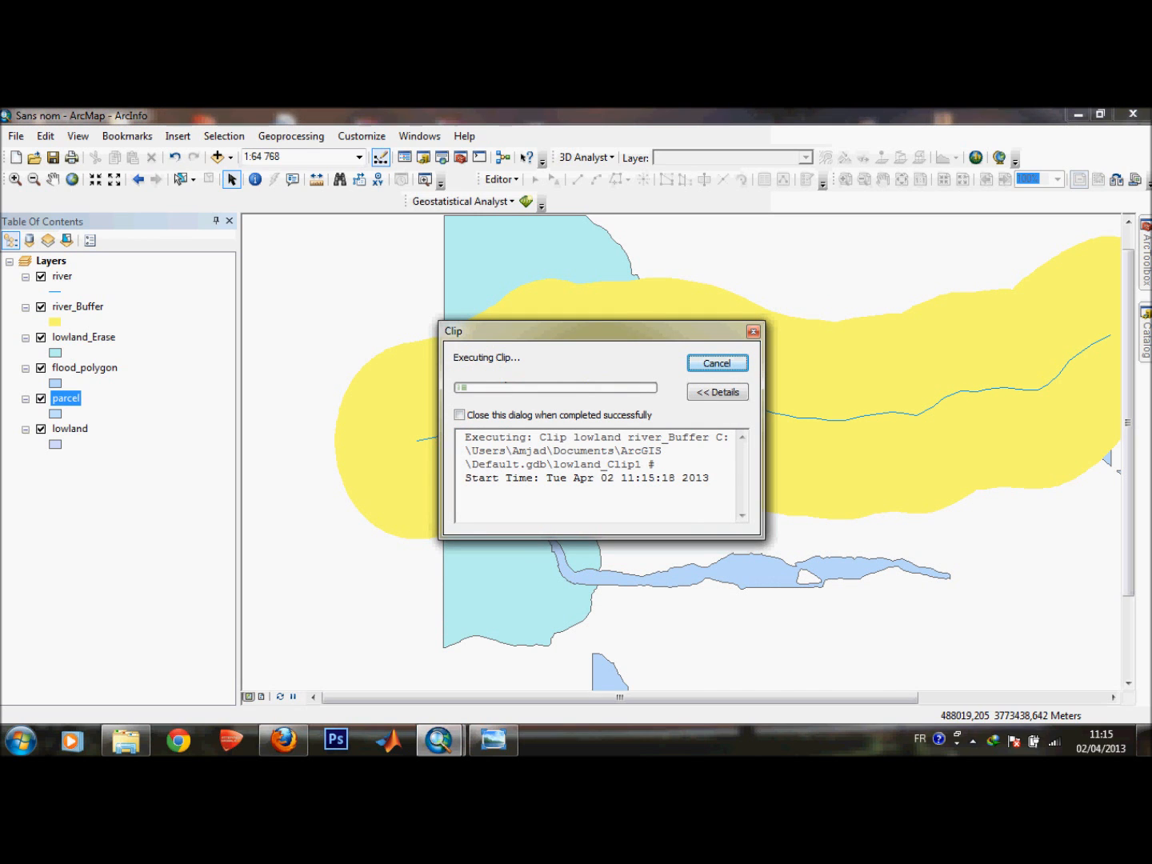
pyautogui.click(717, 364)
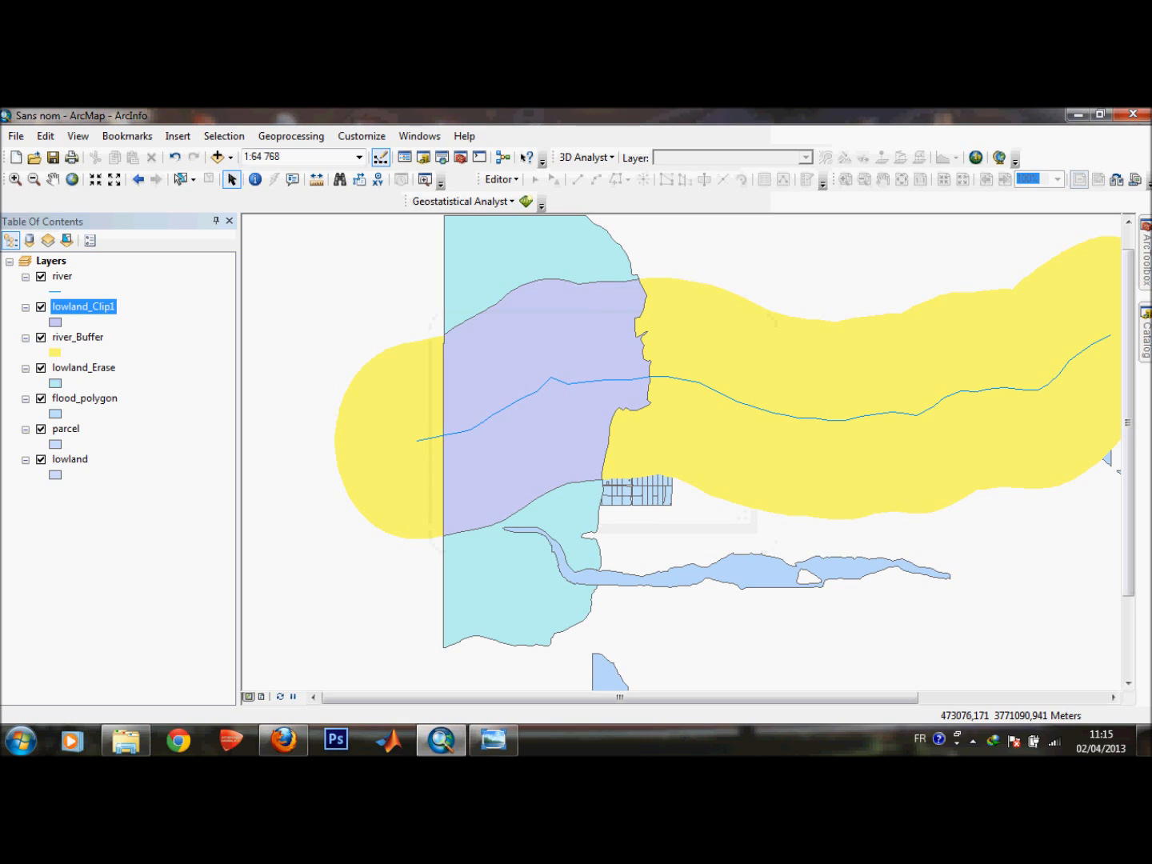
# Hide all layers except lowland_Clip1 and parcel.
pyautogui.click(40, 337)
pyautogui.click(40, 276)
pyautogui.click(41, 368)
pyautogui.click(41, 399)
pyautogui.click(41, 429)
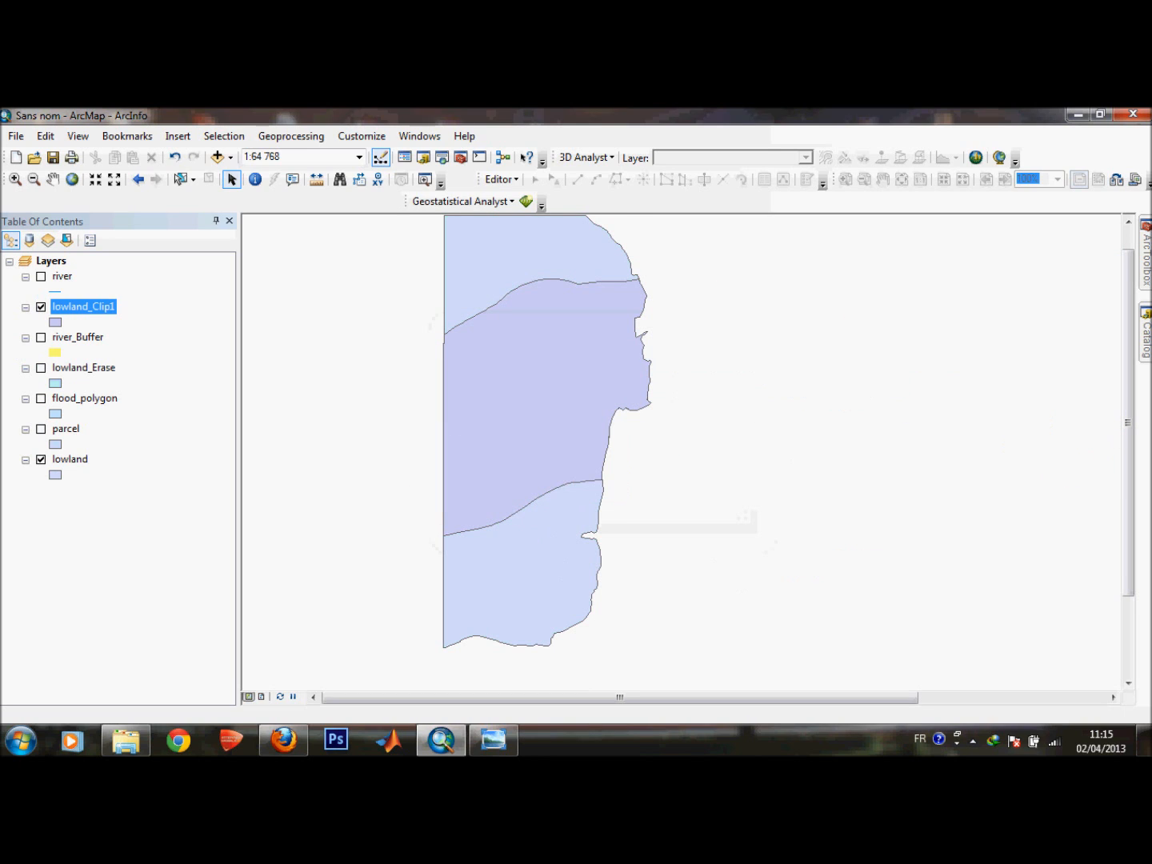
pyautogui.click(41, 459)
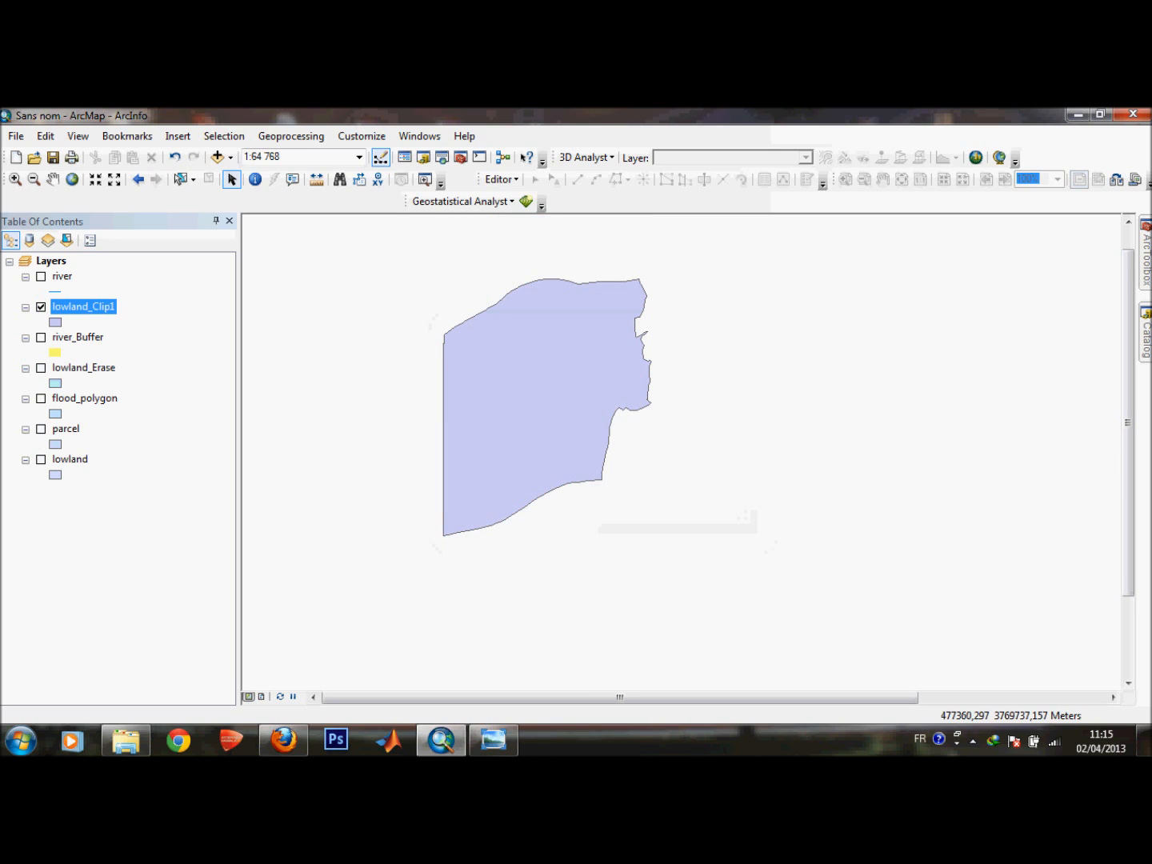
pyautogui.click(40, 429)
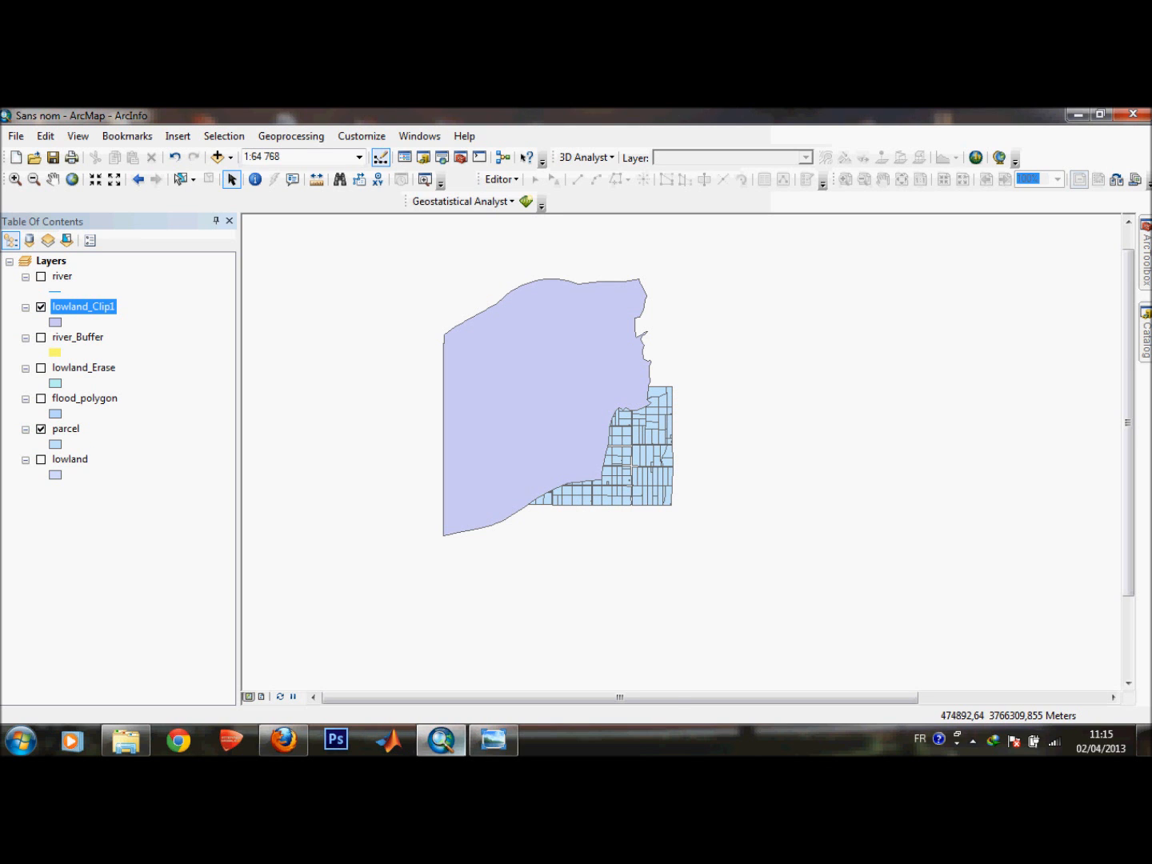
# Open the statement photo and scroll down to read the remaining site criteria.
pyautogui.click(493, 741)
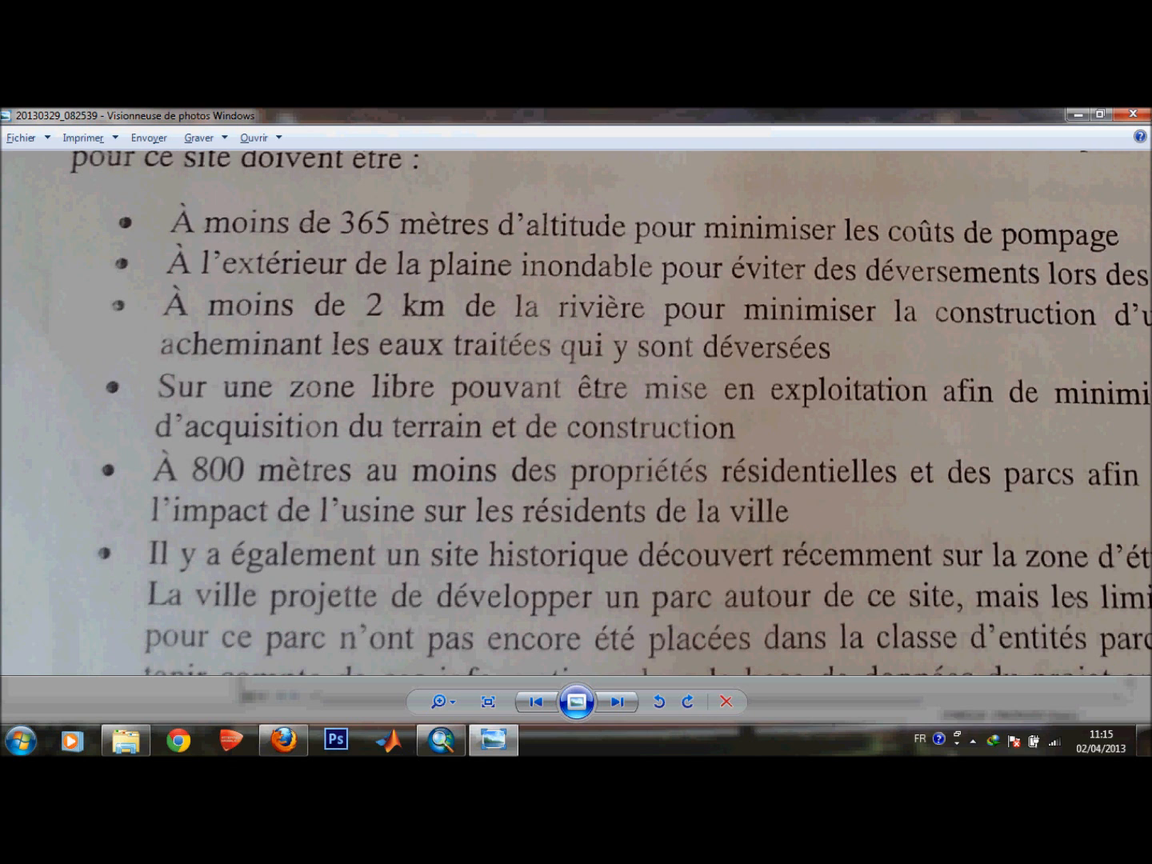
pyautogui.moveTo(576, 416); pyautogui.dragTo(557, 320)
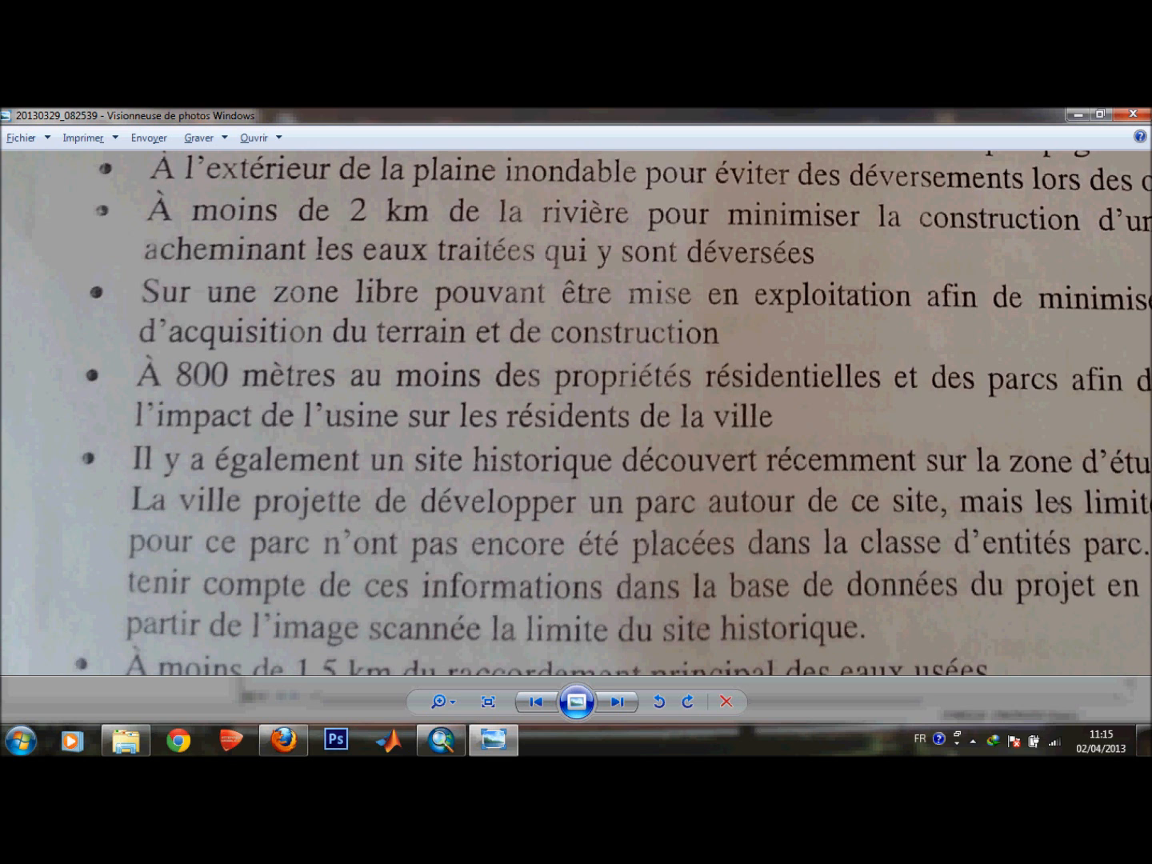
# Finish reading the statement's remaining site criteria and leave the photo viewer.
pyautogui.moveTo(695, 412); pyautogui.dragTo(713, 365)
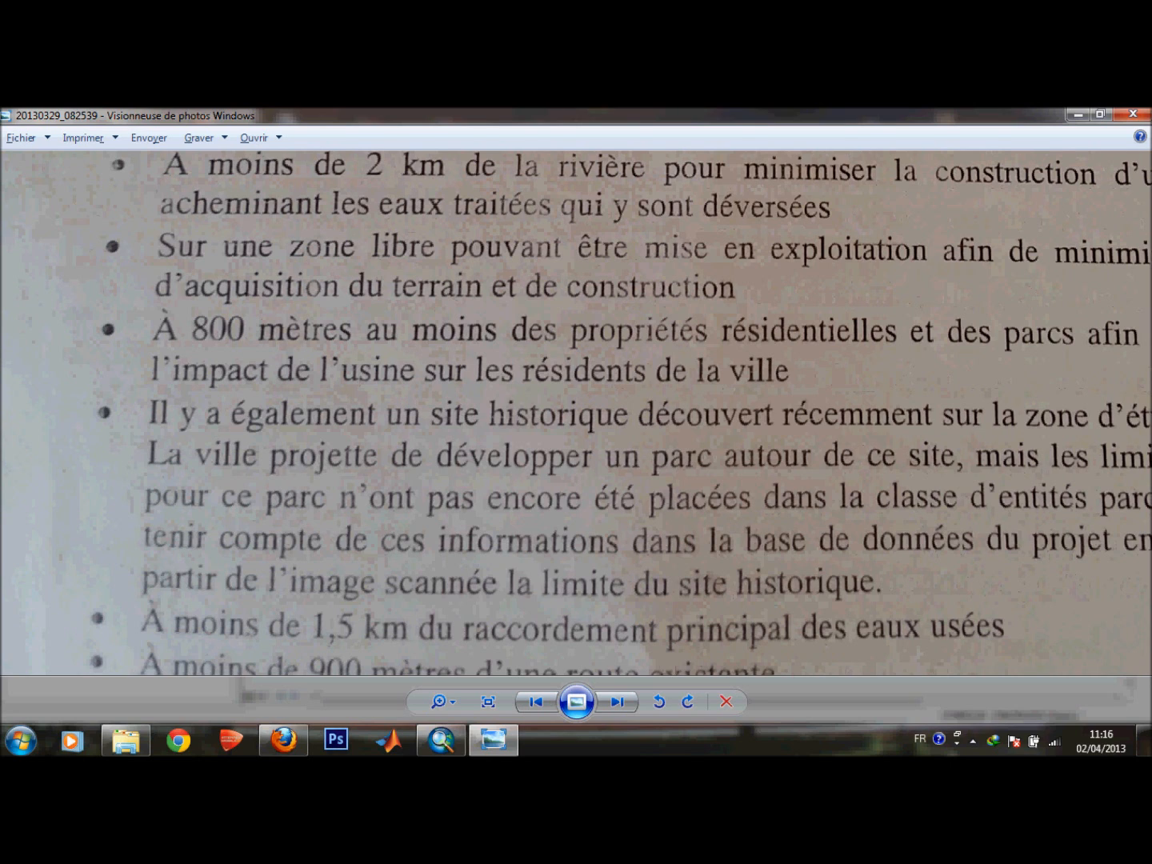
pyautogui.click(1077, 114)
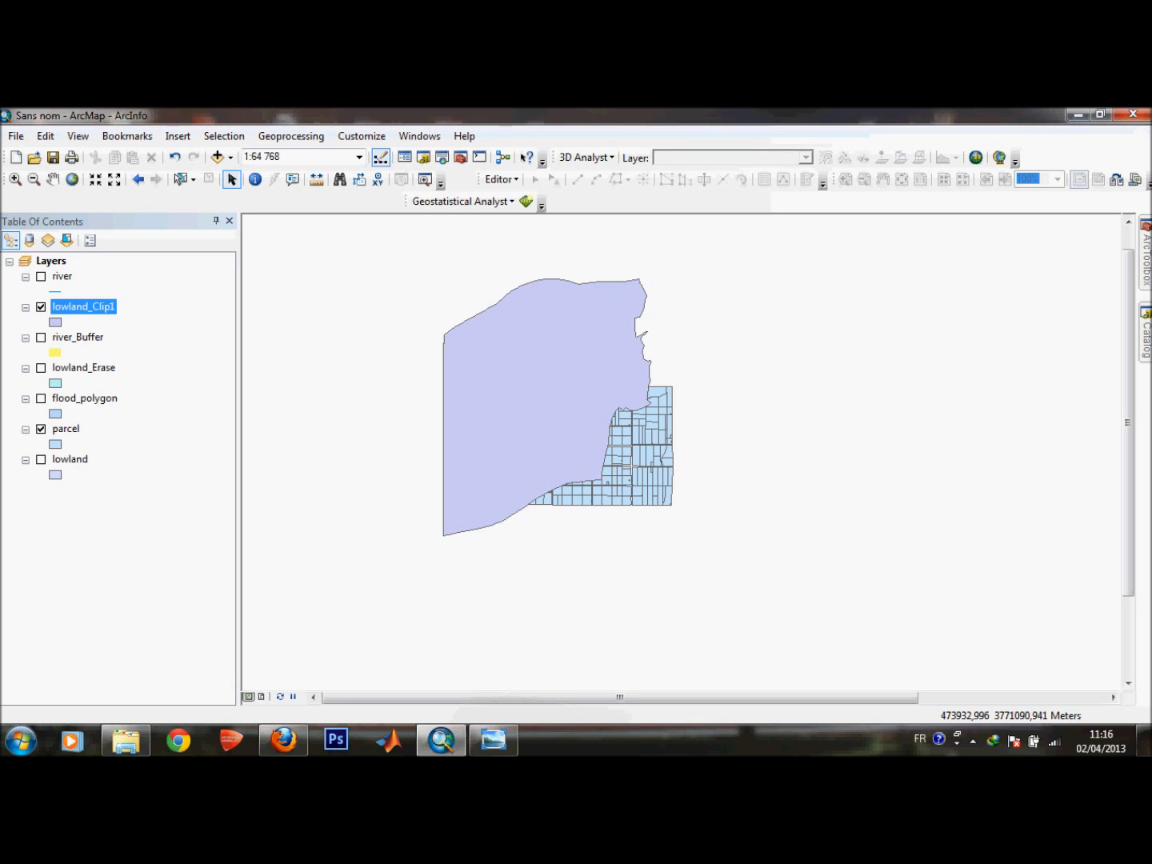
# Hide the lowland_Clip1 layer and zoom in on the parcel layer.
pyautogui.click(41, 307)
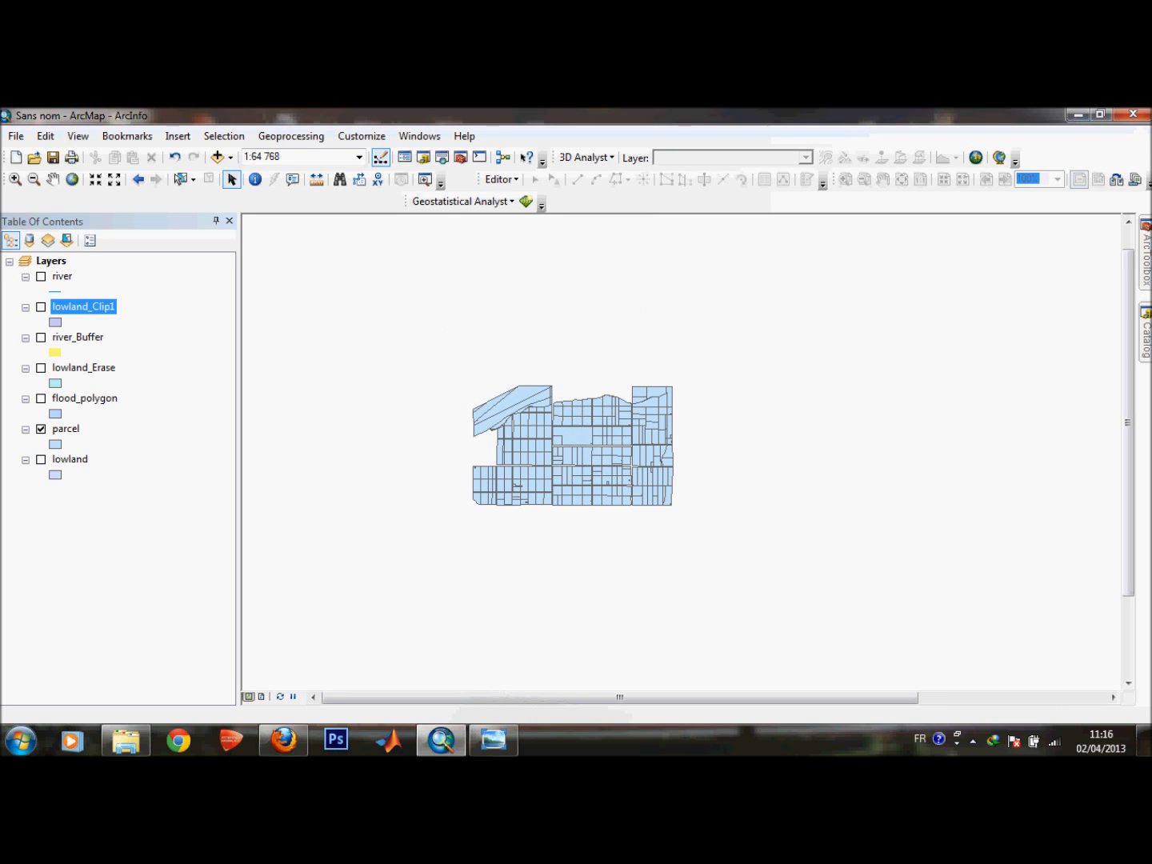
pyautogui.scroll(-2, 656, 436)
pyautogui.scroll(2, 657, 435)
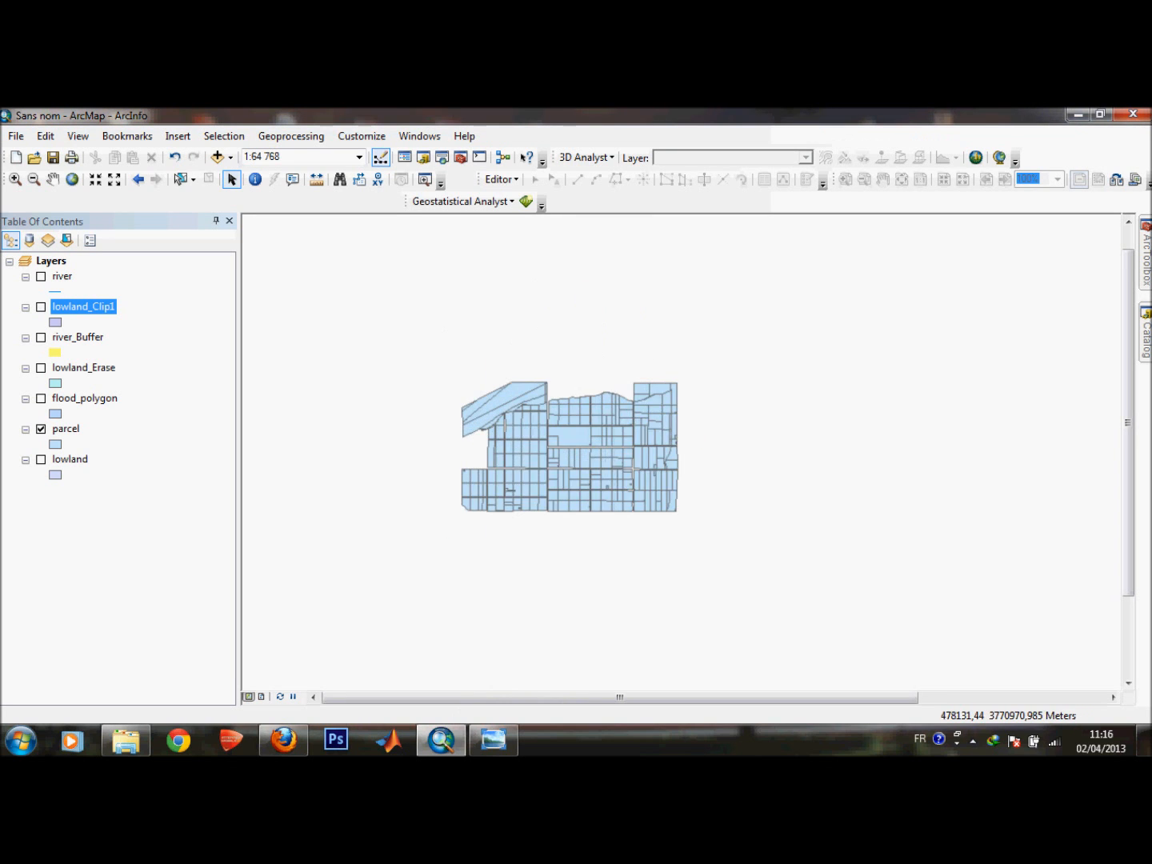
pyautogui.scroll(2, 673, 438)
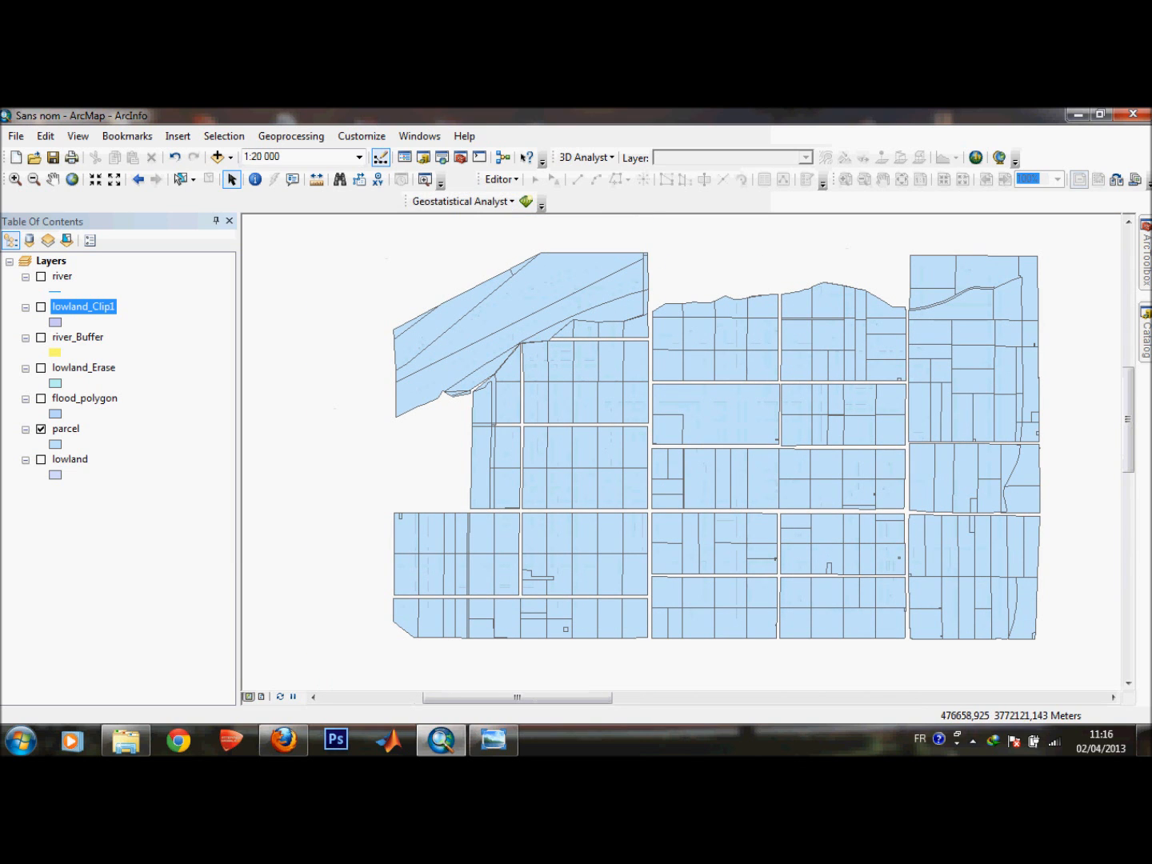
pyautogui.rightClick(80, 306)
pyautogui.rightClick(64, 428)
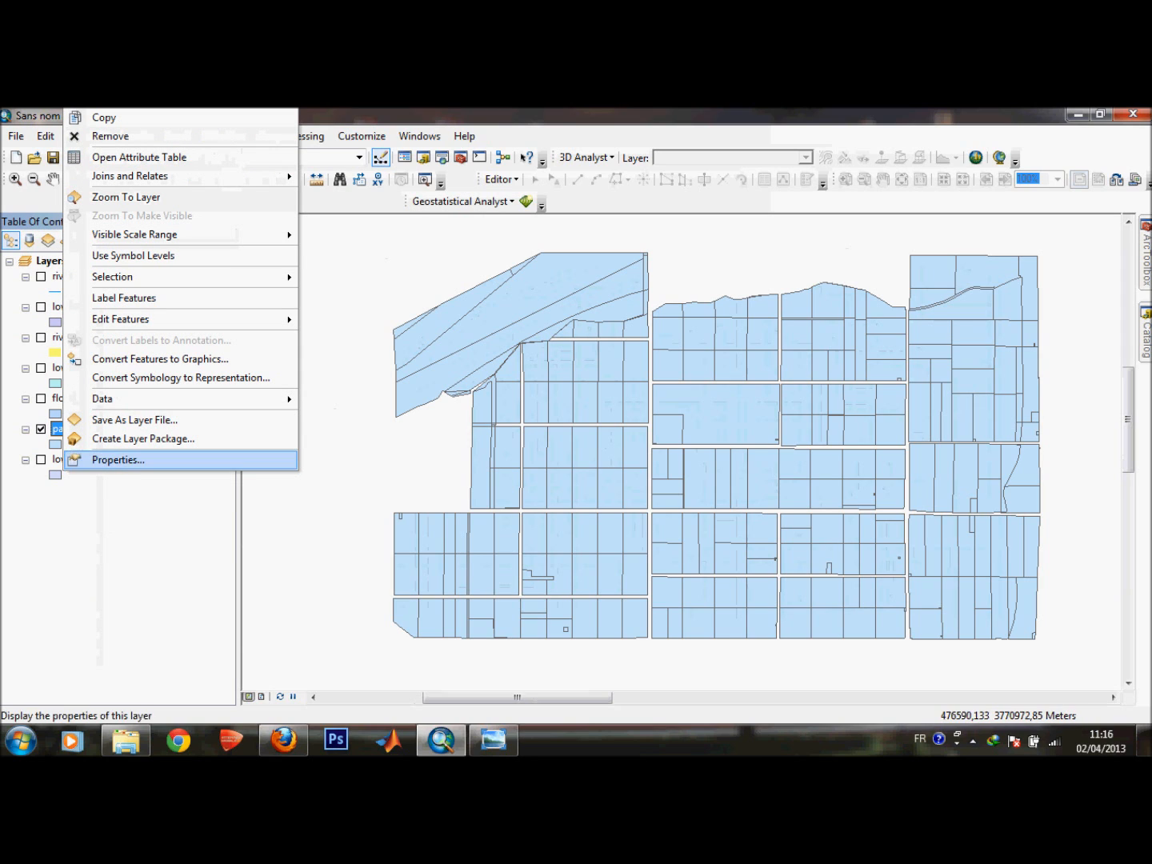
pyautogui.click(118, 460)
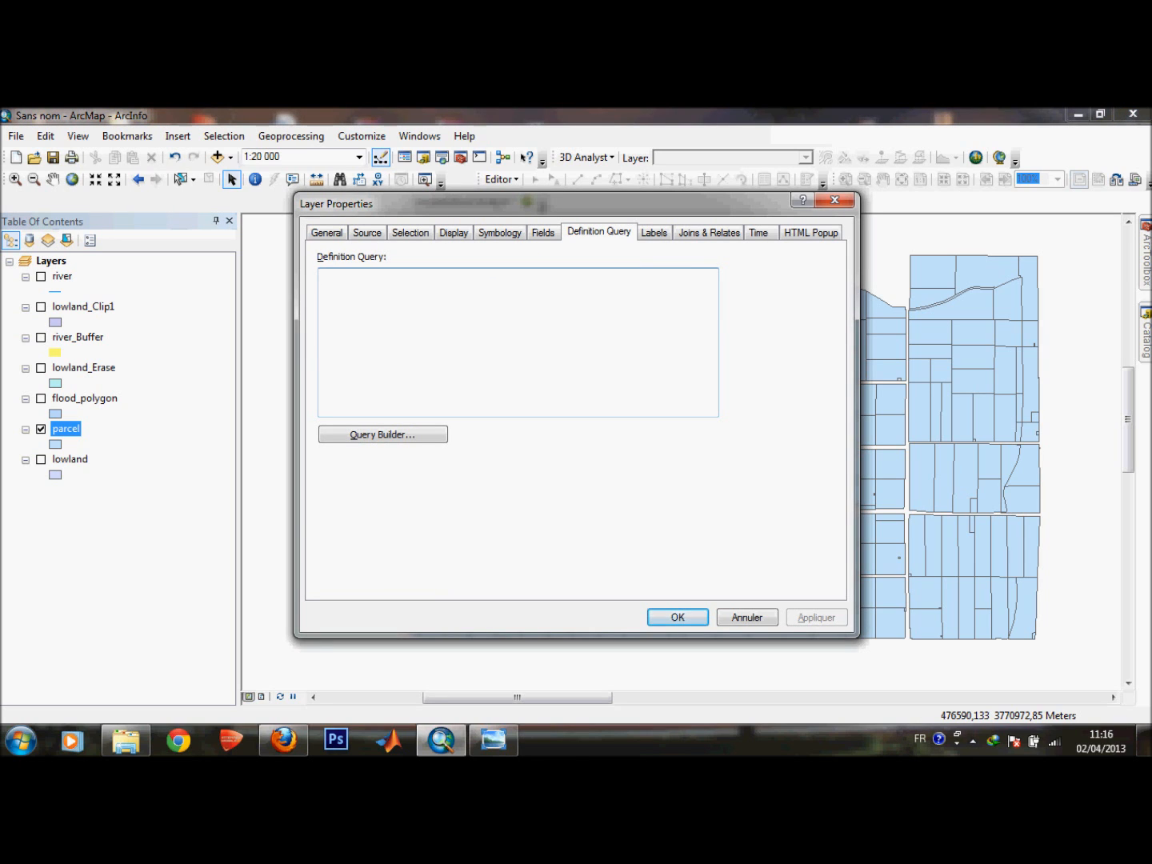
pyautogui.click(834, 201)
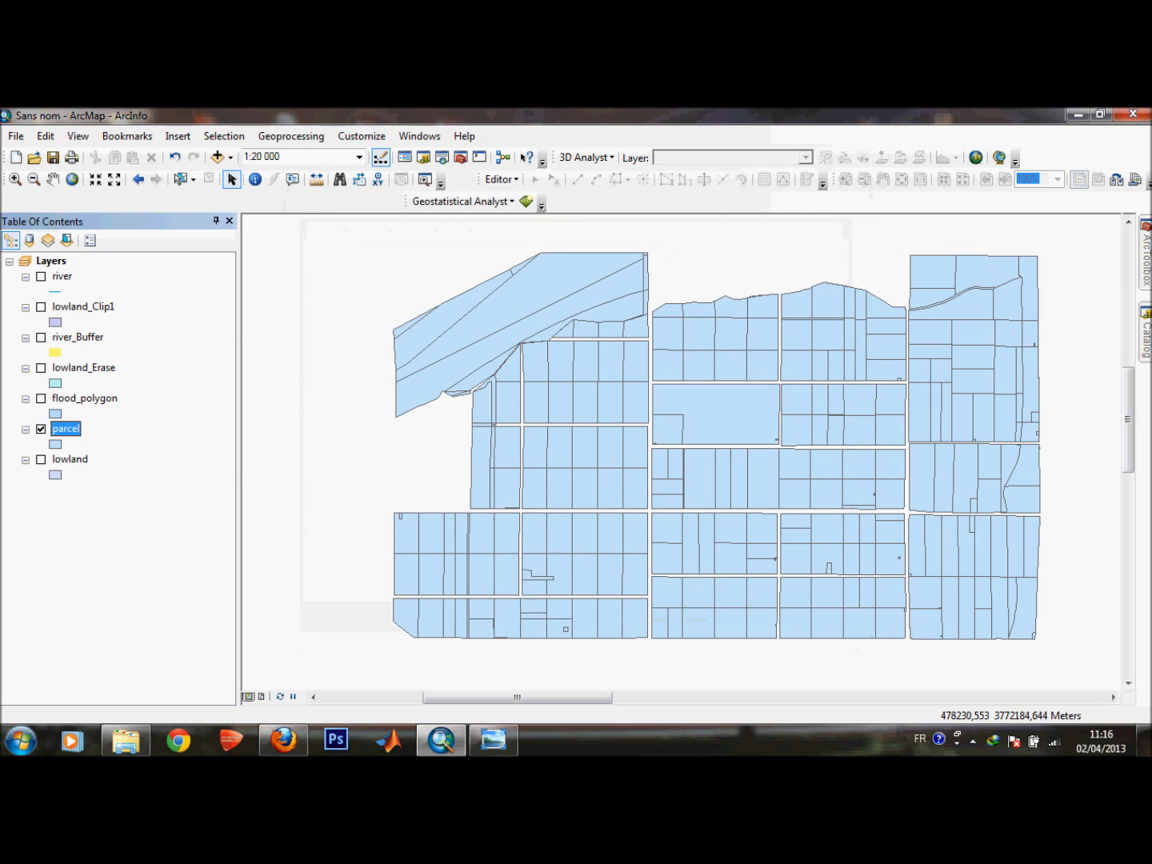
# Open the parcel layer's attribute table and highlight the Descriptio column.
pyautogui.rightClick(68, 429)
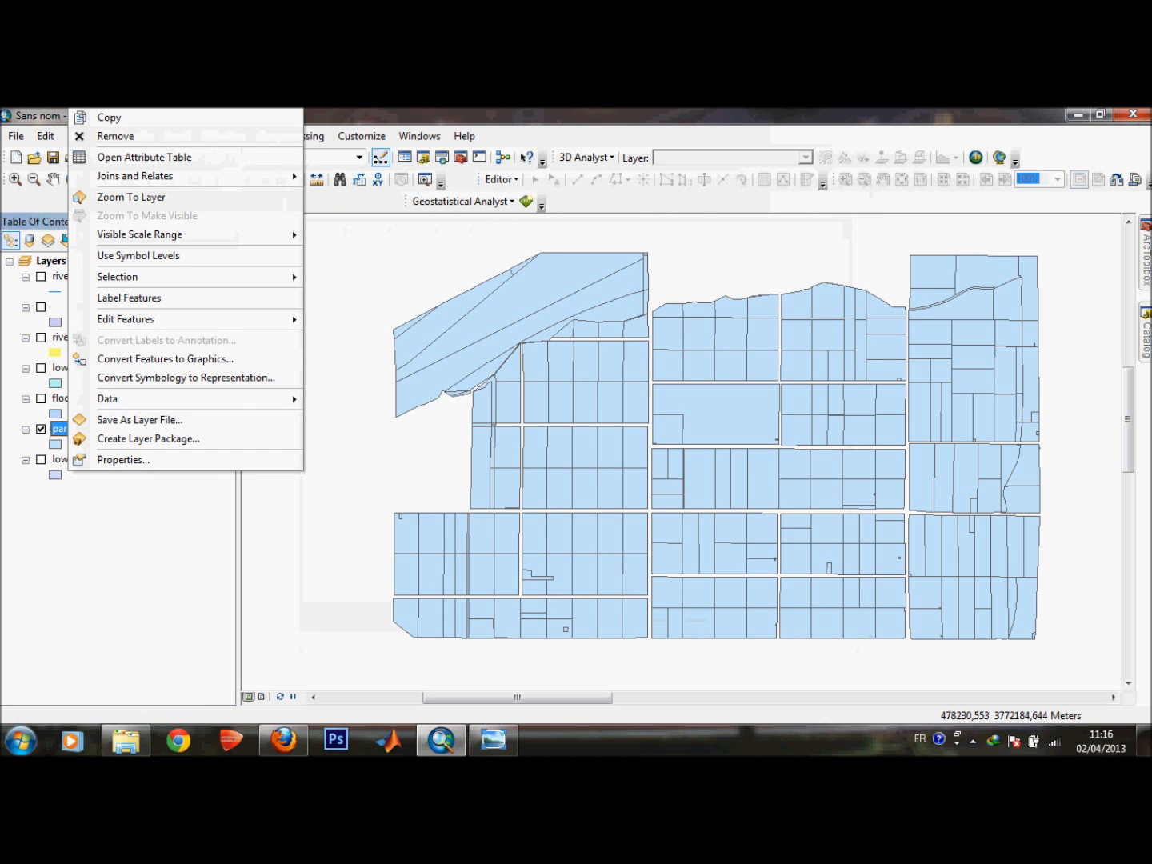
pyautogui.click(145, 157)
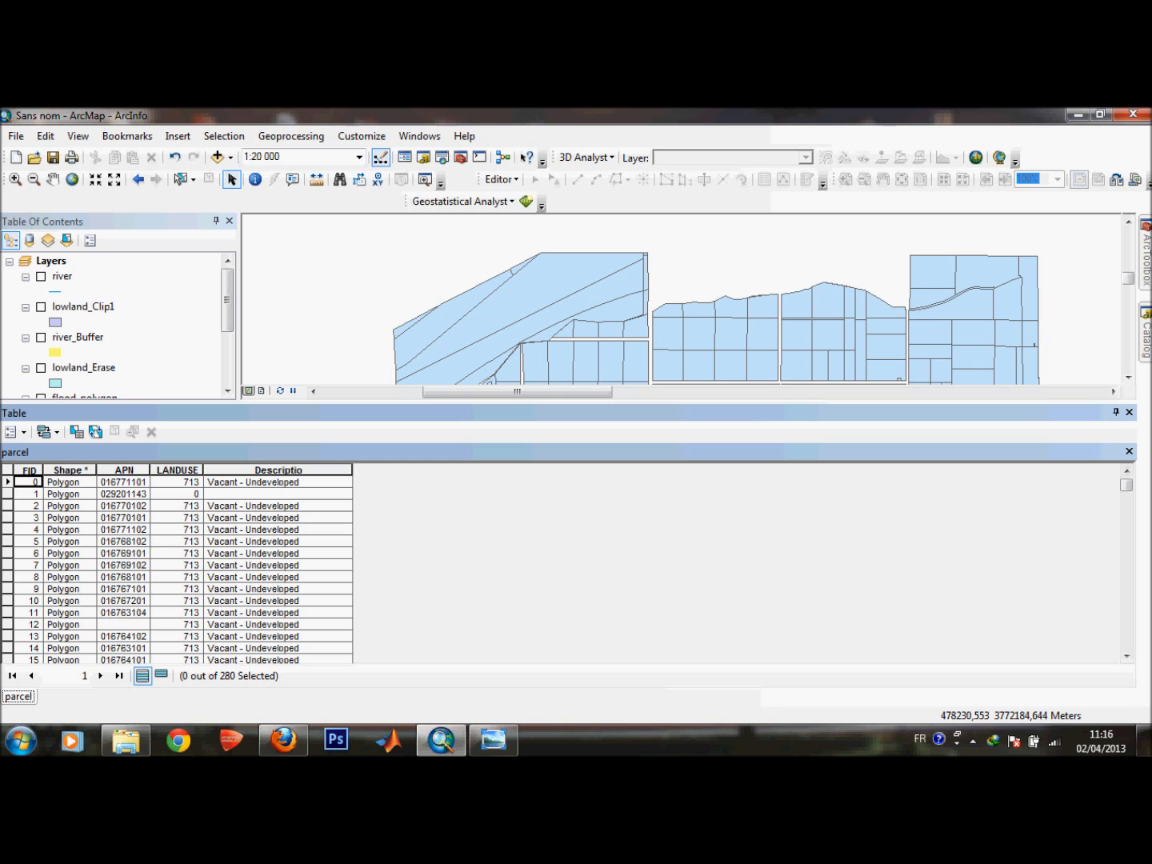
pyautogui.moveTo(1126, 485)
pyautogui.mouseDown()
pyautogui.moveTo(1126, 635)
pyautogui.moveTo(1126, 483)
pyautogui.mouseUp()
pyautogui.moveTo(1126, 486)
pyautogui.mouseDown()
pyautogui.moveTo(1127, 641)
pyautogui.moveTo(1126, 485)
pyautogui.mouseUp()
pyautogui.click(277, 471)
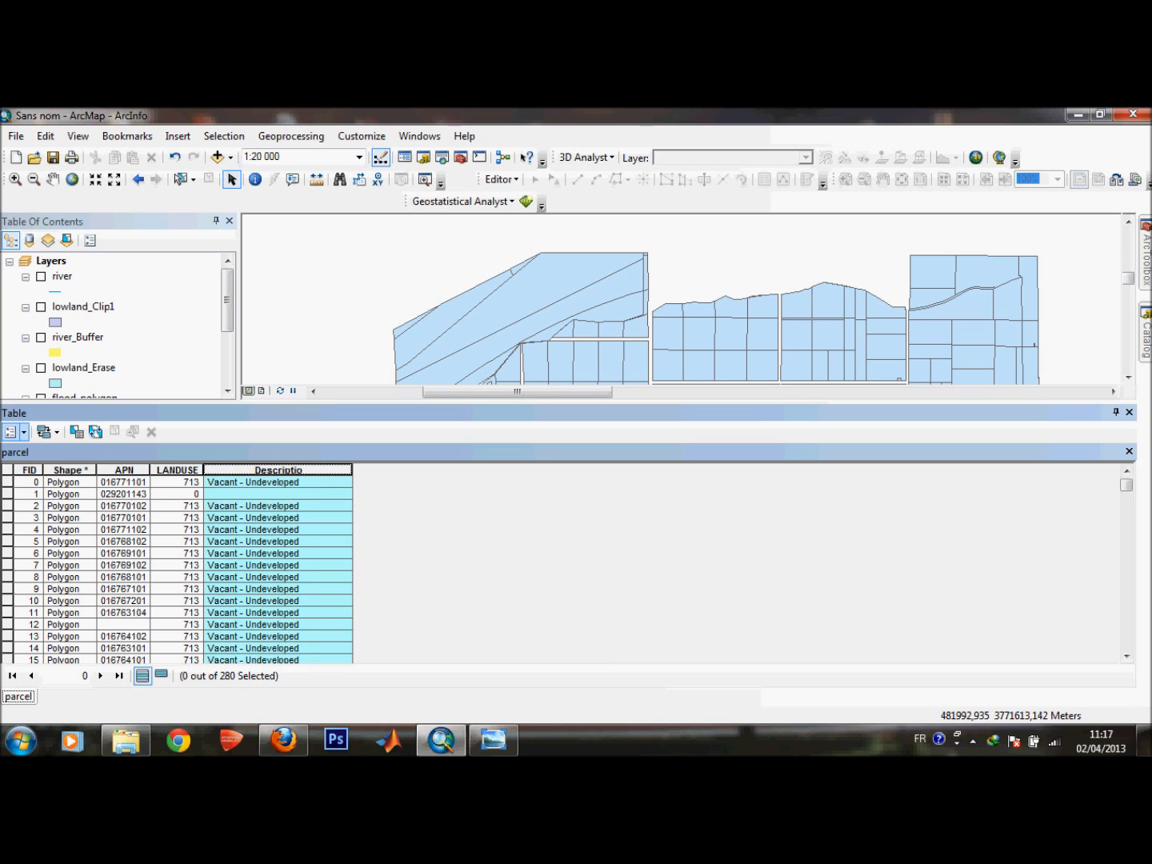
# Open Select By Attributes on the parcel table and build the expression "Descriptio" LIKE 'Vacant - Cleared'.
pyautogui.click(10, 432)
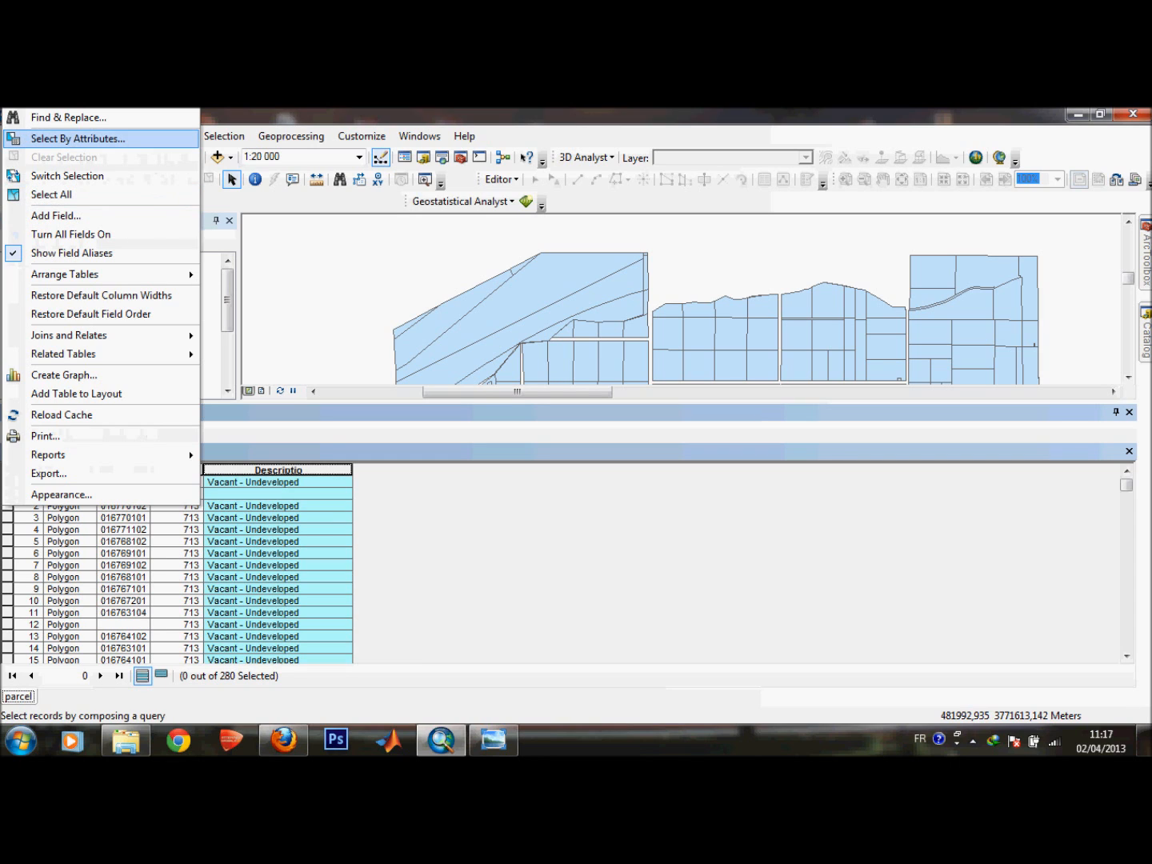
pyautogui.click(72, 139)
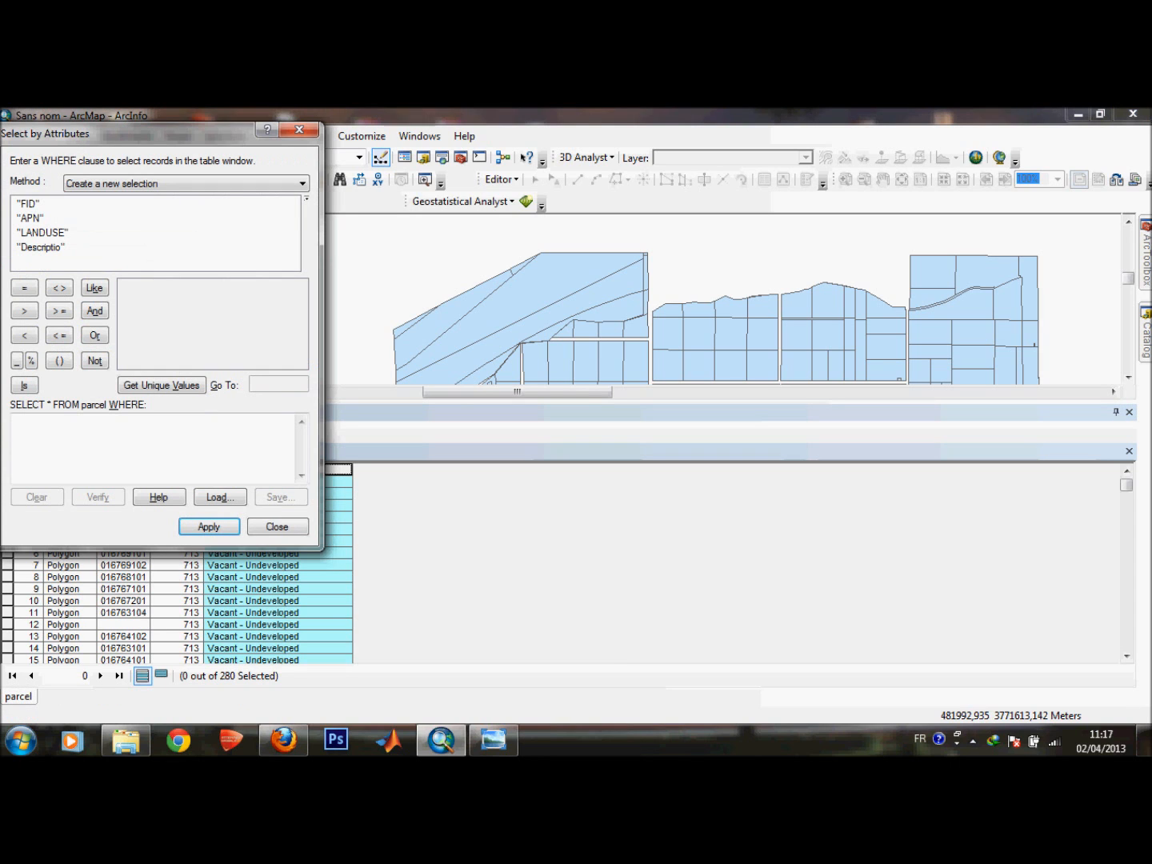
pyautogui.doubleClick(40, 248)
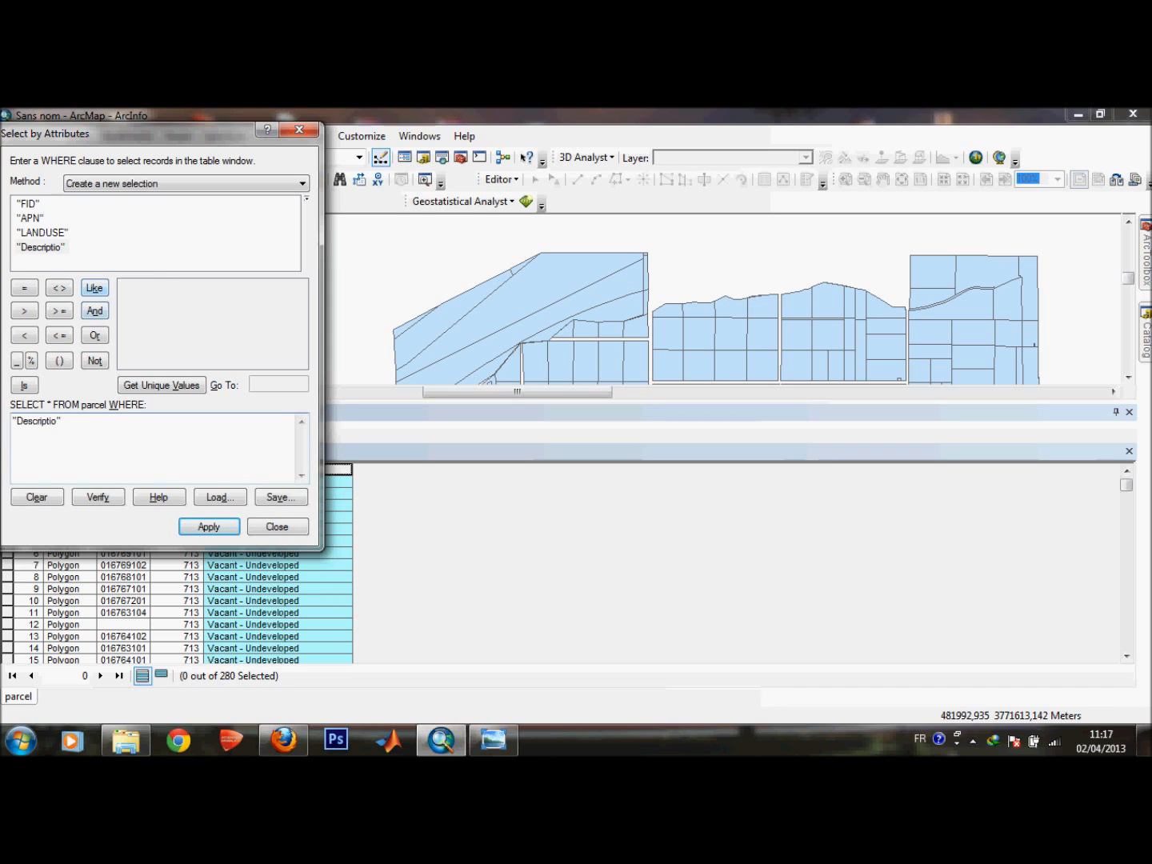
pyautogui.click(94, 288)
pyautogui.click(162, 384)
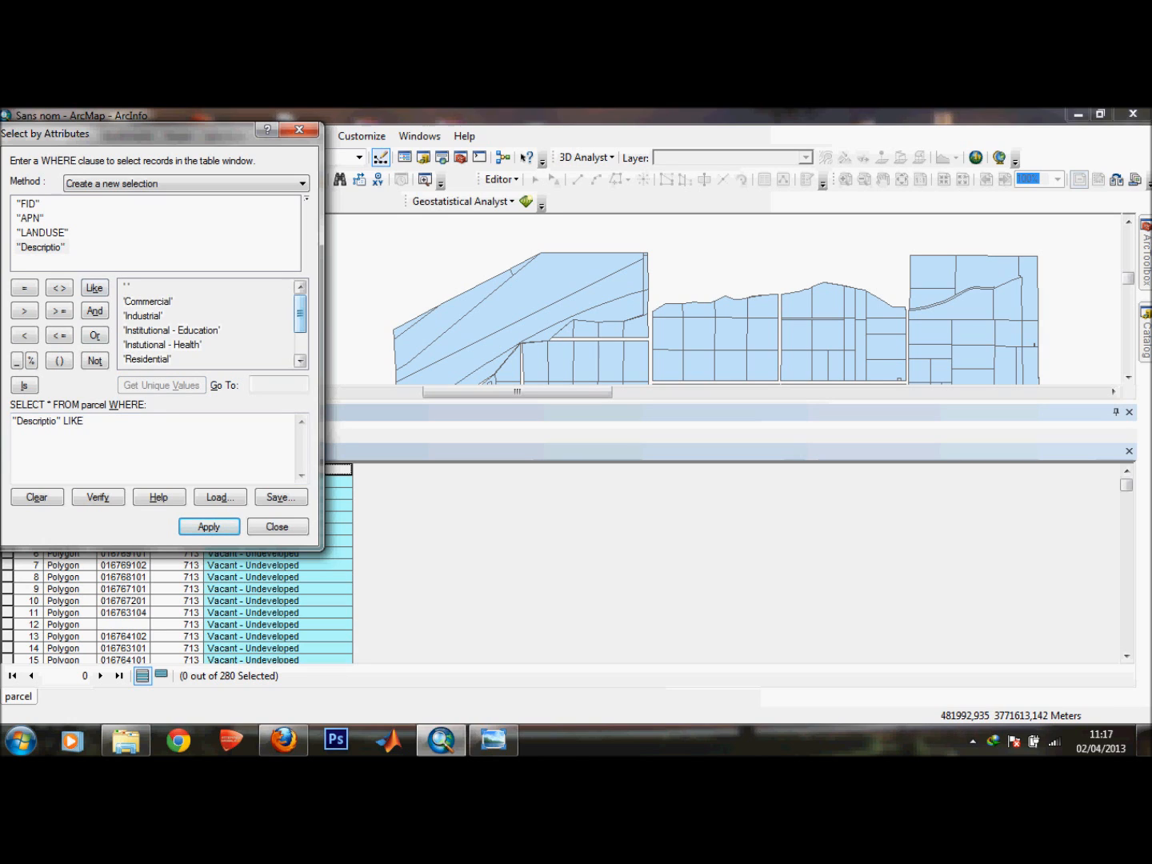
pyautogui.moveTo(300, 313); pyautogui.dragTo(300, 335)
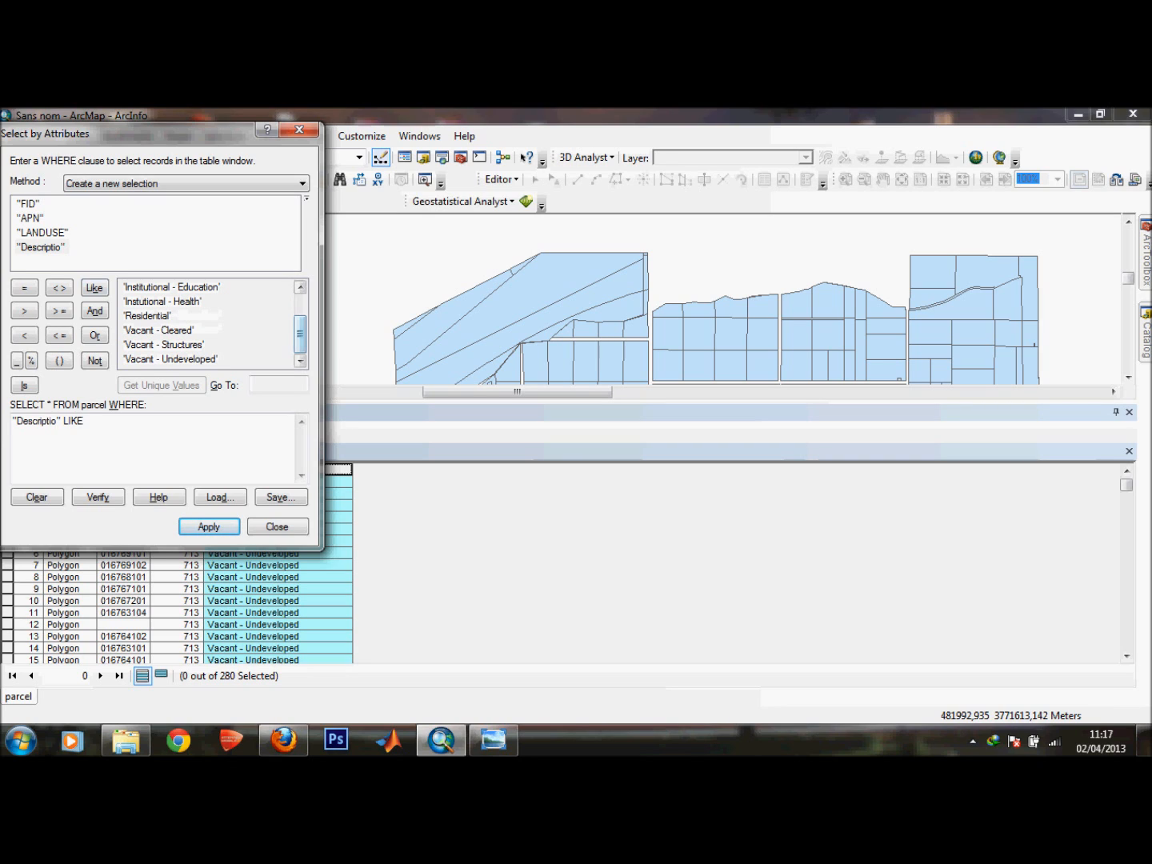
pyautogui.moveTo(299, 334)
pyautogui.mouseDown()
pyautogui.moveTo(299, 314)
pyautogui.moveTo(299, 333)
pyautogui.mouseUp()
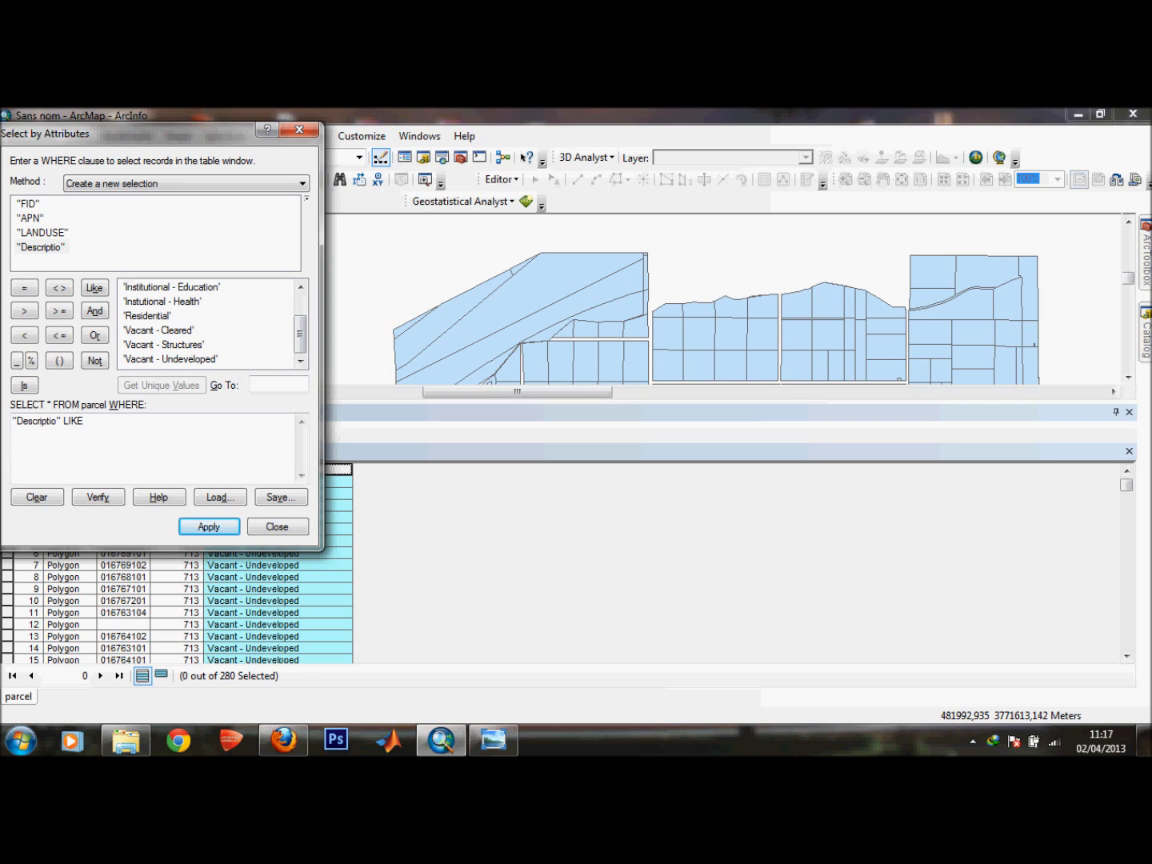
pyautogui.doubleClick(159, 329)
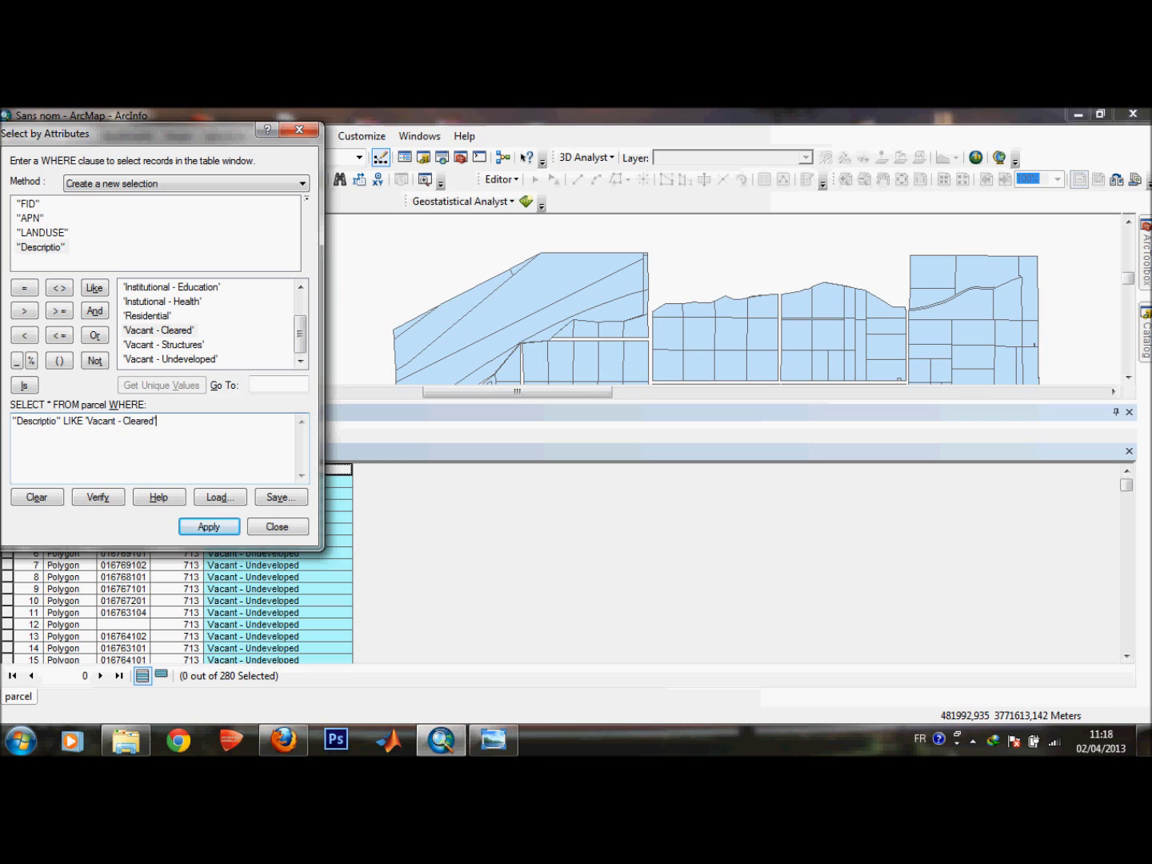
pyautogui.moveTo(299, 335); pyautogui.dragTo(299, 310)
# Consult the next page of the statement in the photo viewer listing the available data.
pyautogui.click(494, 739)
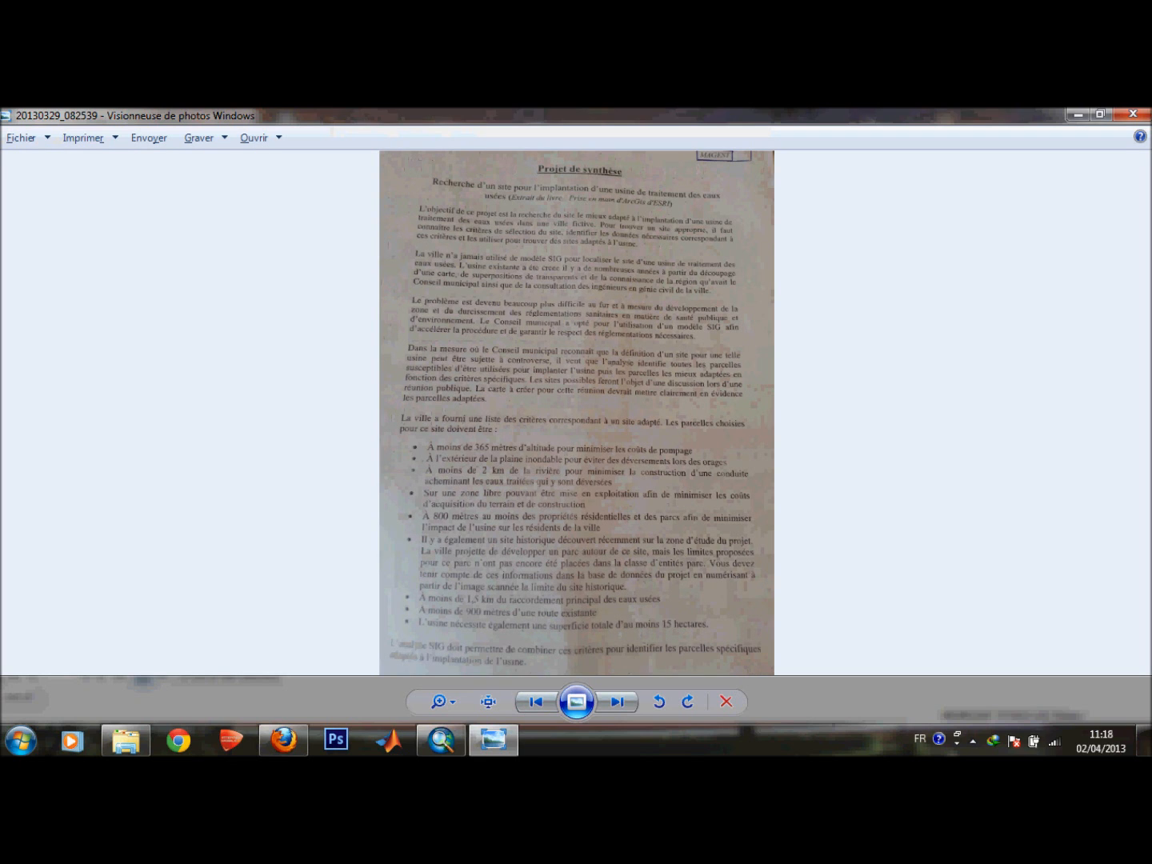
pyautogui.click(616, 702)
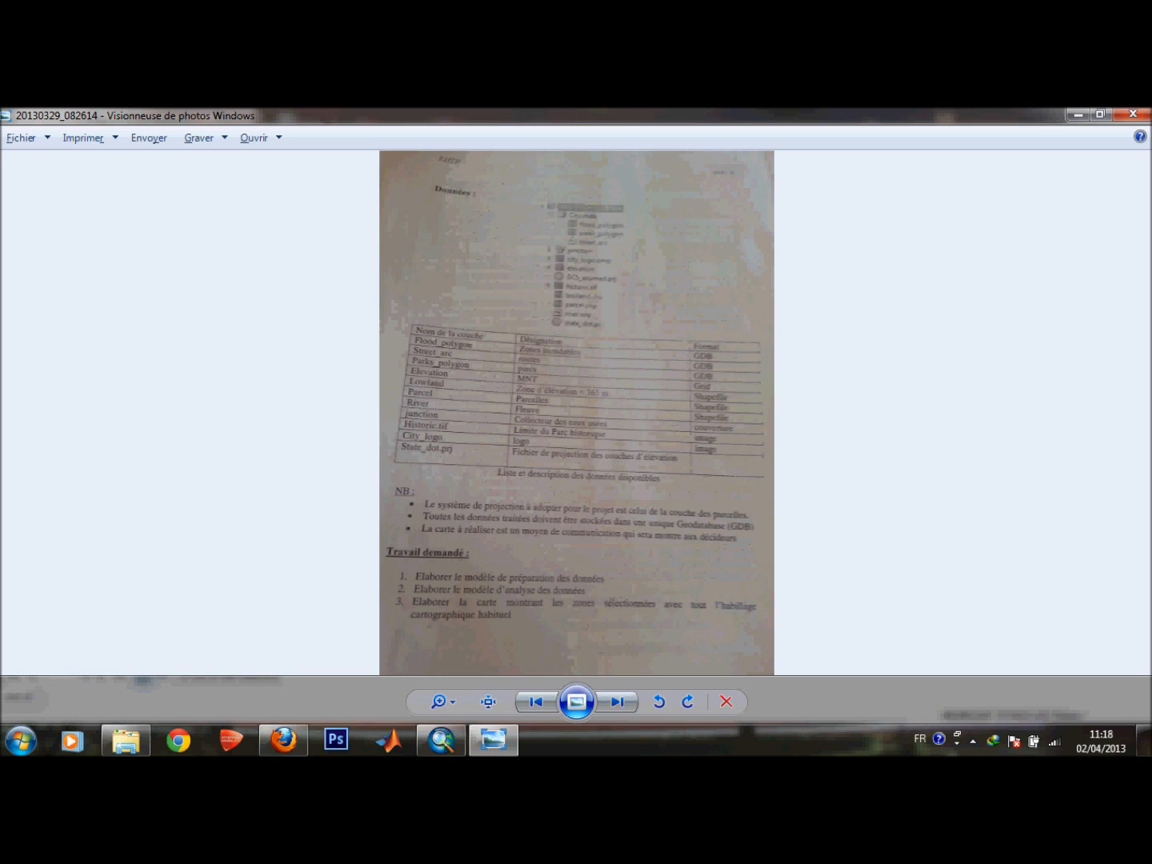
pyautogui.click(1076, 115)
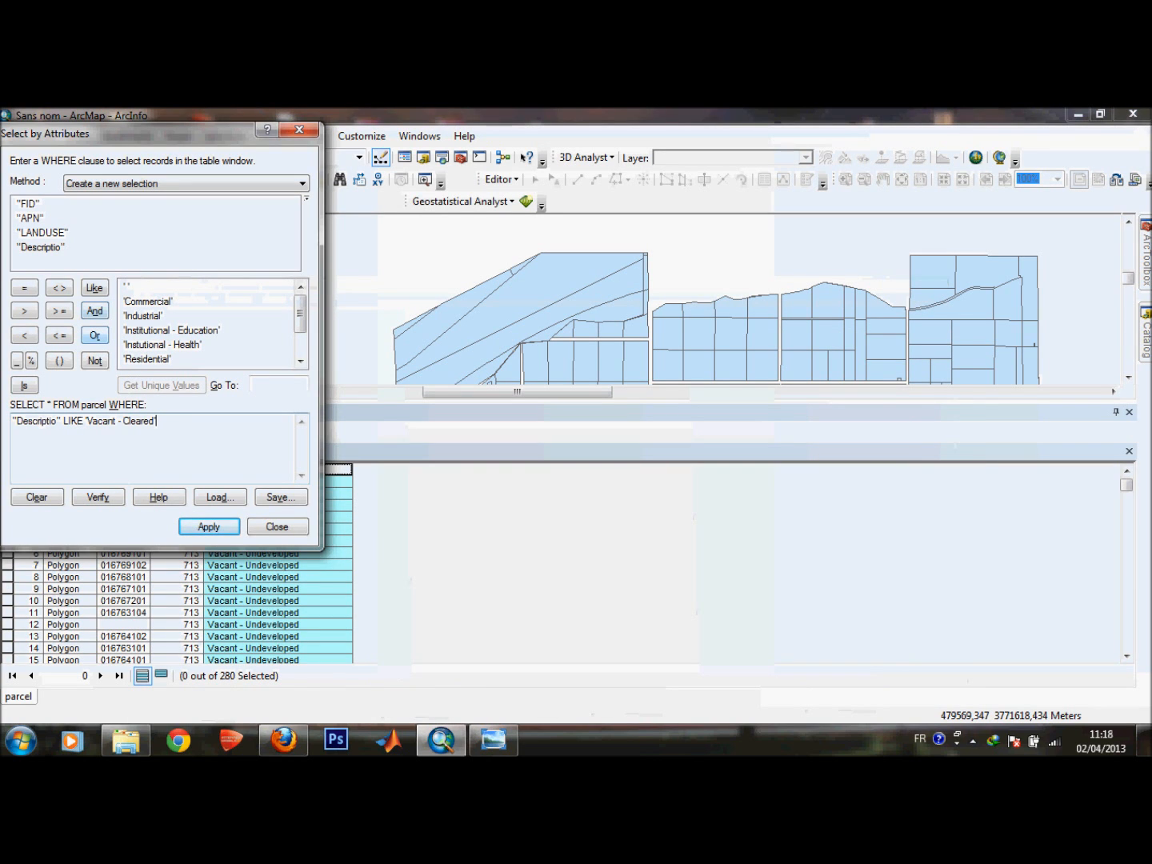
# Extend the query with OR "Descriptio" LIKE 'Vacant - Structures' OR "Descriptio" = 'Vacant - Undeveloped', then apply it and close.
pyautogui.click(95, 334)
pyautogui.doubleClick(39, 248)
pyautogui.click(95, 288)
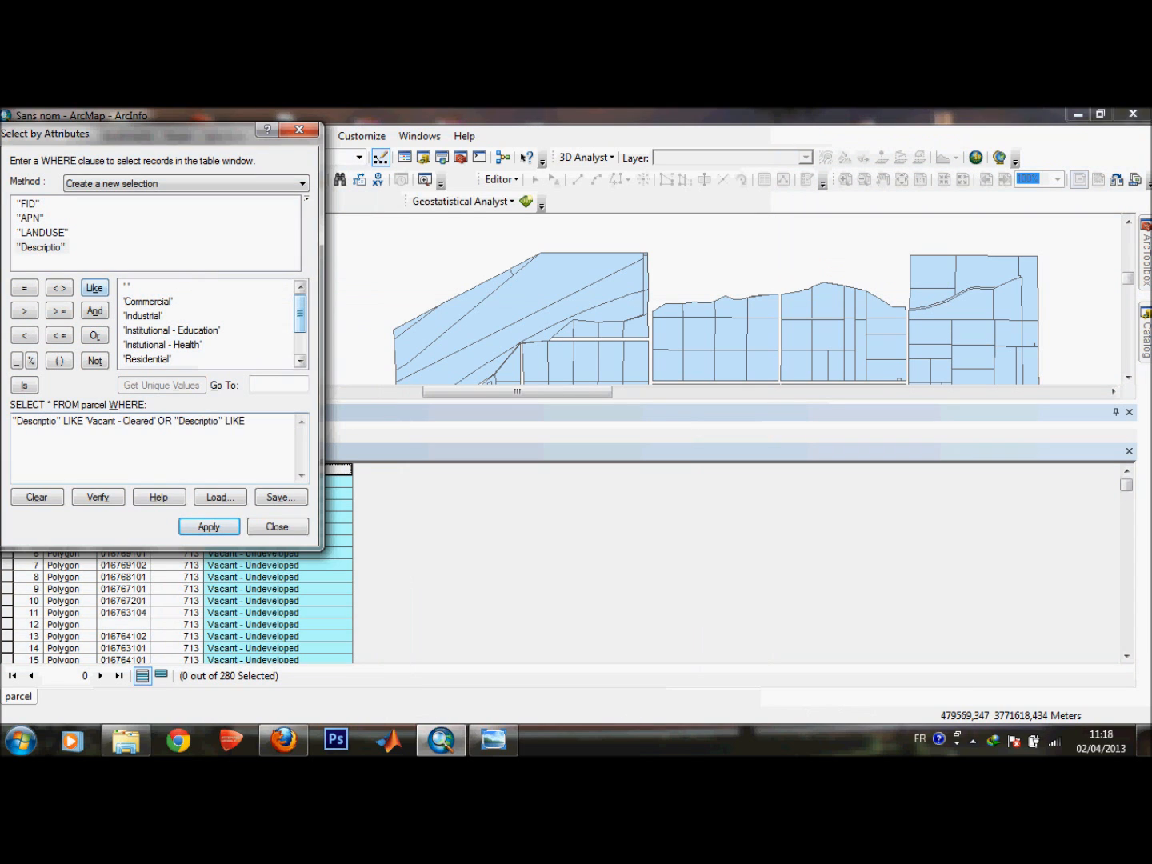
pyautogui.scroll(-1, 208, 322)
pyautogui.doubleClick(164, 344)
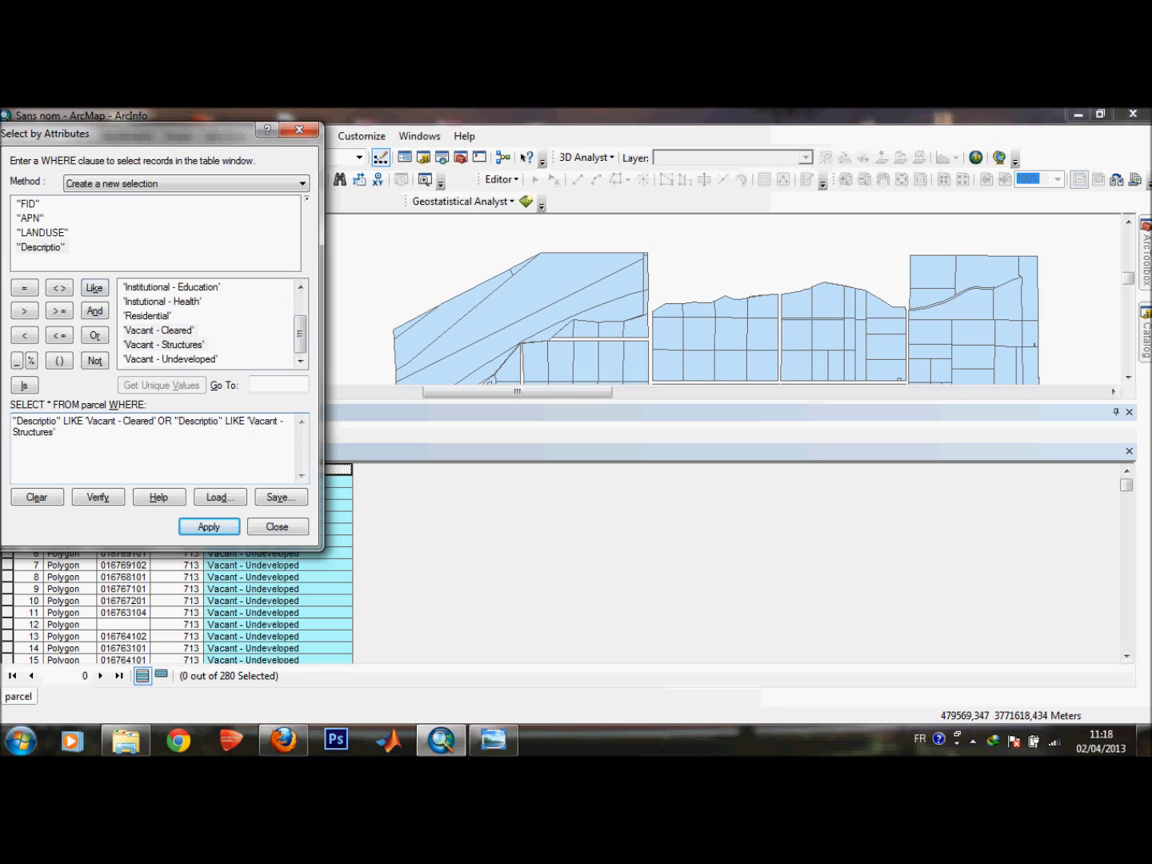
pyautogui.click(94, 335)
pyautogui.doubleClick(39, 248)
pyautogui.click(25, 287)
pyautogui.doubleClick(171, 359)
pyautogui.click(209, 527)
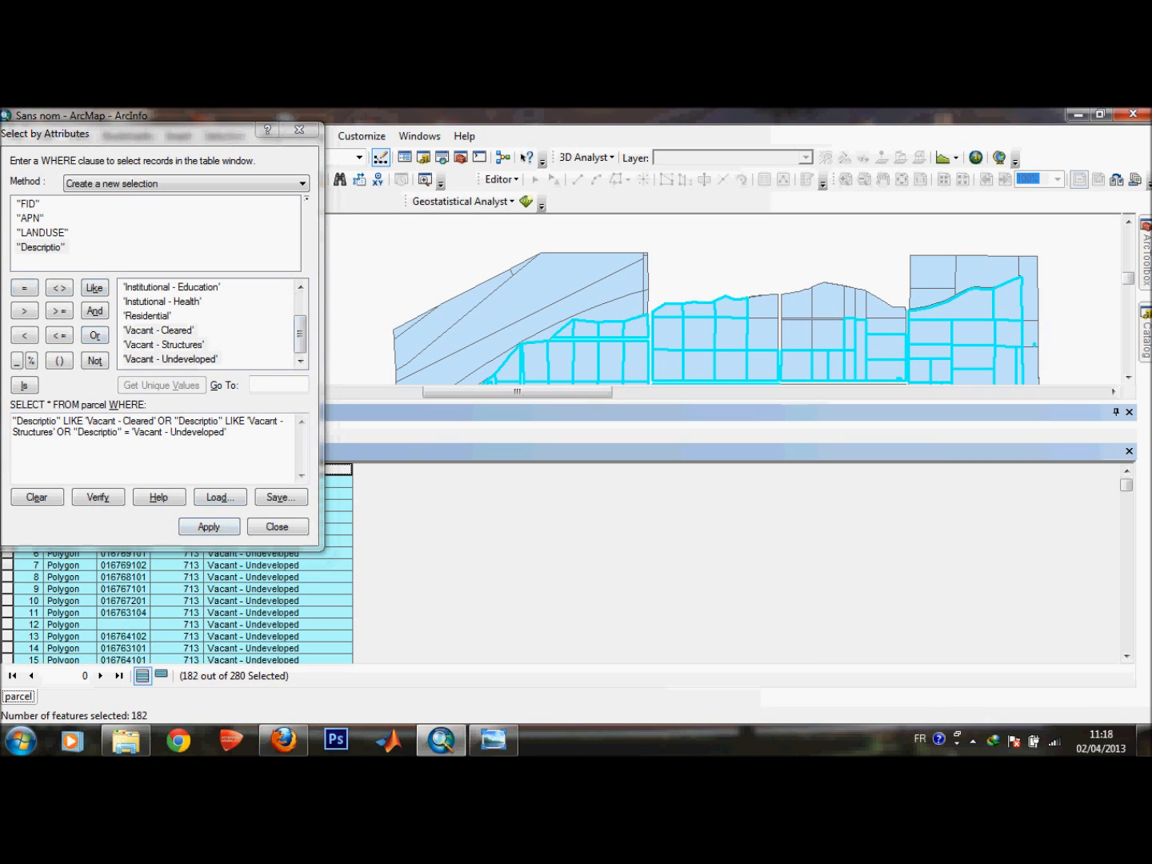
pyautogui.click(276, 526)
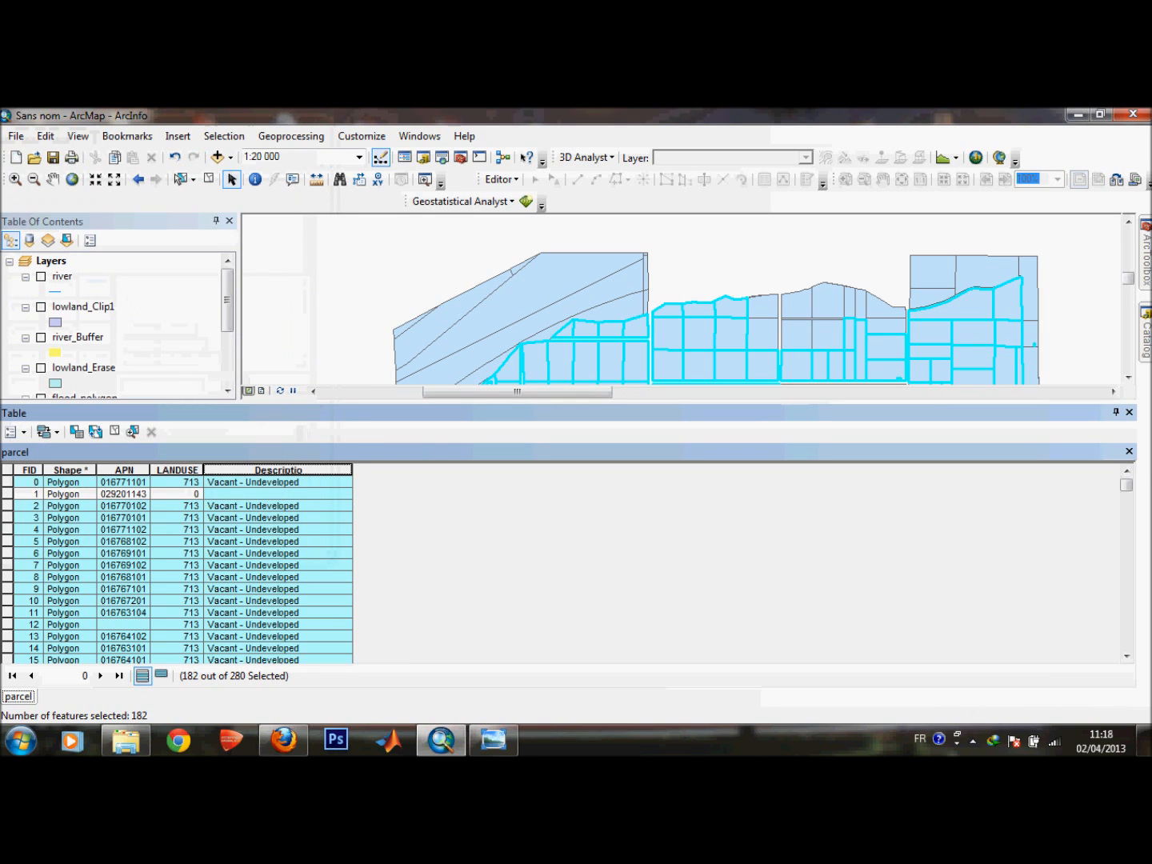
# Clear the parcel selection and reapply the same vacant-parcel query through Select By Attributes.
pyautogui.moveTo(1126, 485); pyautogui.dragTo(1126, 640)
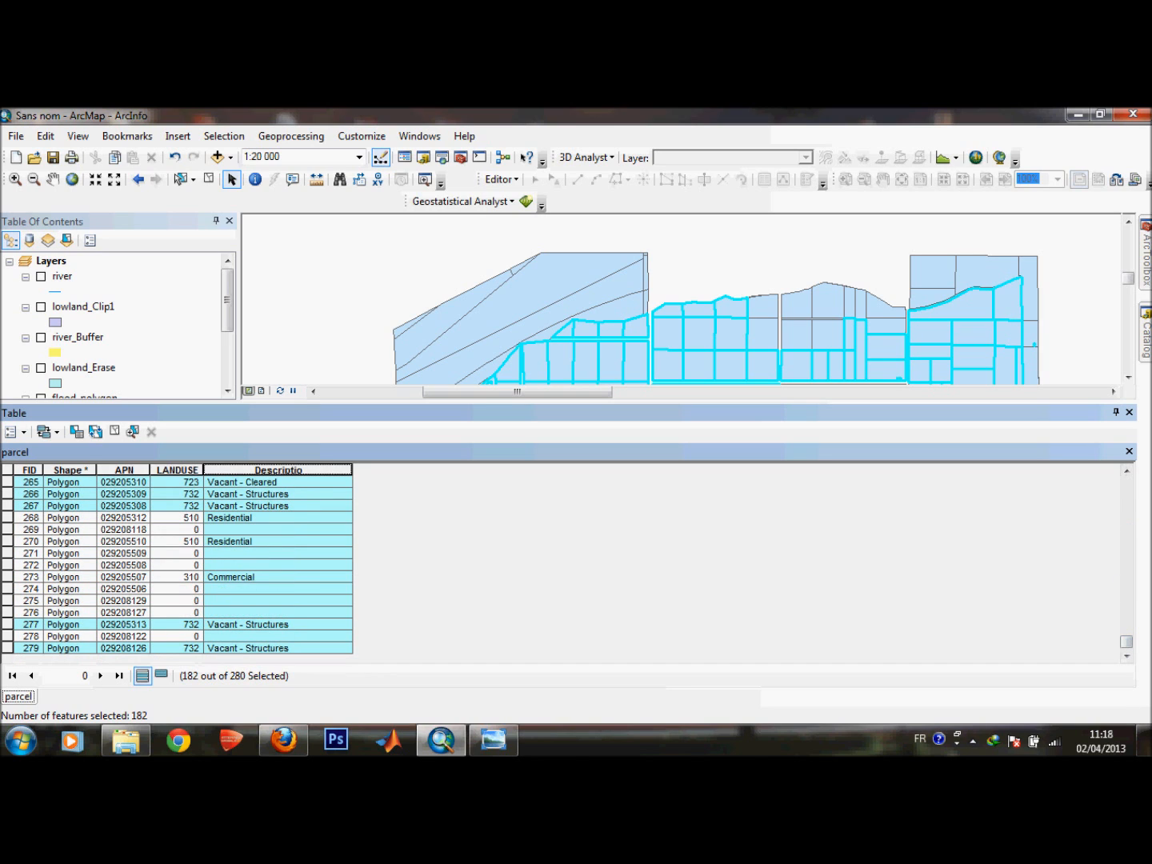
pyautogui.click(114, 430)
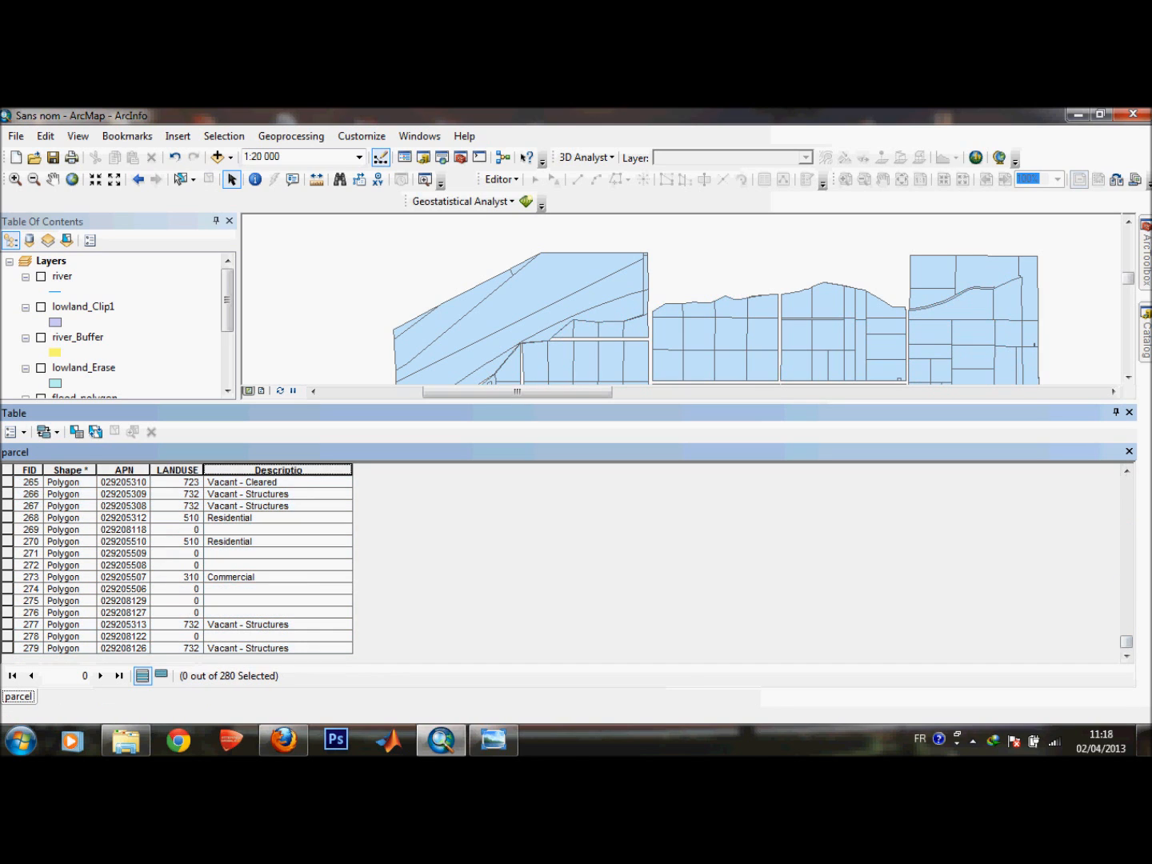
pyautogui.click(13, 432)
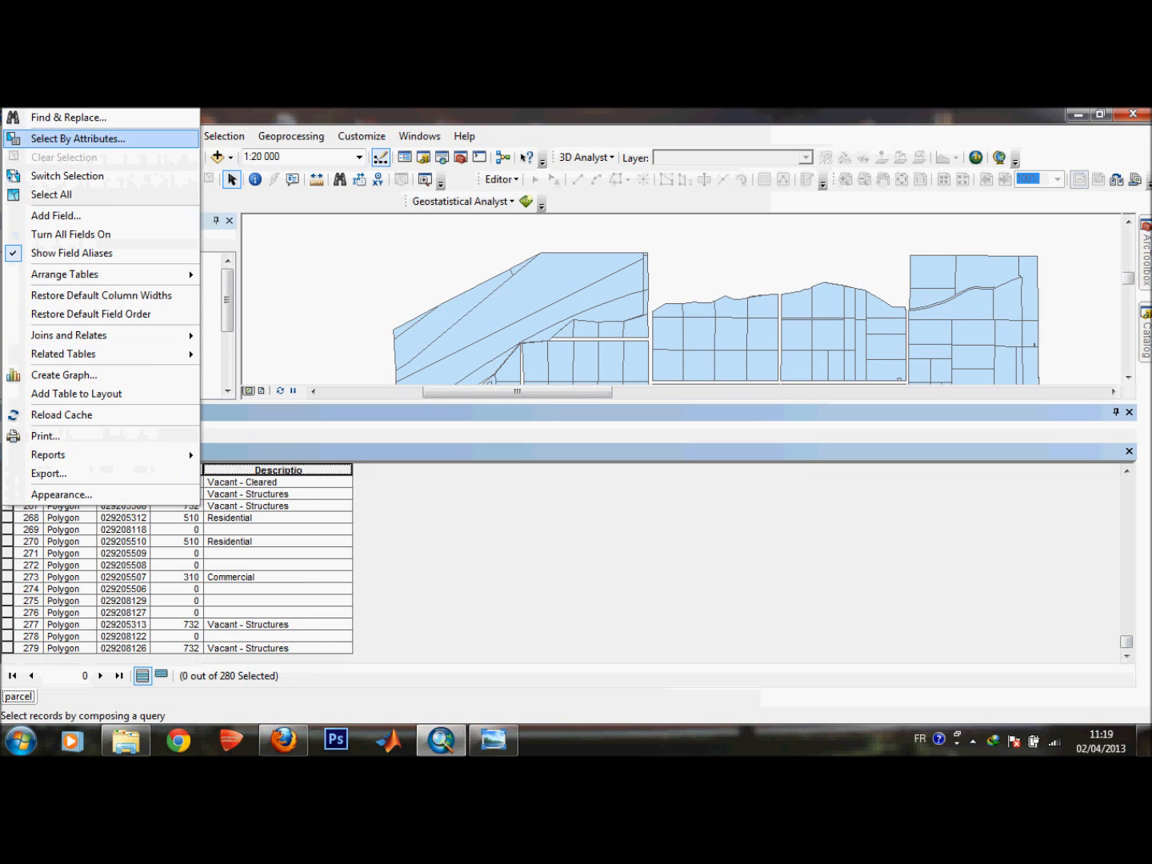
pyautogui.click(77, 139)
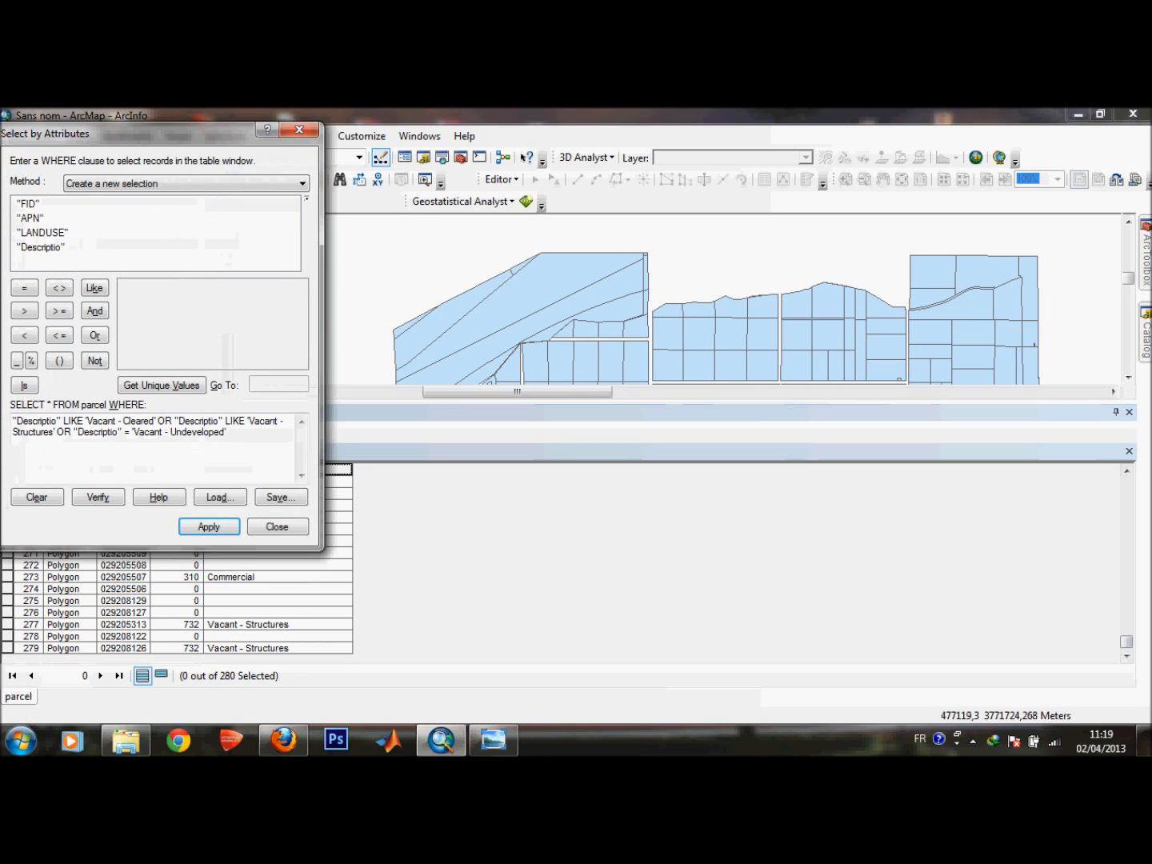
pyautogui.hotkey('ctrl', 'x')
pyautogui.hotkey('ctrl', 'v')
pyautogui.click(209, 527)
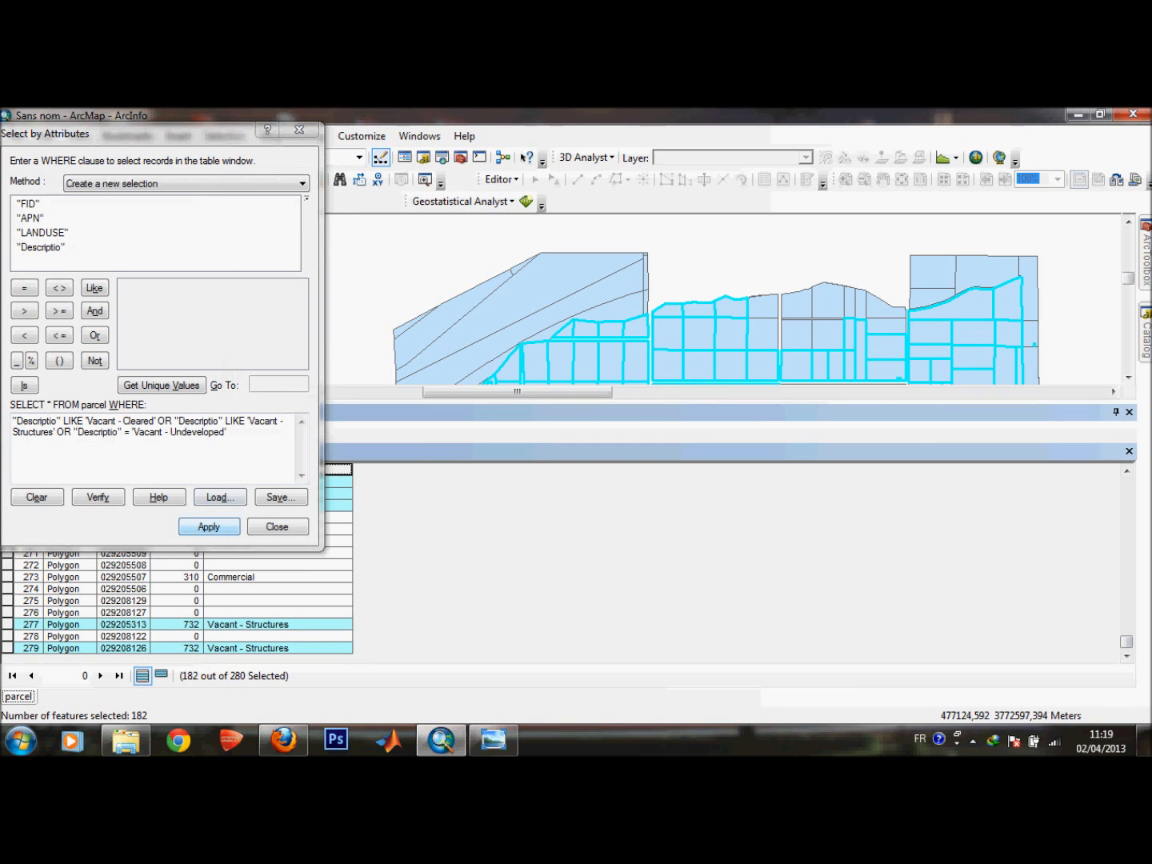
pyautogui.click(277, 526)
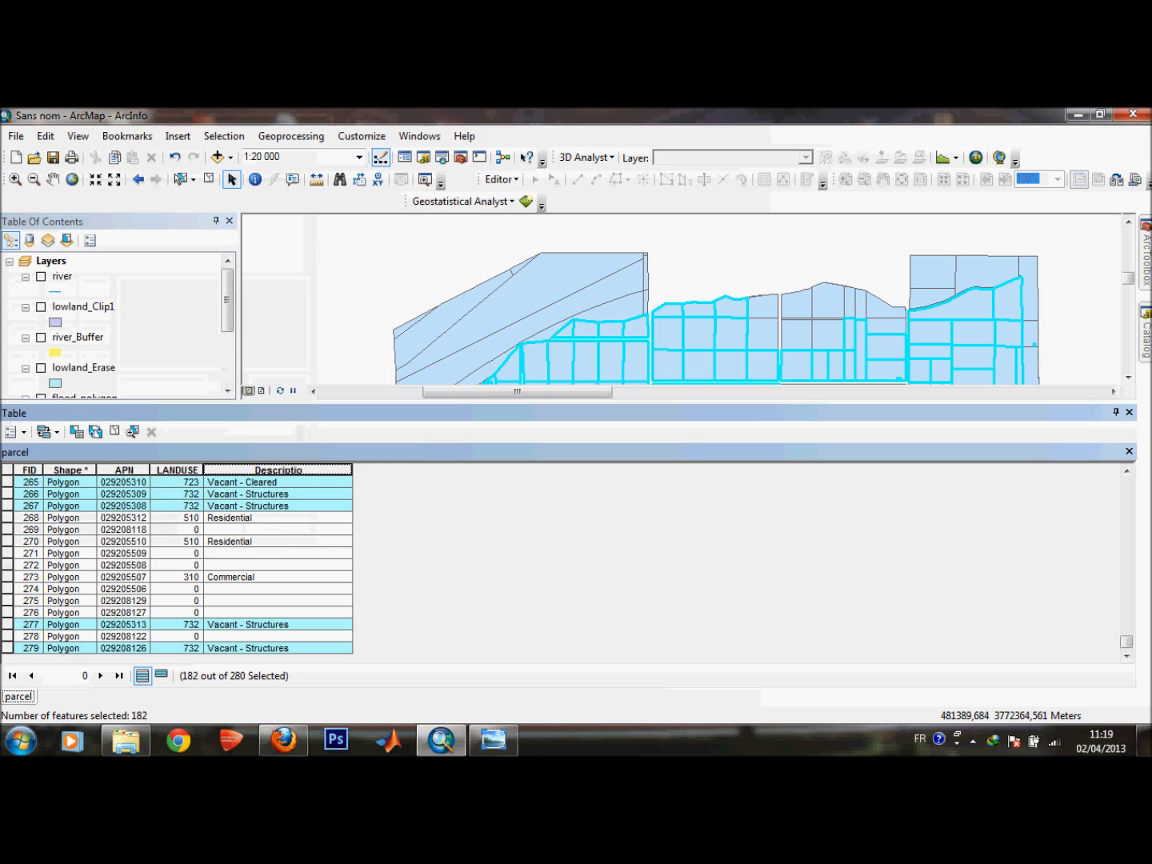
# Create a new layer from the selected parcel features and select it in the table of contents.
pyautogui.moveTo(1008, 403); pyautogui.dragTo(1007, 572)
pyautogui.moveTo(1127, 350)
pyautogui.mouseDown()
pyautogui.moveTo(1127, 379)
pyautogui.moveTo(1128, 345)
pyautogui.moveTo(1127, 363)
pyautogui.mouseUp()
pyautogui.rightClick(64, 427)
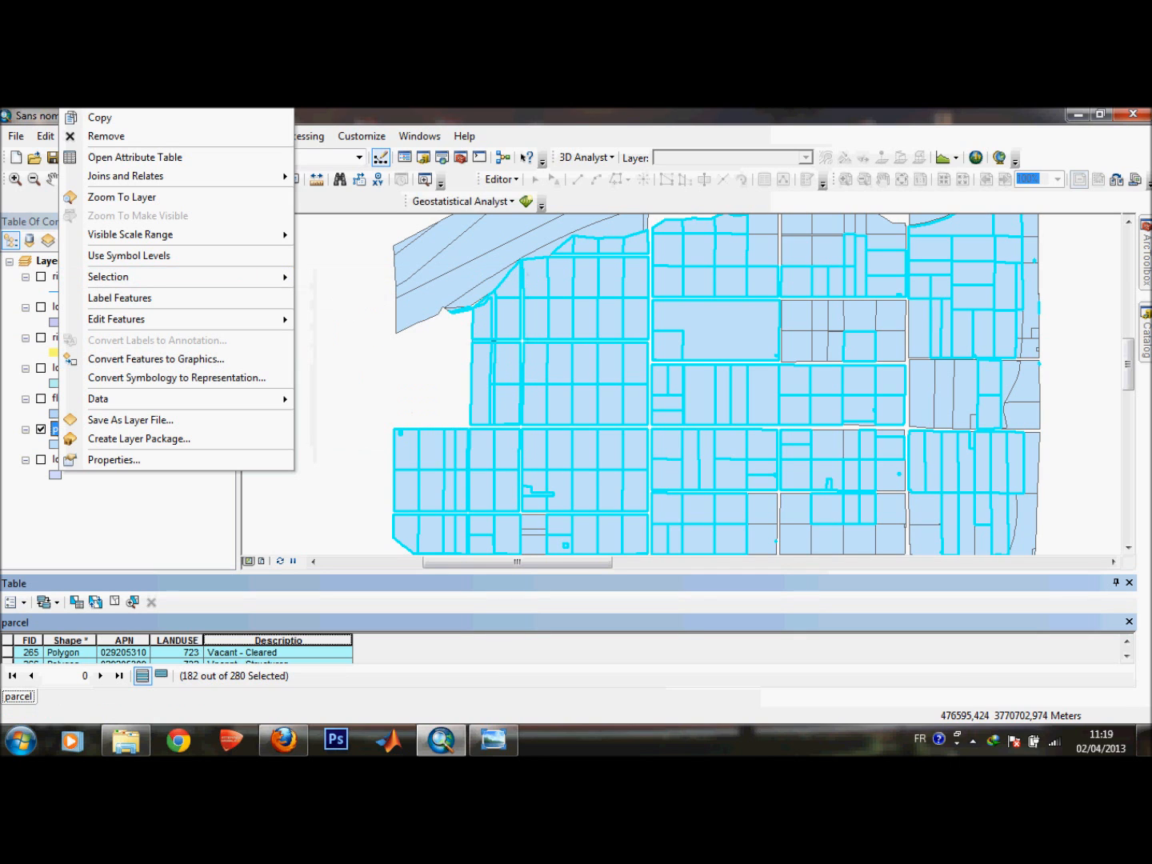
pyautogui.moveTo(107, 276)
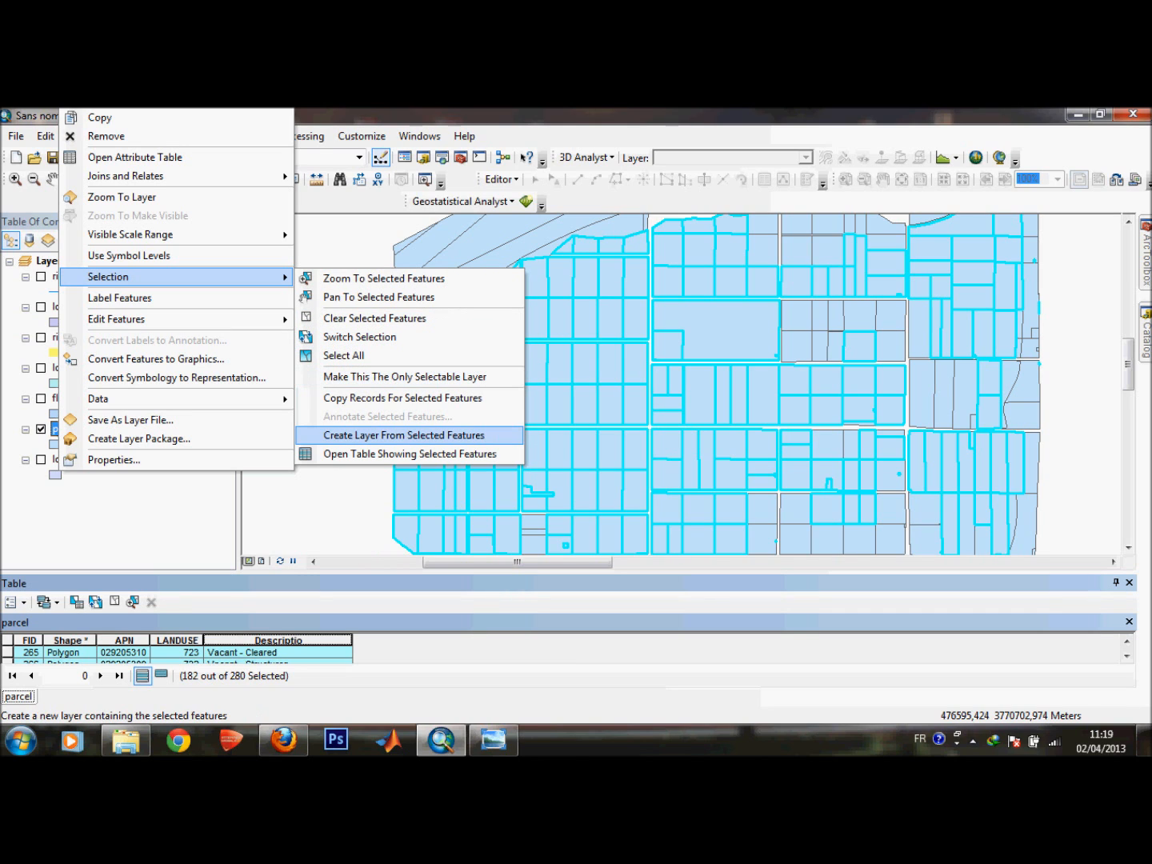
pyautogui.click(404, 434)
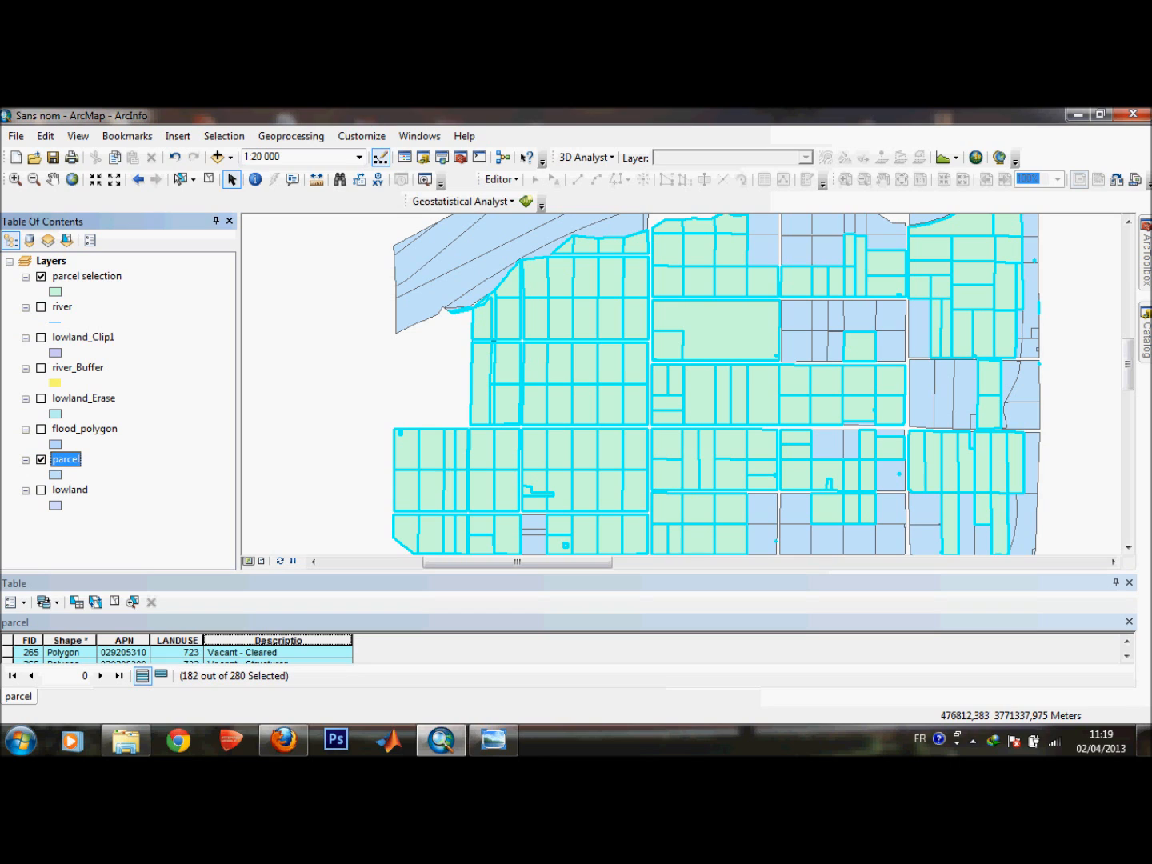
pyautogui.click(86, 278)
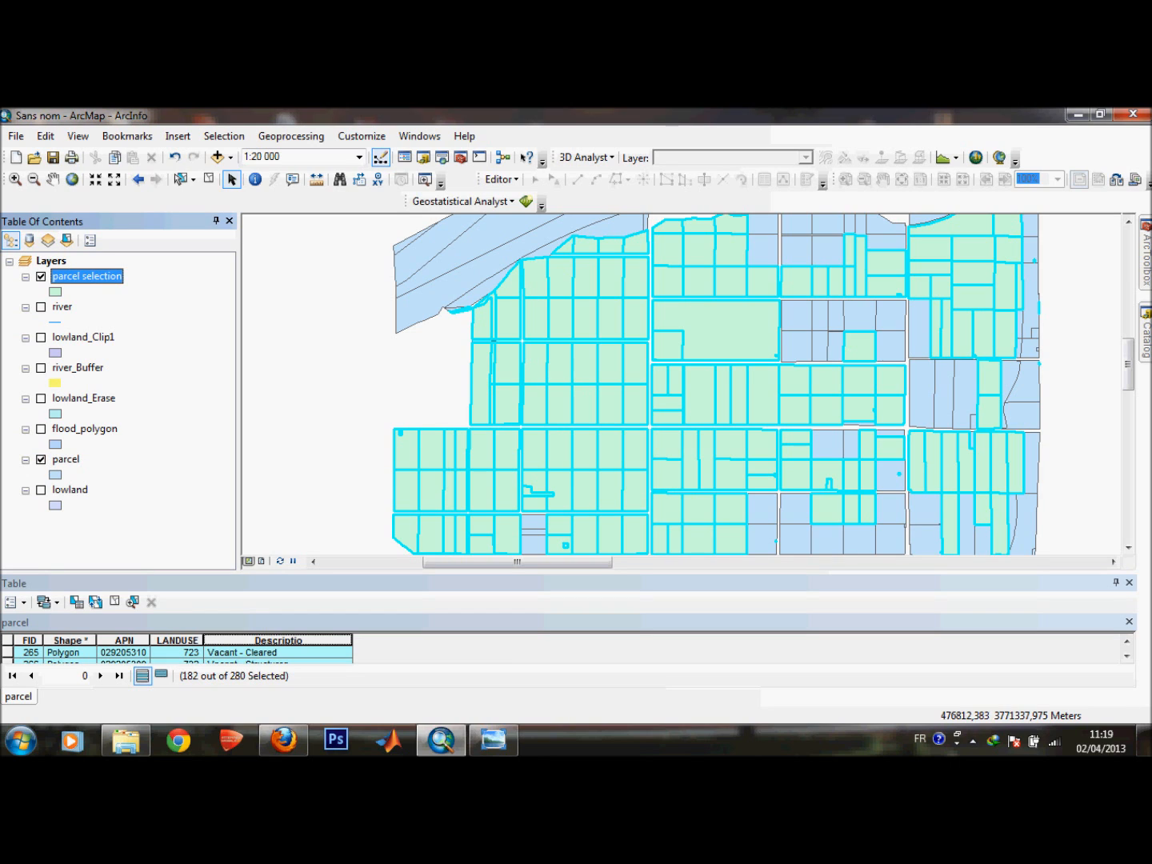
# Hide the parcel layer and show lowland_Clip1 under the parcel selection, then select lowland_Clip1 in the table of contents.
pyautogui.click(41, 458)
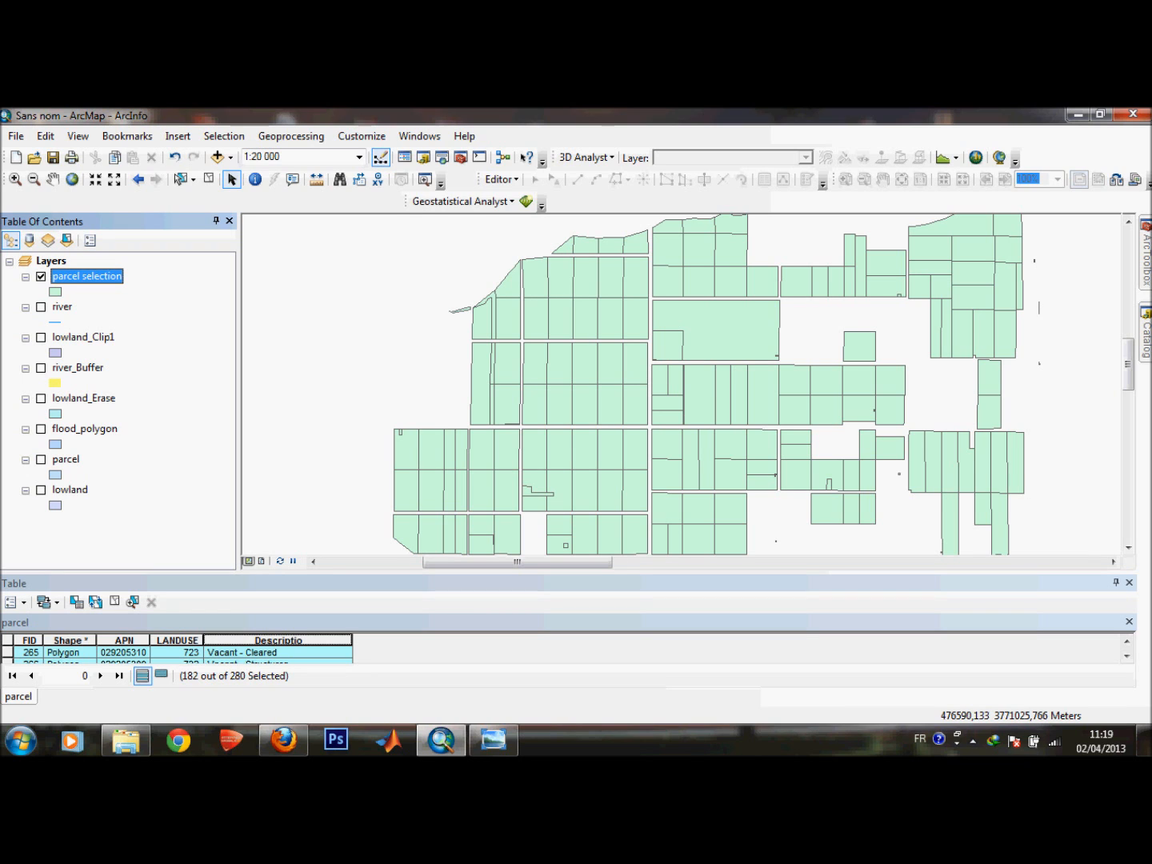
pyautogui.click(41, 338)
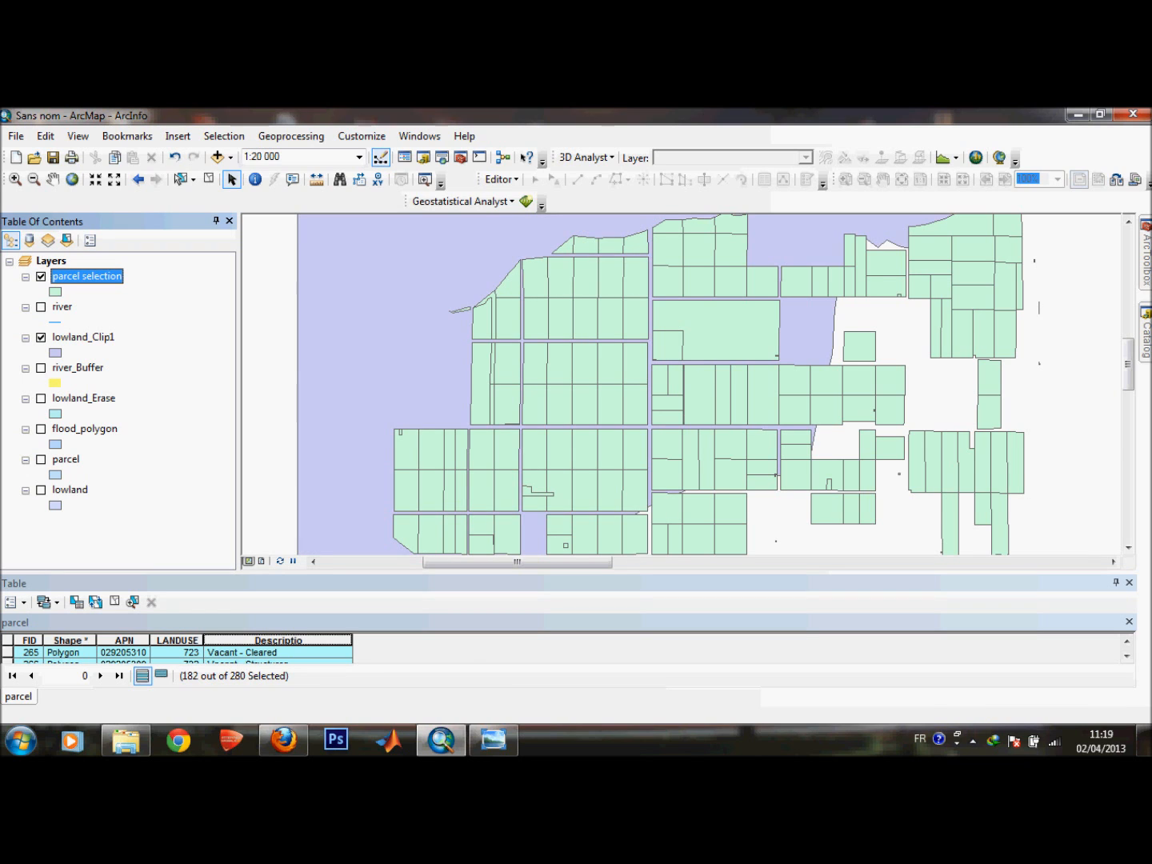
pyautogui.scroll(2, 671, 371)
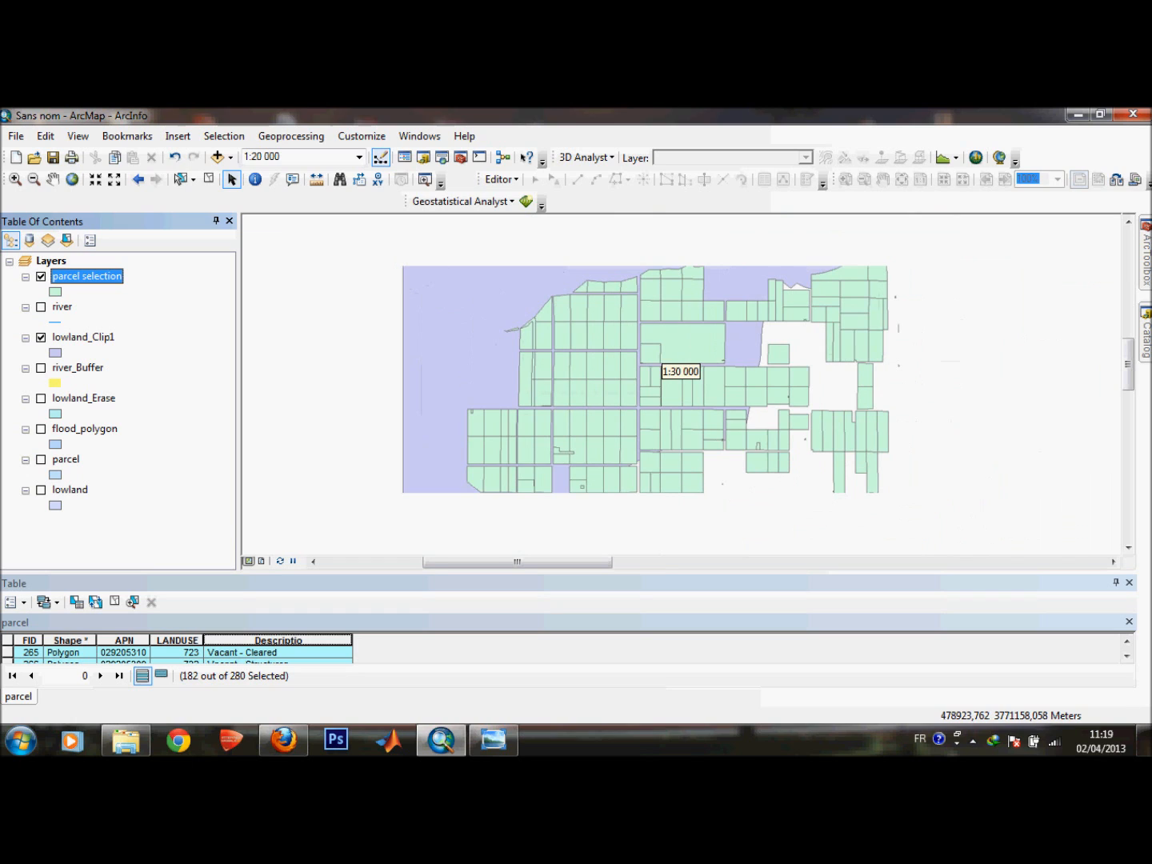
pyautogui.scroll(3, 671, 370)
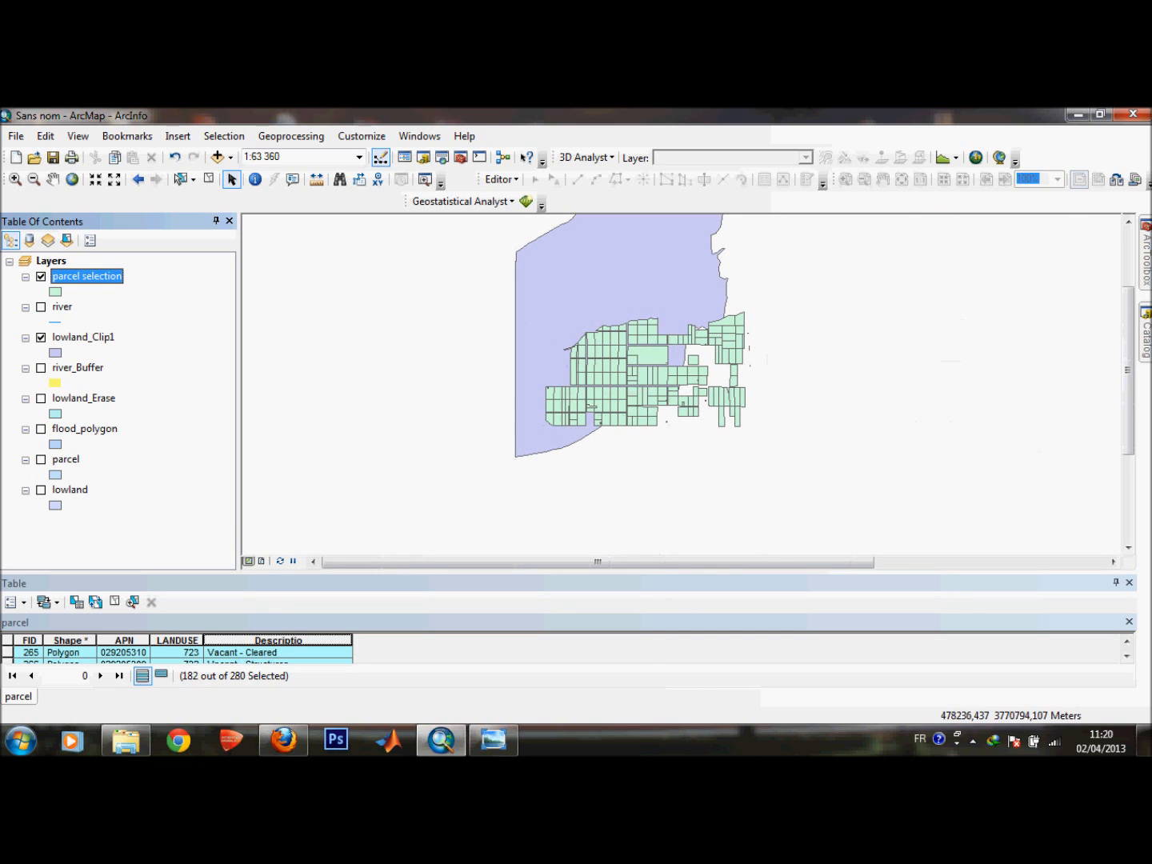
pyautogui.scroll(1, 670, 370)
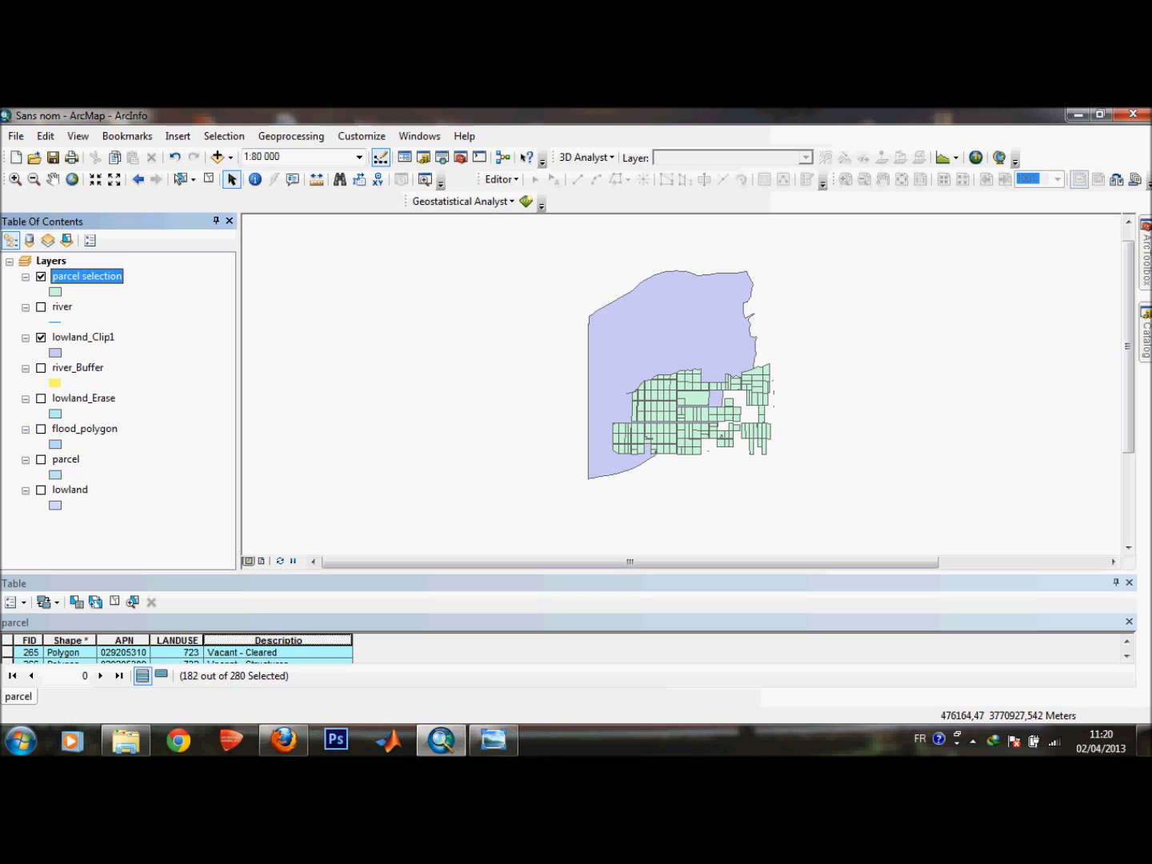
pyautogui.click(82, 338)
pyautogui.click(87, 277)
pyautogui.click(65, 321)
pyautogui.click(83, 337)
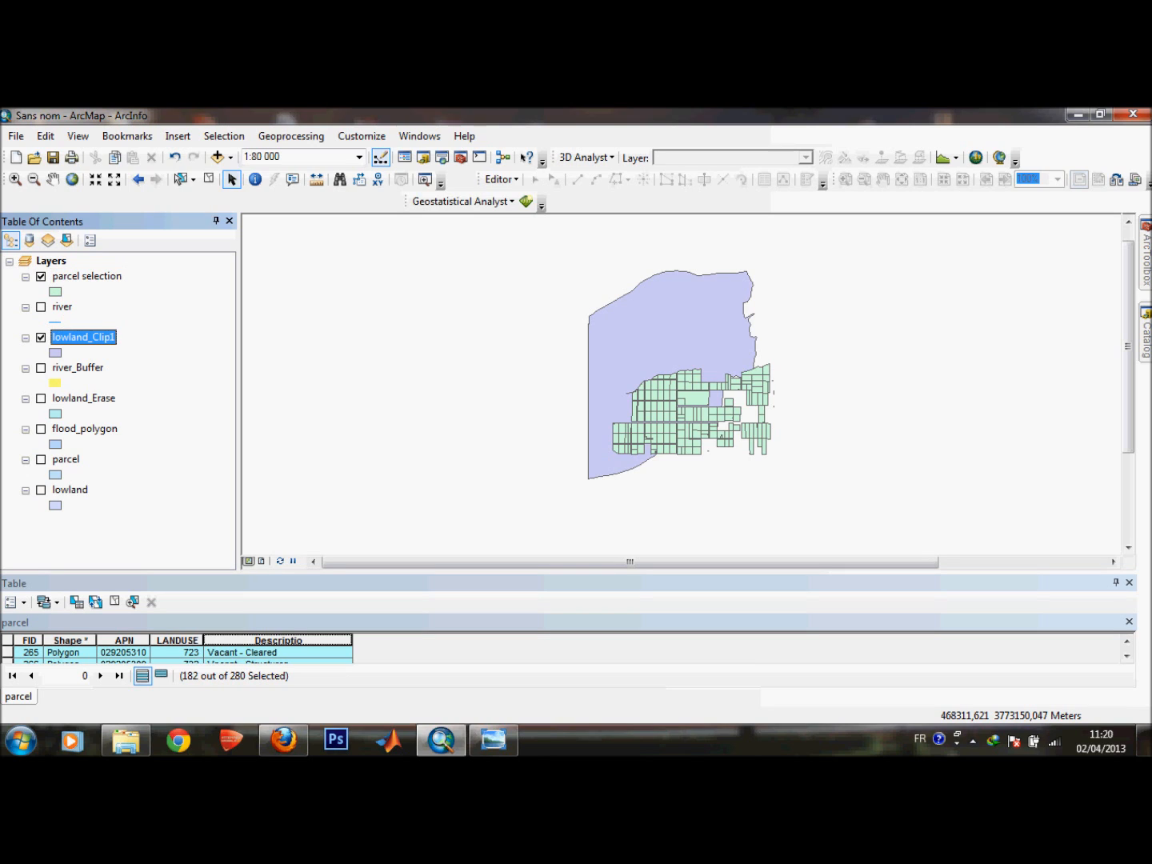
# Clip lowland_Clip1 with the parcel selection layer using the Clip tool.
pyautogui.click(290, 136)
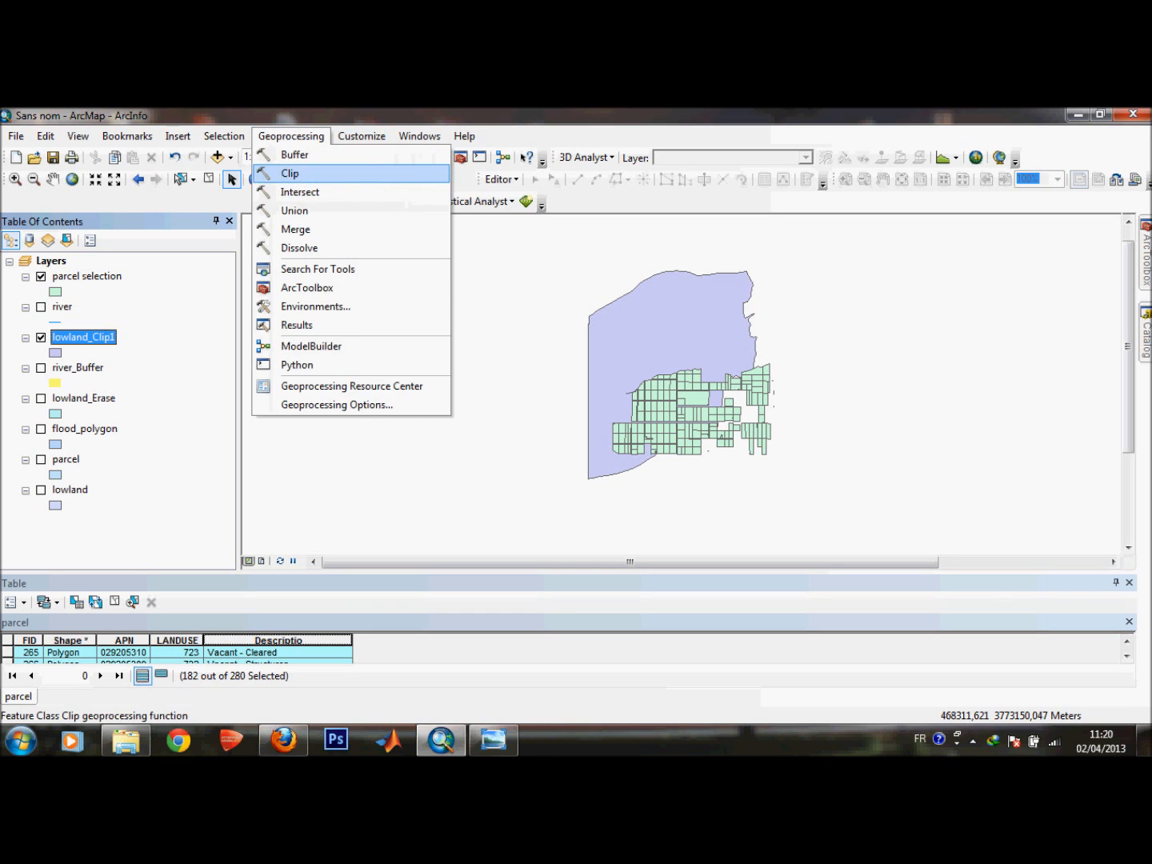
pyautogui.click(289, 173)
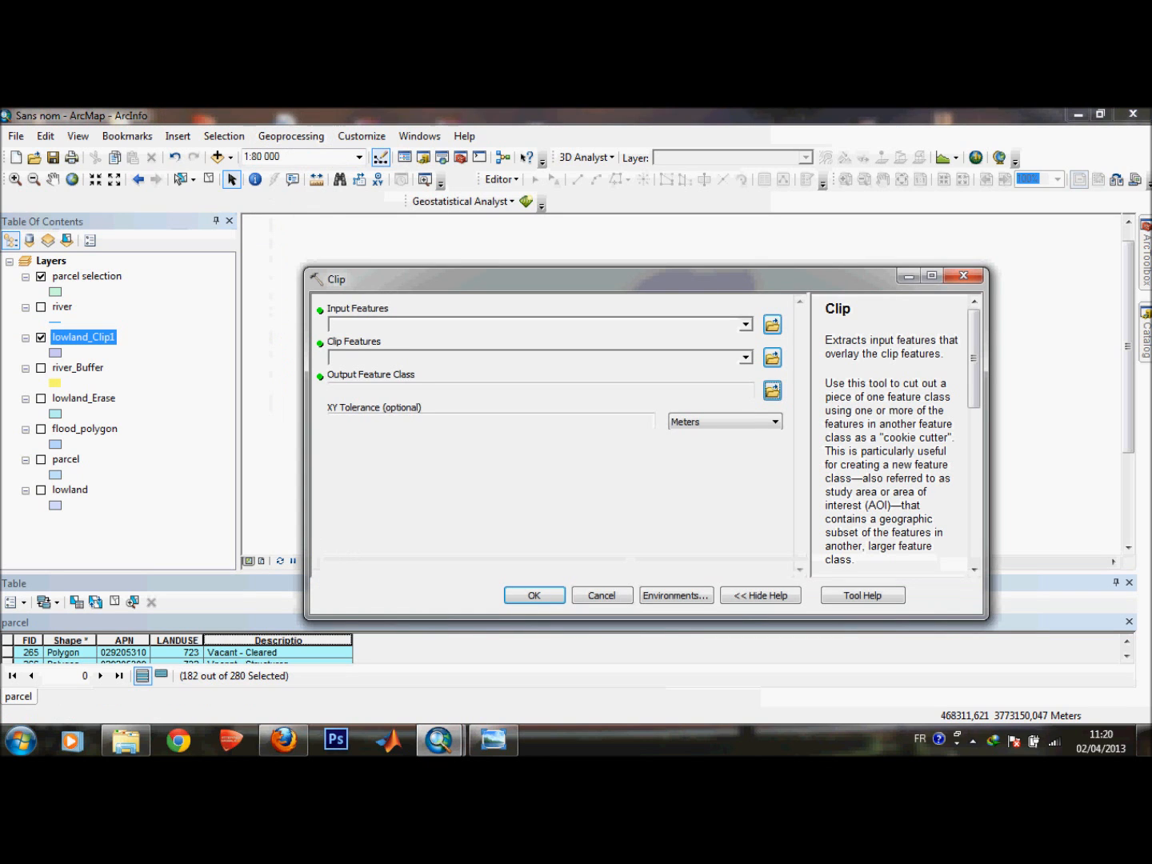
pyautogui.click(745, 324)
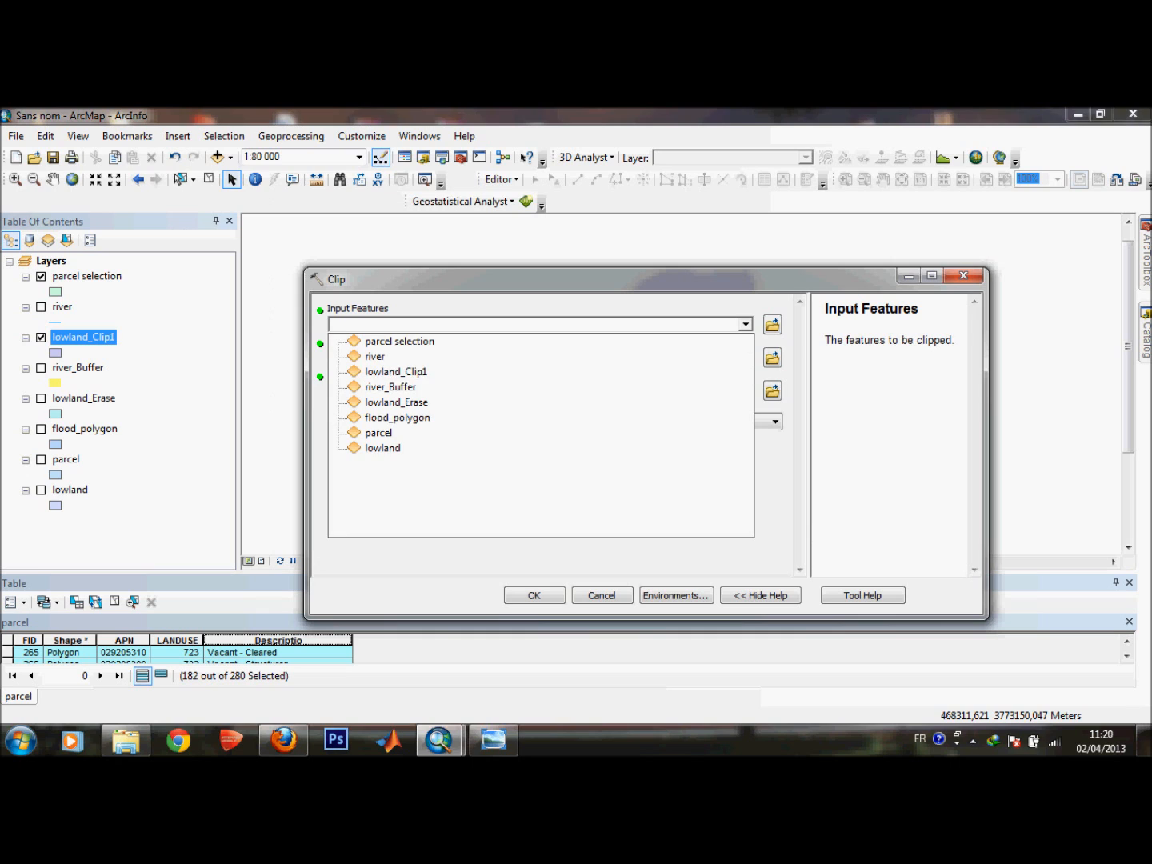
pyautogui.click(397, 372)
pyautogui.click(746, 357)
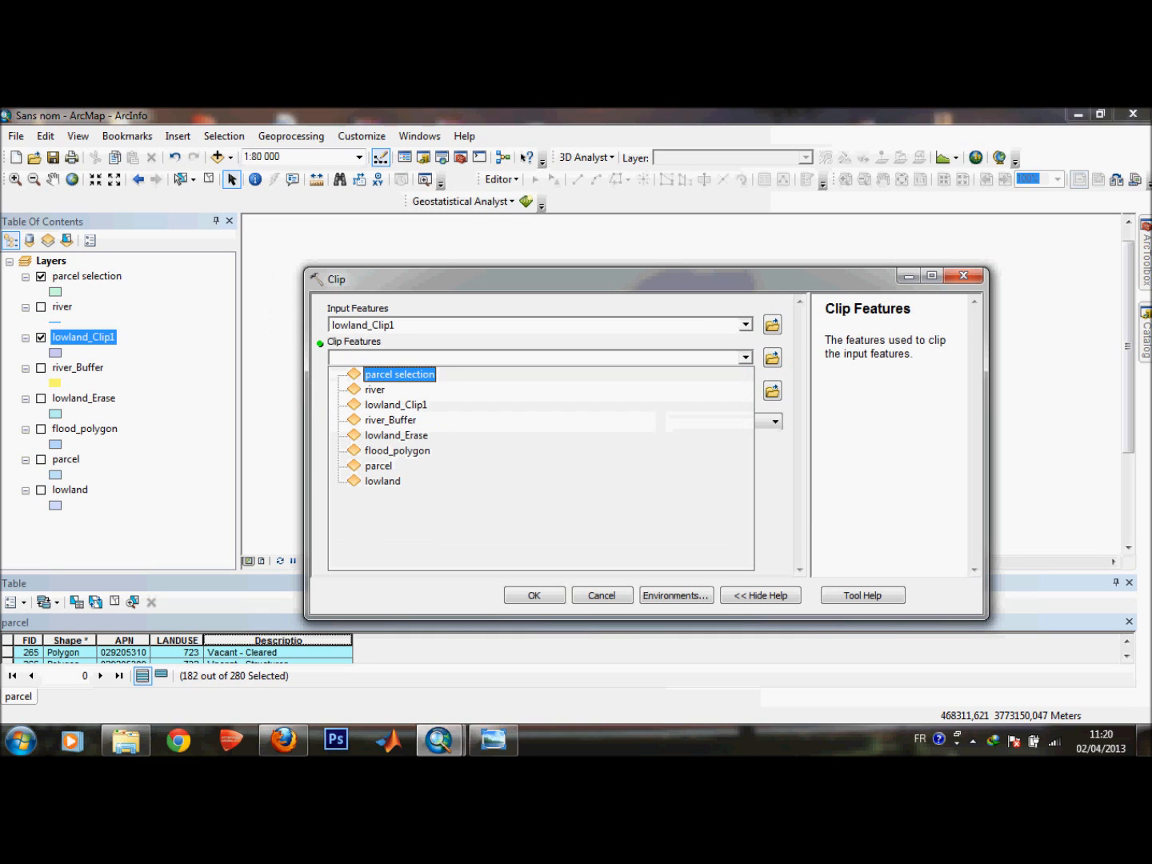
pyautogui.click(399, 375)
pyautogui.click(534, 595)
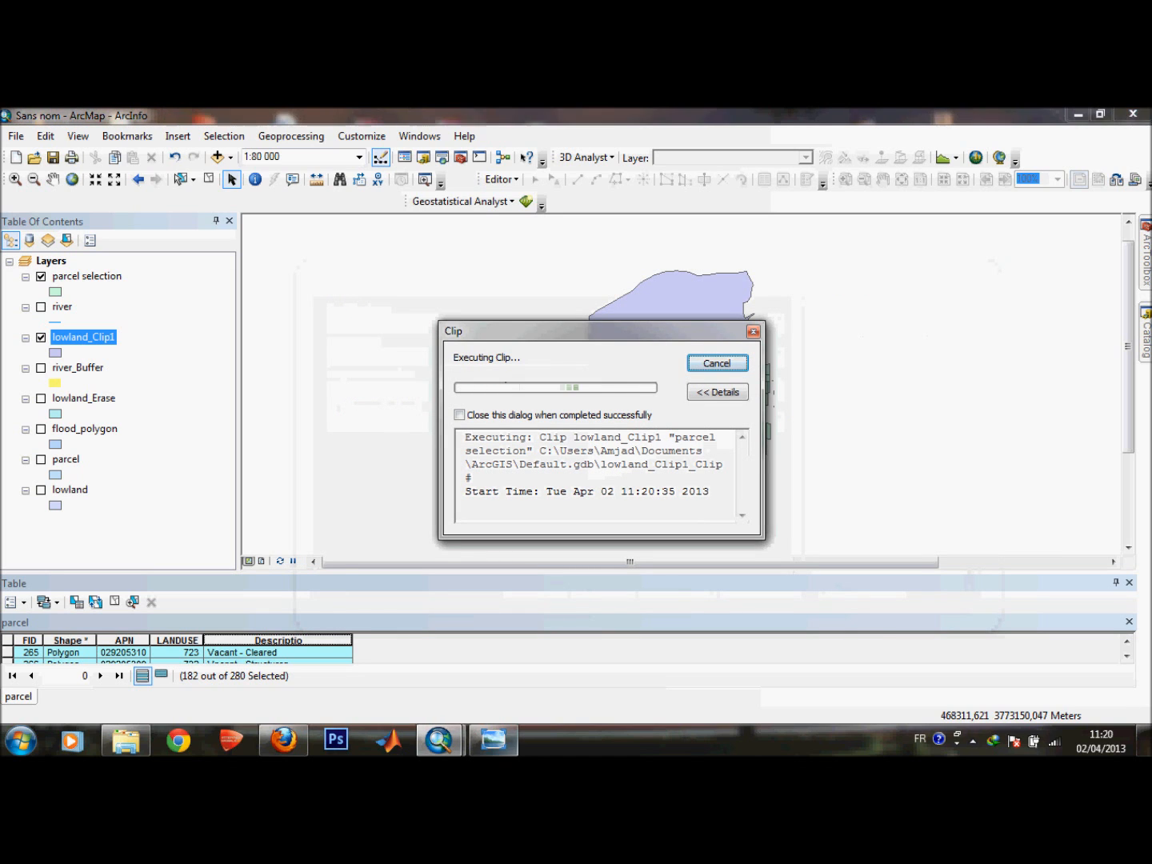
# Review the statement pages in the photo viewer, reading the site criteria list up close.
pyautogui.click(492, 740)
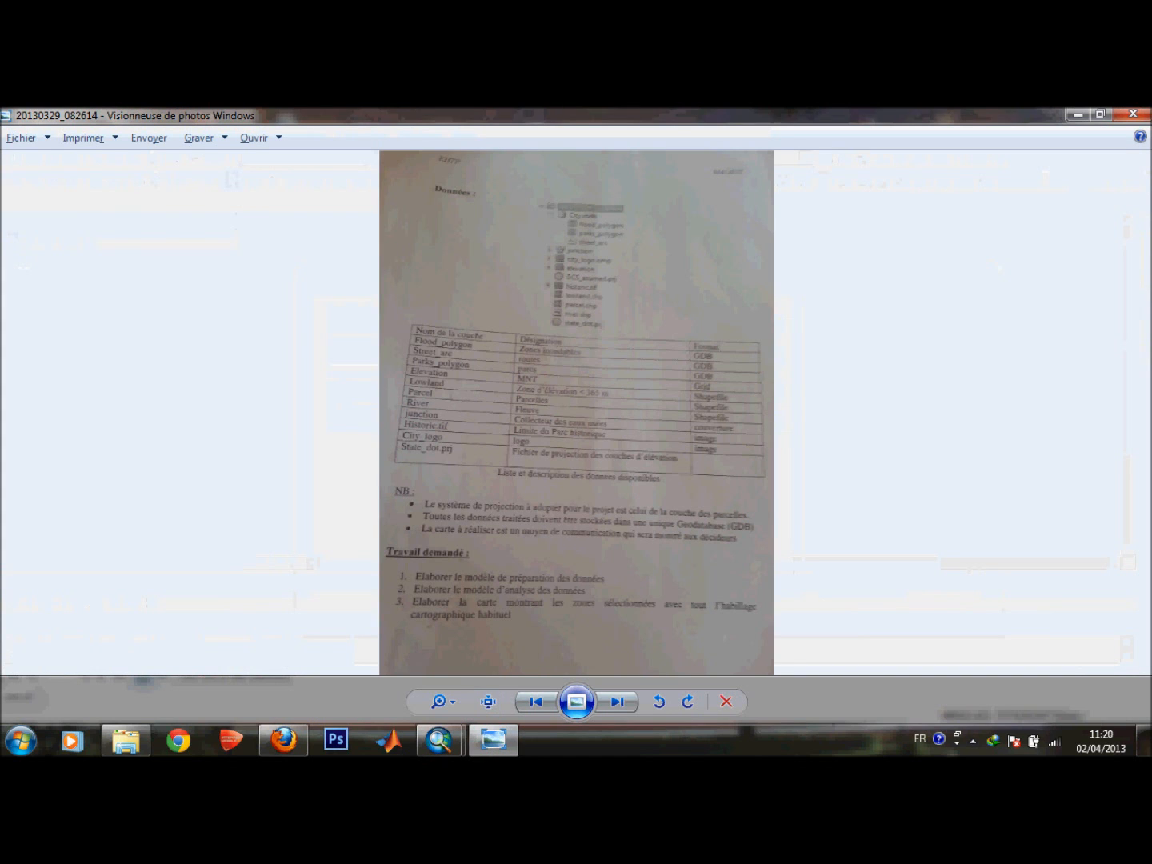
pyautogui.click(535, 702)
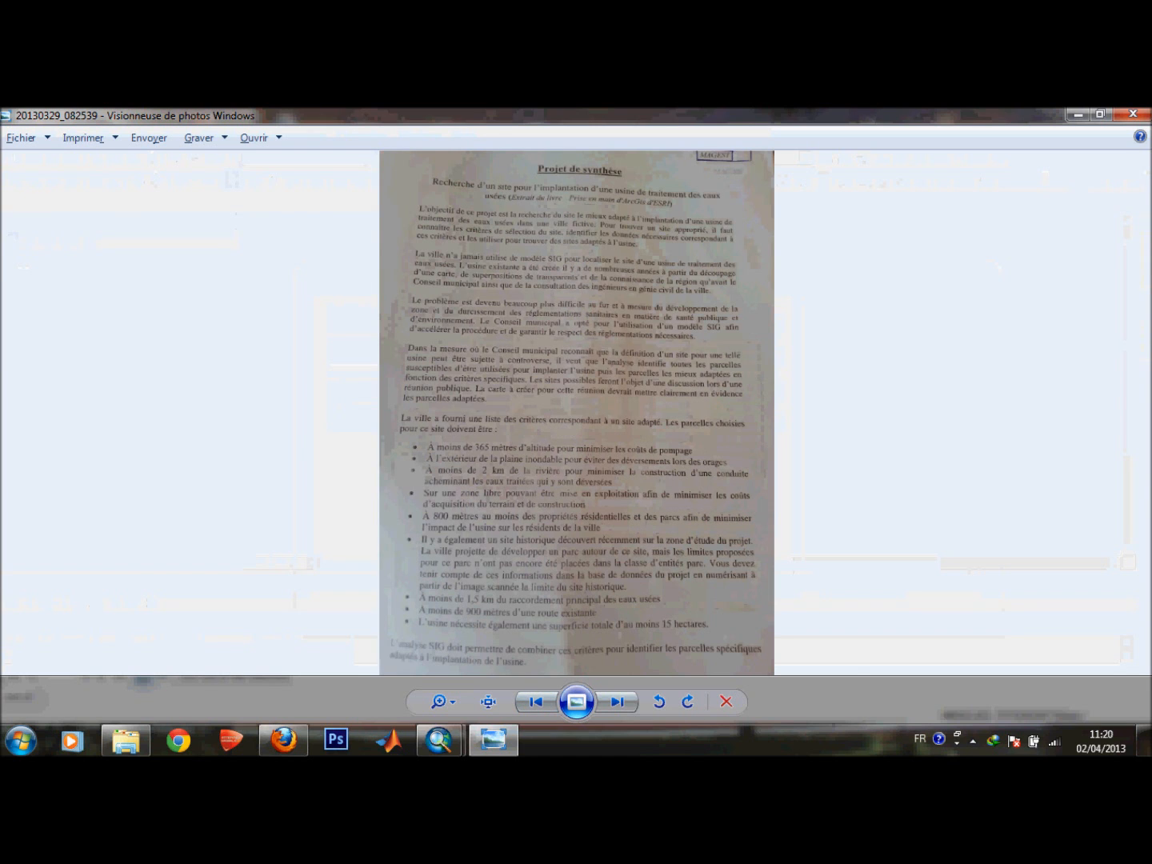
pyautogui.scroll(1, 576, 514)
pyautogui.scroll(1, 576, 515)
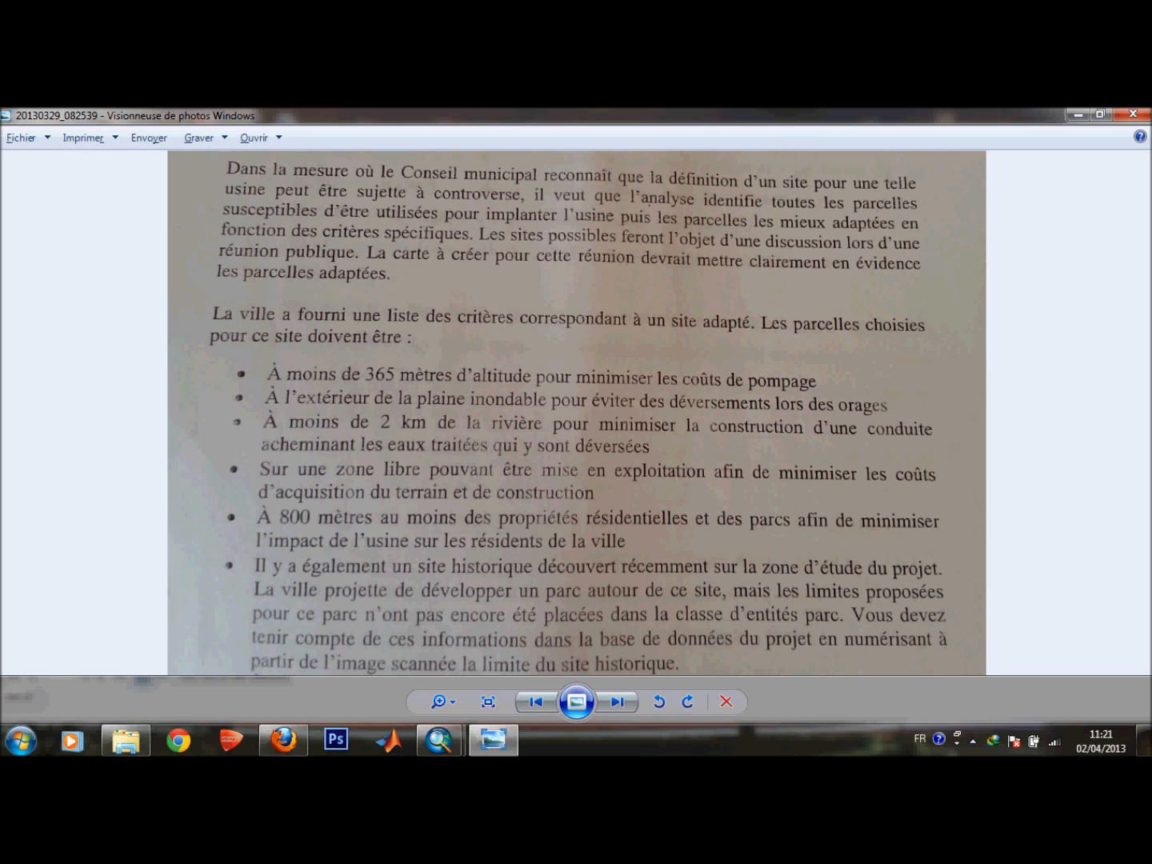
pyautogui.click(617, 701)
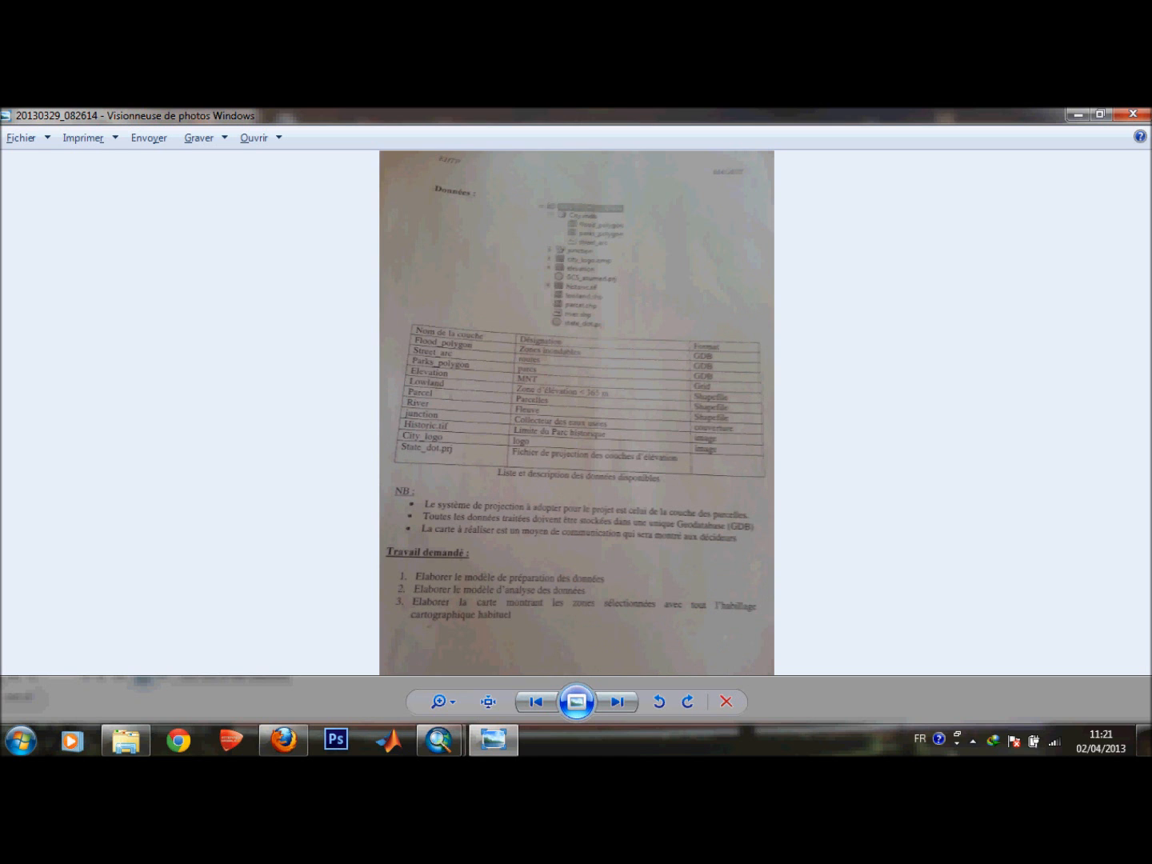
pyautogui.click(536, 702)
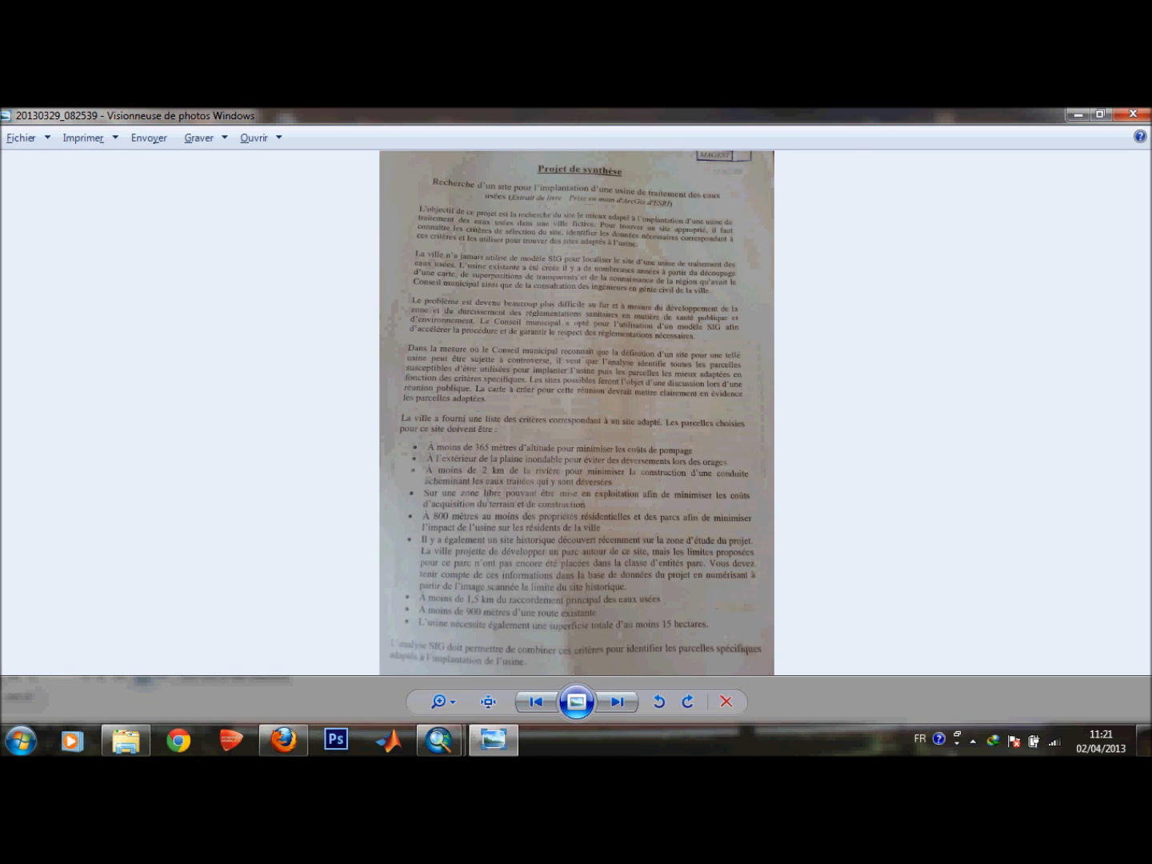
pyautogui.scroll(3, 575, 537)
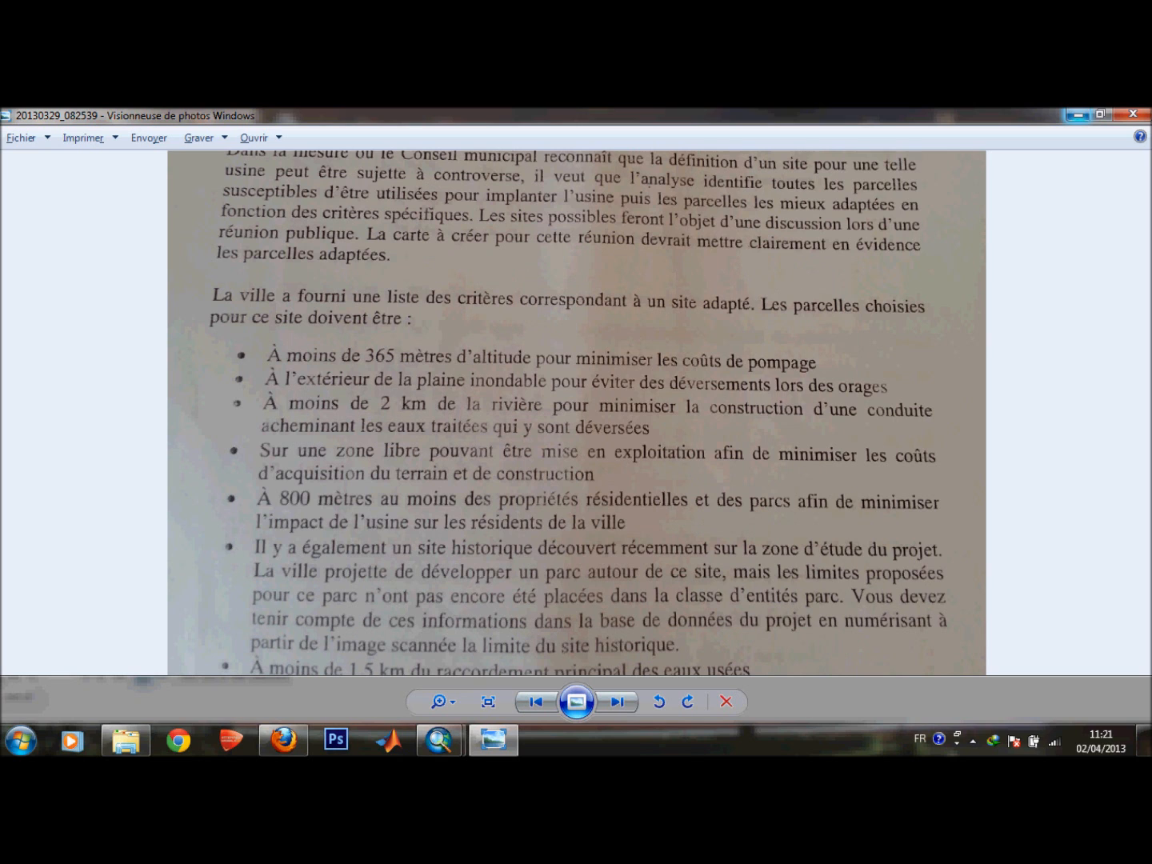
pyautogui.click(1077, 113)
# Compare the clip result by toggling the parcel selection and lowland_Clip1 layers on and off.
pyautogui.click(716, 364)
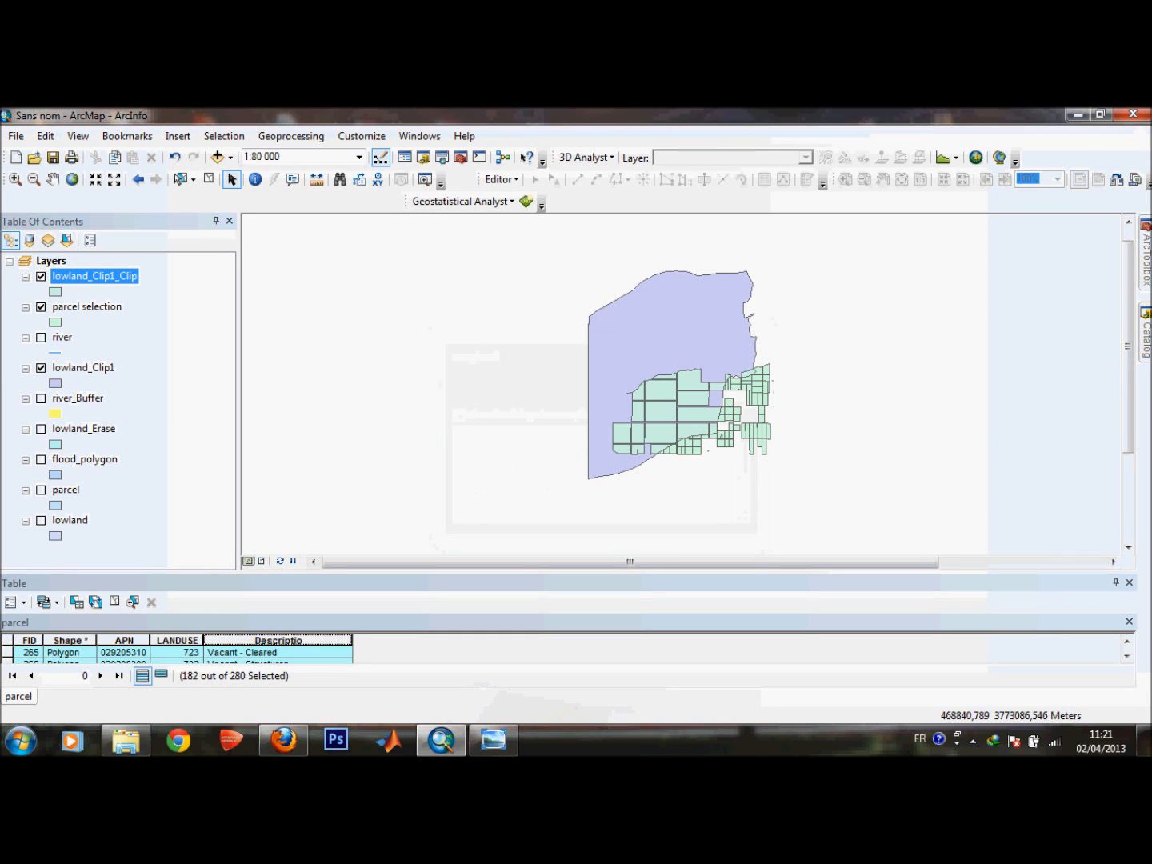
pyautogui.click(40, 307)
pyautogui.click(40, 369)
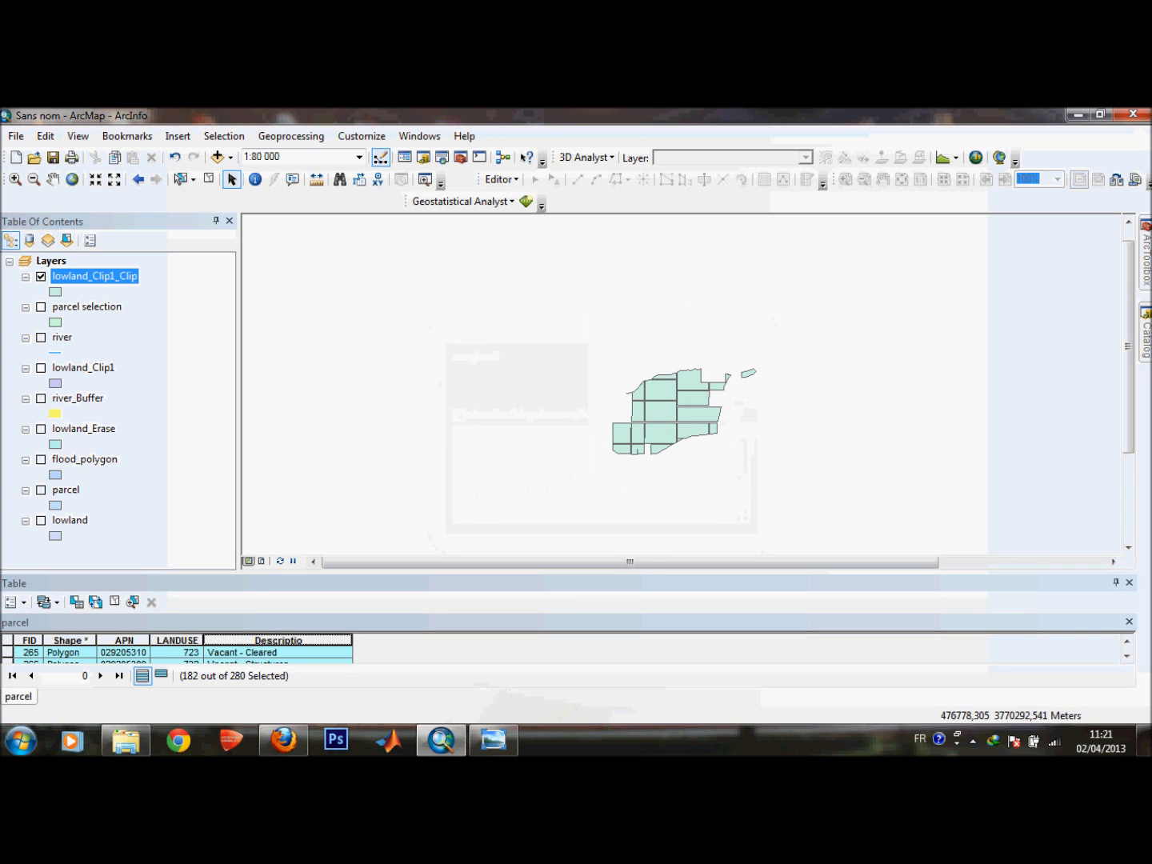
pyautogui.click(25, 368)
pyautogui.click(40, 368)
pyautogui.click(26, 368)
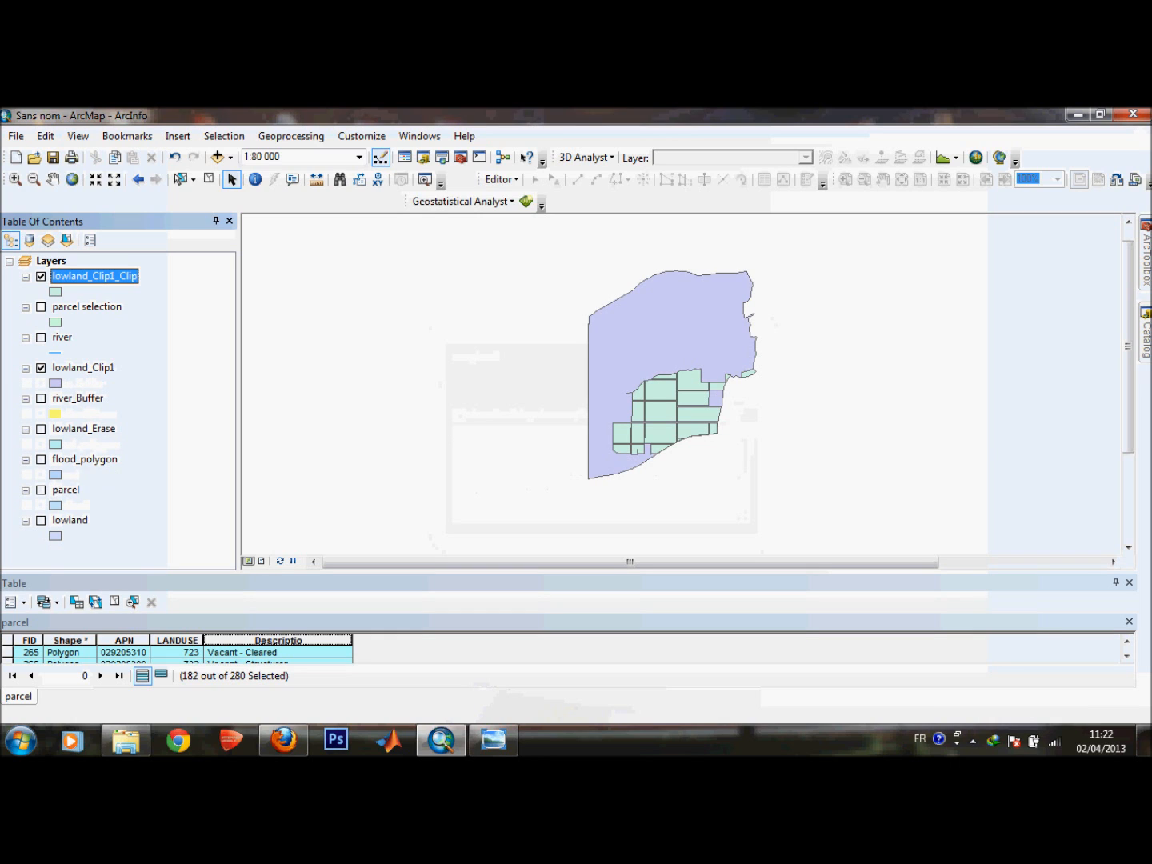
pyautogui.click(40, 306)
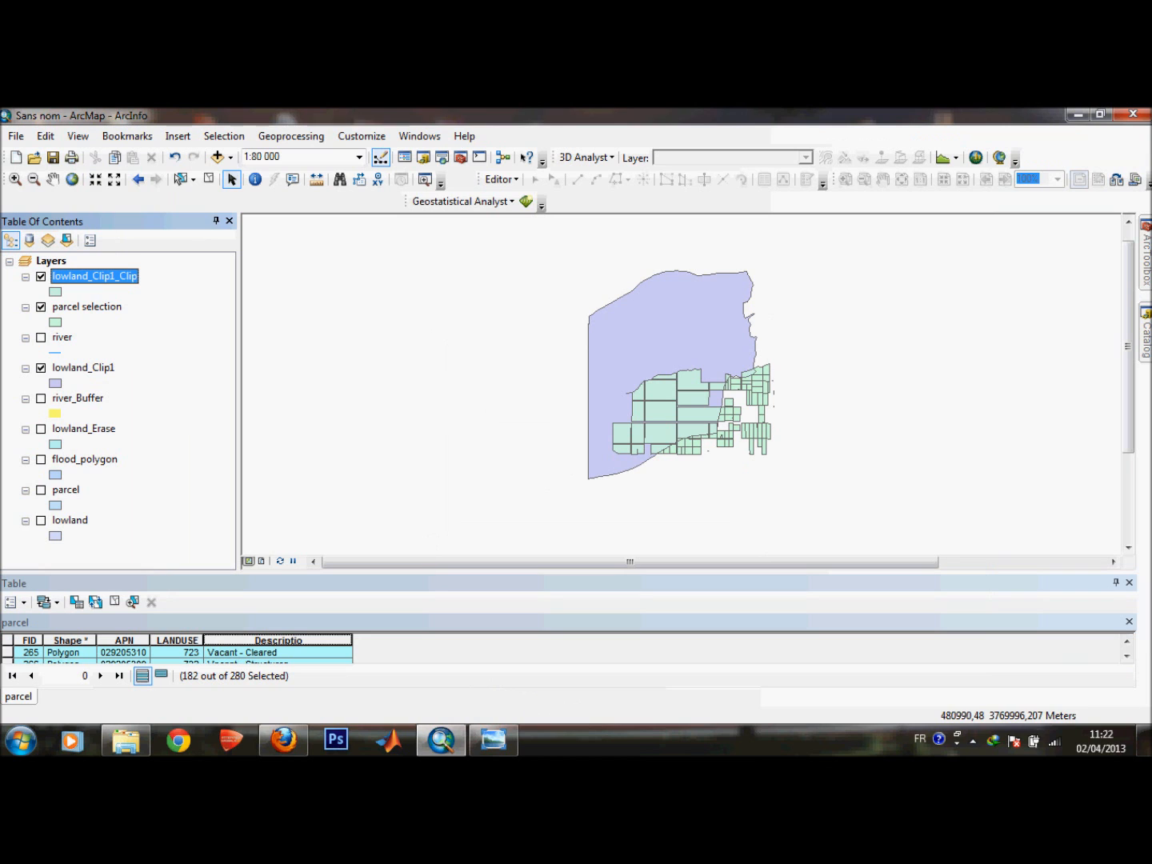
# Open the parcel layer's attribute table and inspect the Residential records.
pyautogui.click(493, 740)
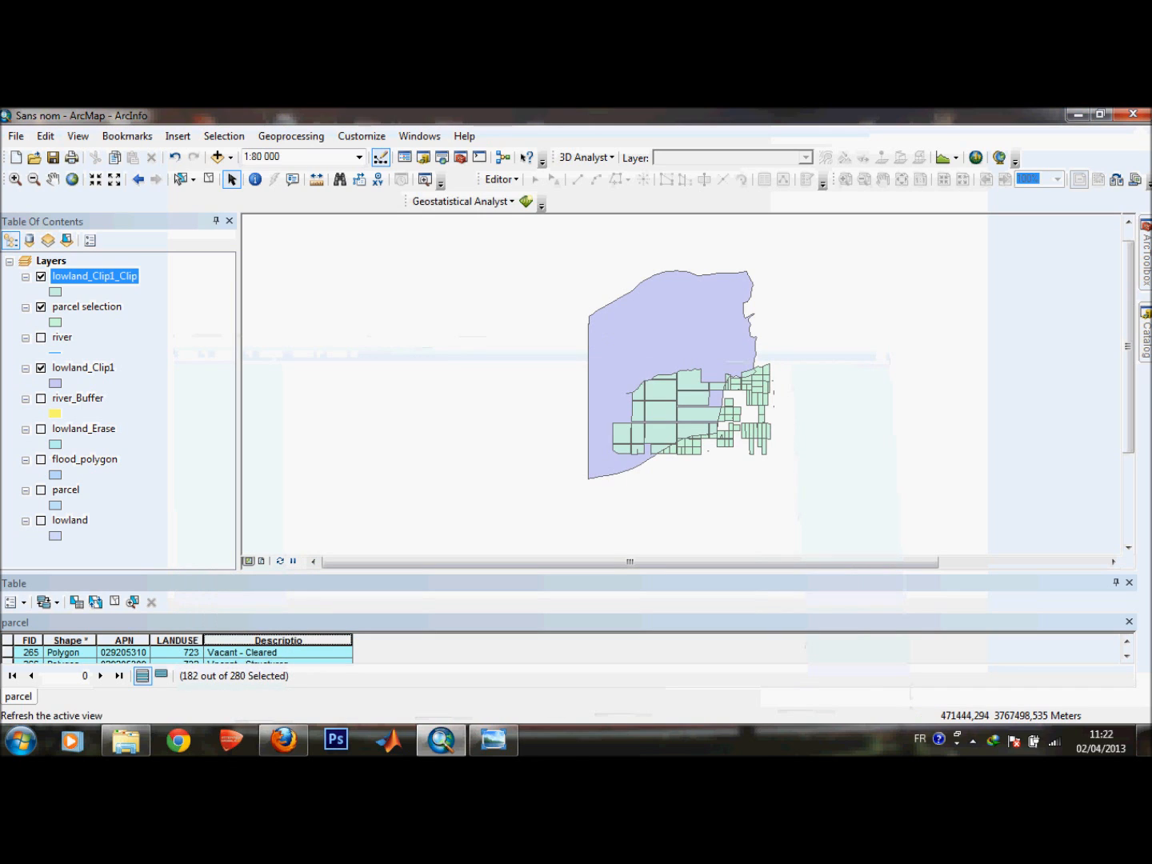
pyautogui.rightClick(70, 490)
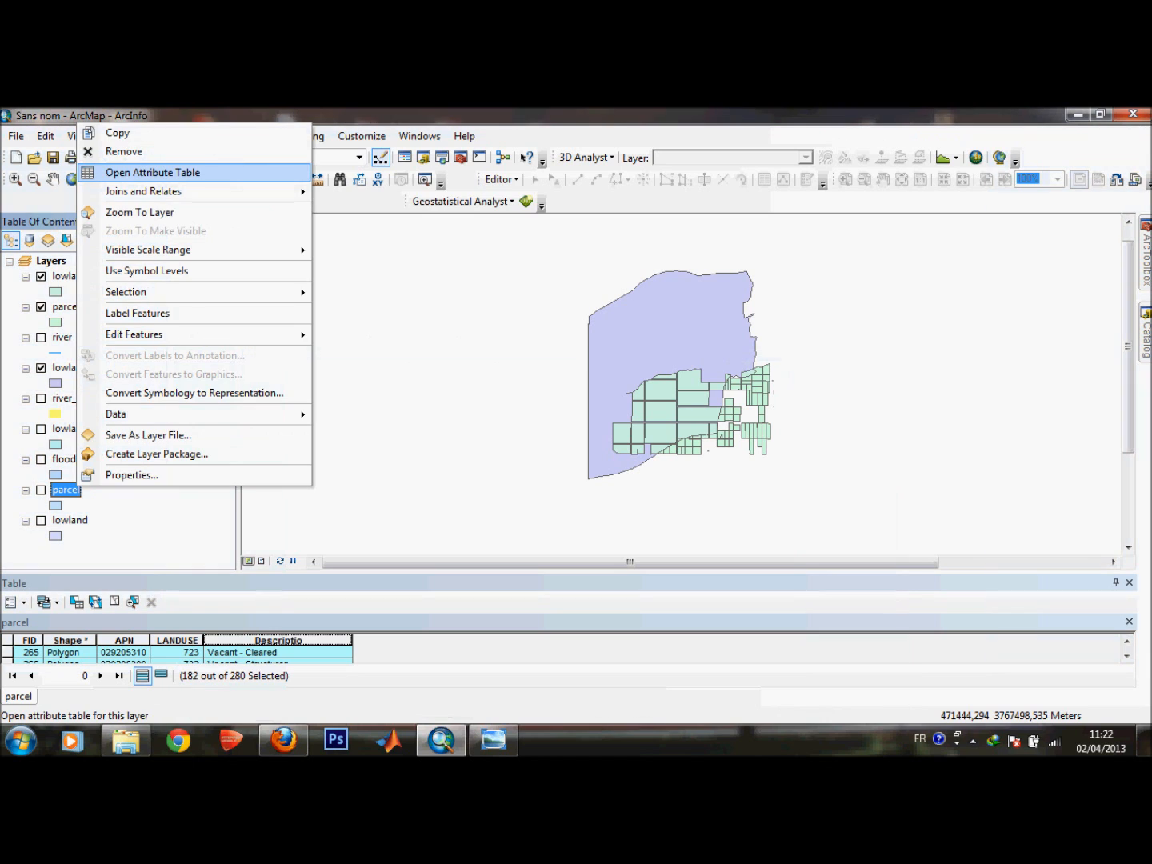
pyautogui.click(152, 172)
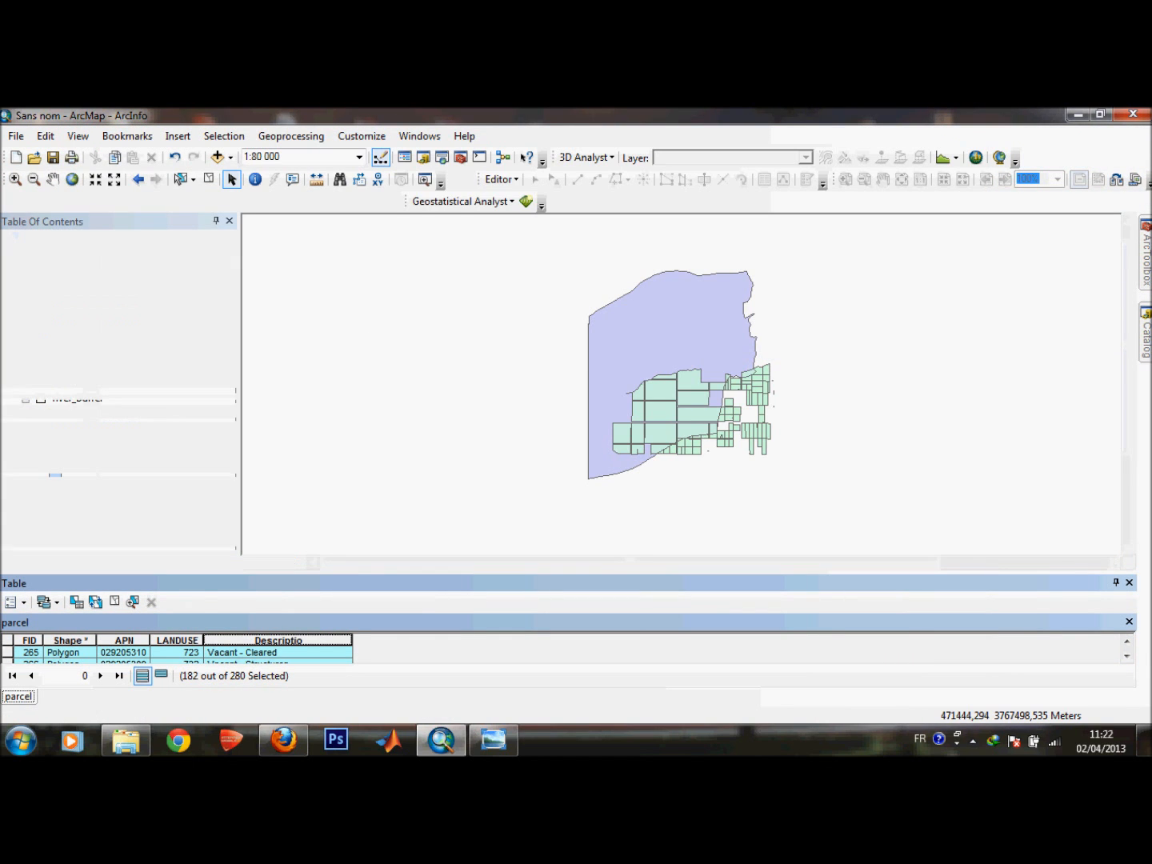
pyautogui.click(114, 419)
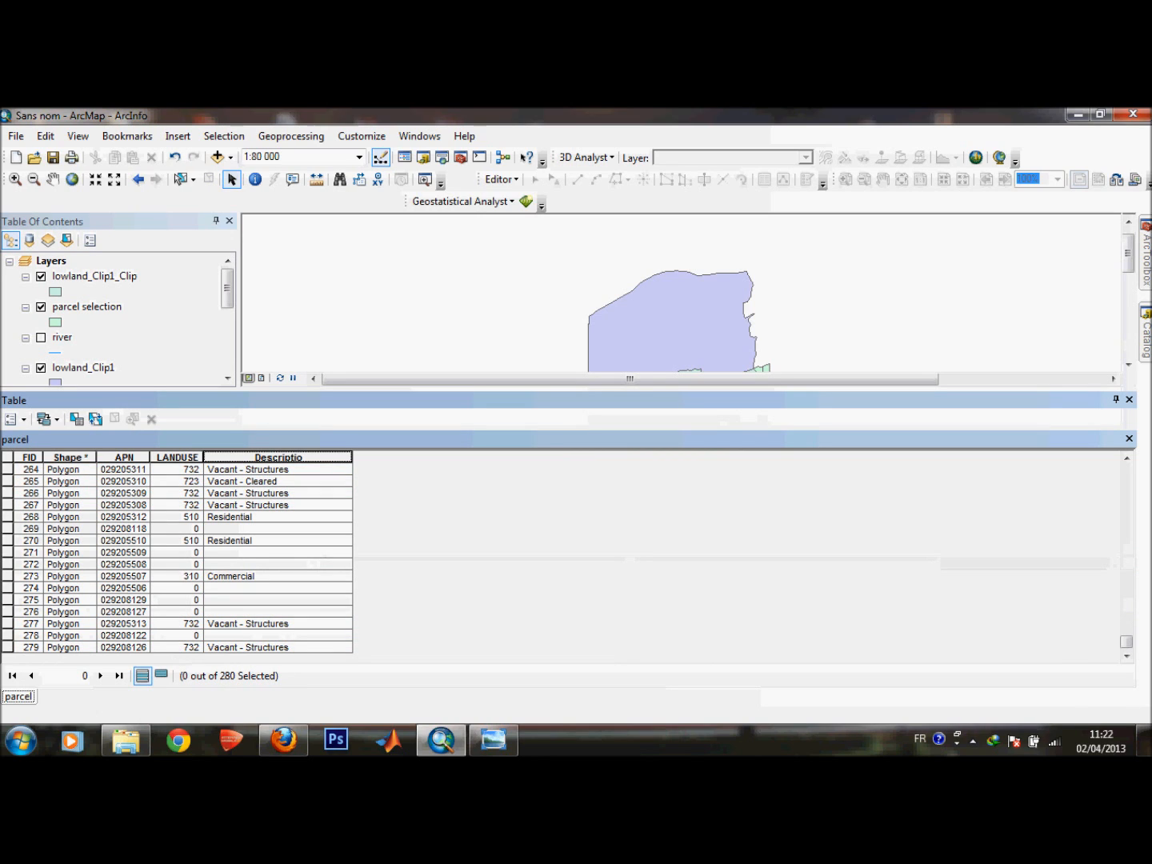
pyautogui.click(264, 529)
pyautogui.click(264, 516)
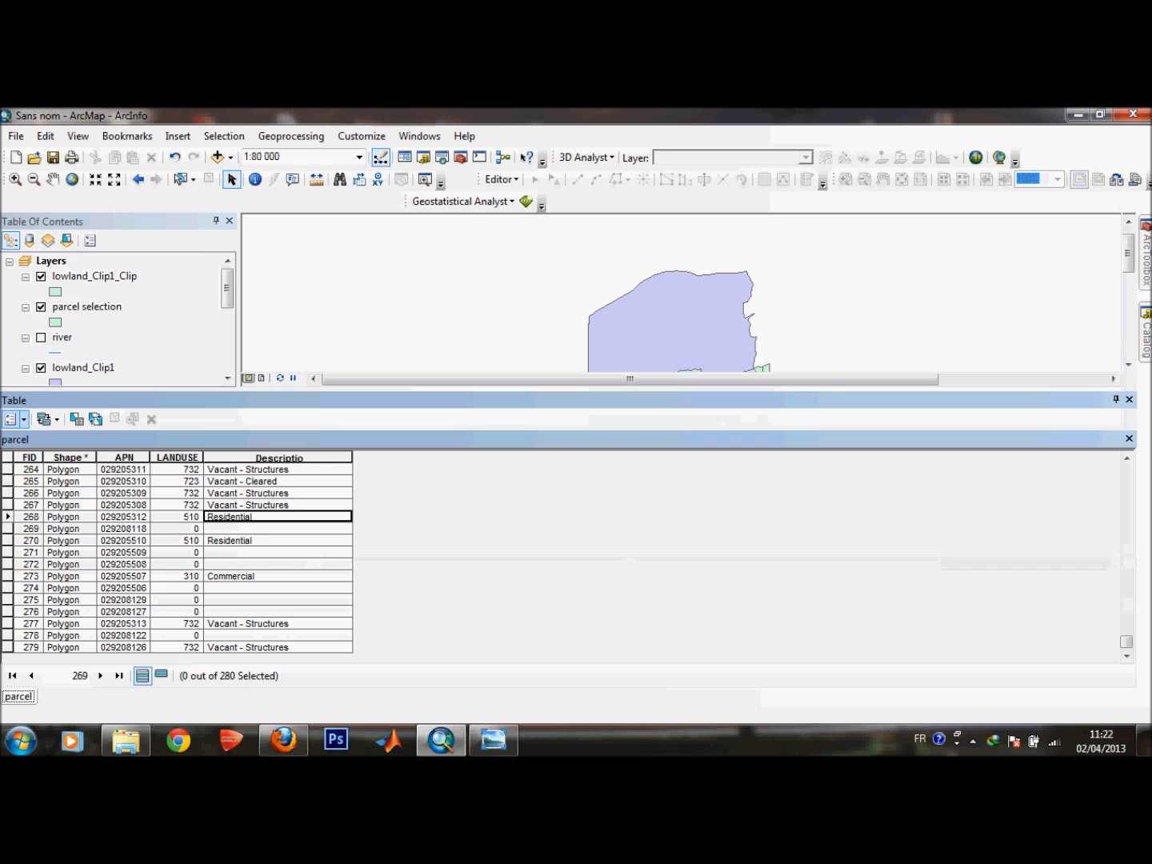
# Replace the attribute query with "Descriptio" LIKE 'Residential' and apply it to select residential parcels.
pyautogui.click(14, 419)
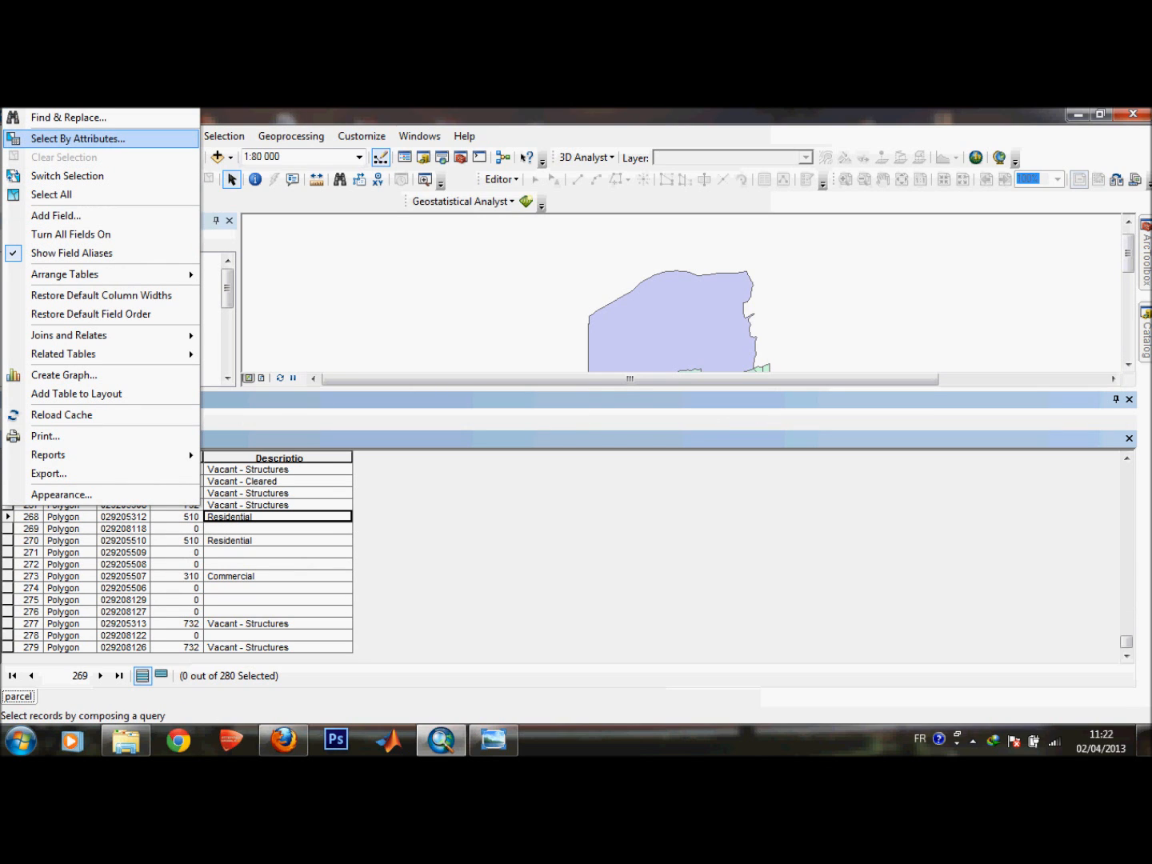
pyautogui.click(77, 139)
pyautogui.hotkey('ctrl', 'a')
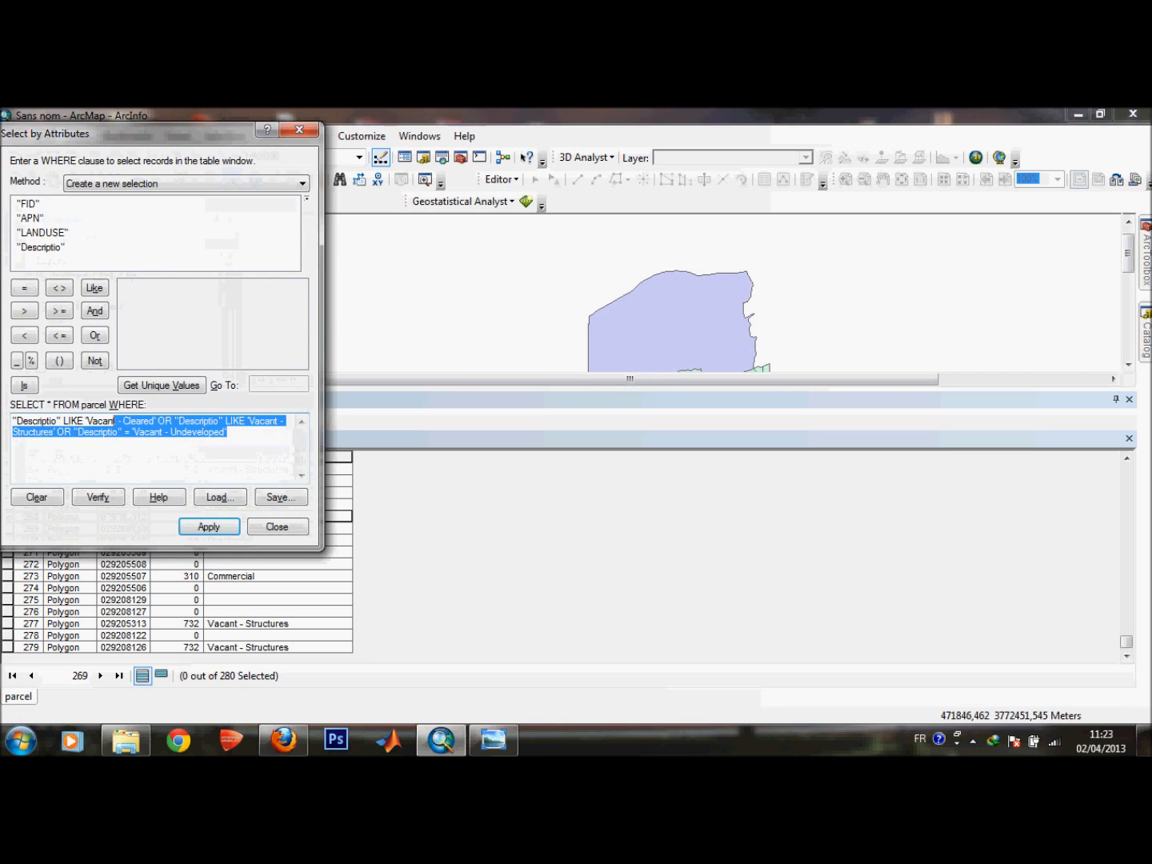
pyautogui.press('Delete')
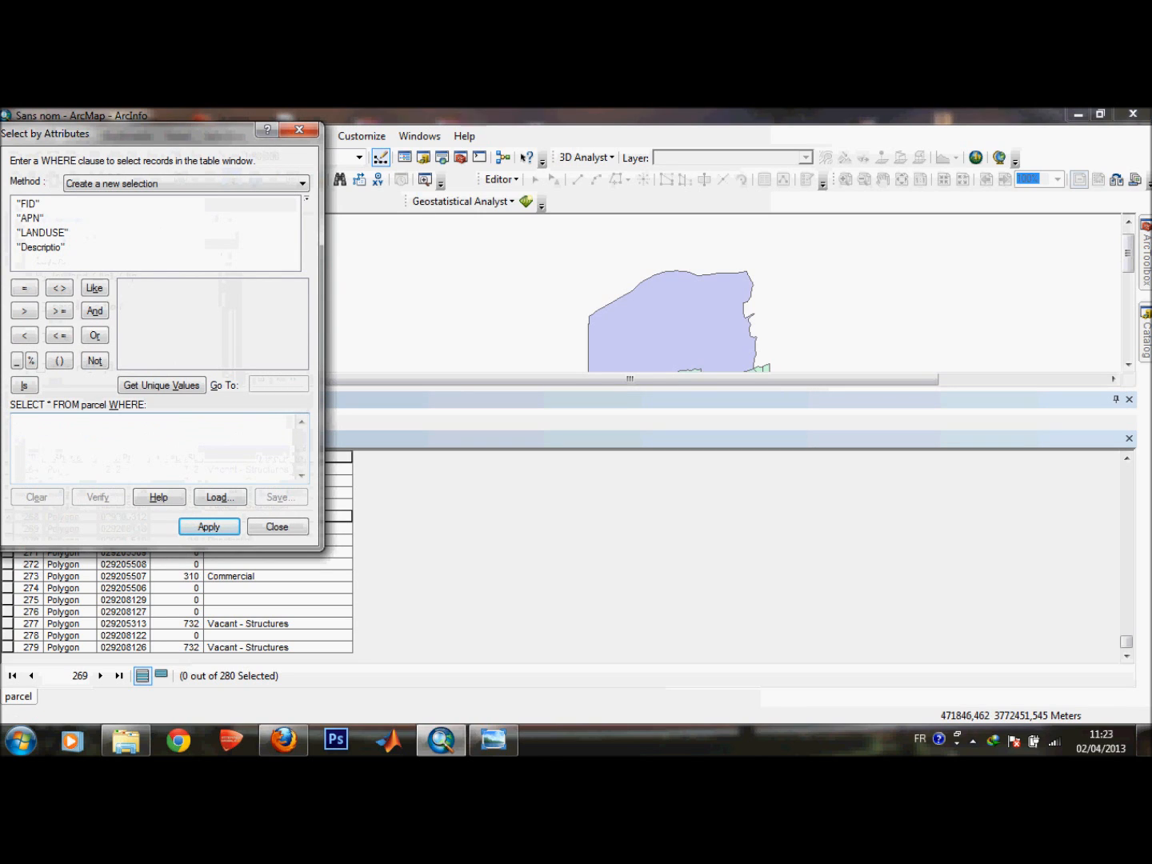
pyautogui.doubleClick(42, 248)
pyautogui.click(94, 288)
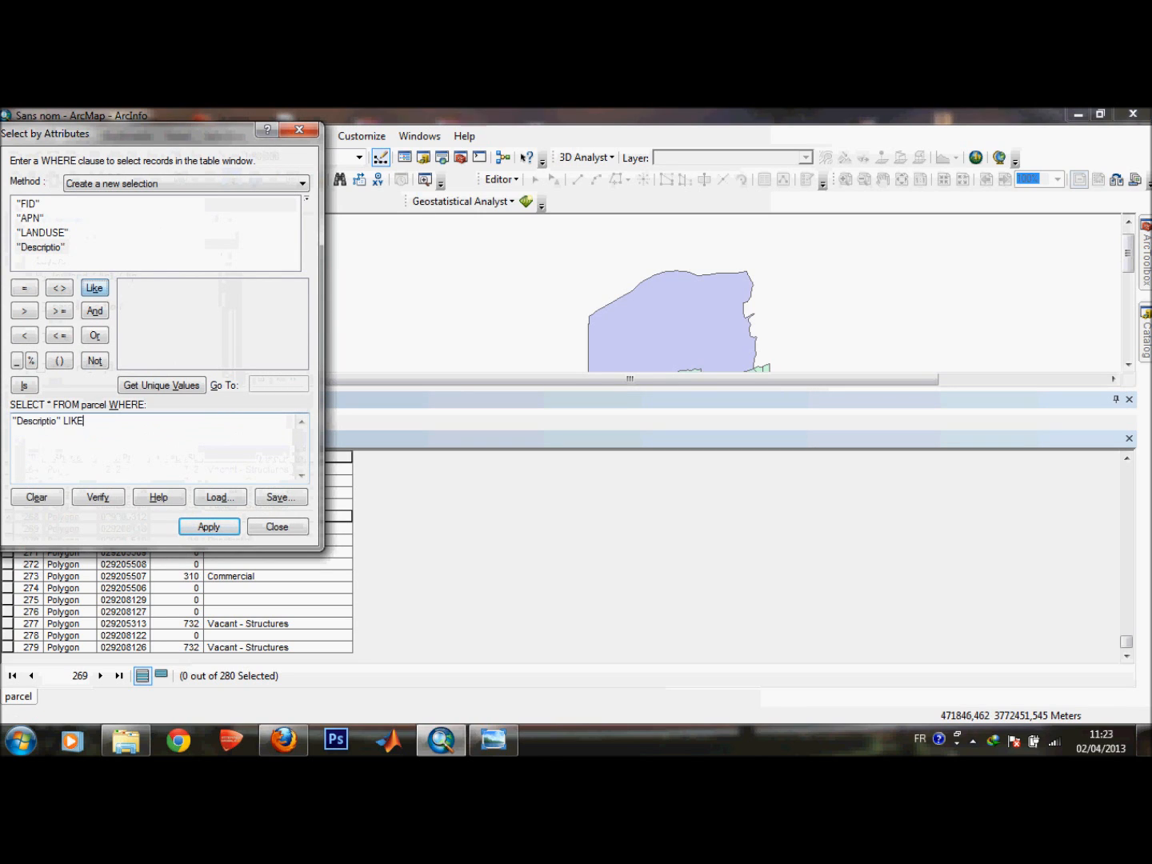
pyautogui.click(162, 385)
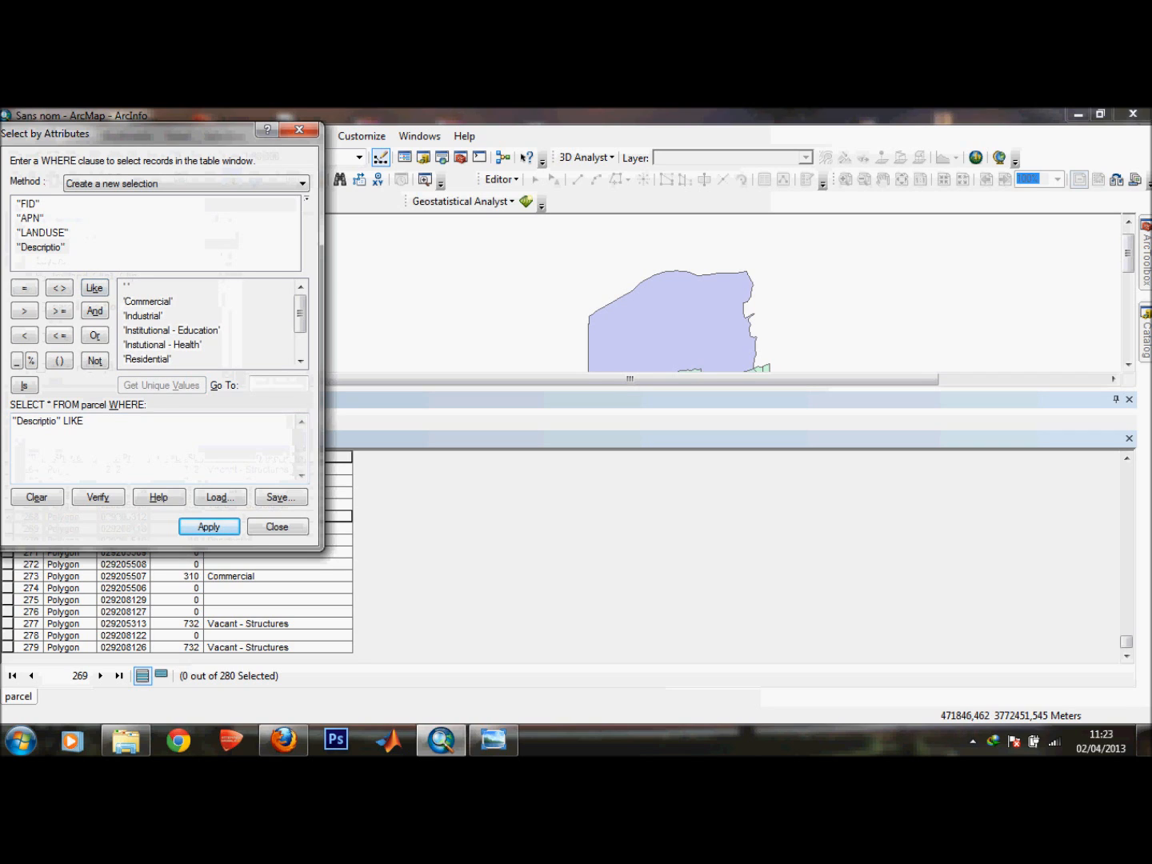
pyautogui.moveTo(299, 314); pyautogui.dragTo(300, 334)
pyautogui.doubleClick(148, 316)
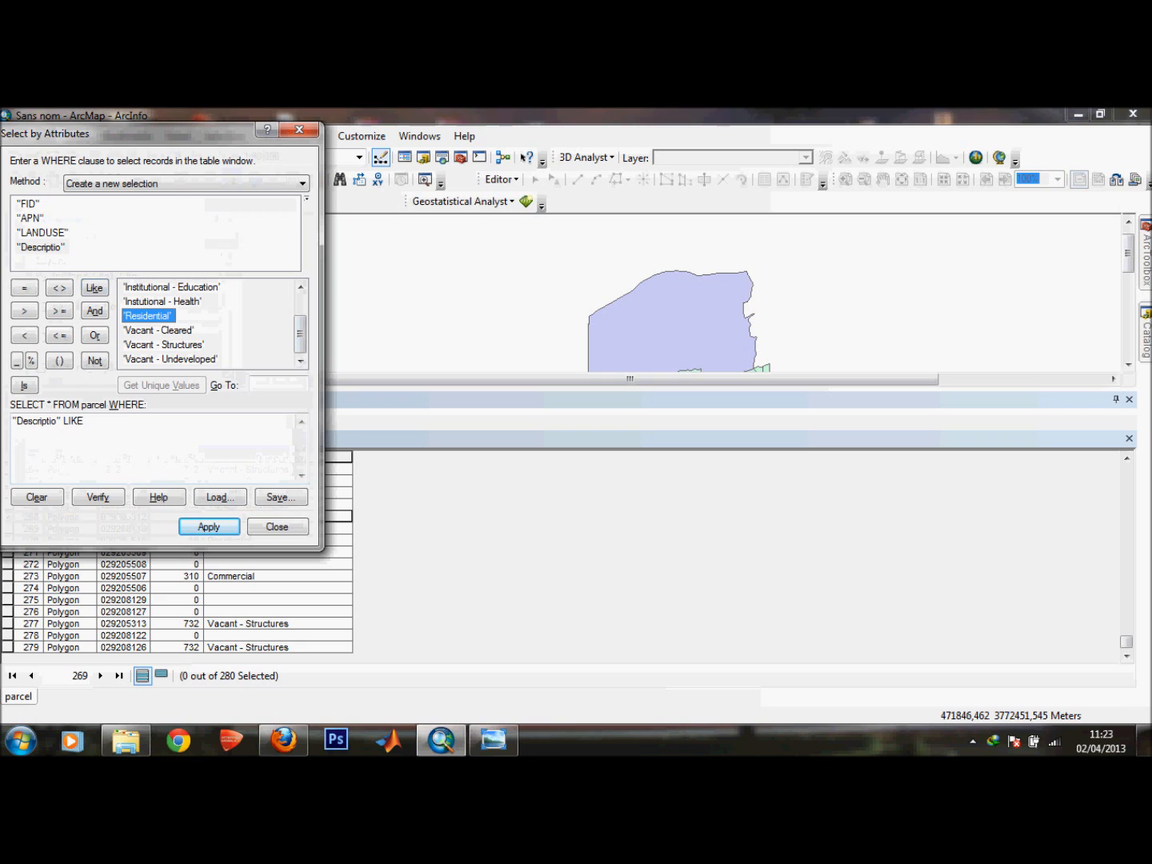
pyautogui.click(210, 526)
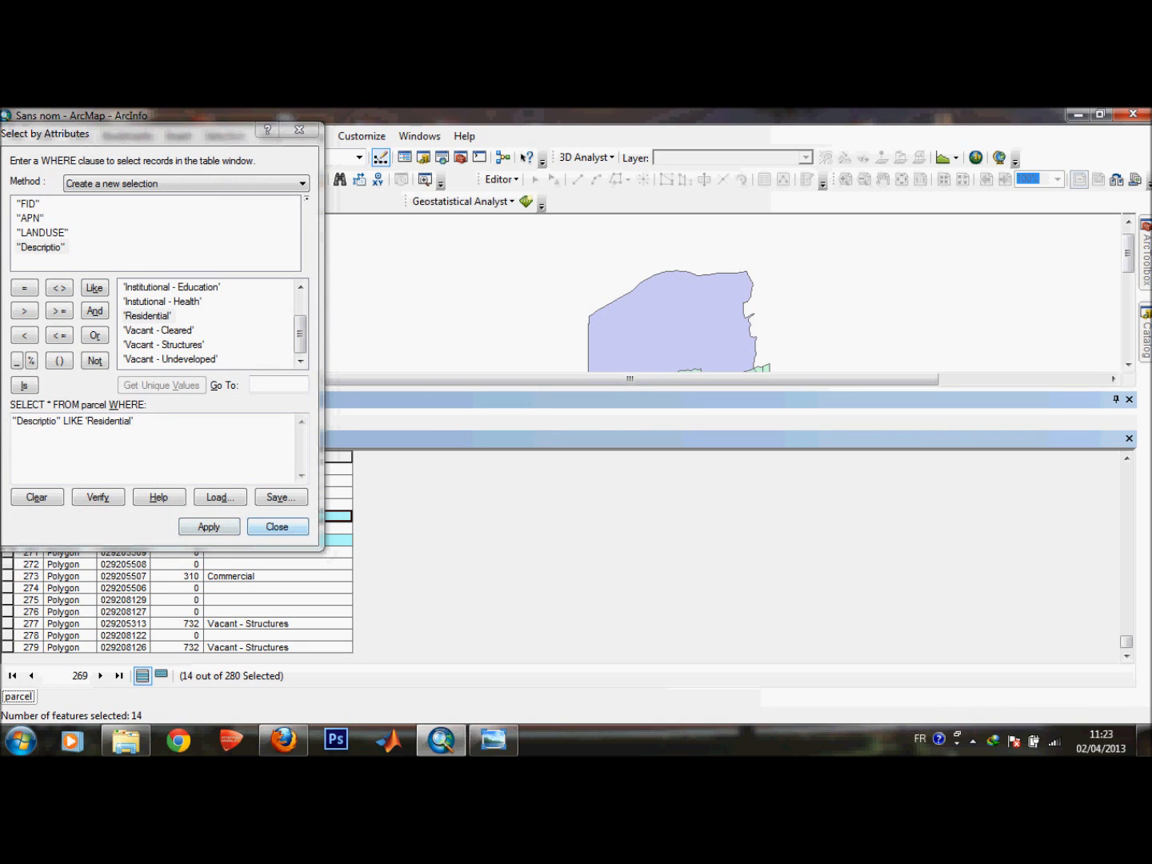
pyautogui.click(276, 526)
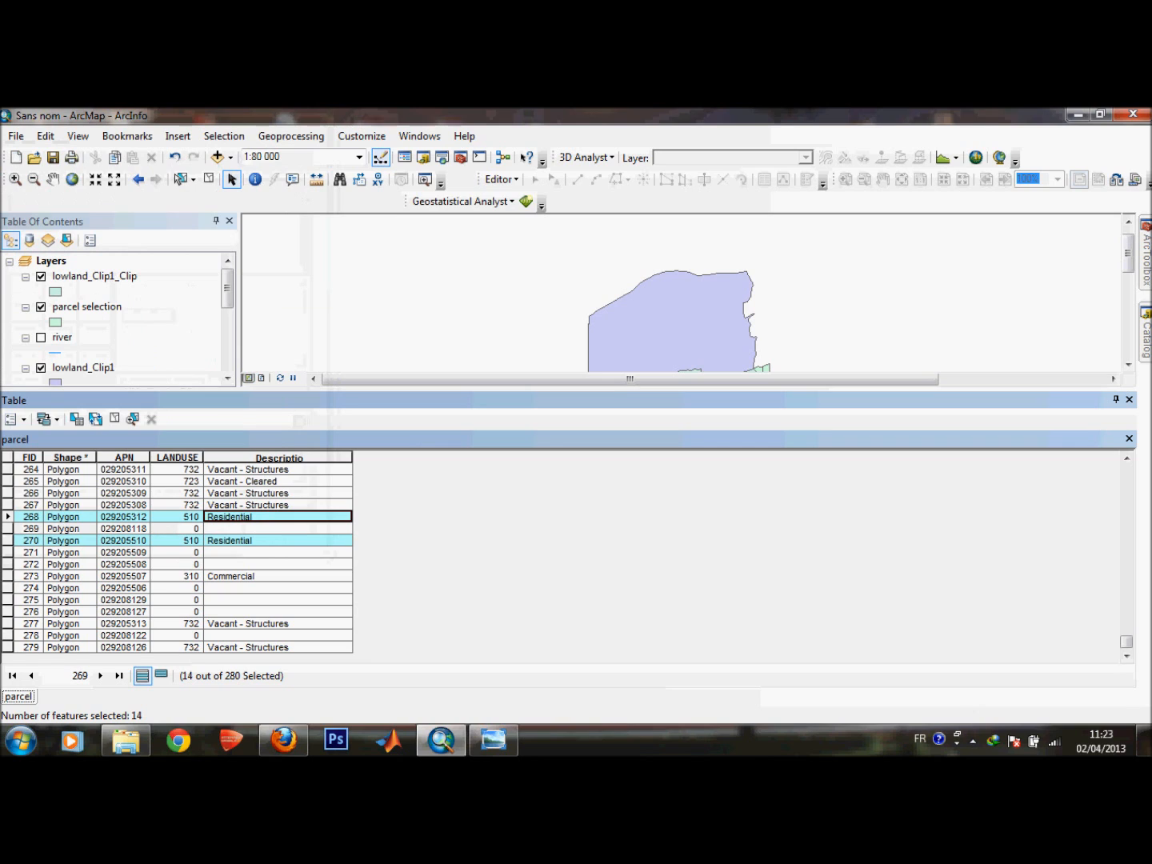
pyautogui.moveTo(336, 390); pyautogui.dragTo(336, 560)
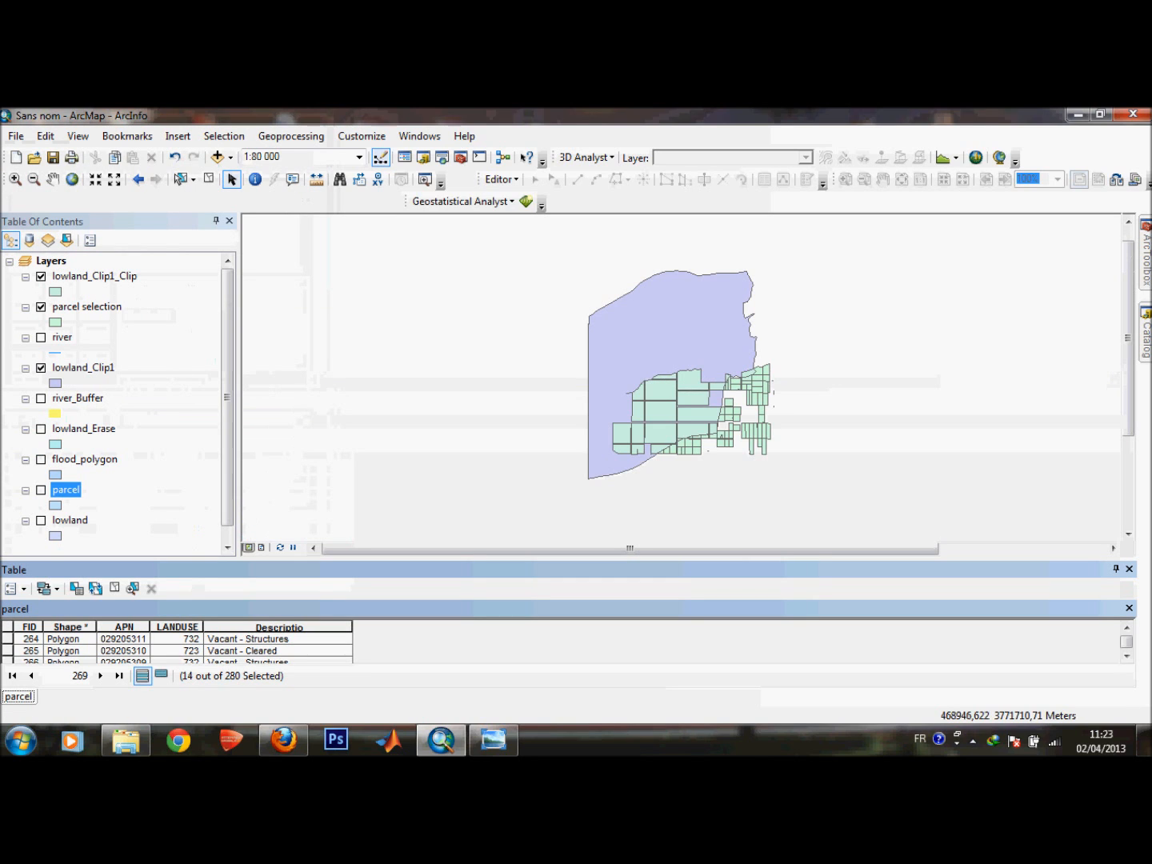
# Show the parcel layer and create a new layer from its selected residential parcels.
pyautogui.click(40, 489)
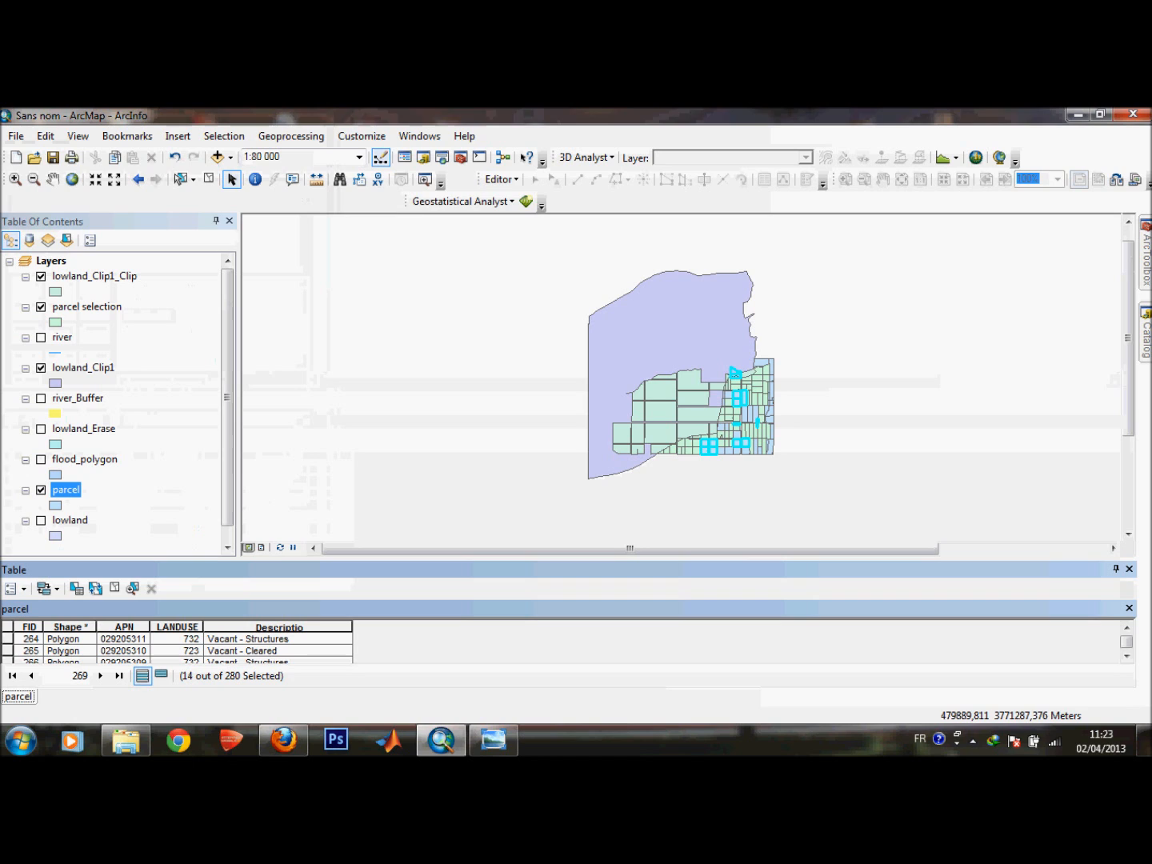
pyautogui.rightClick(70, 490)
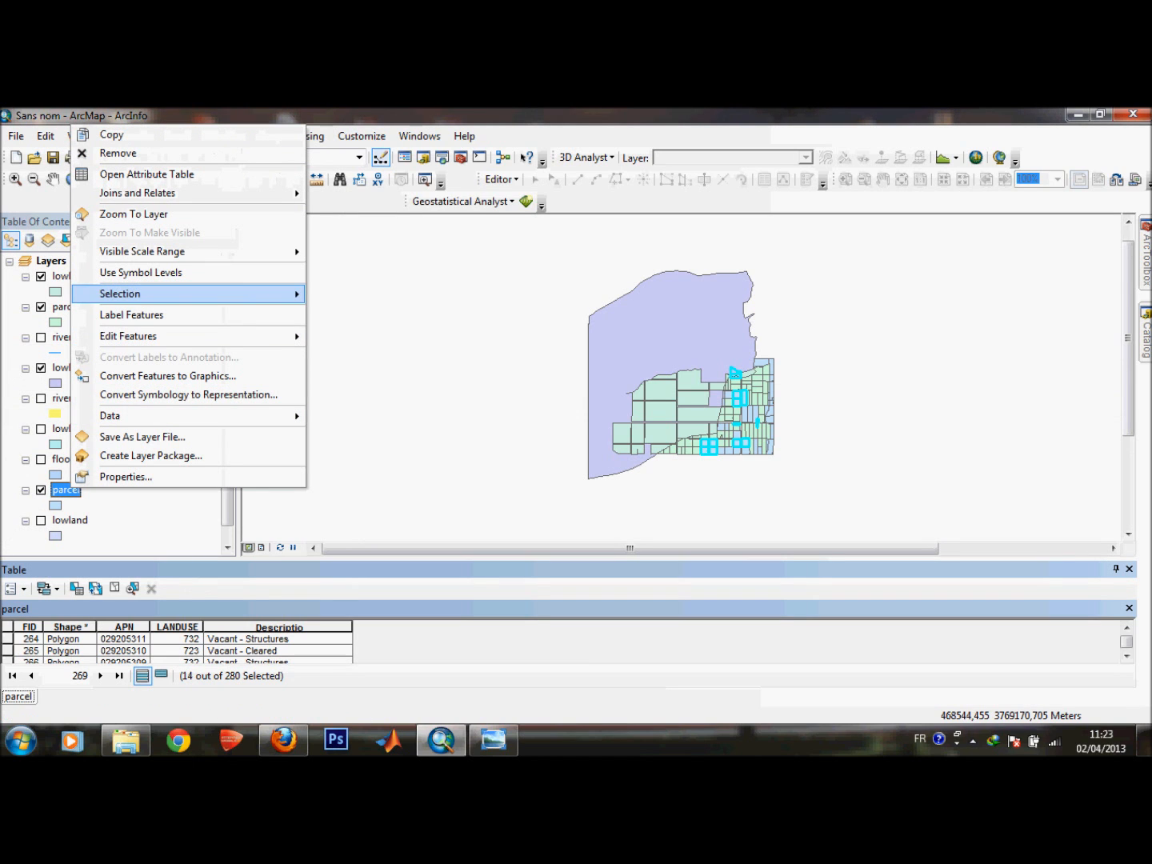
pyautogui.moveTo(120, 293)
pyautogui.click(415, 452)
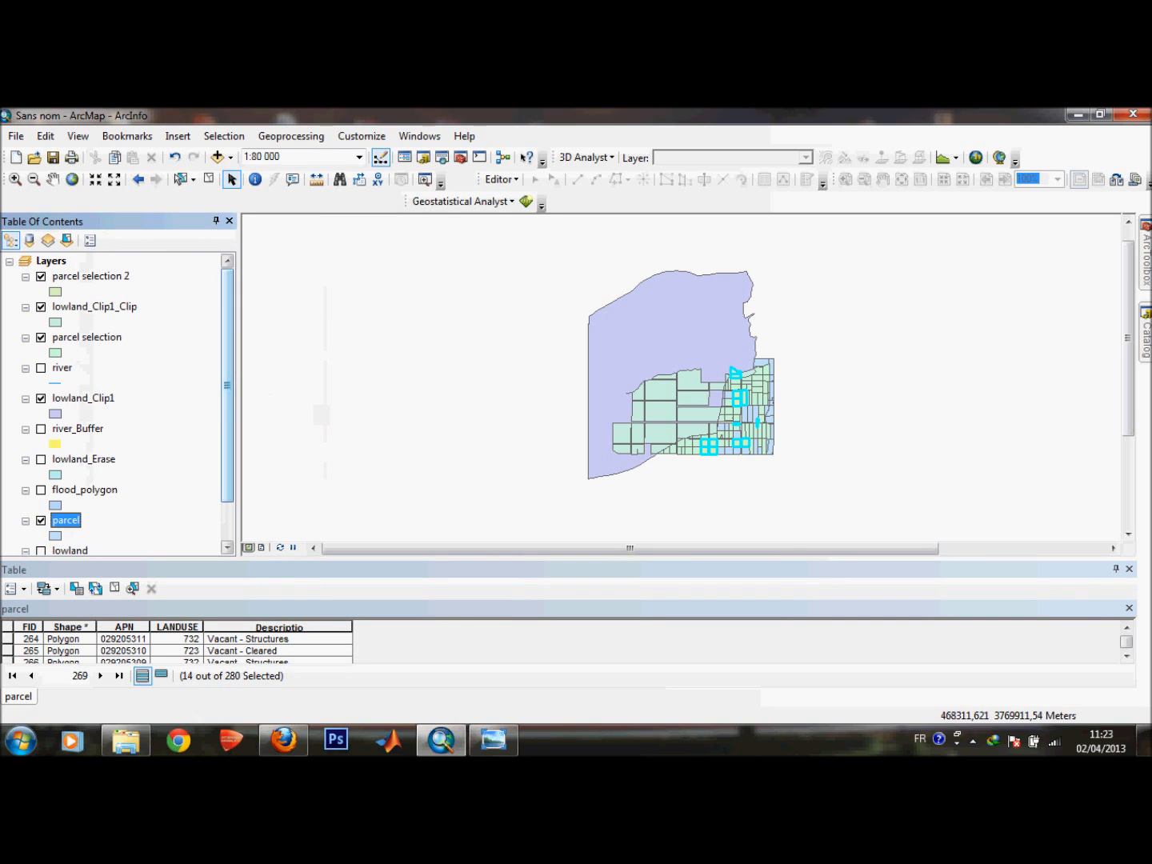
# Compare the new residential selection layer against the parcel and lowland layers by toggling their visibility.
pyautogui.scroll(-3, 227, 383)
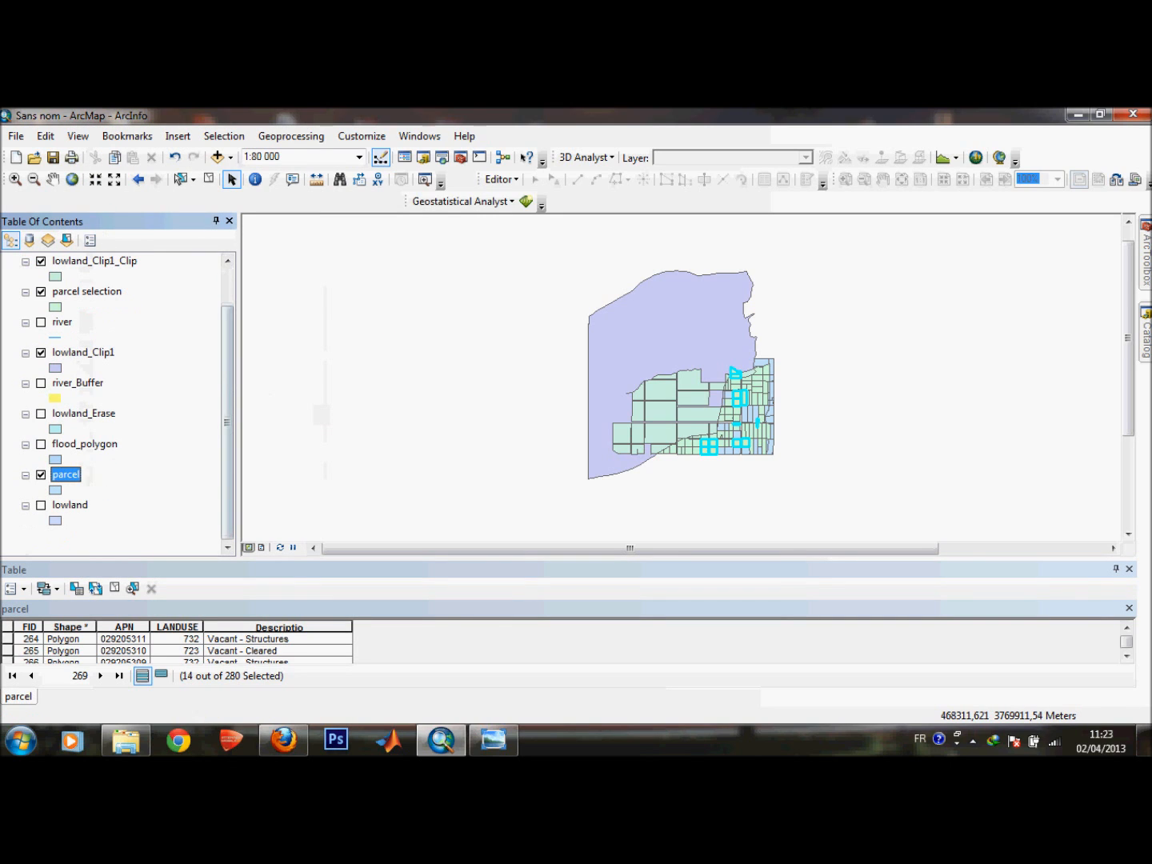
pyautogui.click(40, 475)
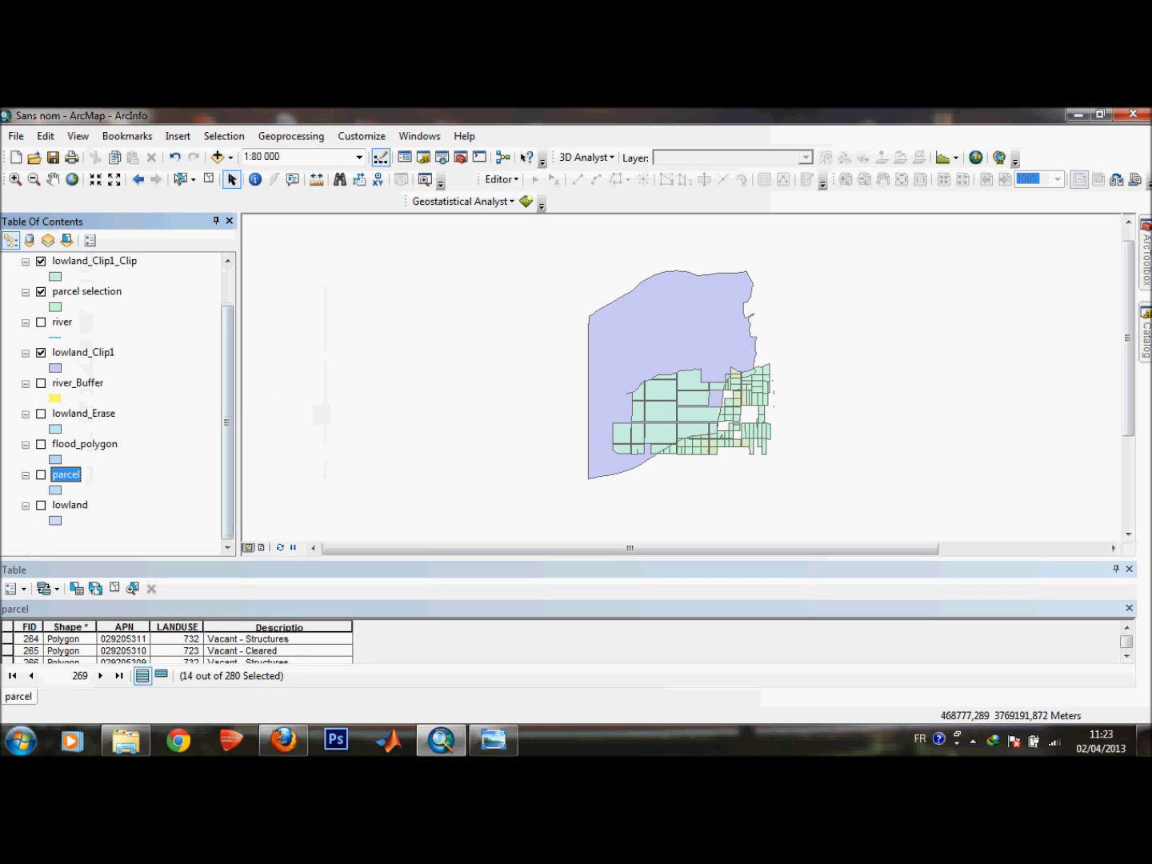
pyautogui.click(40, 476)
pyautogui.click(41, 475)
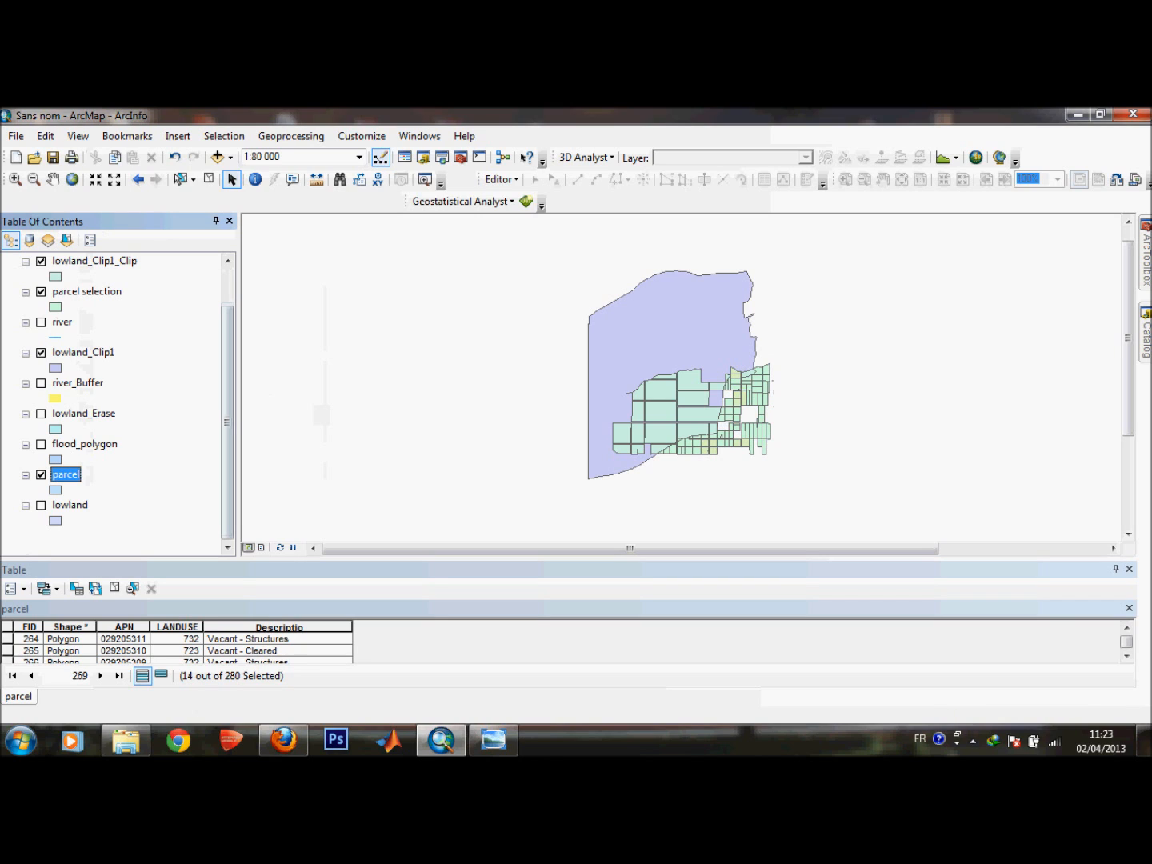
pyautogui.click(40, 475)
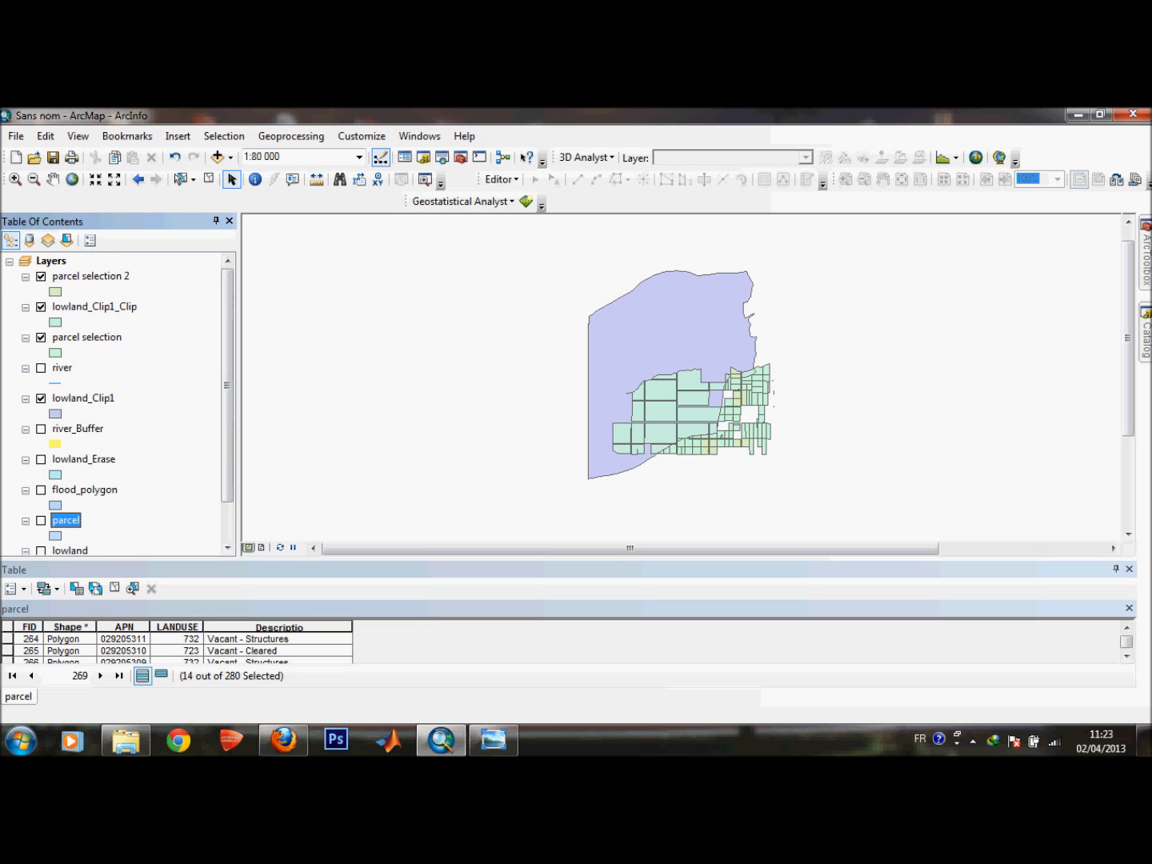
pyautogui.click(40, 306)
pyautogui.click(41, 336)
pyautogui.click(40, 398)
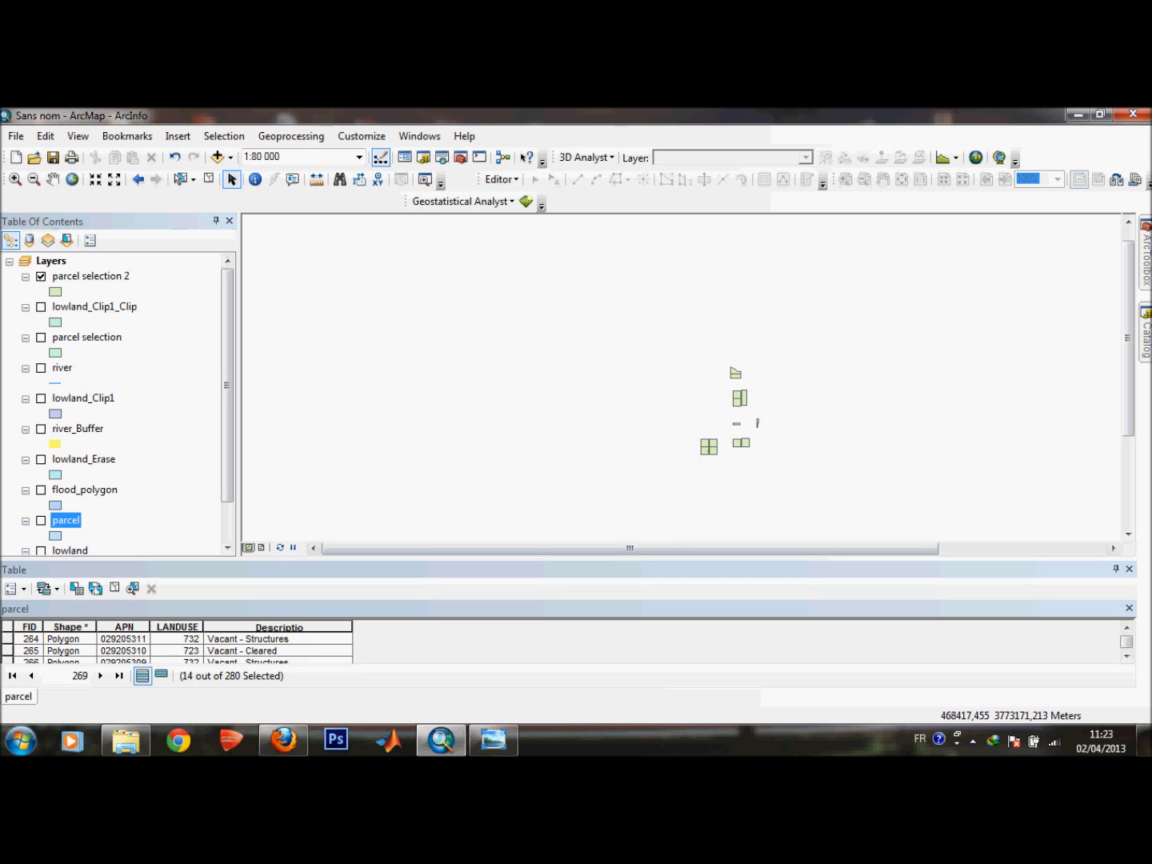
# Buffer the parcel selection 2 layer by 800 meters.
pyautogui.click(89, 276)
pyautogui.click(291, 135)
pyautogui.click(296, 155)
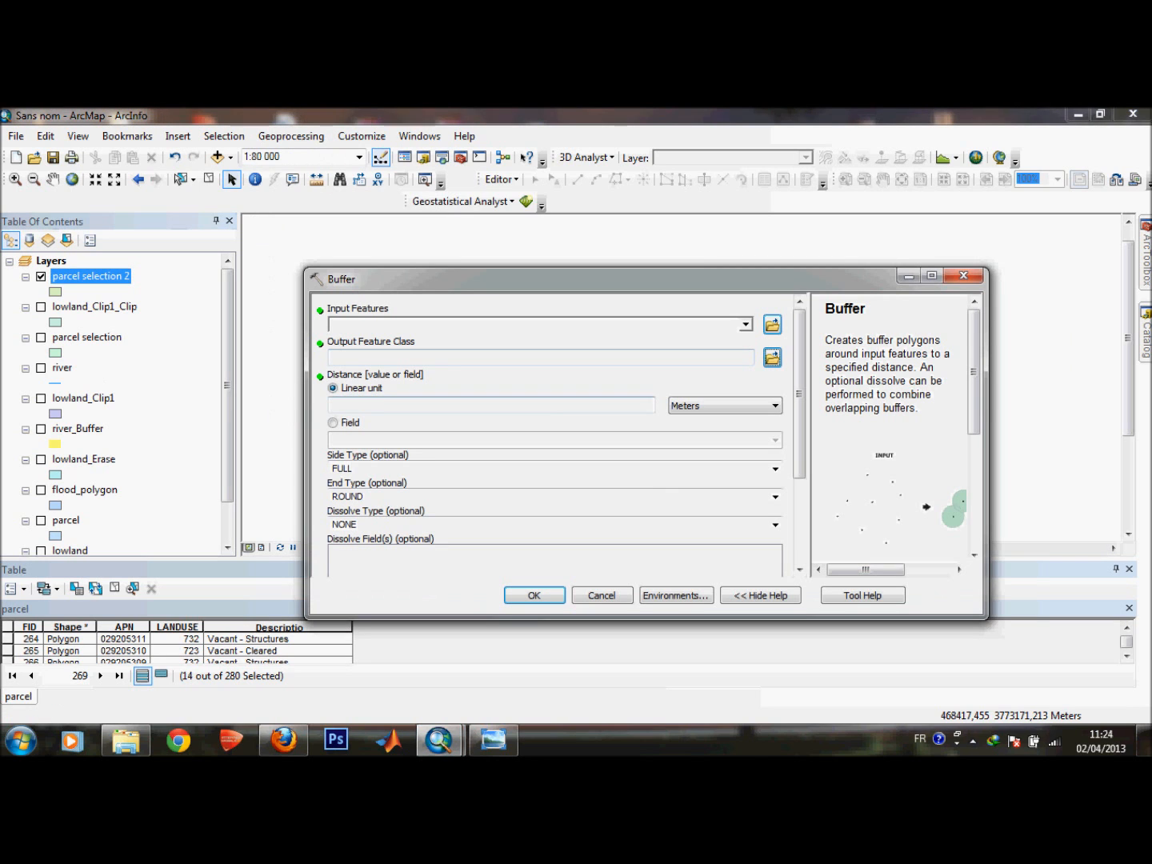
pyautogui.click(491, 406)
pyautogui.write('800')
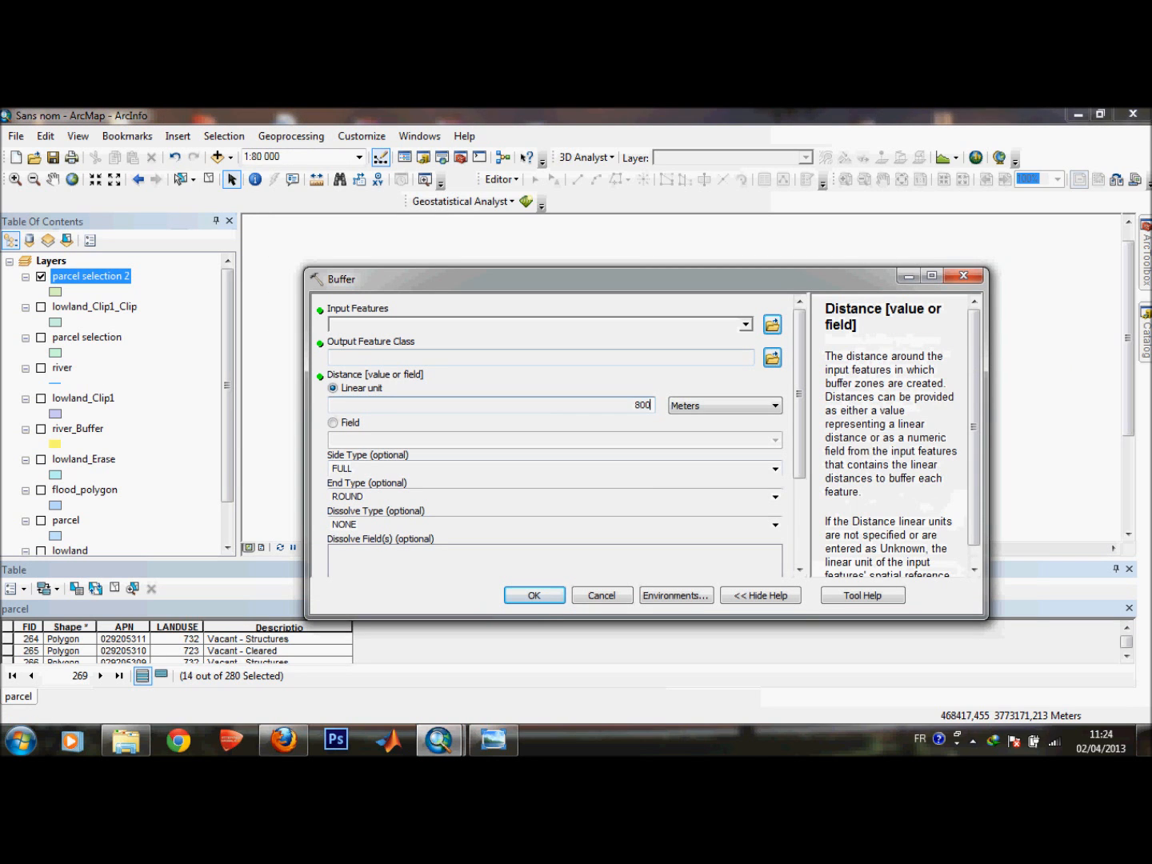
pyautogui.click(745, 324)
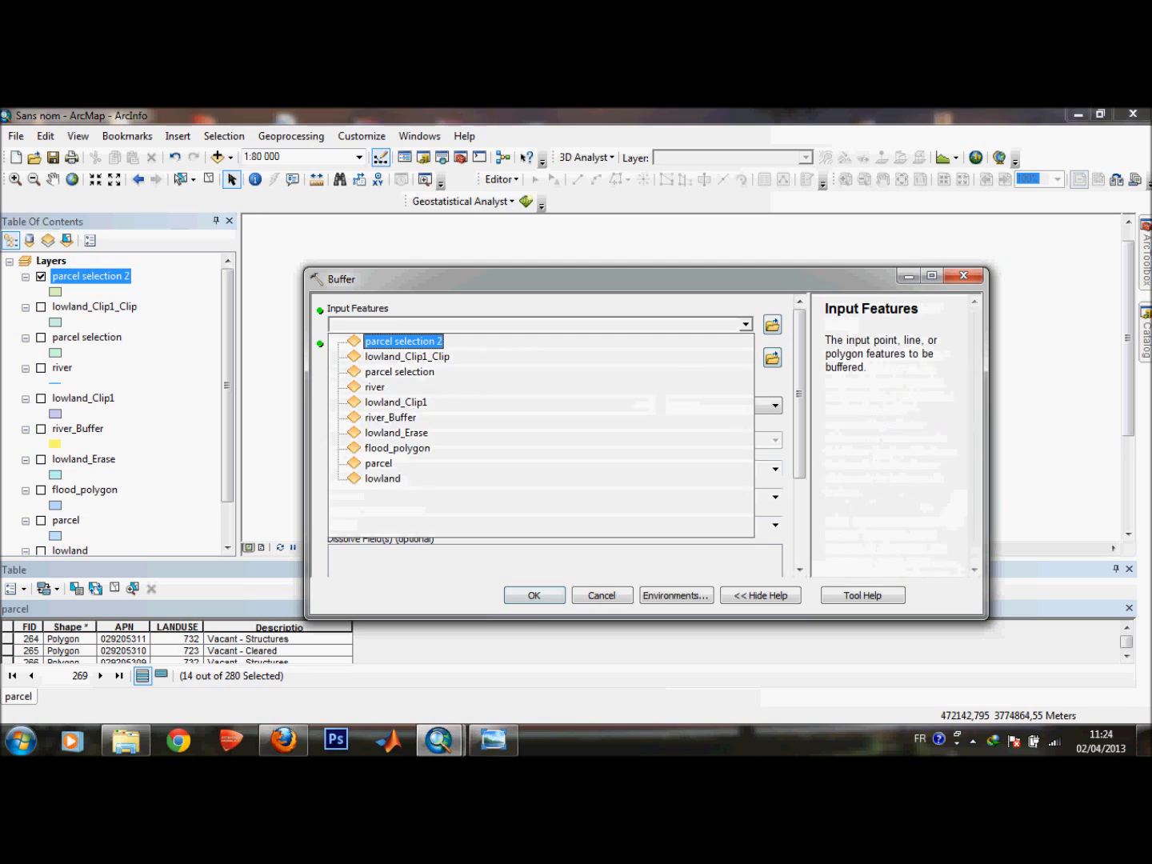
pyautogui.click(403, 342)
pyautogui.click(744, 324)
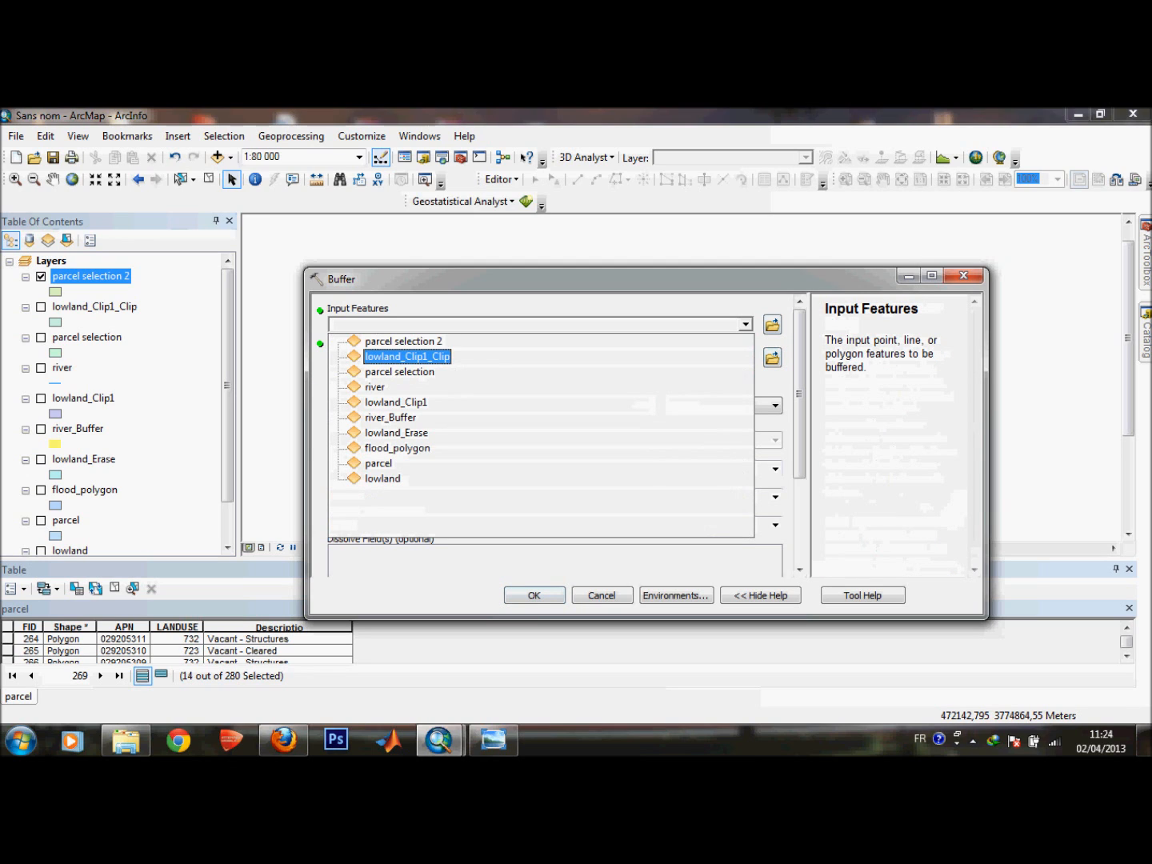
pyautogui.click(403, 342)
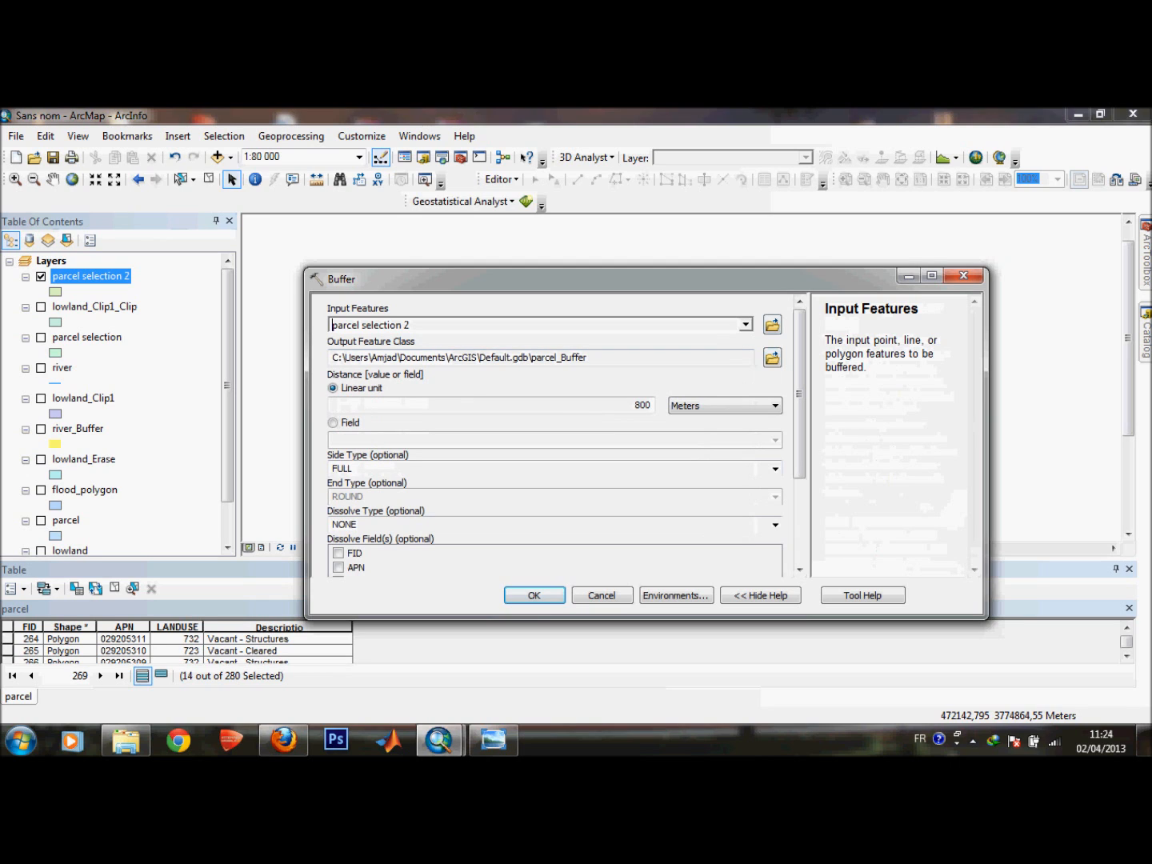
pyautogui.click(535, 595)
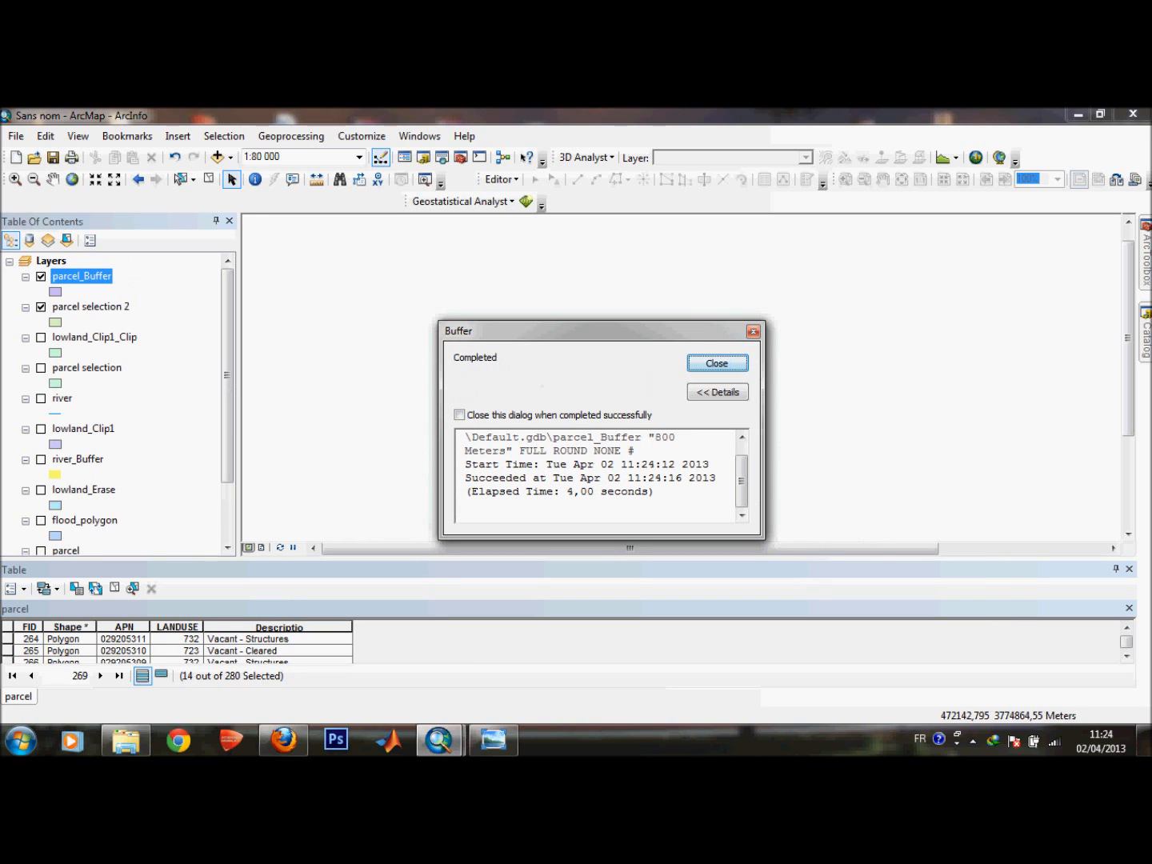
pyautogui.click(717, 364)
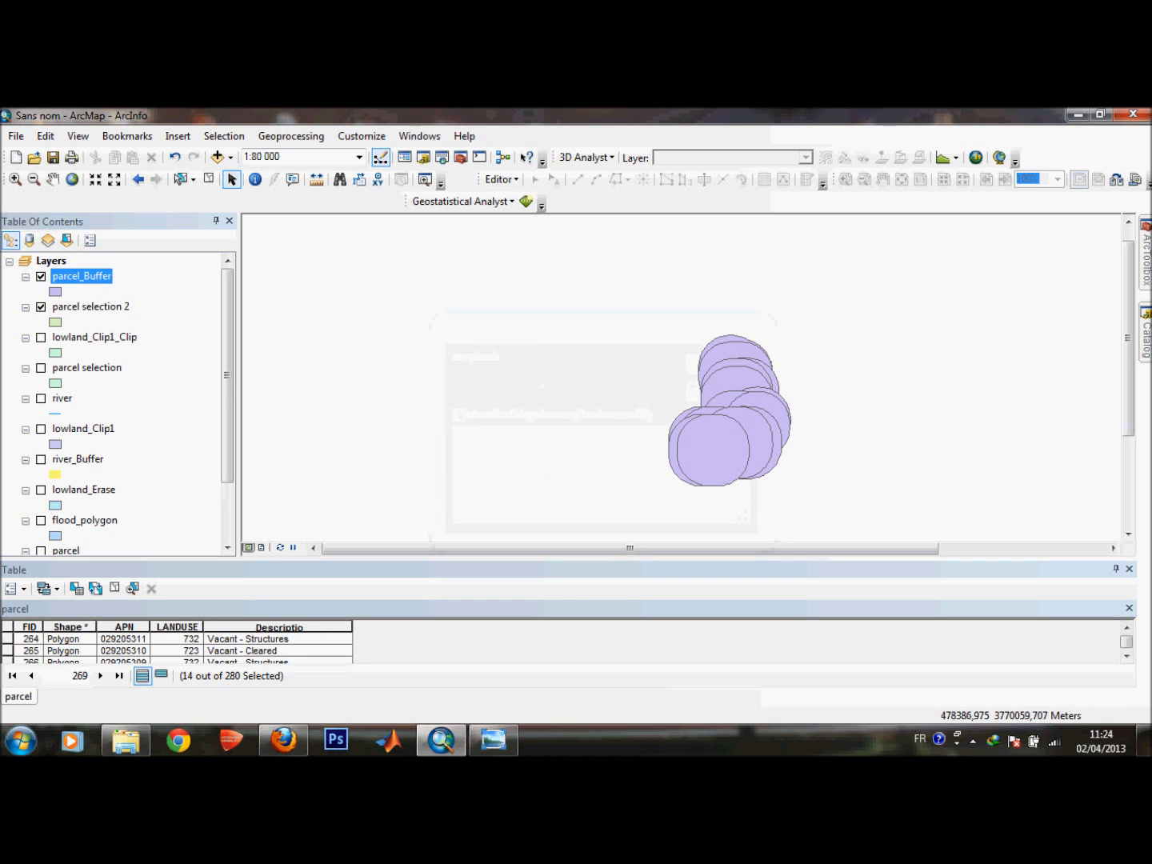
# Merge the parcel_Buffer layer into a new dataset.
pyautogui.rightClick(89, 276)
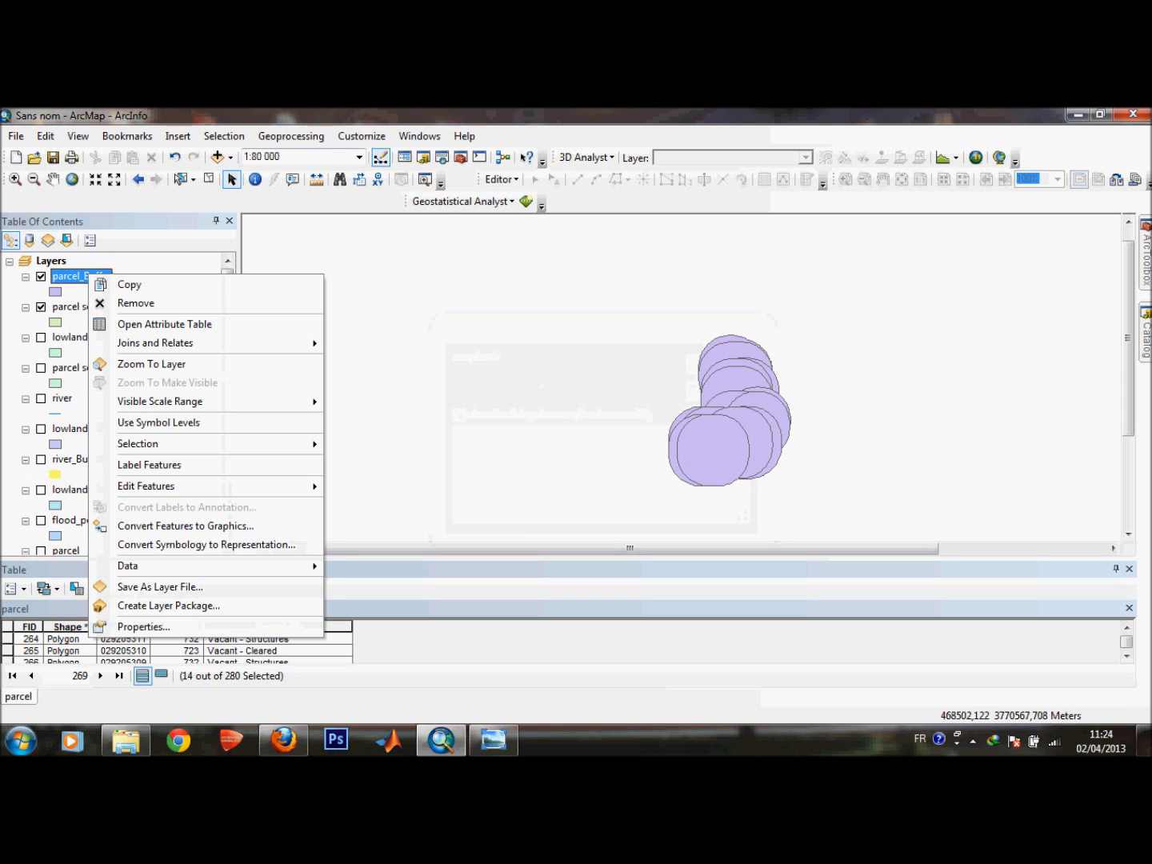
pyautogui.click(291, 136)
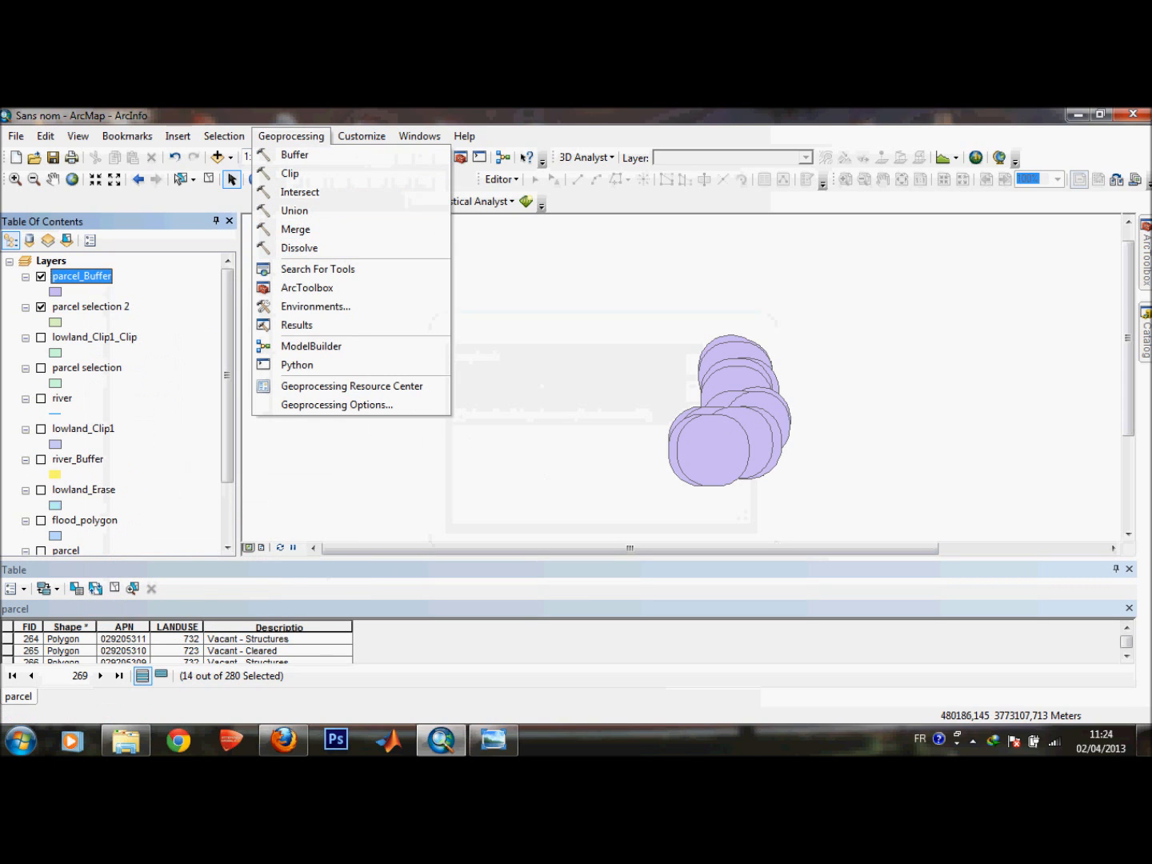
pyautogui.click(296, 230)
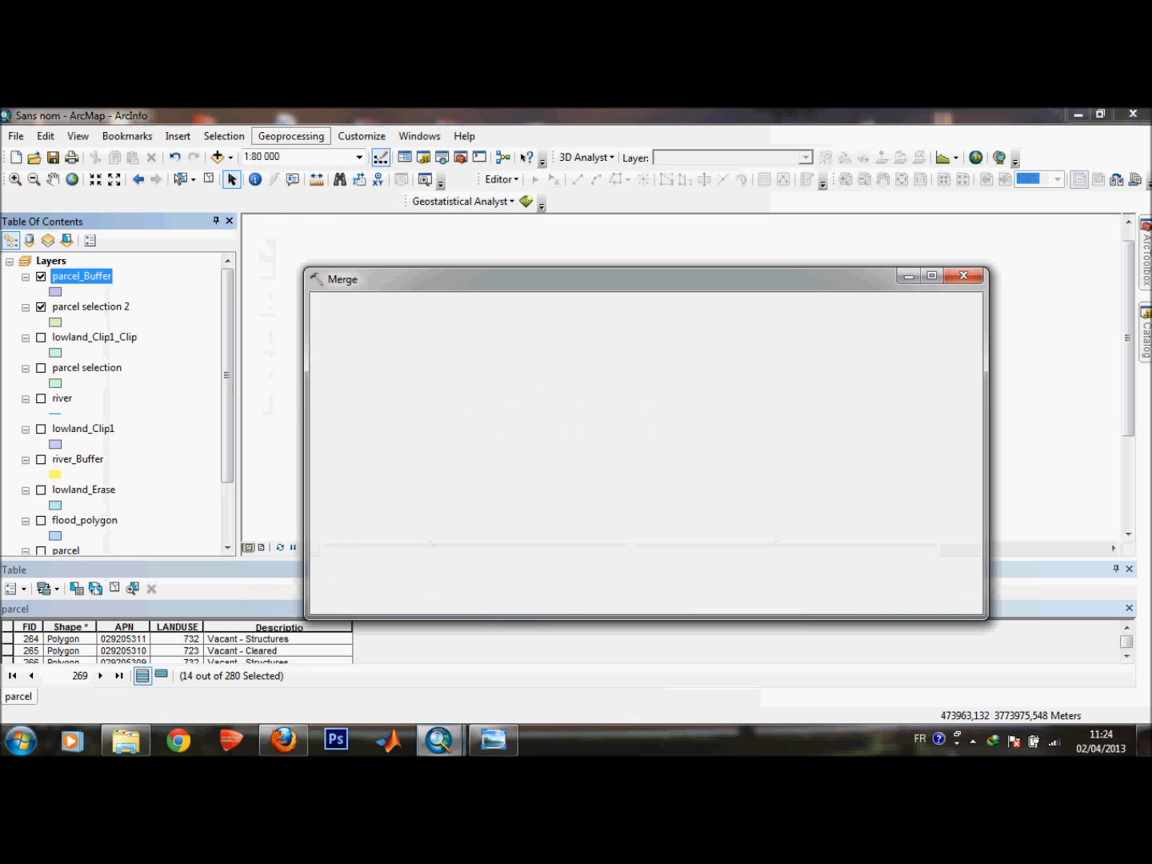
pyautogui.click(745, 324)
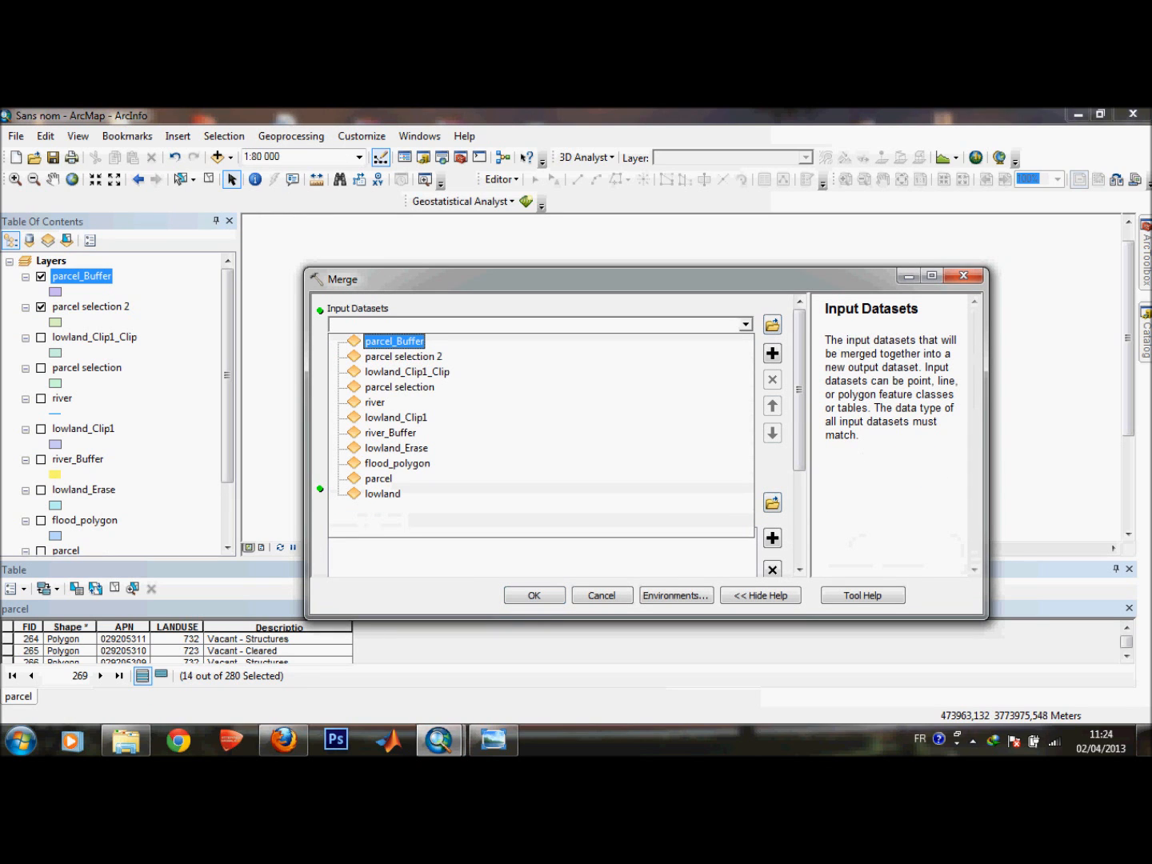
pyautogui.click(395, 342)
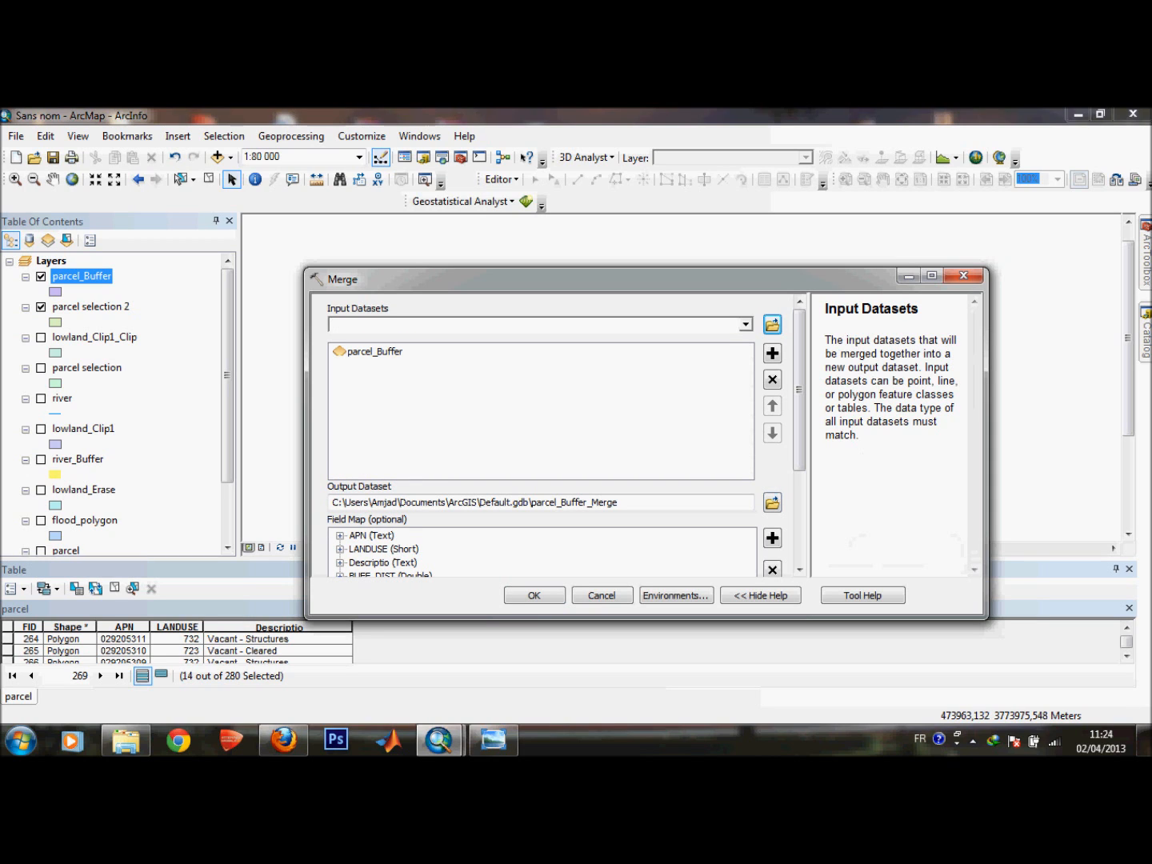
pyautogui.click(534, 595)
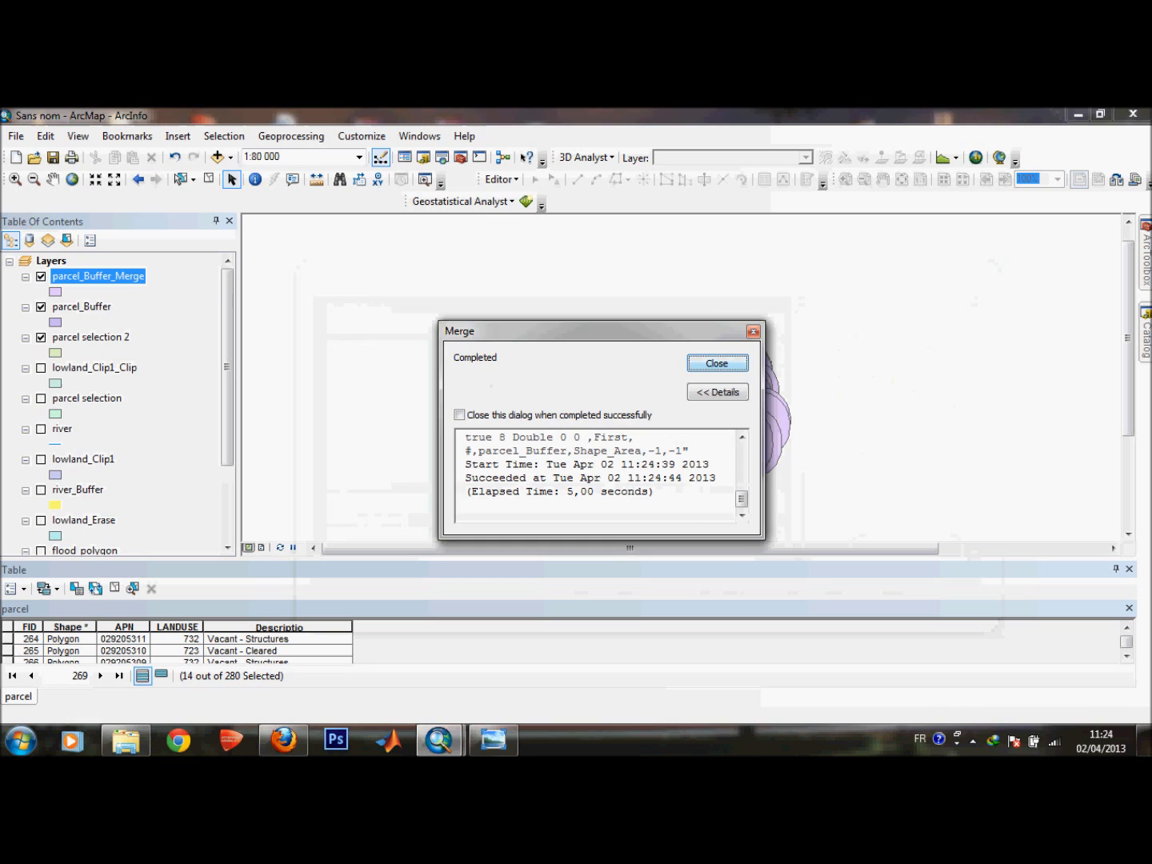
pyautogui.click(716, 363)
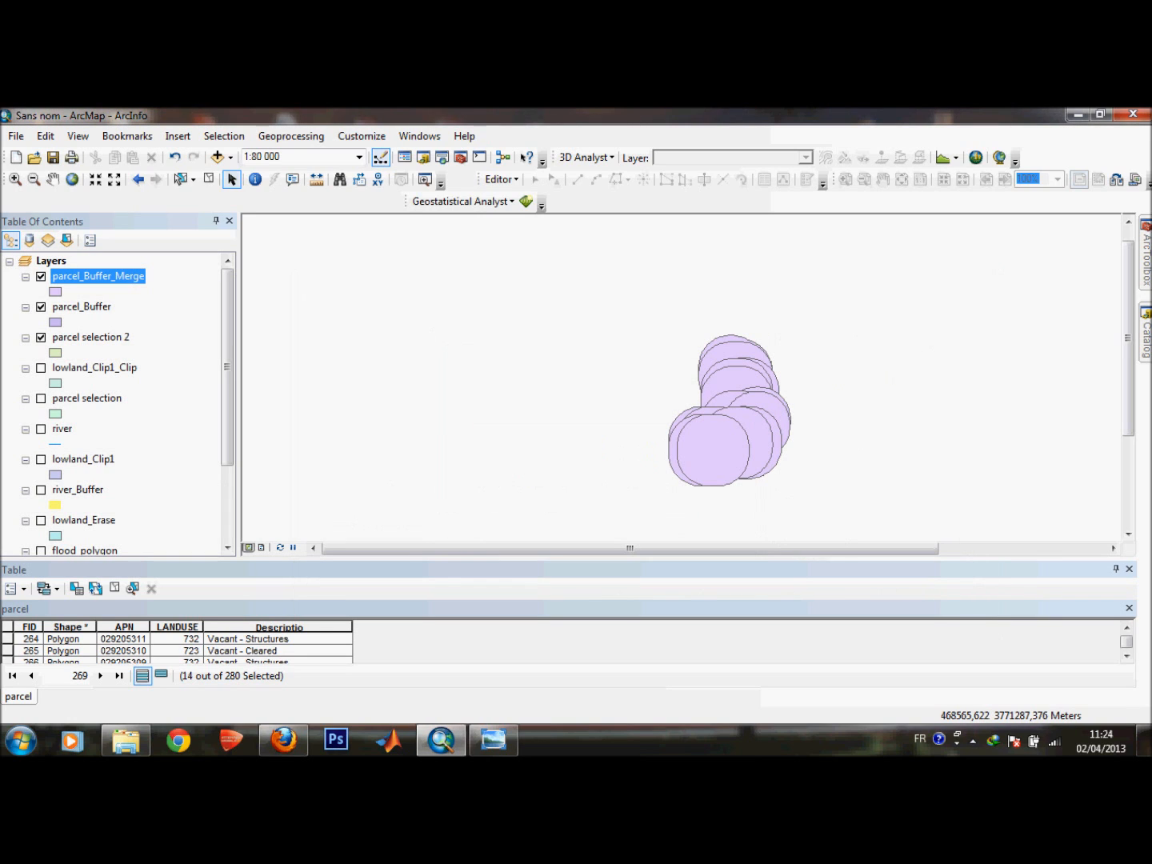
# Remove the parcel_Buffer_Merge layer from the map.
pyautogui.click(41, 307)
pyautogui.click(40, 307)
pyautogui.click(41, 277)
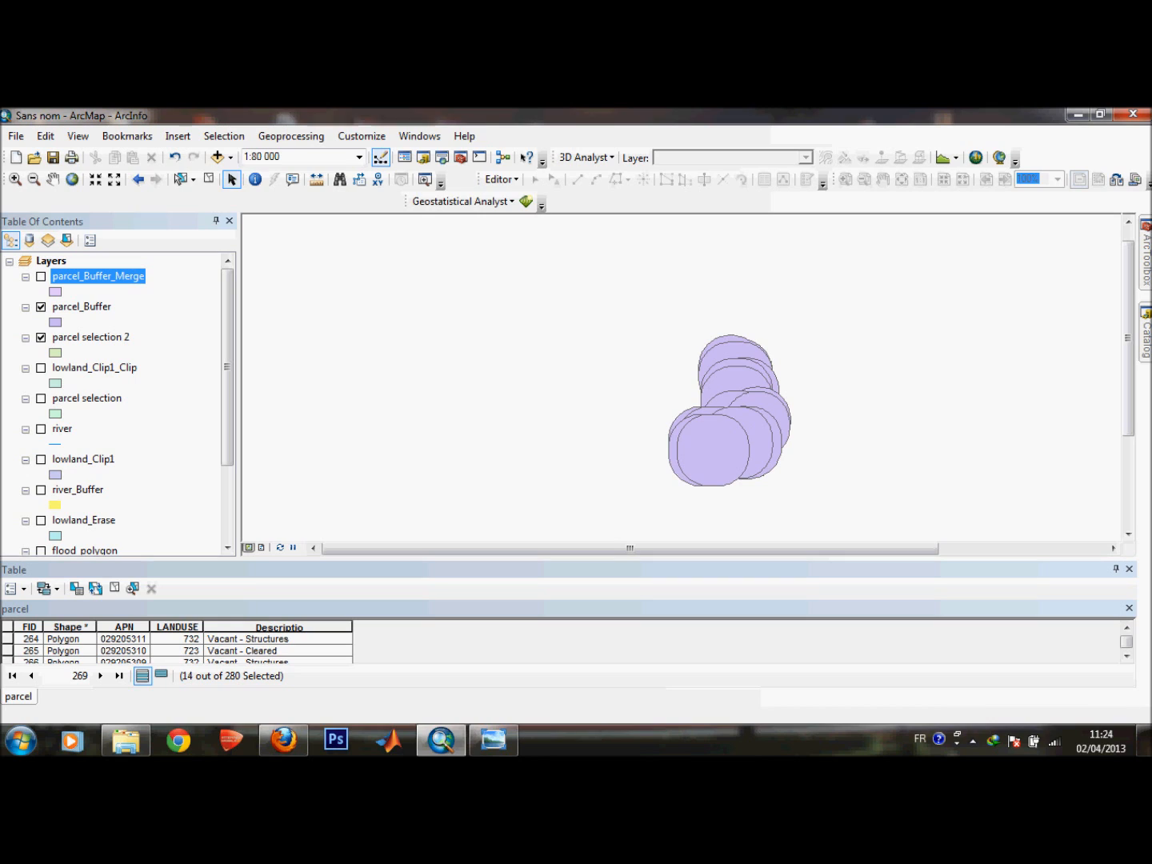
pyautogui.click(41, 277)
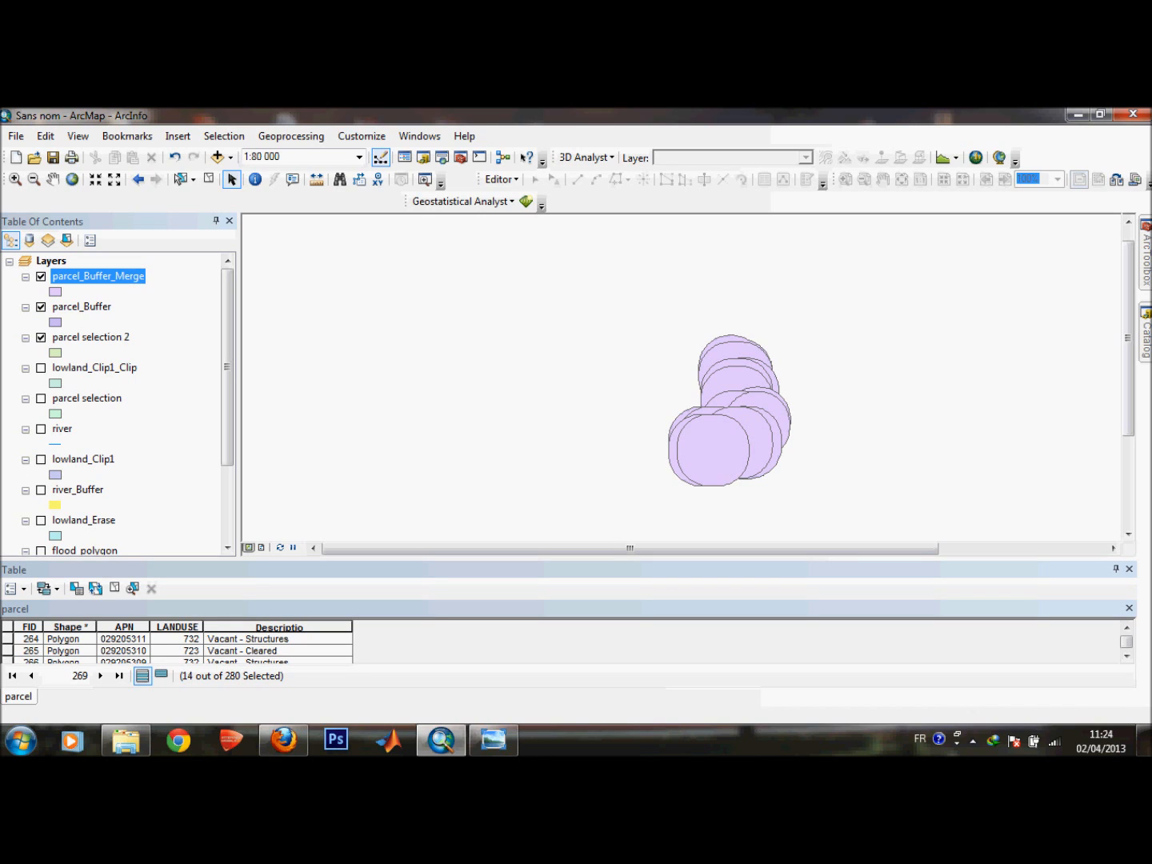
pyautogui.click(40, 276)
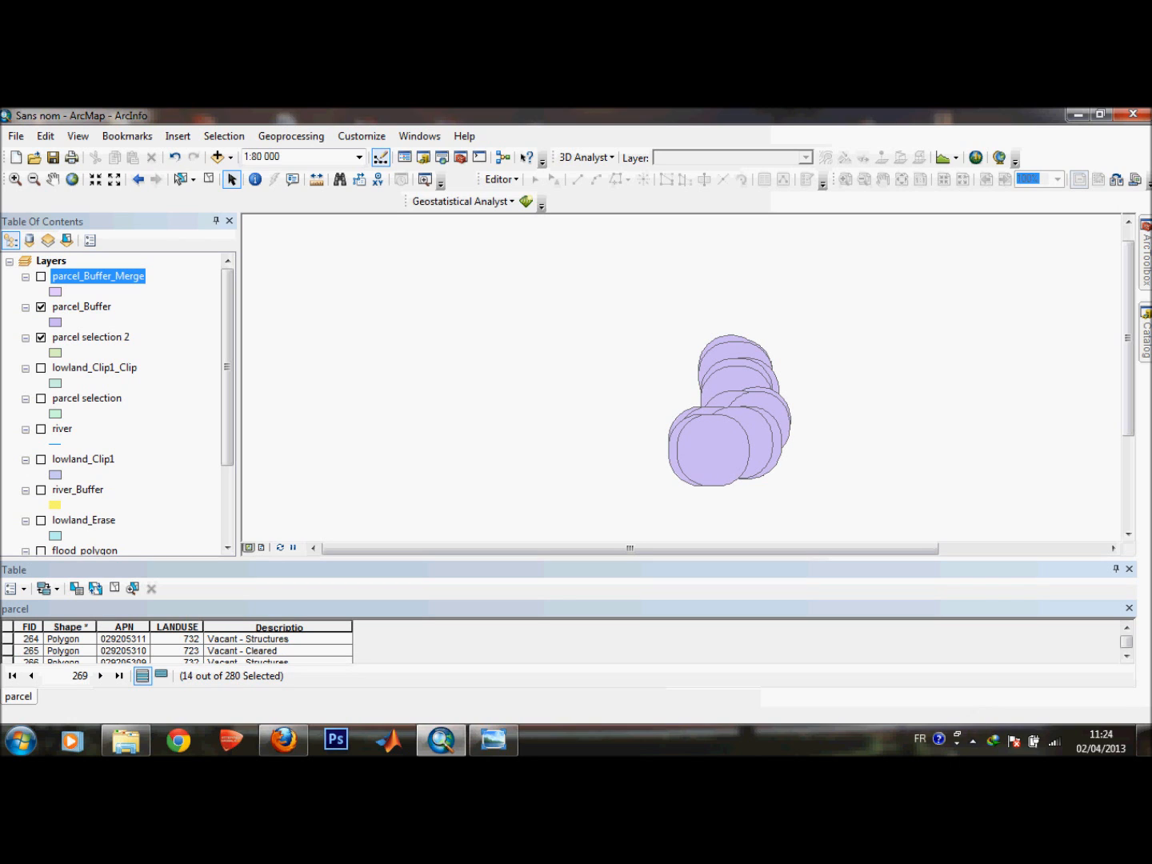
pyautogui.rightClick(92, 277)
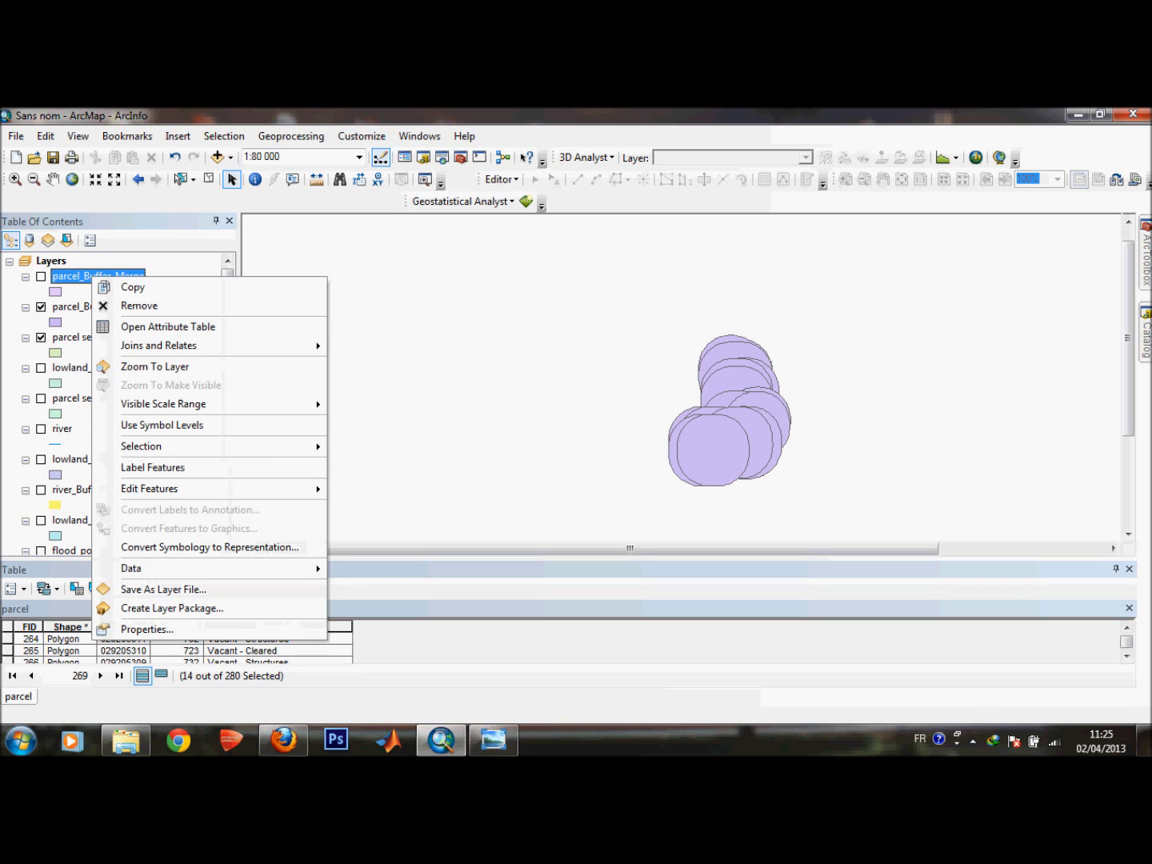
pyautogui.click(140, 306)
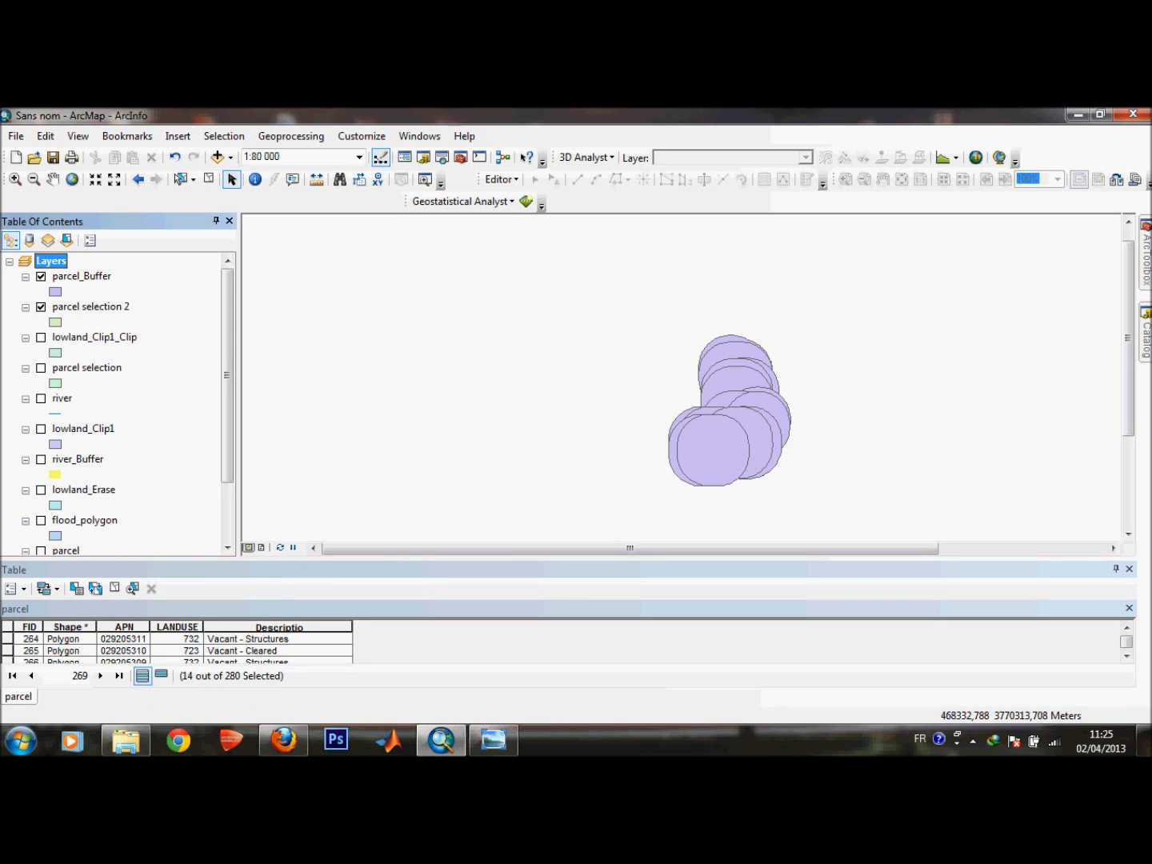
# Erase the parcel_Buffer areas from lowland_Clip1_Clip.
pyautogui.click(41, 306)
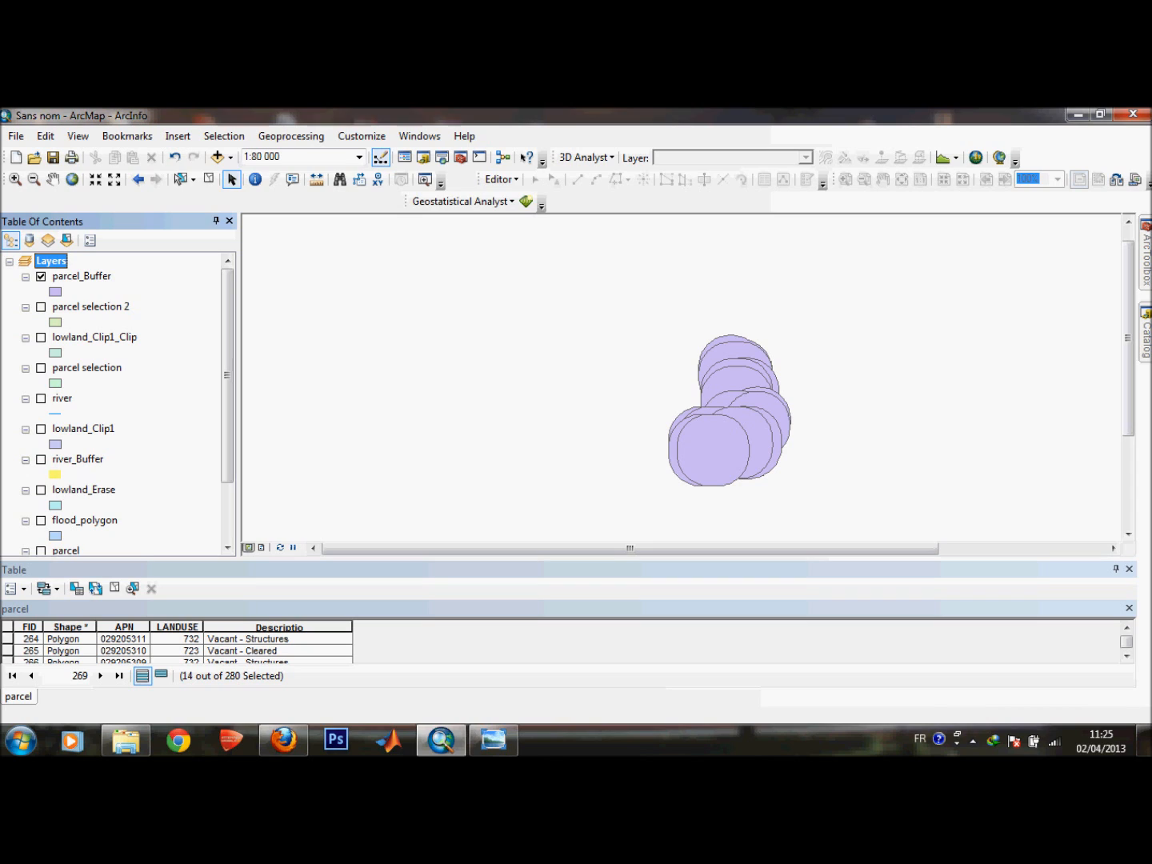
pyautogui.click(40, 337)
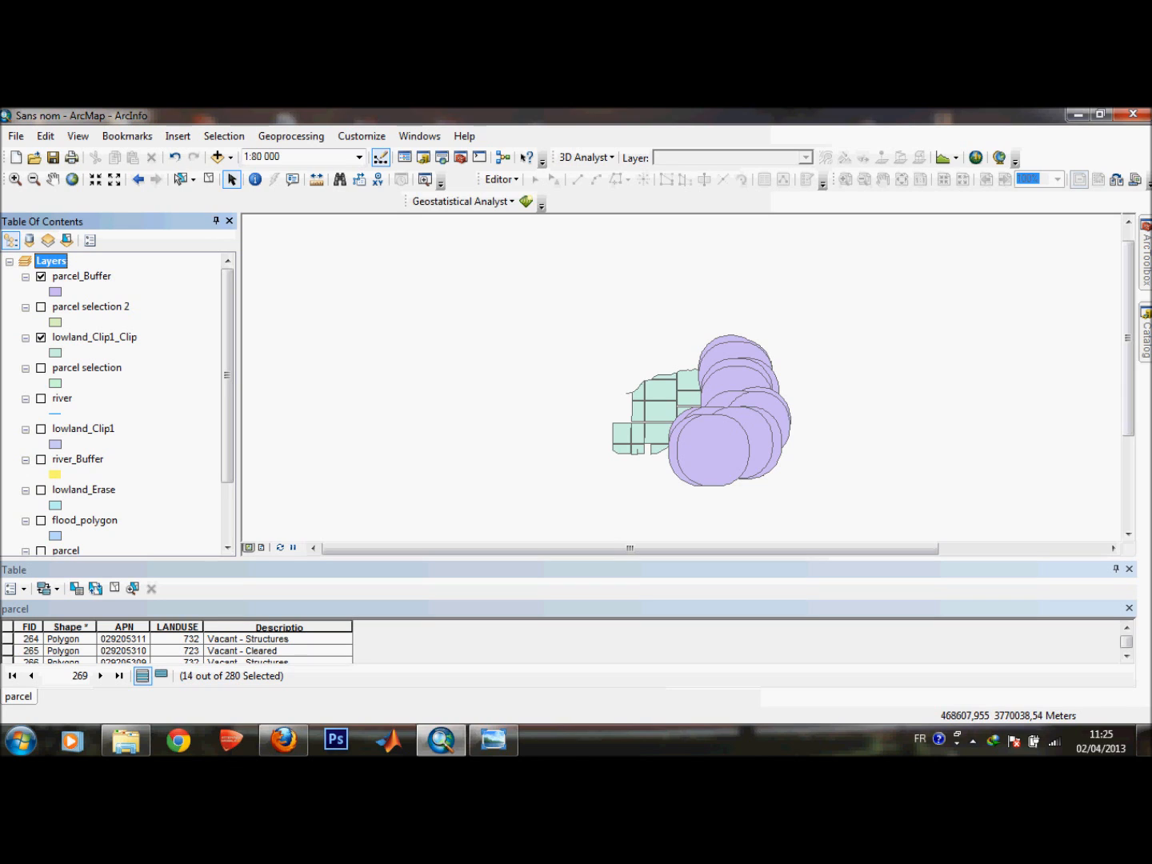
pyautogui.click(94, 337)
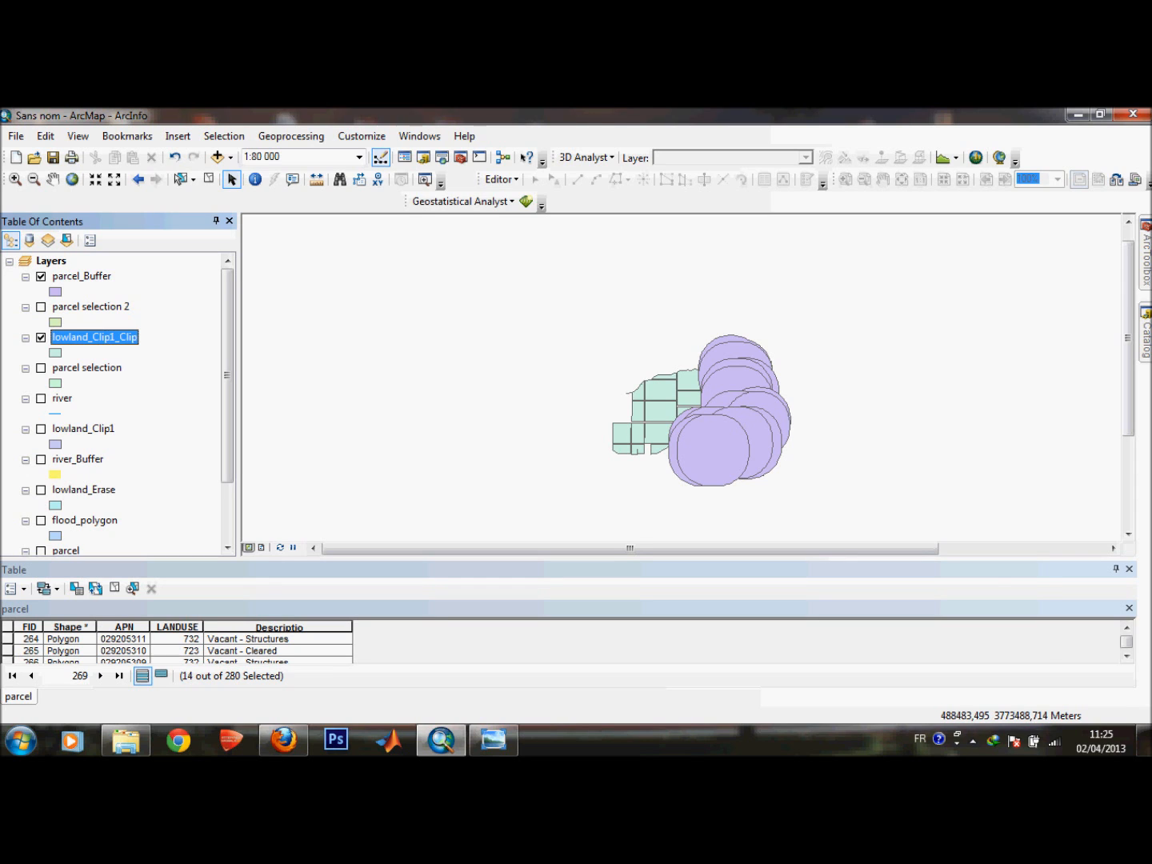
pyautogui.click(1145, 261)
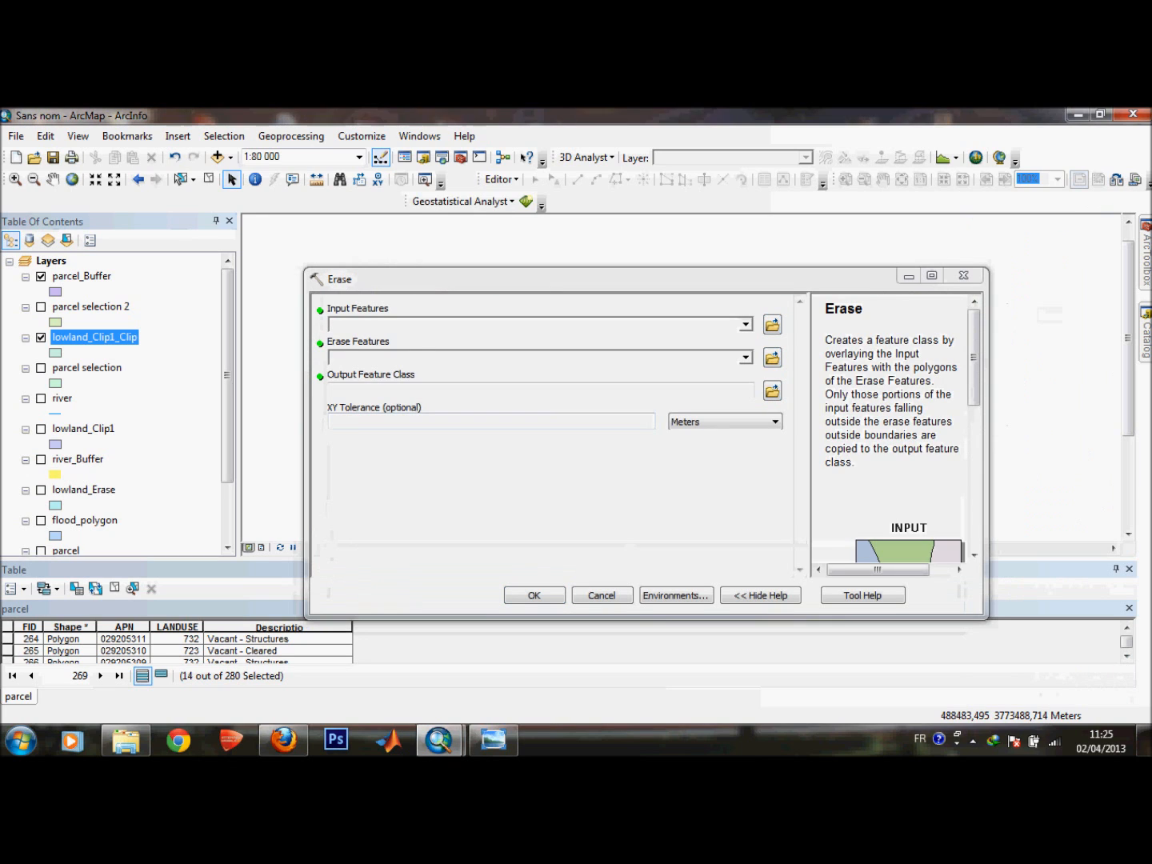
pyautogui.click(746, 325)
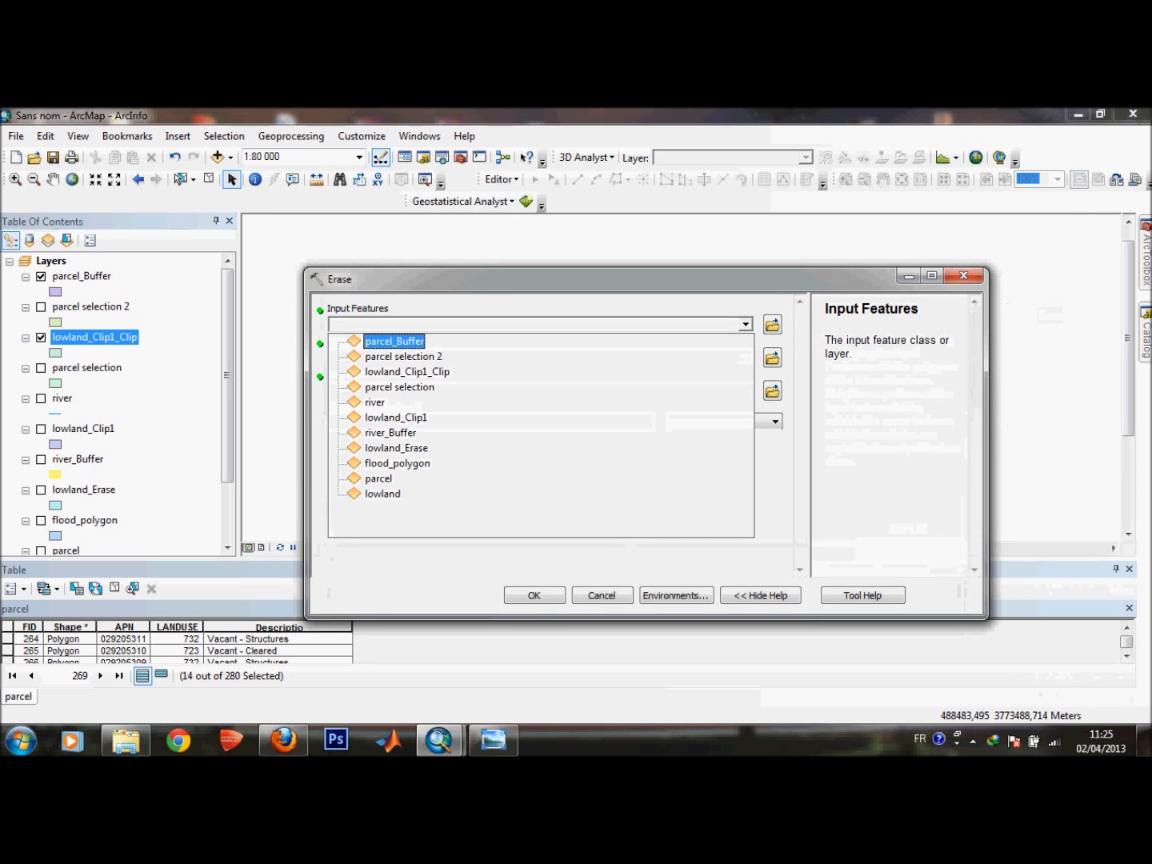
pyautogui.press('Down')
pyautogui.press('Down')
pyautogui.press('Return')
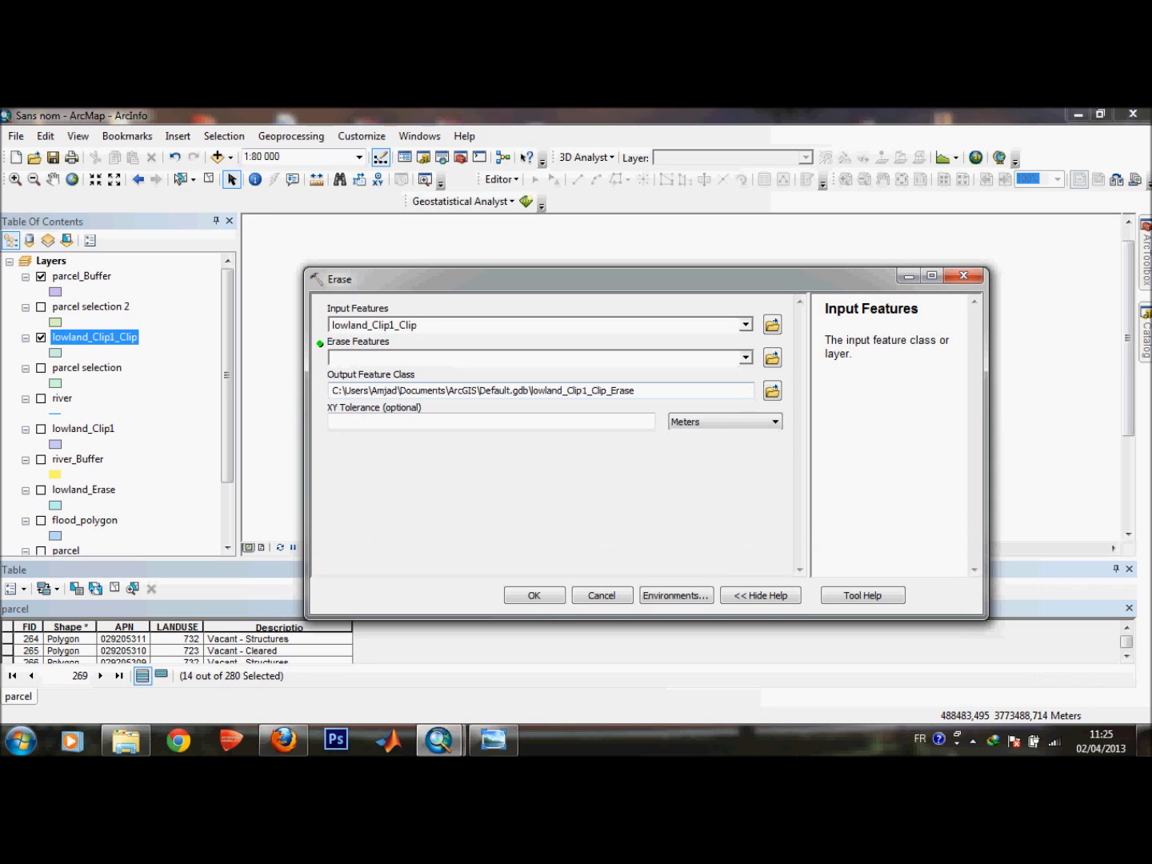
pyautogui.click(746, 357)
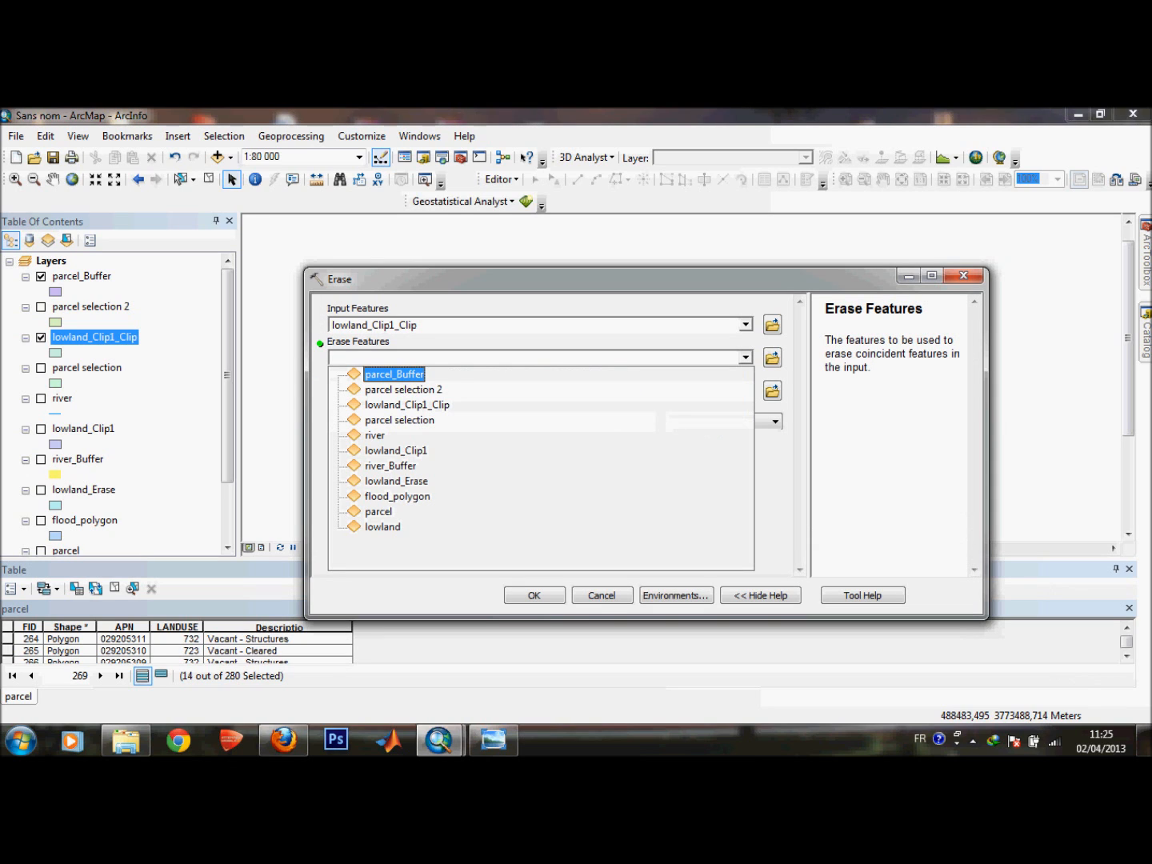
pyautogui.press('Return')
pyautogui.press('Return')
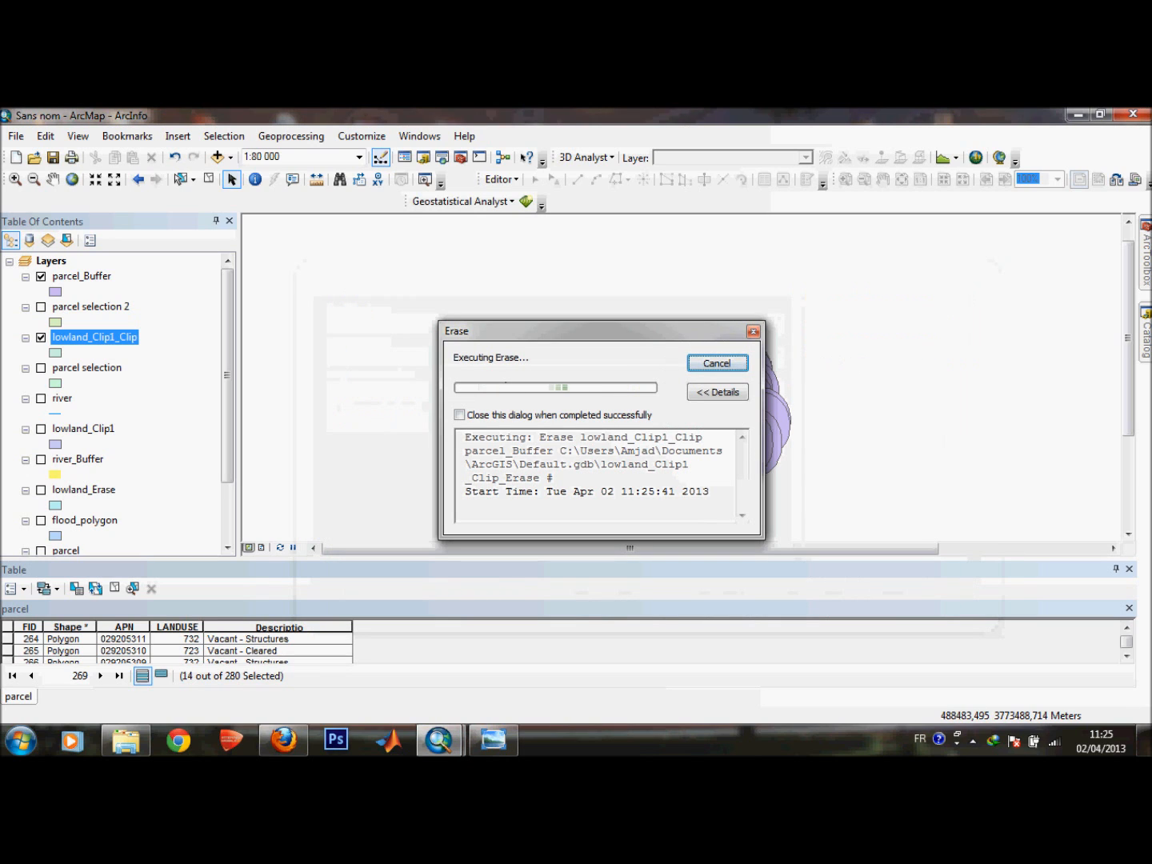
# Close the Erase dialog and hide the parcel_Buffer and lowland_Clip1_Clip layers to display the erase result.
pyautogui.hotkey('alt', 'Tab')
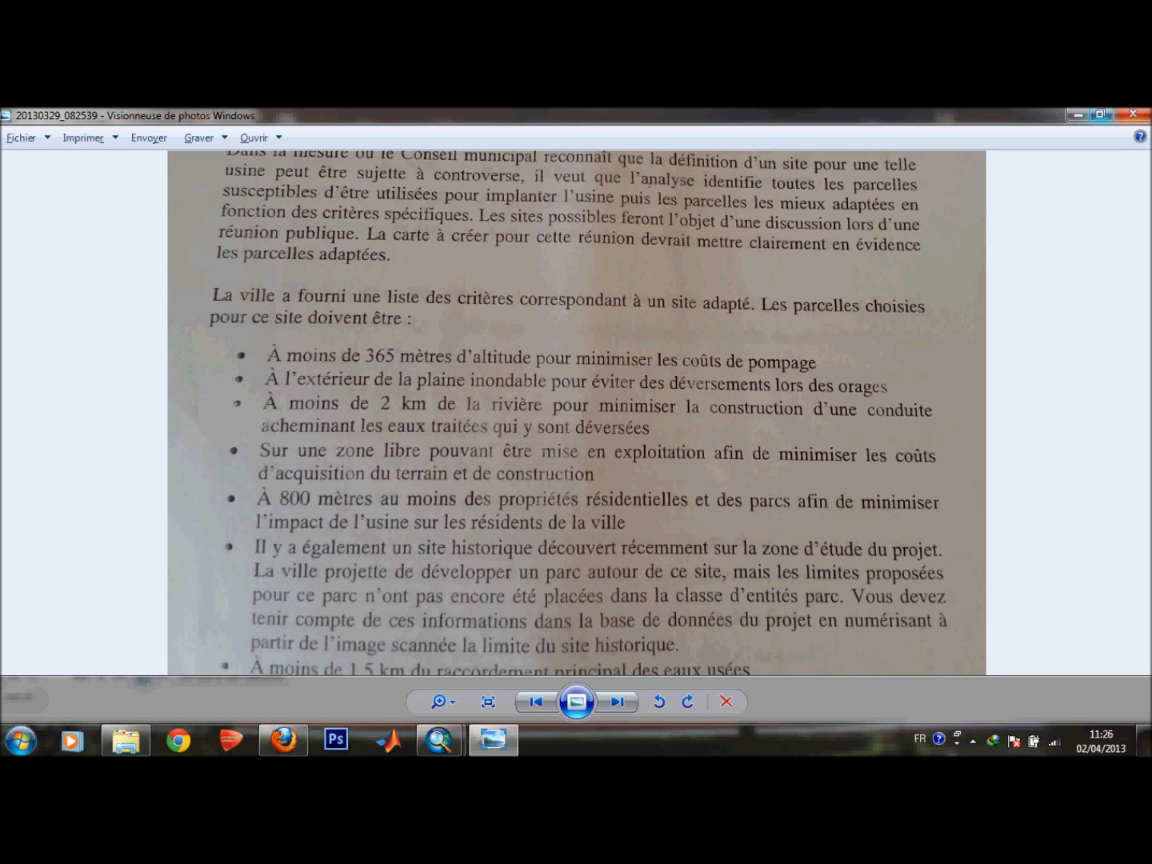
pyautogui.click(1077, 115)
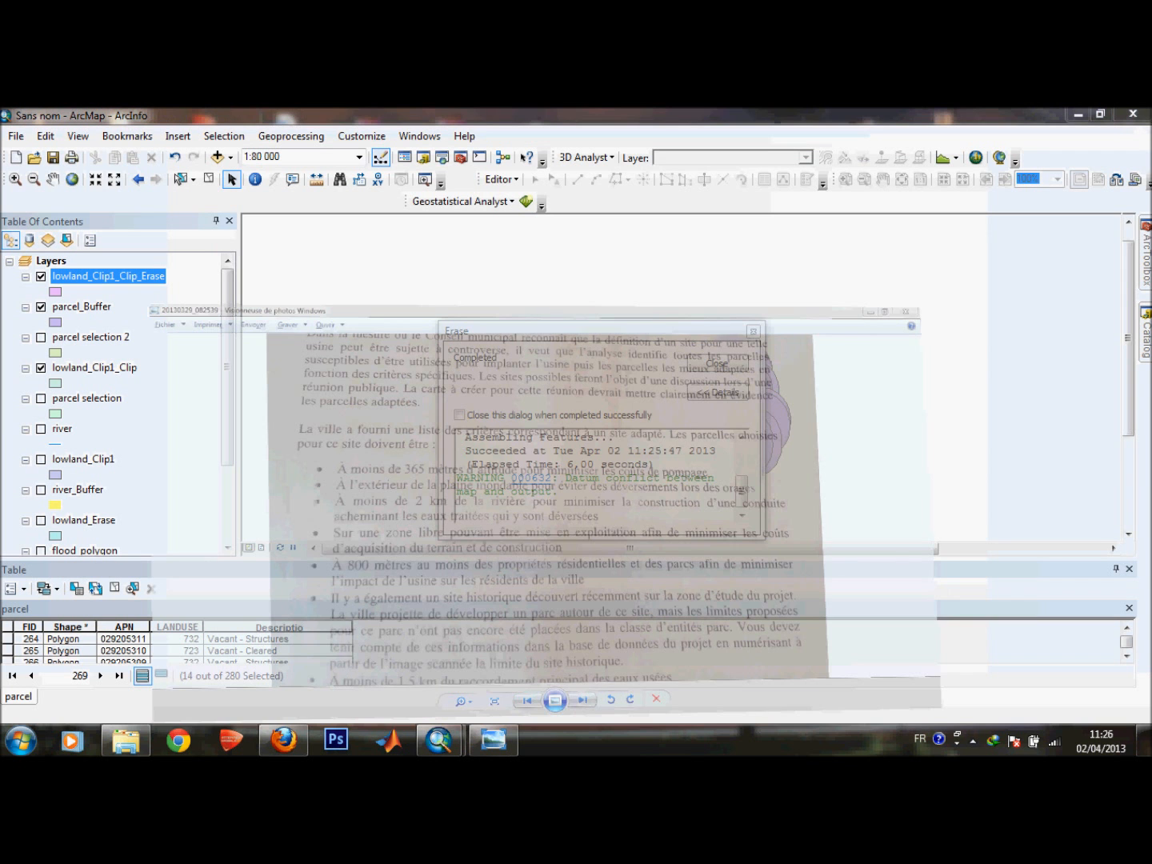
pyautogui.click(716, 364)
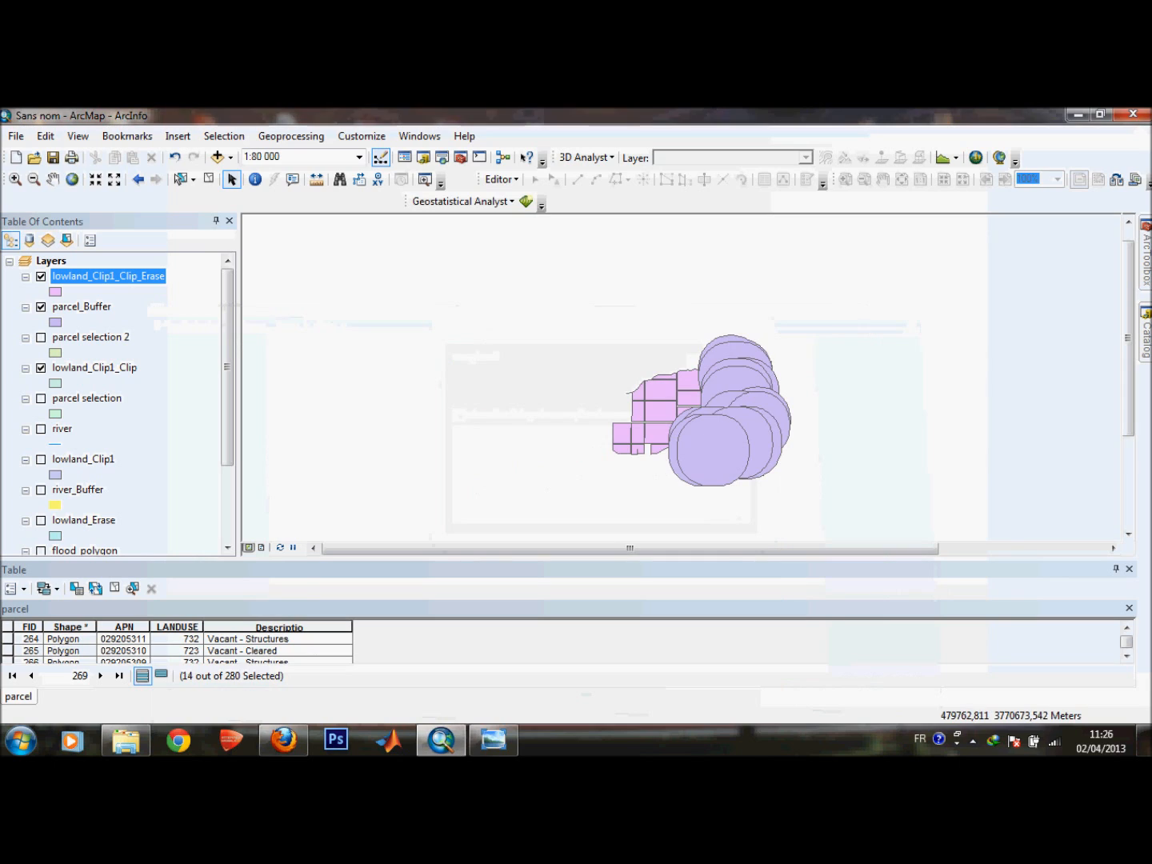
pyautogui.click(41, 306)
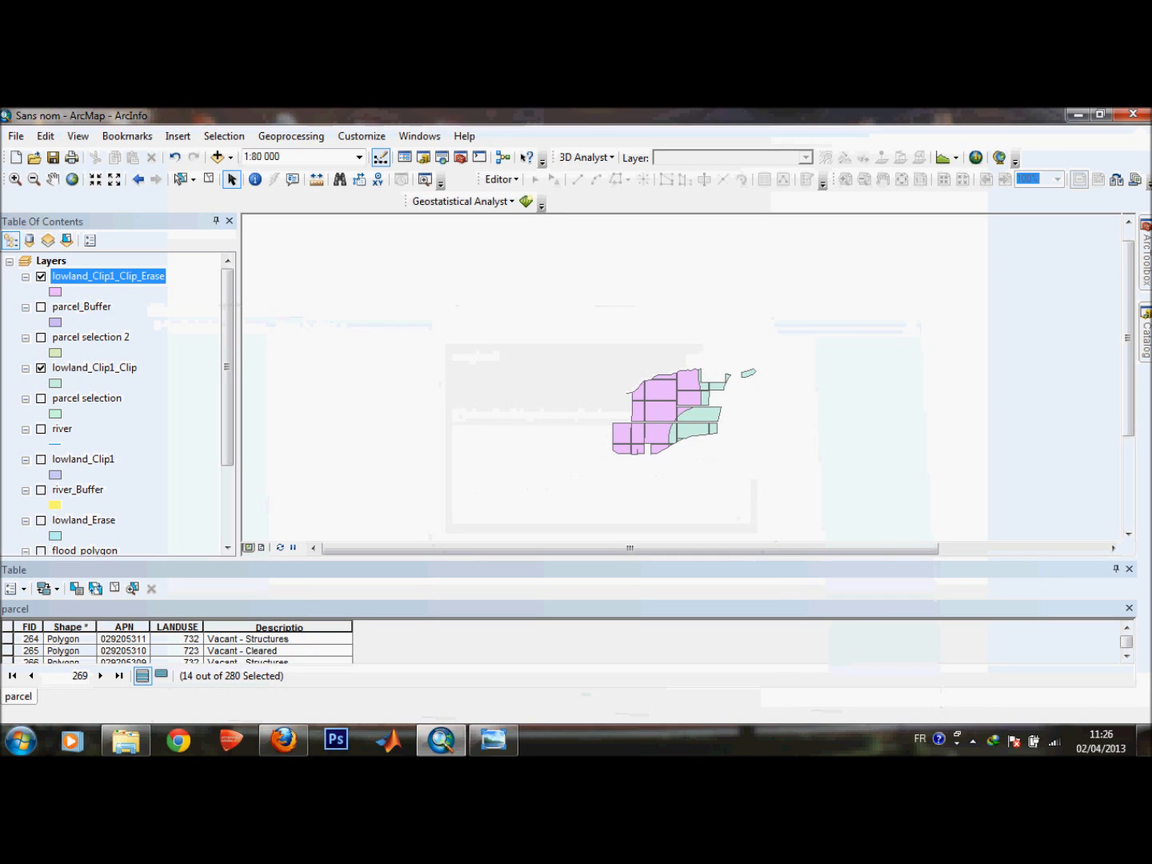
pyautogui.click(41, 367)
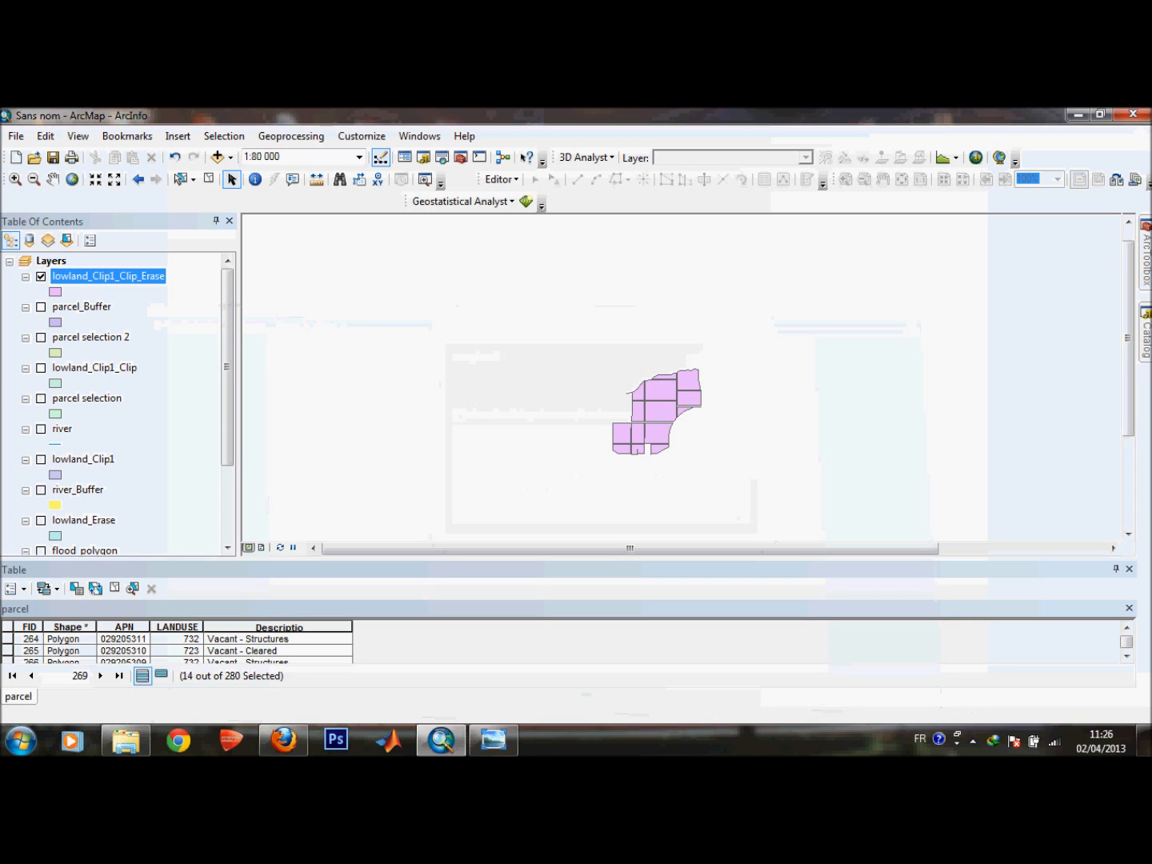
# Open and browse the parcel layer's attribute table, scrolling through its land-use records.
pyautogui.scroll(-3, 120, 400)
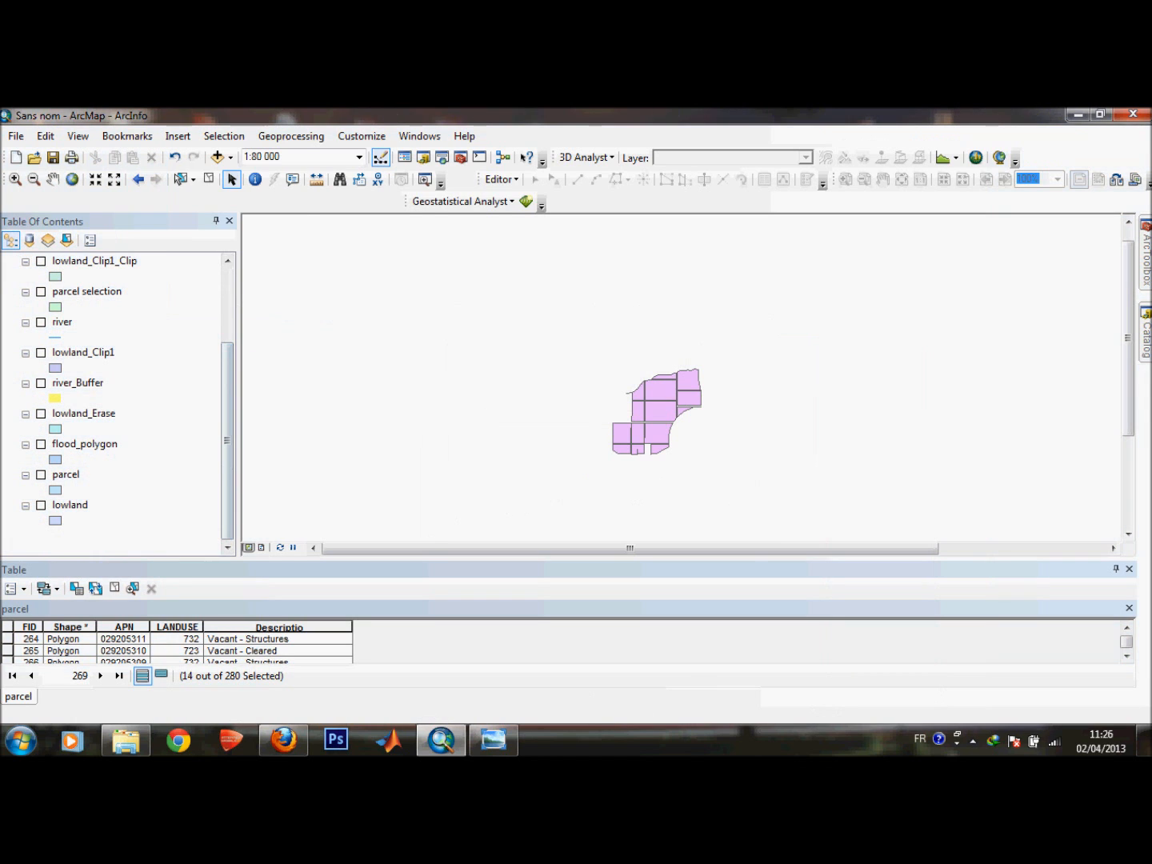
pyautogui.rightClick(66, 474)
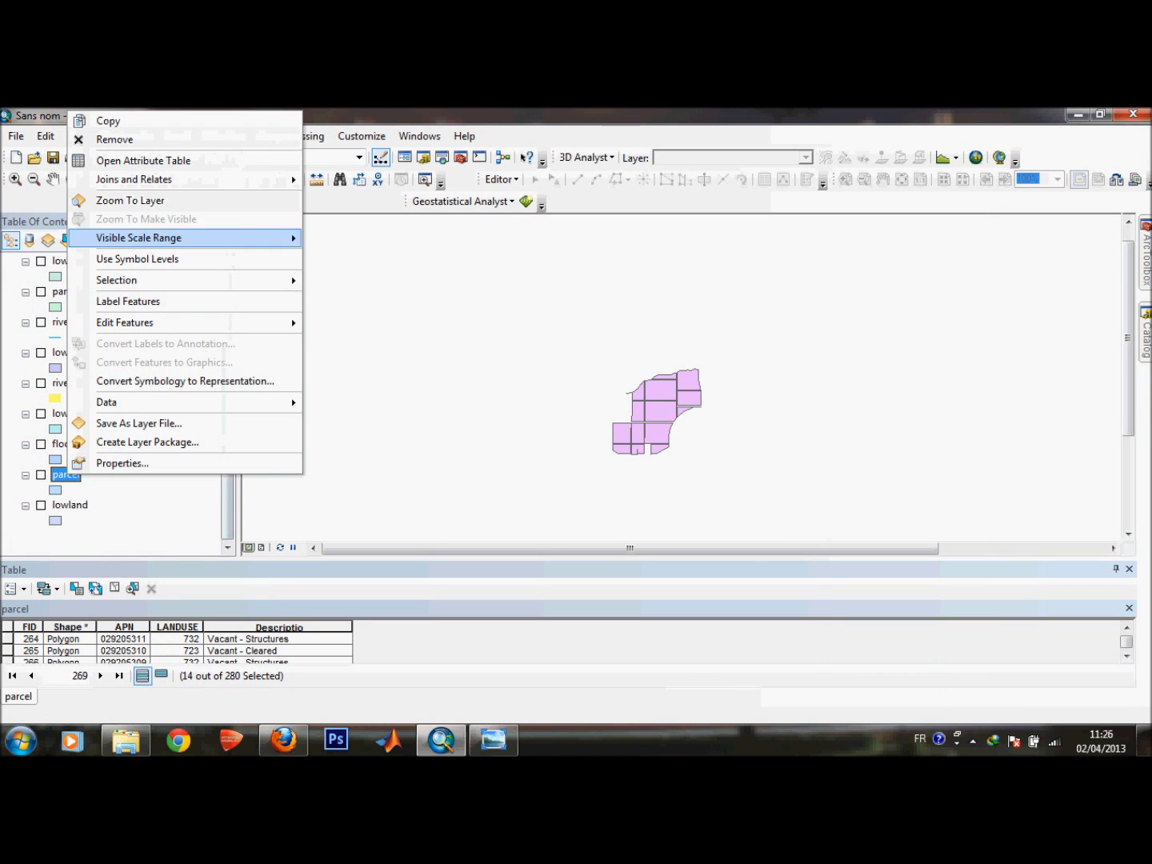
pyautogui.click(143, 161)
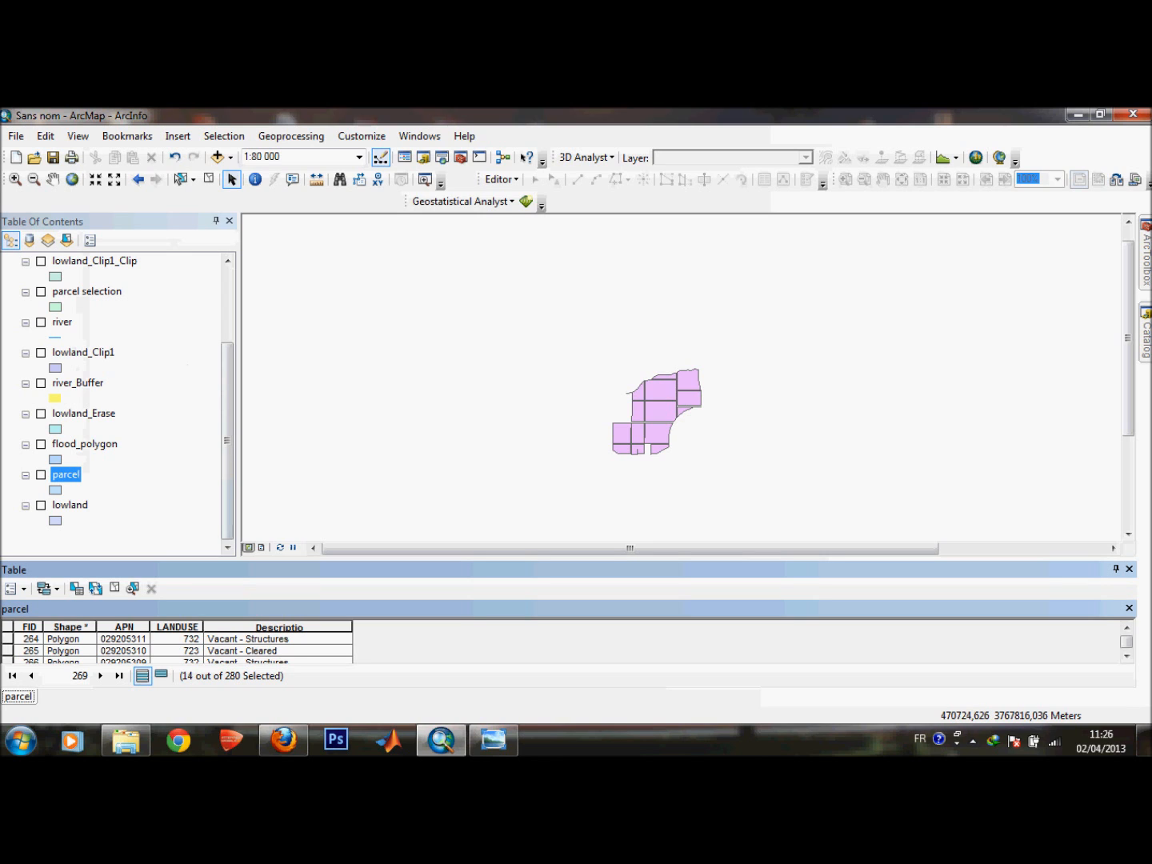
pyautogui.moveTo(568, 559); pyautogui.dragTo(567, 402)
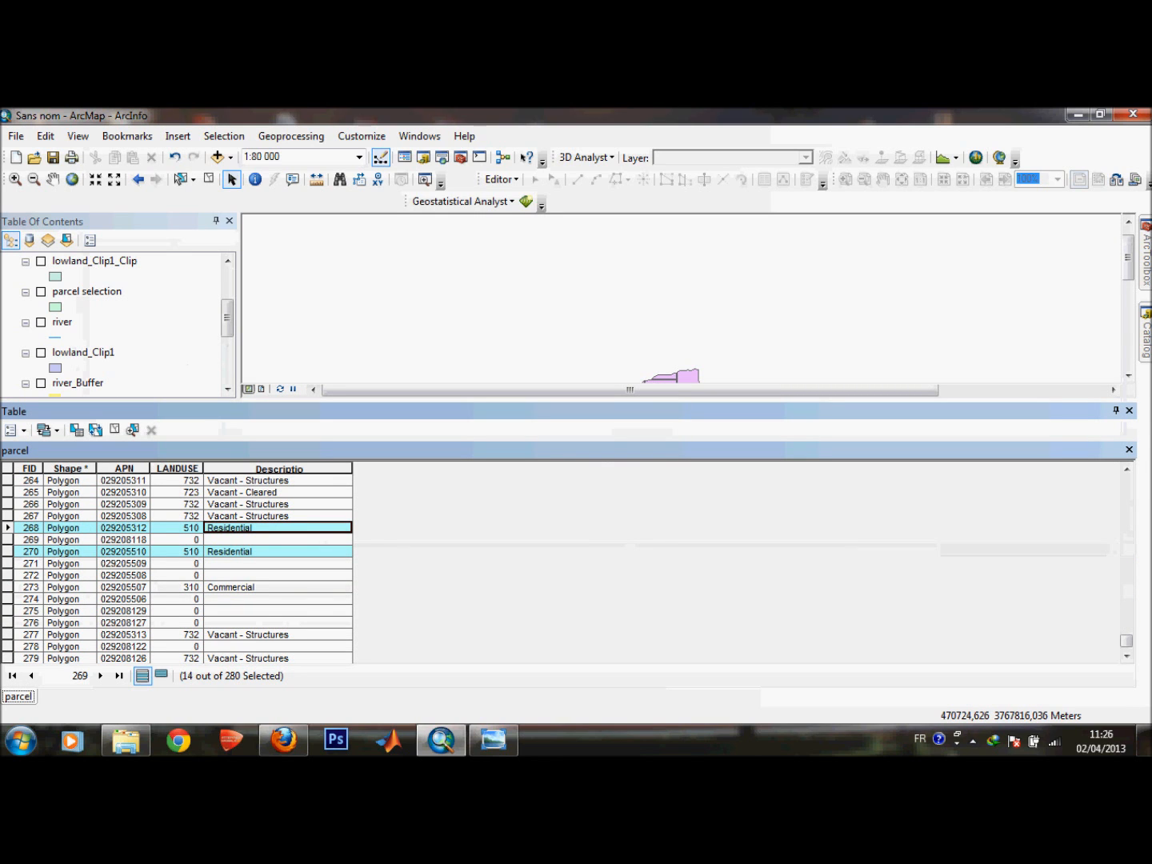
pyautogui.moveTo(1127, 641); pyautogui.dragTo(1126, 581)
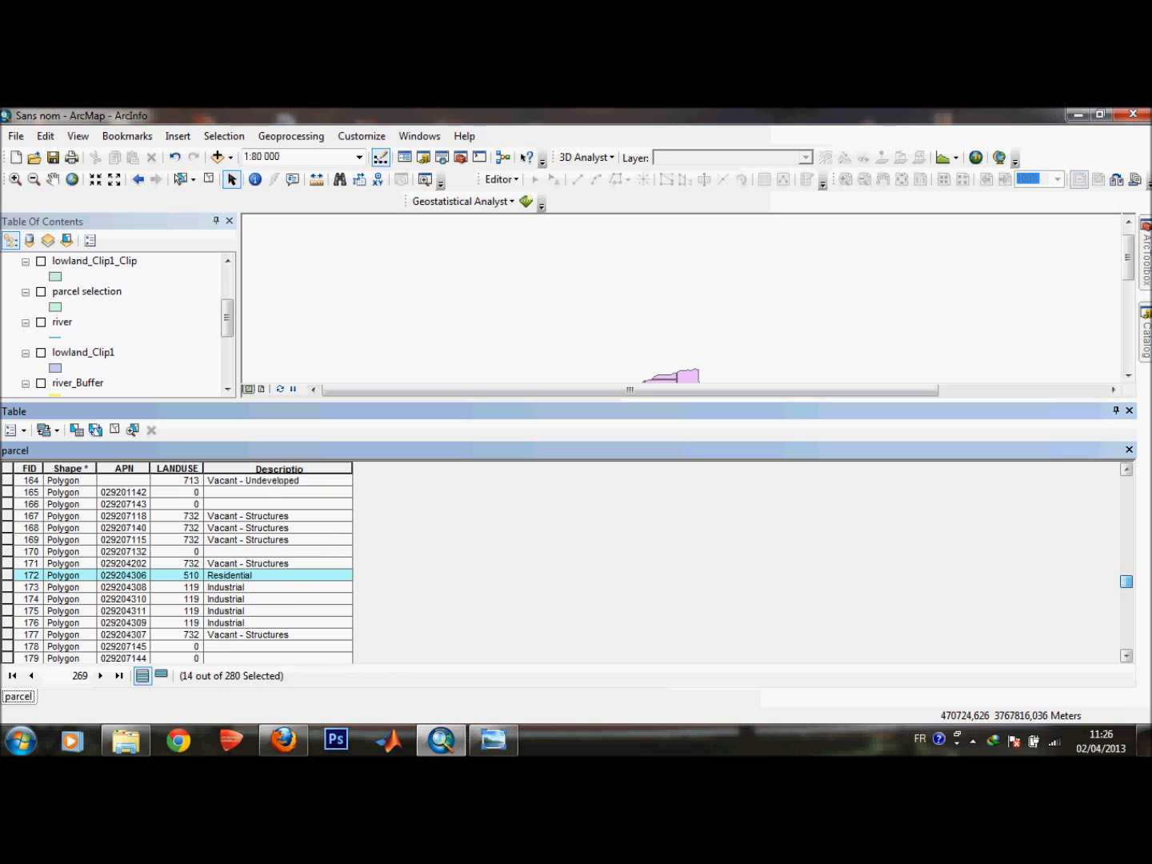
pyautogui.moveTo(1126, 581); pyautogui.dragTo(1127, 483)
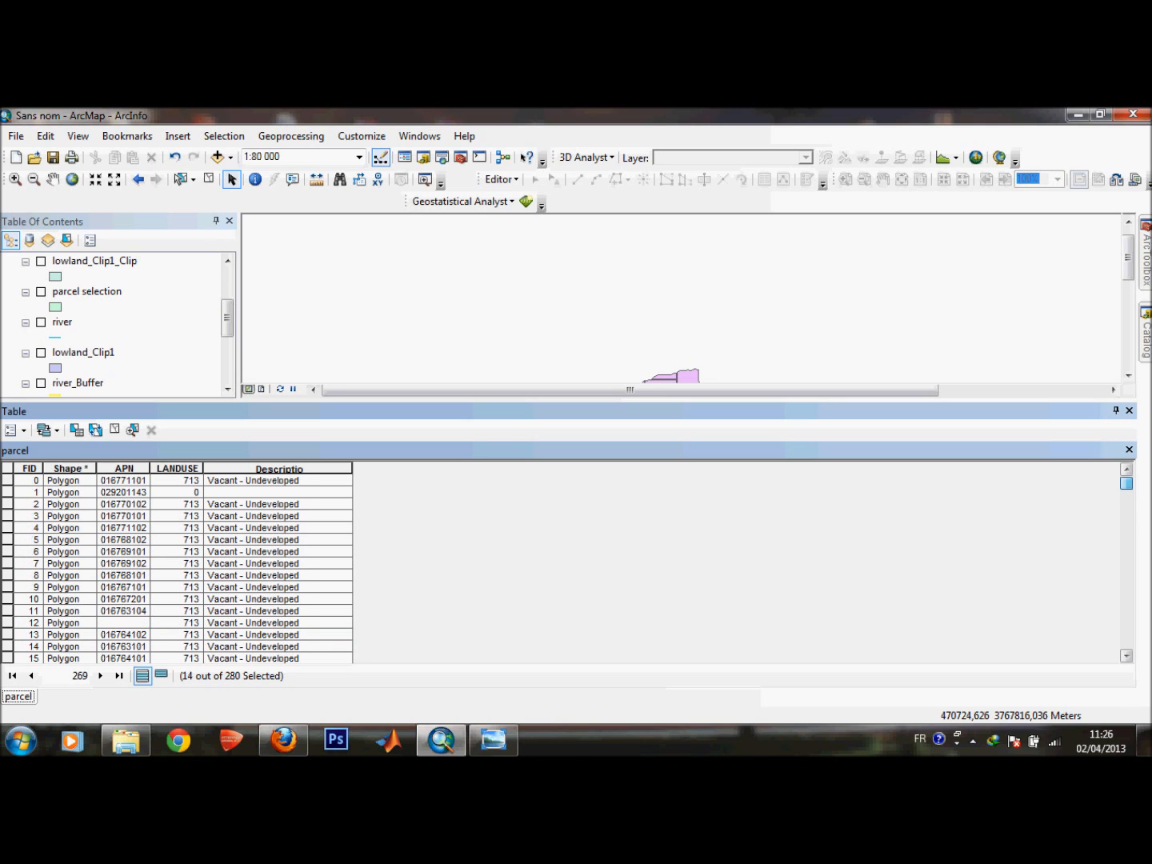
pyautogui.click(832, 315)
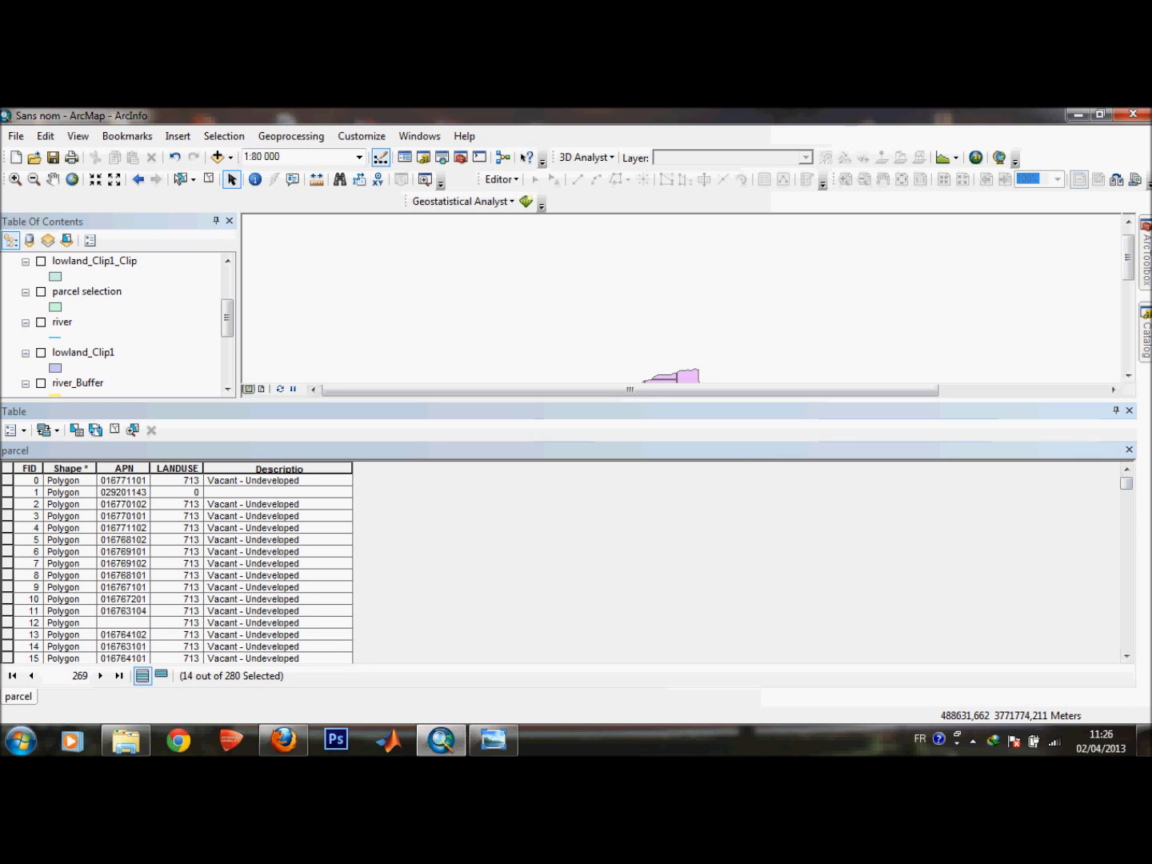
pyautogui.moveTo(719, 400); pyautogui.dragTo(720, 624)
pyautogui.moveTo(1127, 384); pyautogui.dragTo(1126, 427)
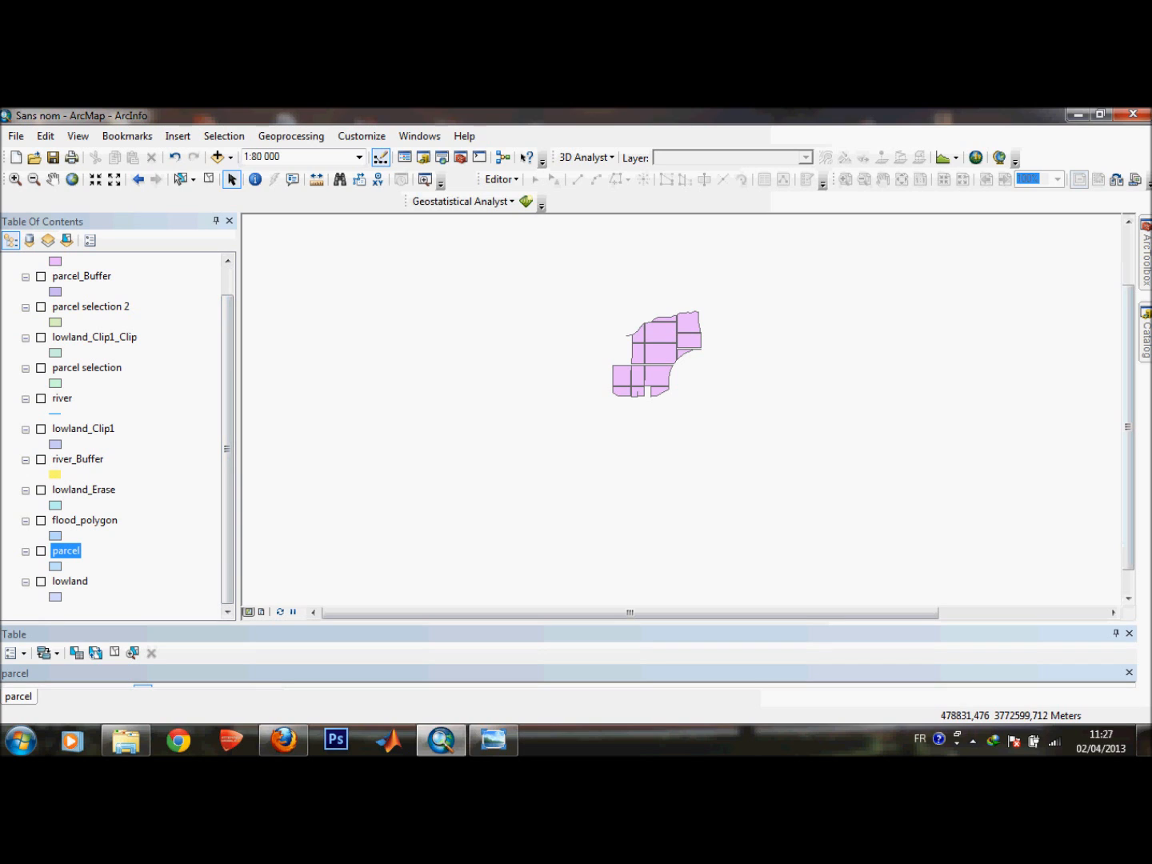
pyautogui.moveTo(557, 286); pyautogui.dragTo(752, 474)
pyautogui.rightClick(64, 551)
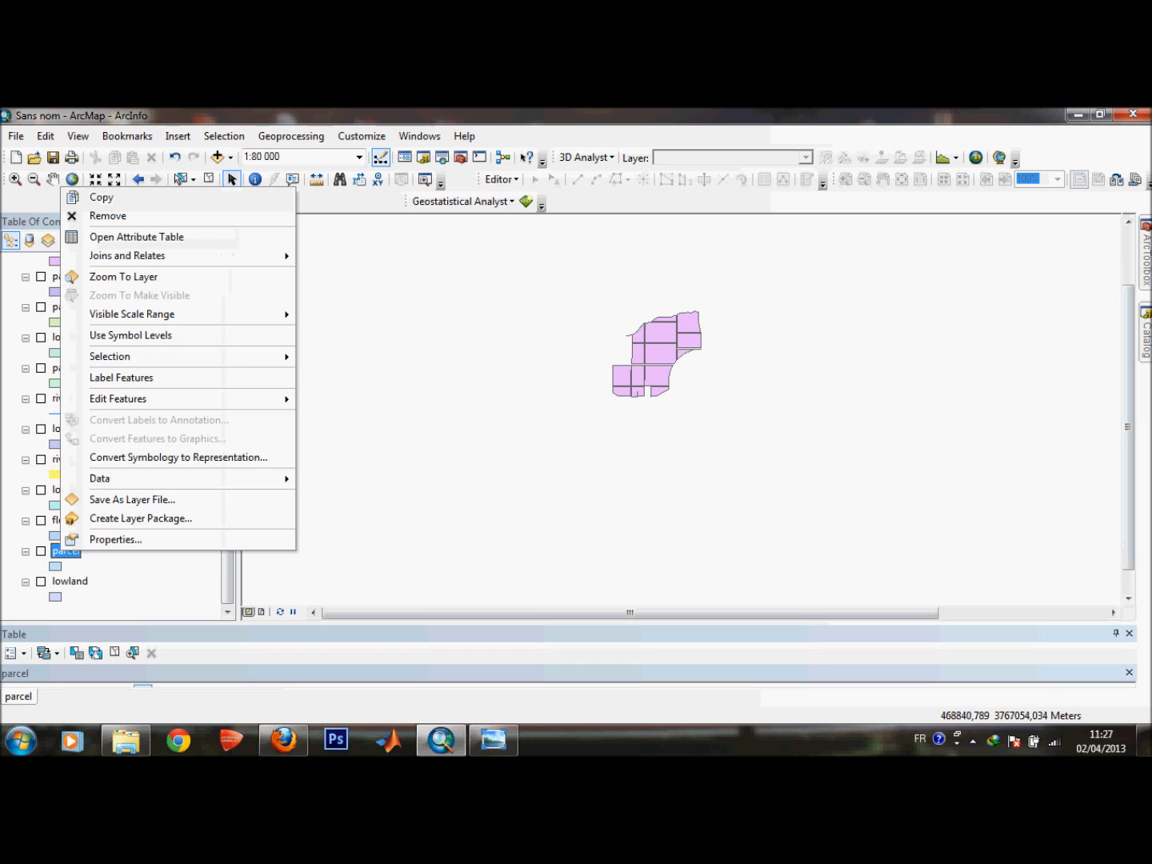
pyautogui.click(115, 539)
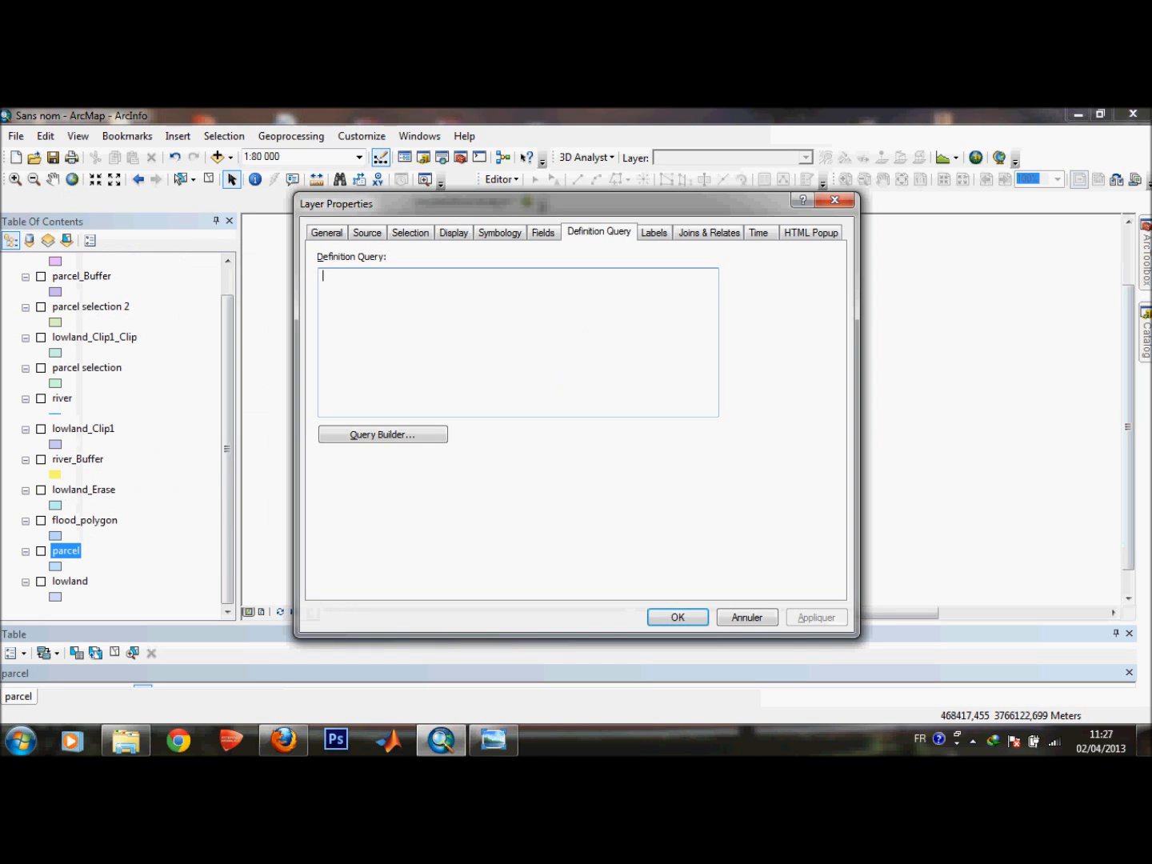
pyautogui.click(834, 201)
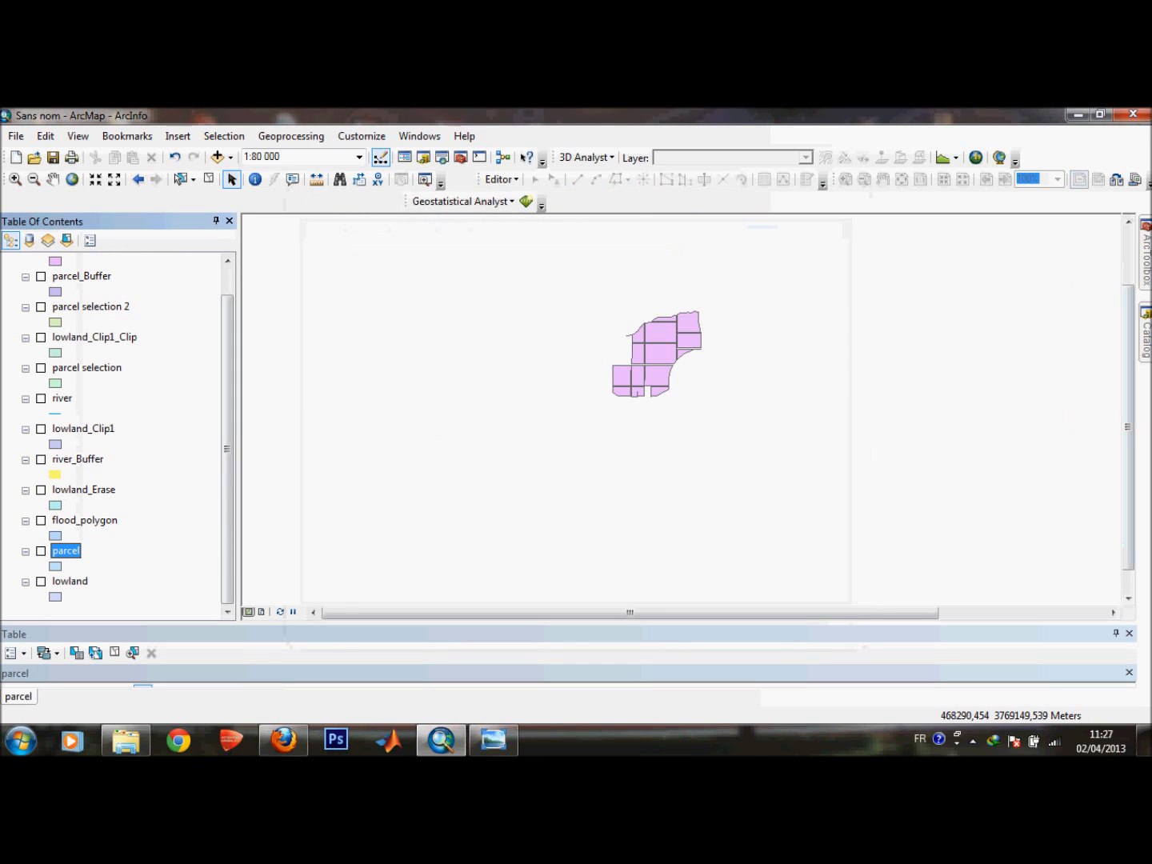
# Open the attribute table of the lowland_Clip1_Clip_Erase layer.
pyautogui.moveTo(226, 368); pyautogui.dragTo(227, 340)
pyautogui.click(120, 277)
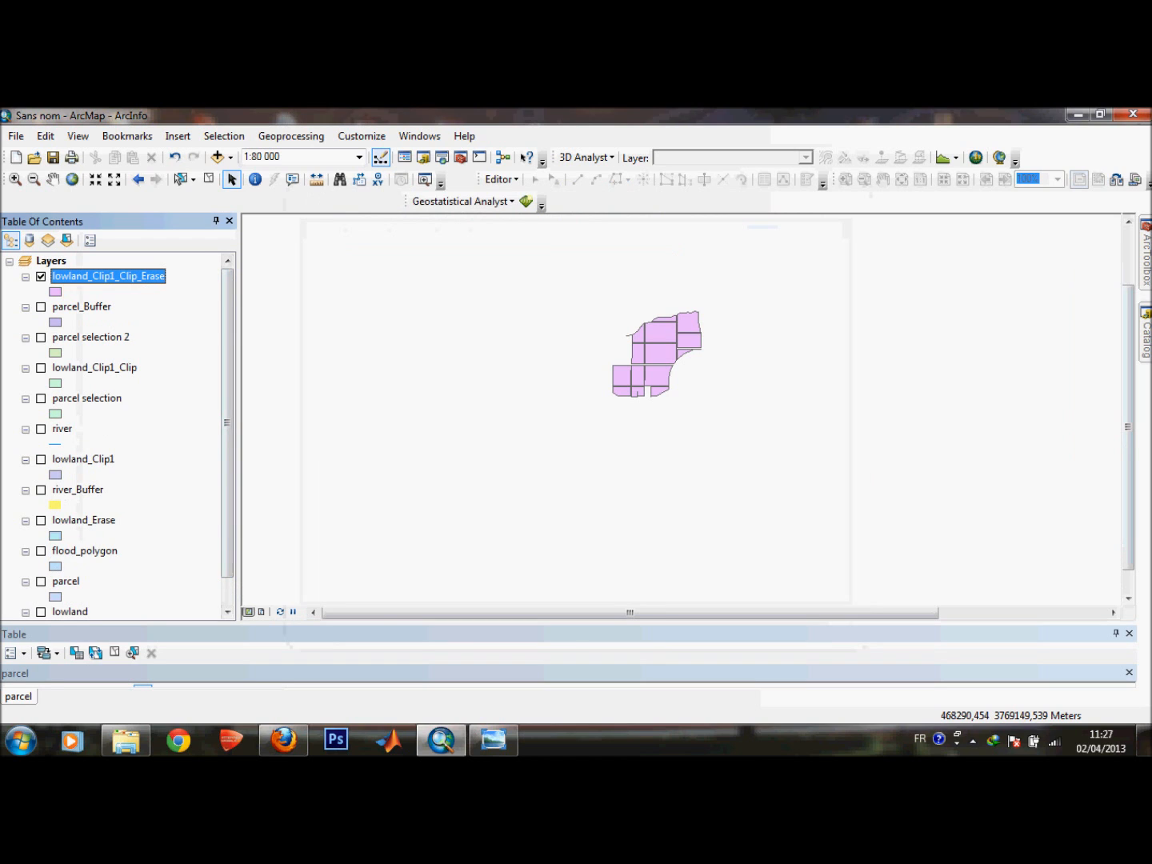
pyautogui.rightClick(141, 280)
pyautogui.moveTo(208, 350)
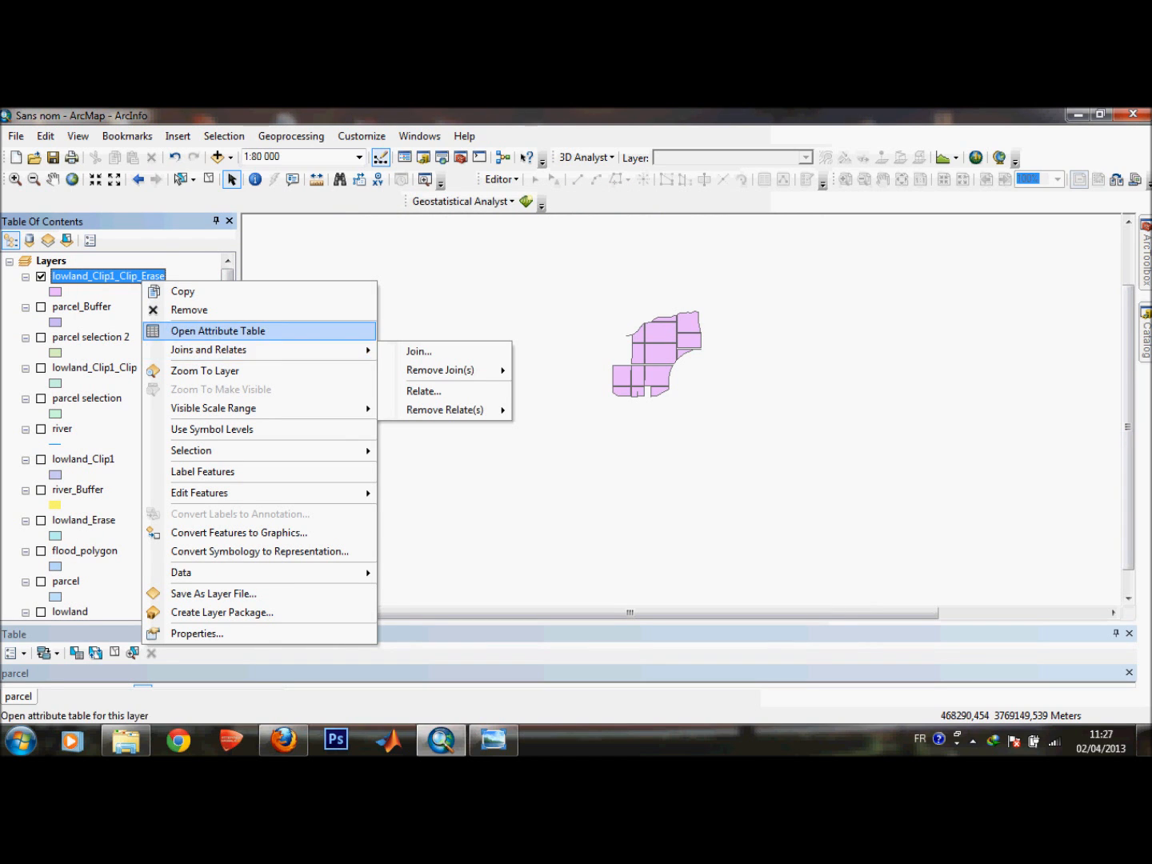
pyautogui.click(217, 330)
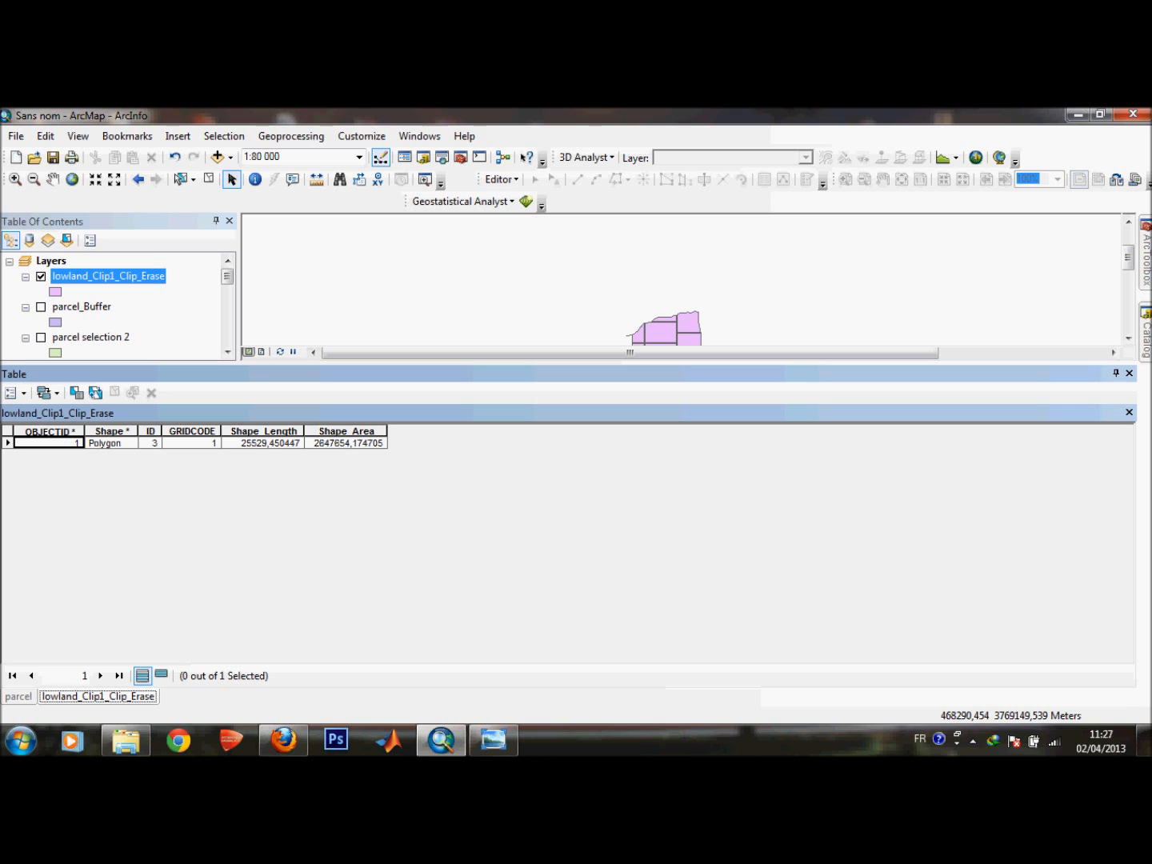
pyautogui.moveTo(511, 363); pyautogui.dragTo(512, 544)
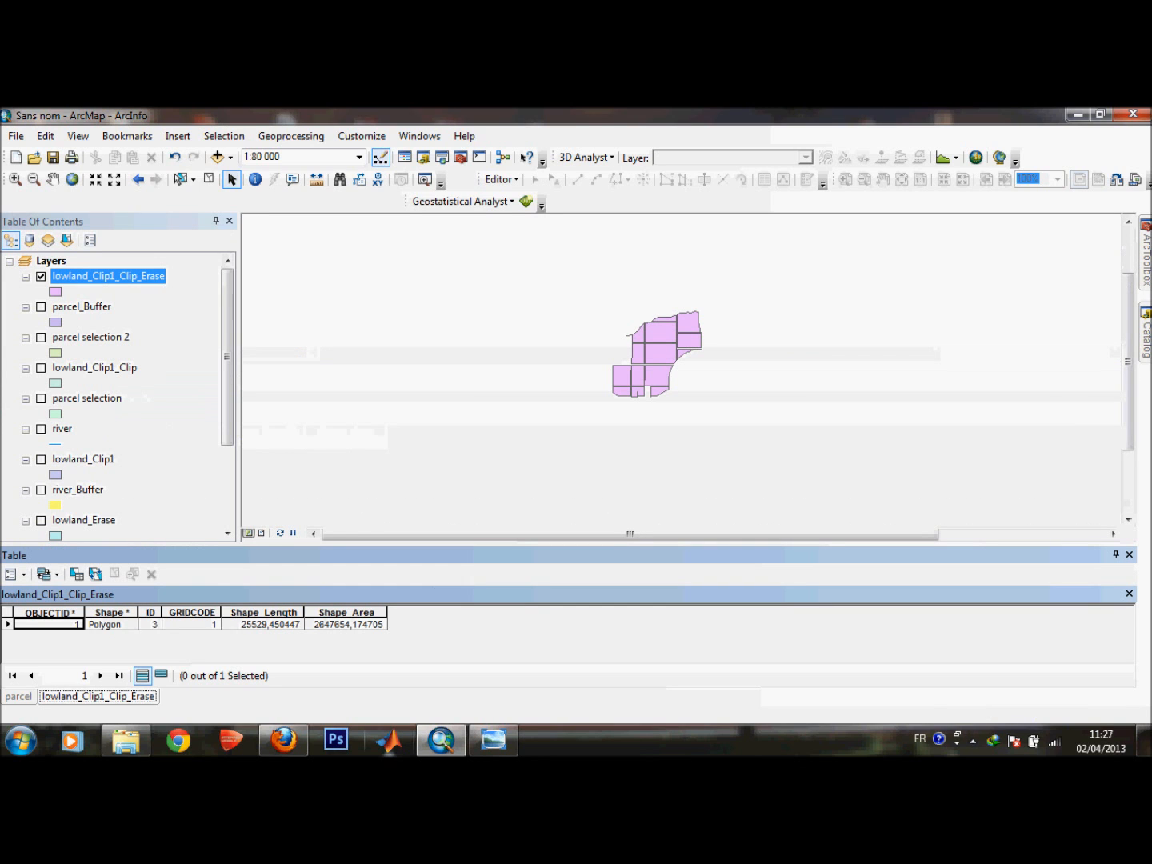
# Switch to the photo viewer and read the remaining site criteria in the scanned assignment sheet.
pyautogui.click(493, 740)
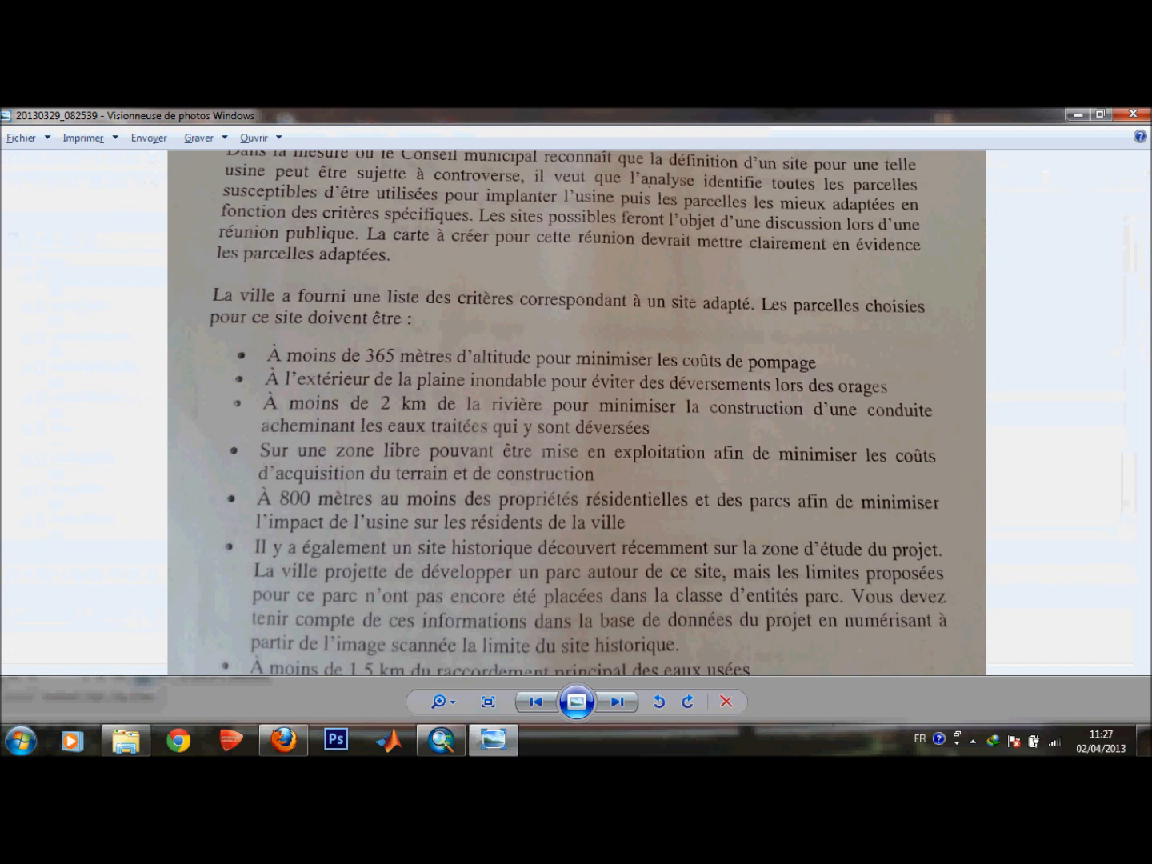
pyautogui.moveTo(559, 512); pyautogui.dragTo(560, 355)
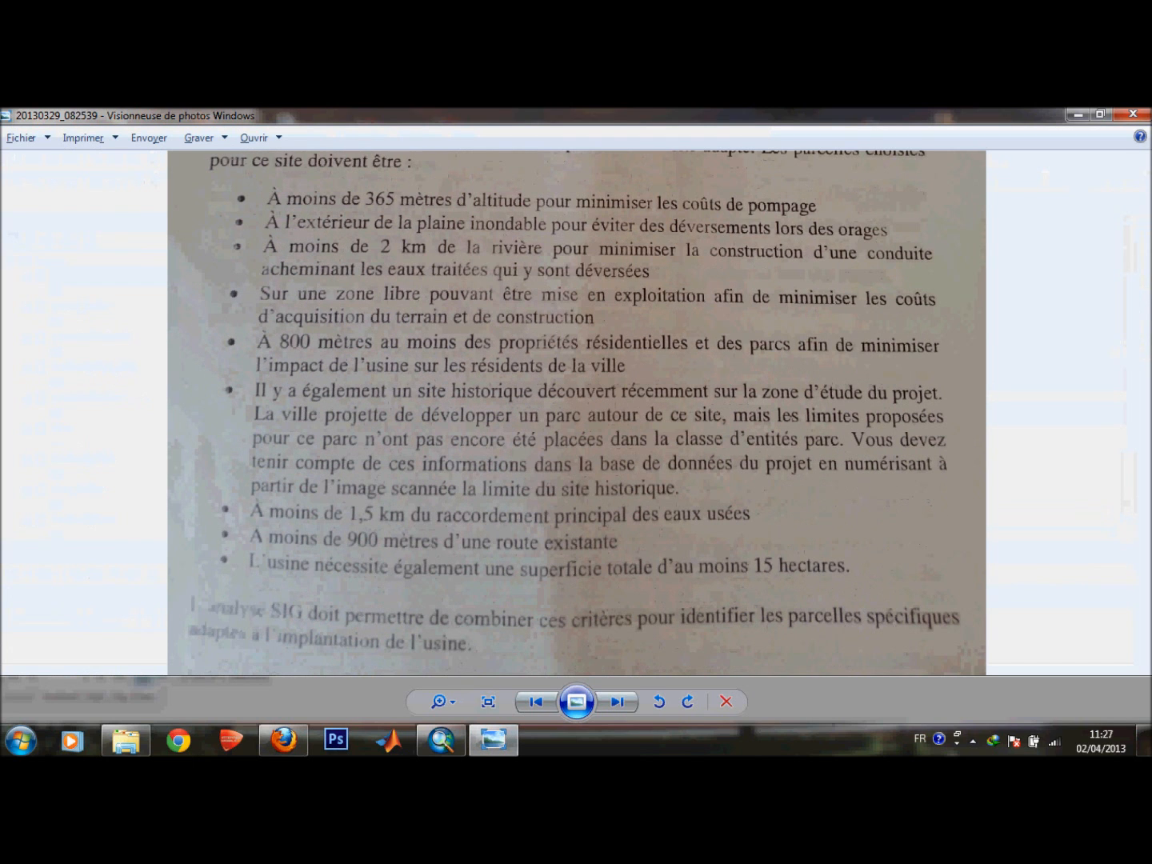
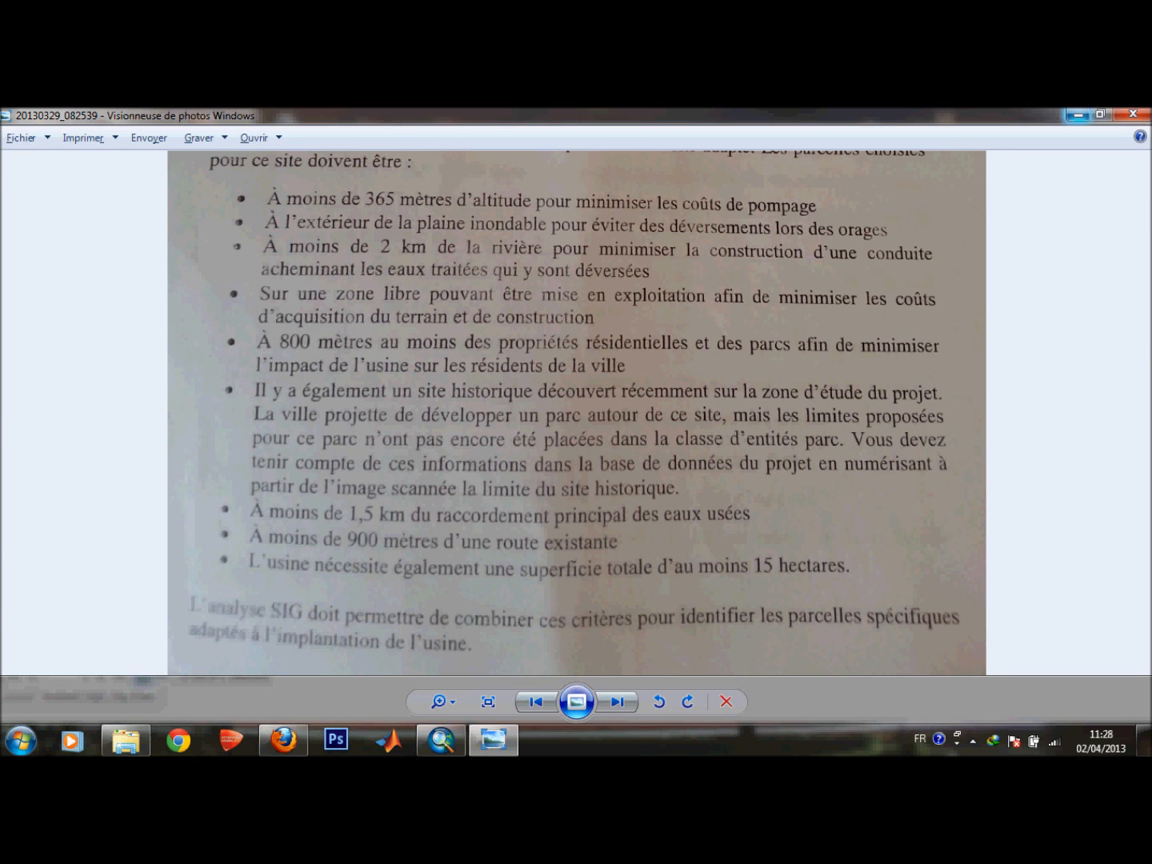
# Return to ArcMap and add the street_arc feature class from the City dataset to the map.
pyautogui.click(1078, 114)
pyautogui.moveTo(1146, 337)
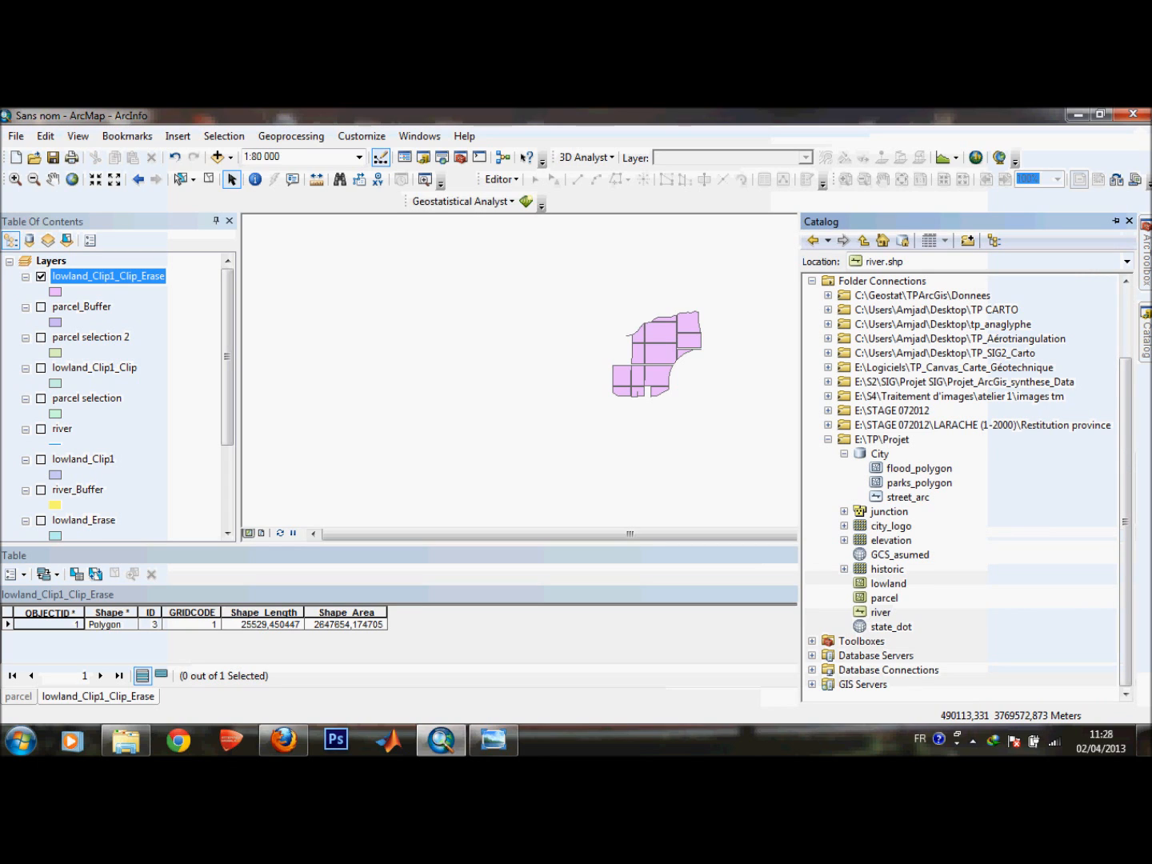
pyautogui.click(907, 498)
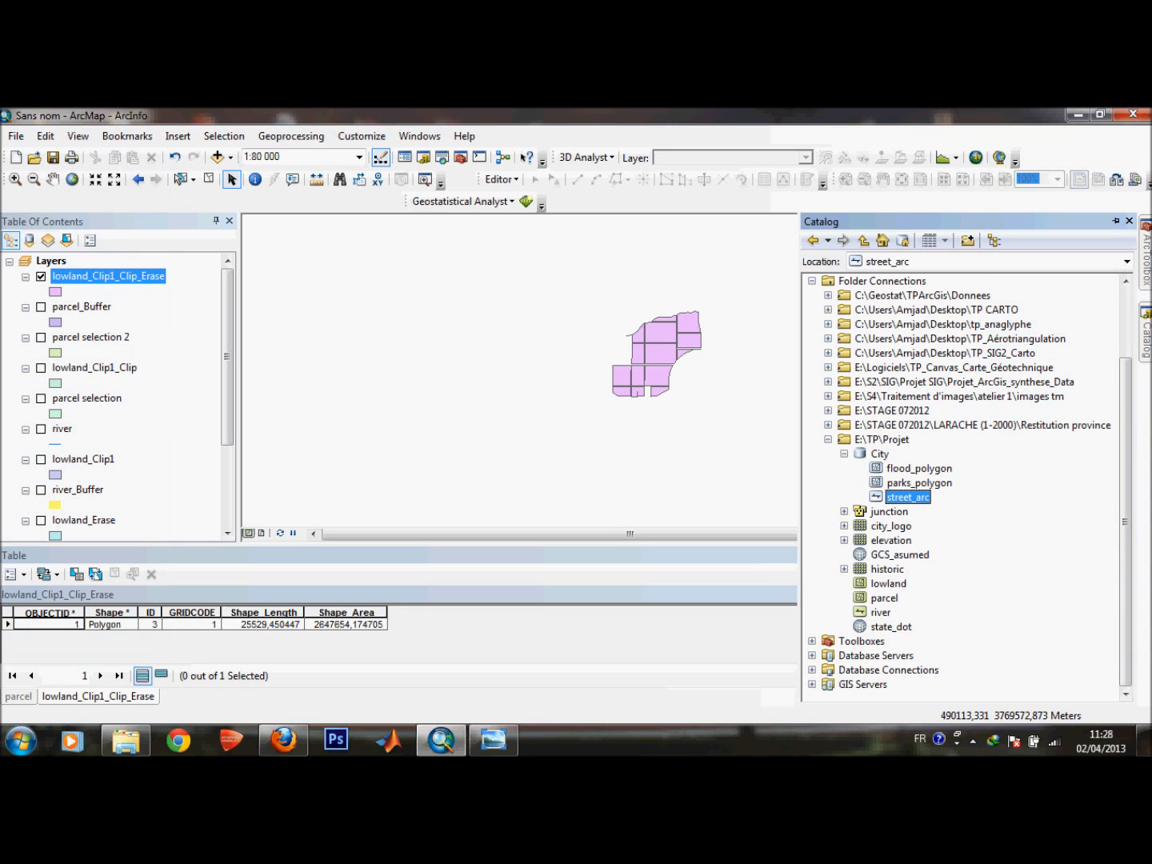
pyautogui.moveTo(907, 498); pyautogui.dragTo(732, 444)
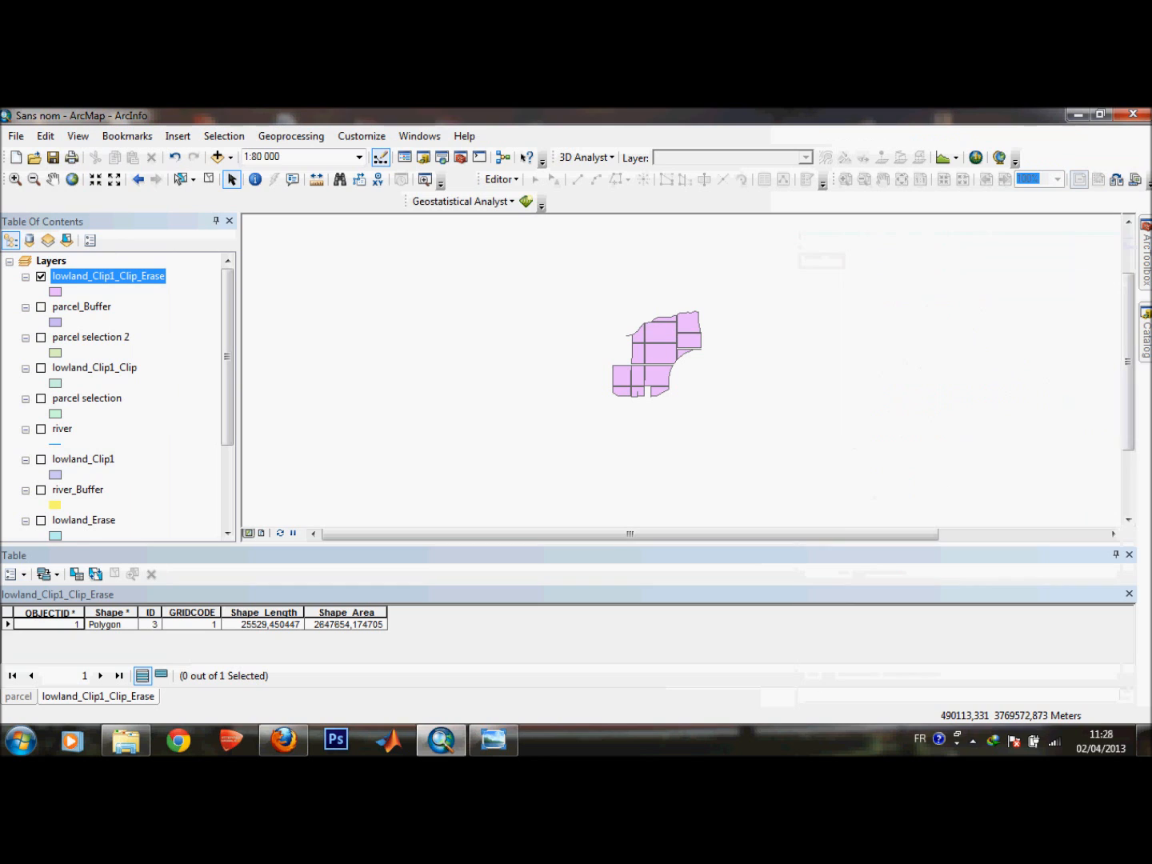
pyautogui.click(1147, 332)
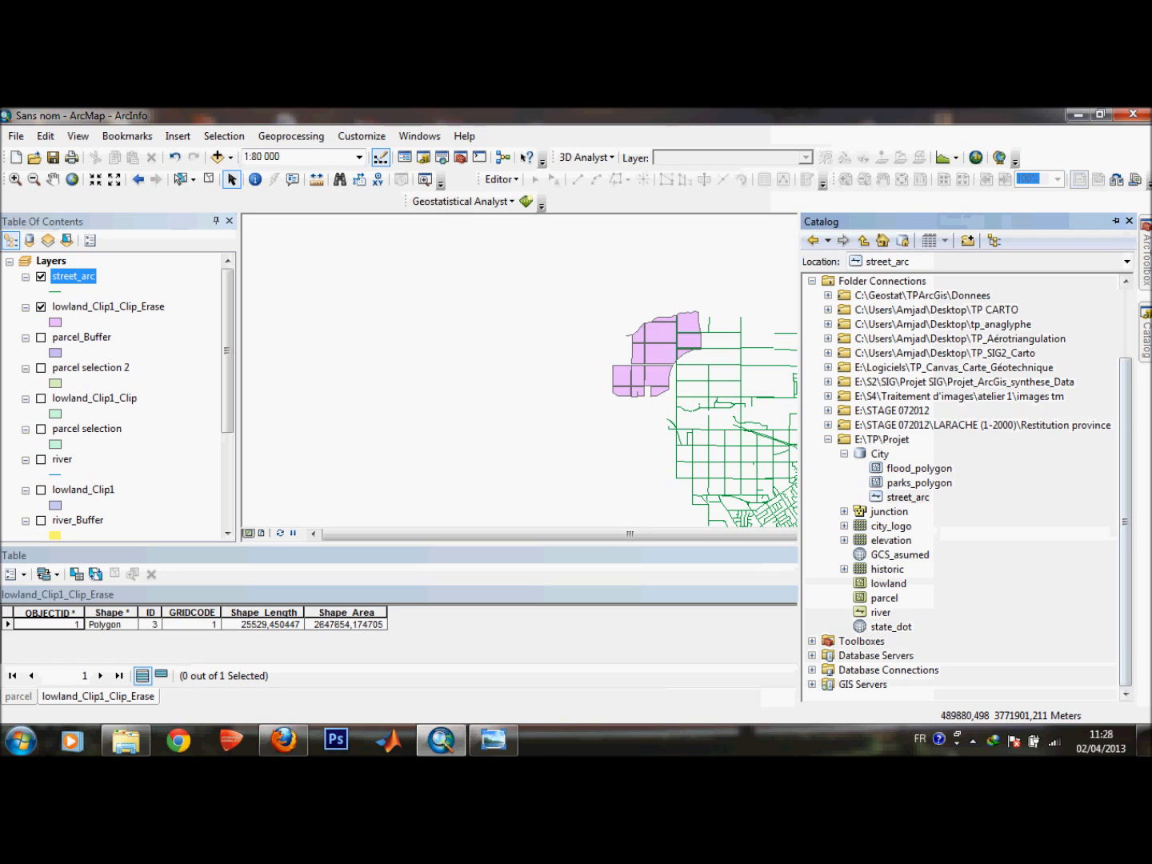
# Add the historic.tif scanned image from the catalog to the map and dismiss the spatial reference warning.
pyautogui.click(887, 570)
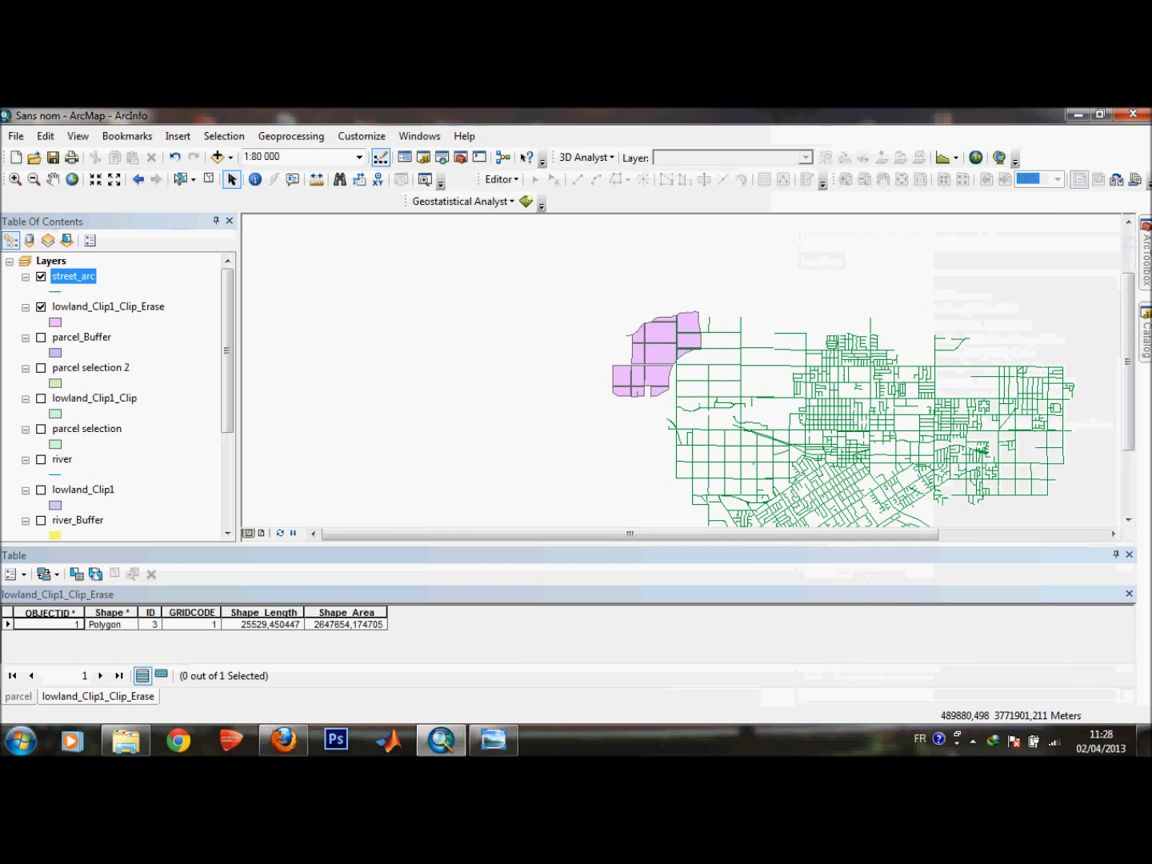
pyautogui.moveTo(886, 569); pyautogui.dragTo(576, 385)
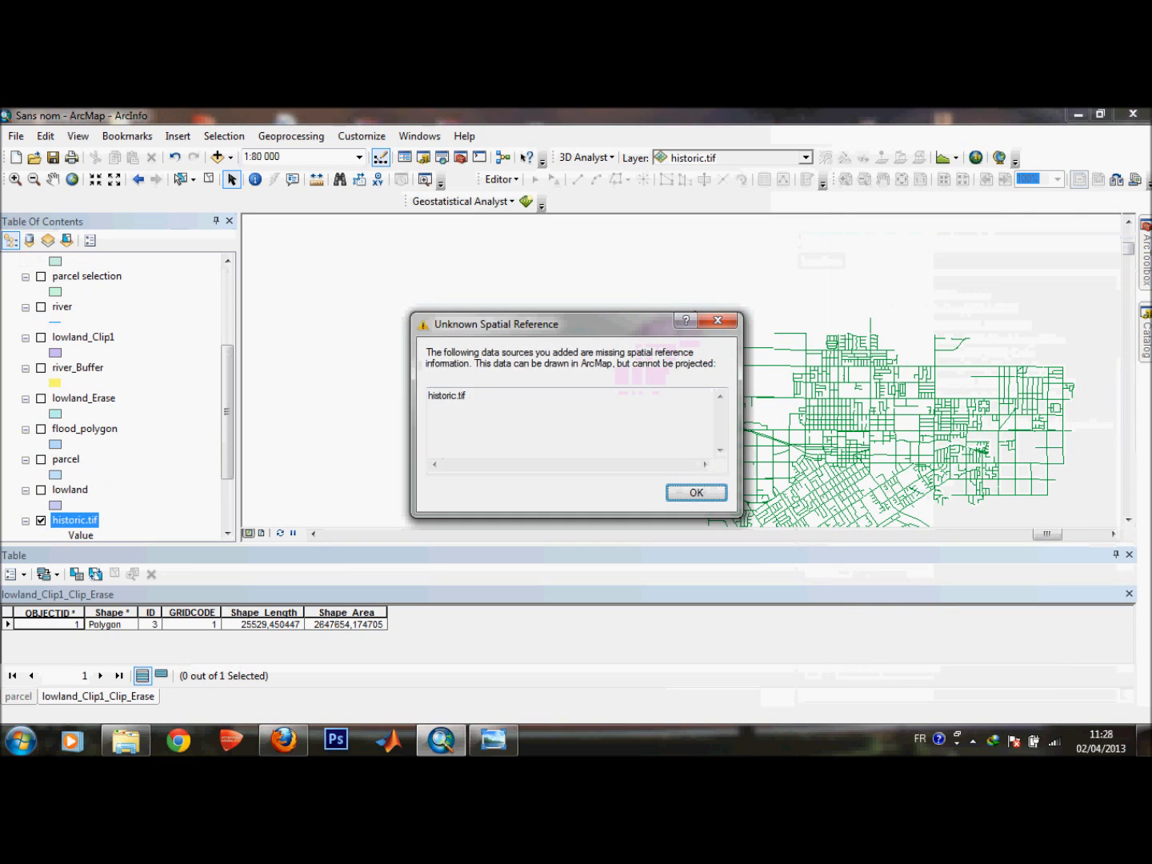
pyautogui.press('Return')
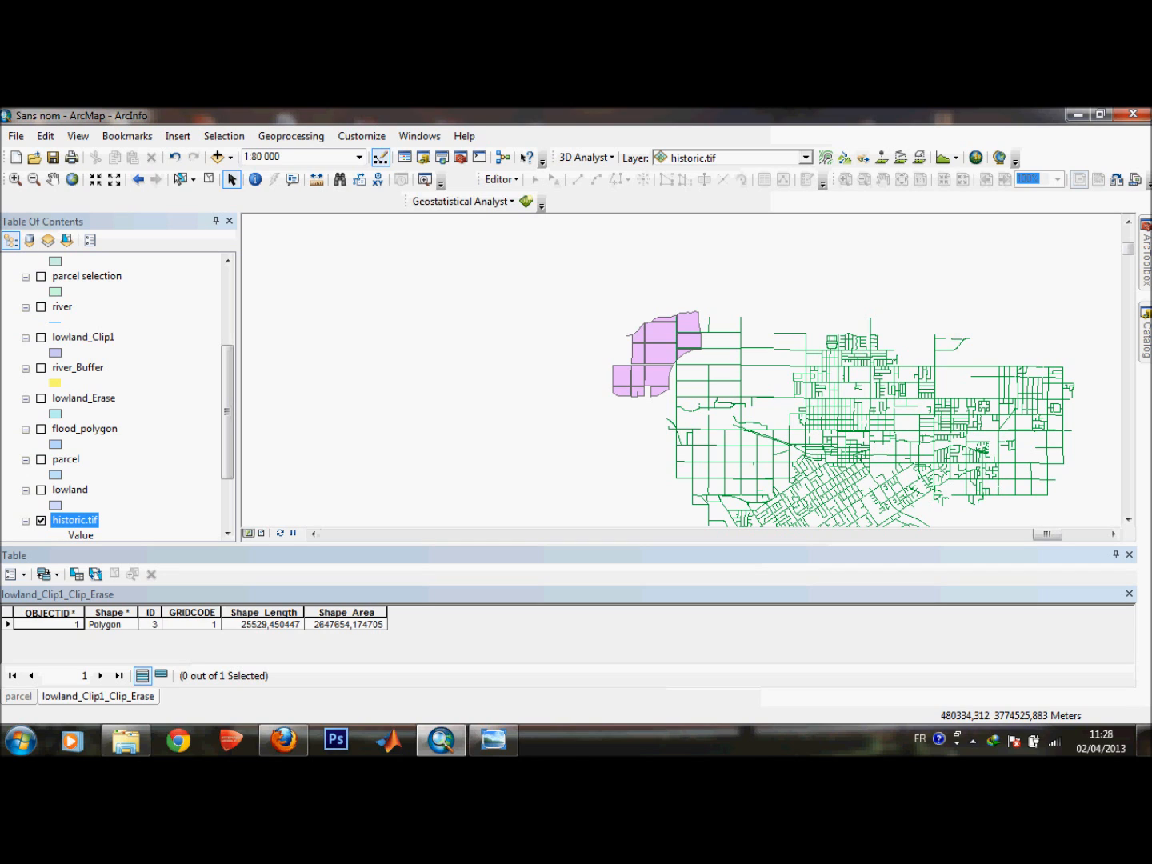
# Open the Georeferencing toolbar and dock it beside the other toolbars.
pyautogui.rightClick(686, 202)
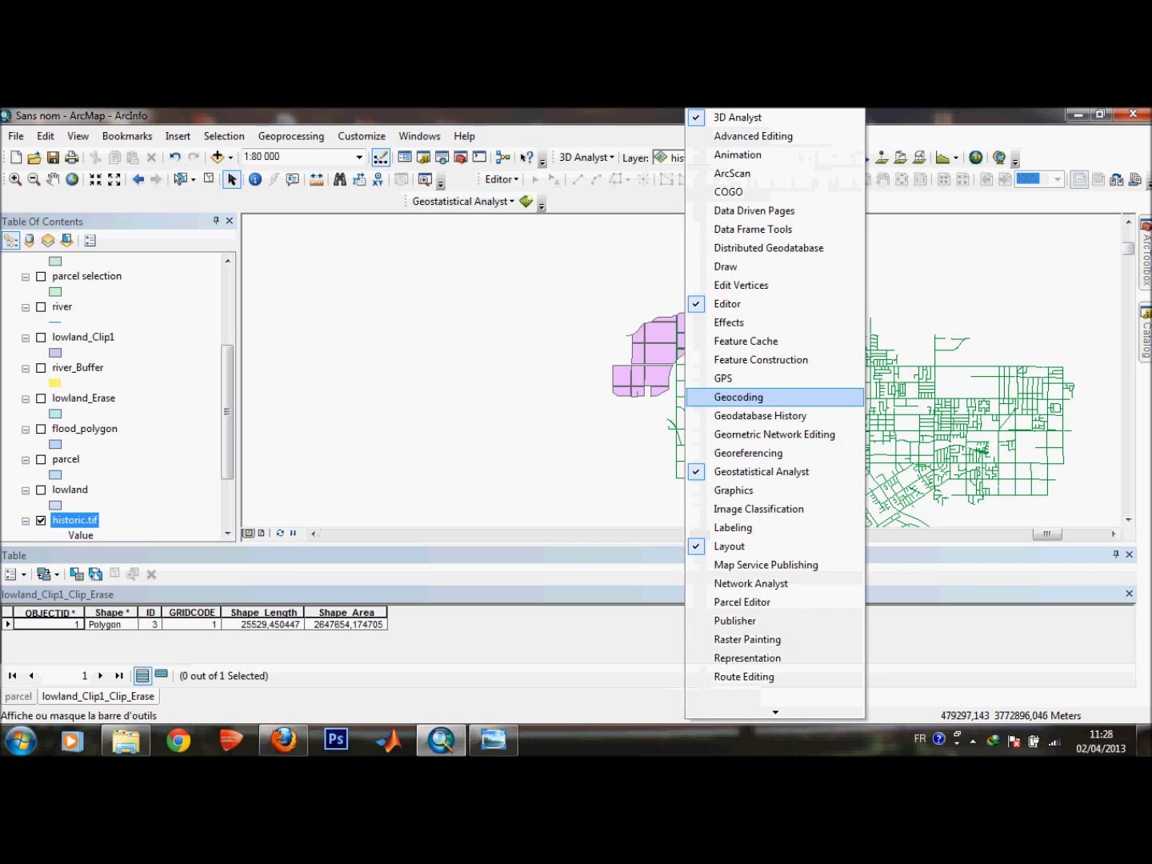
pyautogui.click(748, 454)
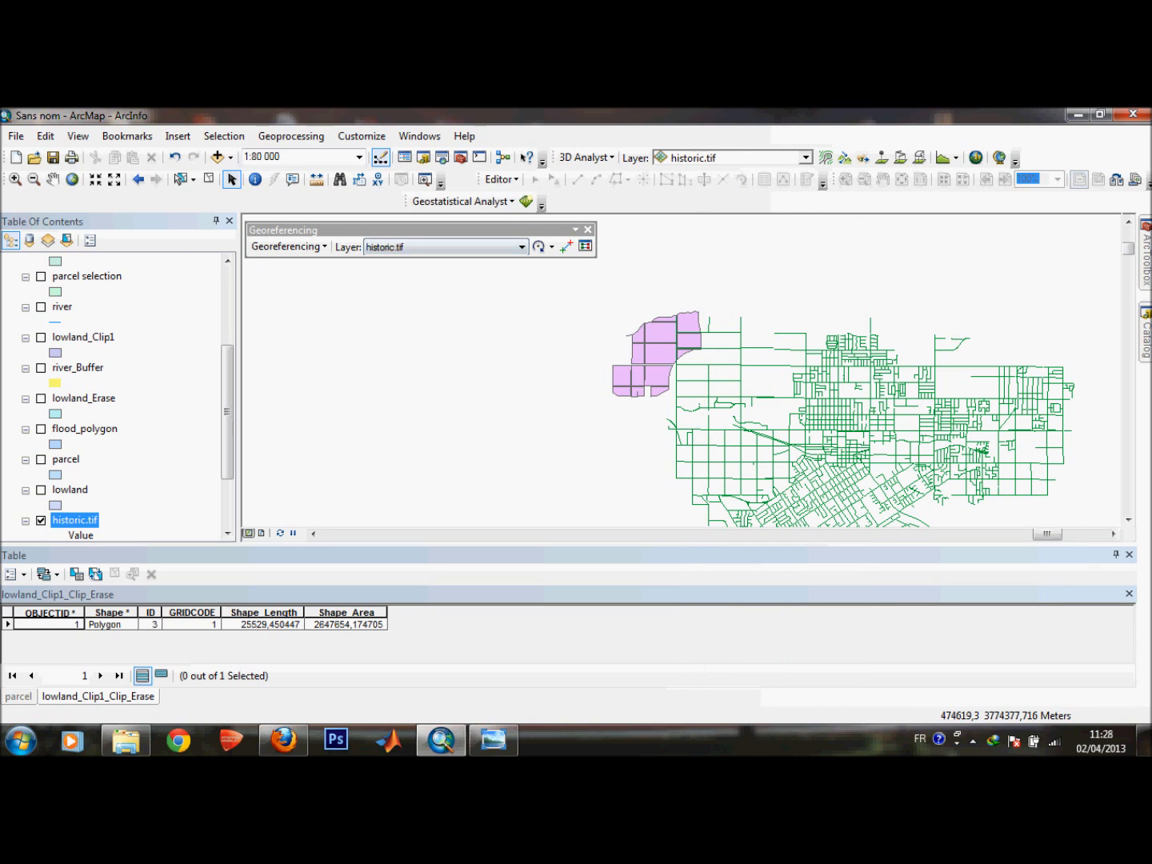
pyautogui.moveTo(400, 230); pyautogui.dragTo(247, 204)
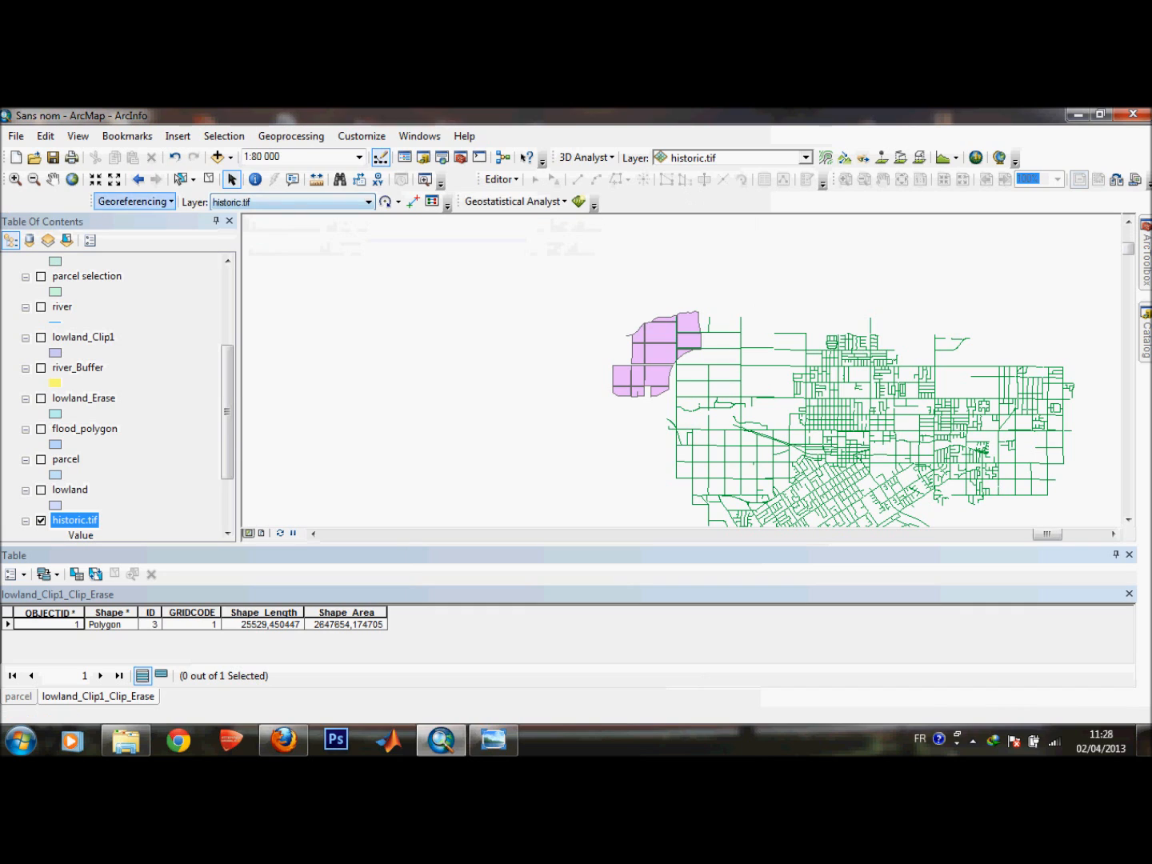
# Fit the historic.tif image to the current map display with the Georeferencing tool.
pyautogui.click(134, 202)
pyautogui.click(153, 260)
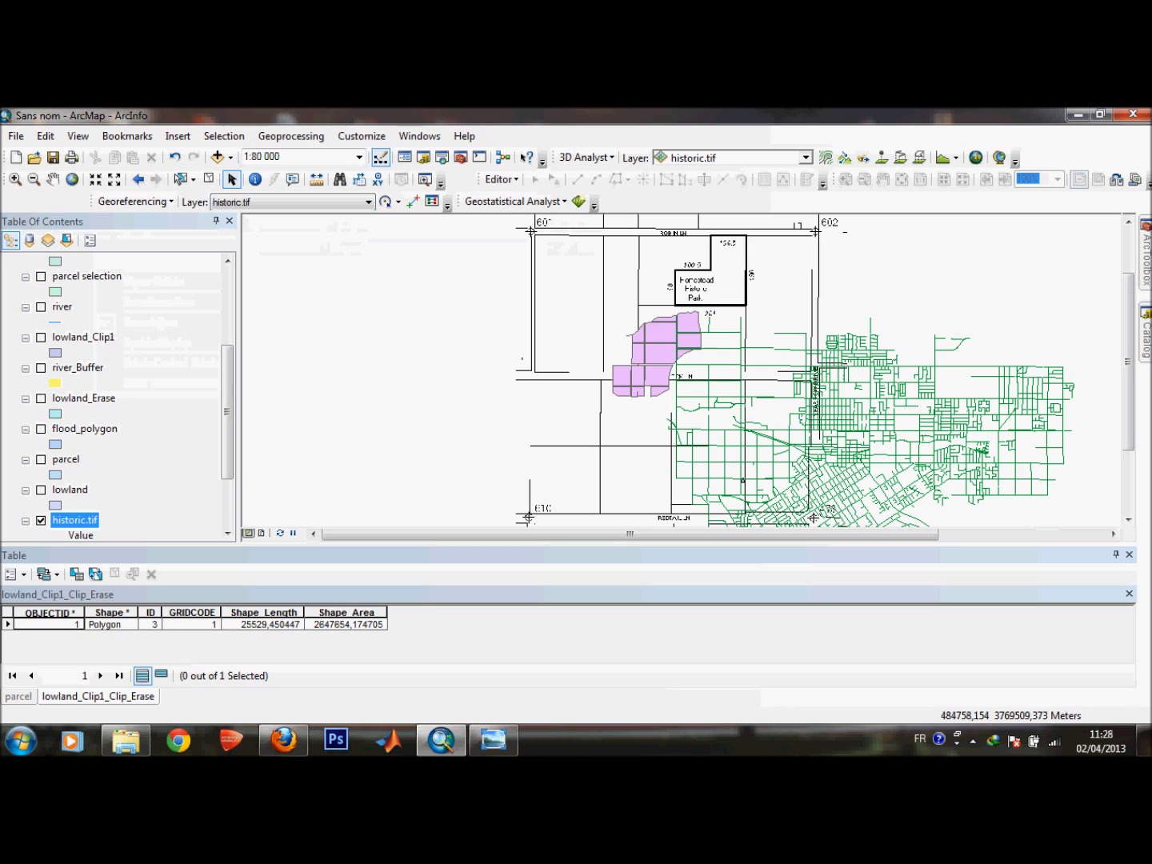
# Zoom into the scanned map to examine the Homestead Historic Park boundary and nearby streets.
pyautogui.moveTo(1128, 321); pyautogui.dragTo(1128, 288)
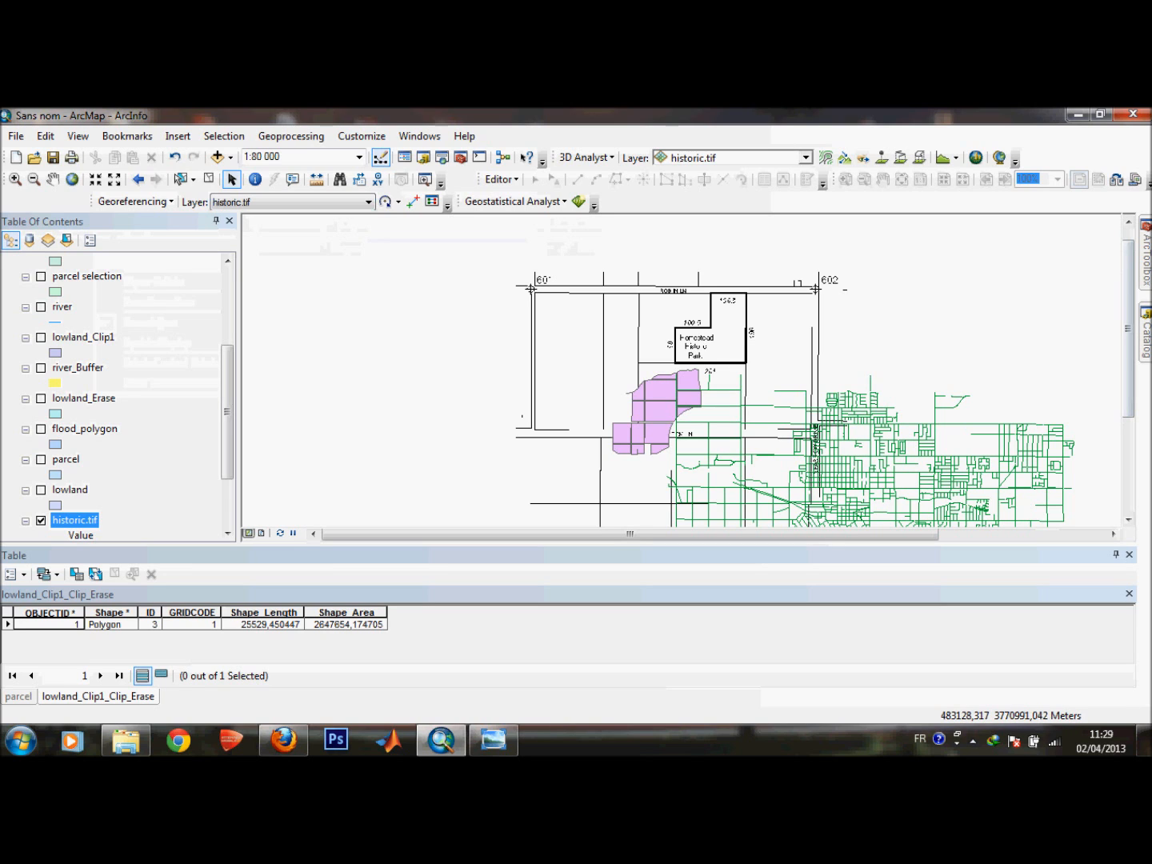
pyautogui.scroll(3, 680, 301)
pyautogui.scroll(-4, 680, 300)
pyautogui.scroll(-3, 682, 296)
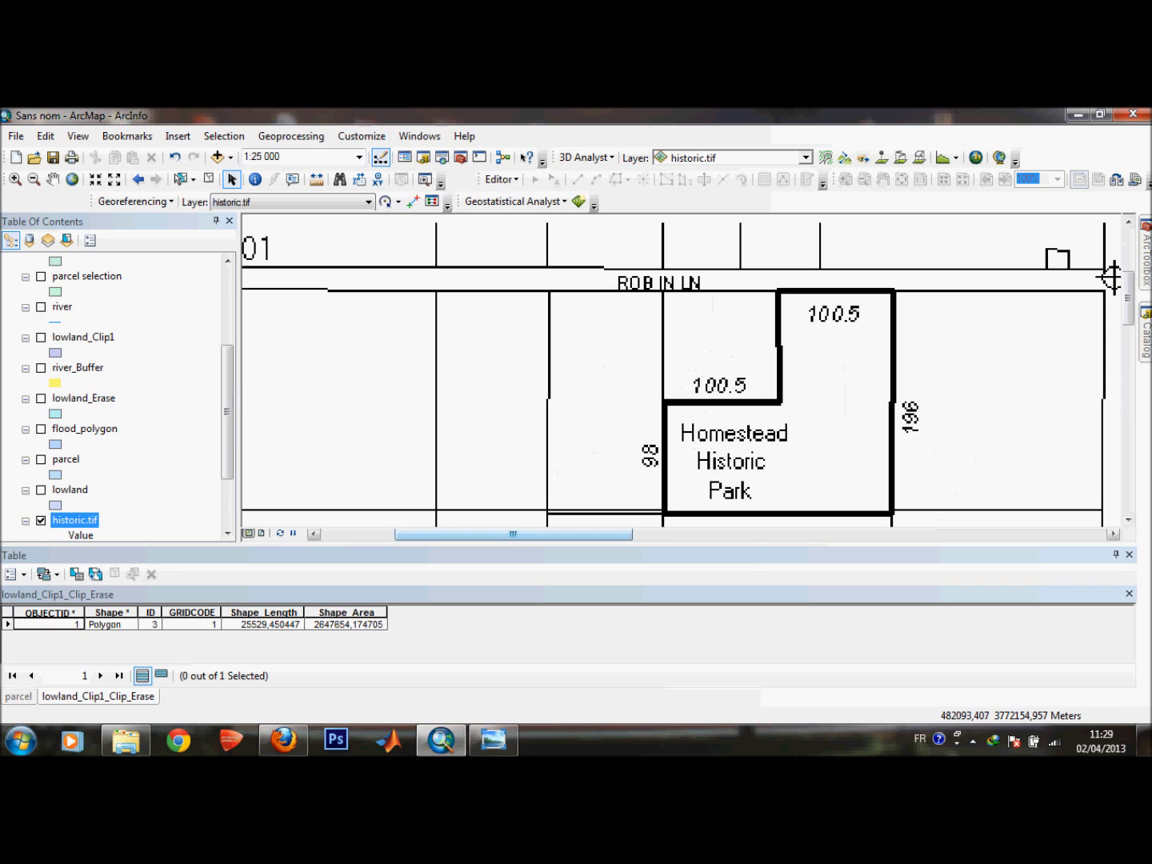
pyautogui.moveTo(514, 534); pyautogui.dragTo(636, 534)
pyautogui.moveTo(1127, 297); pyautogui.dragTo(1128, 371)
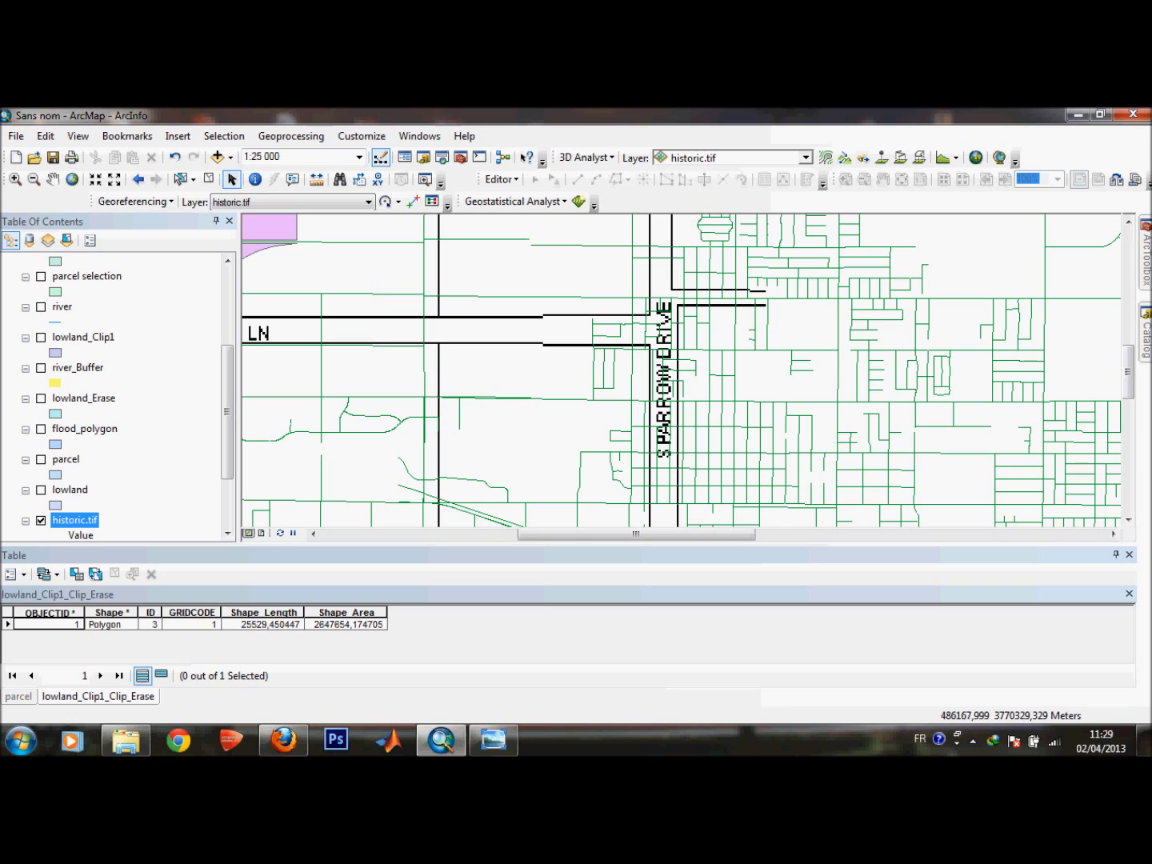
# Turn on labels for the street_arc layer using the NAME field as the label field.
pyautogui.moveTo(226, 411); pyautogui.dragTo(227, 336)
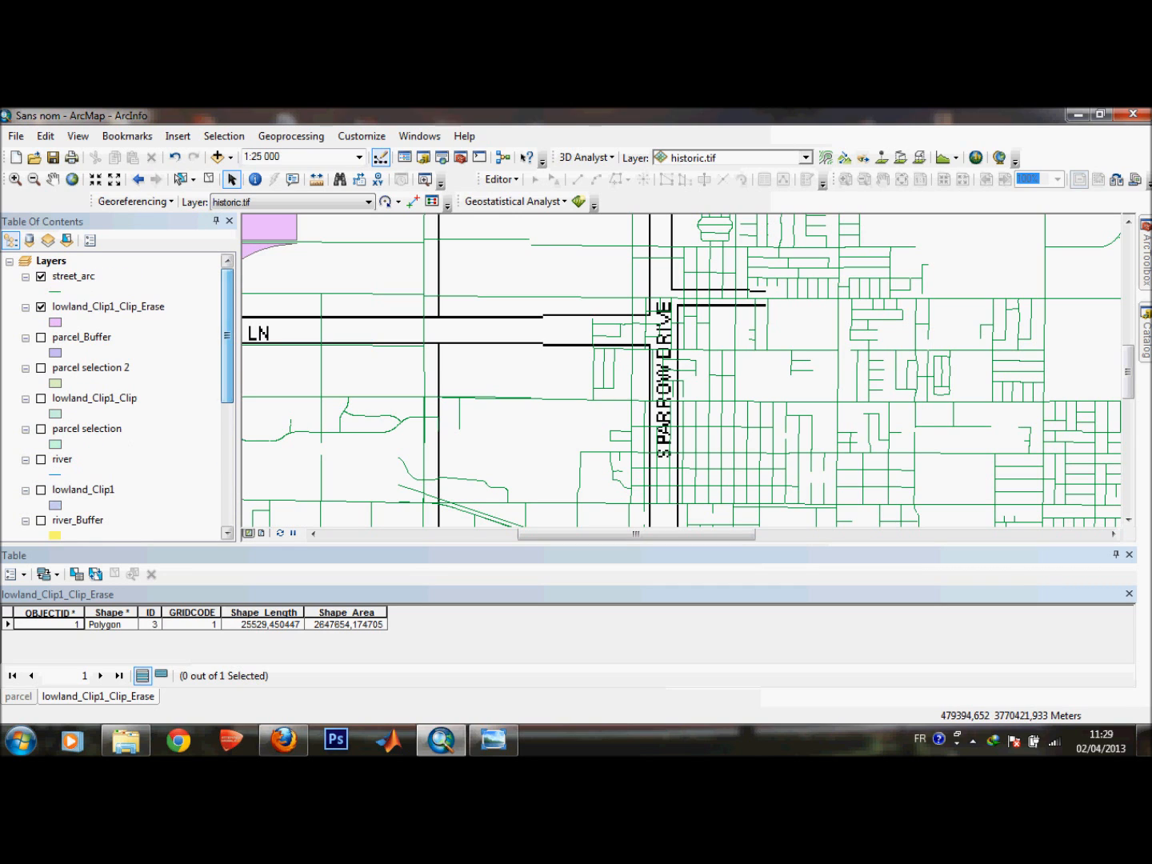
pyautogui.click(72, 277)
pyautogui.rightClick(73, 278)
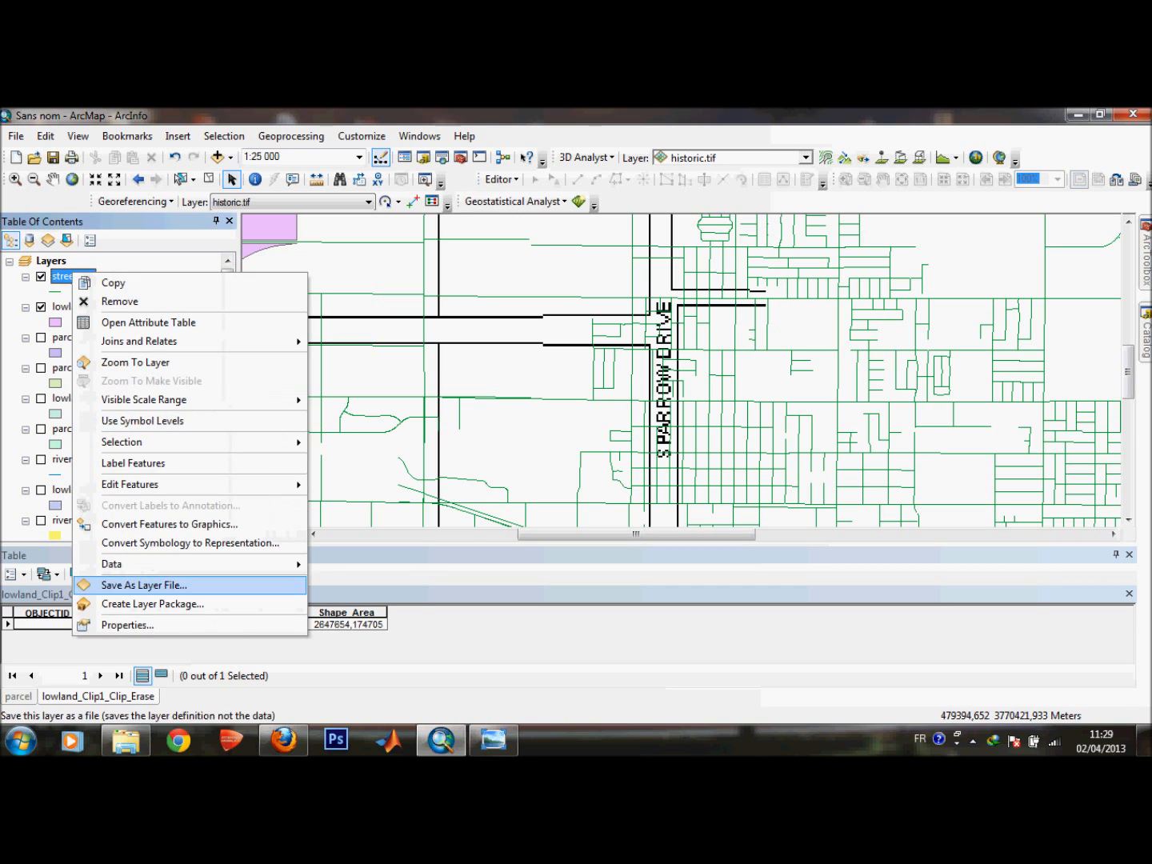
pyautogui.click(127, 626)
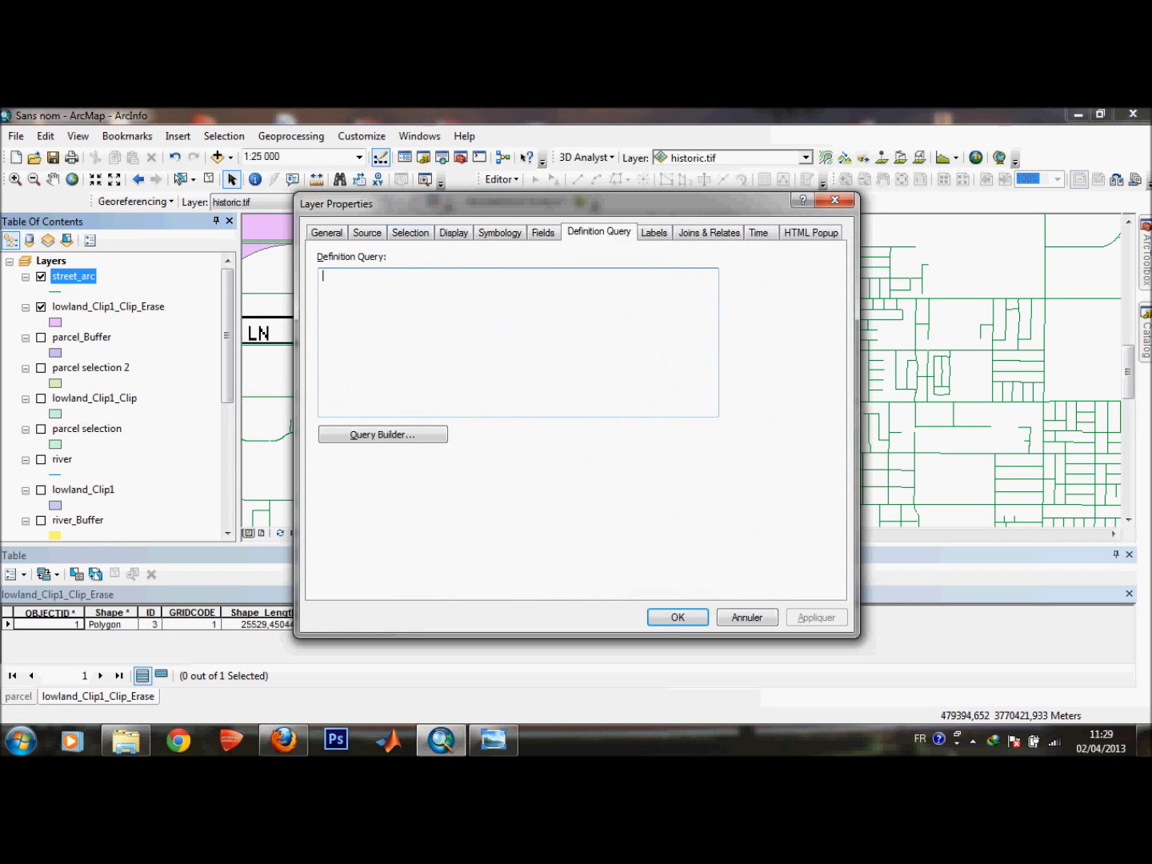
pyautogui.click(653, 232)
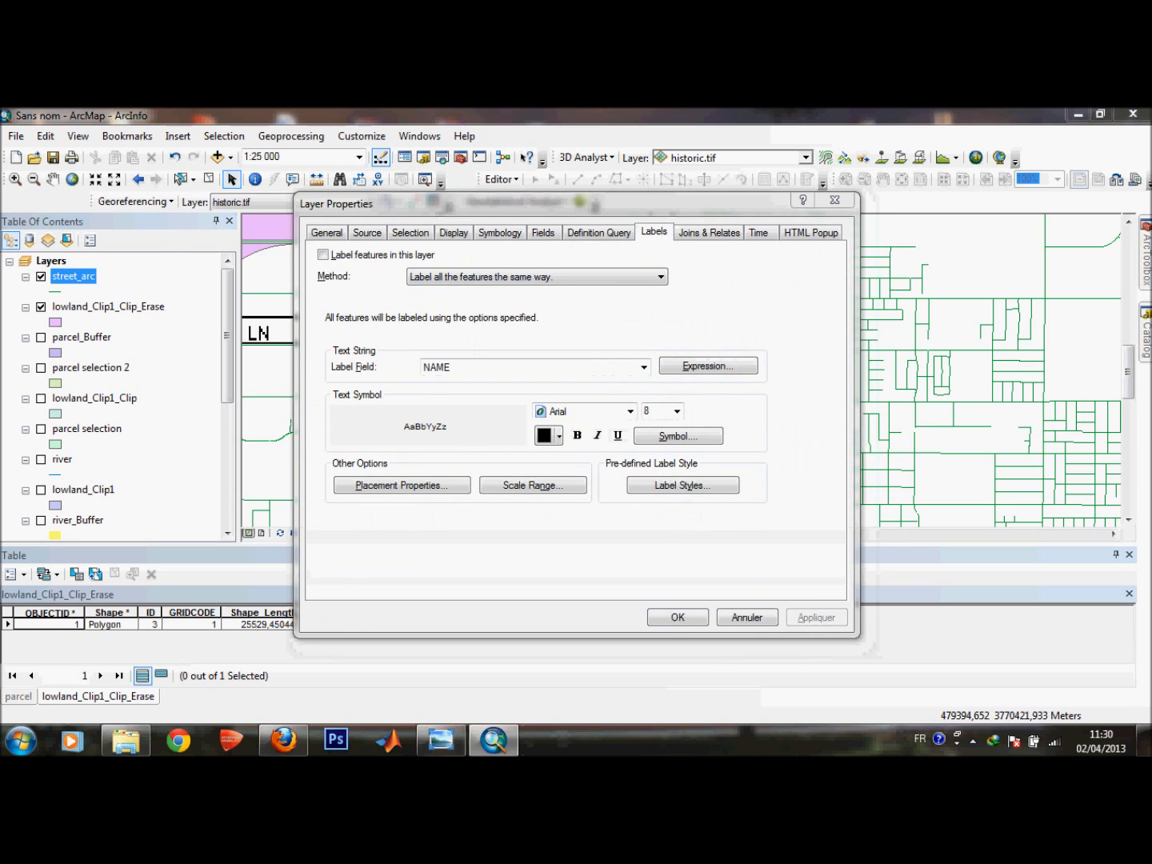
pyautogui.click(323, 255)
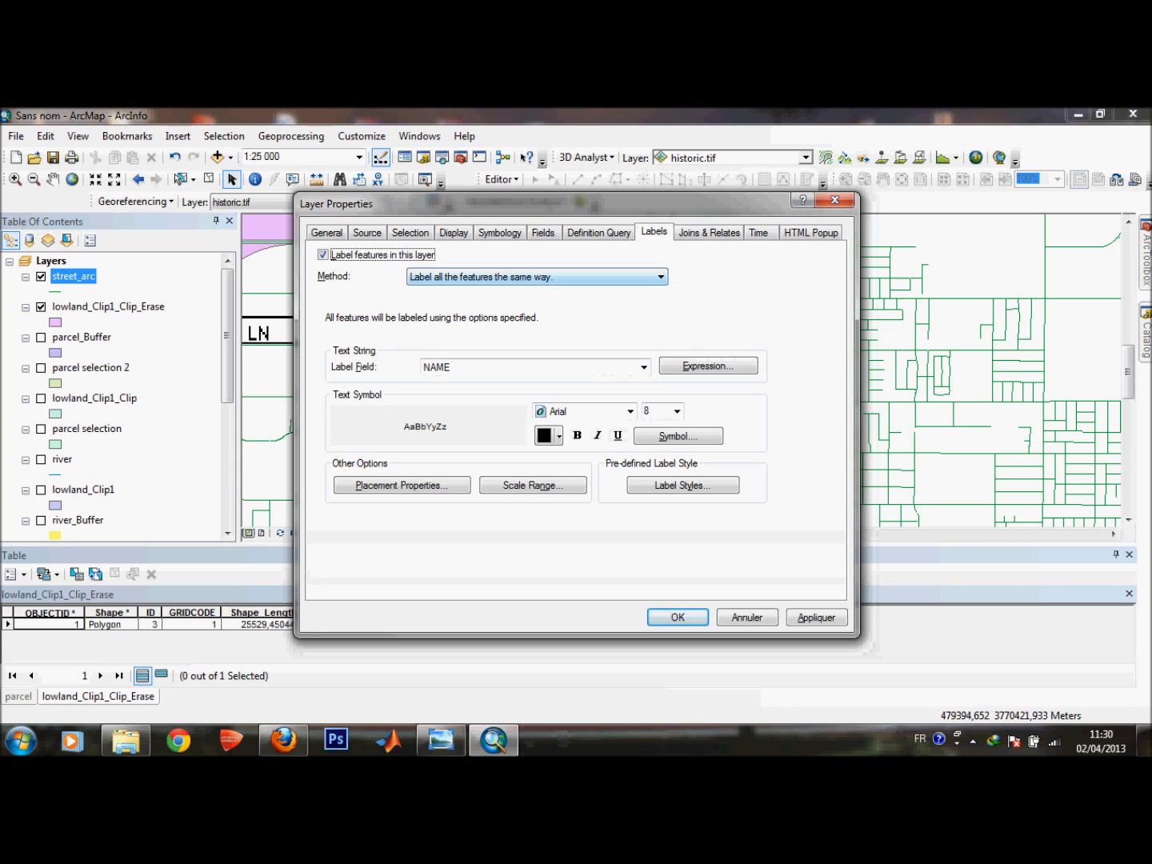
pyautogui.click(644, 367)
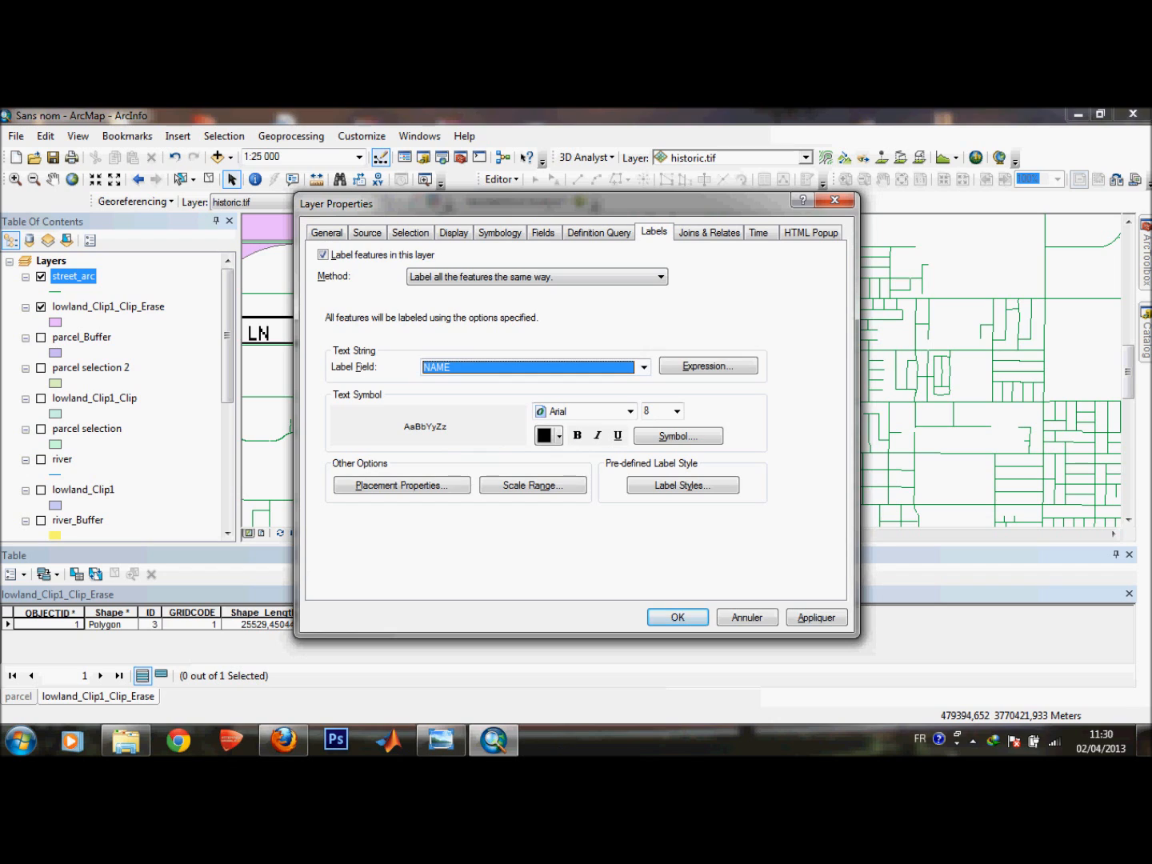
pyautogui.click(677, 617)
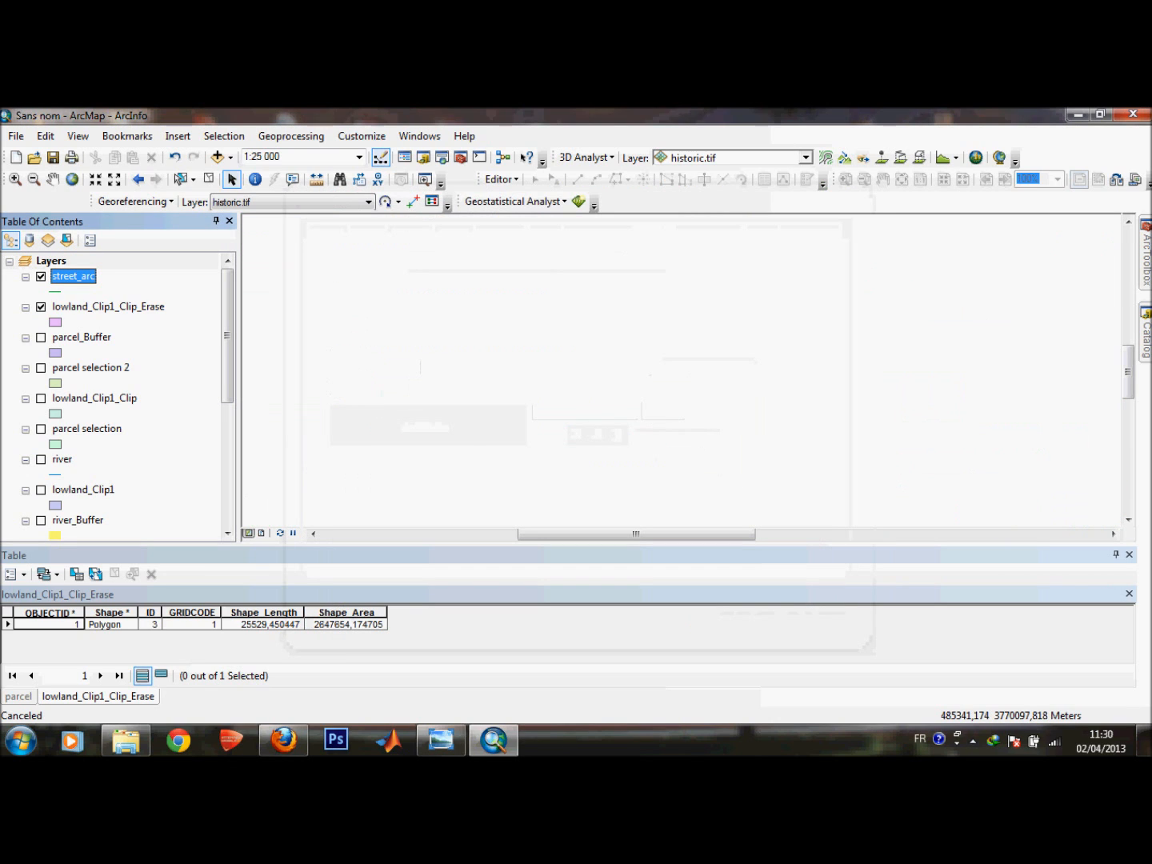
# Zoom to the street_arc layer extent and pan toward the historic park area.
pyautogui.rightClick(91, 276)
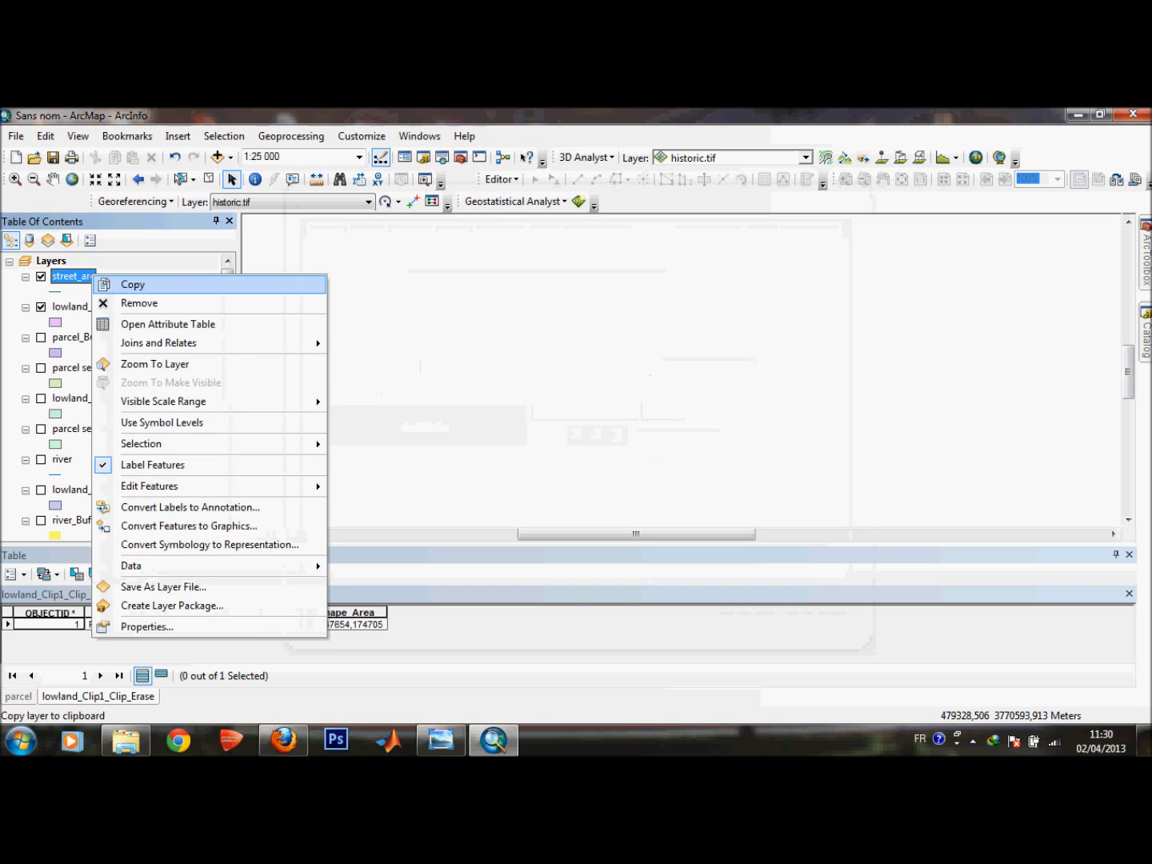
pyautogui.click(155, 364)
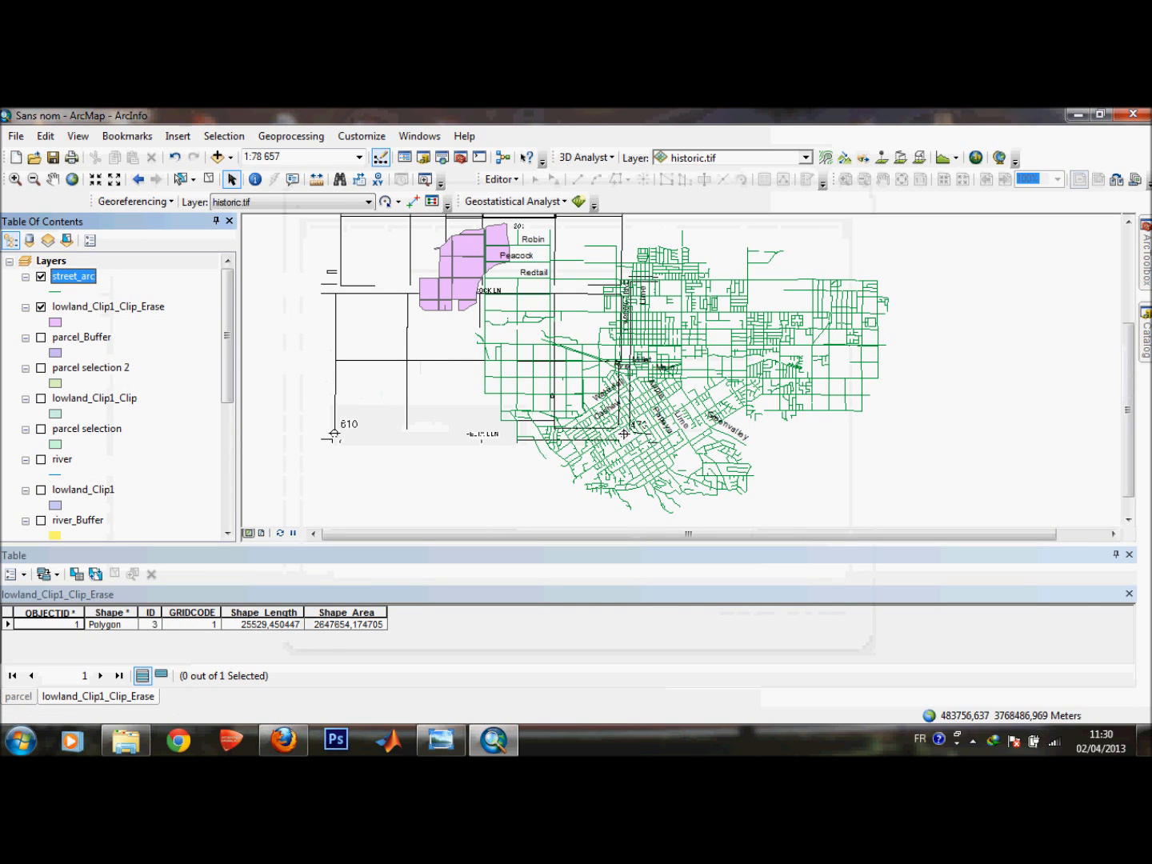
pyautogui.scroll(1, 608, 455)
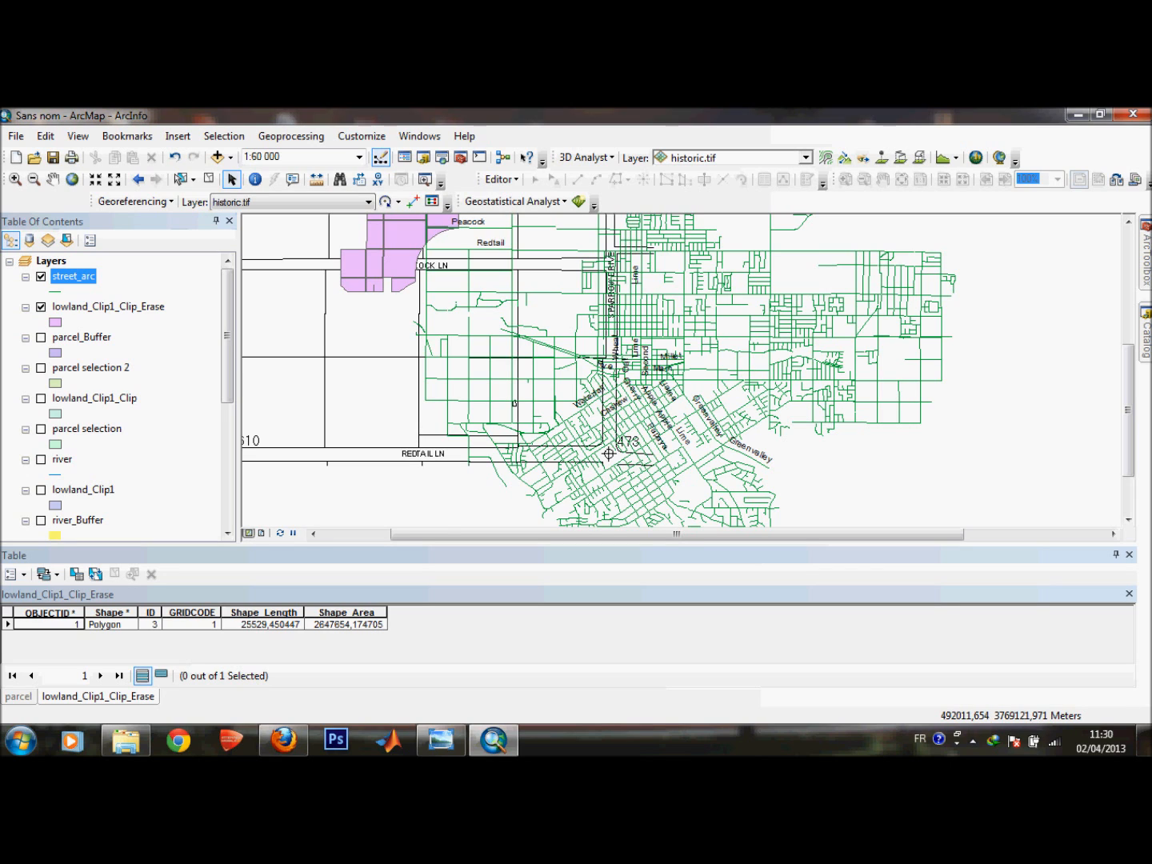
pyautogui.moveTo(1127, 410); pyautogui.dragTo(1127, 358)
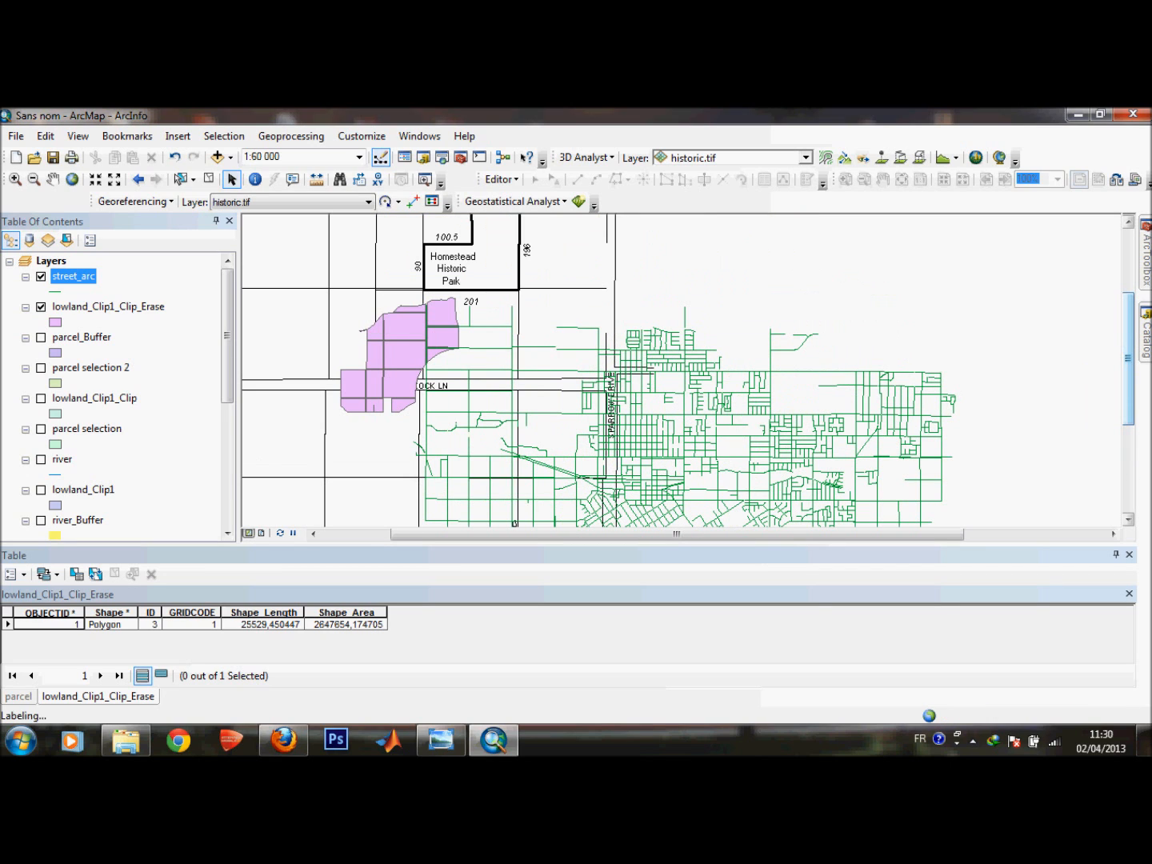
pyautogui.moveTo(1127, 359); pyautogui.dragTo(1127, 398)
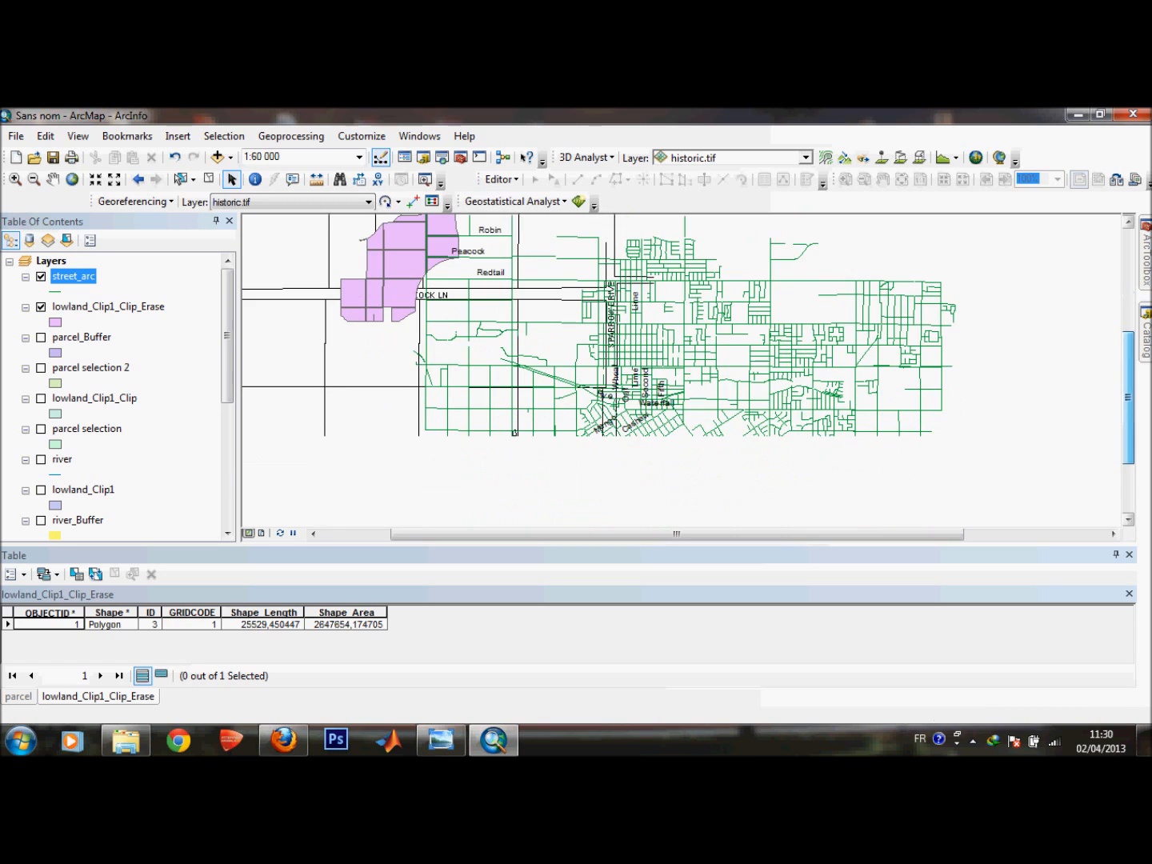
# Zoom into the town centre to read the street labels, then zoom back out to the 1:80 000 overview.
pyautogui.scroll(3, 681, 358)
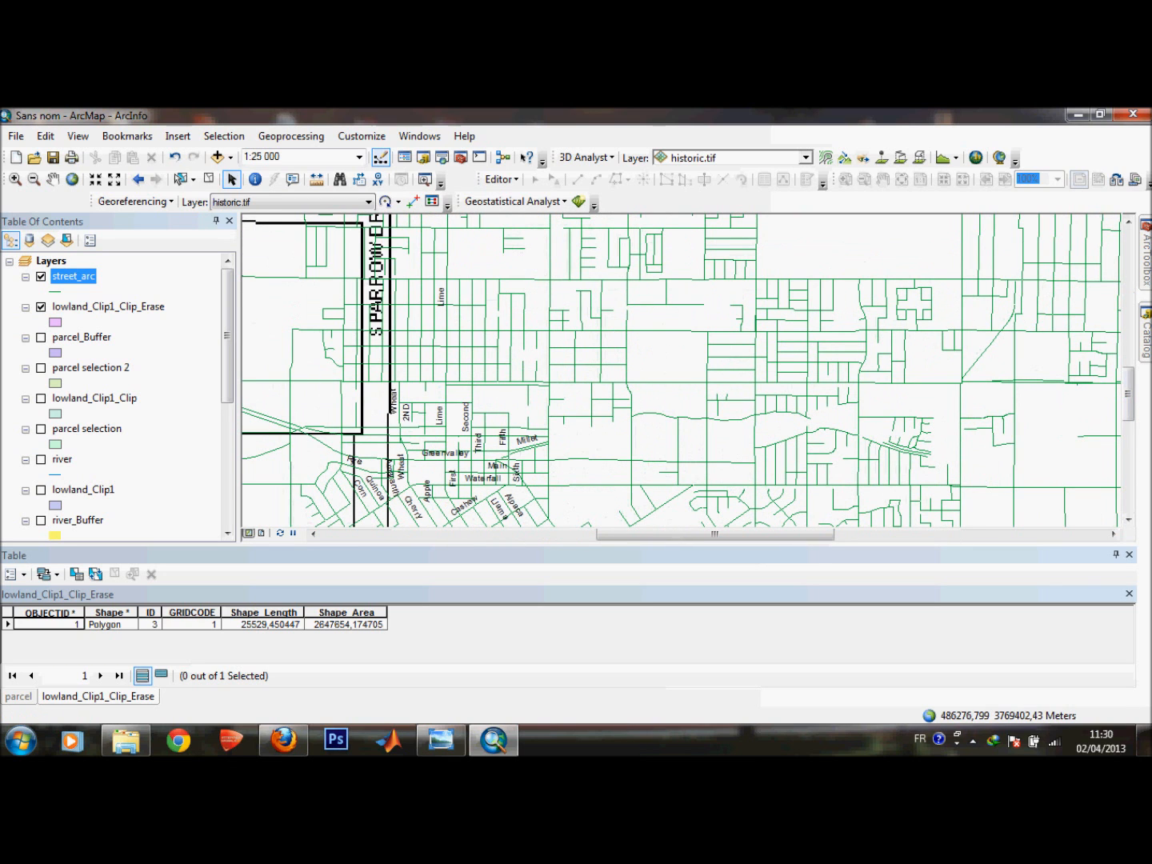
pyautogui.moveTo(715, 535); pyautogui.dragTo(669, 534)
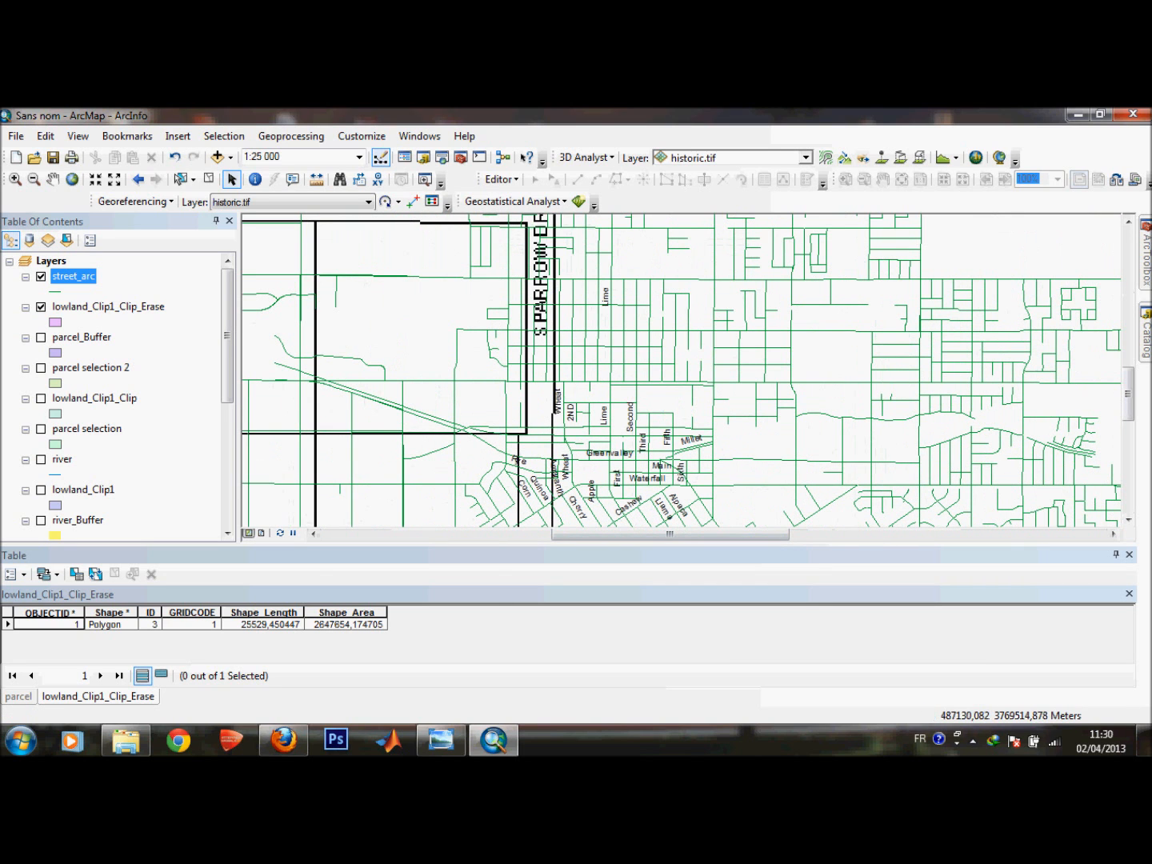
pyautogui.moveTo(1128, 392); pyautogui.dragTo(1127, 412)
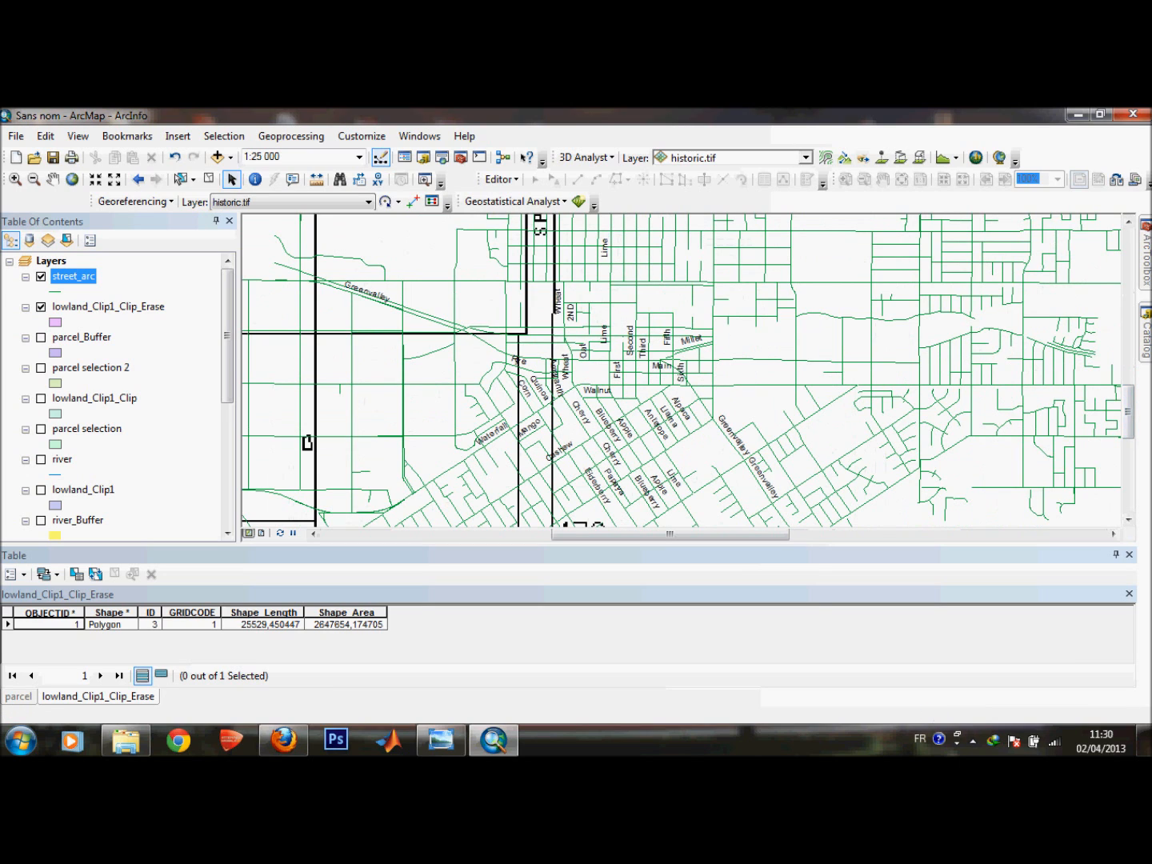
pyautogui.moveTo(1128, 412); pyautogui.dragTo(1127, 420)
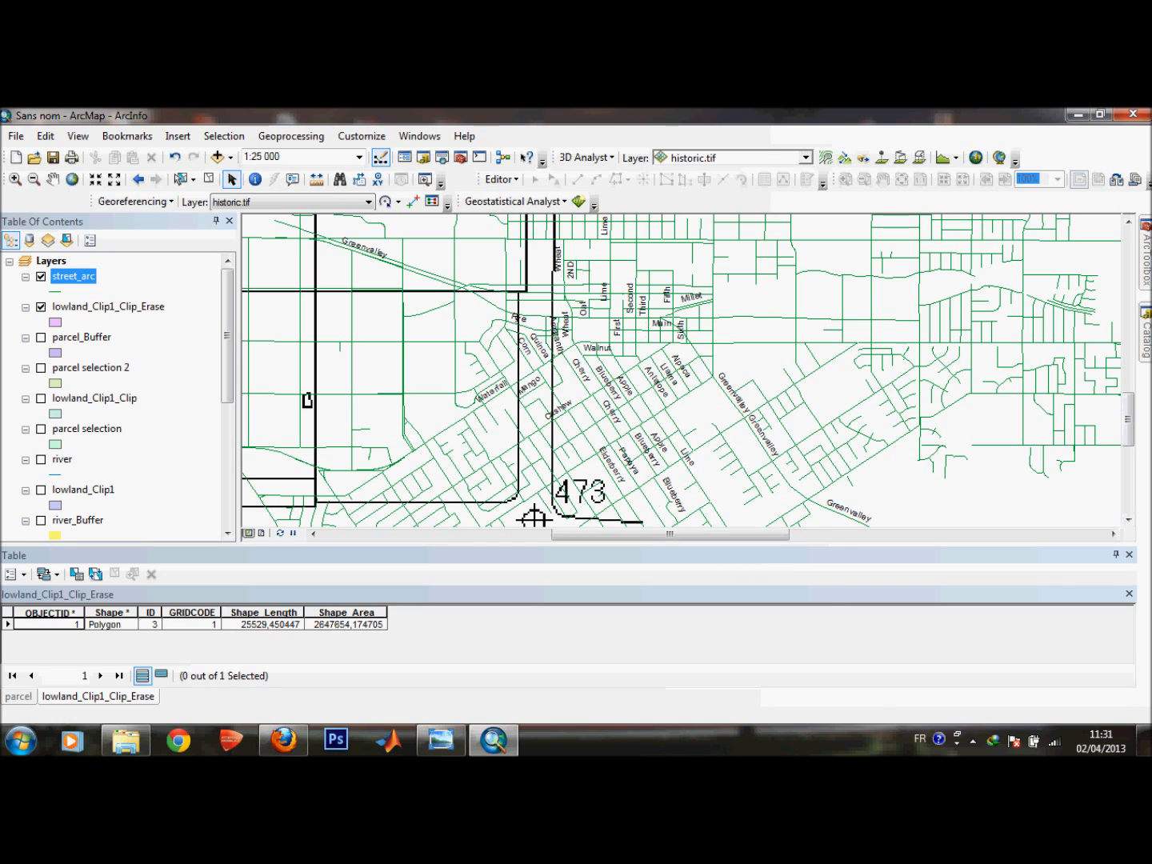
pyautogui.moveTo(1128, 419)
pyautogui.mouseDown()
pyautogui.moveTo(1128, 408)
pyautogui.moveTo(1127, 440)
pyautogui.mouseUp()
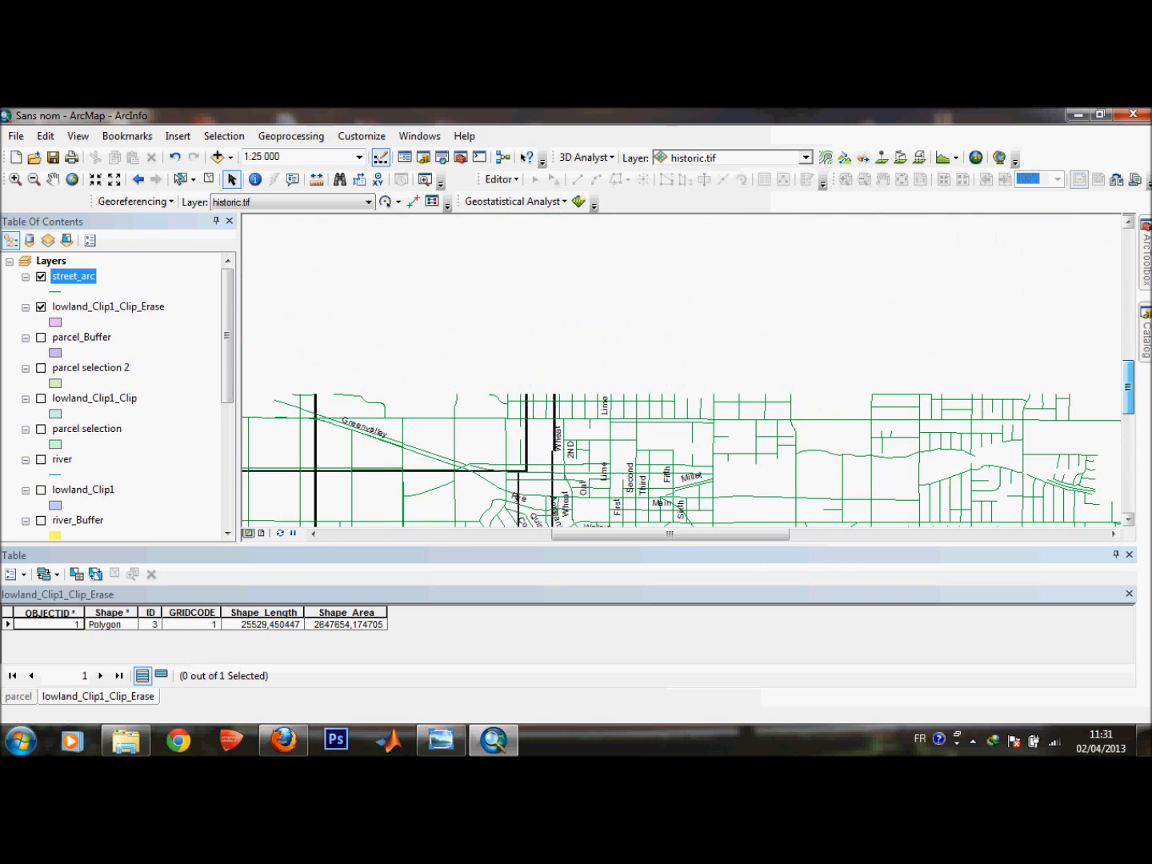
pyautogui.scroll(-3, 676, 364)
pyautogui.scroll(4, 676, 363)
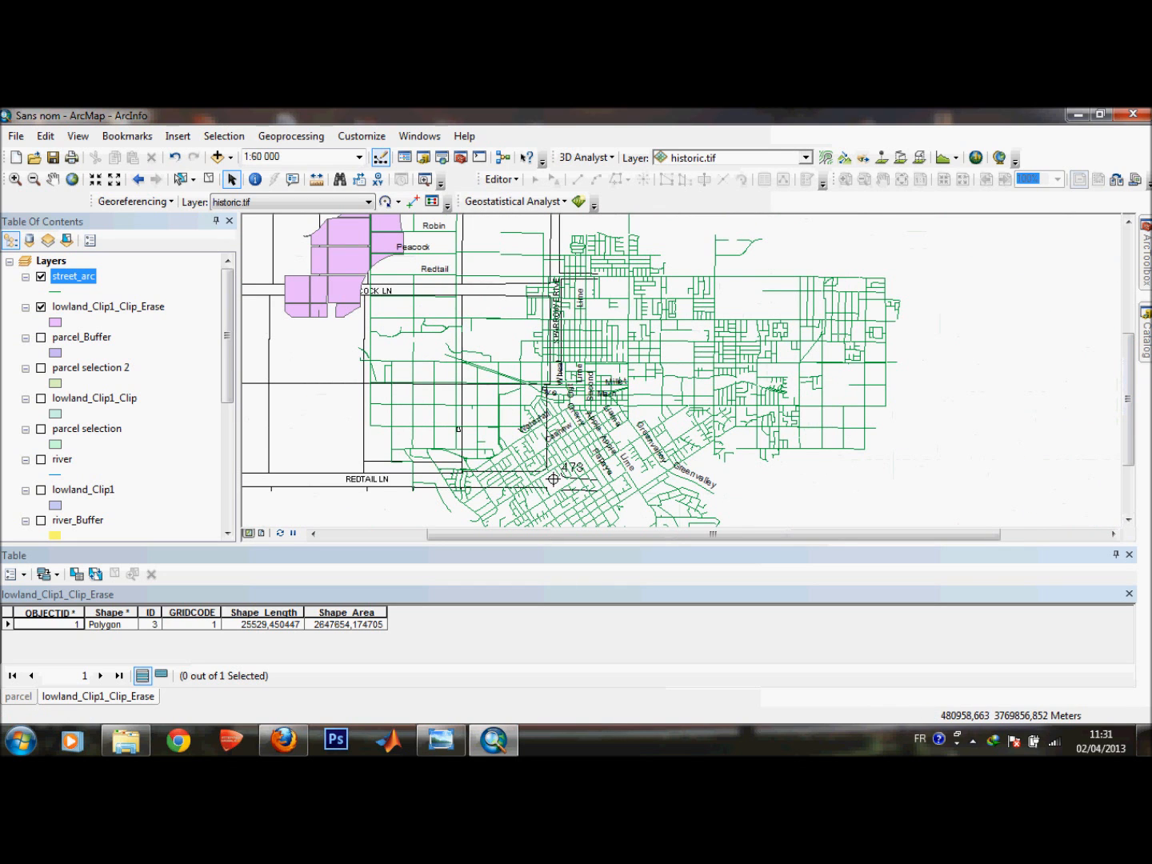
pyautogui.scroll(1, 469, 315)
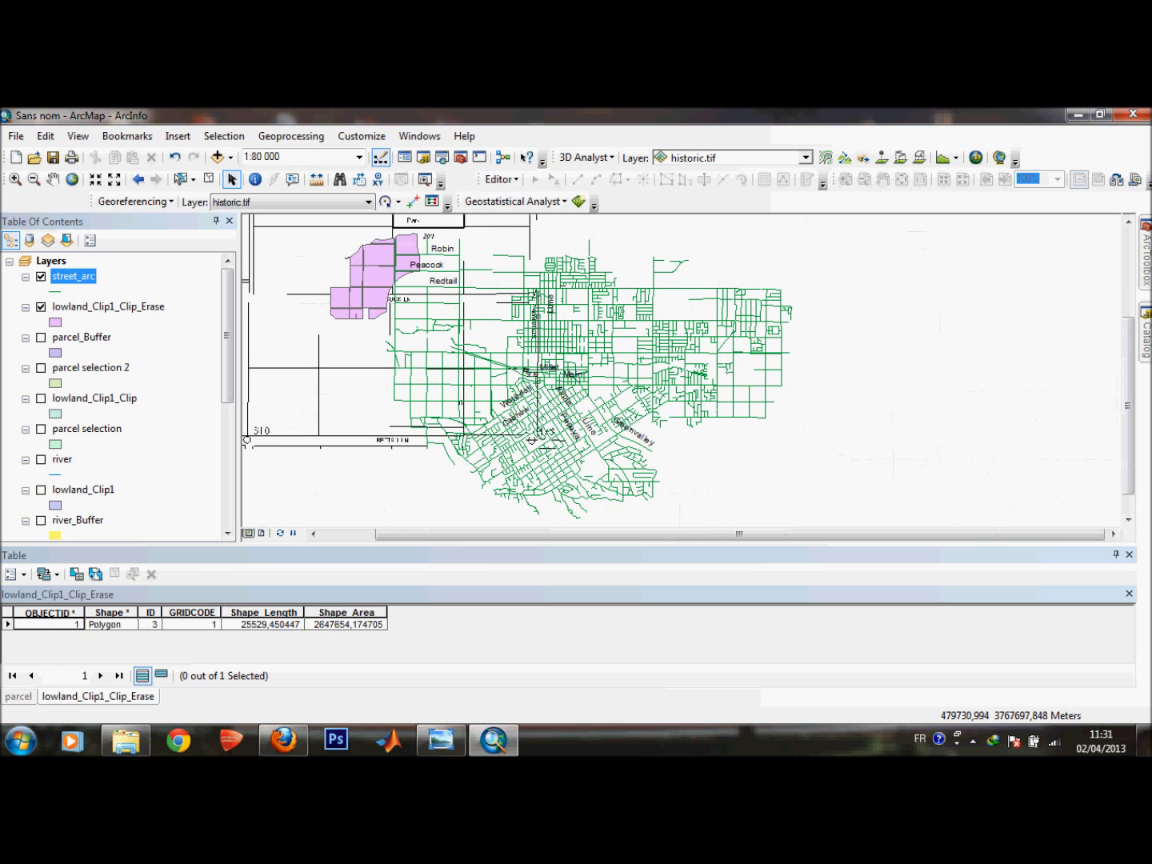
pyautogui.moveTo(467, 534); pyautogui.dragTo(413, 535)
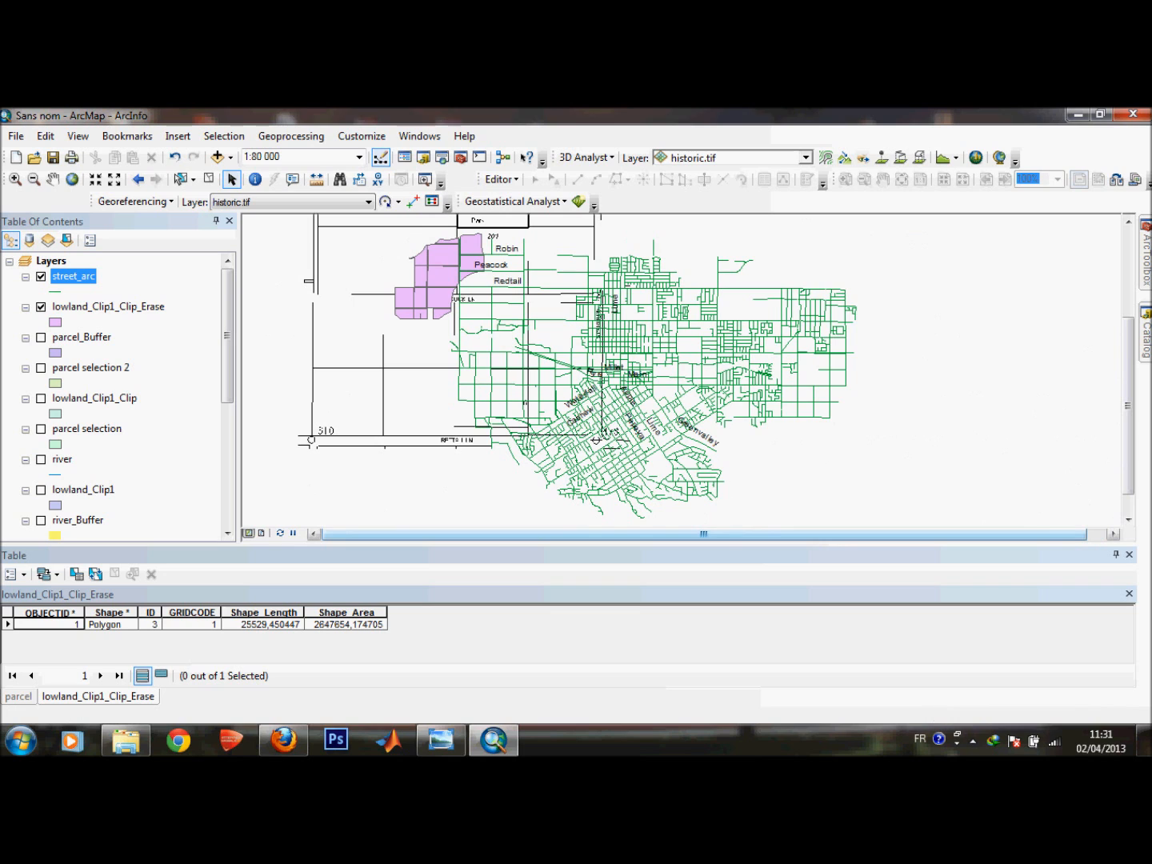
pyautogui.scroll(2, 656, 356)
pyautogui.scroll(-2, 592, 437)
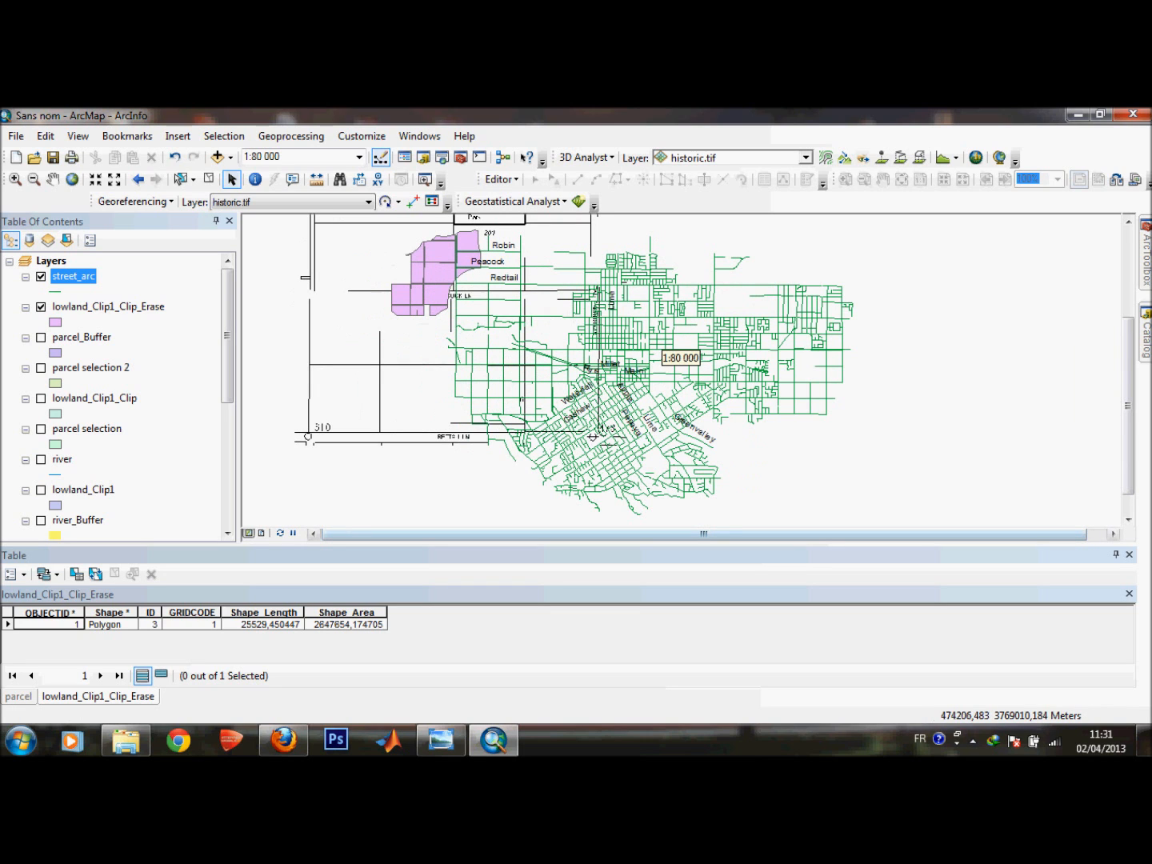
pyautogui.moveTo(707, 534); pyautogui.dragTo(723, 534)
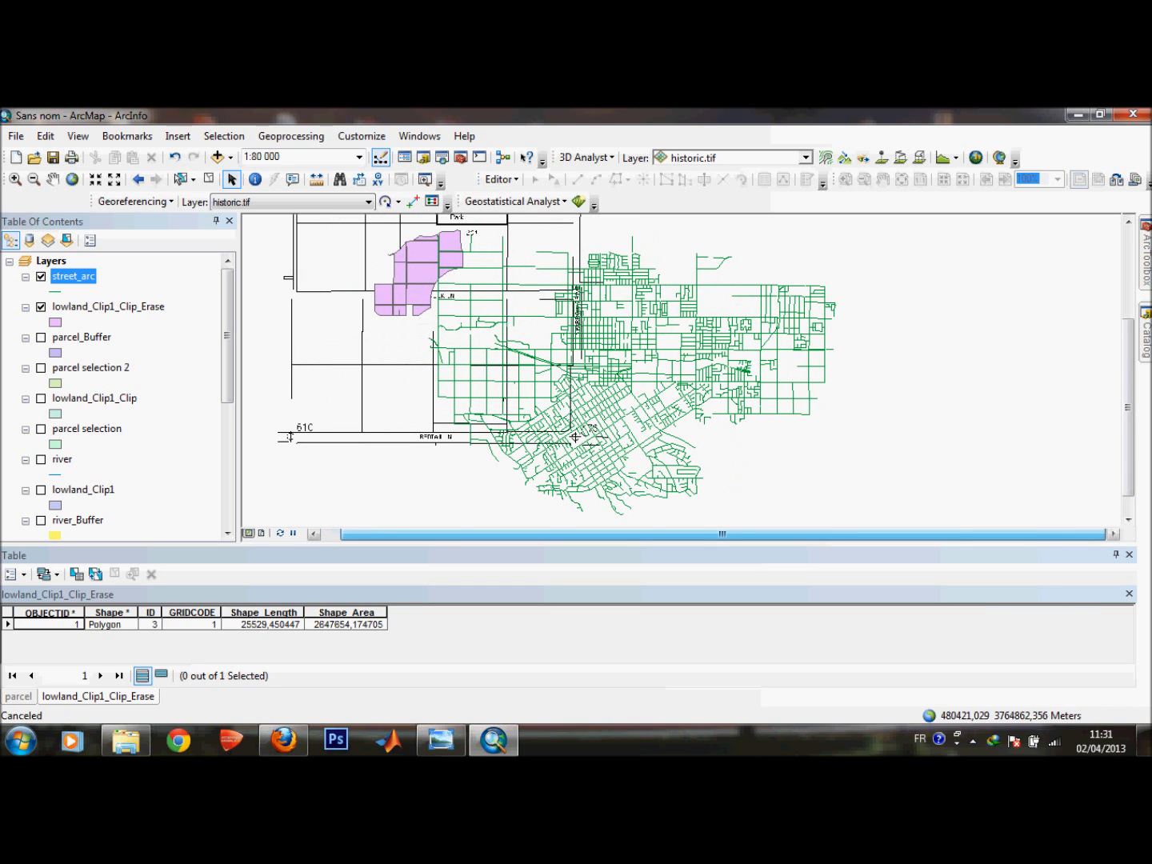
pyautogui.moveTo(1128, 407); pyautogui.dragTo(1127, 327)
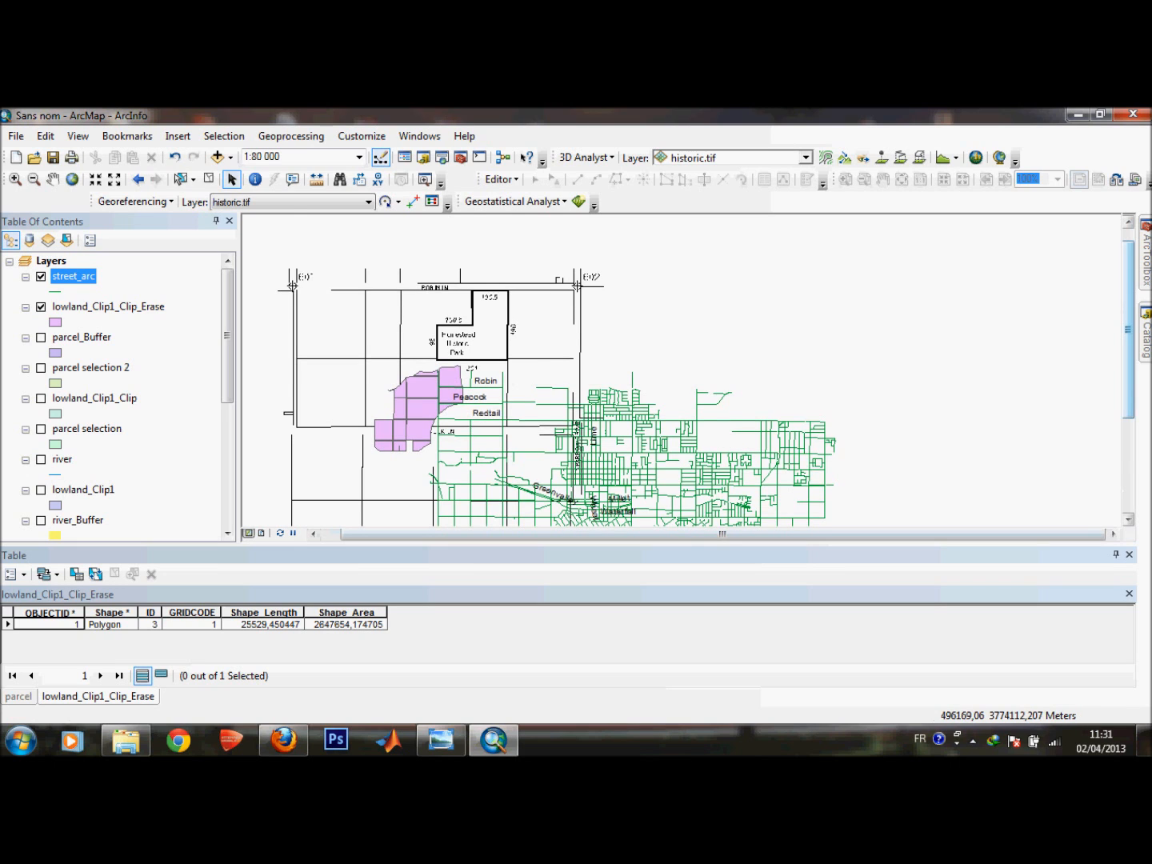
pyautogui.moveTo(1128, 328); pyautogui.dragTo(1128, 373)
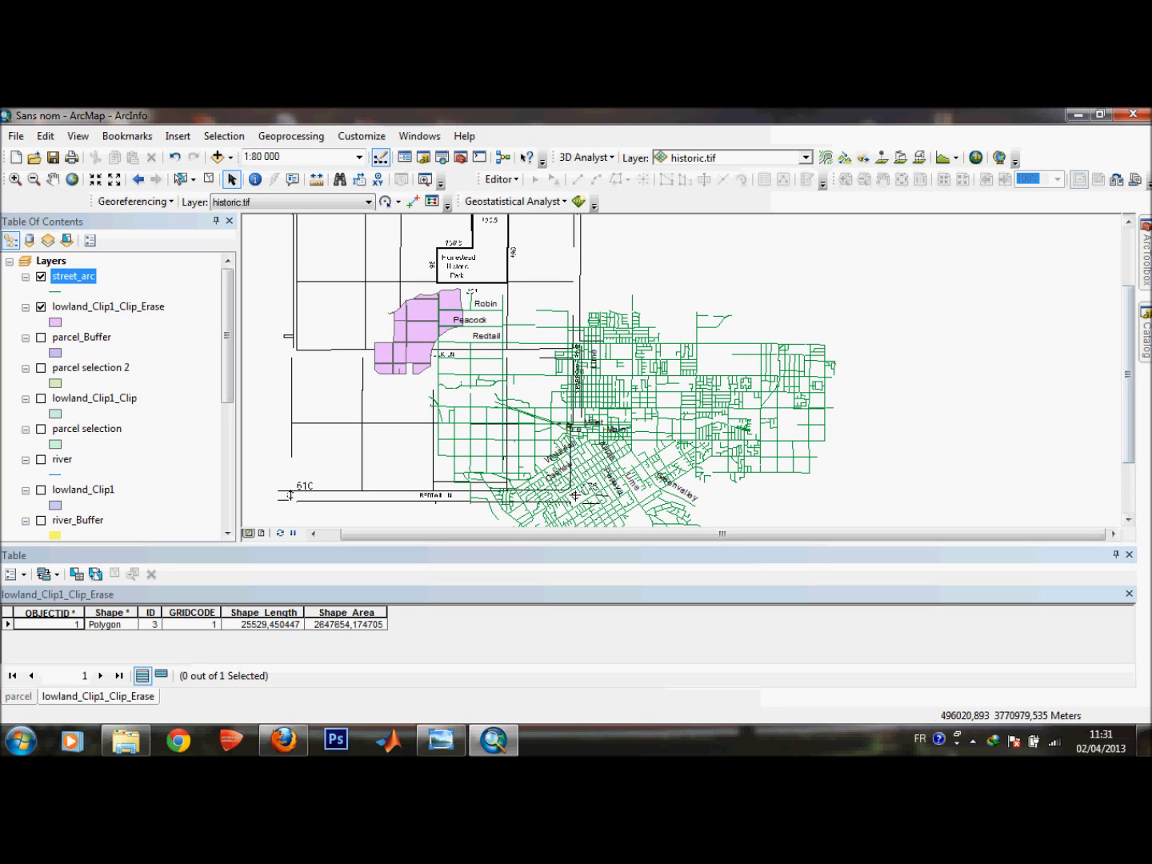
pyautogui.moveTo(1126, 373); pyautogui.dragTo(1128, 320)
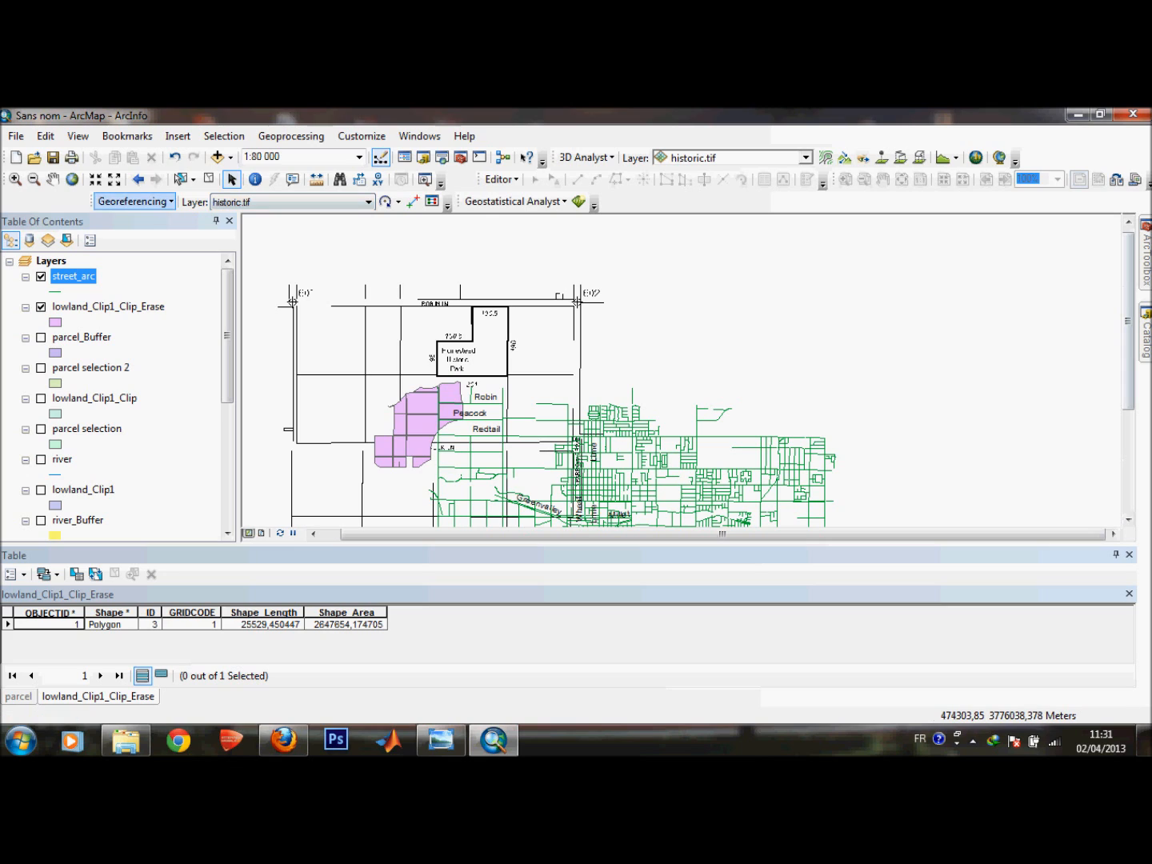
pyautogui.click(132, 200)
pyautogui.click(305, 201)
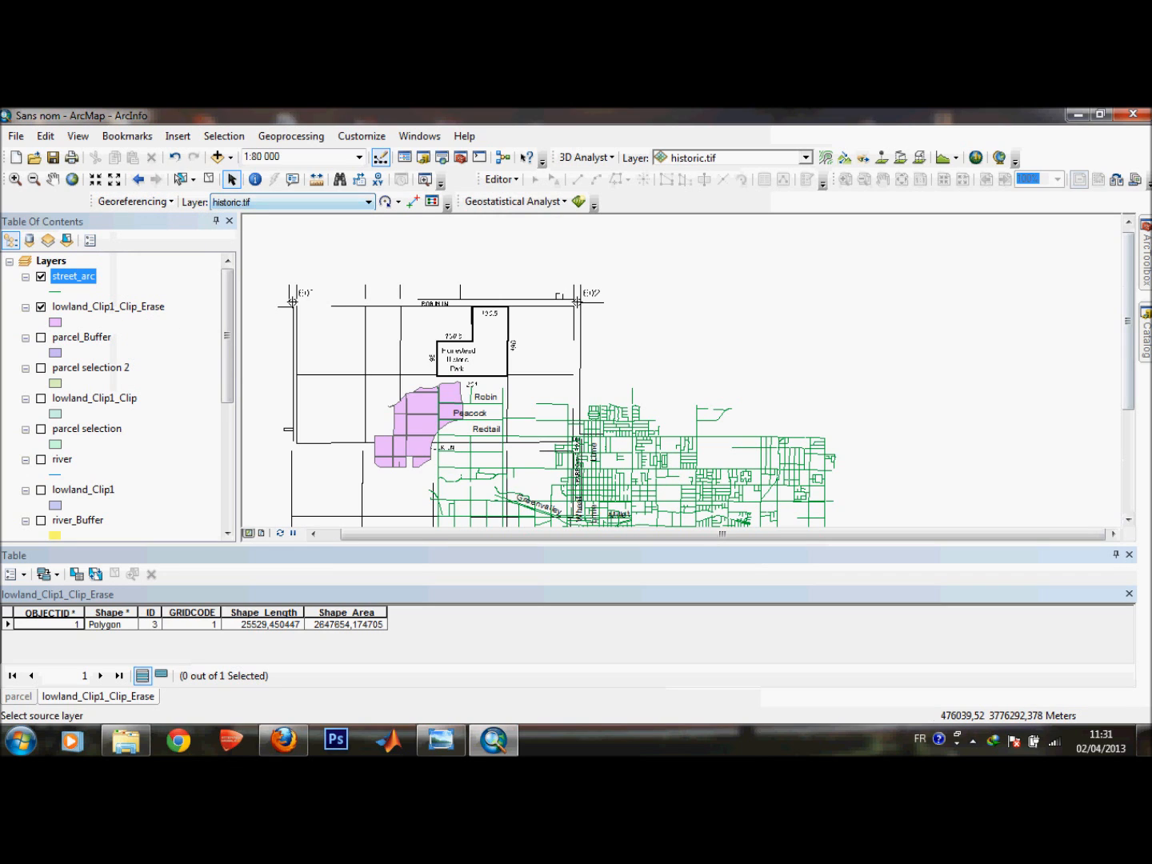
pyautogui.click(132, 201)
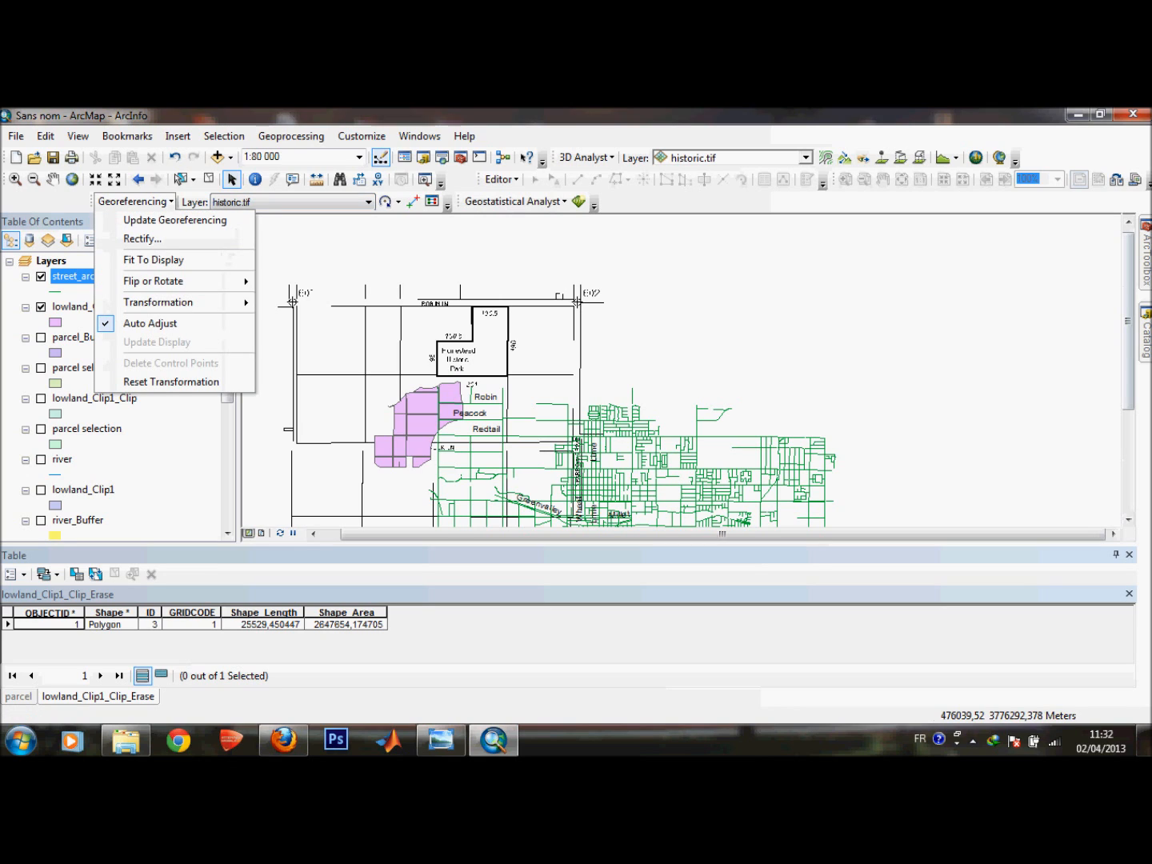
pyautogui.click(532, 270)
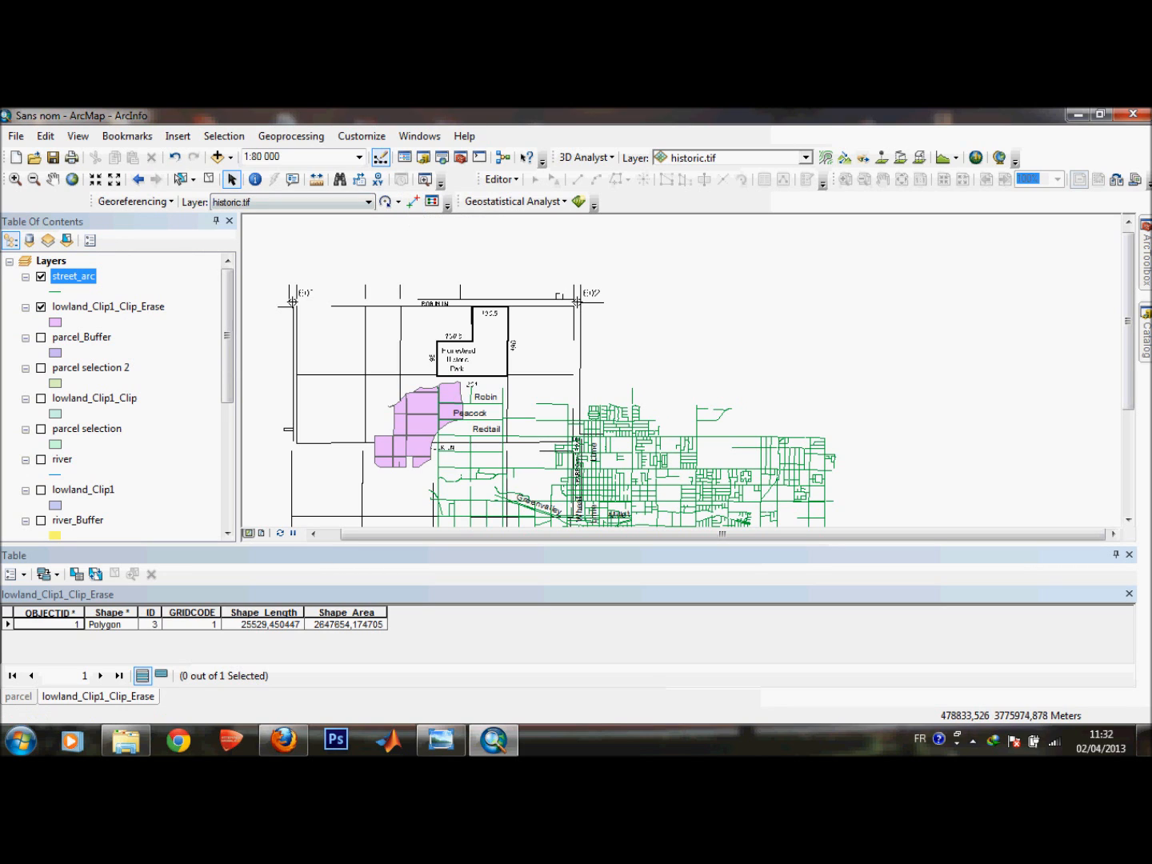
# Add a control point linking the scanned map's 602 corner marker to the Robin and Sparrow street intersection.
pyautogui.click(412, 201)
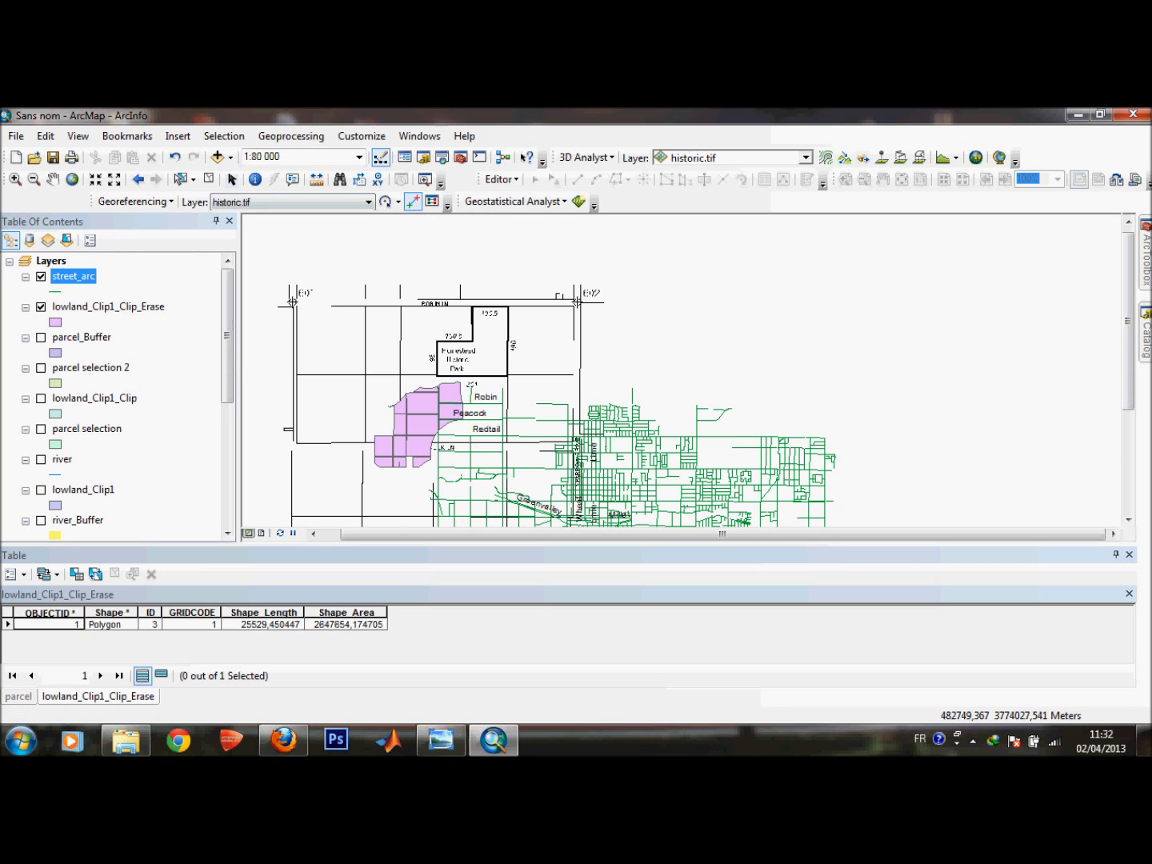
pyautogui.scroll(5, 577, 302)
pyautogui.scroll(2, 576, 331)
pyautogui.scroll(4, 578, 332)
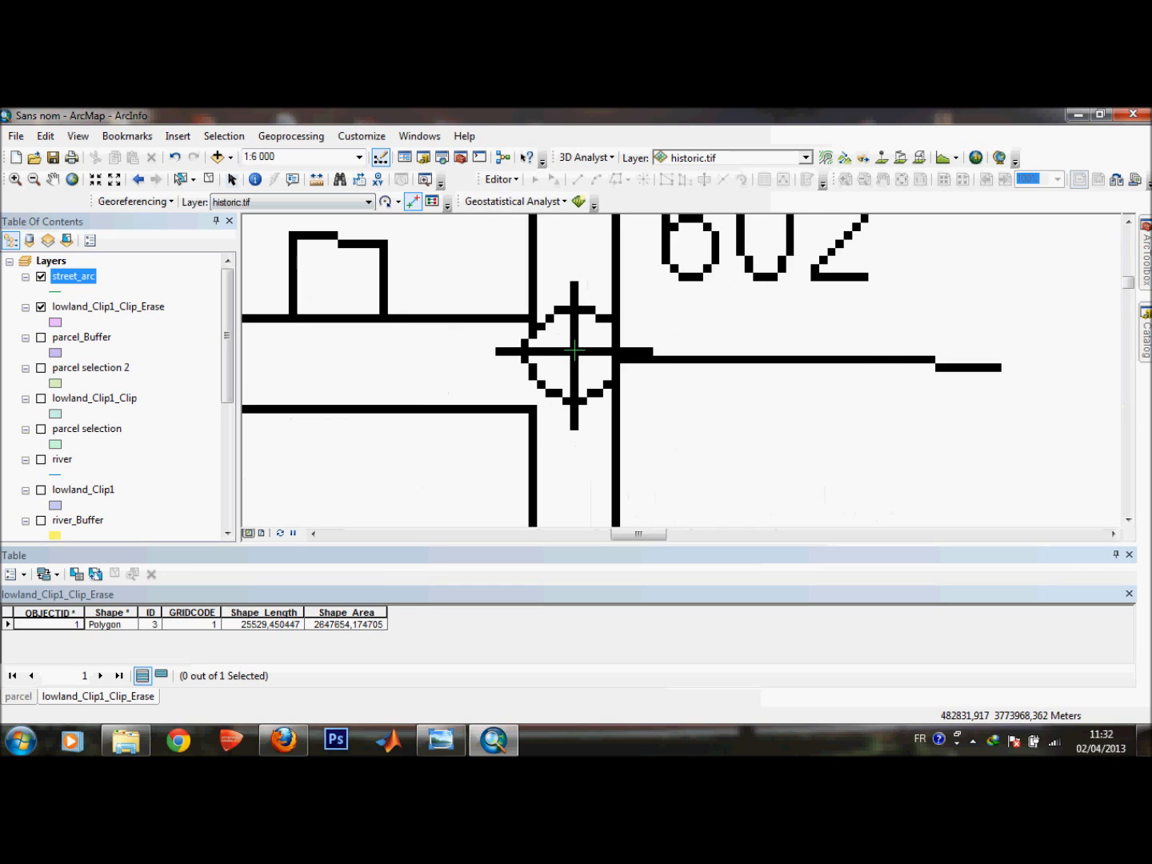
pyautogui.scroll(2, 670, 356)
pyautogui.scroll(-5, 670, 356)
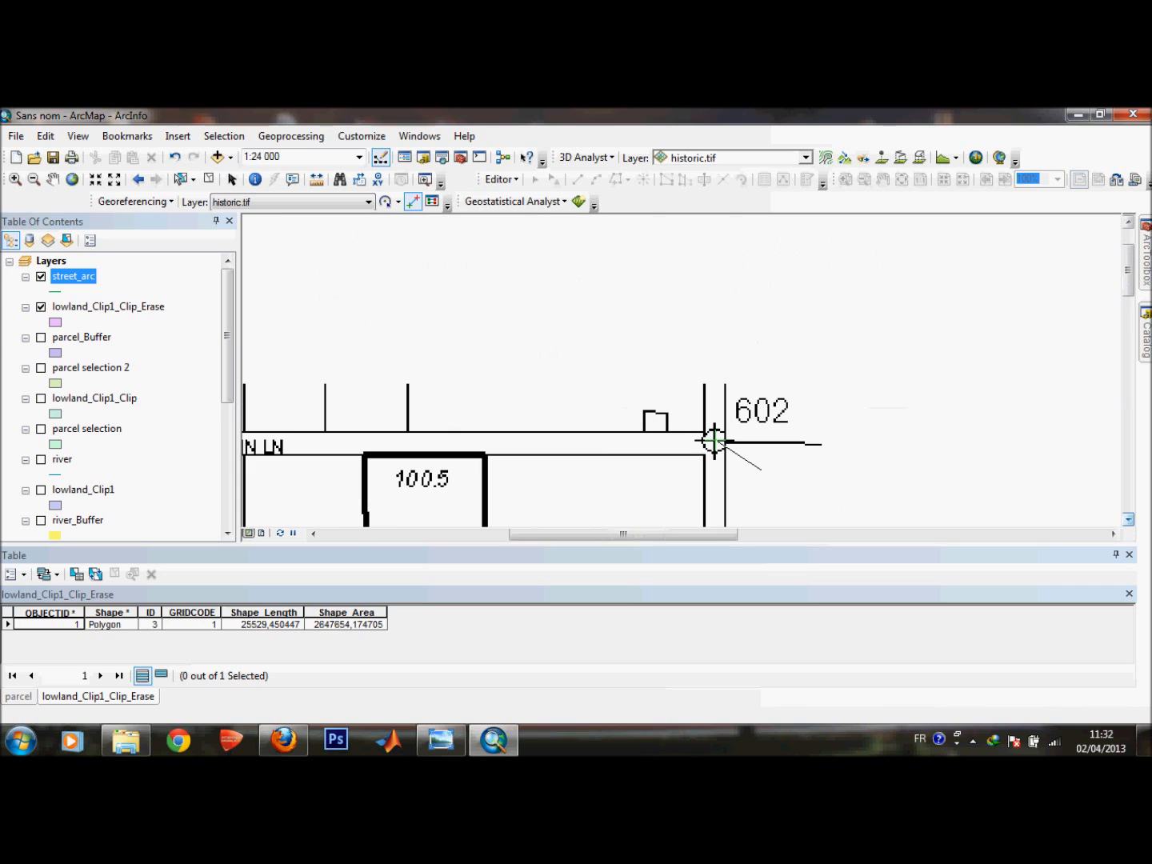
pyautogui.click(1127, 520)
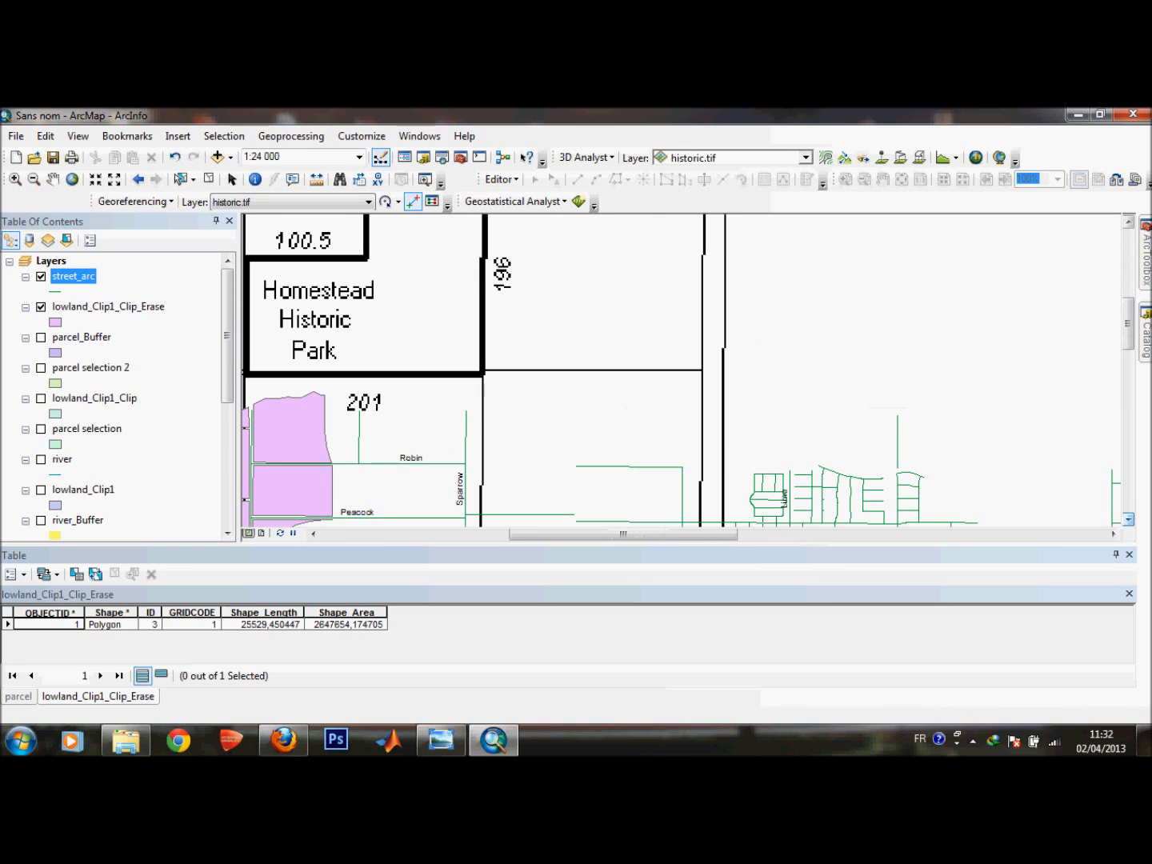
pyautogui.click(1128, 519)
pyautogui.click(1127, 521)
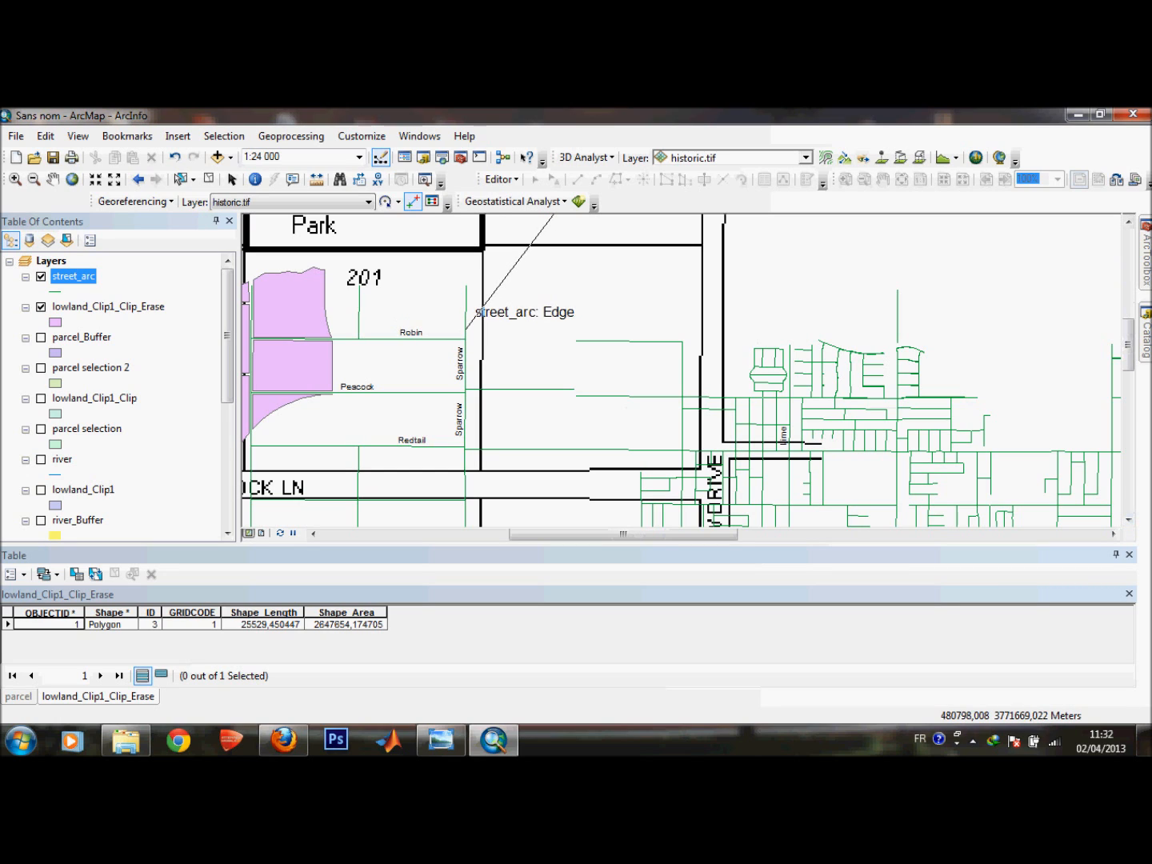
pyautogui.click(465, 338)
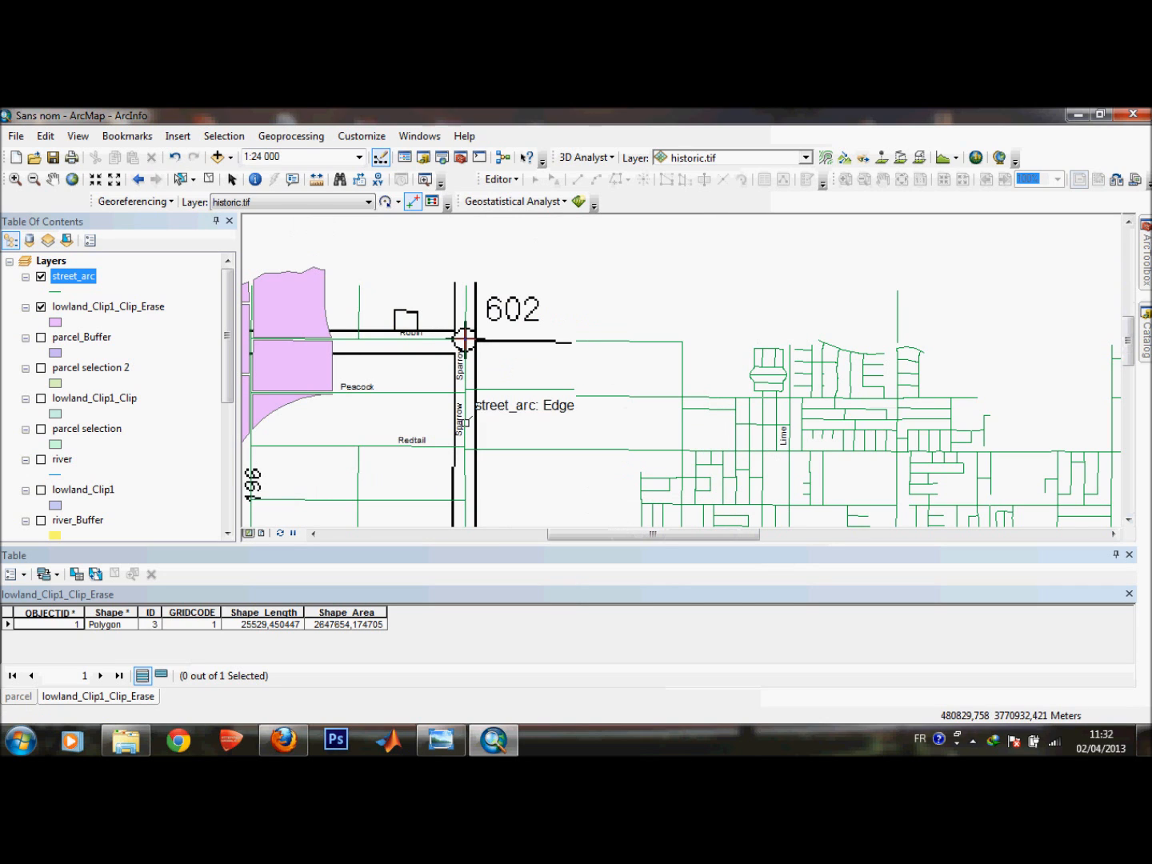
# Inspect the scanned map's 473 marker, then place a control point near the Redtail and Sparrow intersection.
pyautogui.moveTo(1127, 334); pyautogui.dragTo(1127, 395)
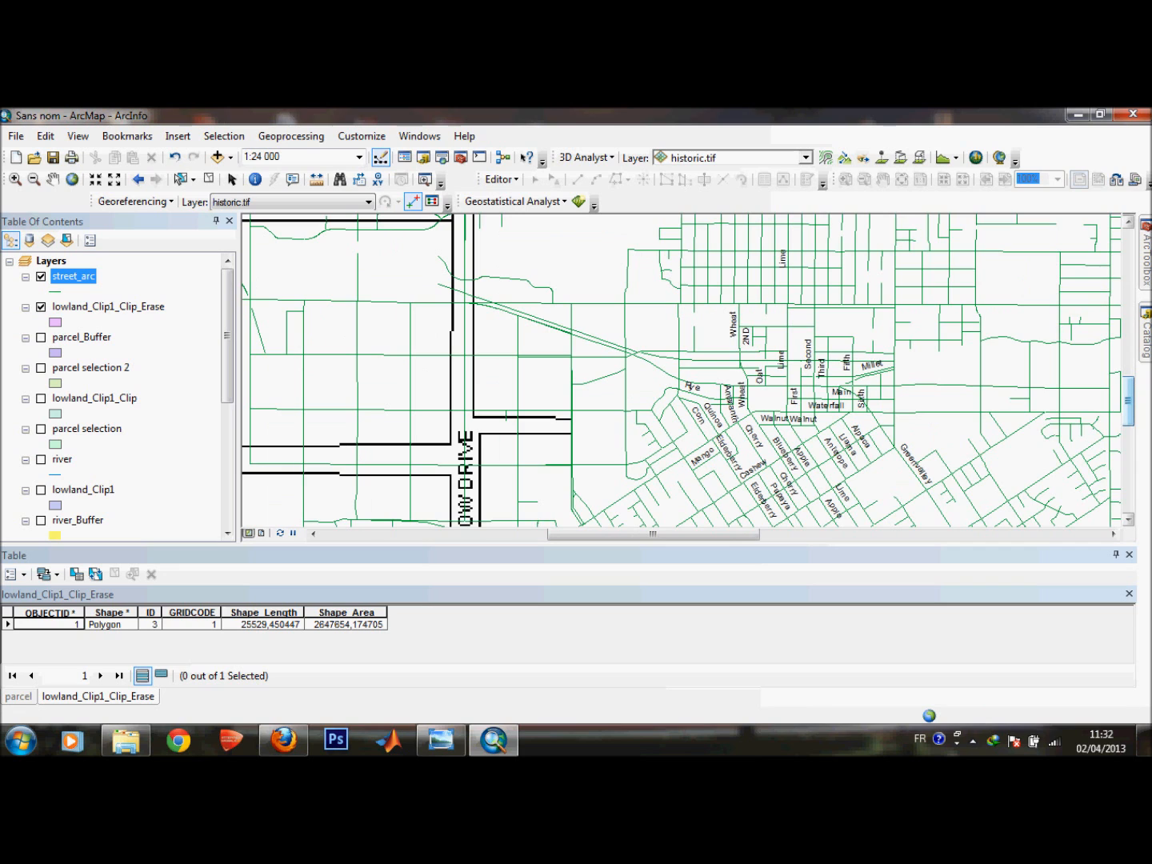
pyautogui.moveTo(1128, 398); pyautogui.dragTo(1127, 440)
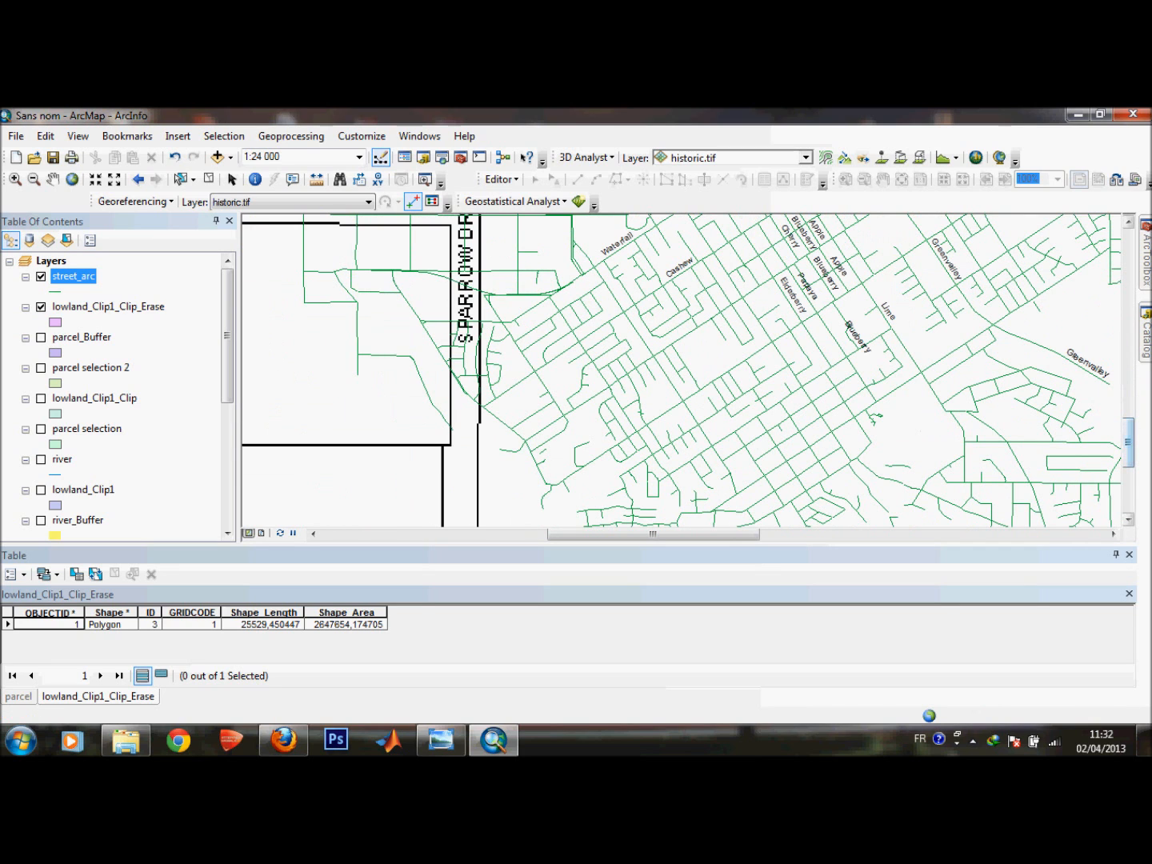
pyautogui.moveTo(1127, 441); pyautogui.dragTo(1127, 483)
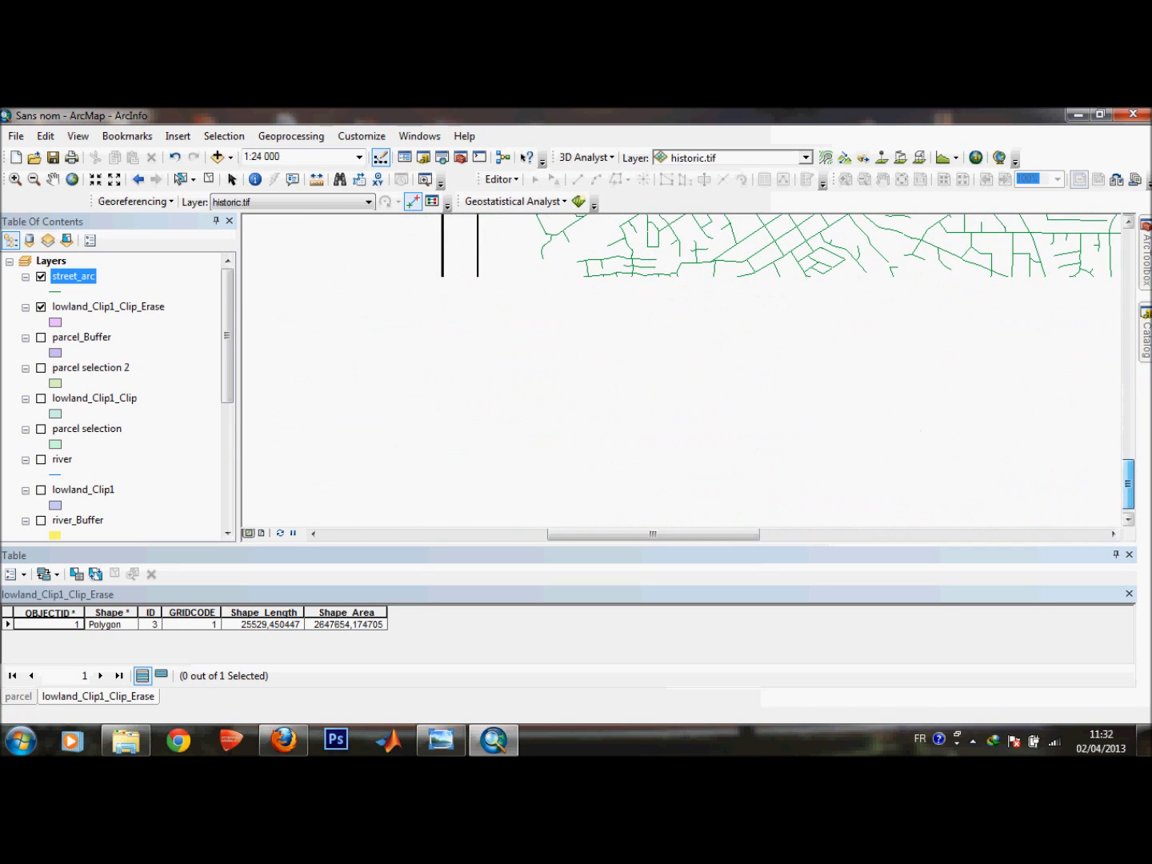
pyautogui.moveTo(652, 534); pyautogui.dragTo(629, 534)
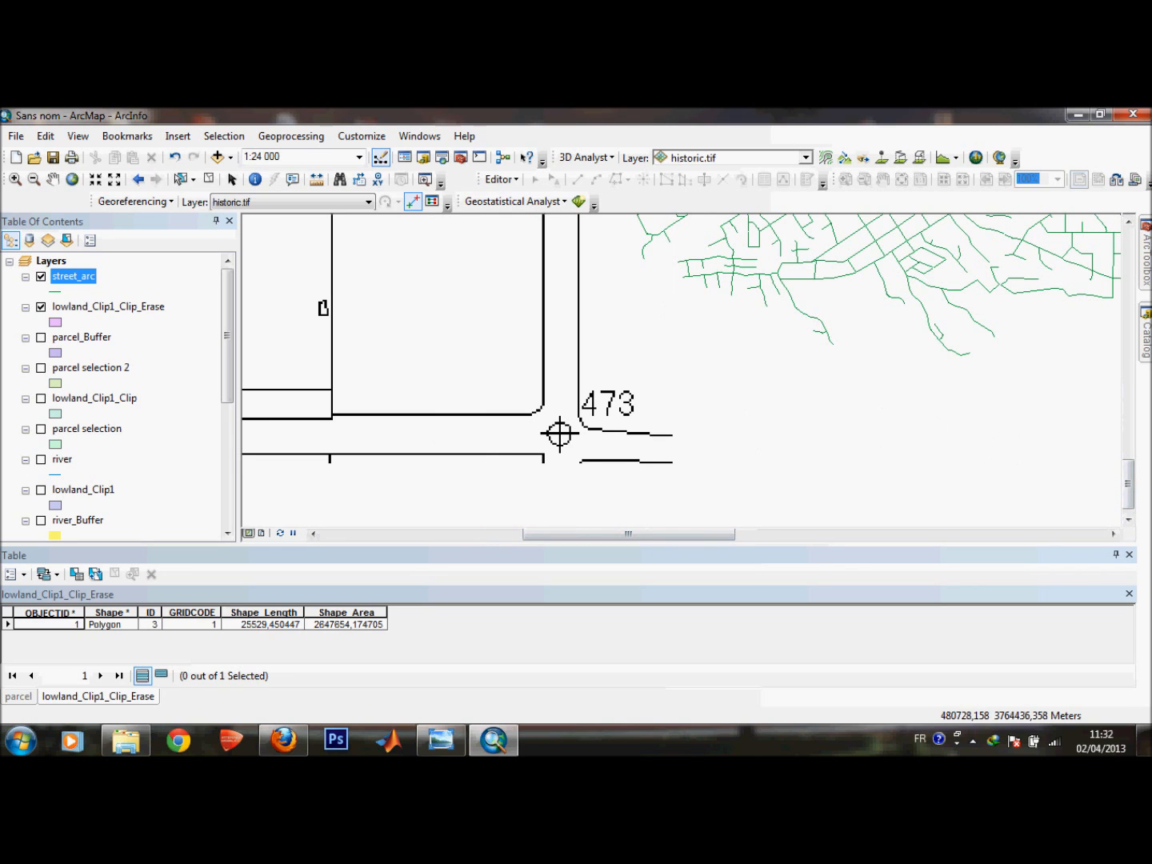
pyautogui.scroll(3, 559, 433)
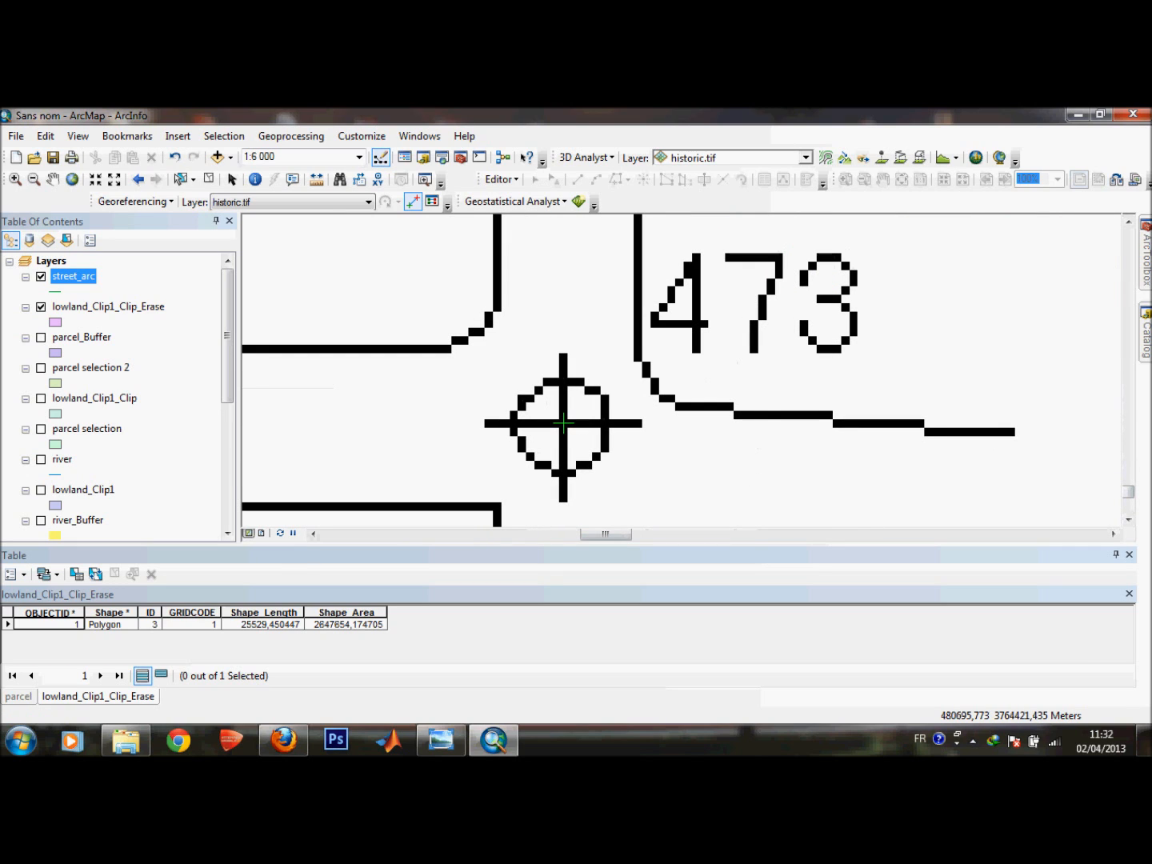
pyautogui.scroll(-2, 711, 399)
pyautogui.scroll(-3, 702, 399)
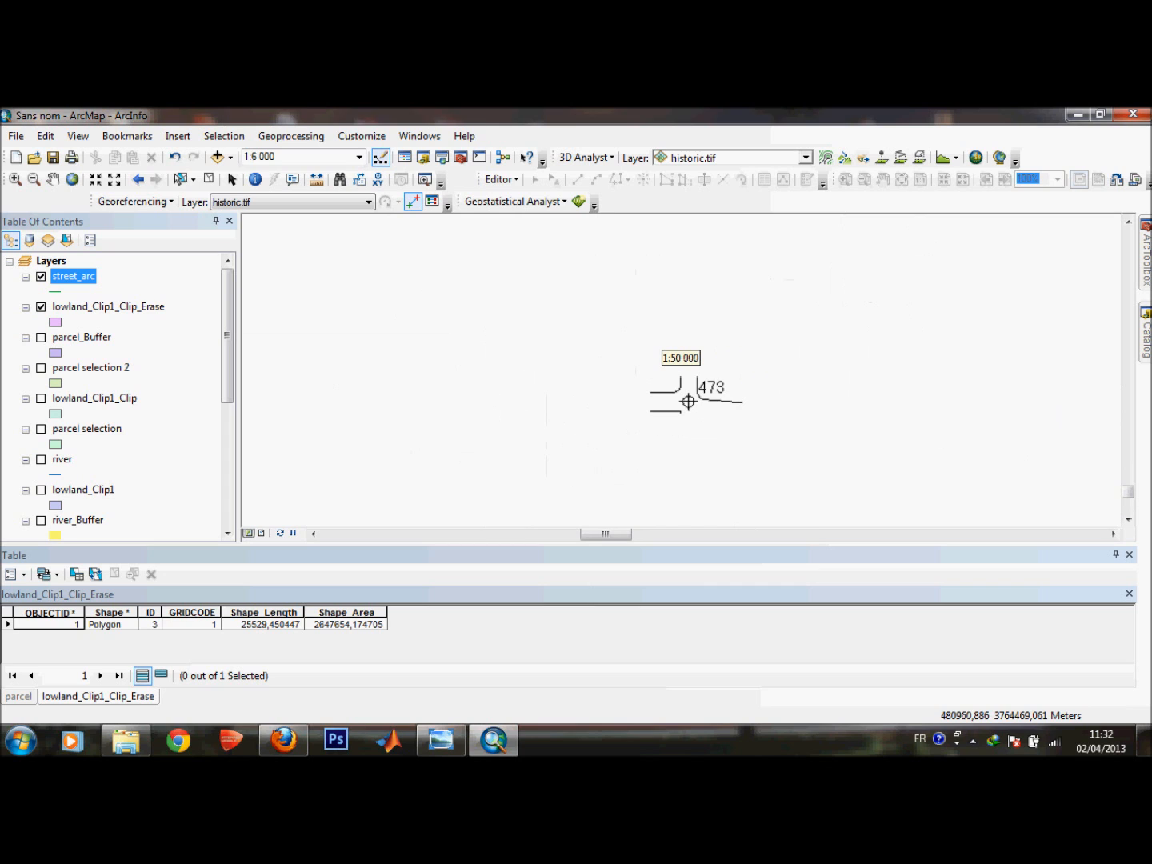
pyautogui.scroll(-1, 701, 383)
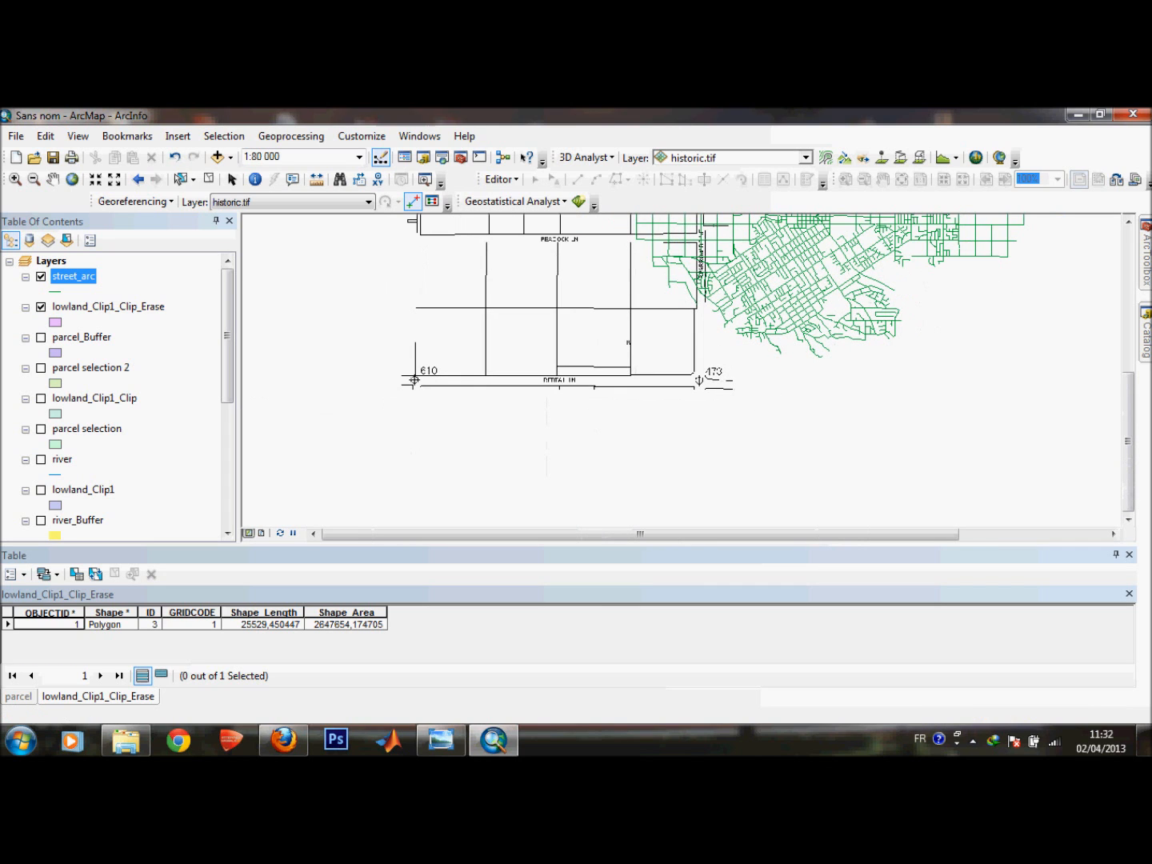
pyautogui.click(1127, 220)
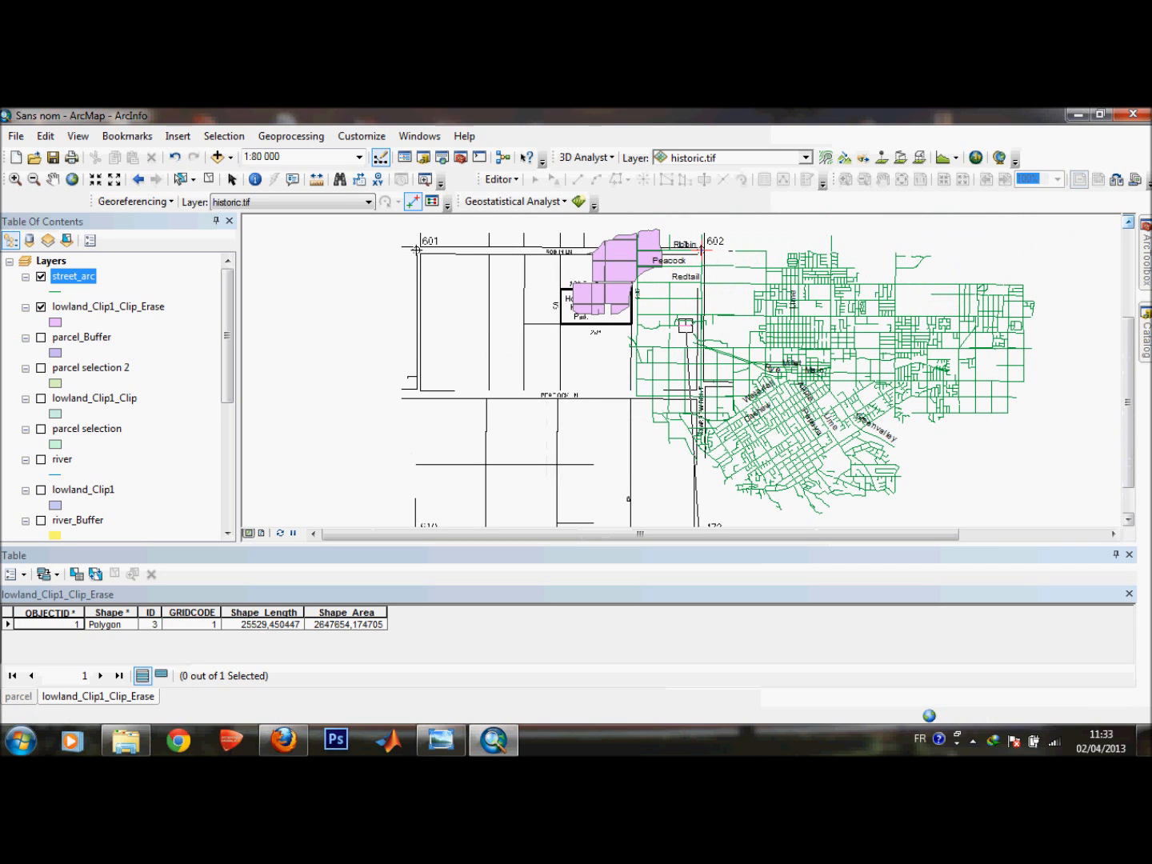
pyautogui.scroll(1, 704, 336)
pyautogui.scroll(-2, 702, 296)
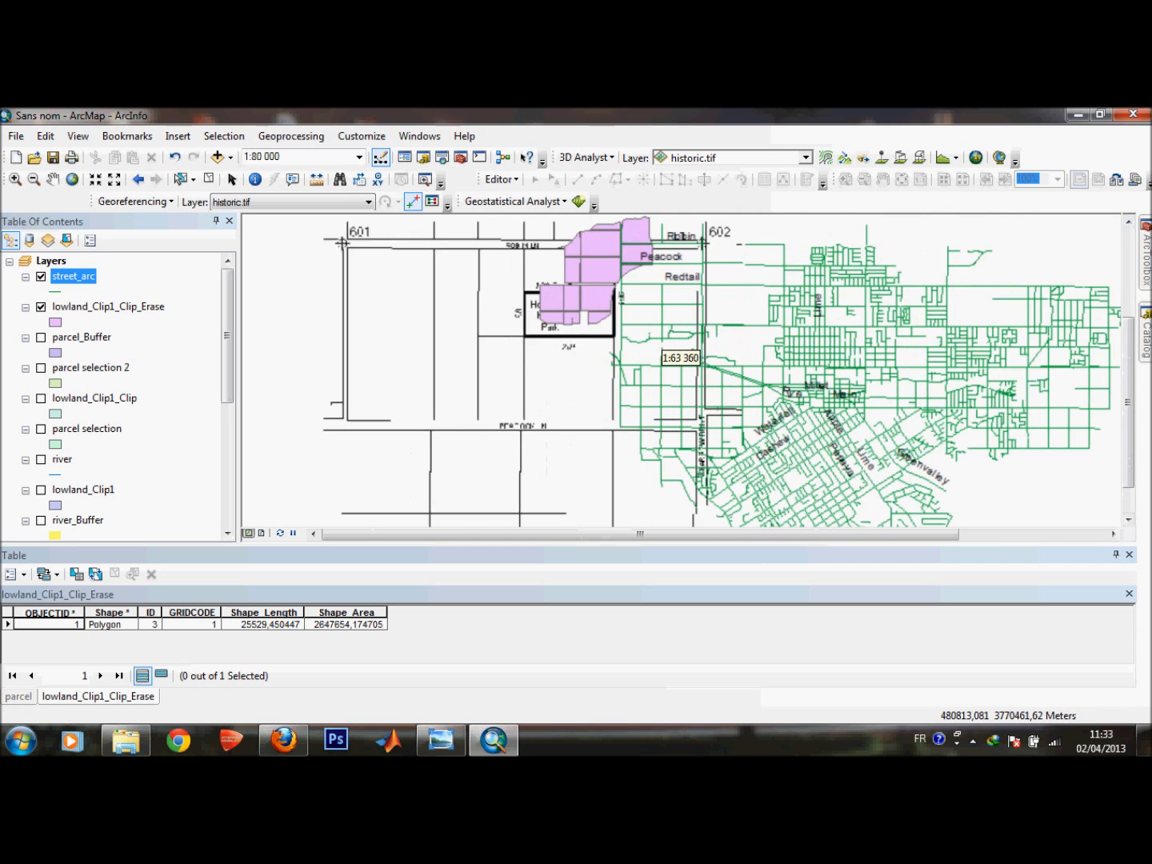
pyautogui.scroll(-4, 687, 357)
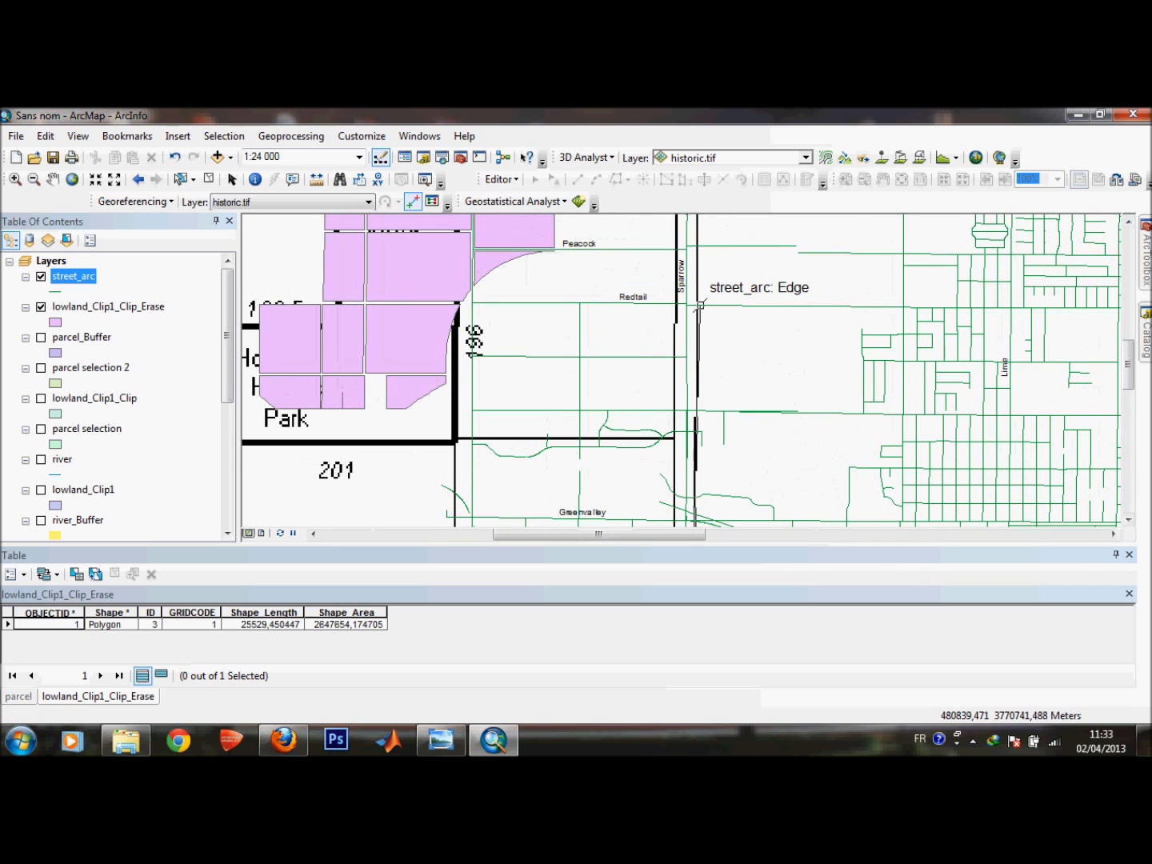
pyautogui.click(687, 305)
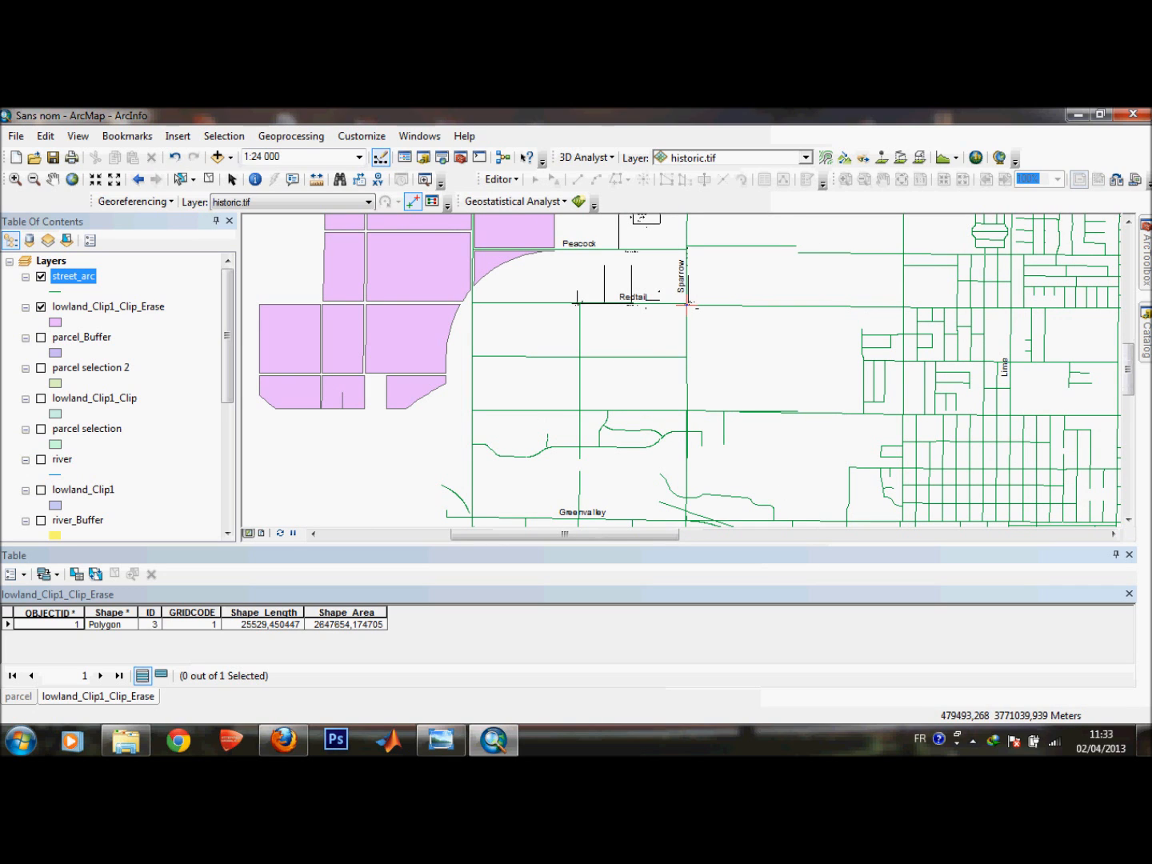
# Add a control point linking the scanned map's 601 corner marker to the western part of Robin street.
pyautogui.scroll(-2, 529, 282)
pyautogui.scroll(4, 668, 343)
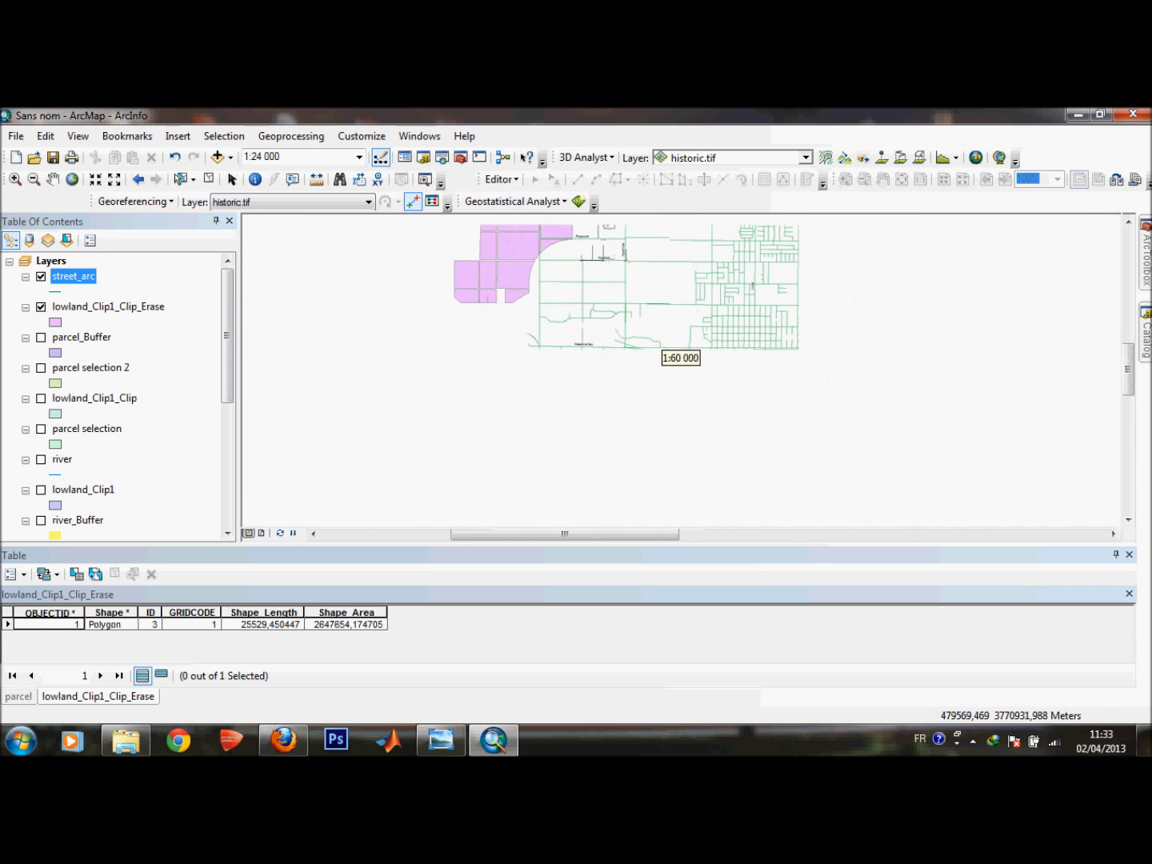
pyautogui.click(1129, 221)
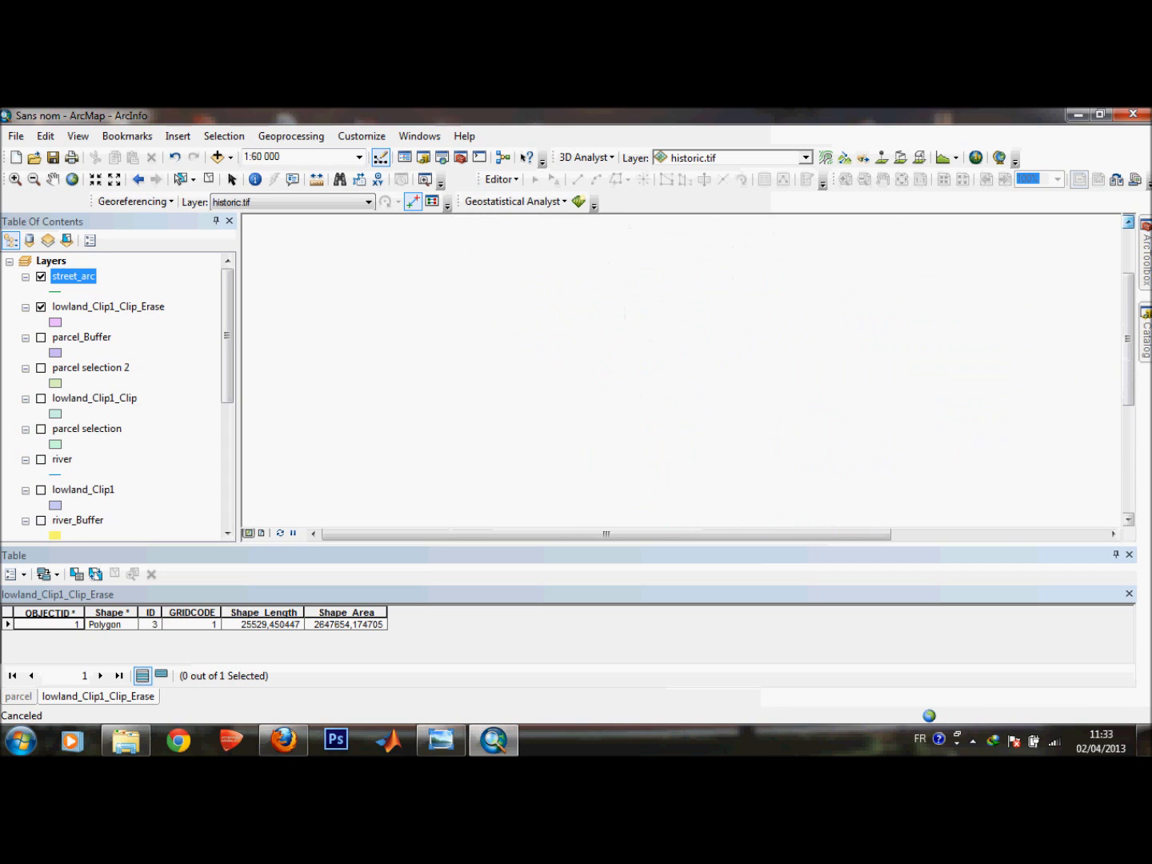
pyautogui.click(1128, 222)
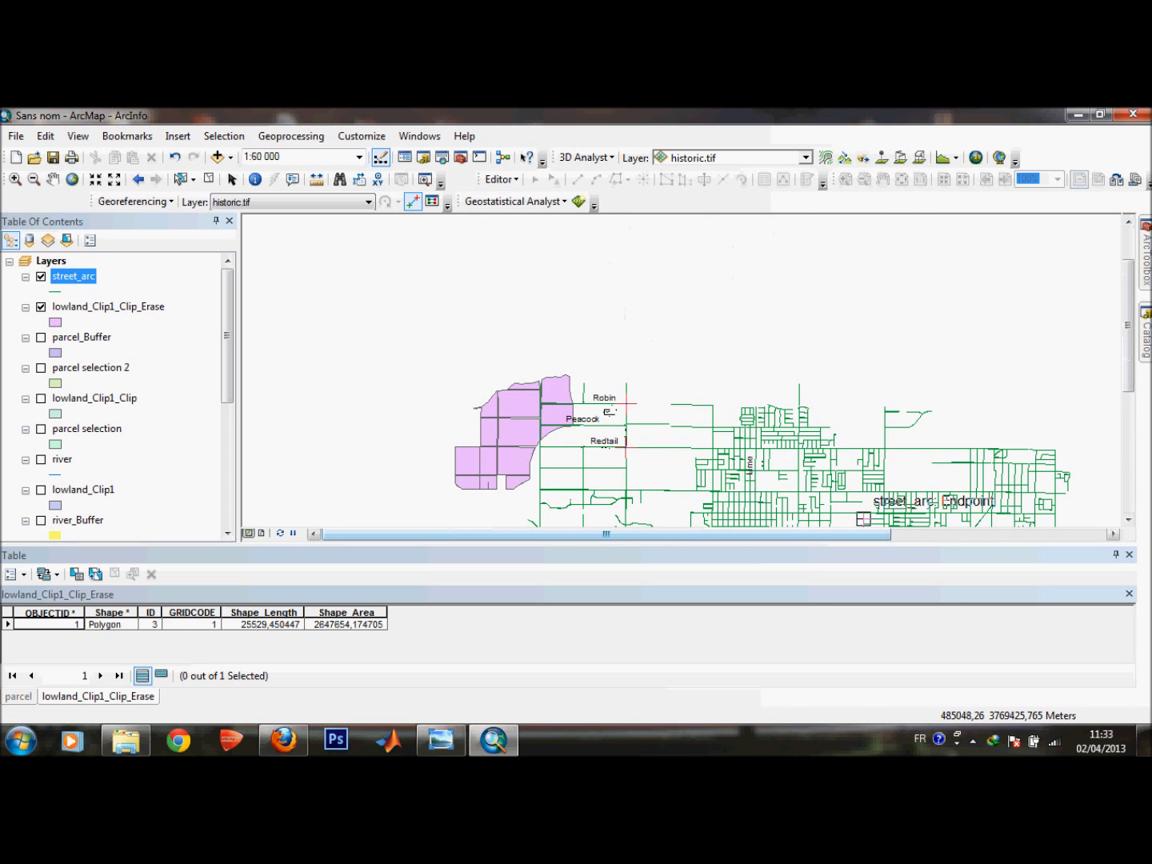
pyautogui.scroll(-1, 548, 396)
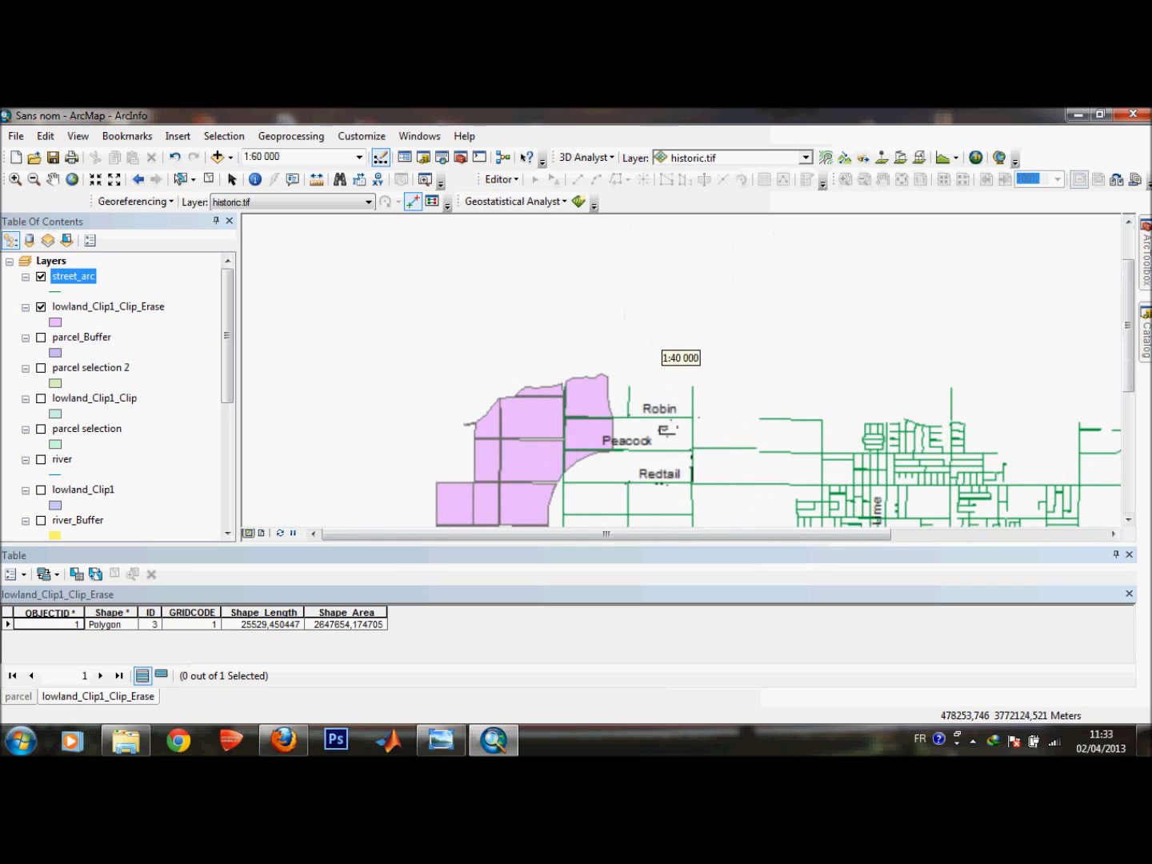
pyautogui.scroll(-2, 499, 379)
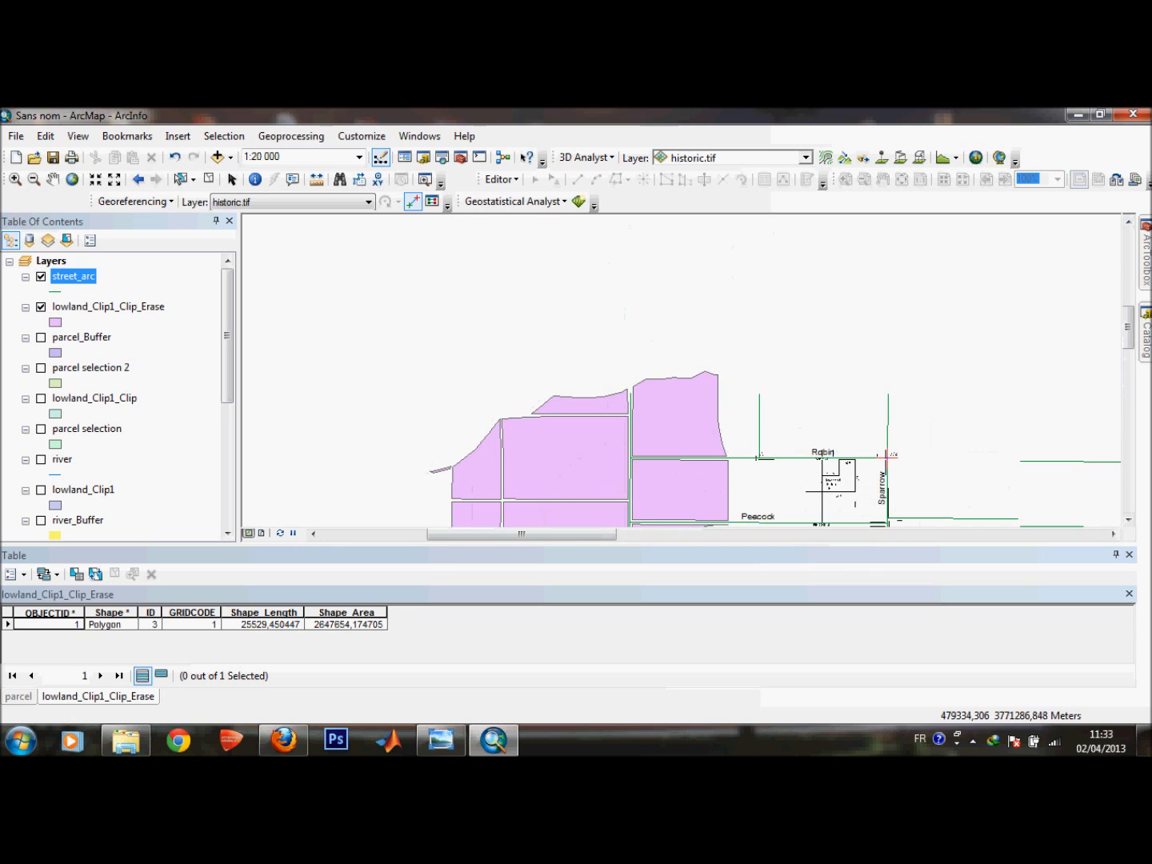
pyautogui.scroll(-4, 783, 471)
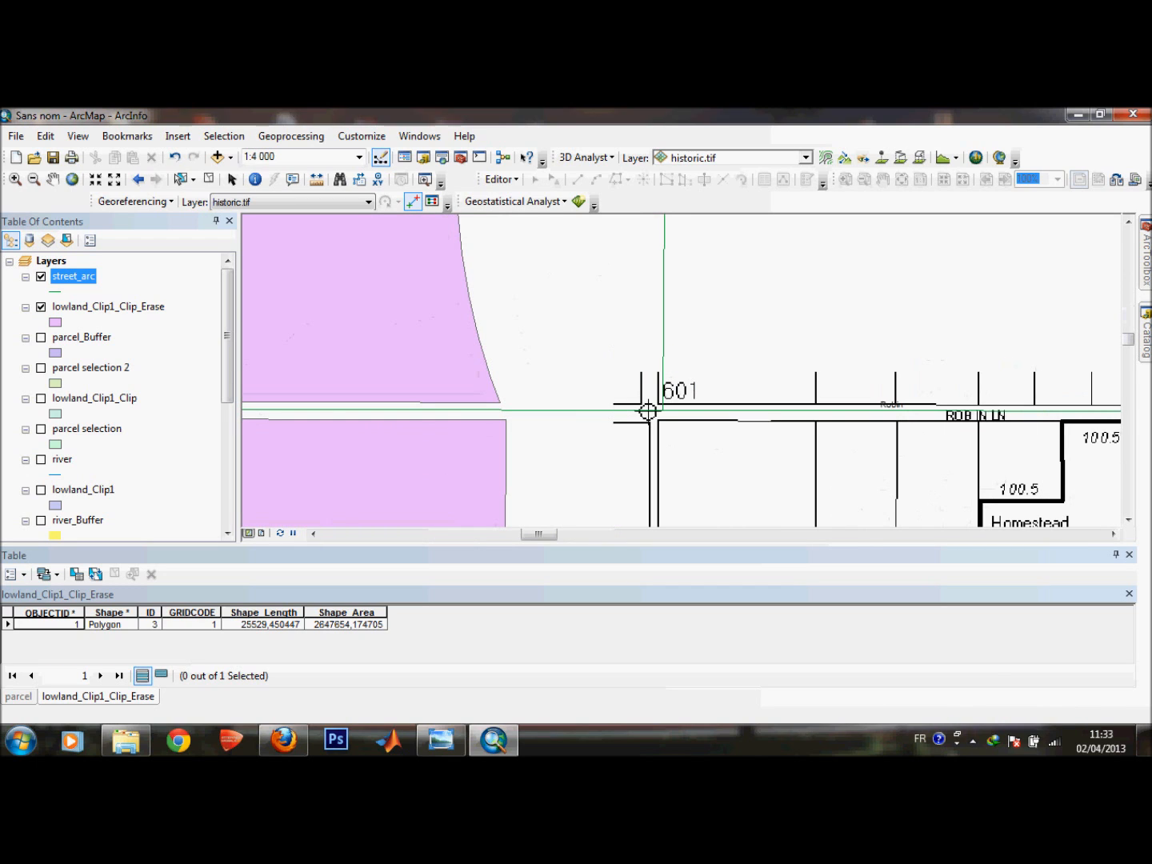
pyautogui.scroll(-1, 635, 402)
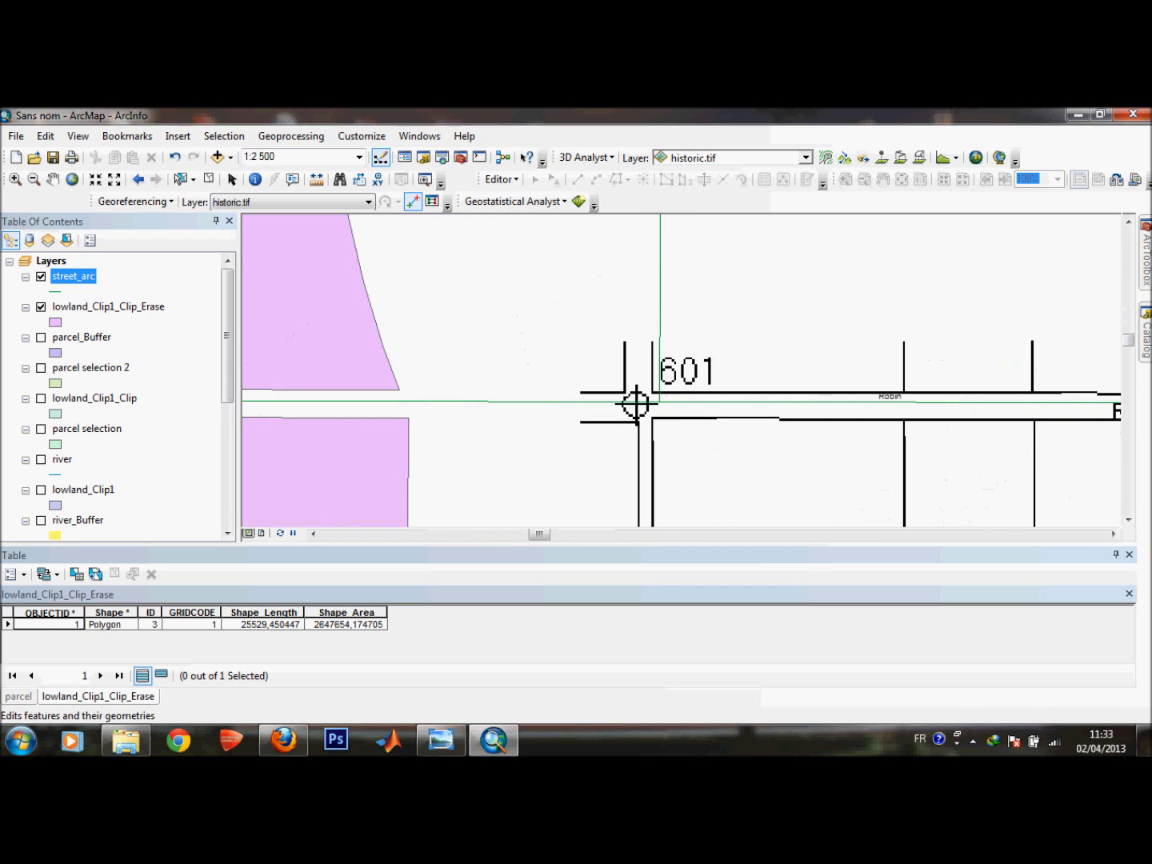
pyautogui.scroll(-4, 636, 402)
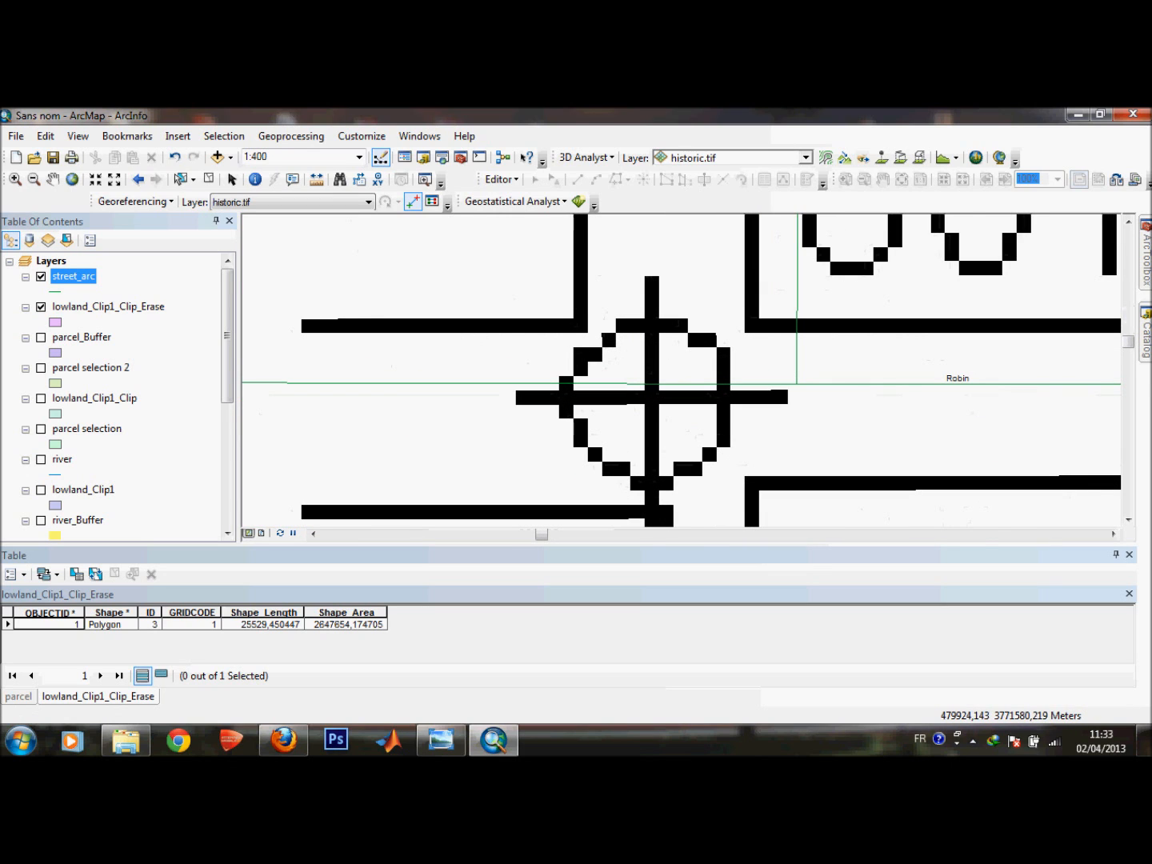
pyautogui.click(650, 398)
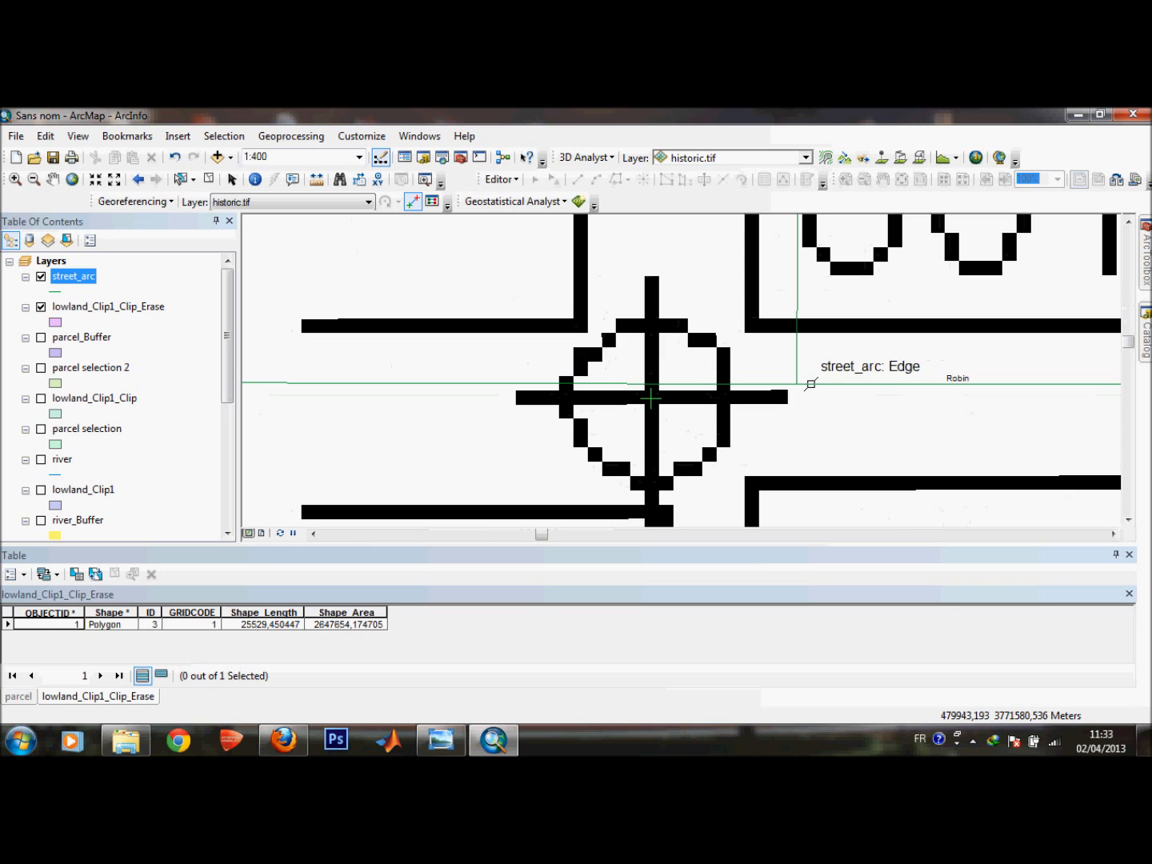
pyautogui.click(795, 385)
pyautogui.scroll(1, 895, 378)
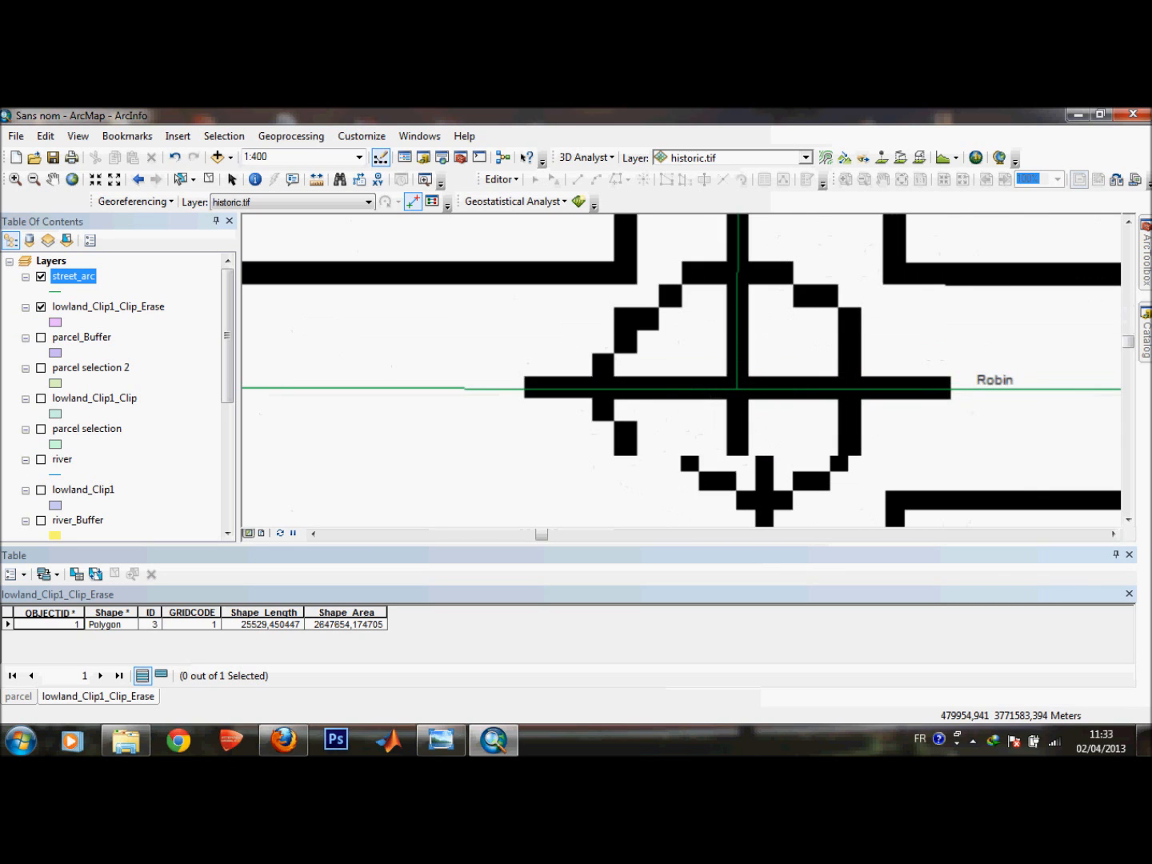
pyautogui.scroll(-2, 895, 380)
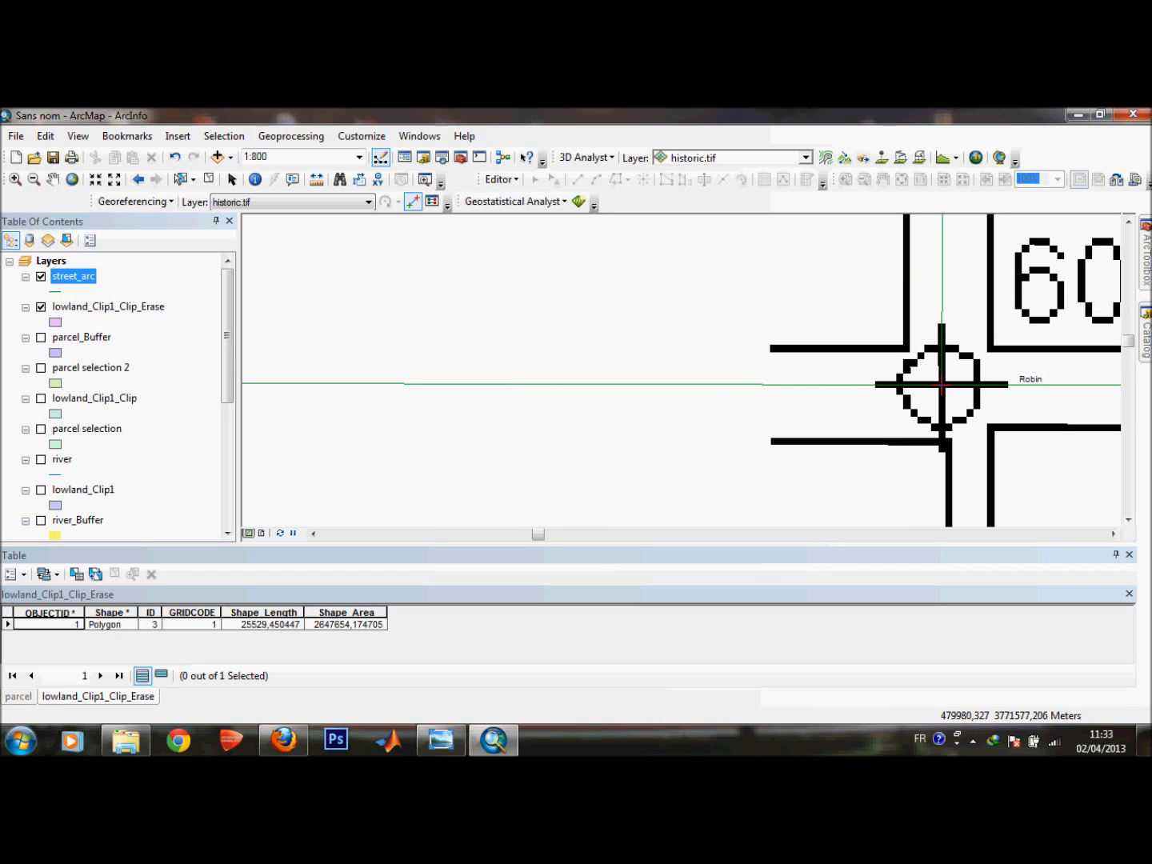
# Update the georeferencing display of the scanned map at the 601 corner marker.
pyautogui.scroll(1, 942, 384)
pyautogui.scroll(-1, 941, 386)
pyautogui.scroll(-1, 941, 385)
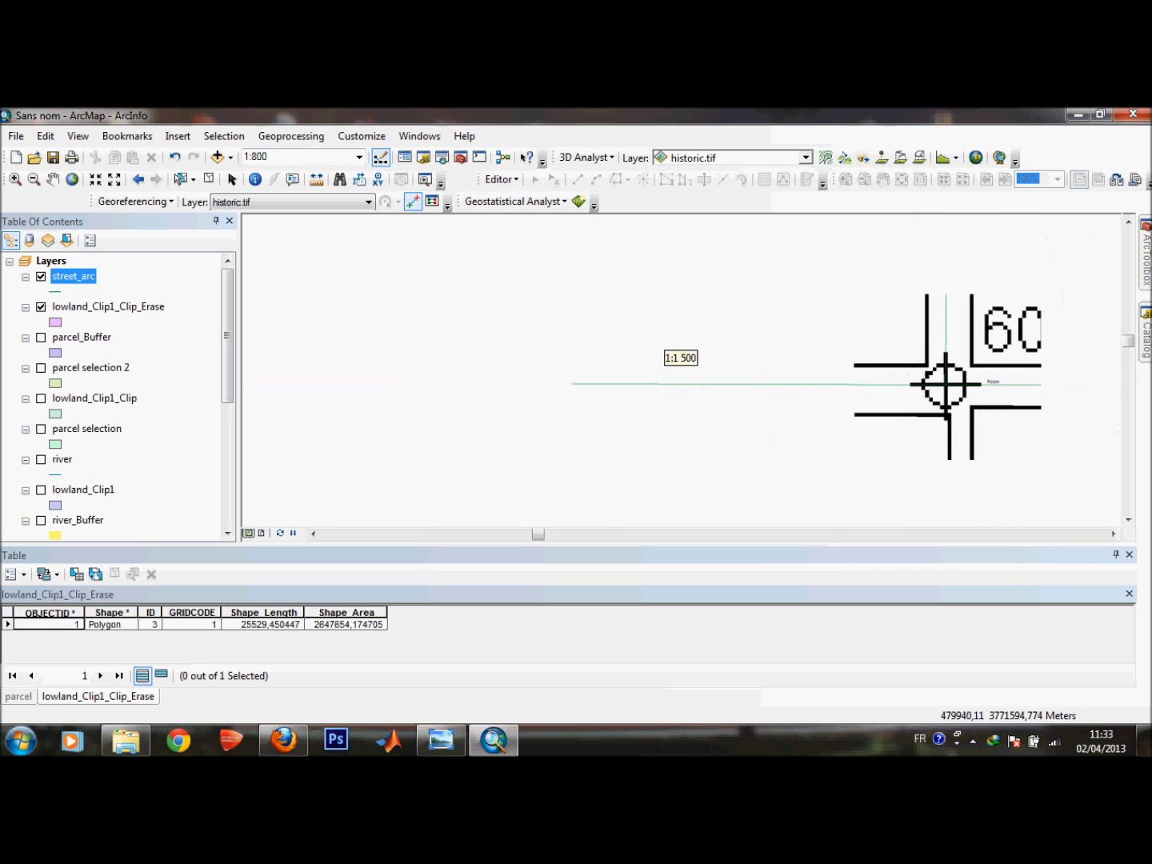
pyautogui.scroll(-1, 945, 386)
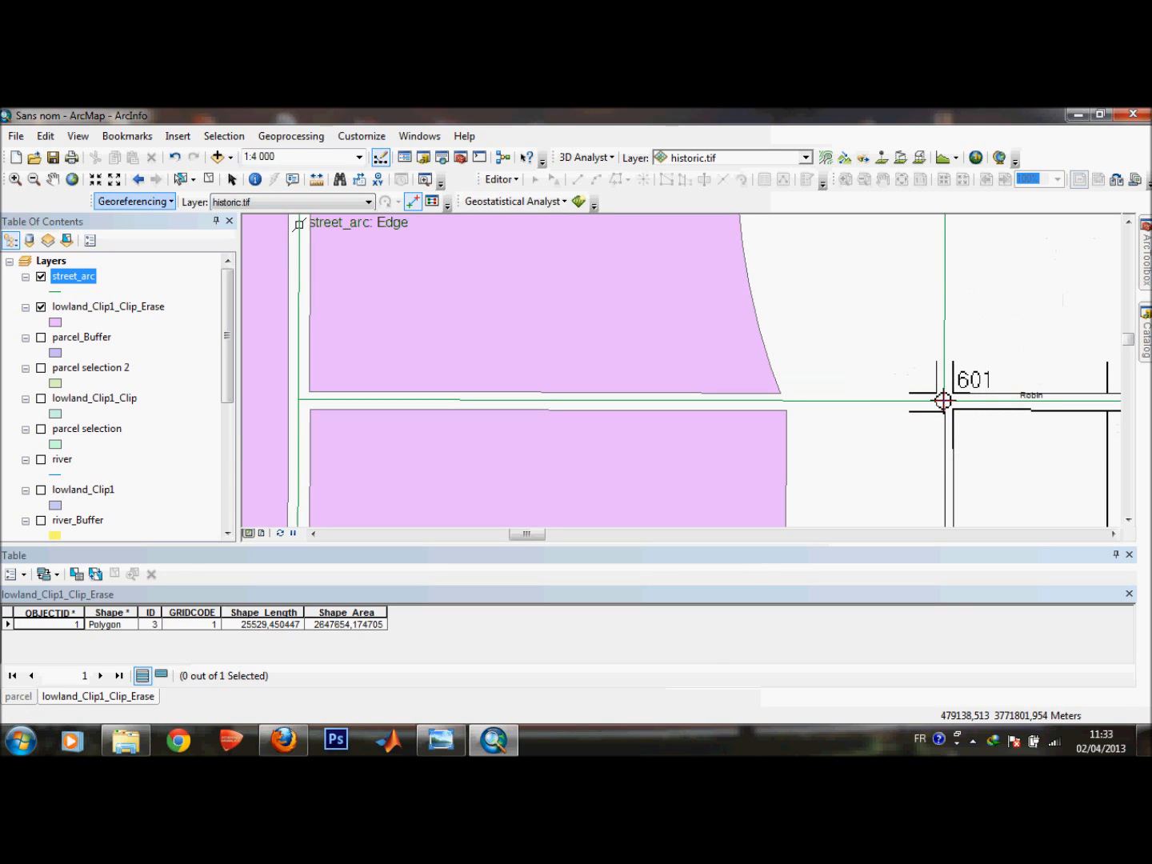
pyautogui.click(134, 202)
pyautogui.click(176, 220)
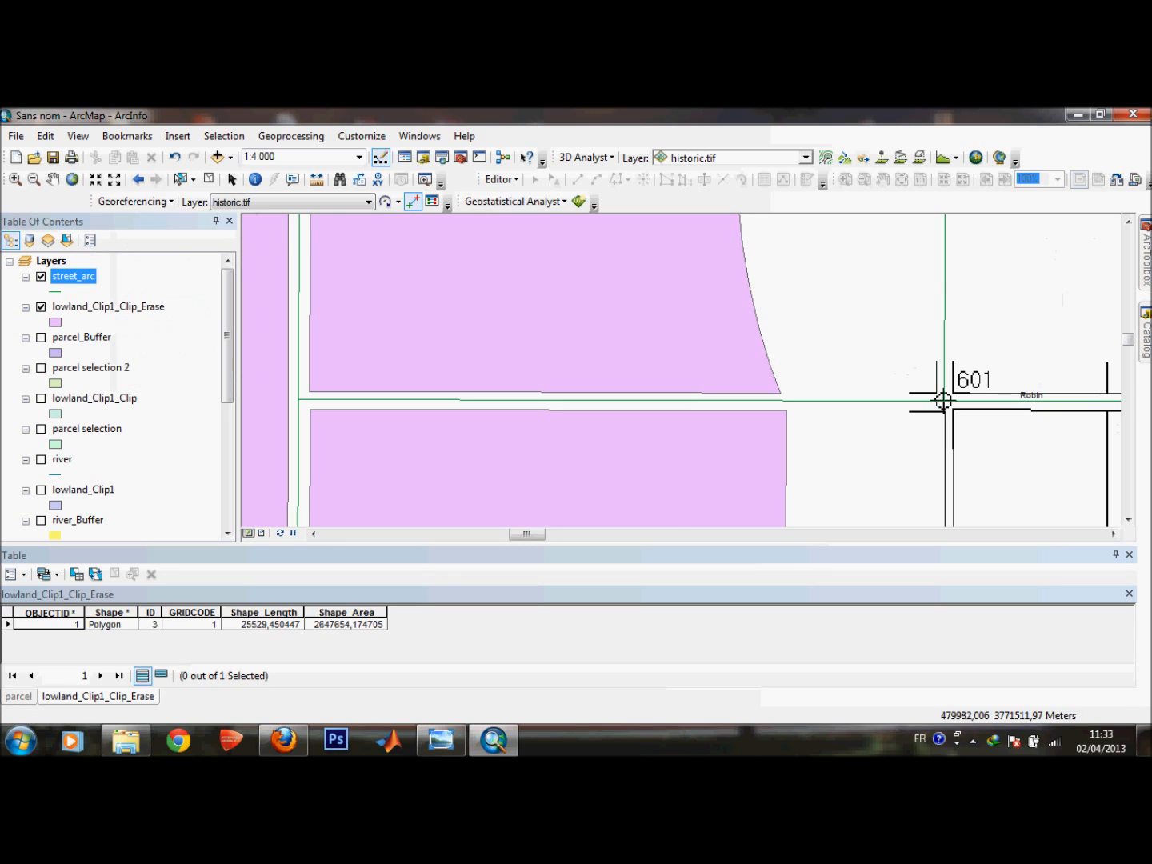
# Pan and zoom over the town's north-west block to examine how the scanned map aligns with the streets.
pyautogui.scroll(1, 943, 399)
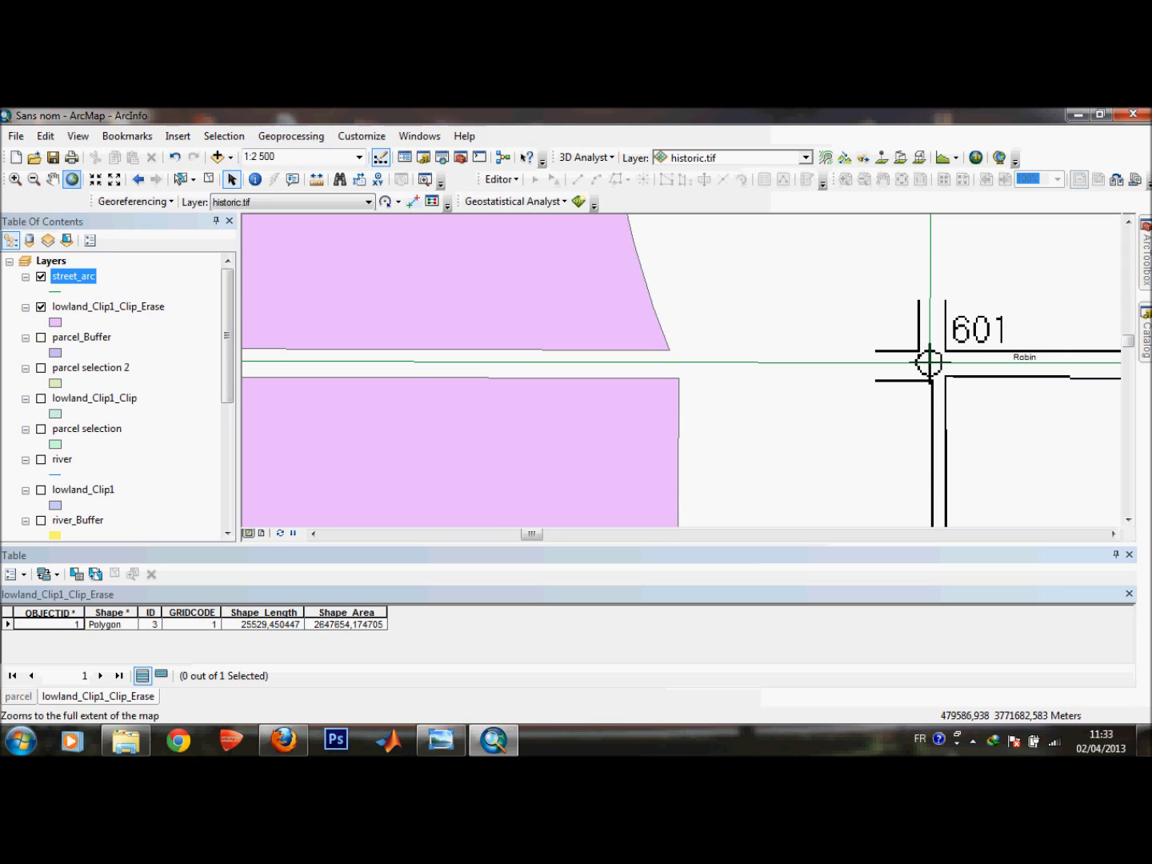
pyautogui.click(54, 179)
pyautogui.moveTo(932, 388); pyautogui.dragTo(391, 382)
pyautogui.scroll(1, 748, 399)
pyautogui.scroll(-3, 749, 398)
pyautogui.scroll(-3, 521, 372)
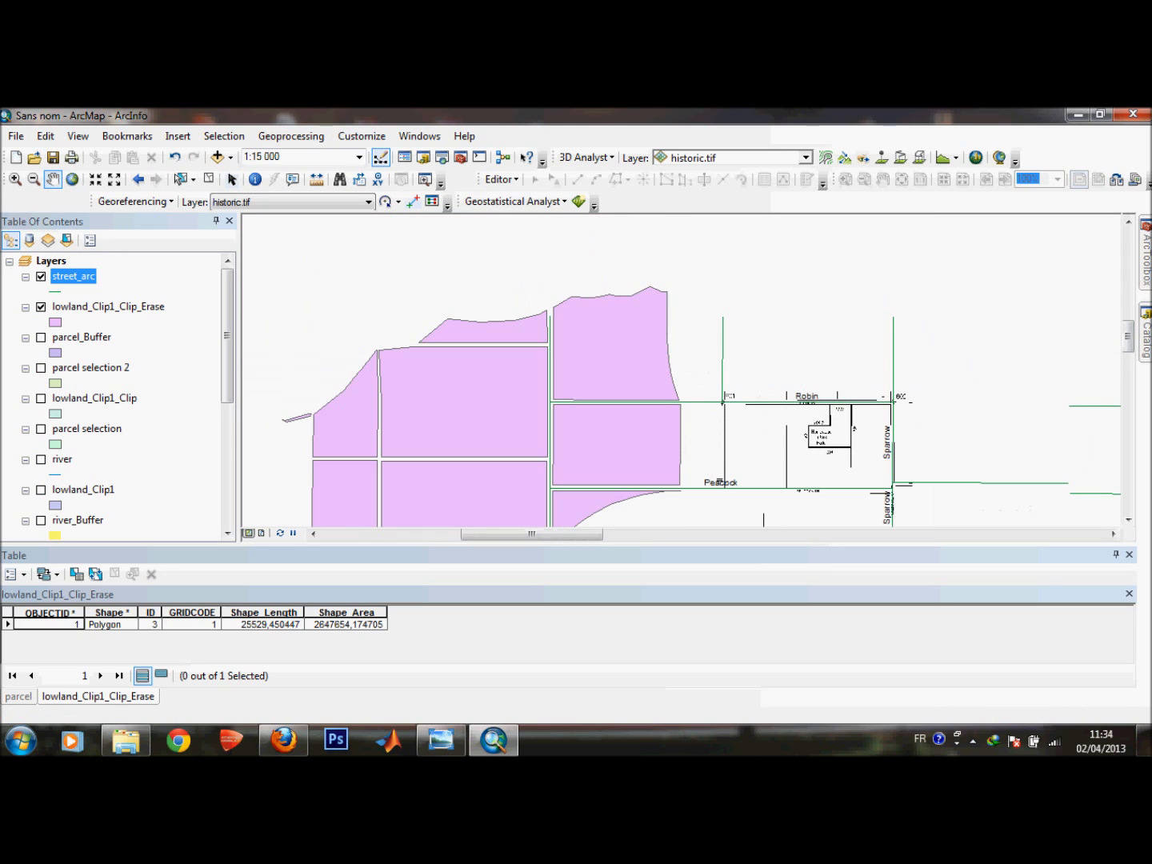
pyautogui.scroll(-2, 669, 360)
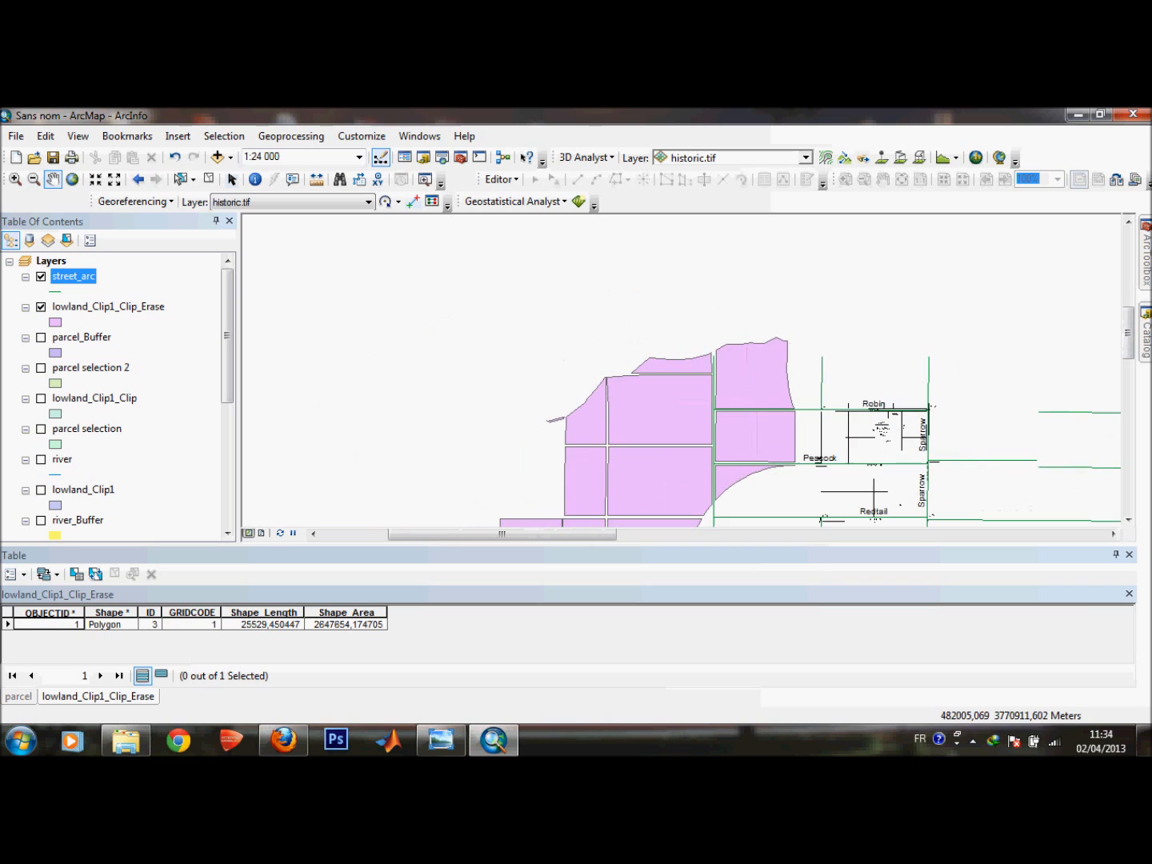
pyautogui.click(1127, 520)
pyautogui.click(1127, 520)
pyautogui.click(1127, 521)
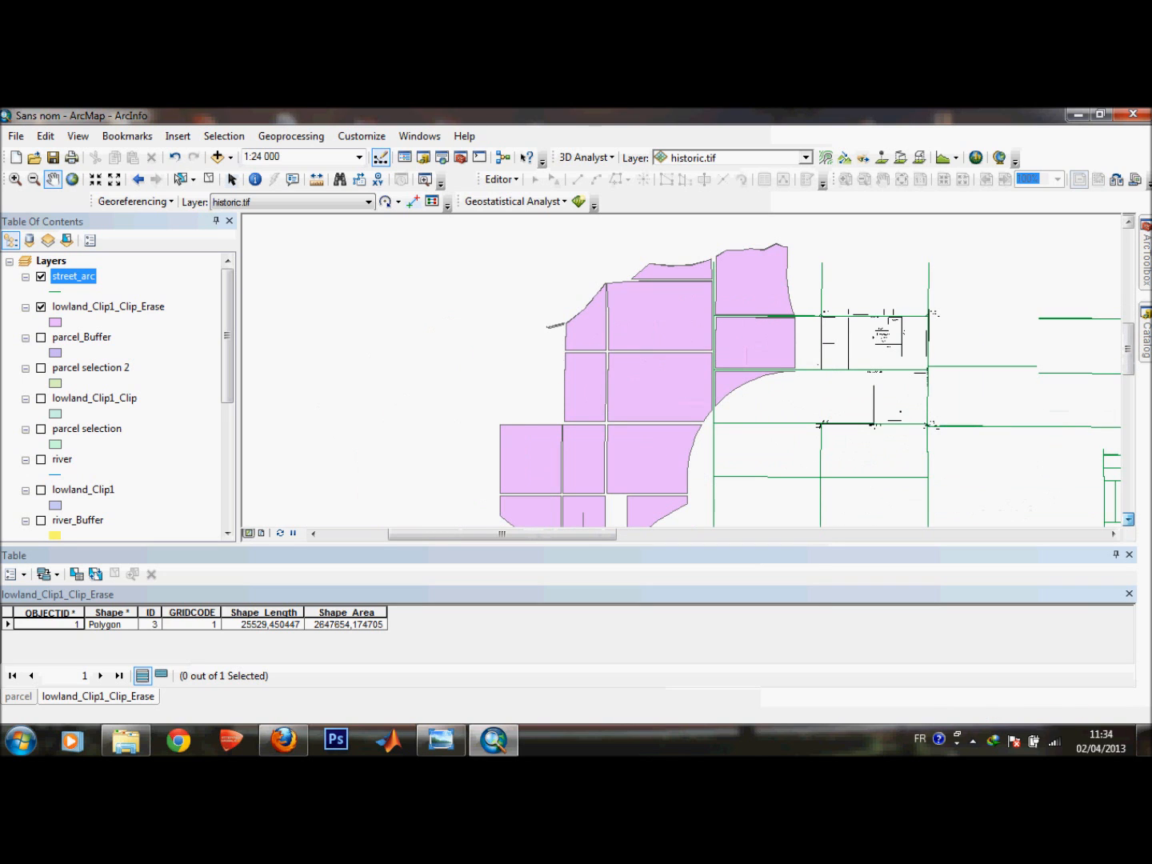
pyautogui.scroll(5, 911, 330)
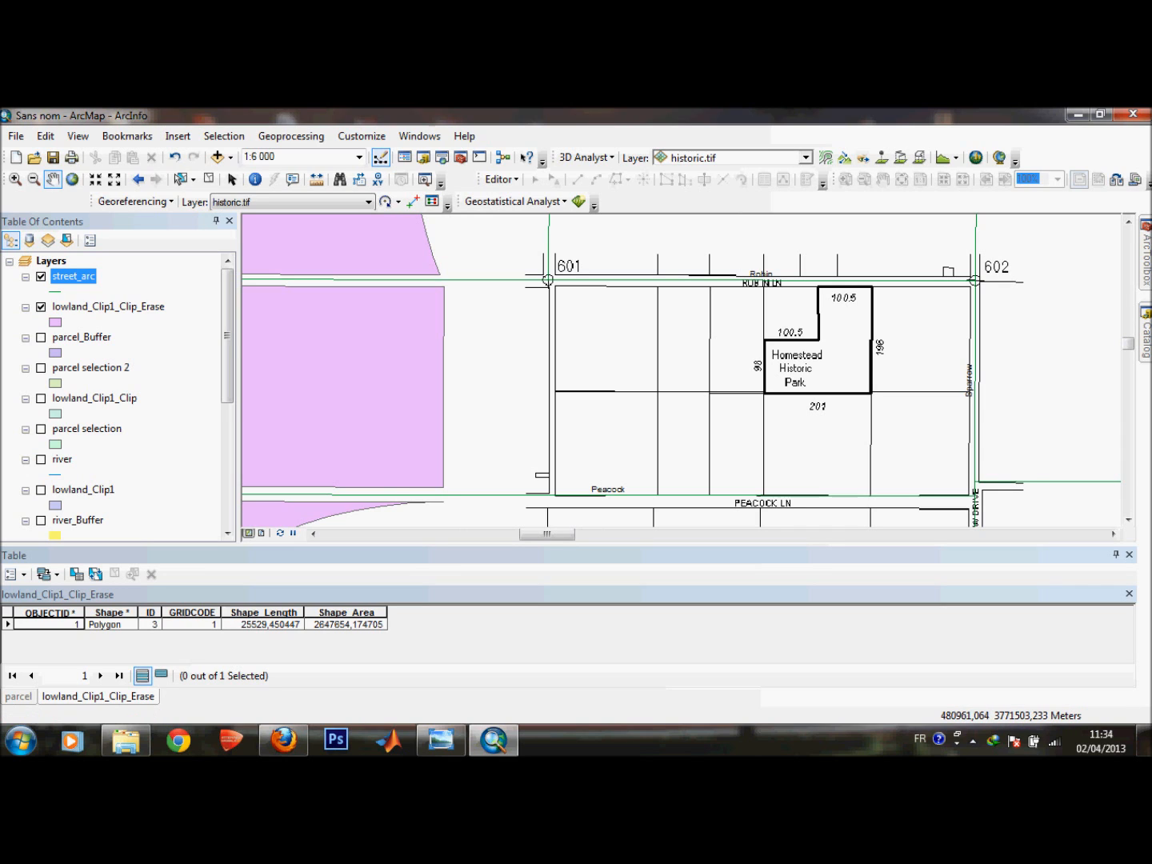
# Create a new polygon feature class named historic in the City geodatabase.
pyautogui.click(1146, 339)
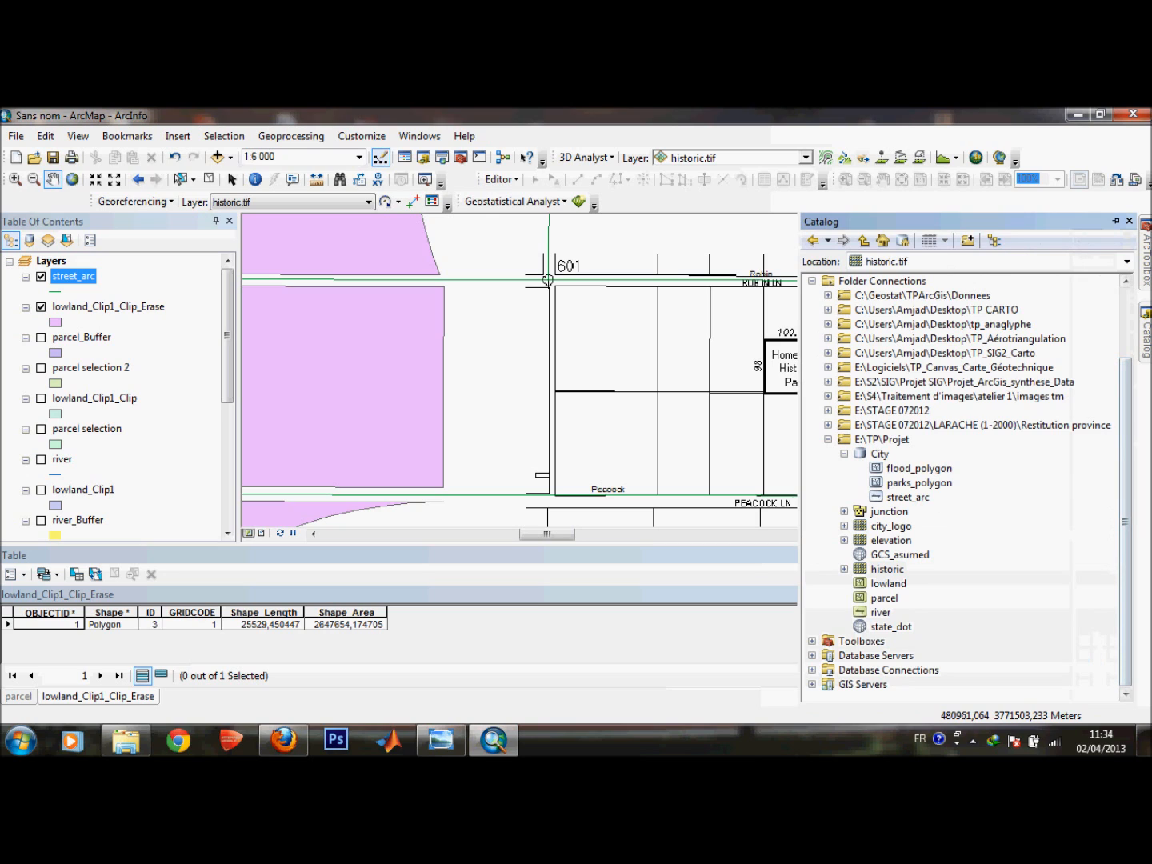
pyautogui.click(880, 454)
pyautogui.rightClick(880, 454)
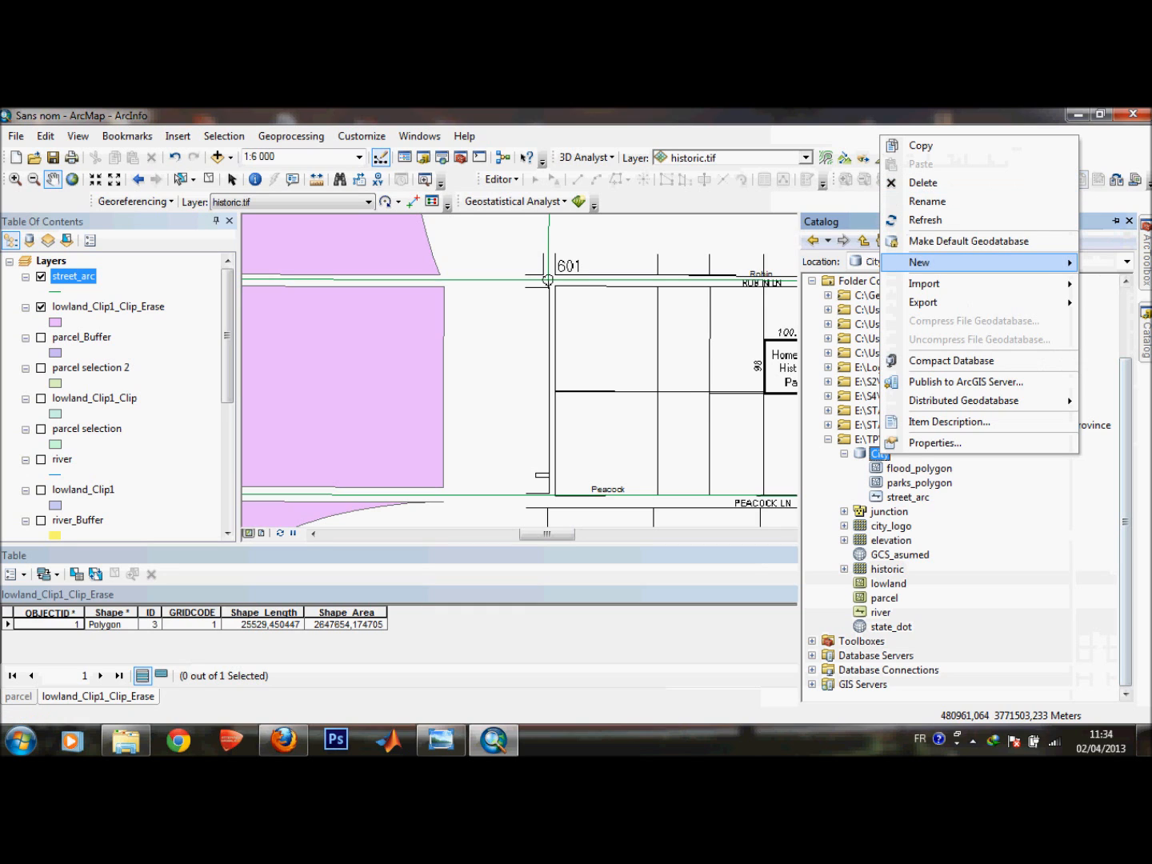
pyautogui.moveTo(919, 263)
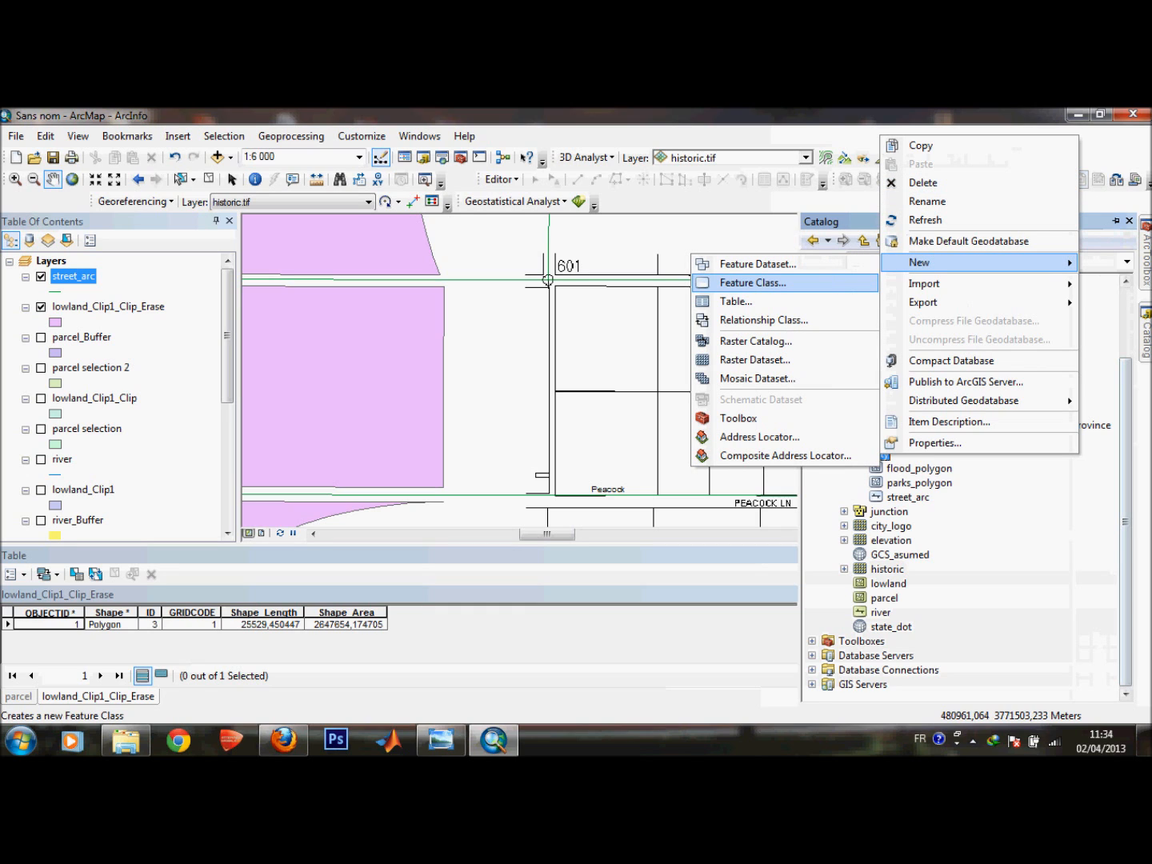
pyautogui.click(753, 282)
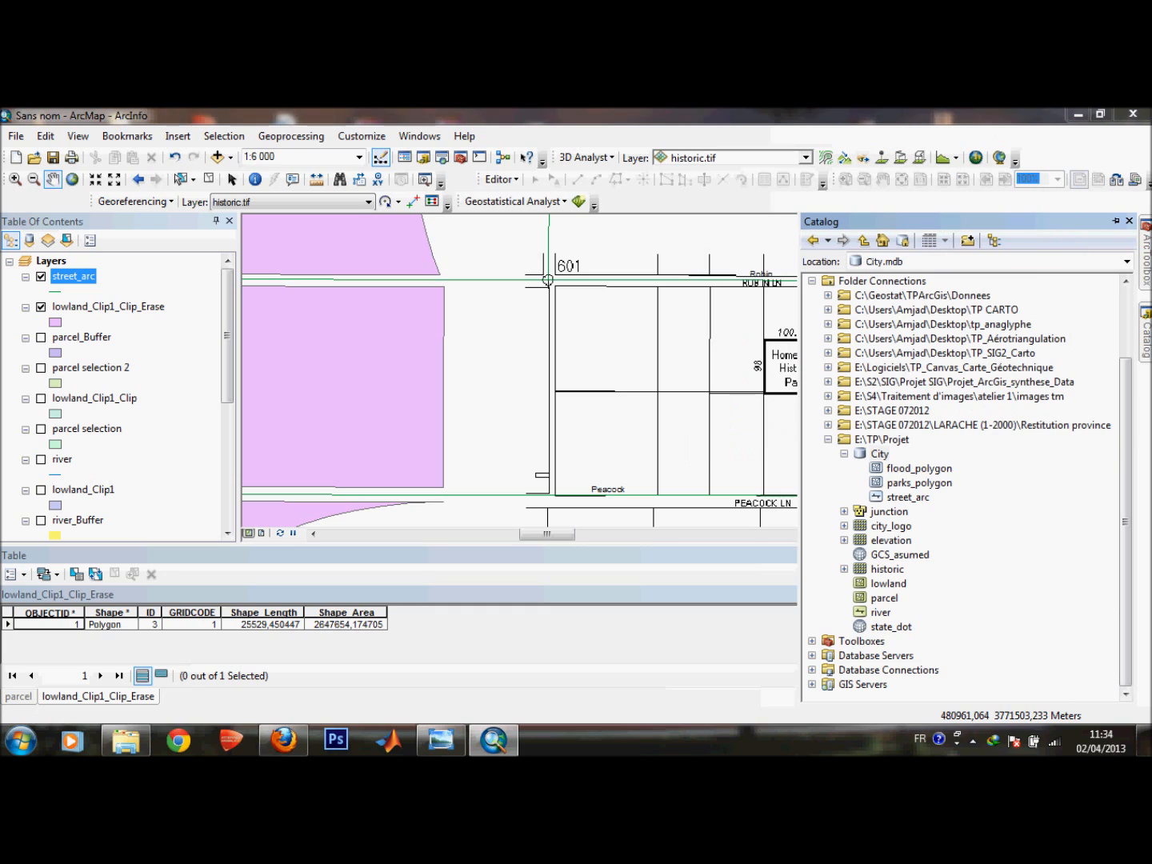
pyautogui.write('histr')
pyautogui.press('BackSpace')
pyautogui.write('oric')
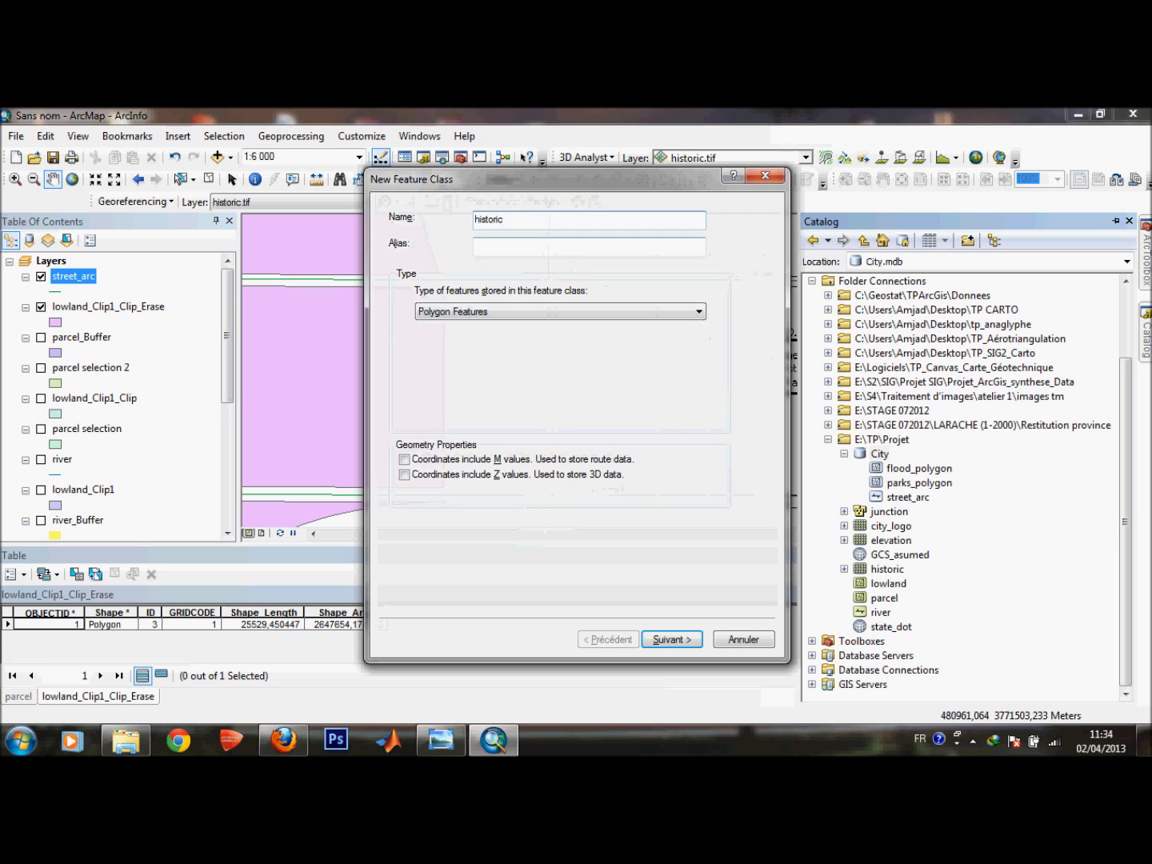
pyautogui.click(698, 312)
pyautogui.click(698, 312)
pyautogui.click(405, 475)
pyautogui.click(405, 476)
pyautogui.click(406, 460)
pyautogui.click(672, 640)
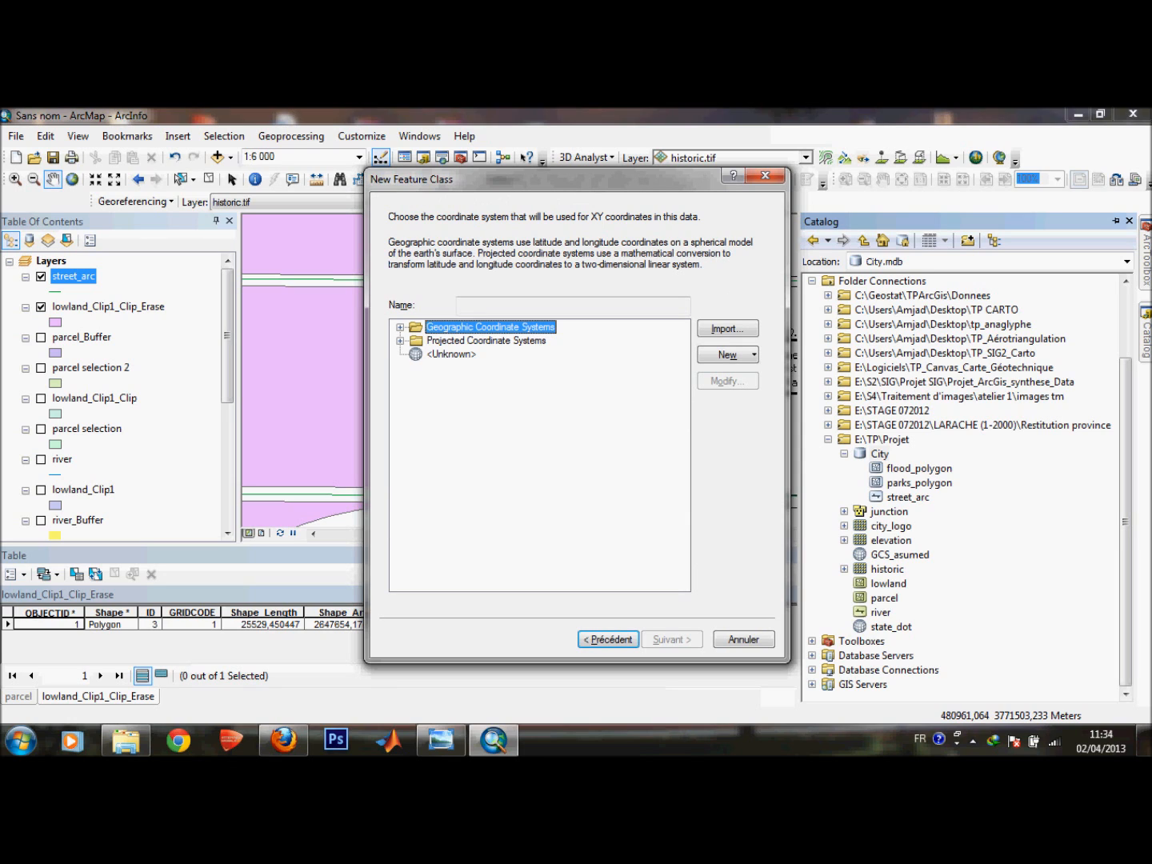
# Set the new feature class's coordinate system to NAD 1983 UTM Zone 11N and finish creating it.
pyautogui.click(399, 341)
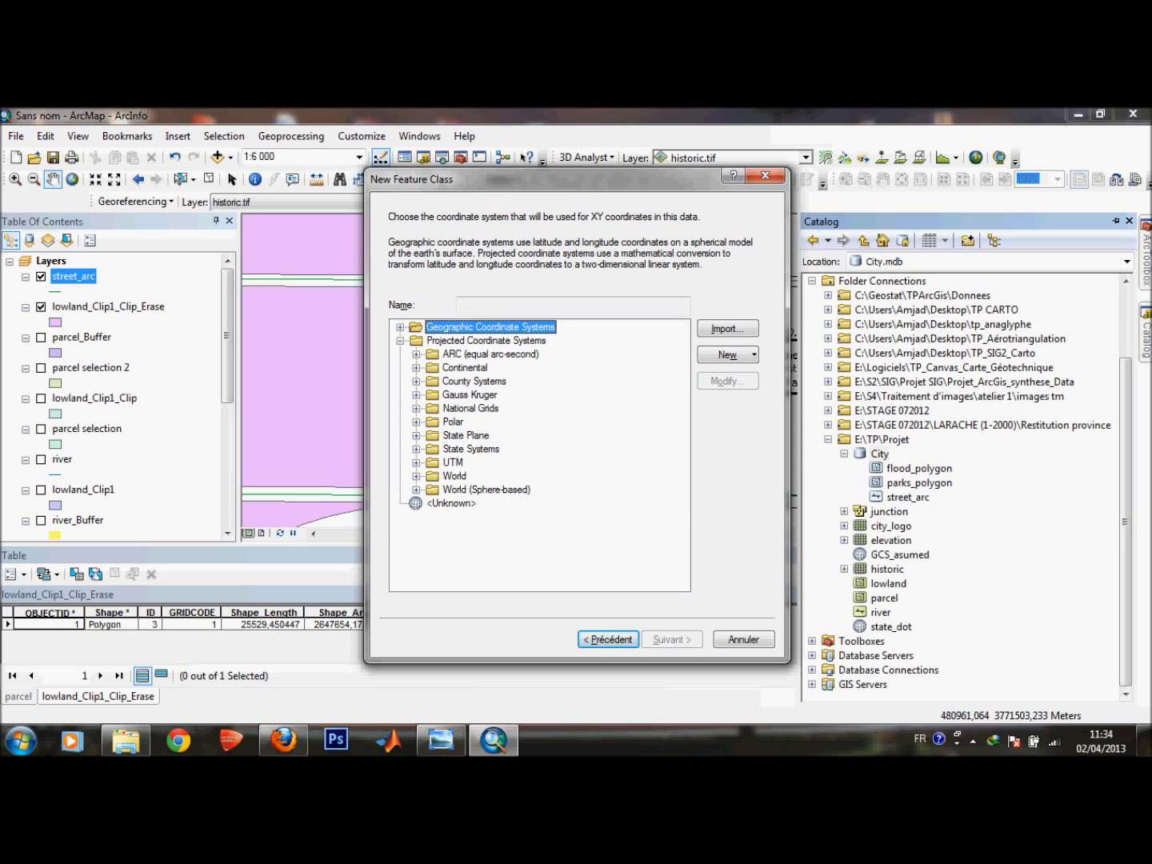
pyautogui.click(416, 463)
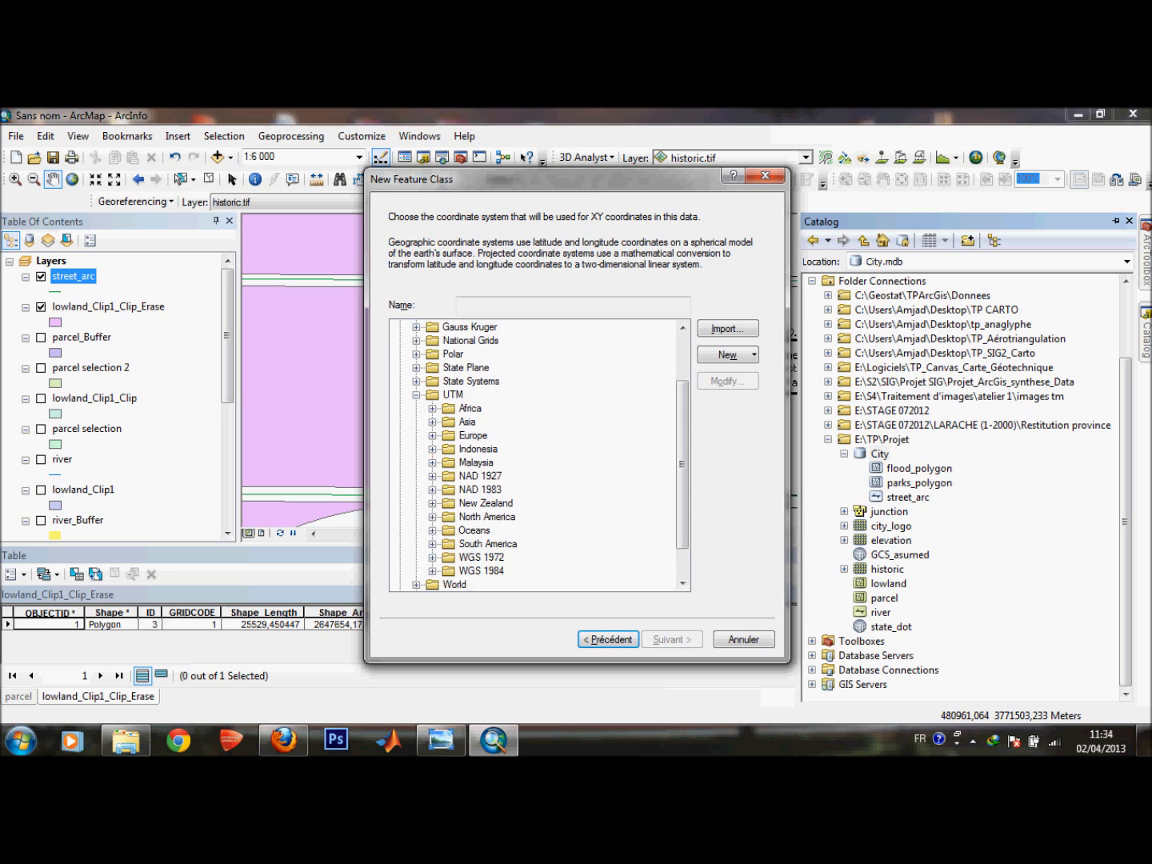
pyautogui.click(432, 490)
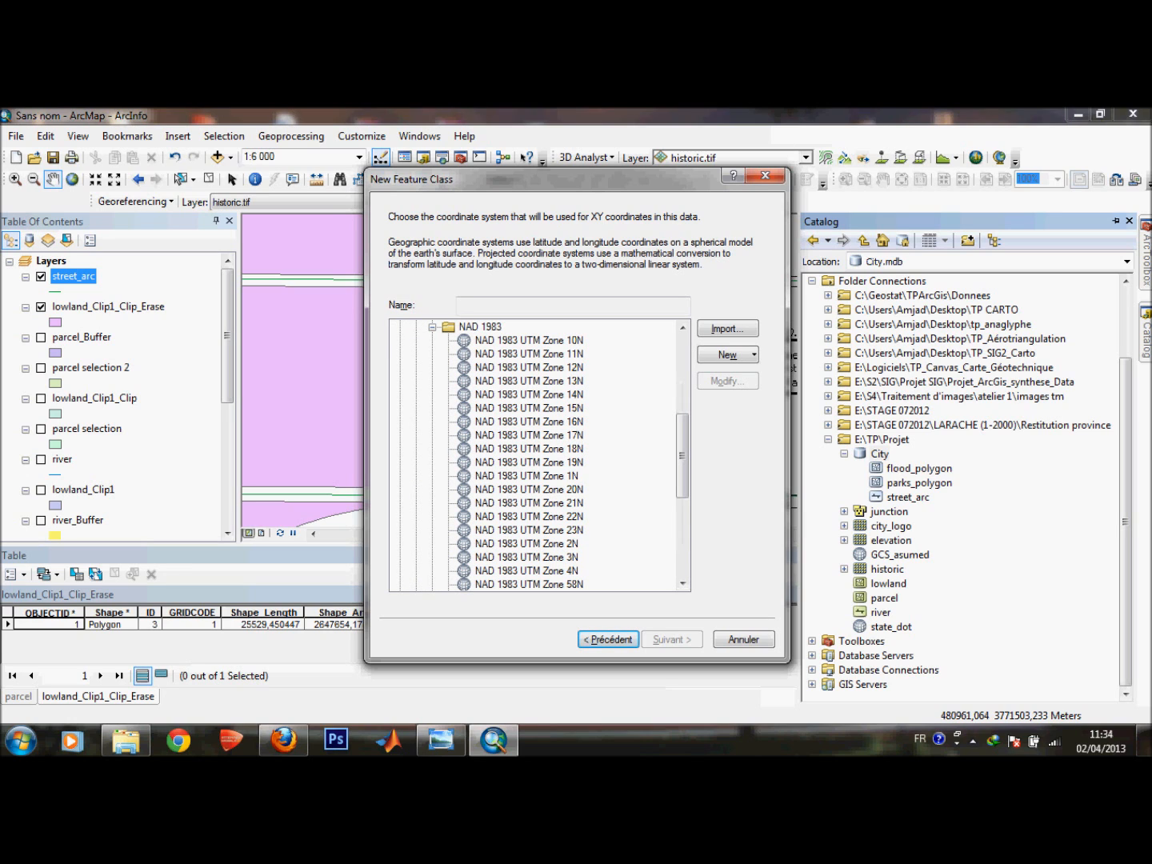
pyautogui.click(528, 353)
pyautogui.press('Return')
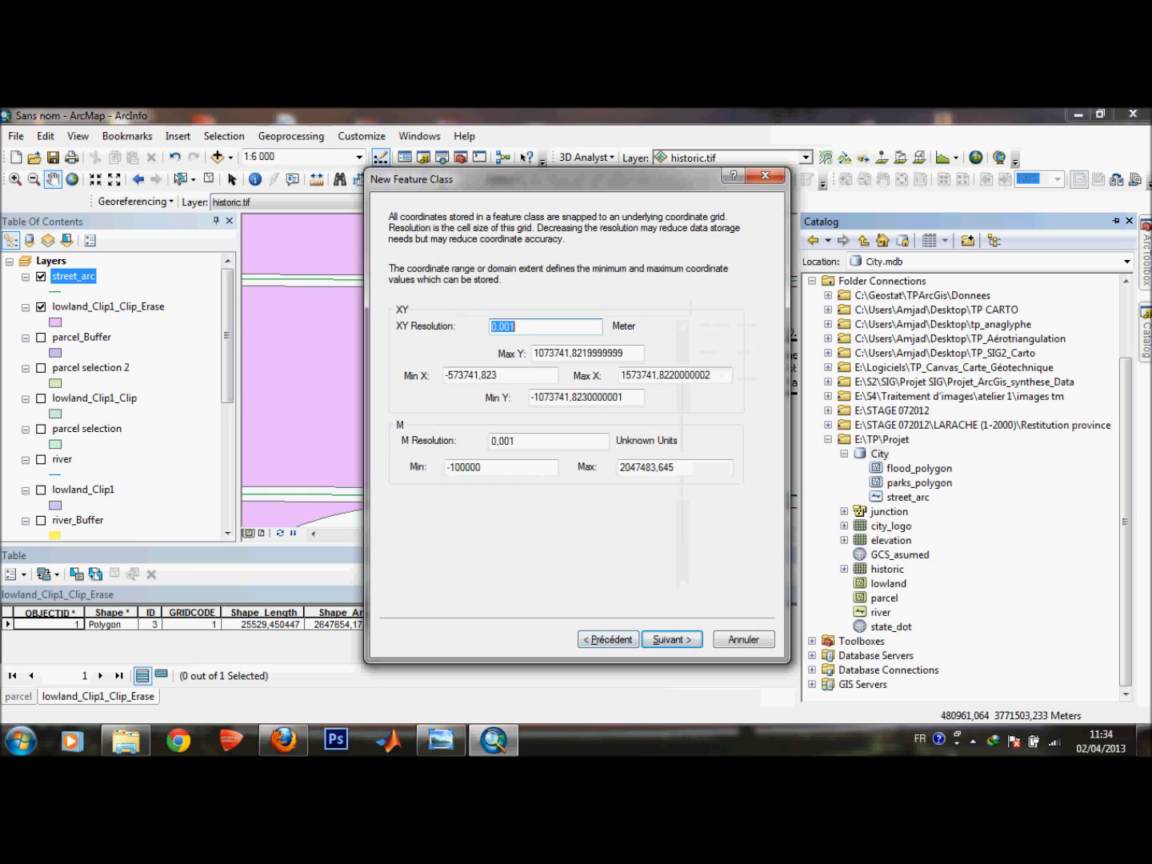
pyautogui.press('Return')
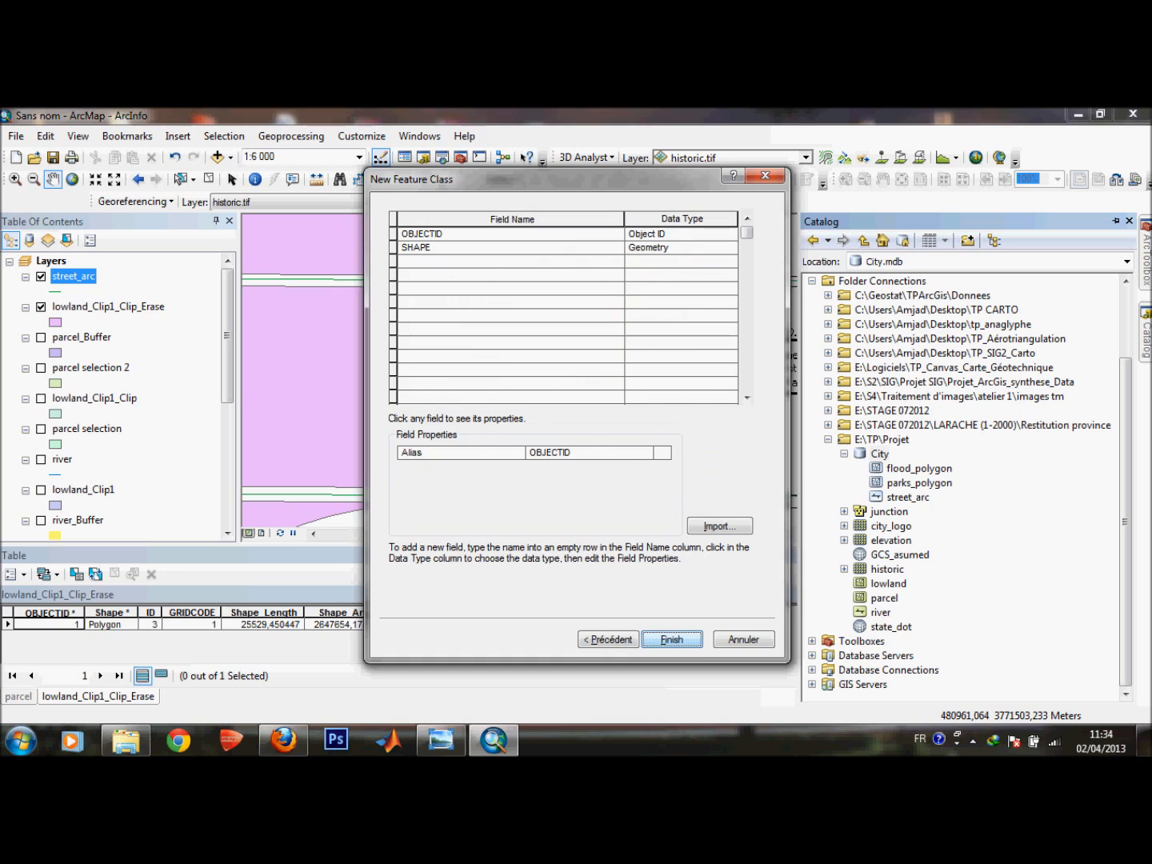
pyautogui.press('Return')
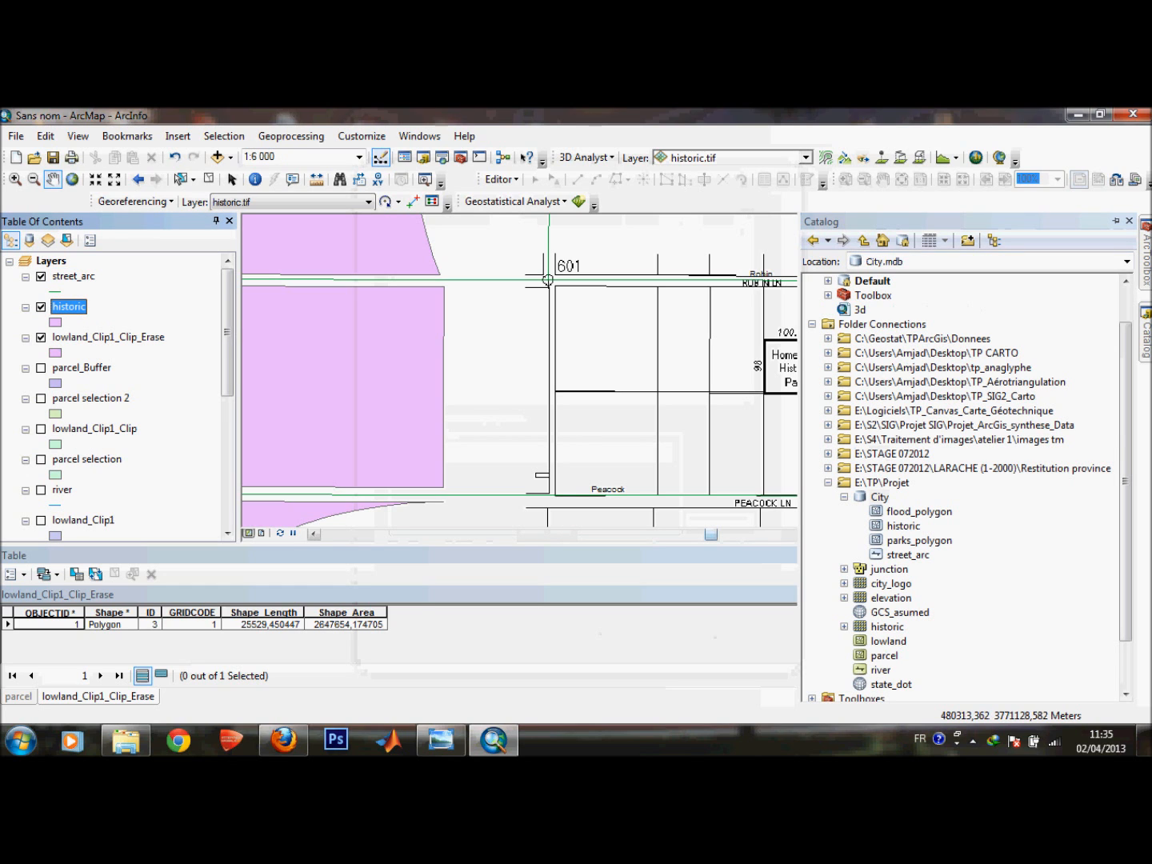
# Zoom to the historic and street_arc layers, then into the Homestead Historic Park block near marker 602.
pyautogui.moveTo(711, 534); pyautogui.dragTo(717, 534)
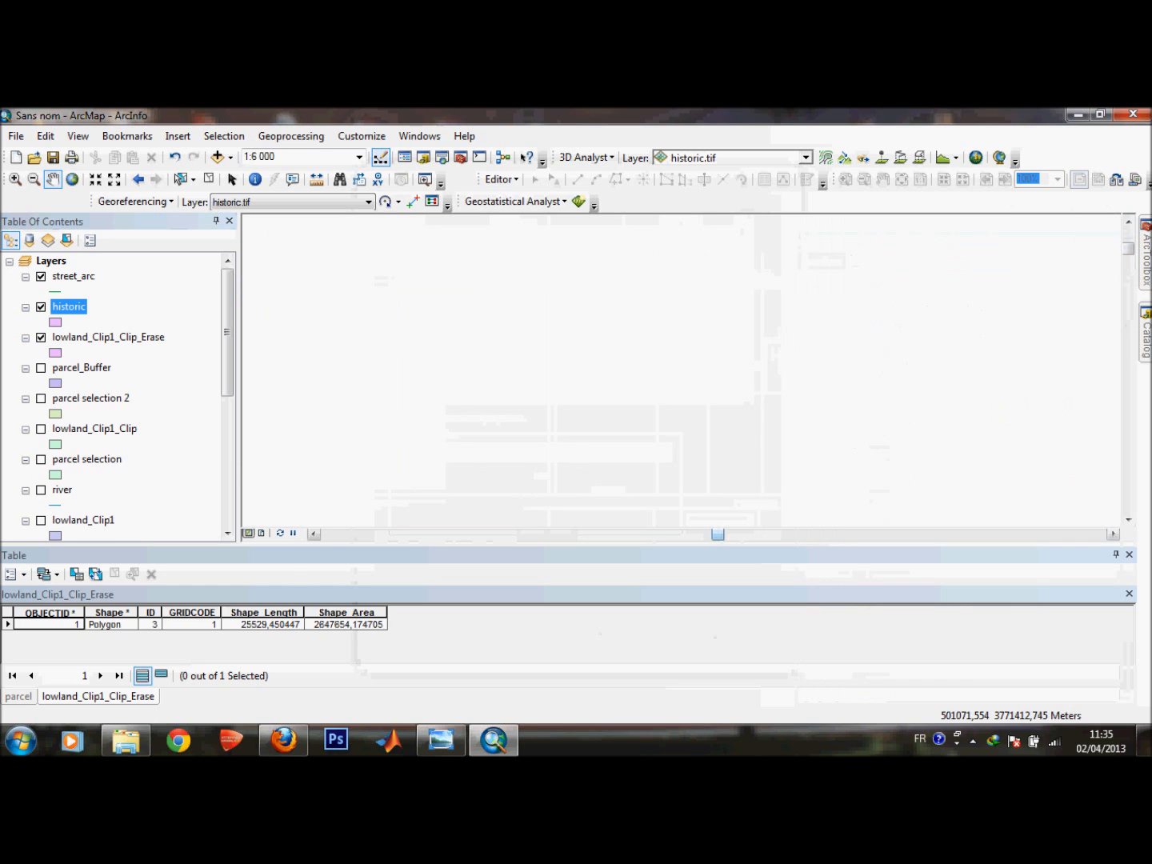
pyautogui.rightClick(59, 307)
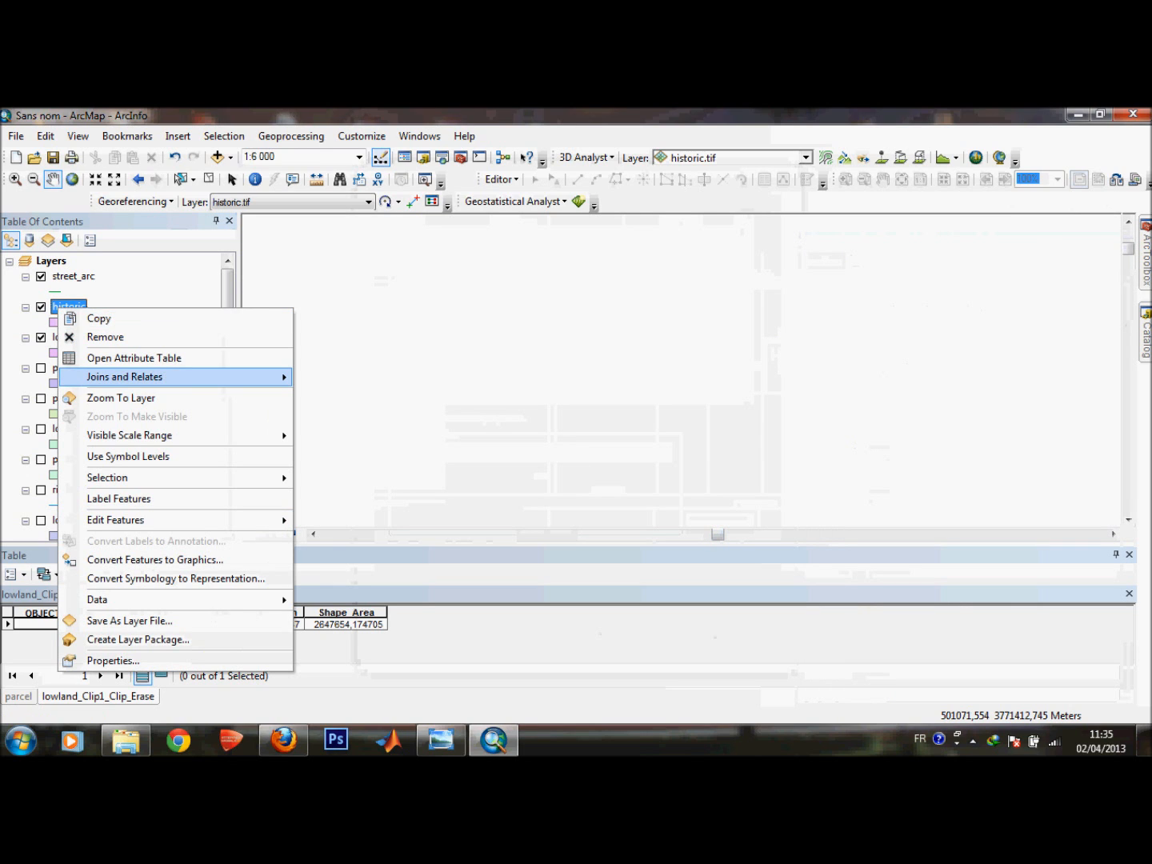
pyautogui.click(121, 398)
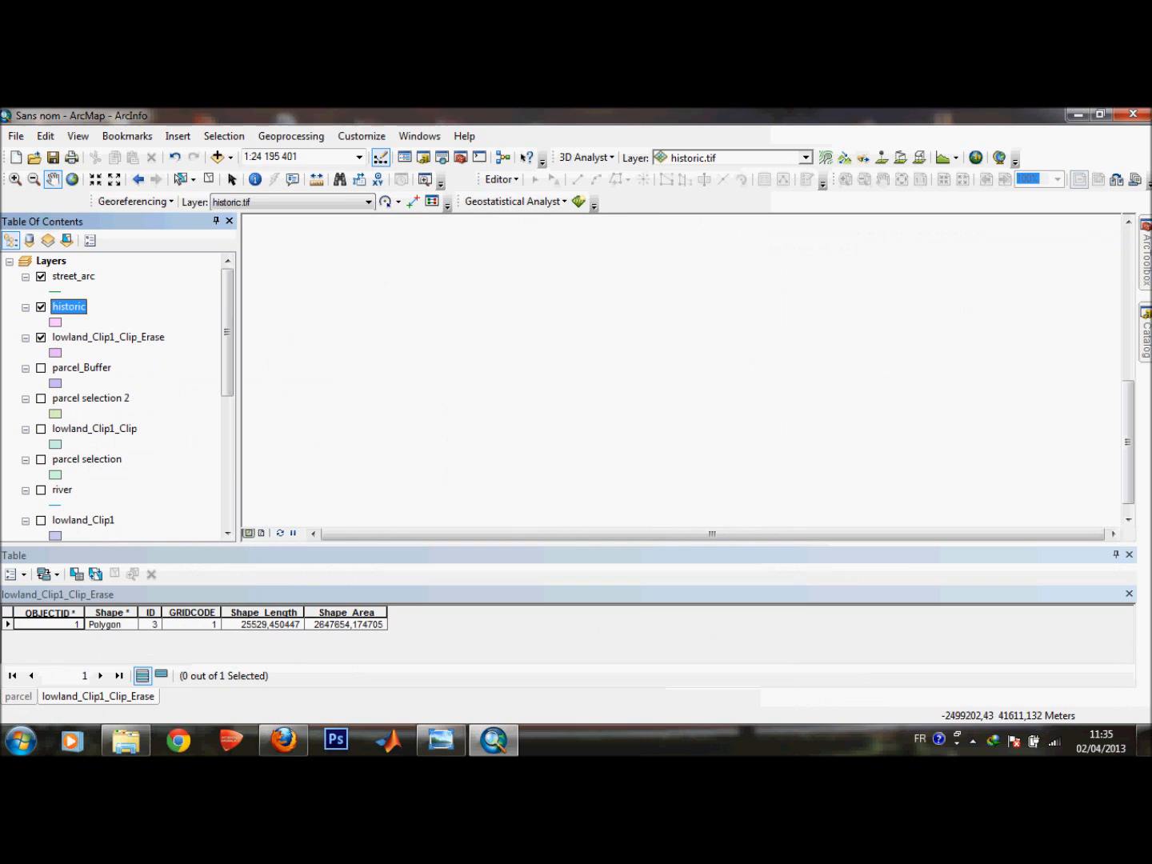
pyautogui.click(73, 278)
pyautogui.rightClick(62, 273)
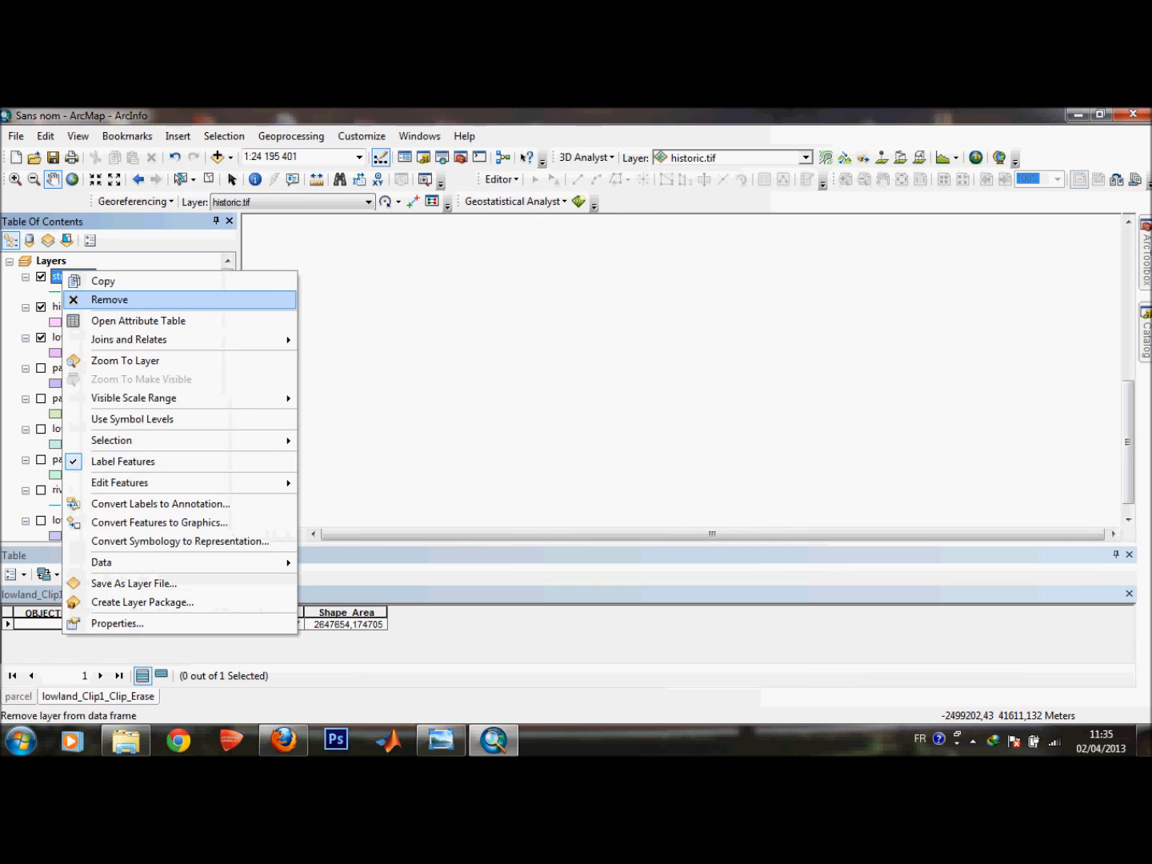
pyautogui.click(127, 361)
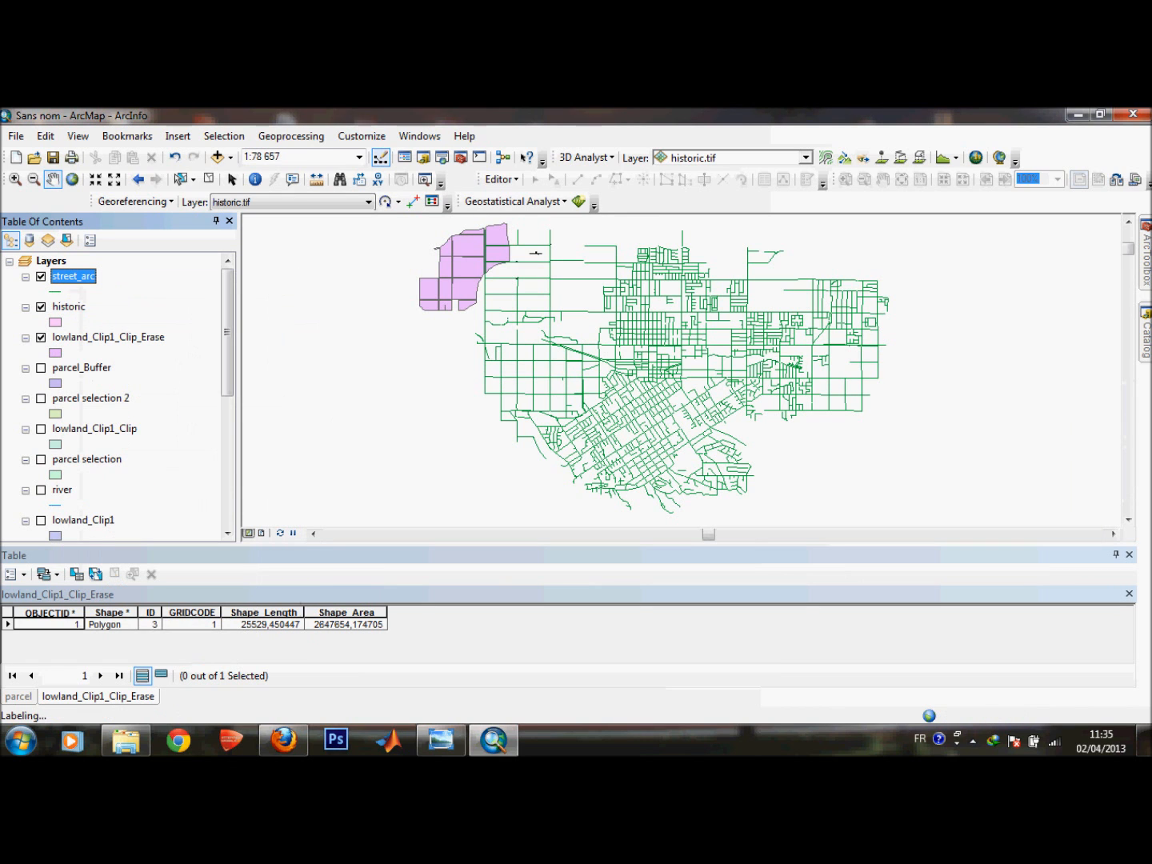
pyautogui.scroll(2, 532, 269)
pyautogui.scroll(3, 664, 352)
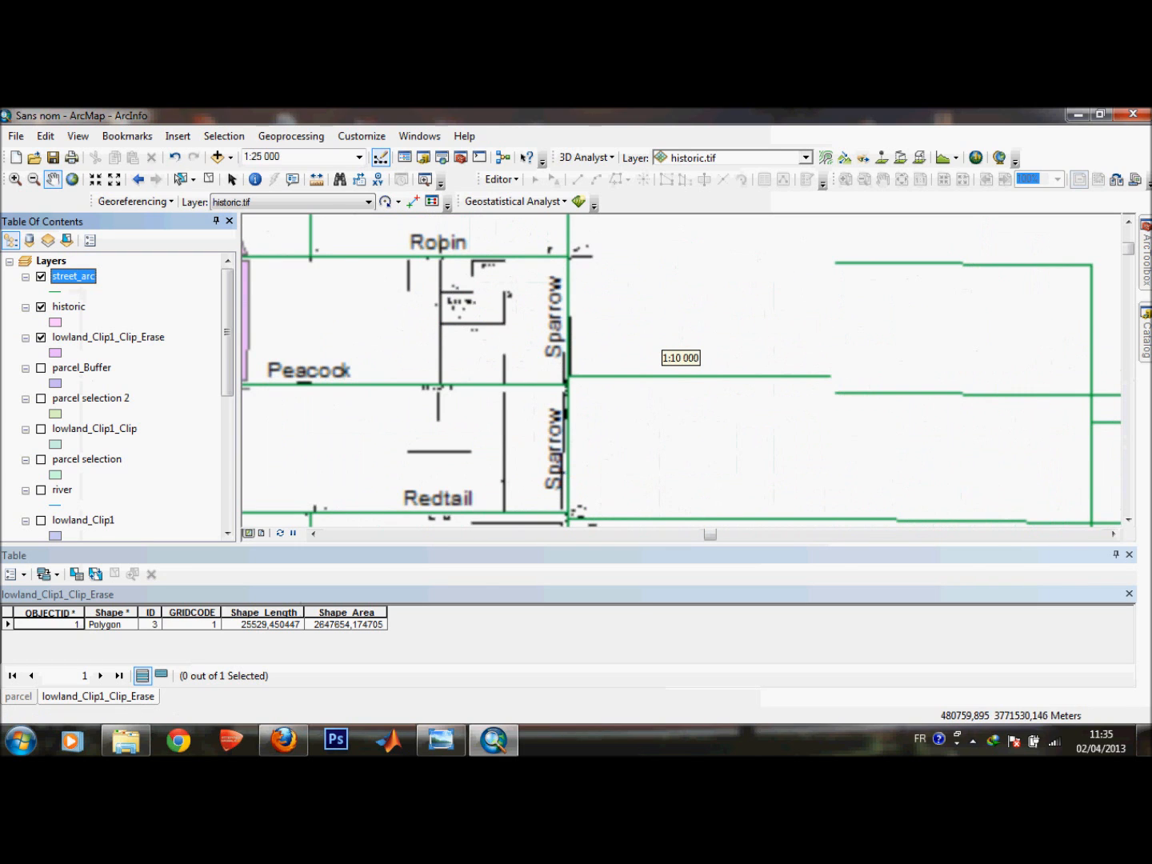
pyautogui.scroll(2, 672, 352)
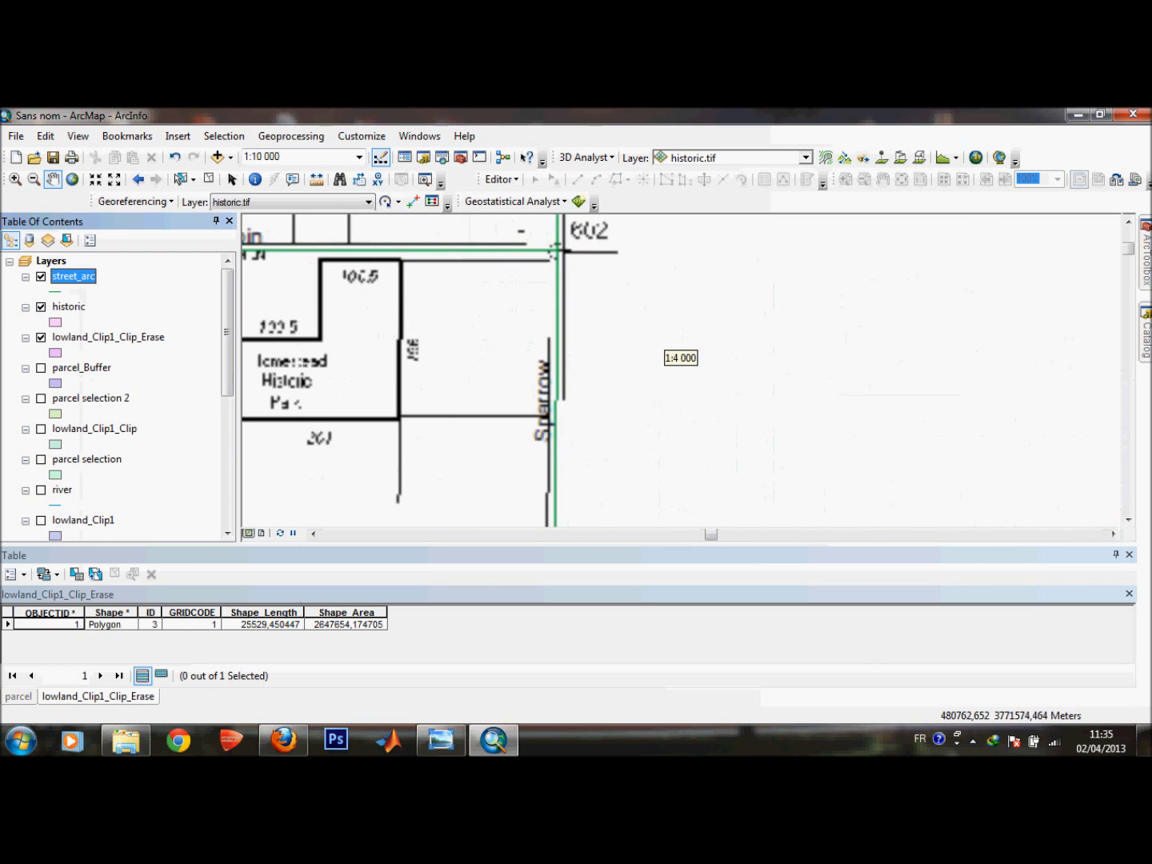
pyautogui.scroll(3, 559, 253)
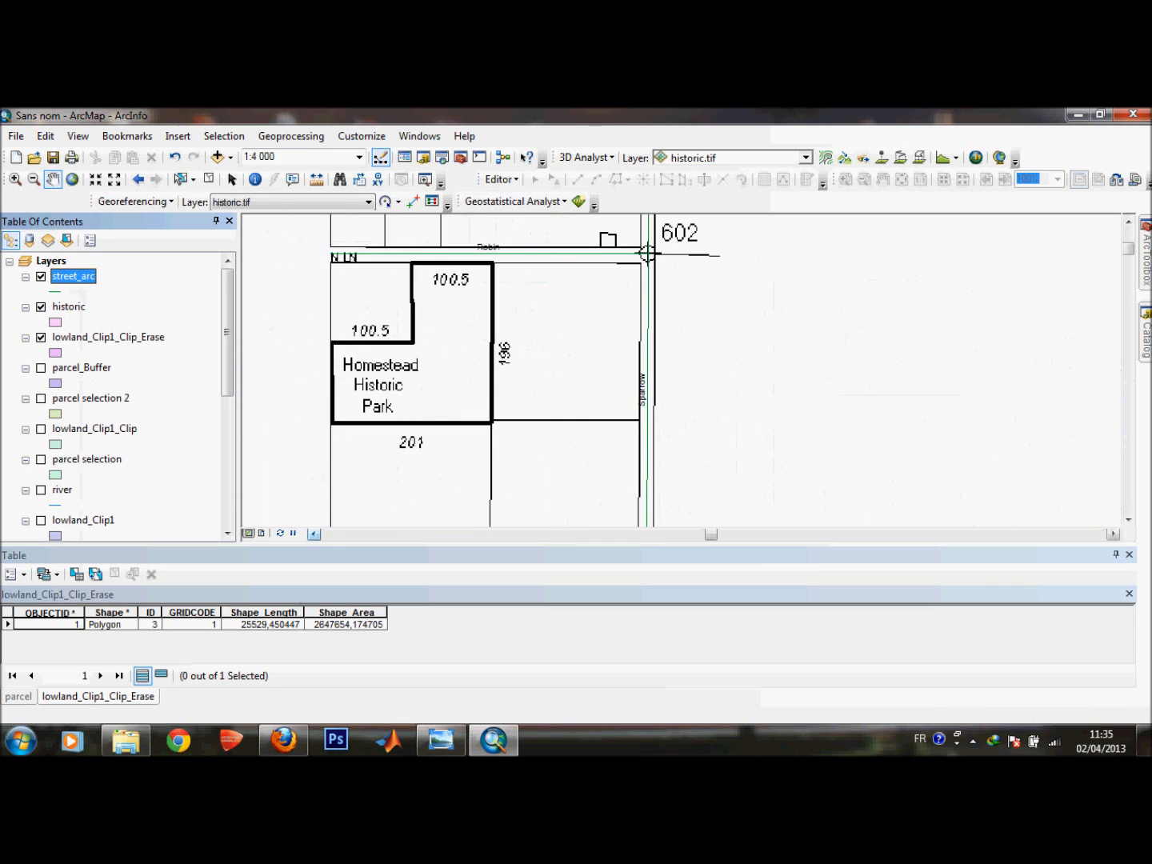
pyautogui.scroll(-4, 544, 248)
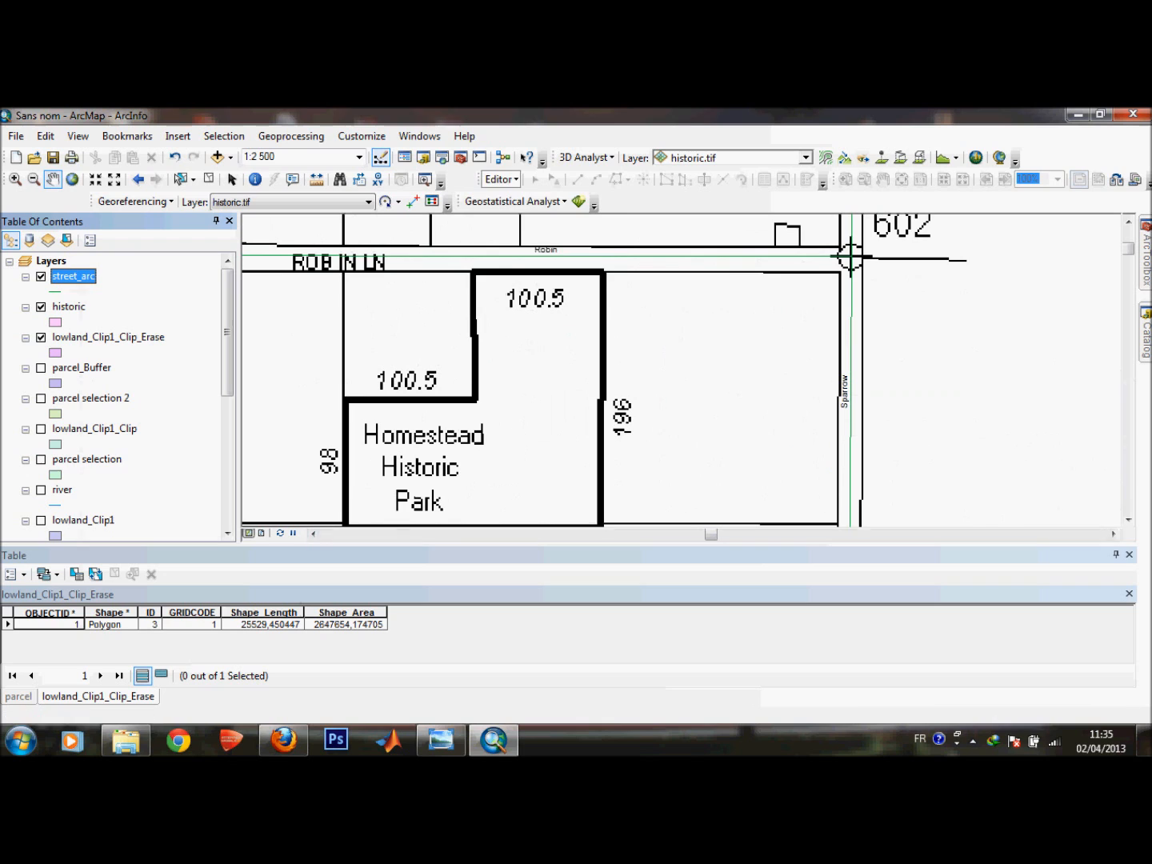
# Start an edit session on the workspace containing the historic layer.
pyautogui.click(501, 179)
pyautogui.click(532, 196)
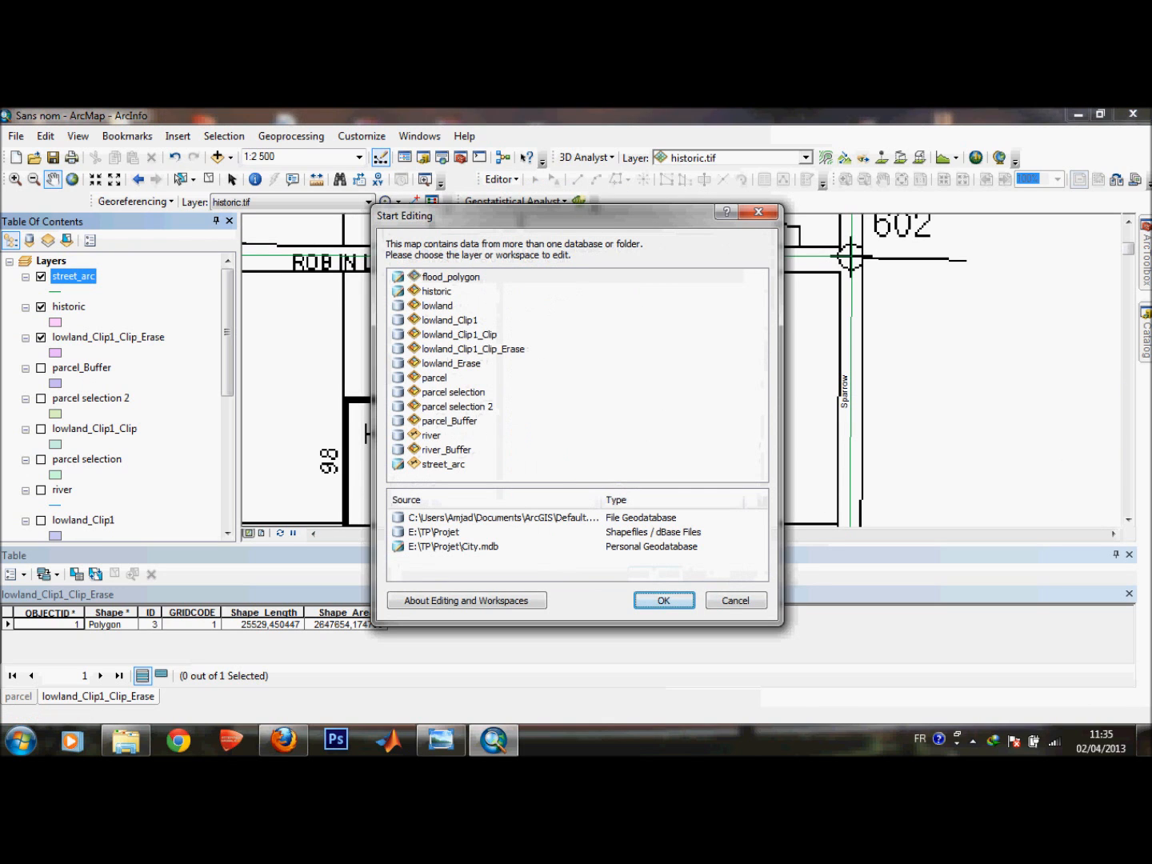
pyautogui.click(437, 292)
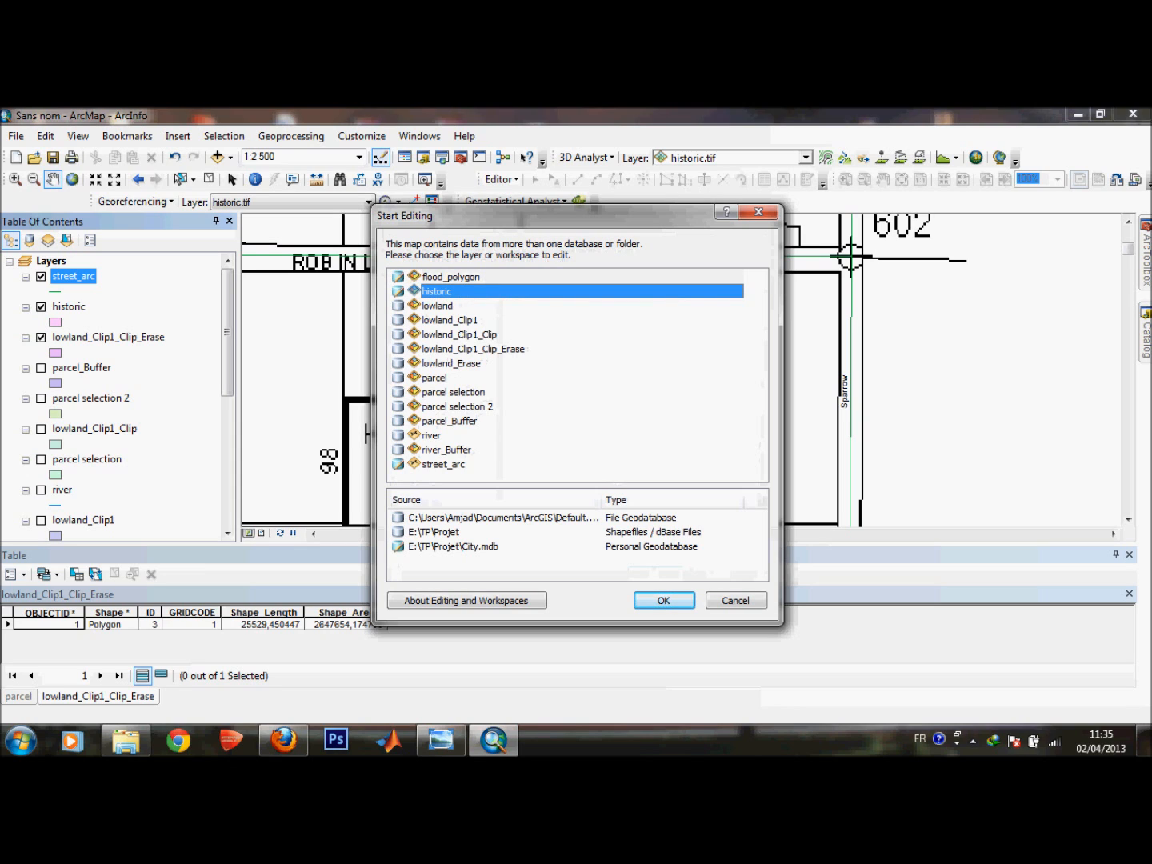
pyautogui.press('Return')
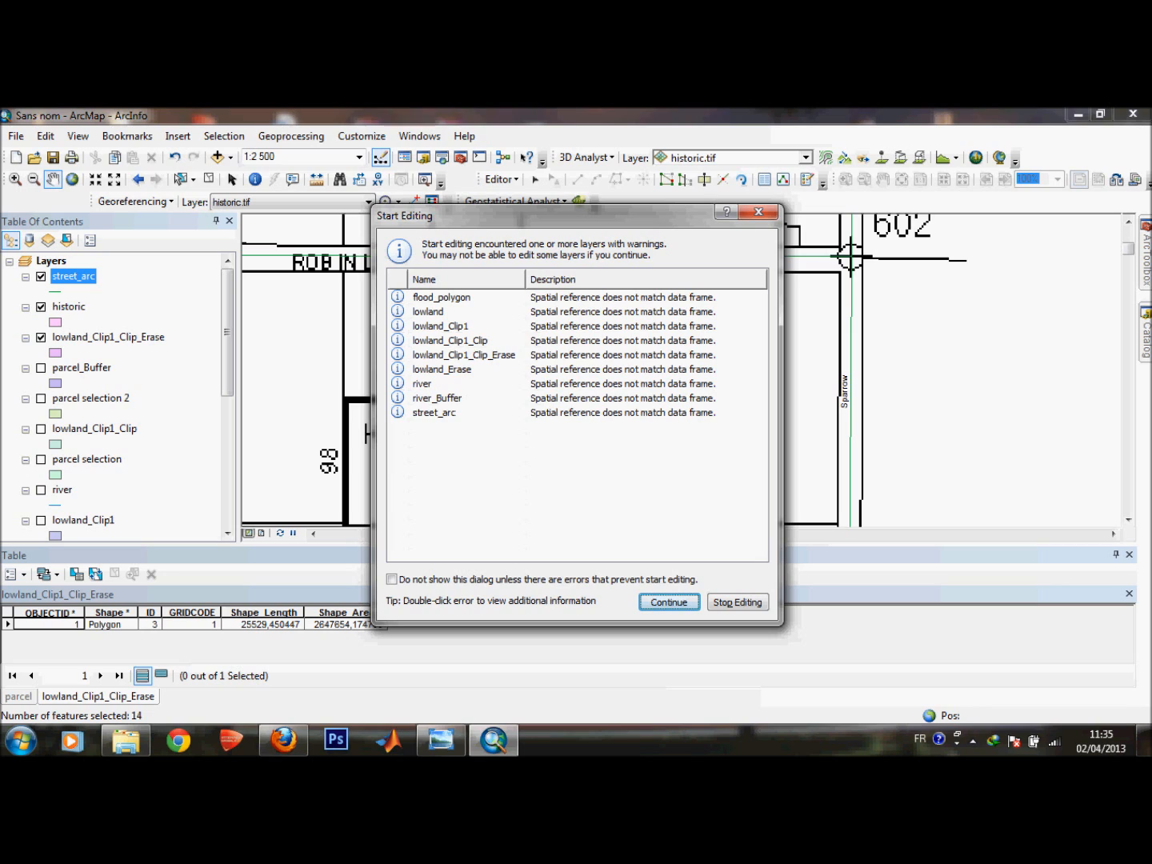
pyautogui.press('Return')
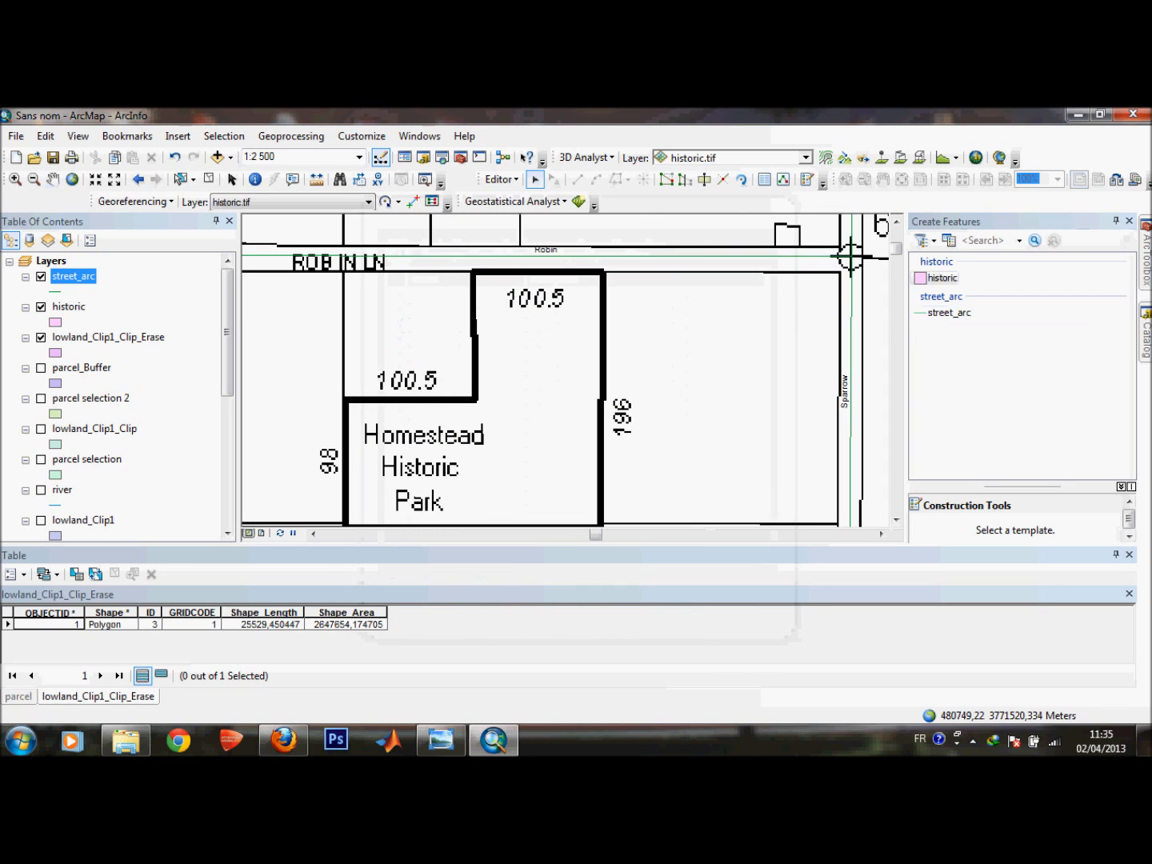
# Try to digitize the Homestead Historic Park outline as a polygon in the historic layer by tracing its corners.
pyautogui.click(941, 278)
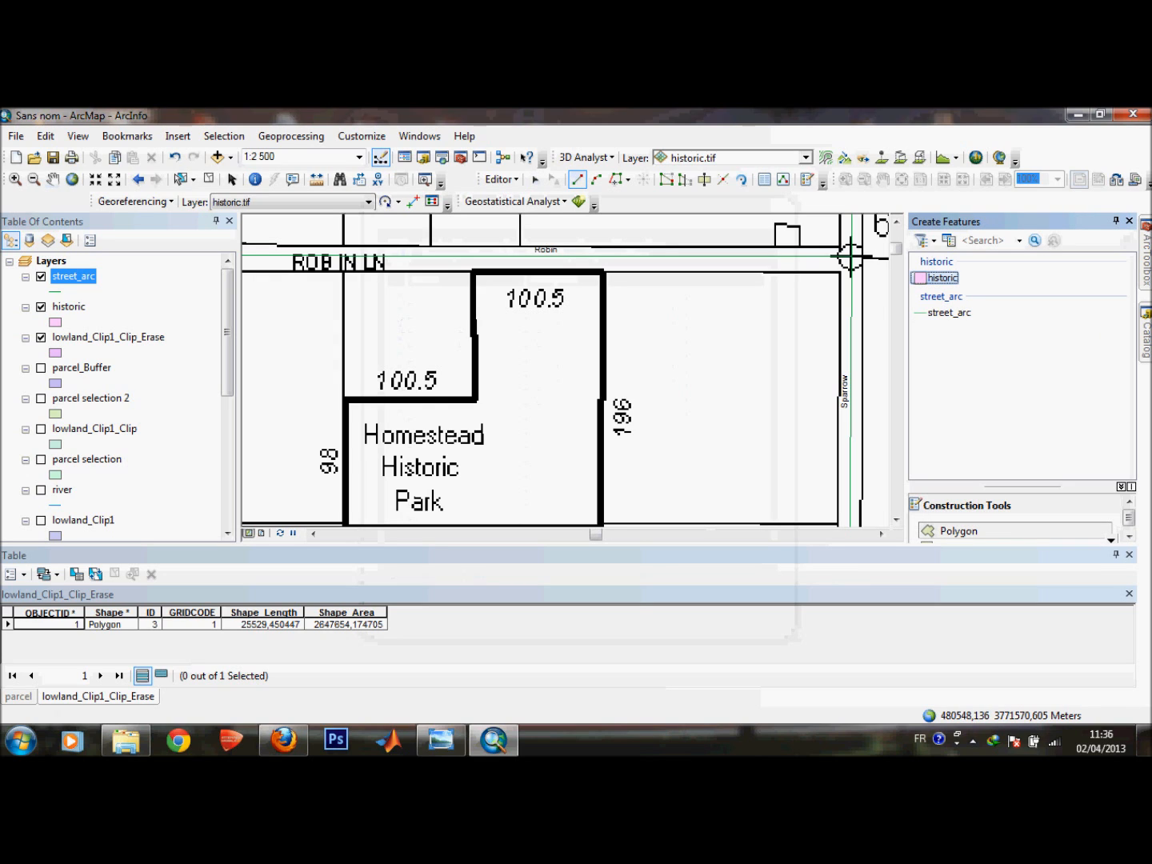
pyautogui.click(602, 270)
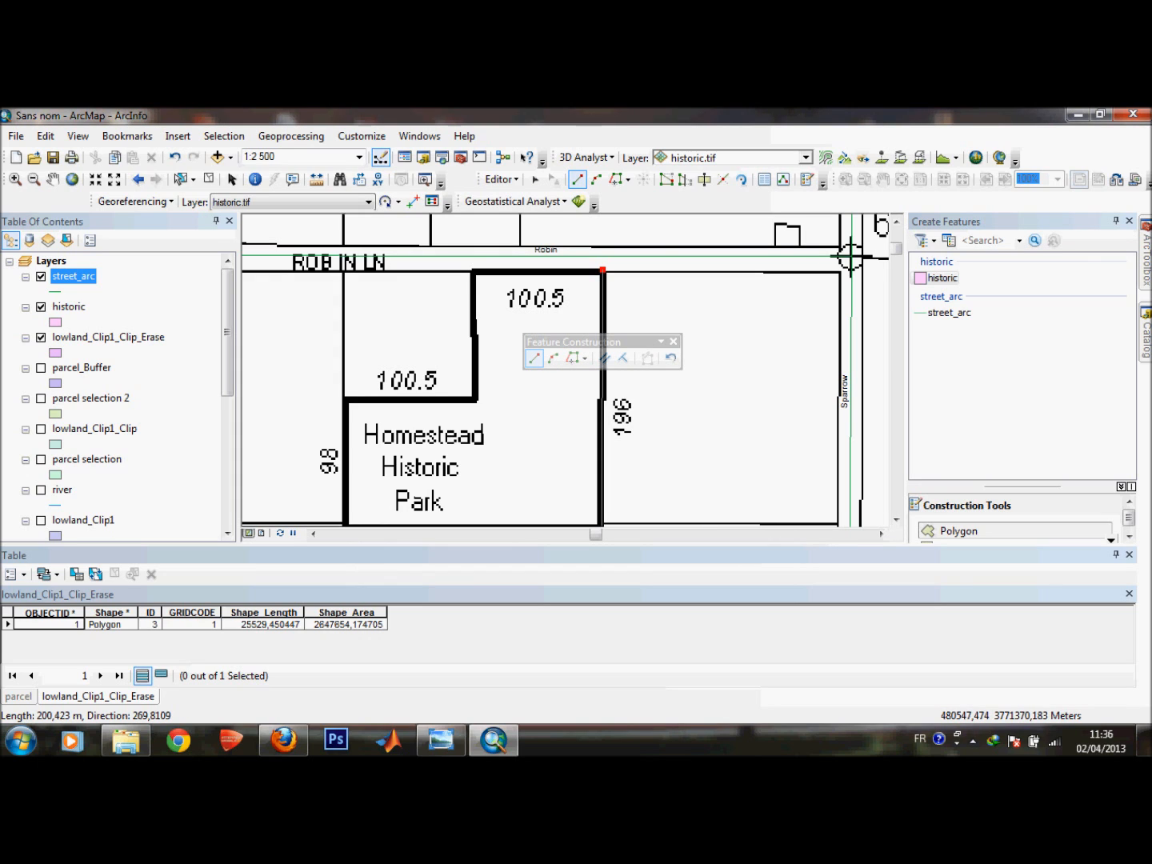
pyautogui.click(601, 525)
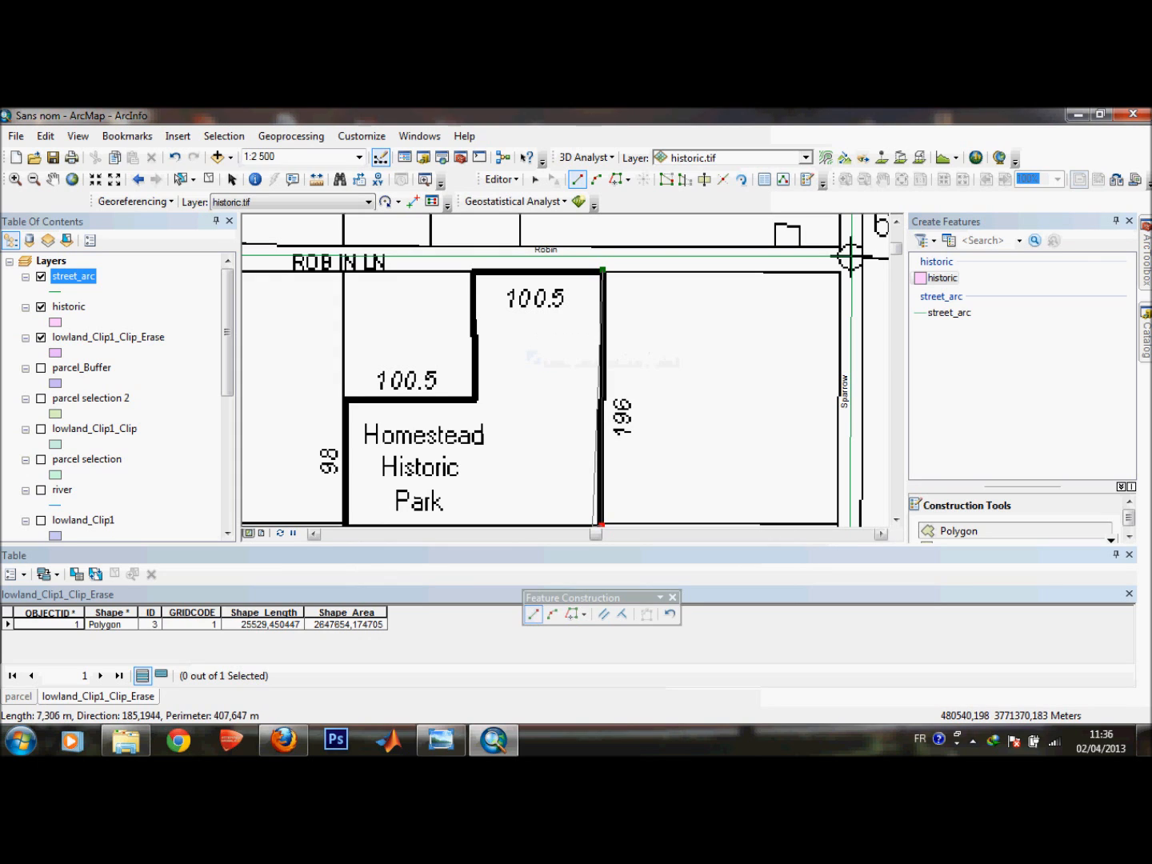
pyautogui.click(345, 526)
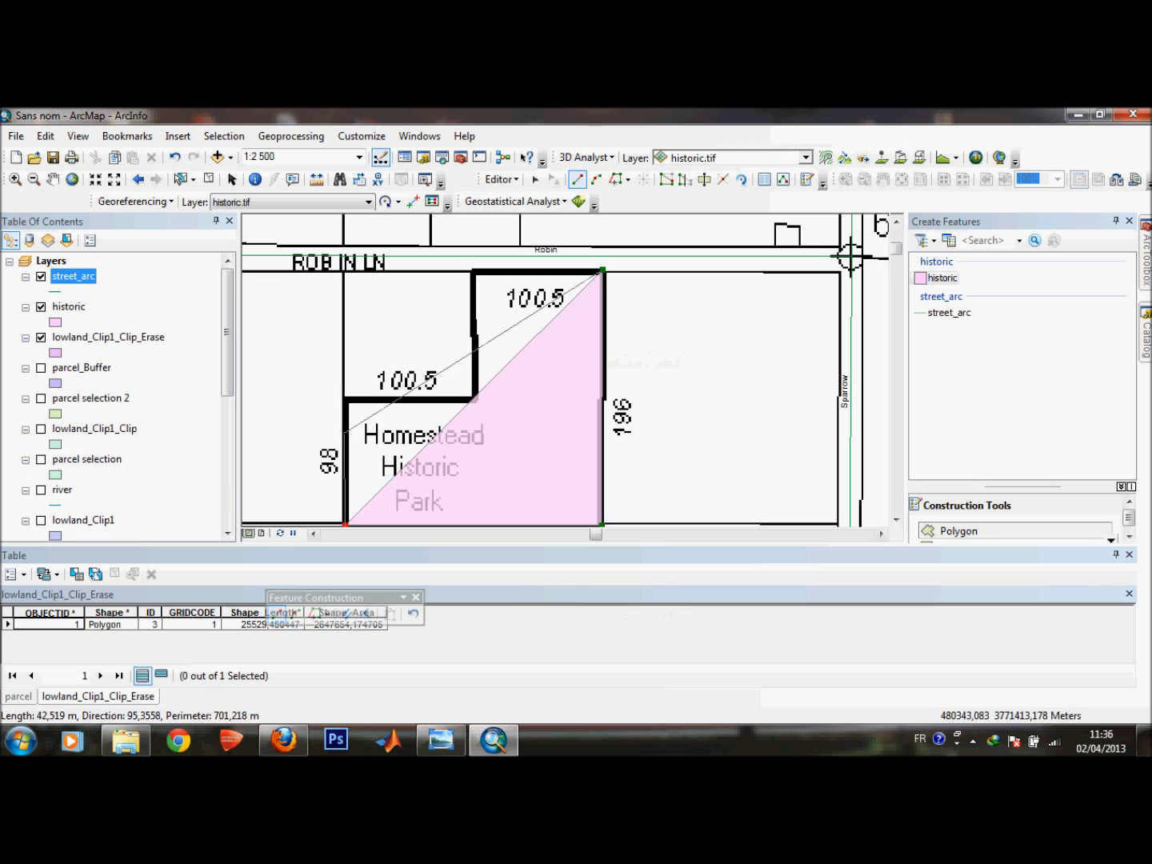
pyautogui.click(348, 397)
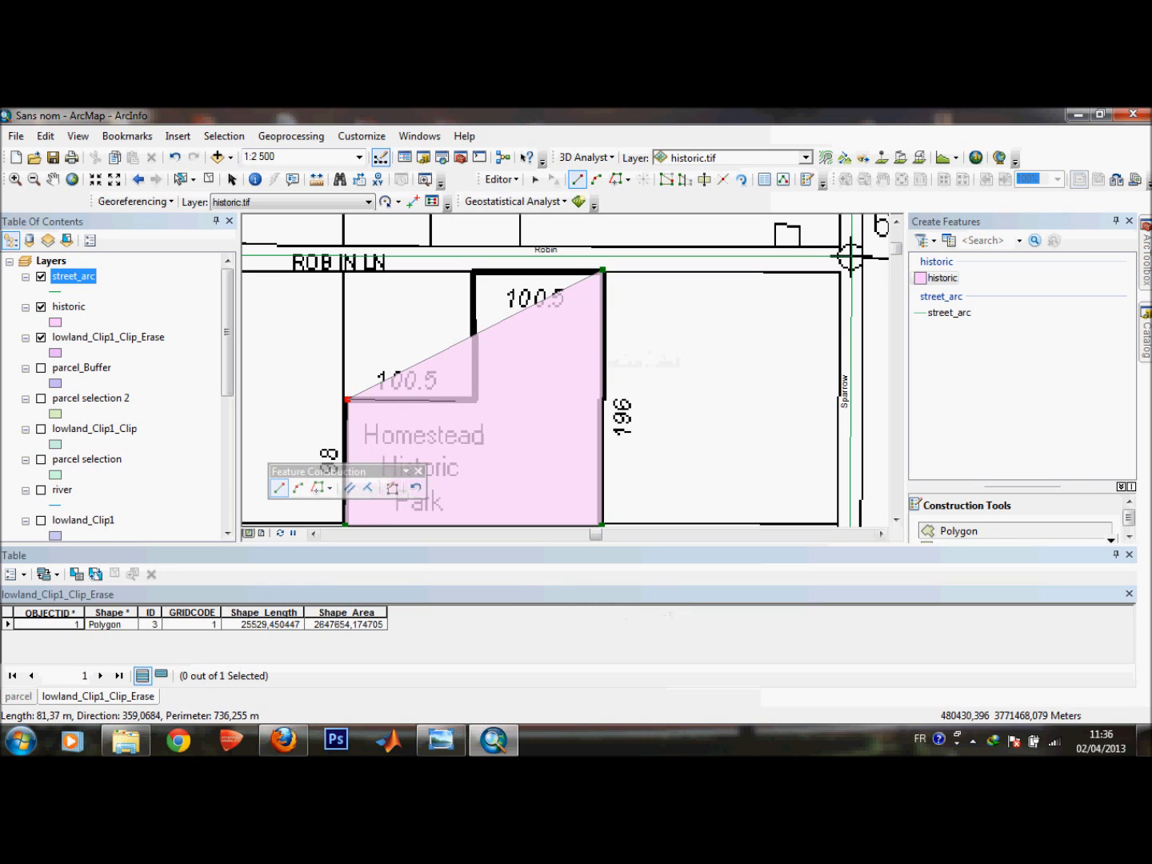
pyautogui.click(476, 399)
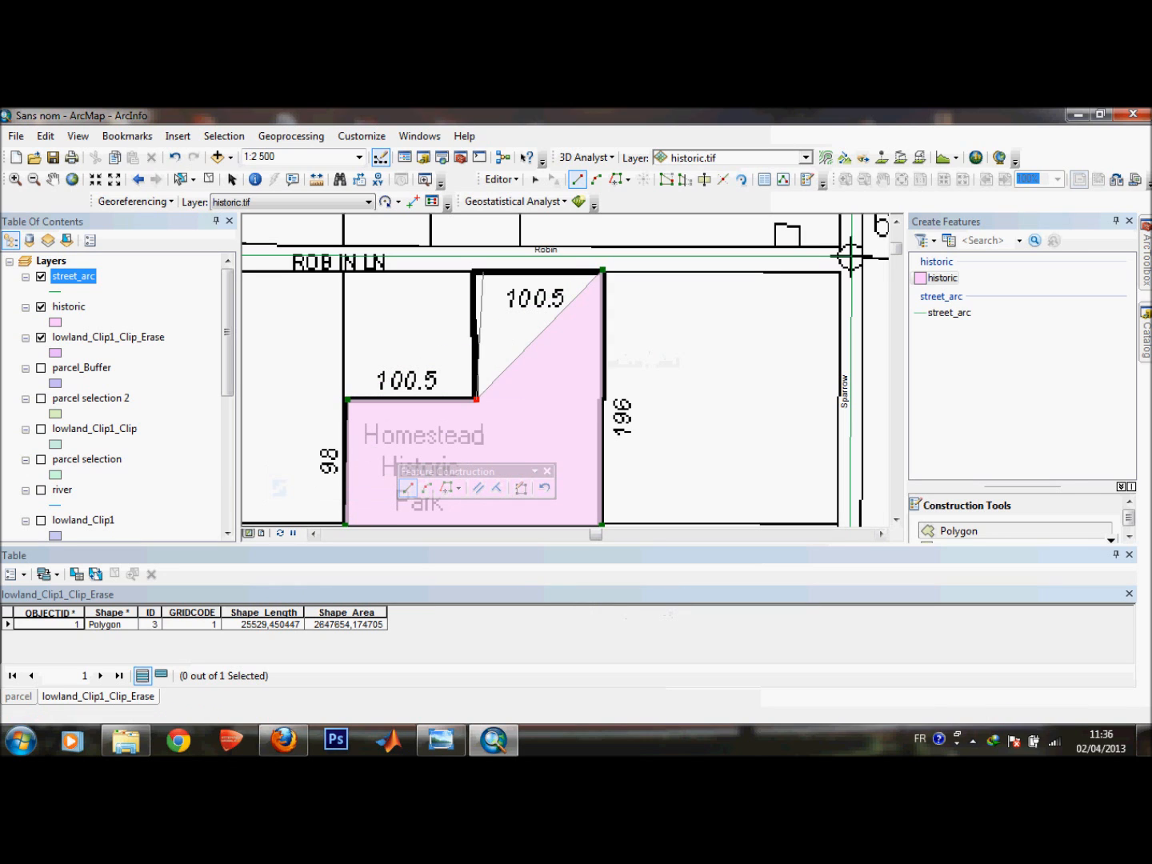
pyautogui.click(475, 272)
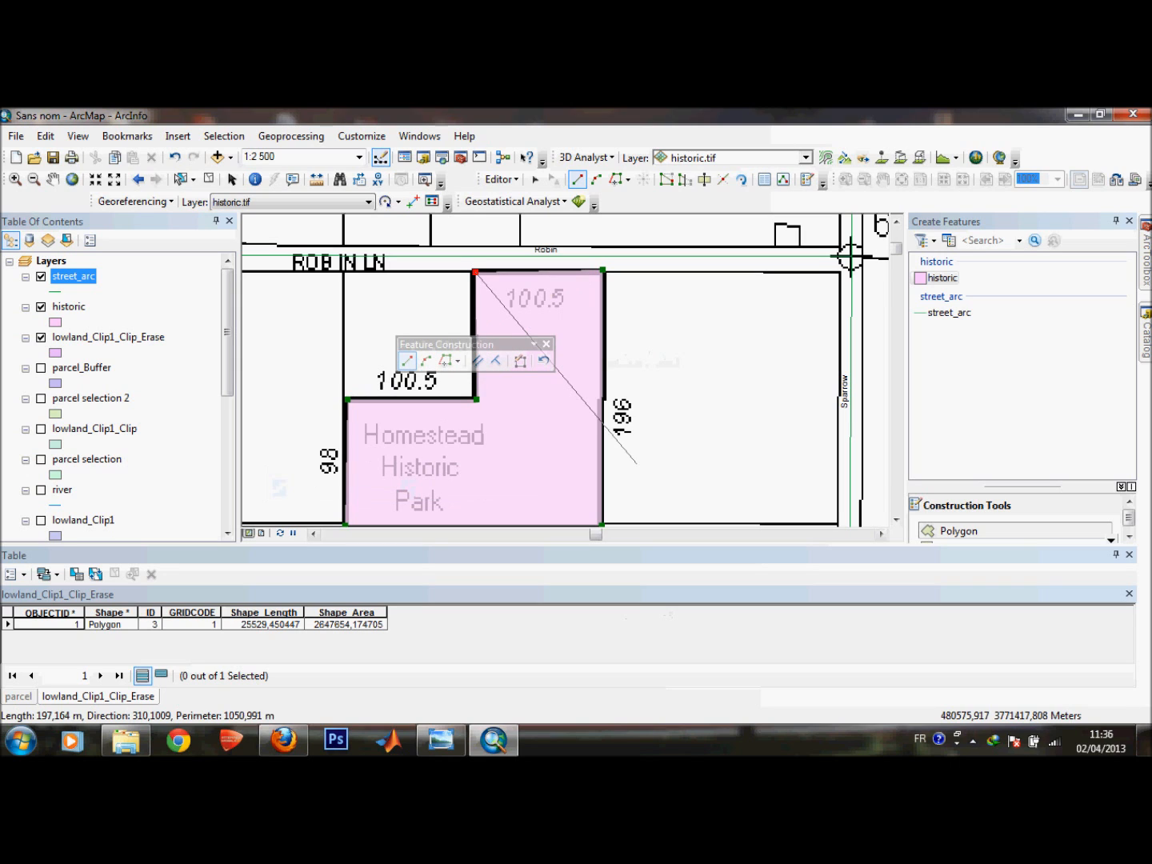
pyautogui.rightClick(687, 342)
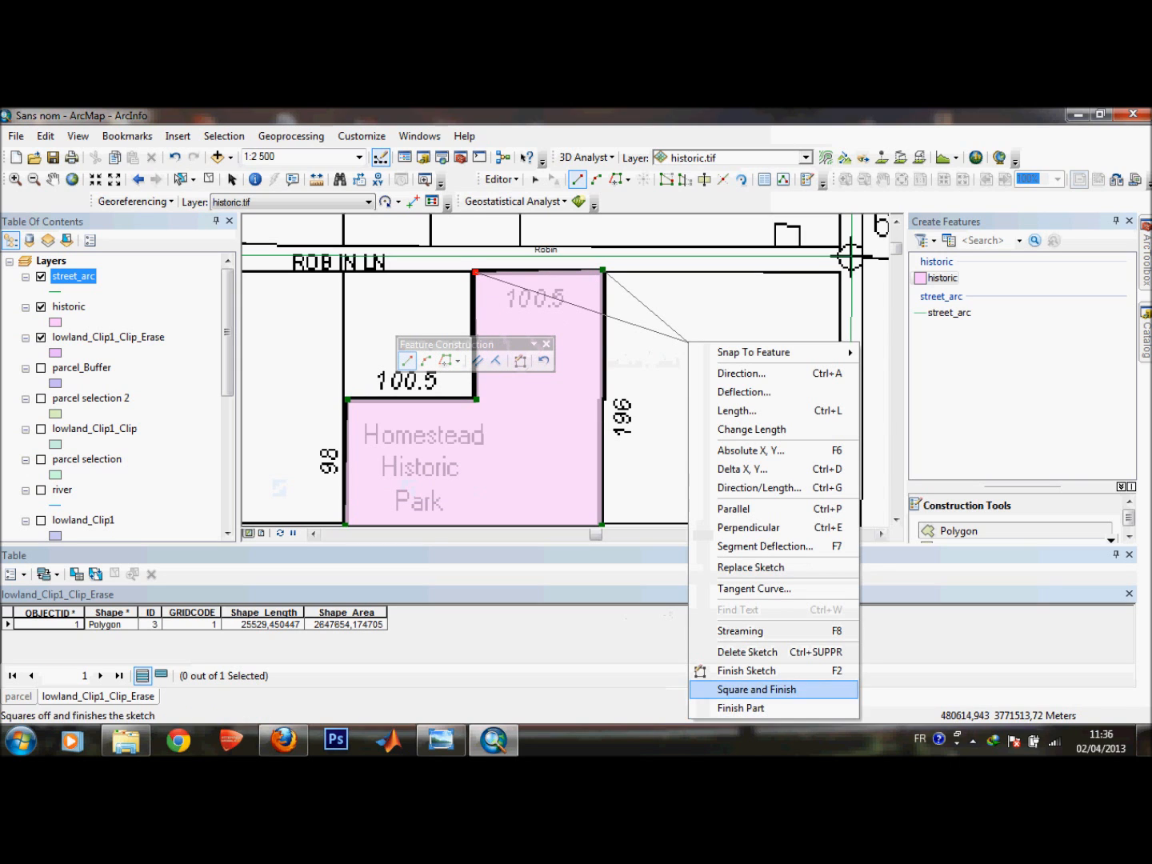
pyautogui.click(745, 670)
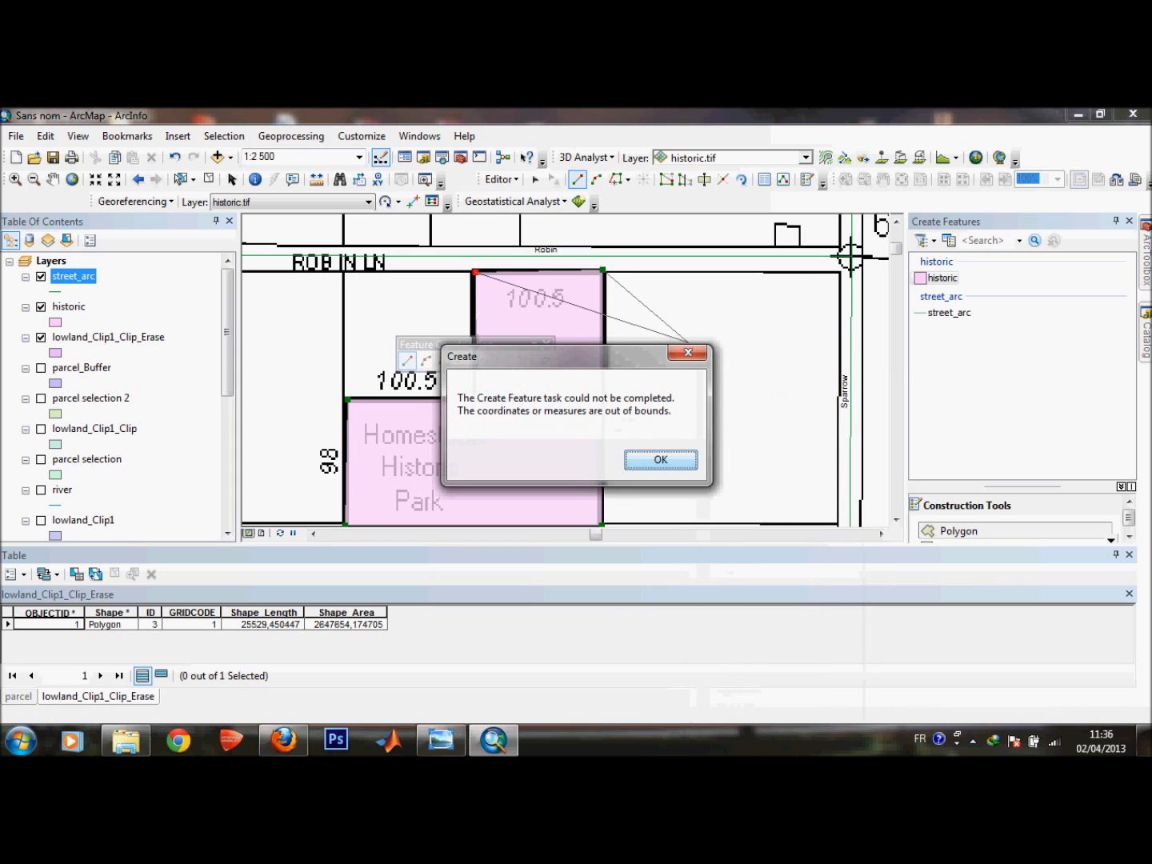
pyautogui.press('Return')
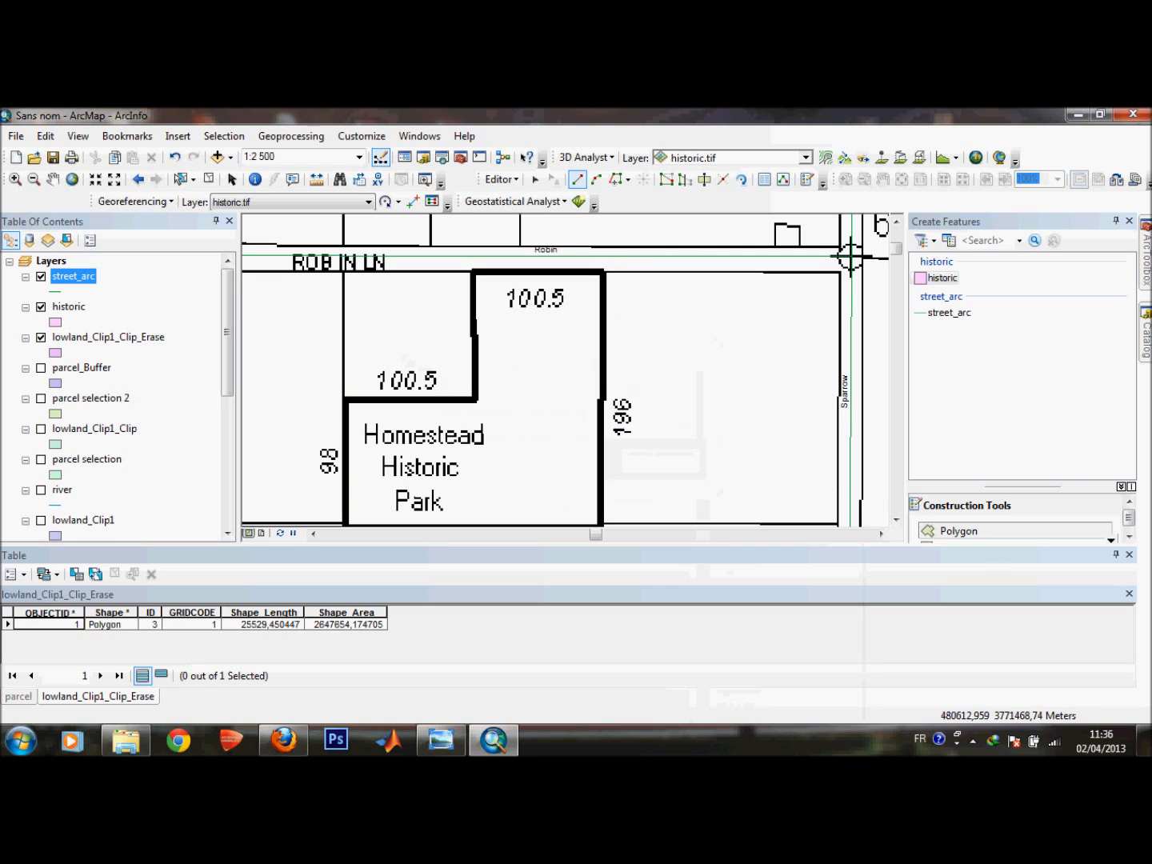
# Stop the edit session.
pyautogui.scroll(2, 812, 276)
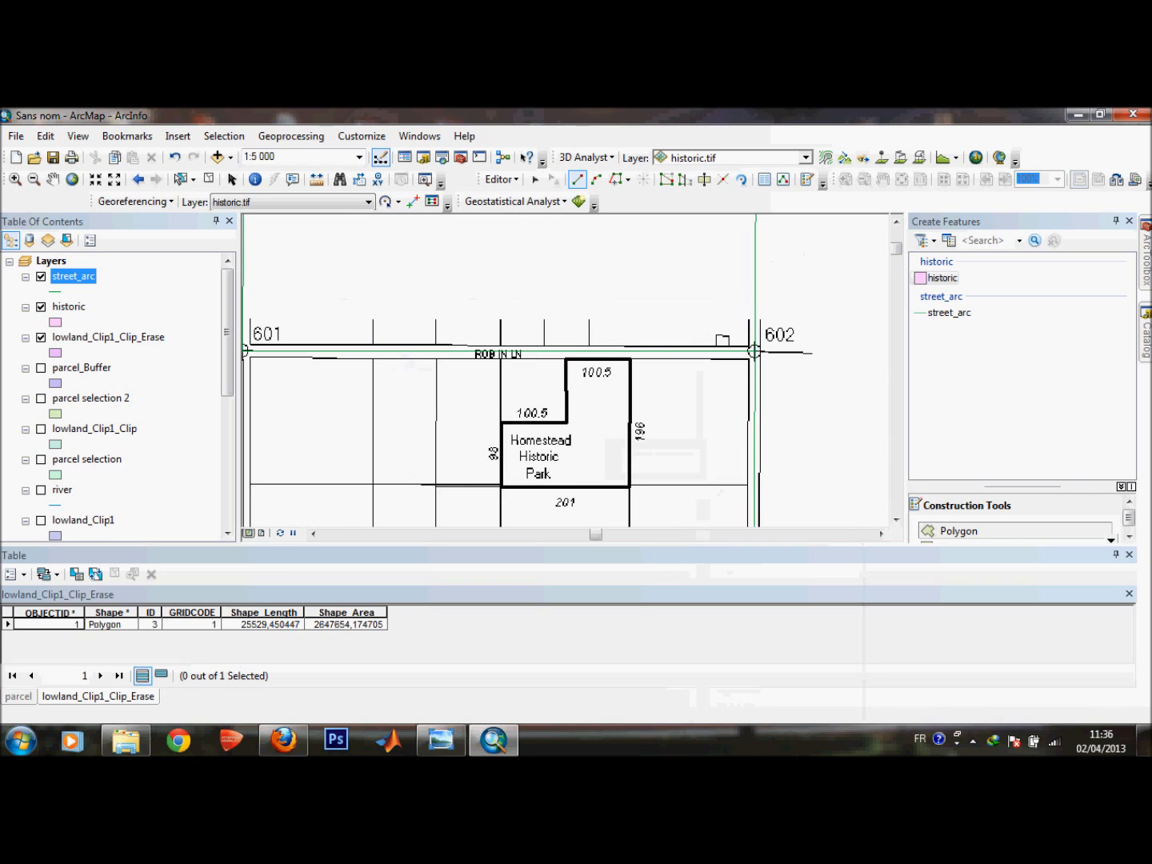
pyautogui.scroll(1, 713, 436)
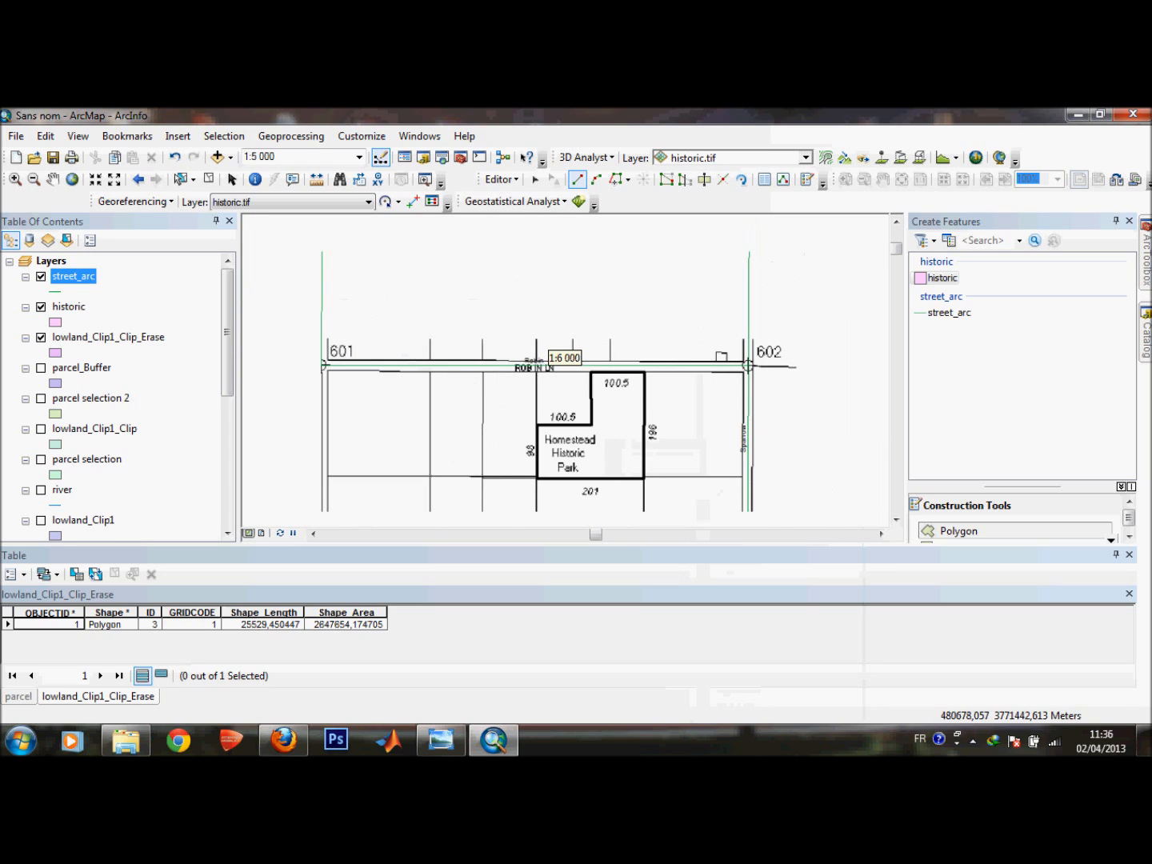
pyautogui.click(502, 179)
pyautogui.click(537, 216)
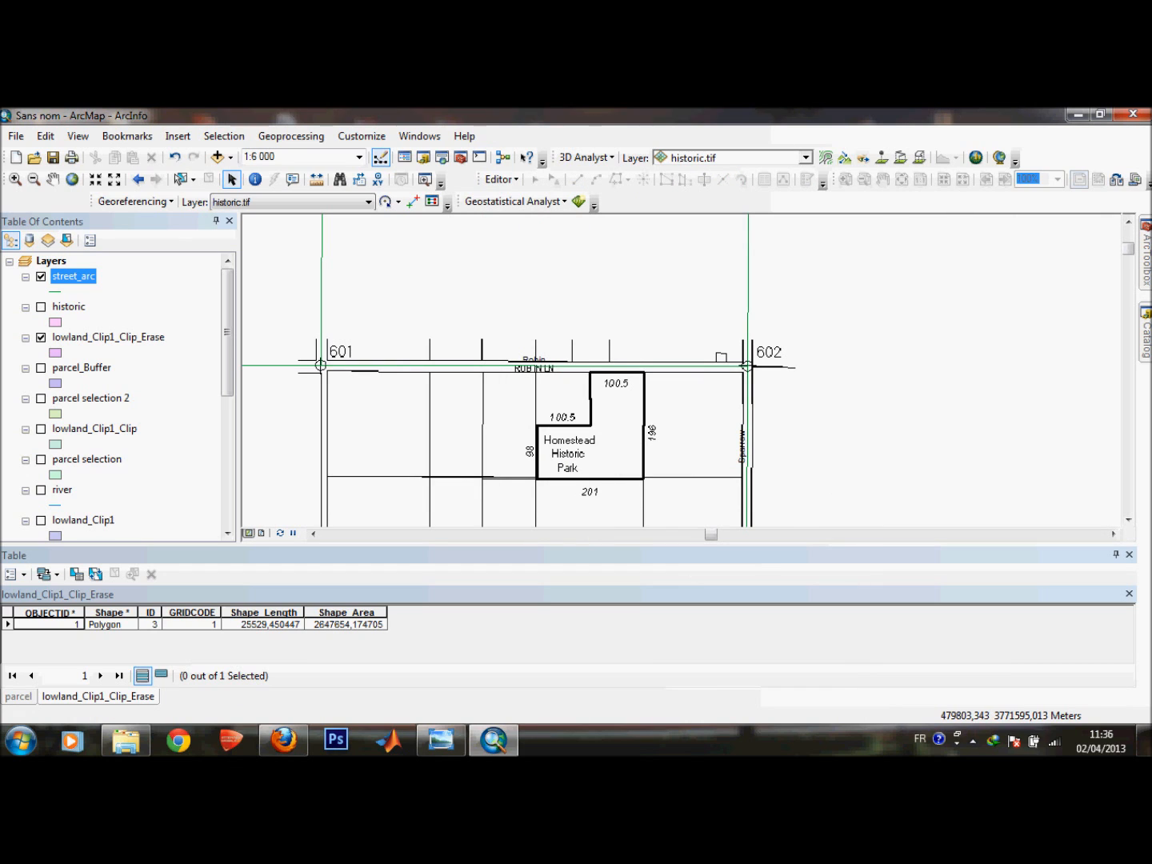
# Zoom to the historic layer and then to the street_arc layer to compare their extents.
pyautogui.click(68, 305)
pyautogui.rightClick(68, 306)
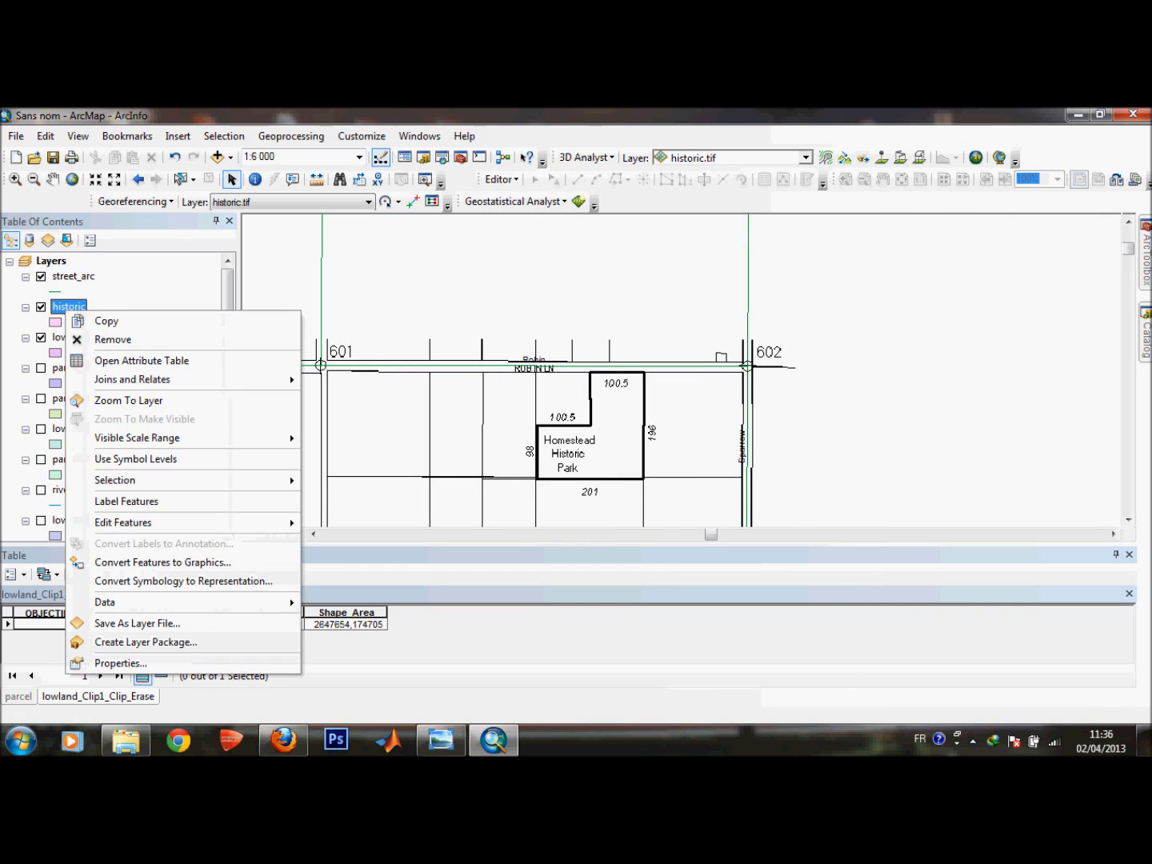
pyautogui.click(128, 399)
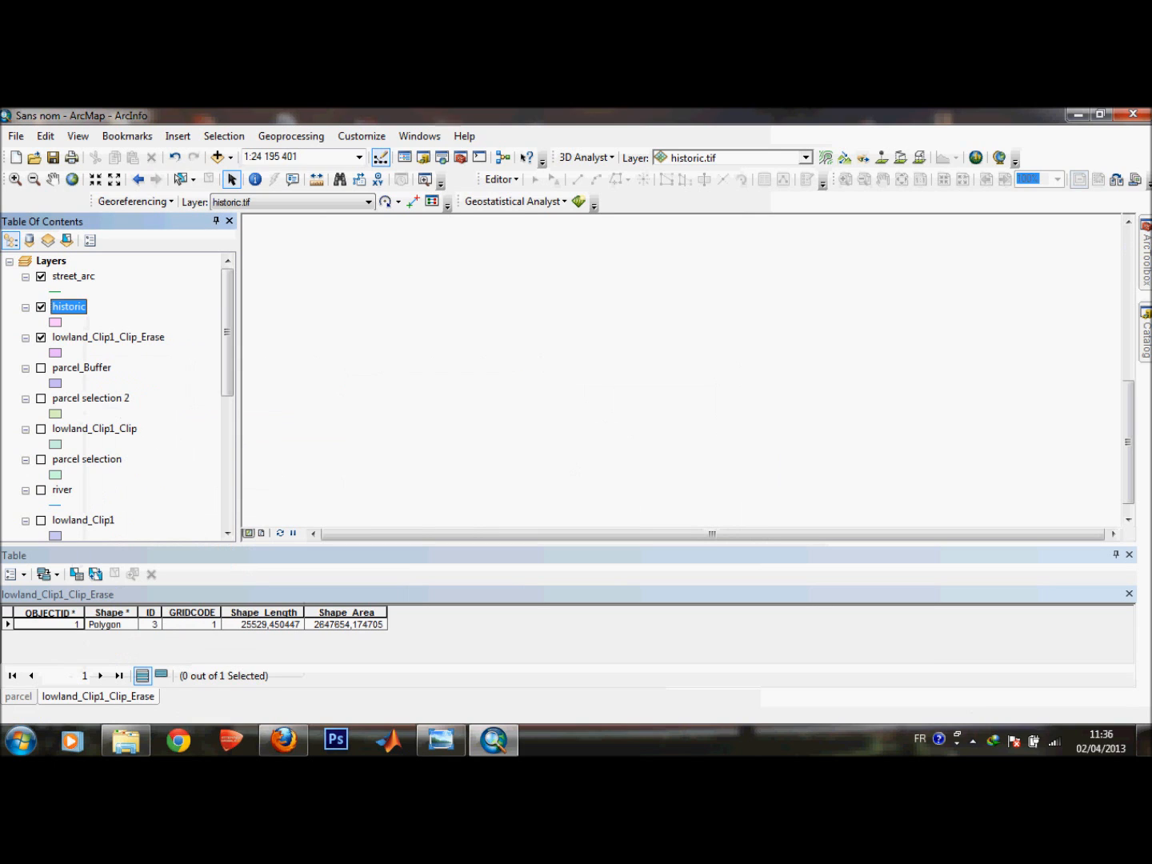
pyautogui.rightClick(72, 276)
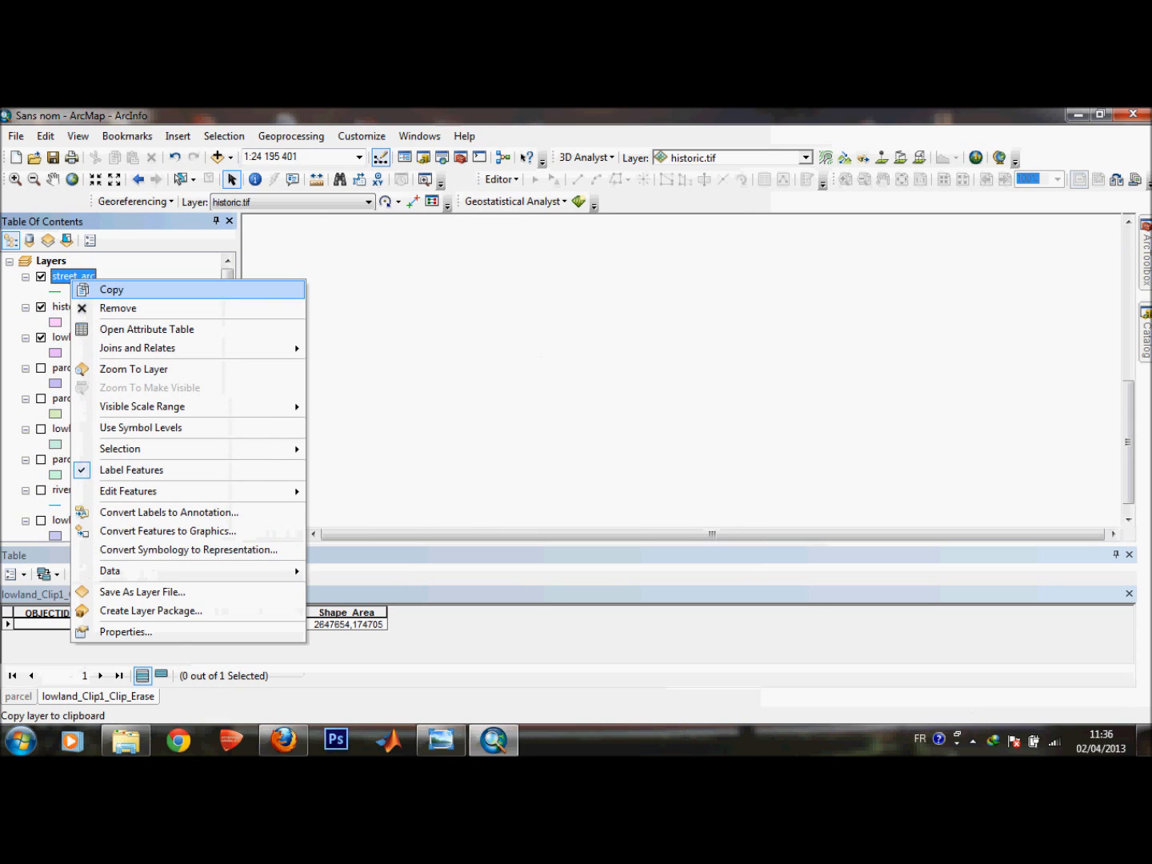
pyautogui.click(128, 369)
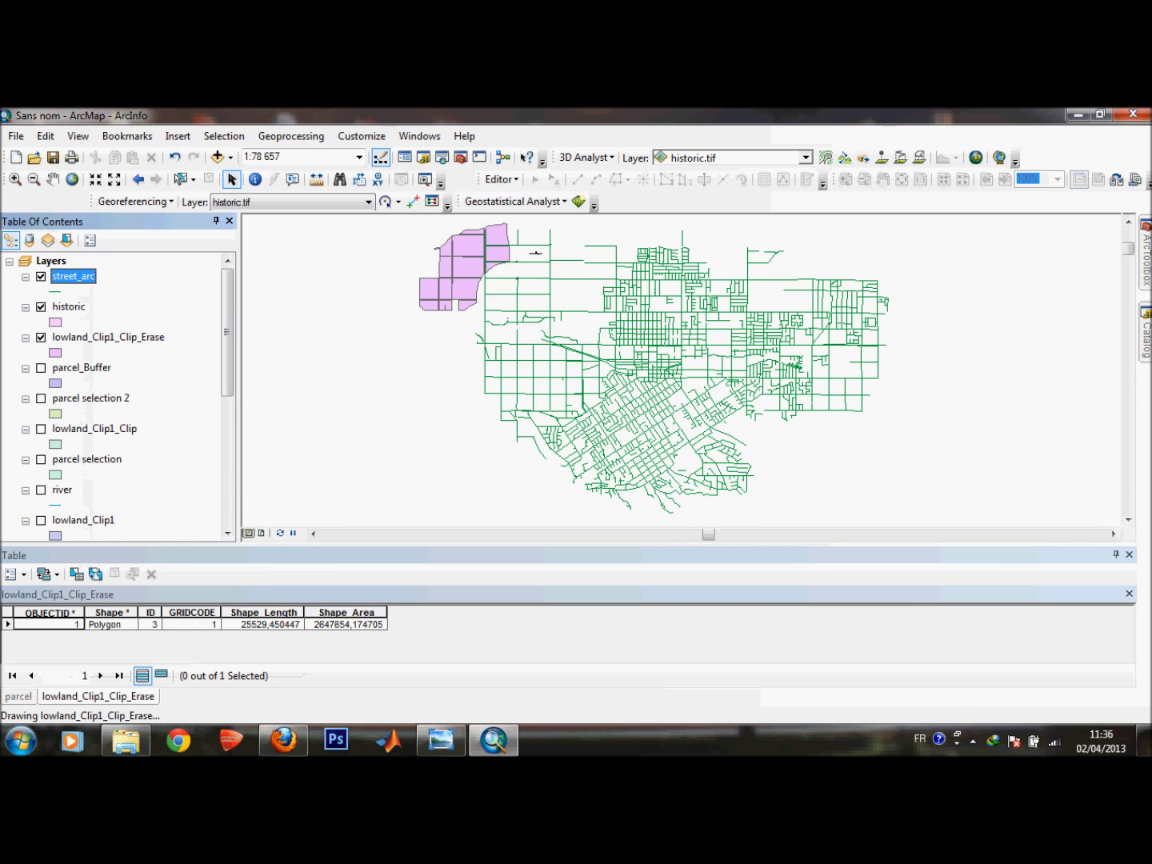
pyautogui.scroll(2, 524, 239)
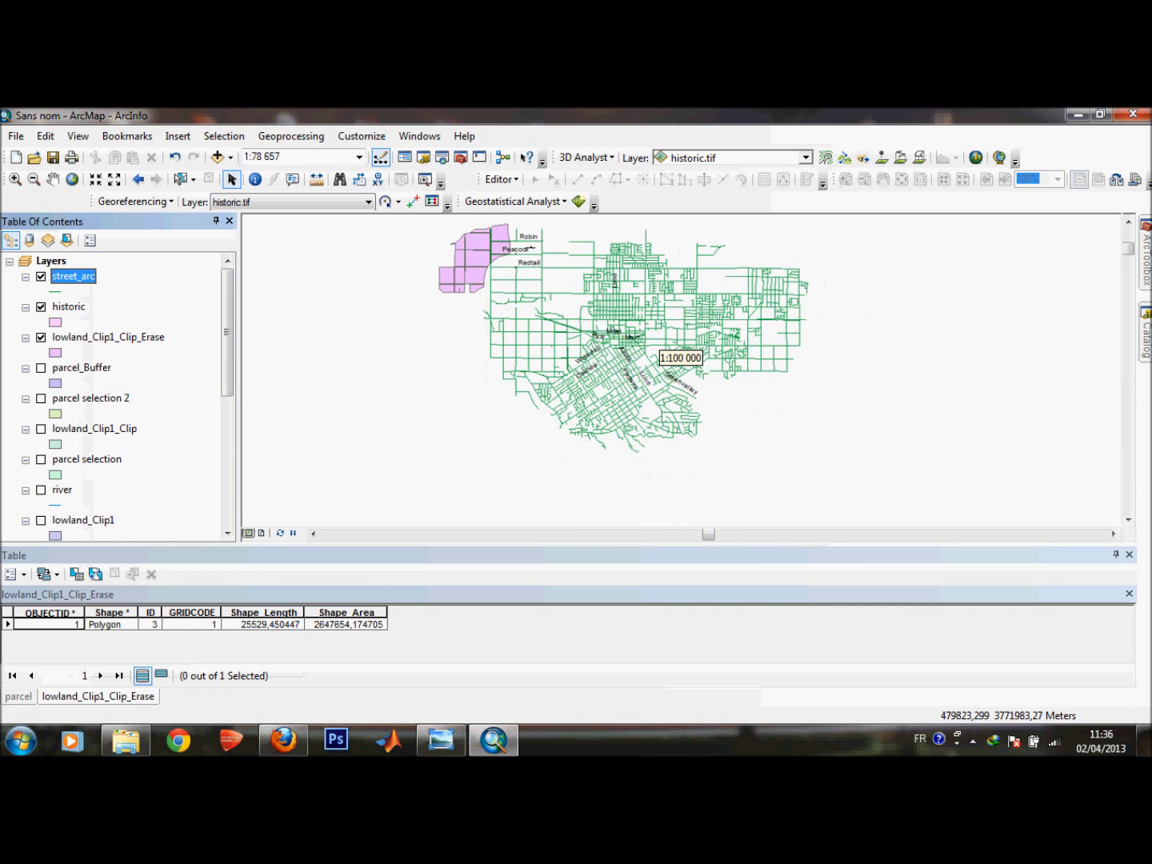
# Hide the historic layer and zoom in on the Robin, Peacock and Redtail streets area.
pyautogui.click(69, 308)
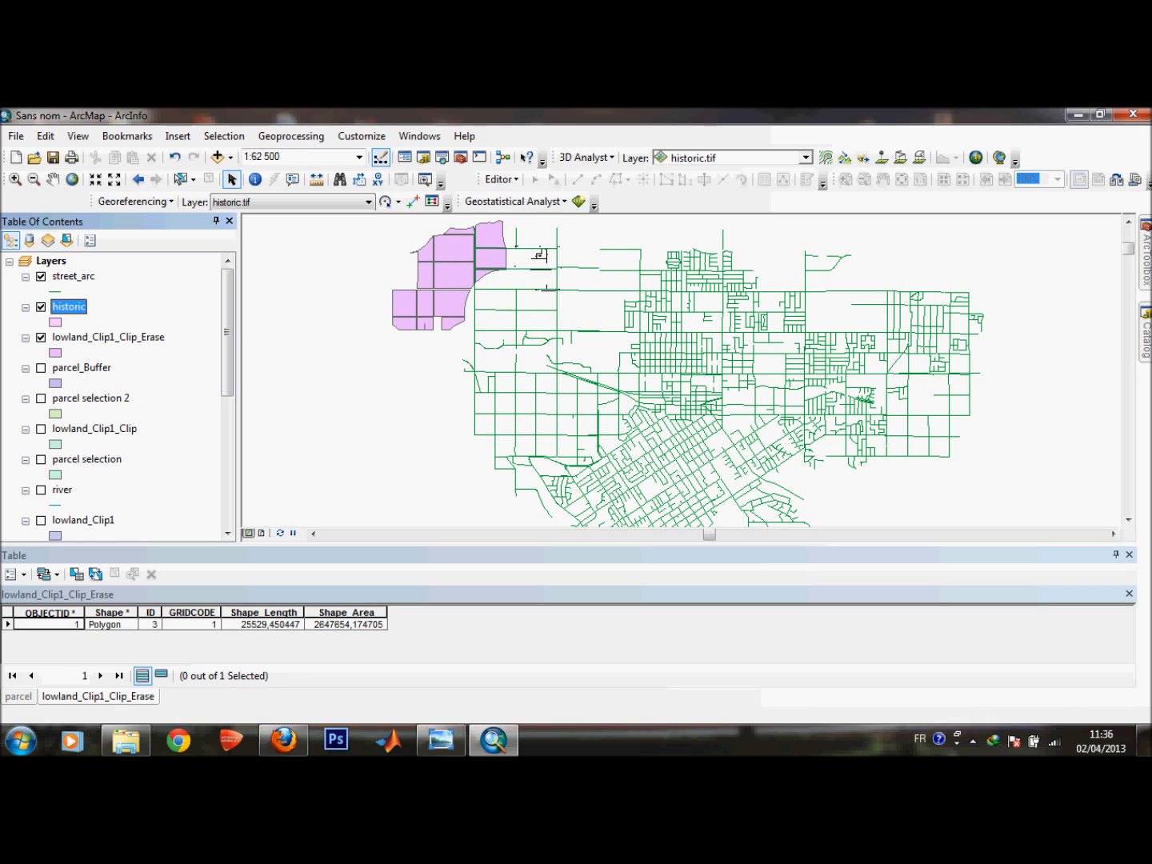
pyautogui.click(40, 306)
pyautogui.scroll(5, 547, 240)
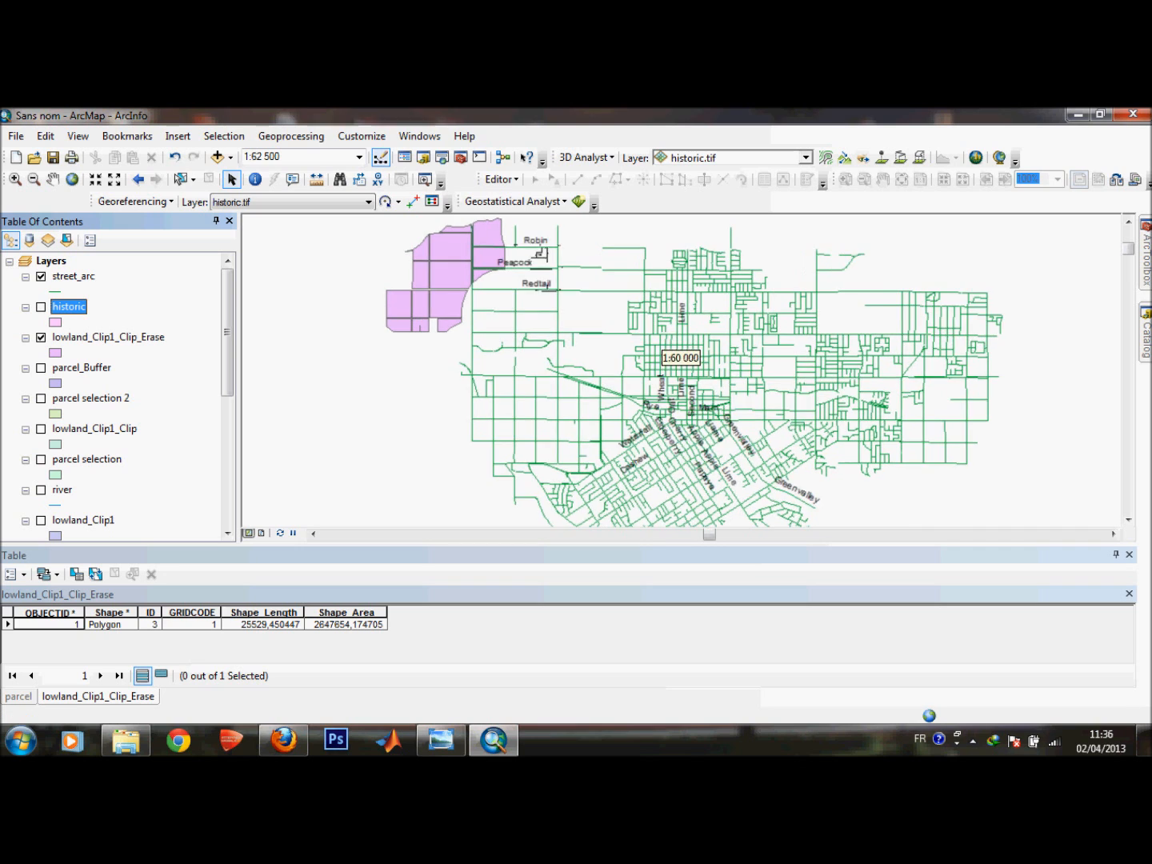
pyautogui.scroll(2, 559, 232)
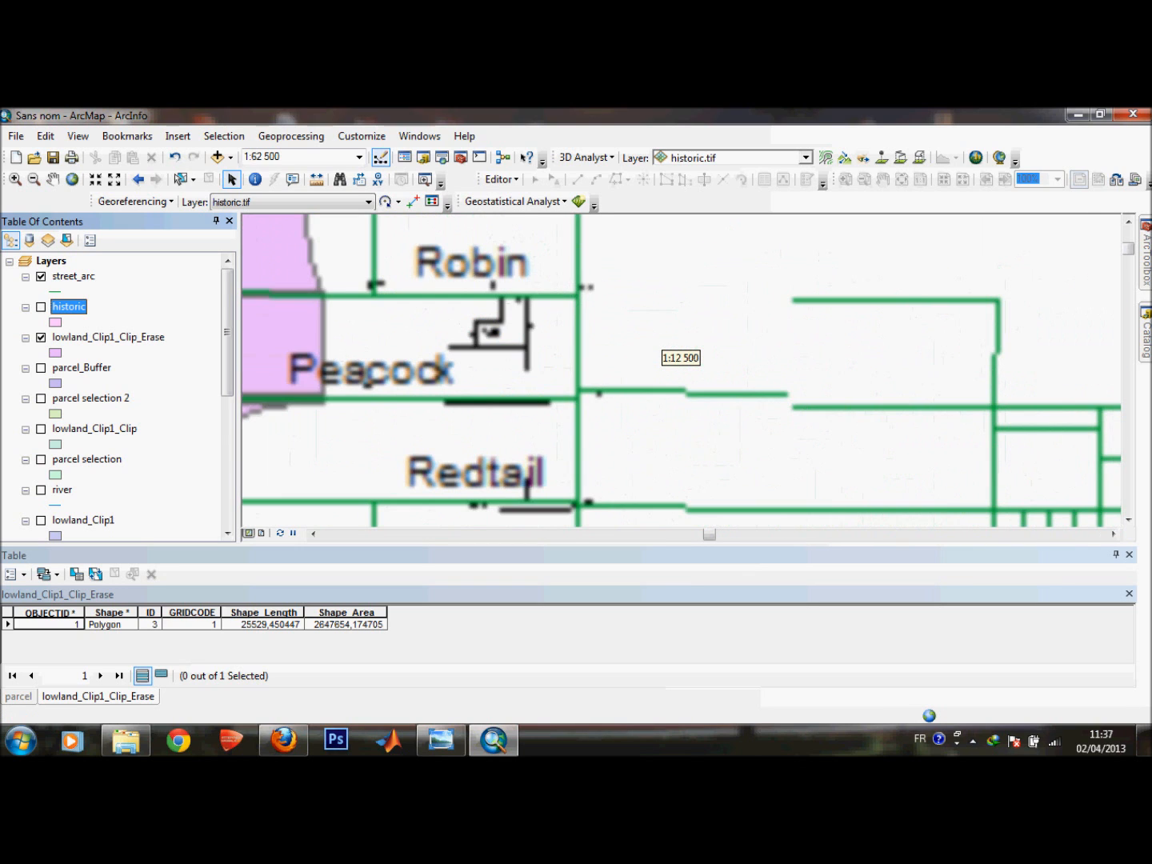
# Delete the historic feature class from the City geodatabase.
pyautogui.click(1146, 334)
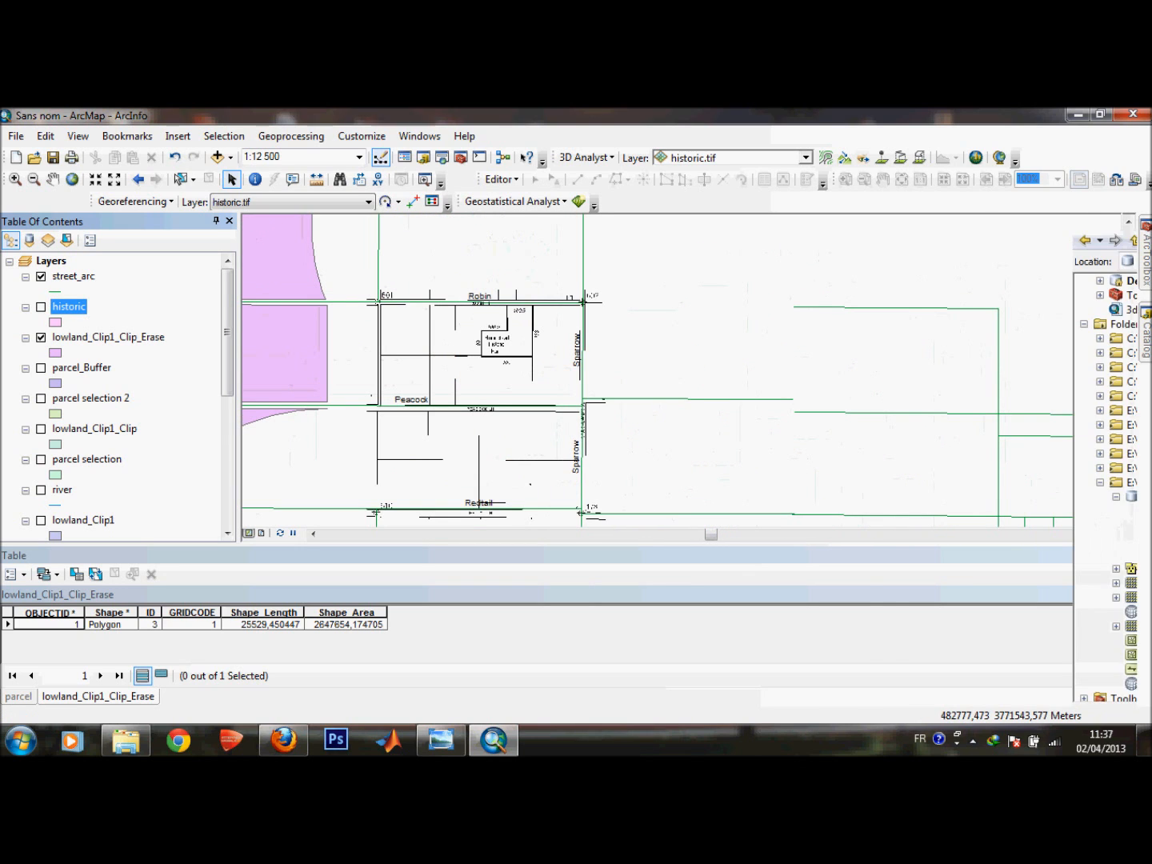
pyautogui.click(904, 525)
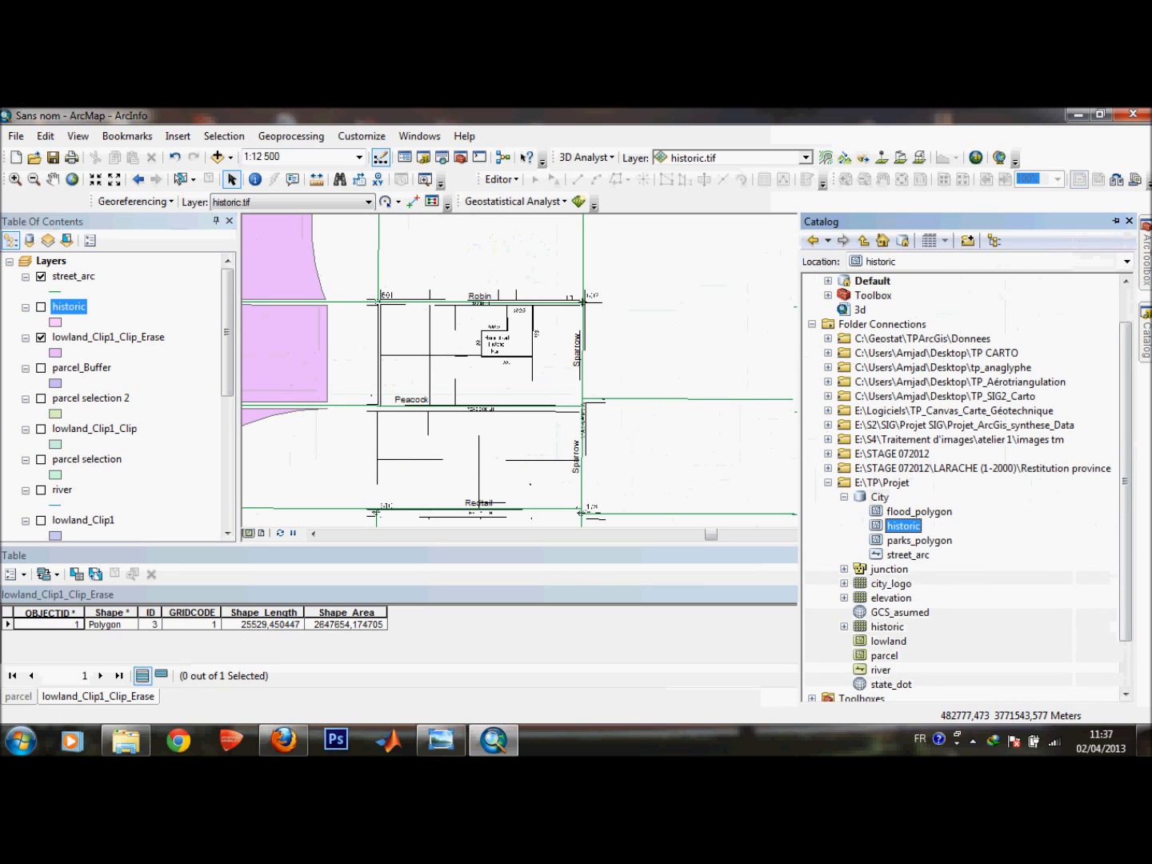
pyautogui.press('Delete')
pyautogui.press('Return')
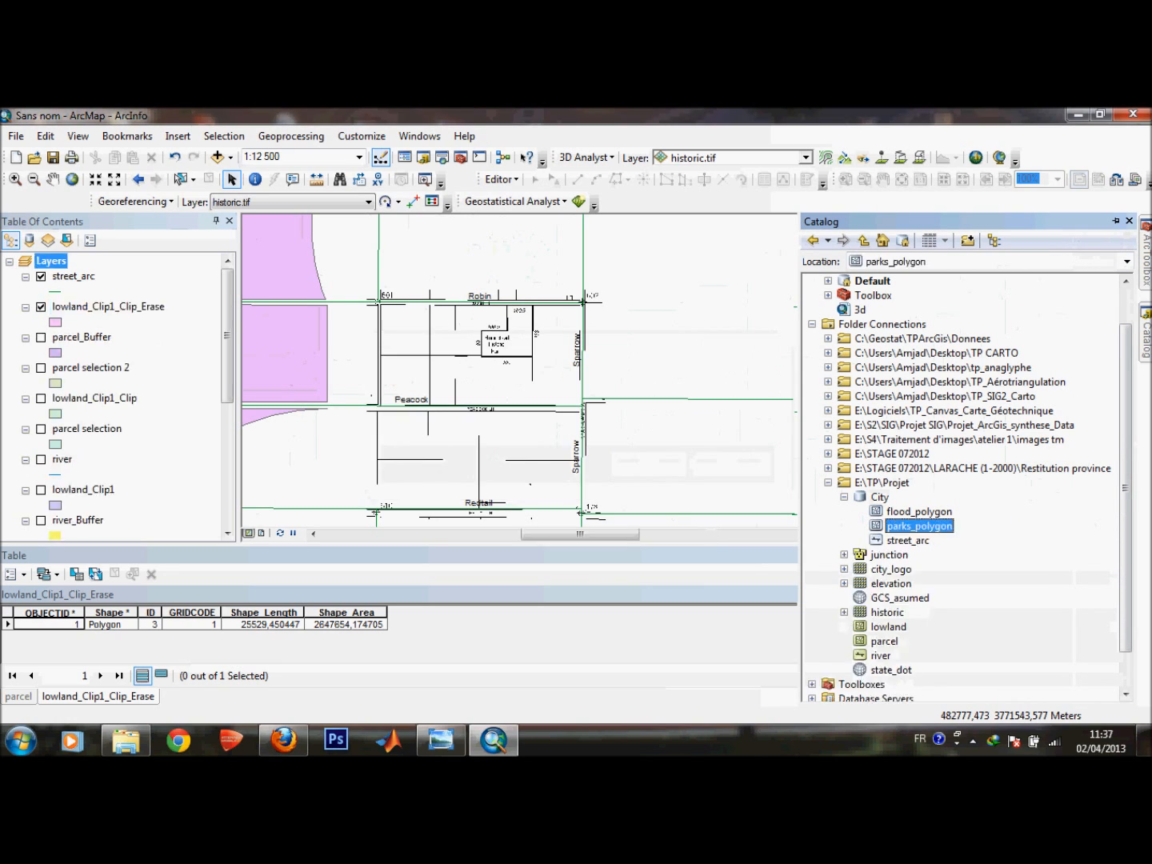
pyautogui.rightClick(880, 497)
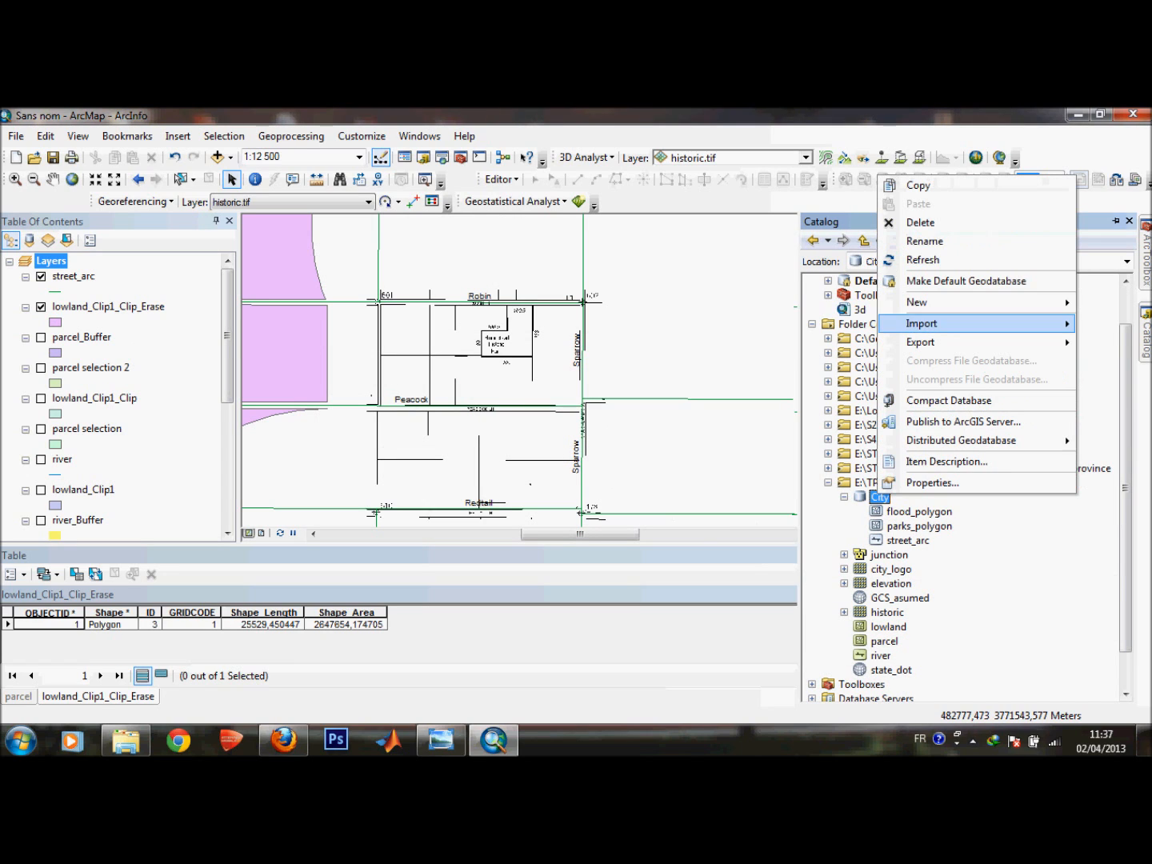
pyautogui.moveTo(917, 303)
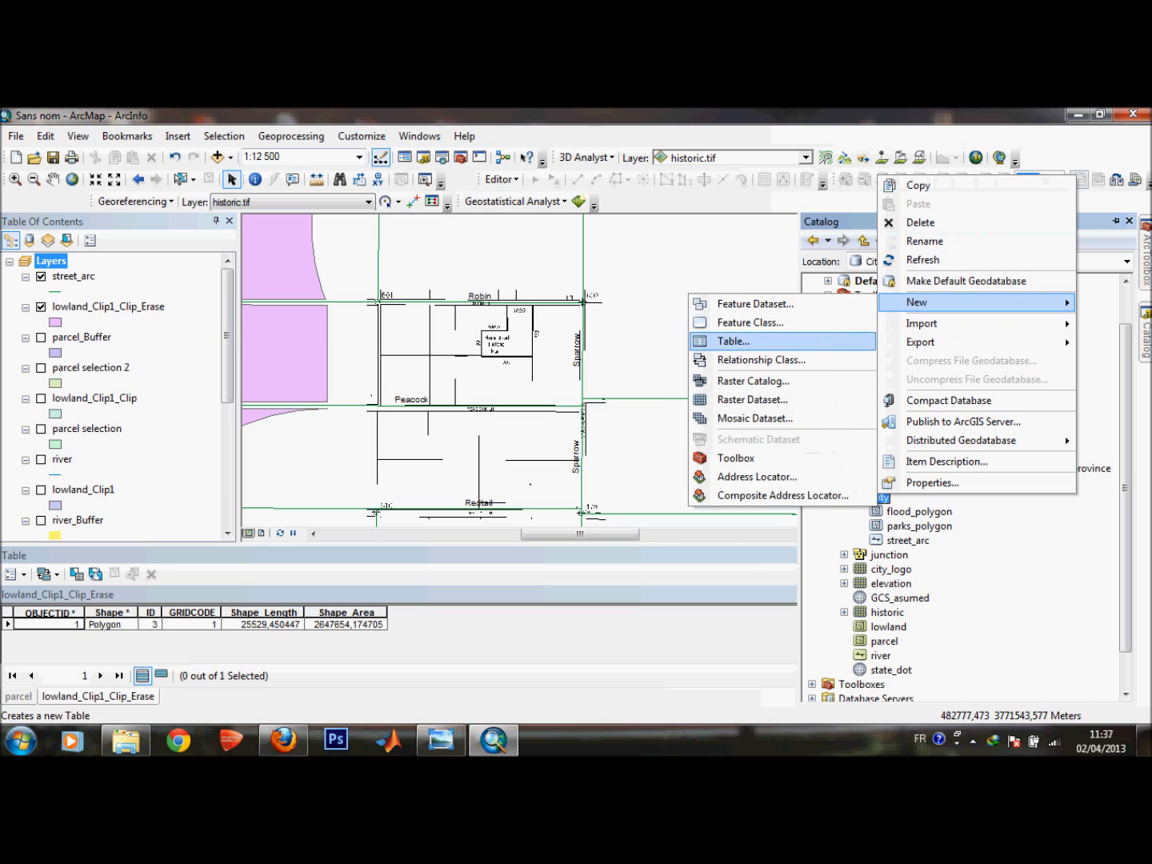
pyautogui.click(1125, 490)
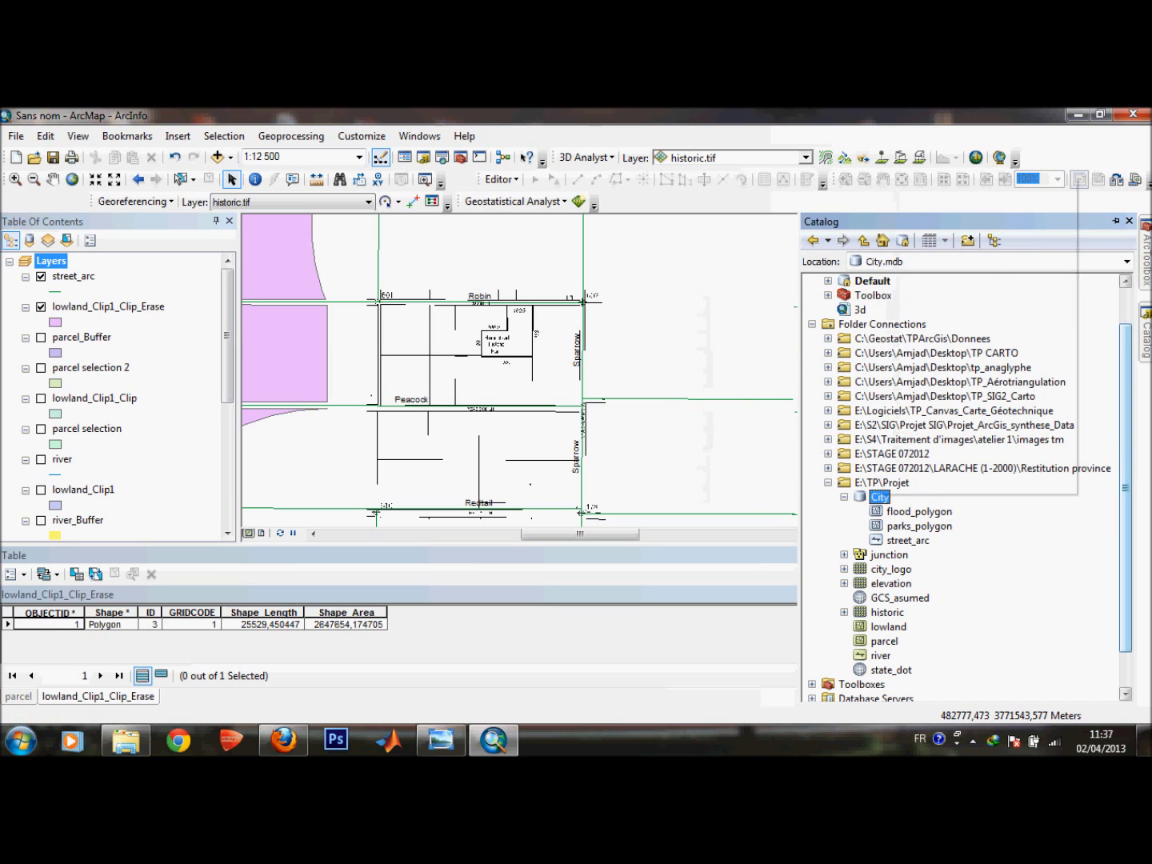
# Start a new polygon shapefile in the E:\TP\Projet folder.
pyautogui.click(881, 482)
pyautogui.rightClick(879, 481)
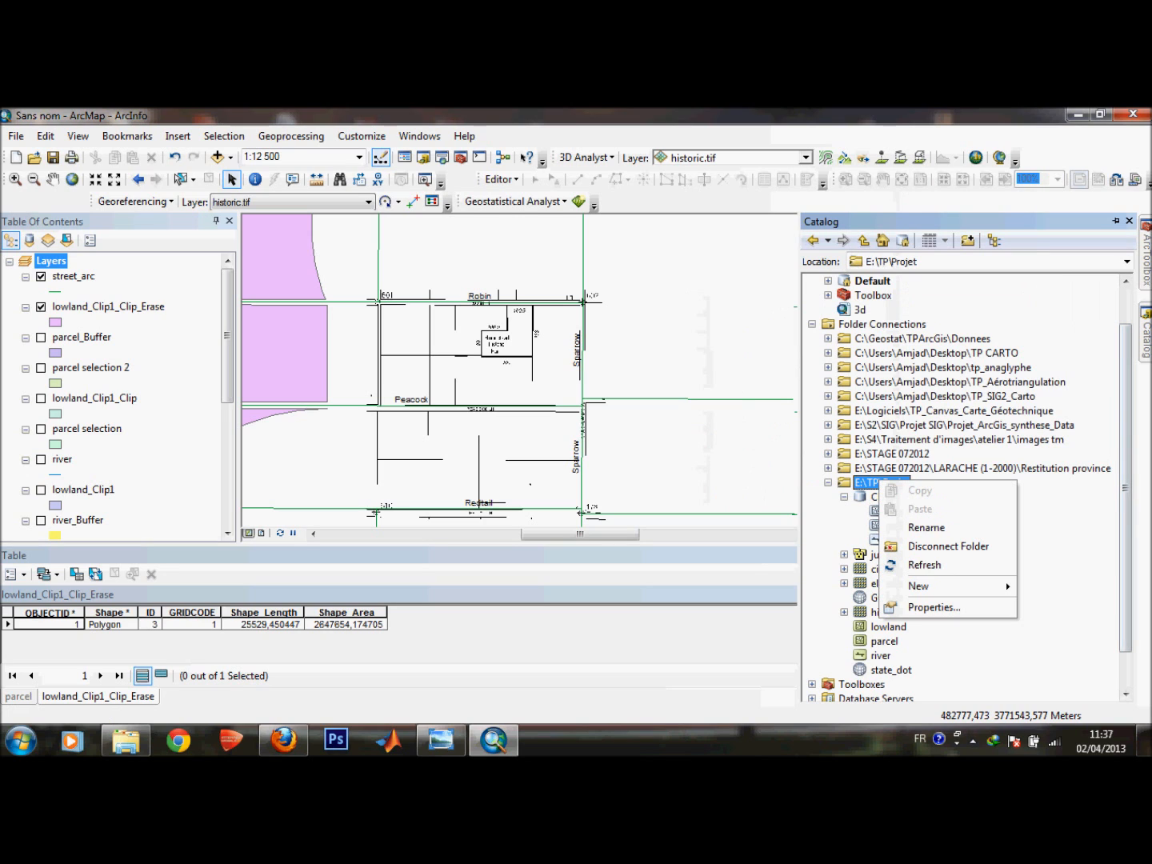
pyautogui.moveTo(920, 586)
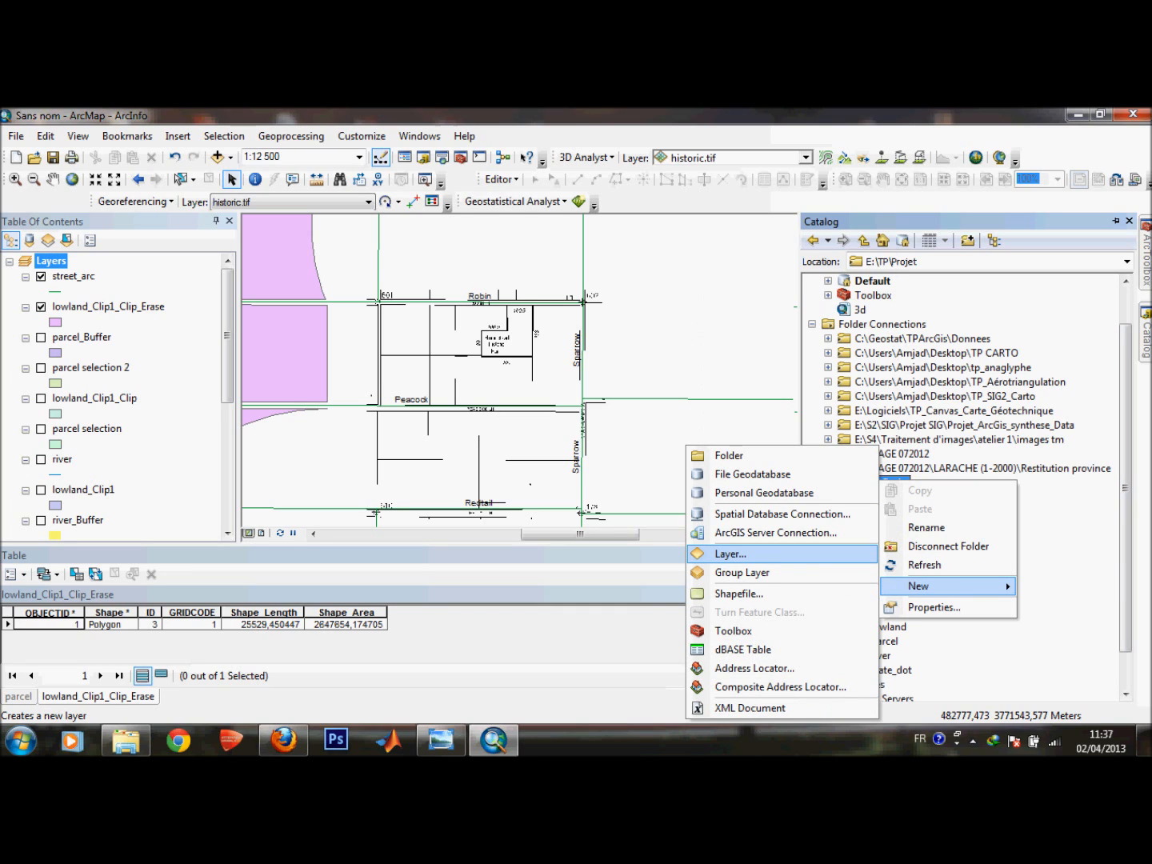
pyautogui.click(739, 593)
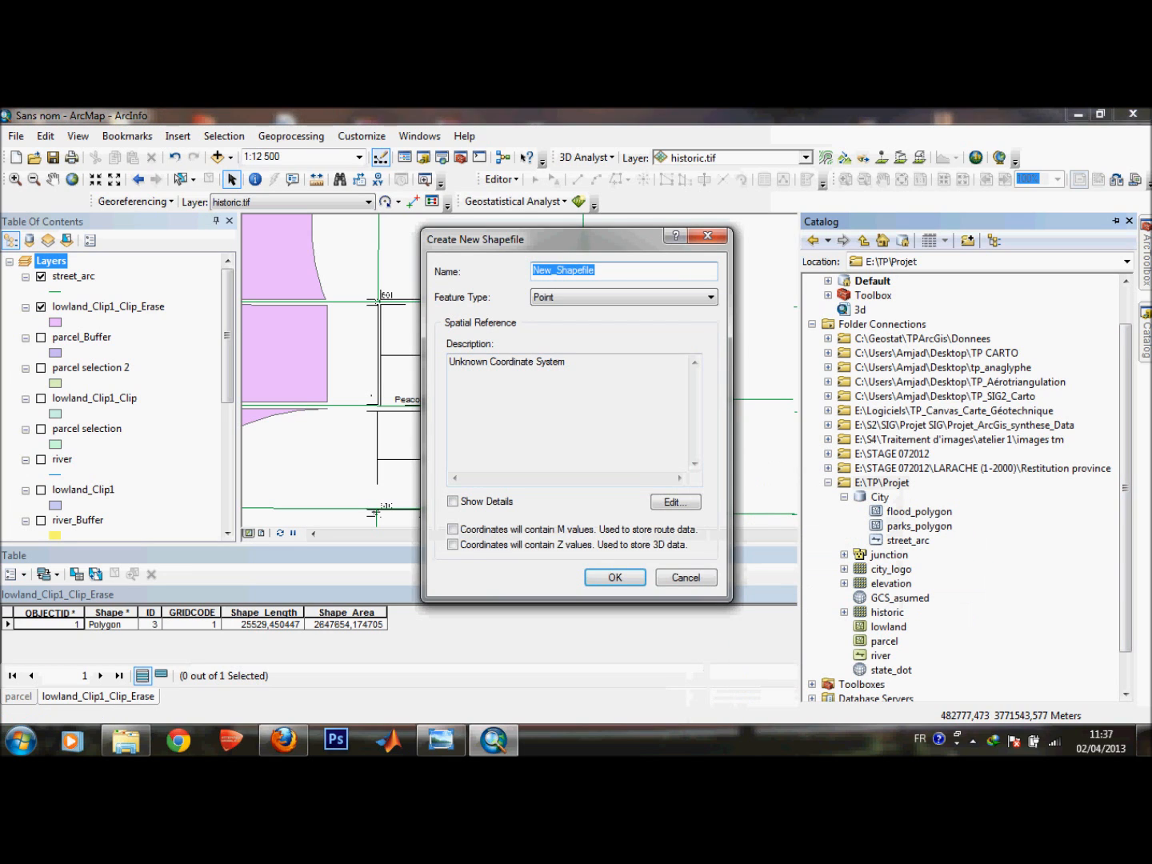
pyautogui.click(674, 297)
pyautogui.click(623, 334)
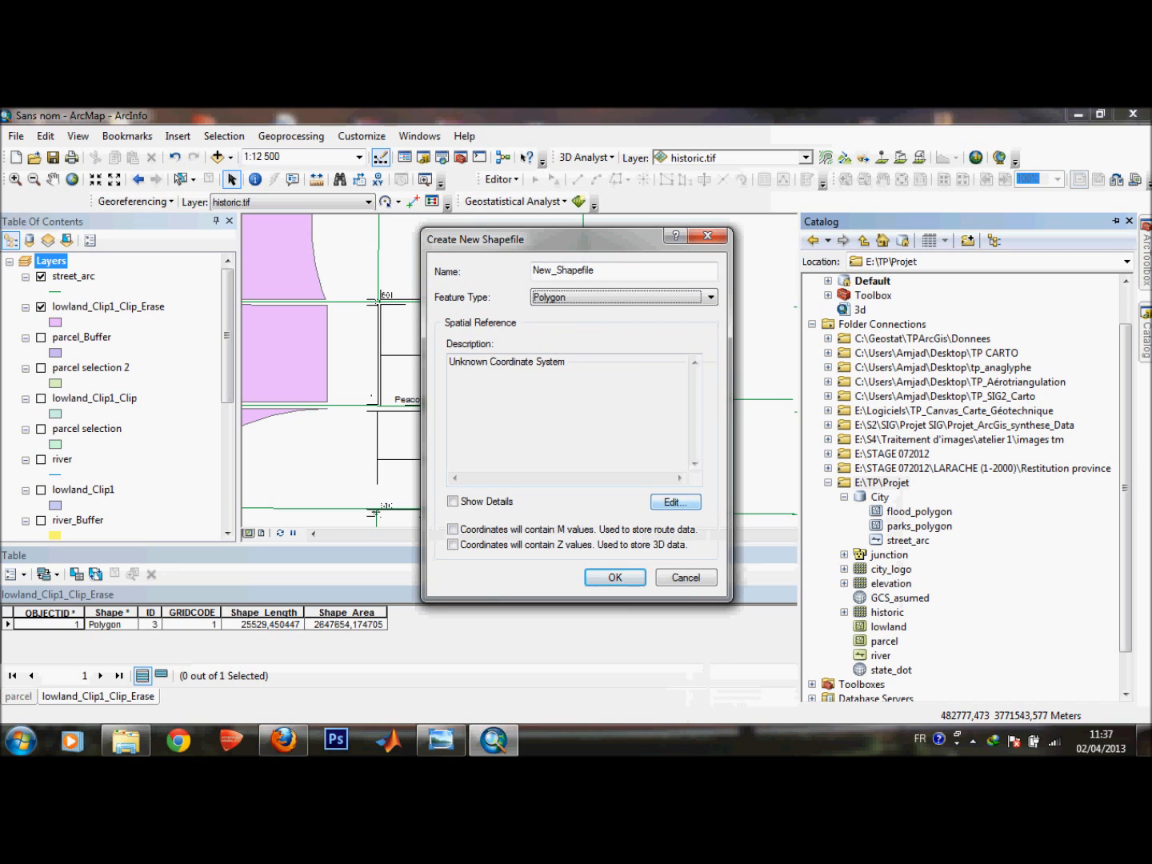
# Assign the NAD 1983 UTM Zone 11N coordinate system to the new polygon shapefile and create it.
pyautogui.click(675, 502)
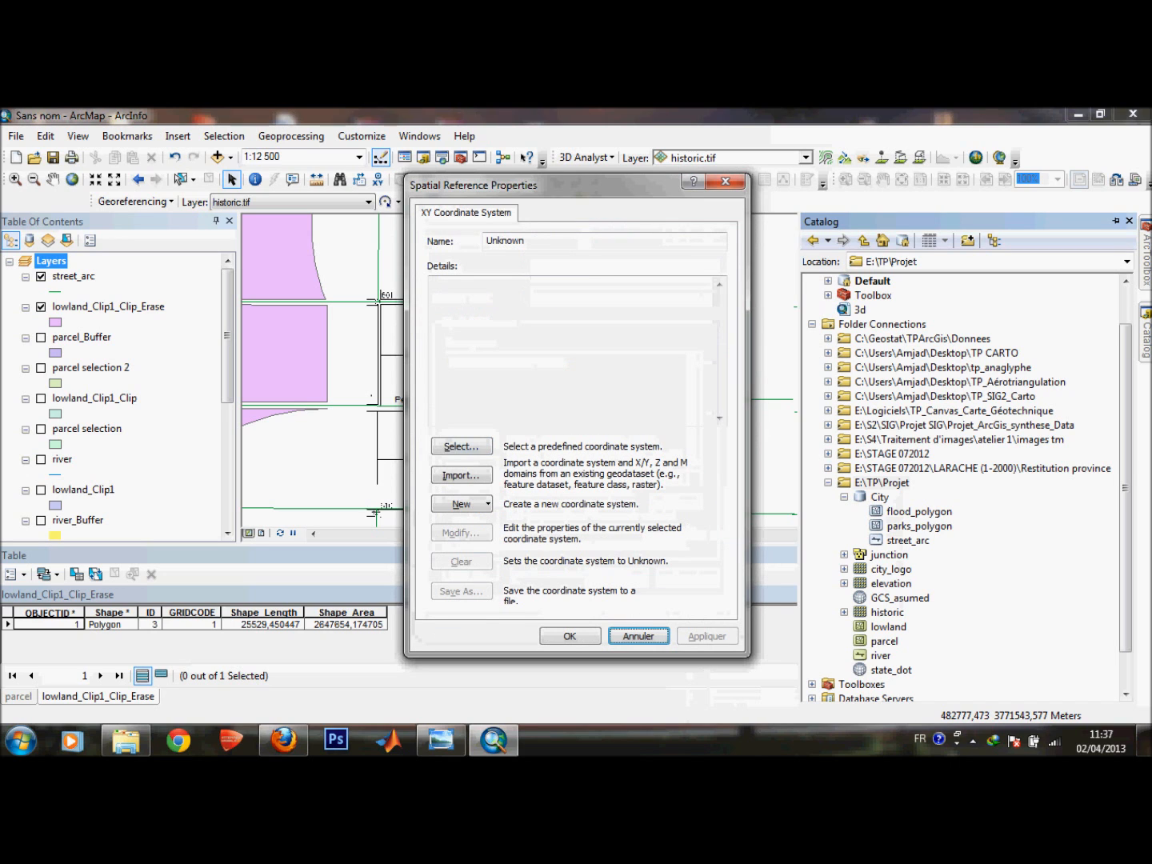
pyautogui.click(462, 446)
pyautogui.click(458, 349)
pyautogui.doubleClick(456, 349)
pyautogui.doubleClick(400, 450)
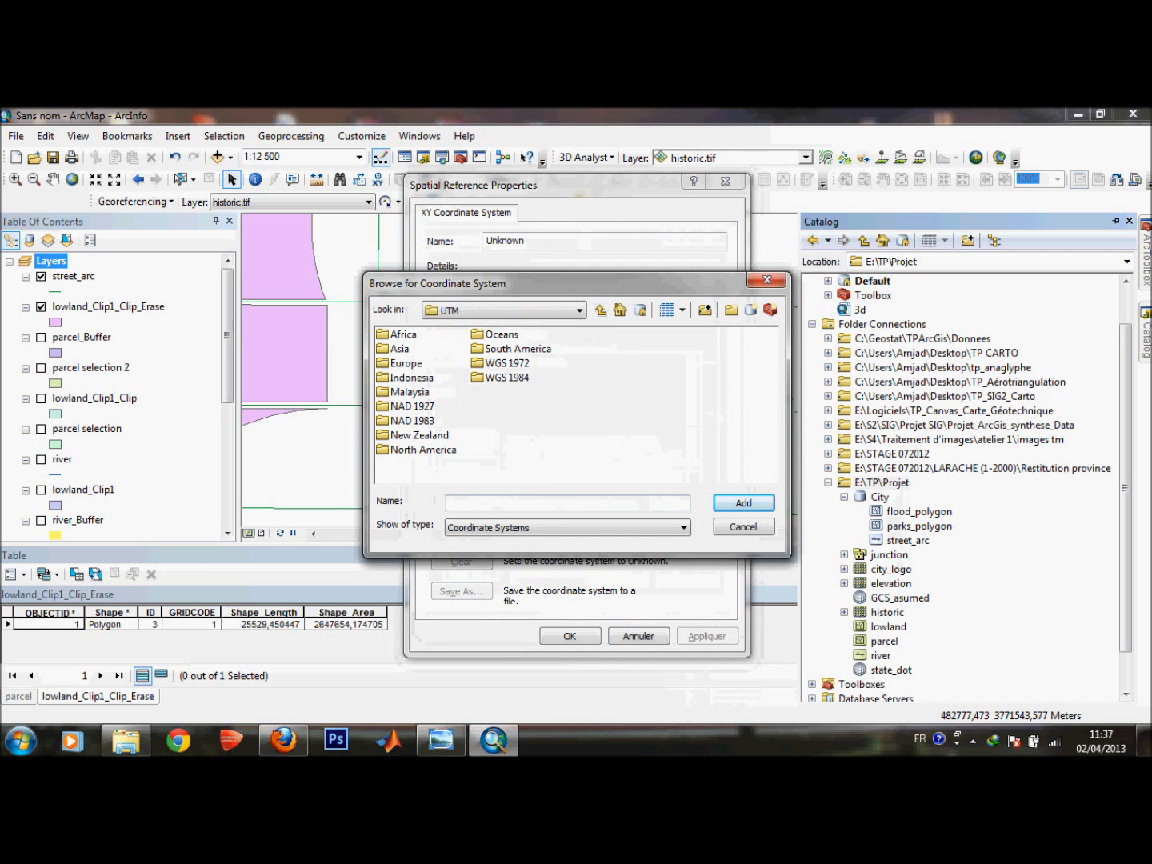
pyautogui.doubleClick(412, 422)
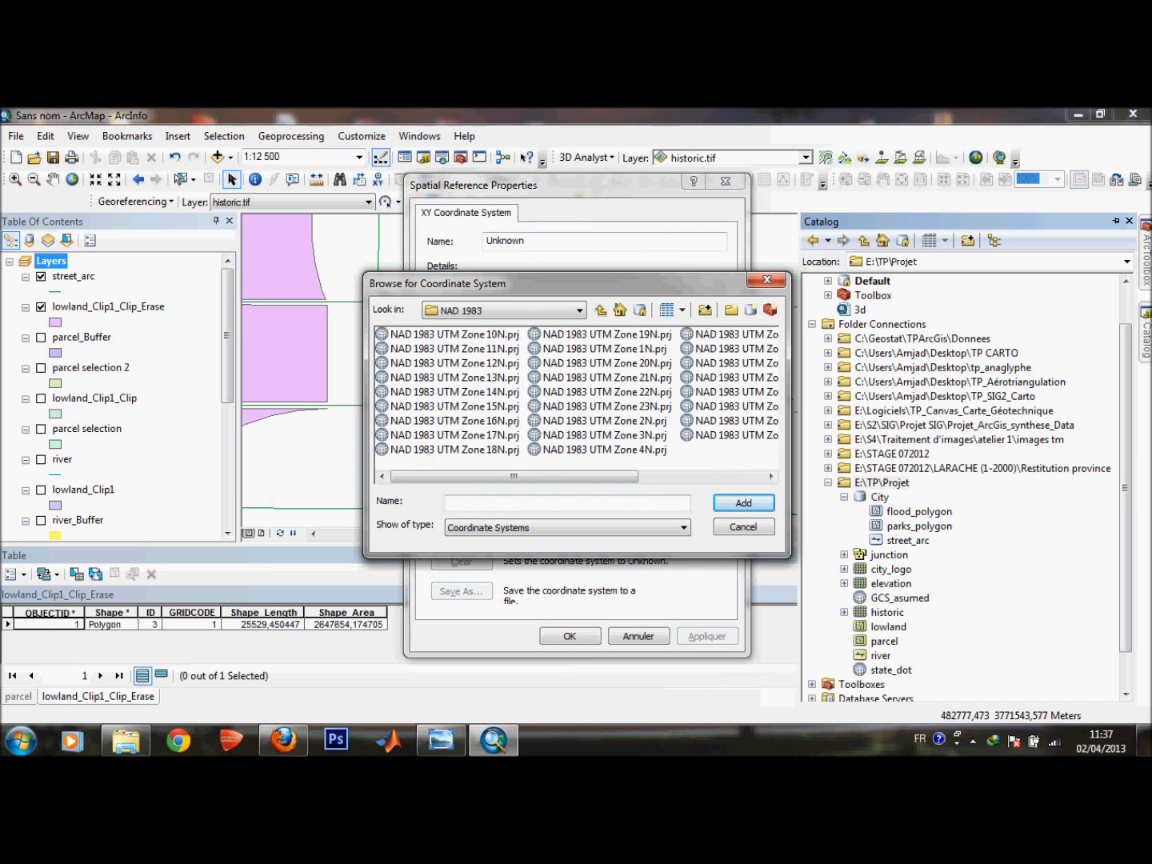
pyautogui.click(454, 349)
pyautogui.click(742, 503)
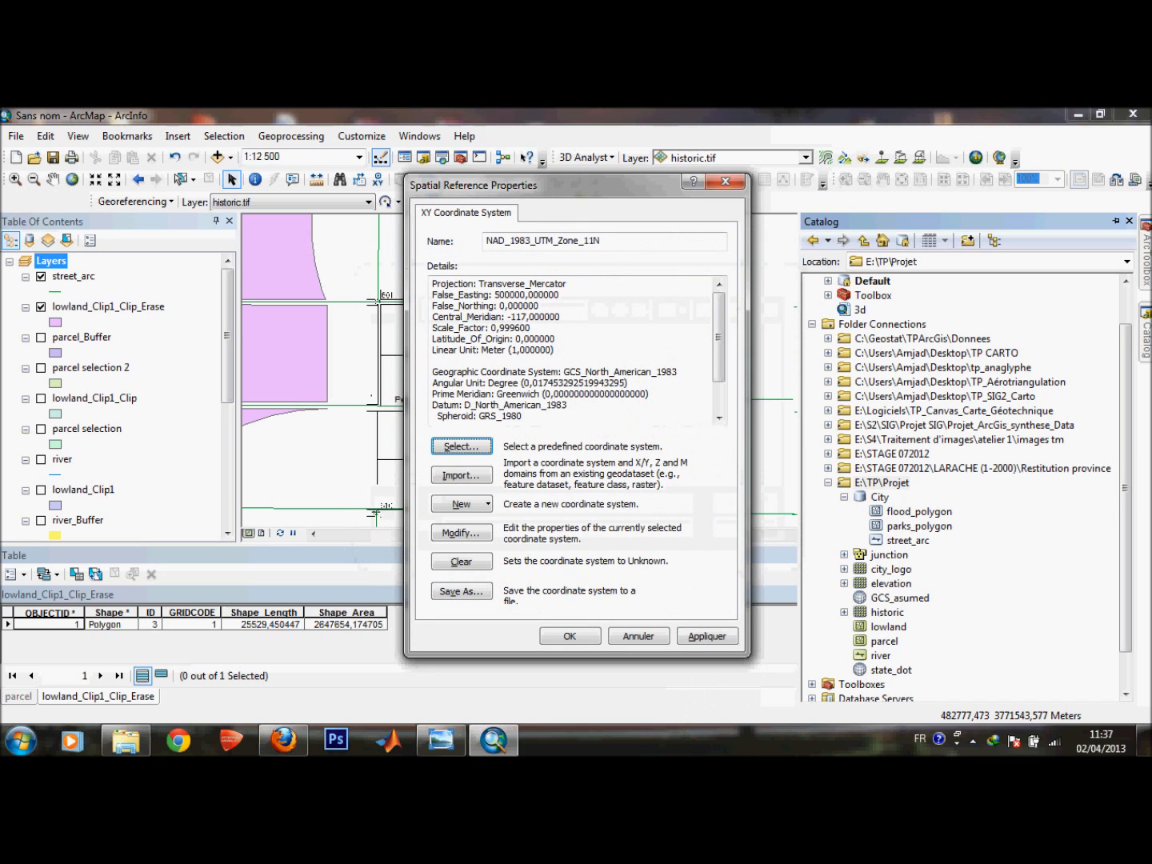
pyautogui.click(707, 636)
pyautogui.click(569, 636)
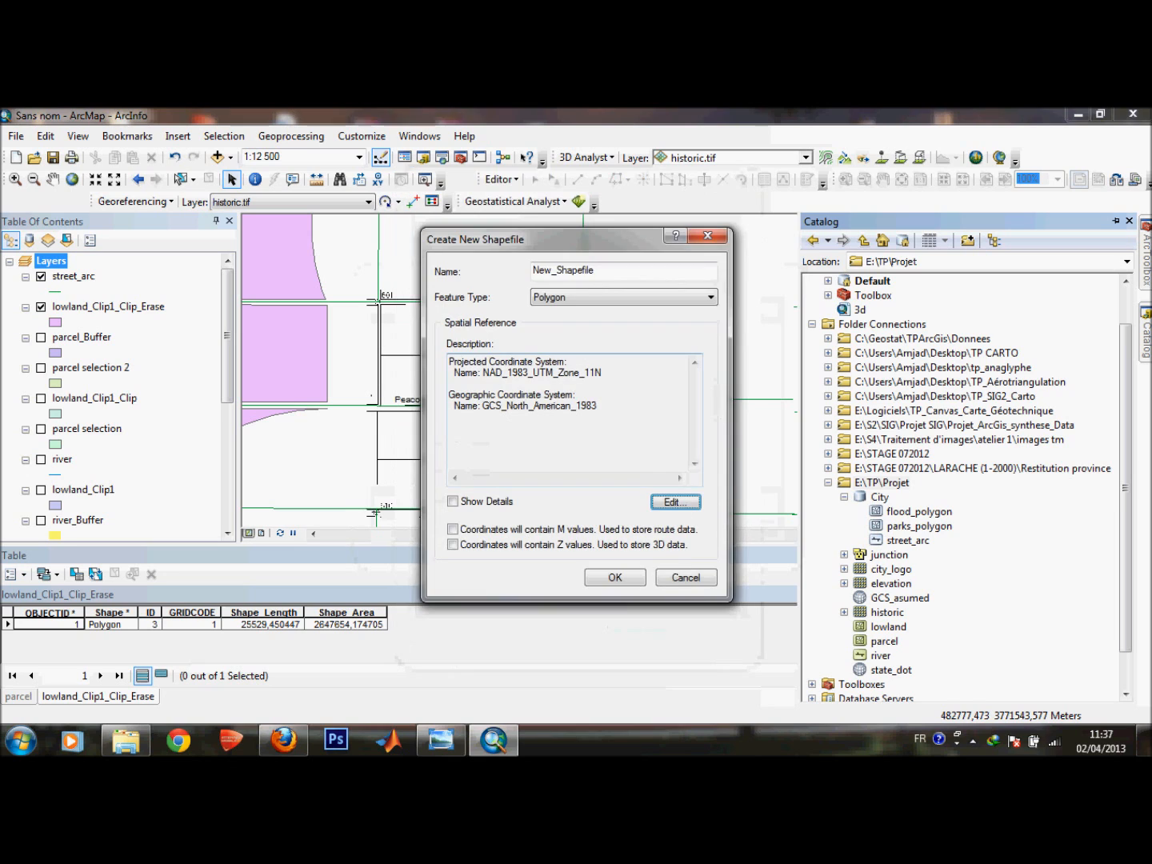
pyautogui.press('Return')
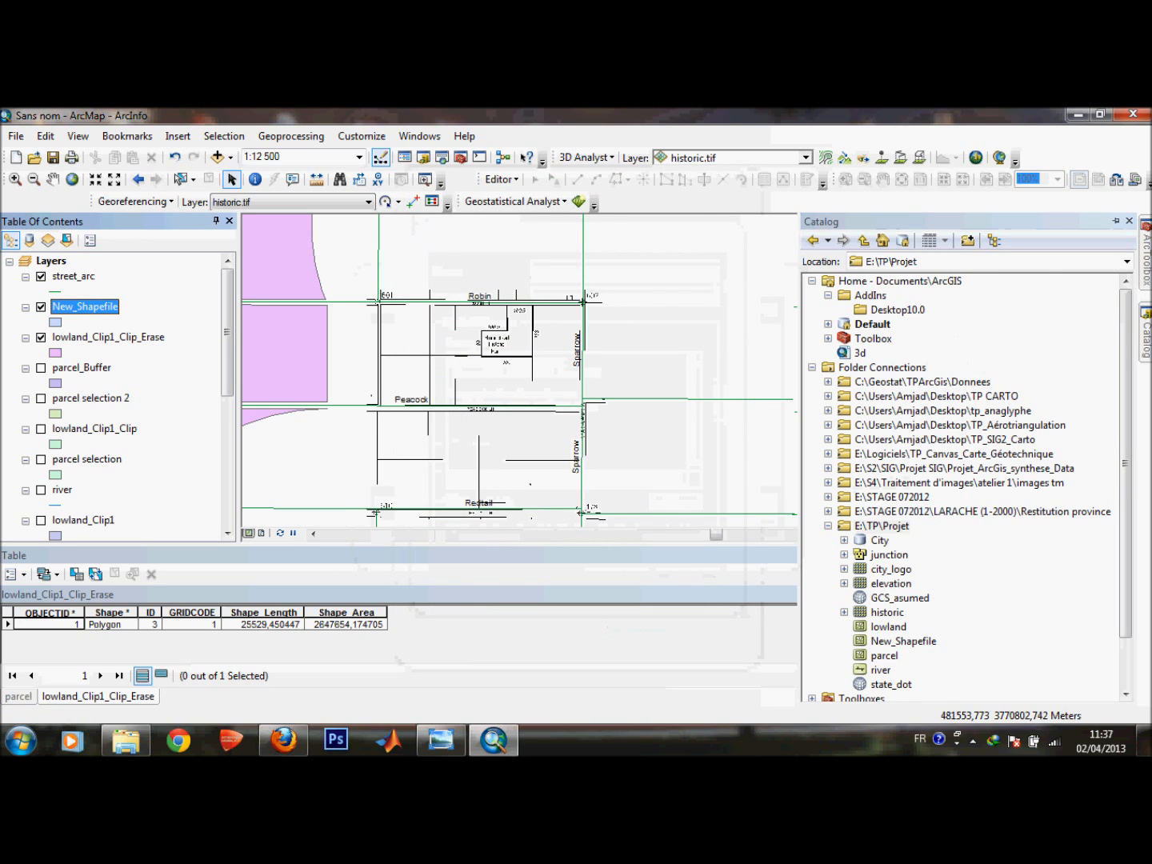
# Rename the New_Shapefile layer to historic.
pyautogui.moveTo(1125, 464); pyautogui.dragTo(1125, 514)
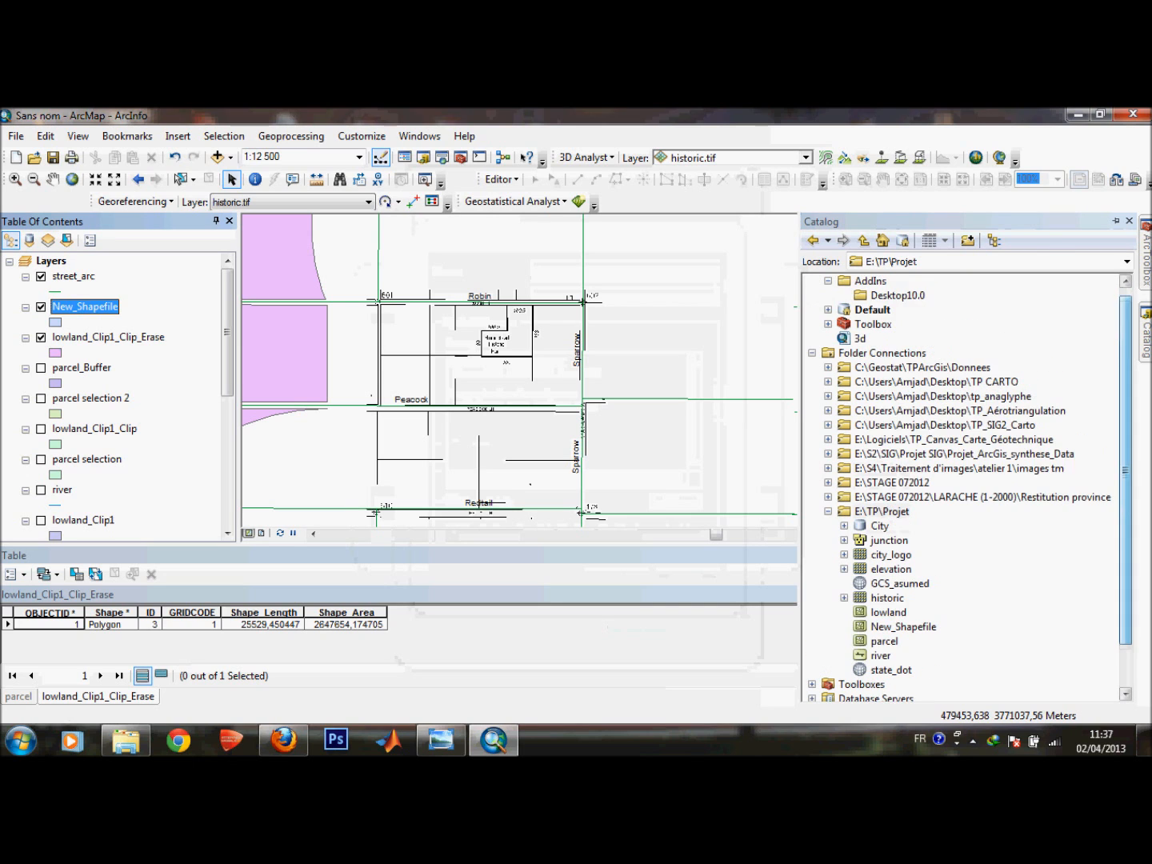
pyautogui.rightClick(97, 310)
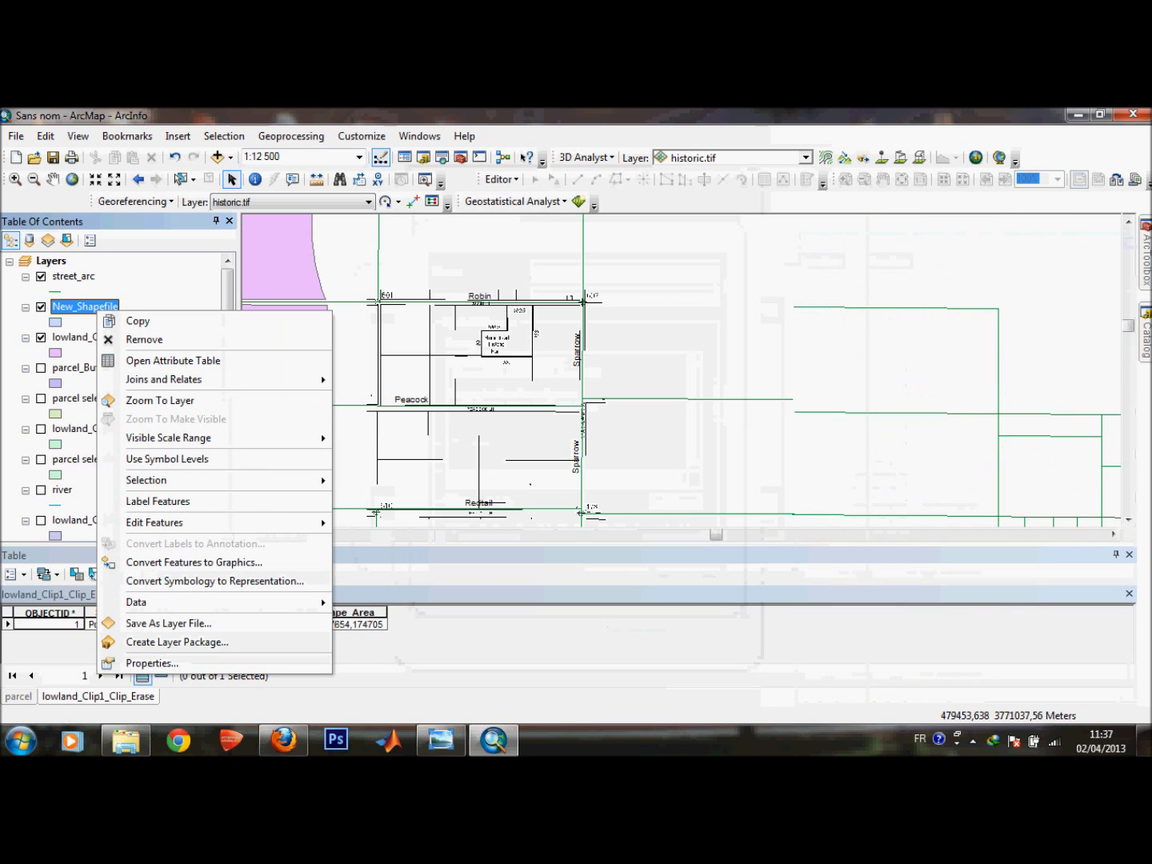
pyautogui.click(88, 306)
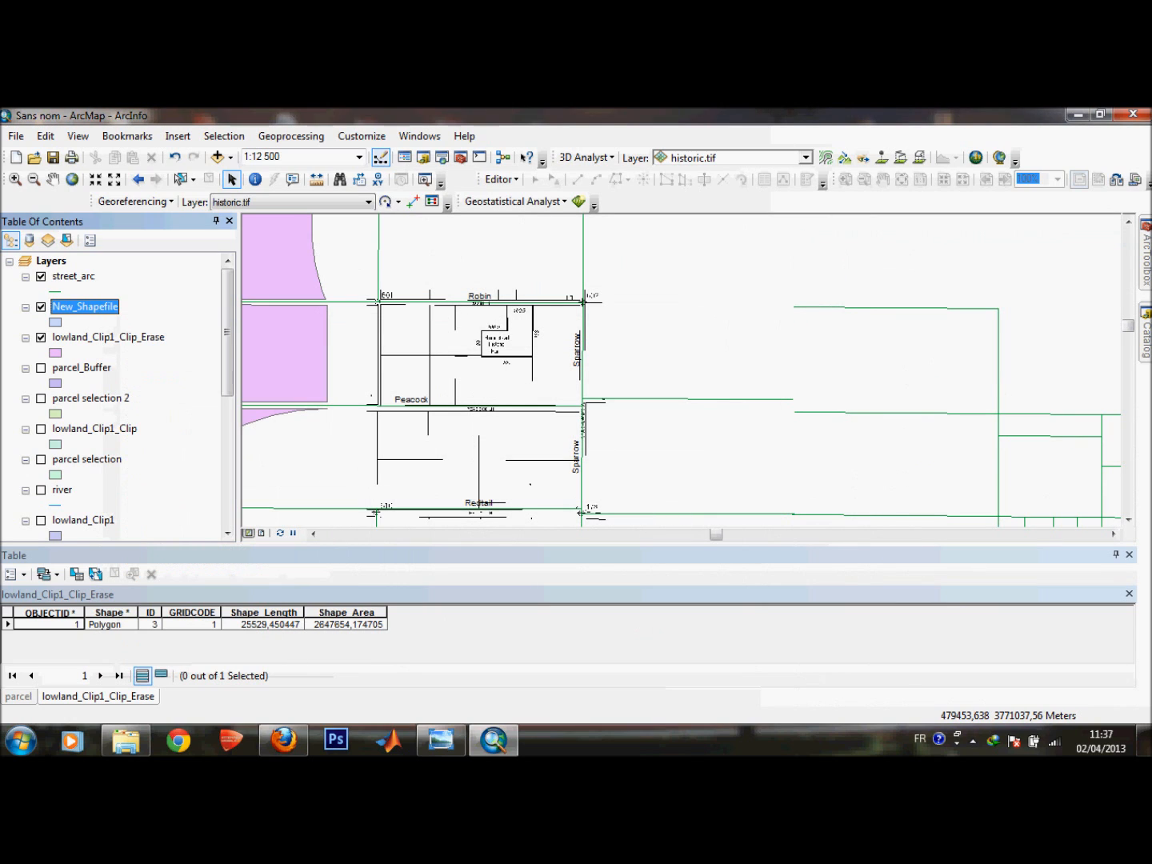
pyautogui.write('historic')
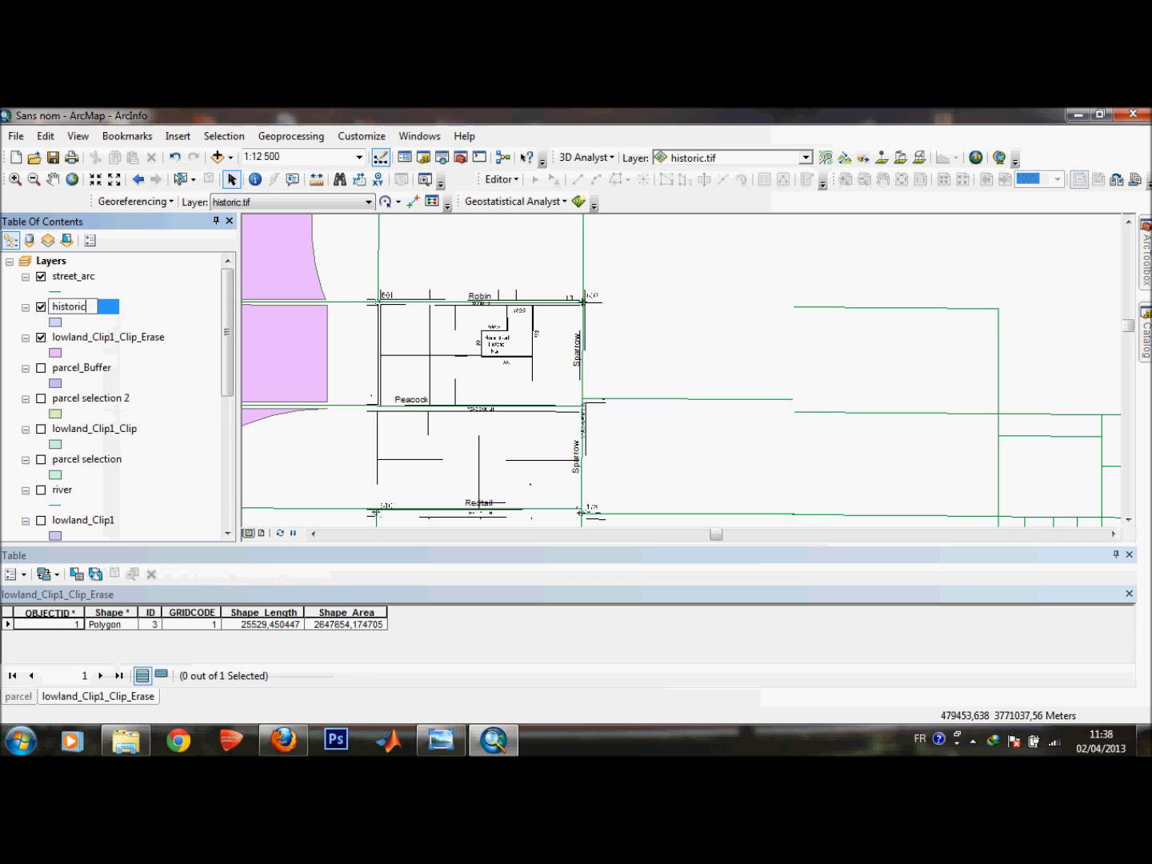
pyautogui.press('Return')
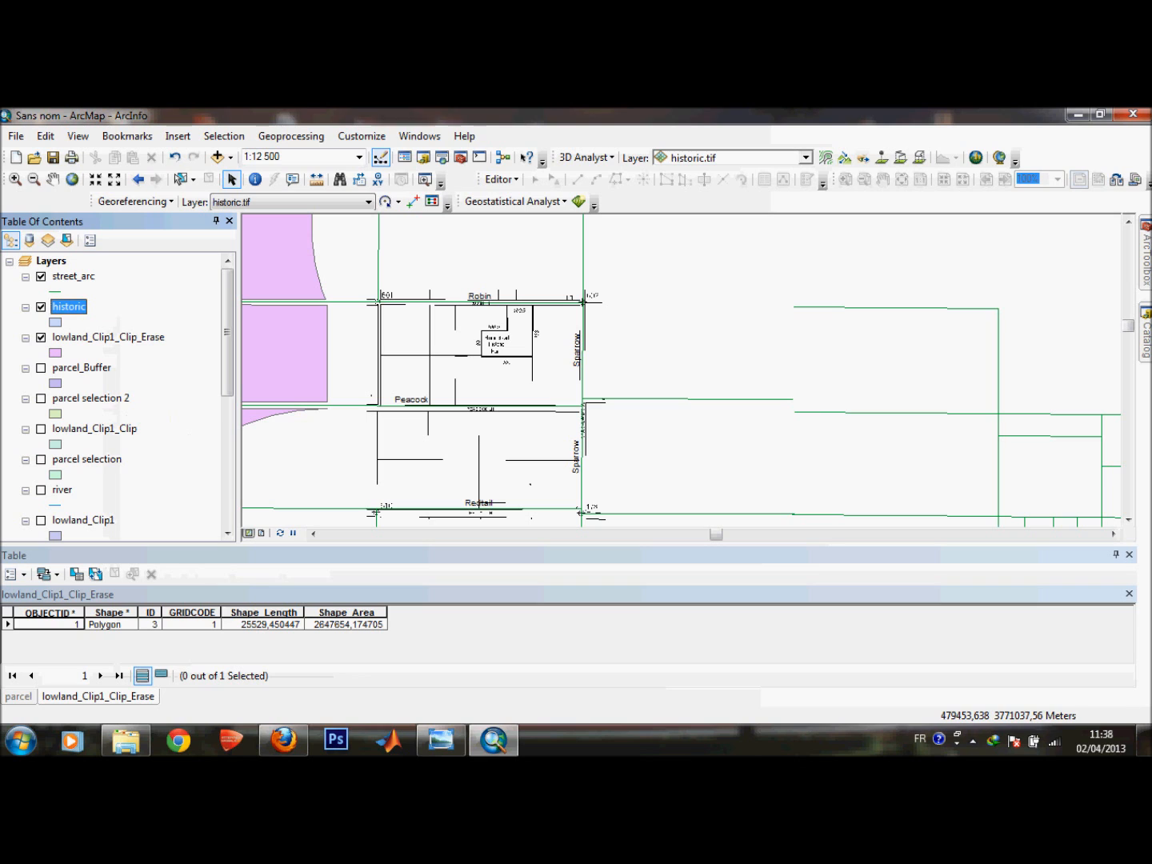
# Try to start an edit session on the historic layer, then stop editing.
pyautogui.click(502, 178)
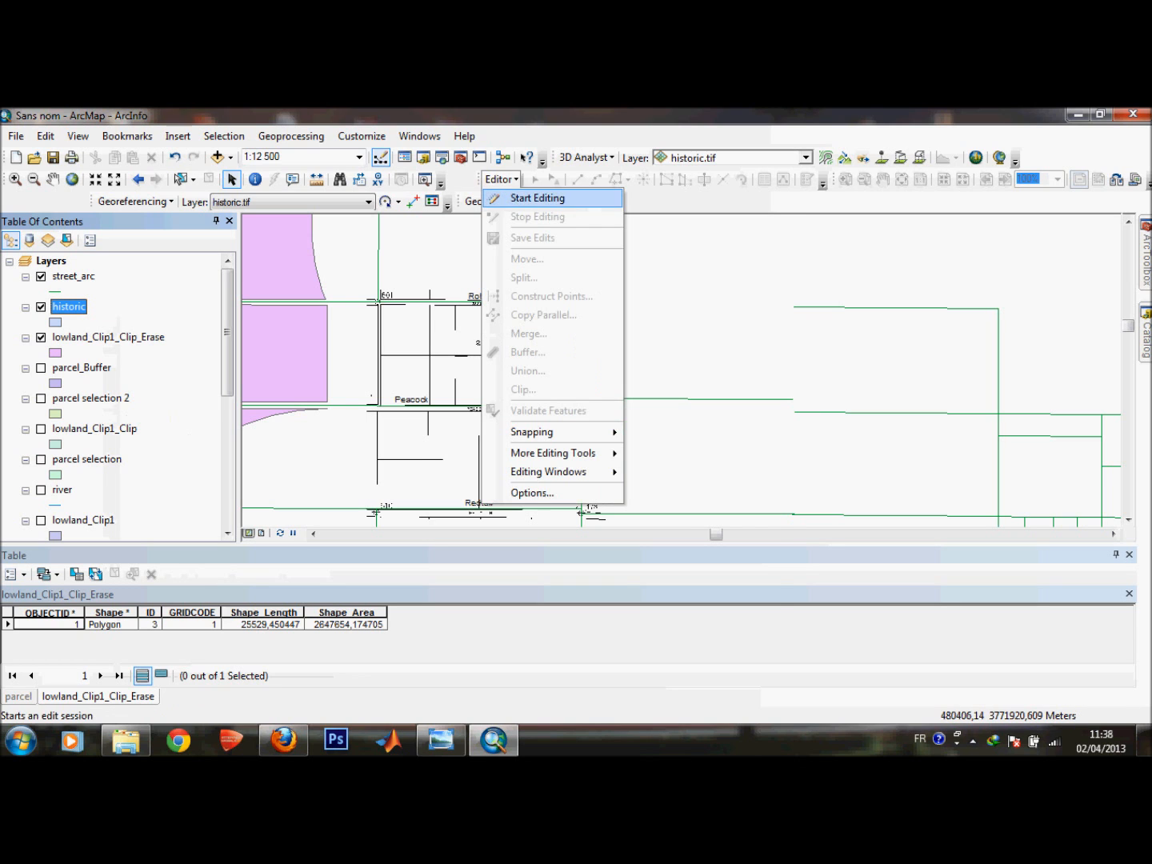
pyautogui.click(535, 195)
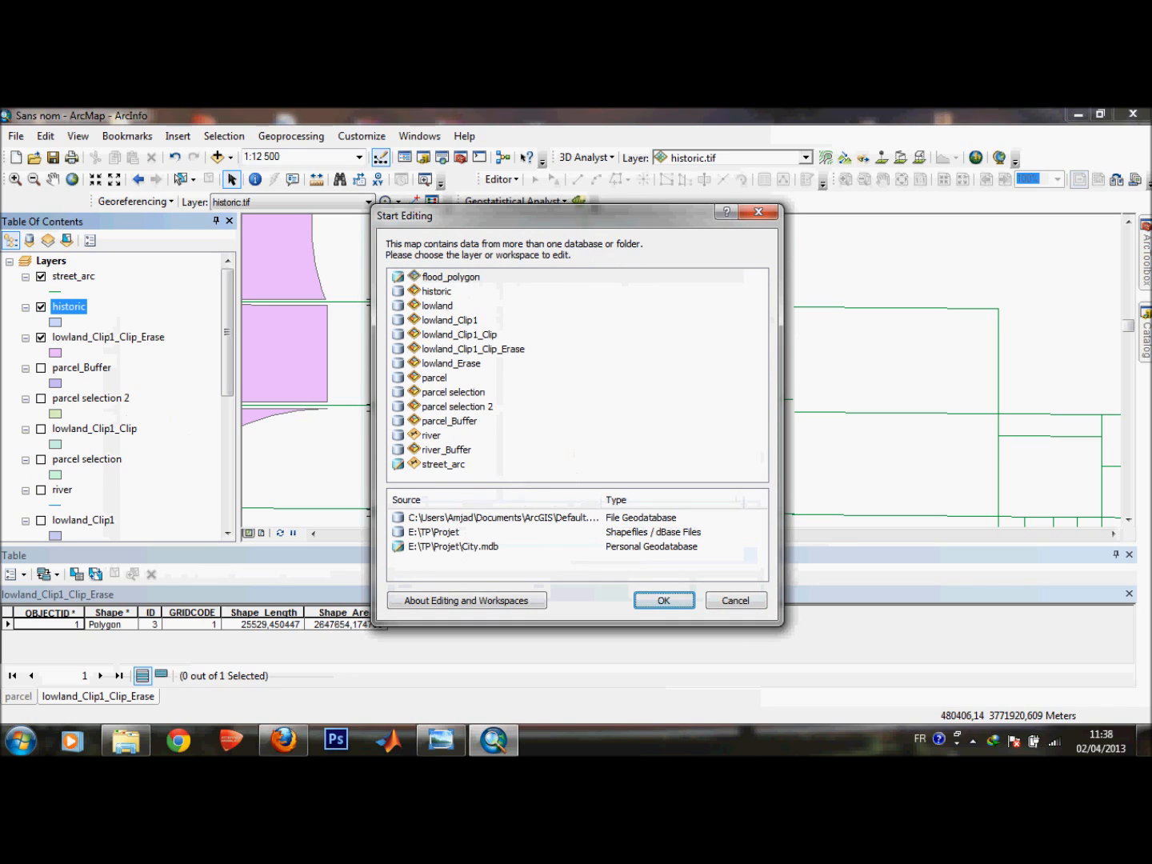
pyautogui.click(436, 291)
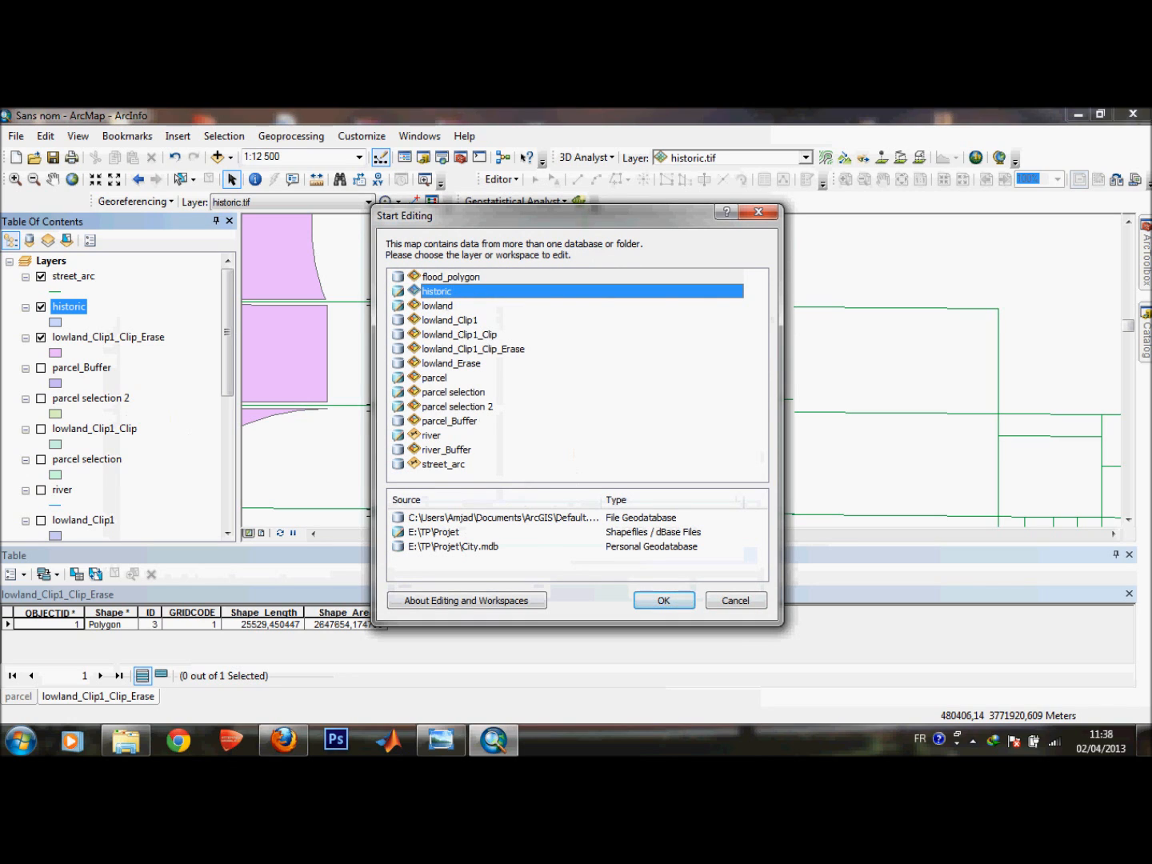
pyautogui.click(664, 601)
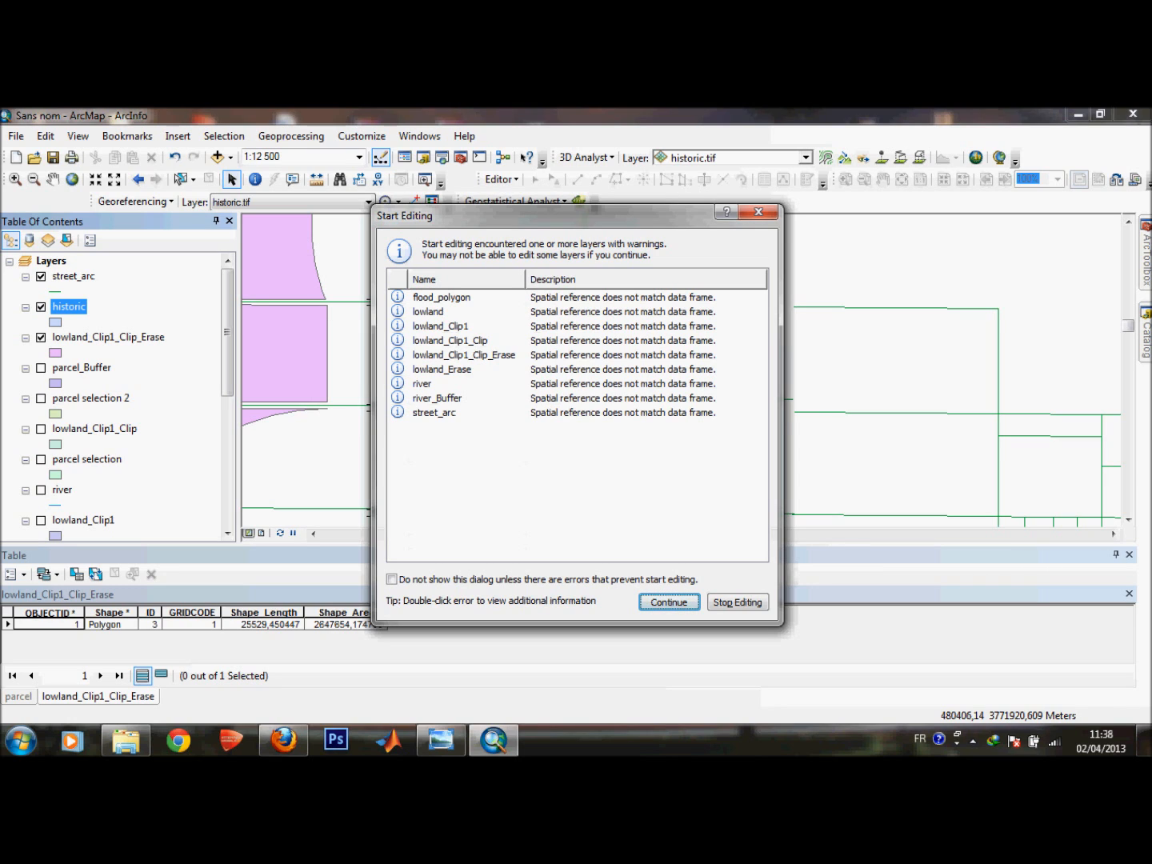
pyautogui.click(736, 602)
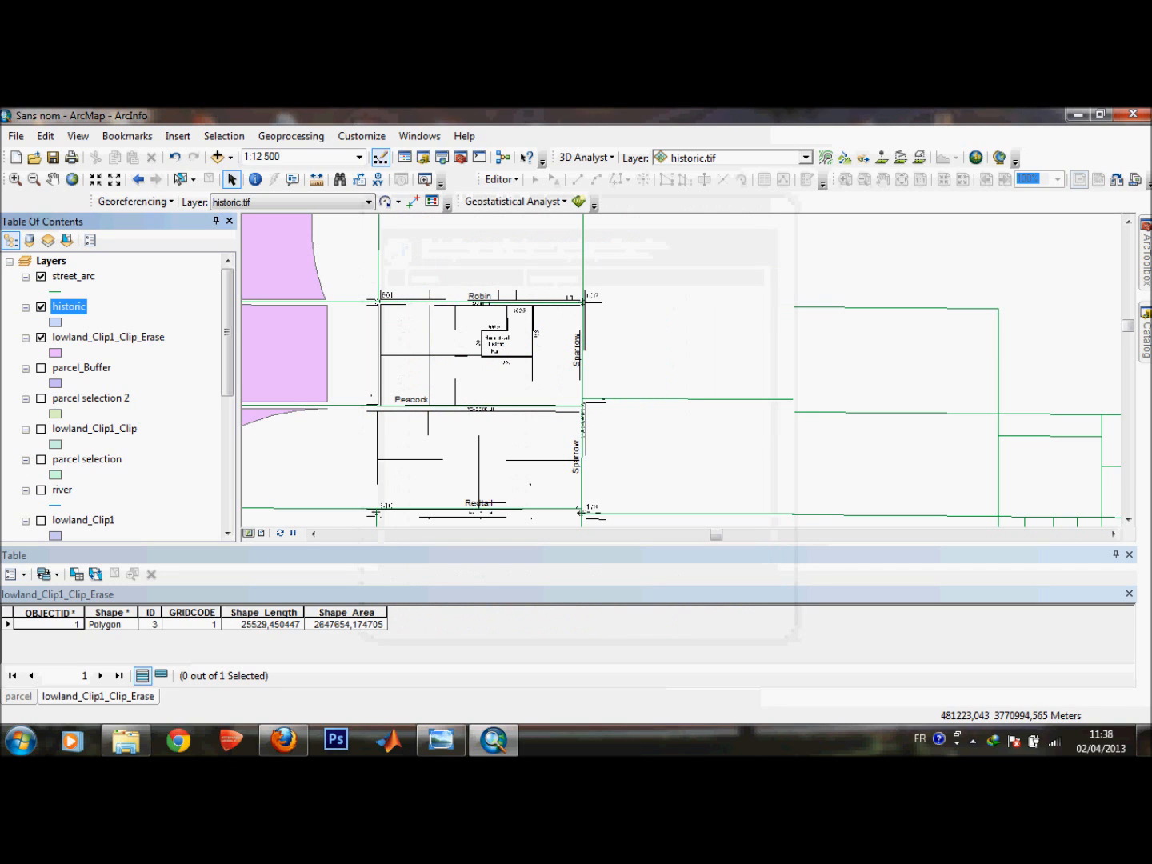
# Remove the historic layer from the map.
pyautogui.rightClick(68, 307)
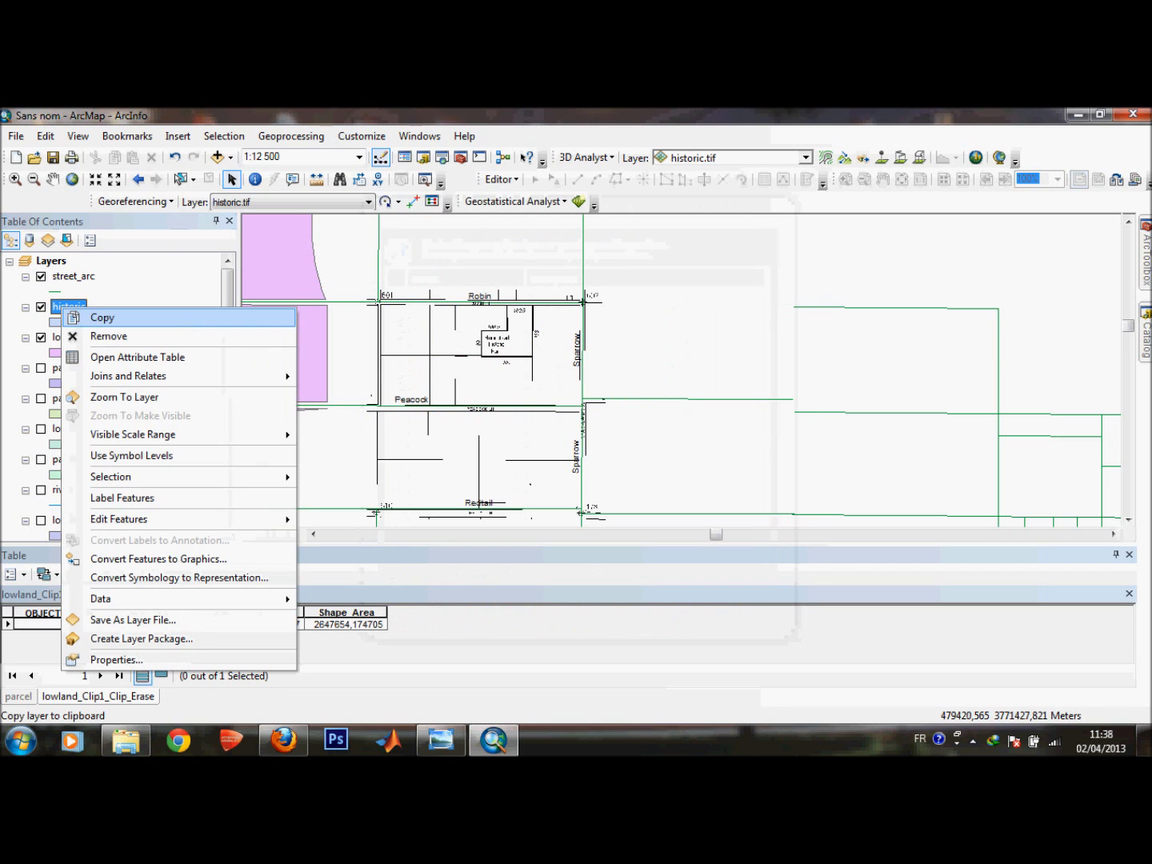
pyautogui.click(108, 335)
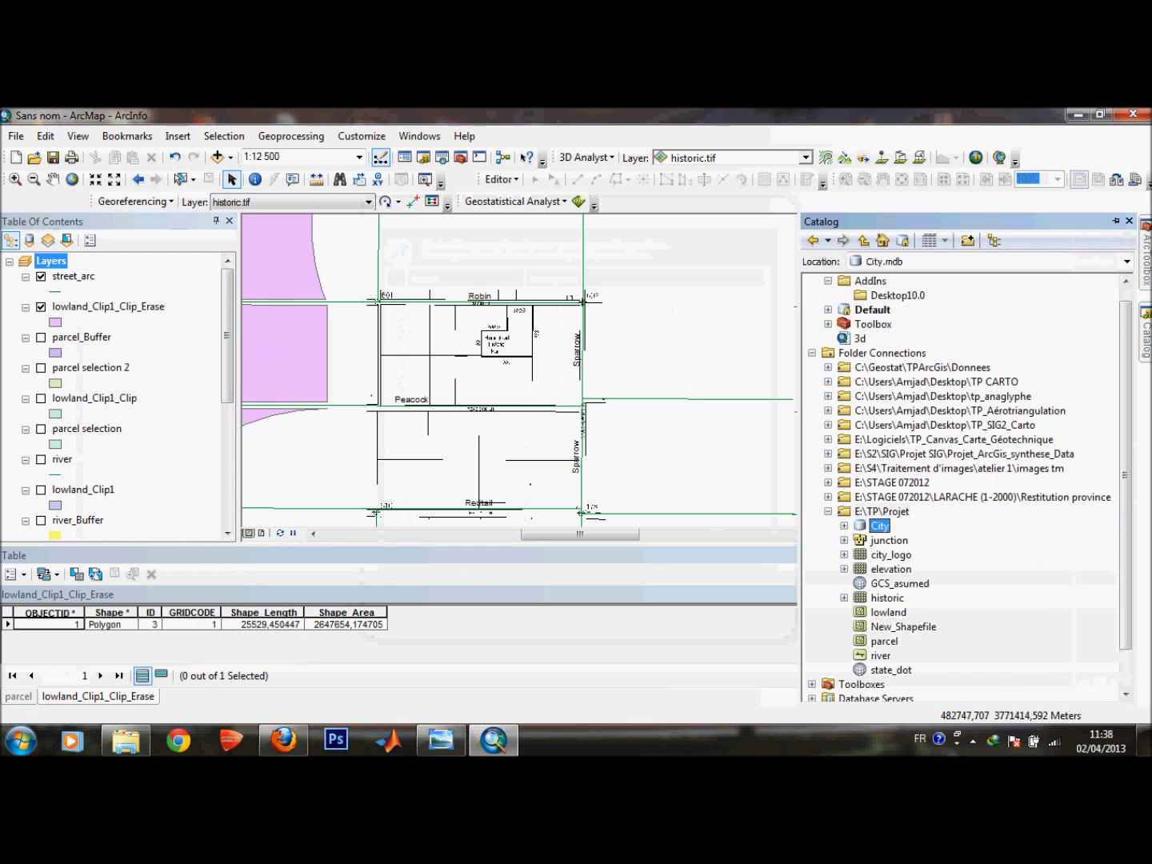
# Create a feature dataset named historic in the City geodatabase using NAD 1983 UTM Zone 11N.
pyautogui.rightClick(879, 525)
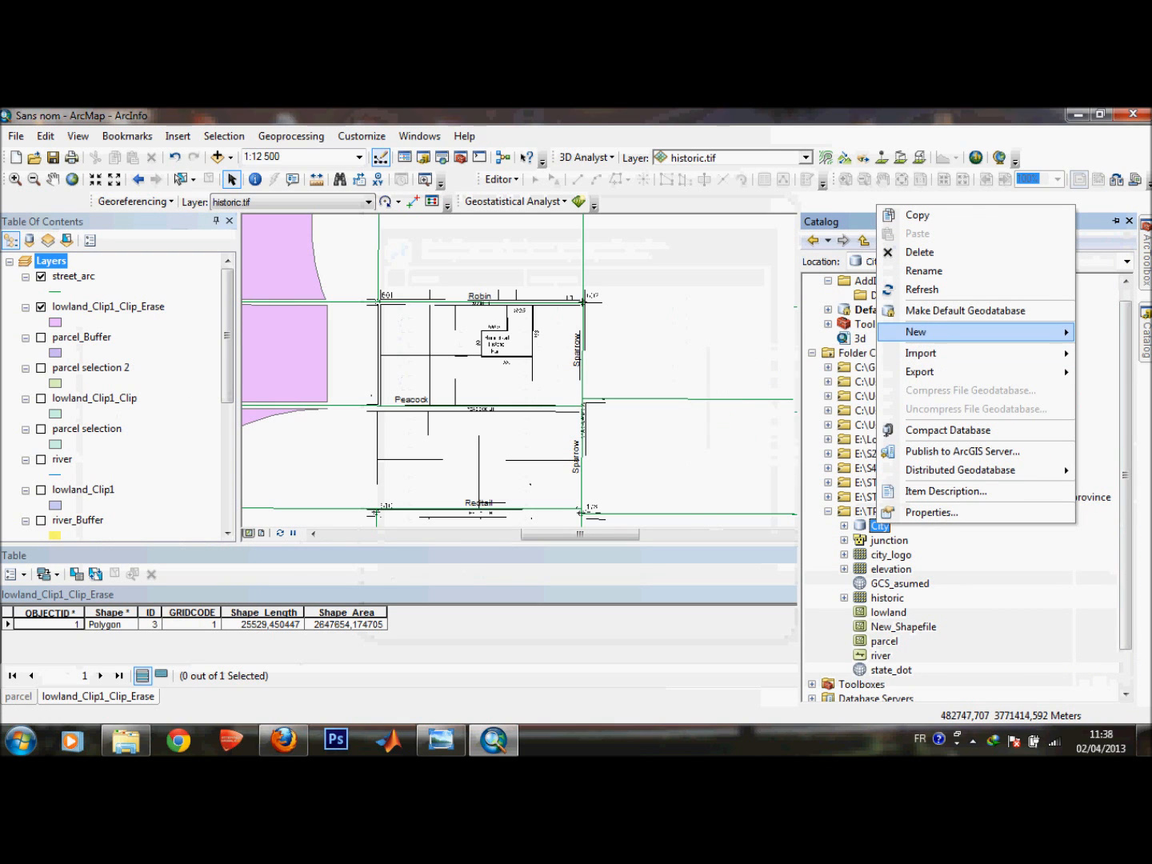
pyautogui.moveTo(918, 331)
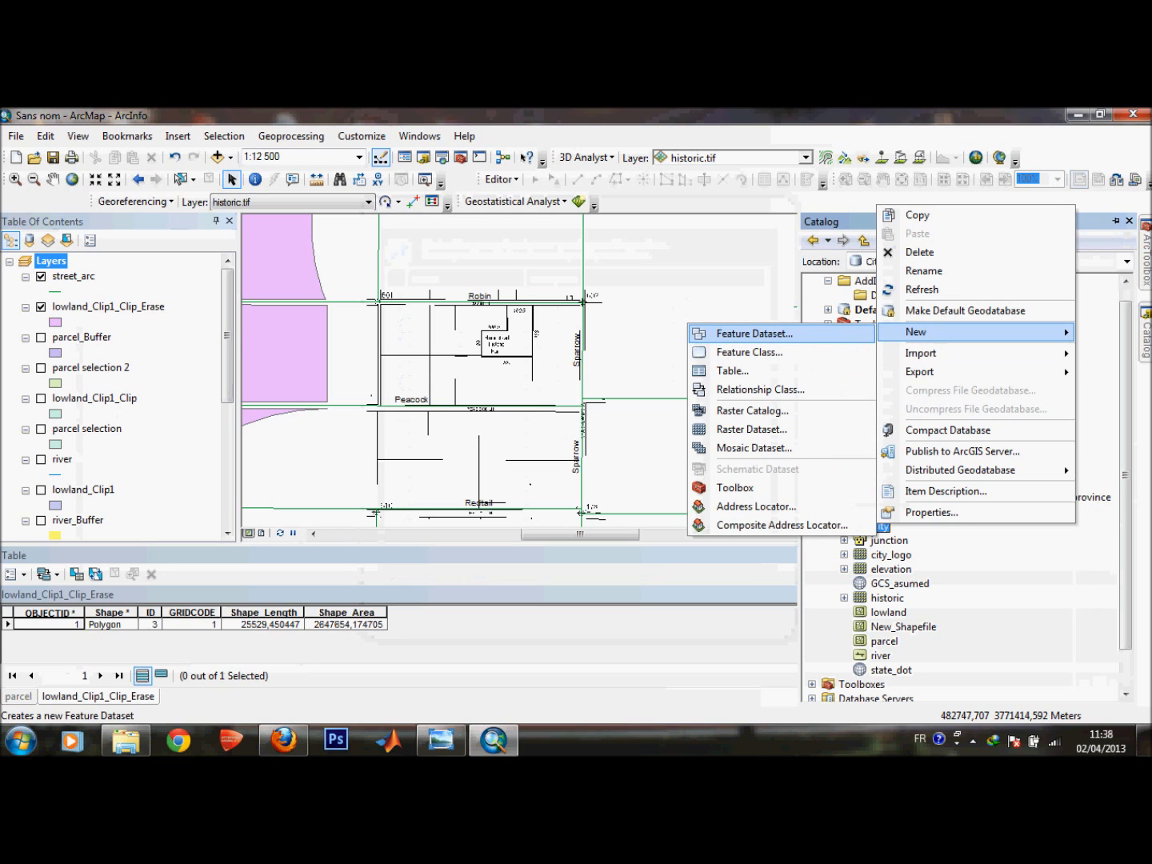
pyautogui.click(752, 333)
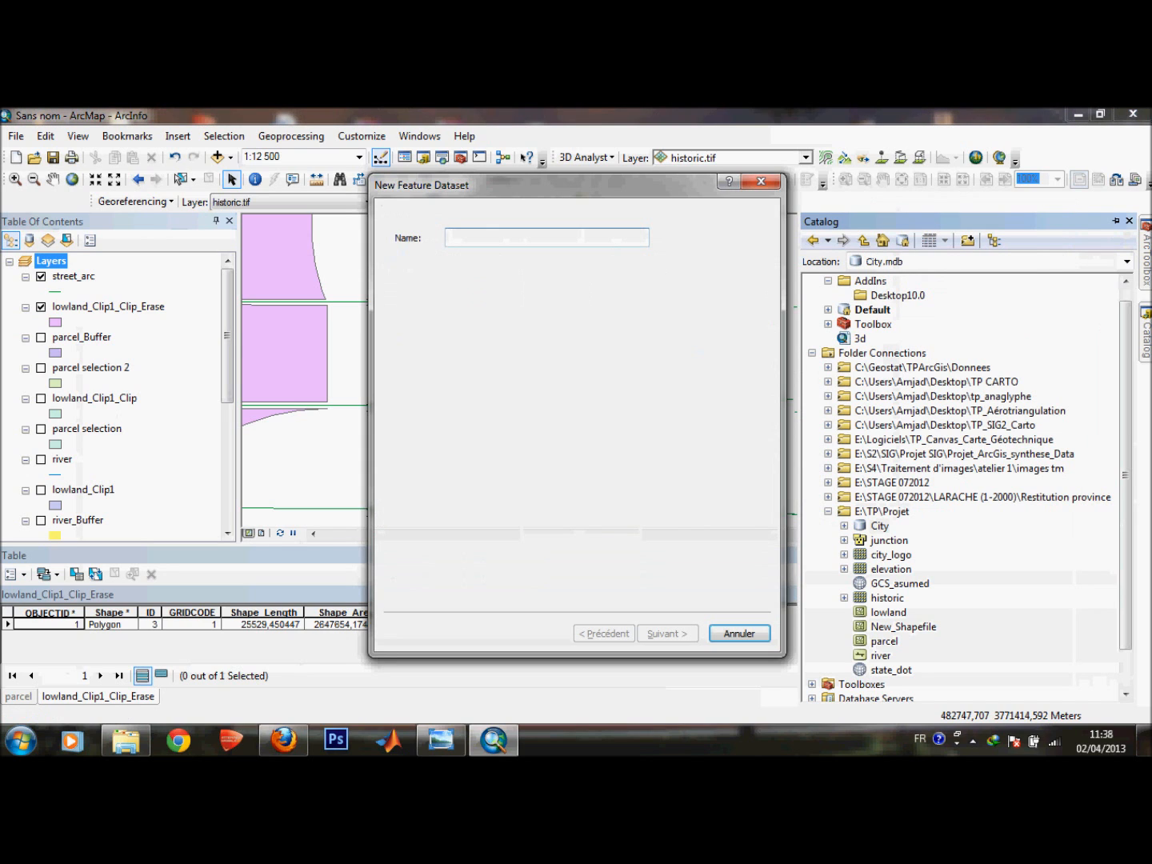
pyautogui.write('his')
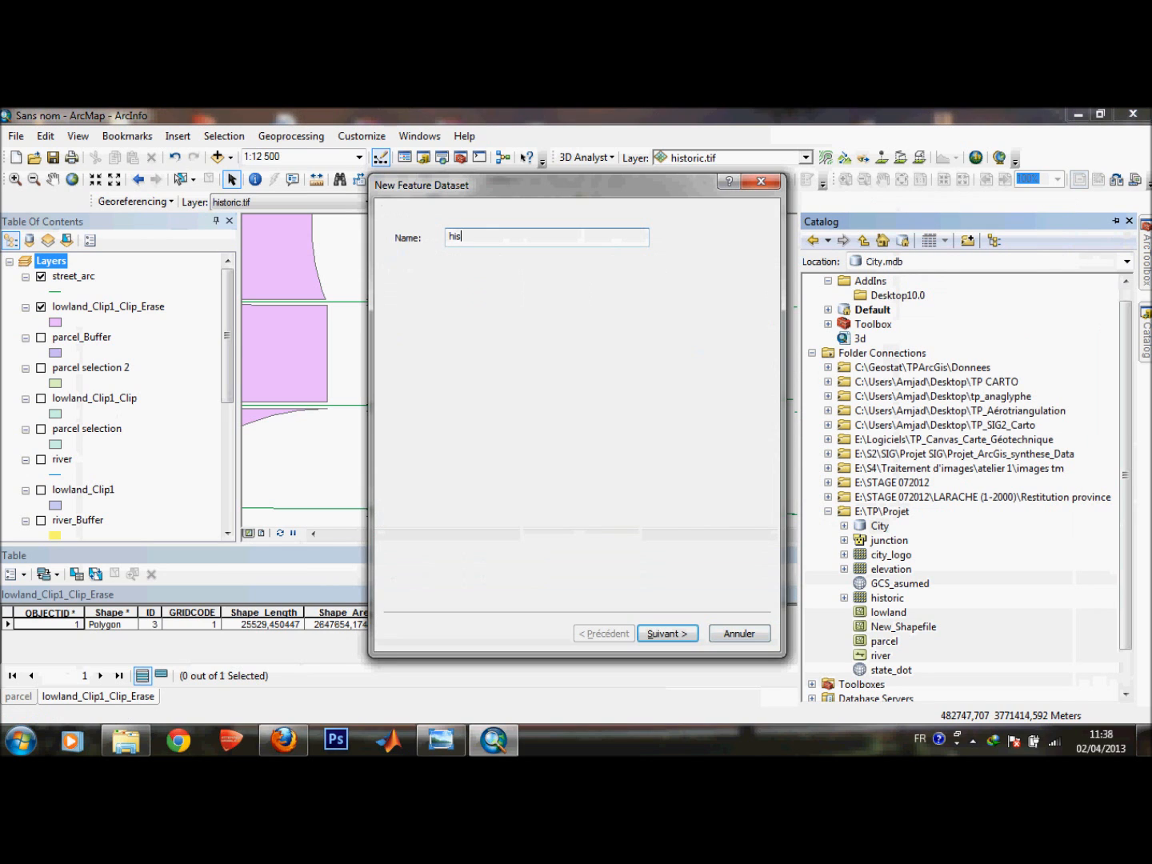
pyautogui.write('toric')
pyautogui.press('Return')
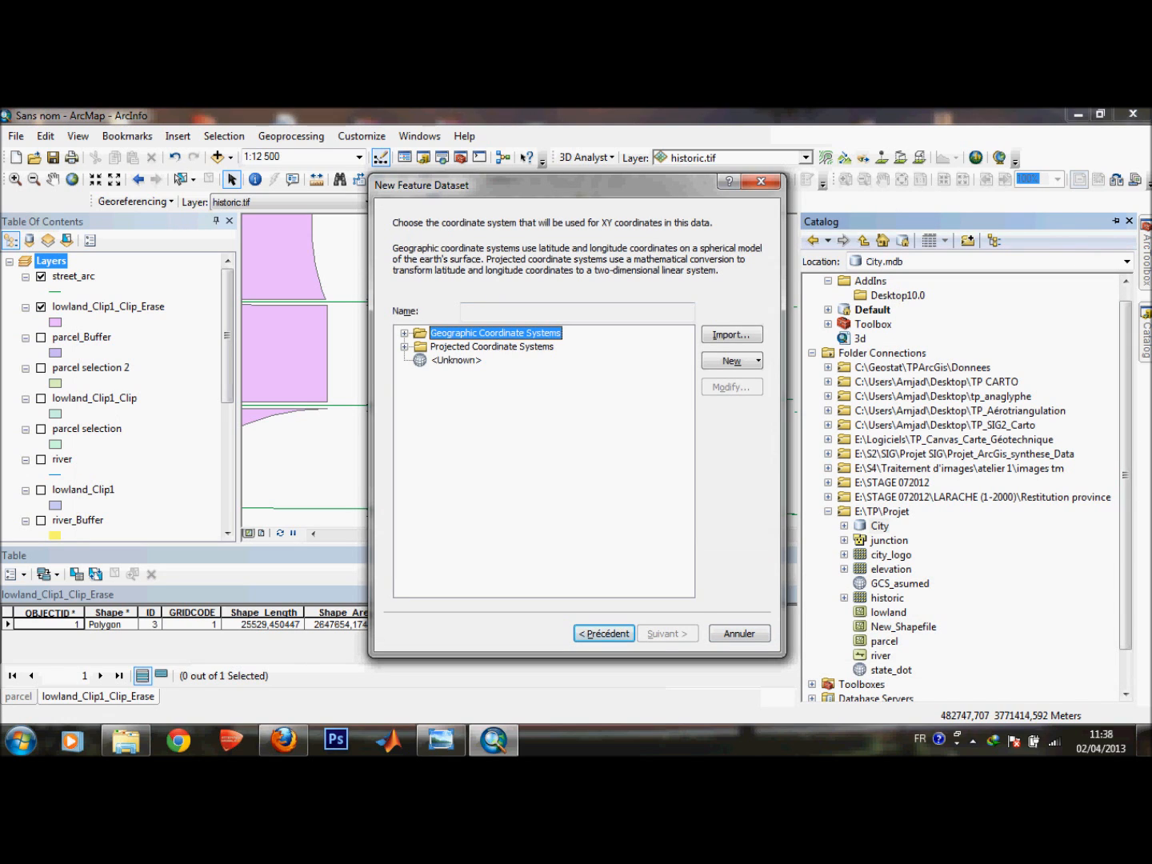
pyautogui.click(405, 347)
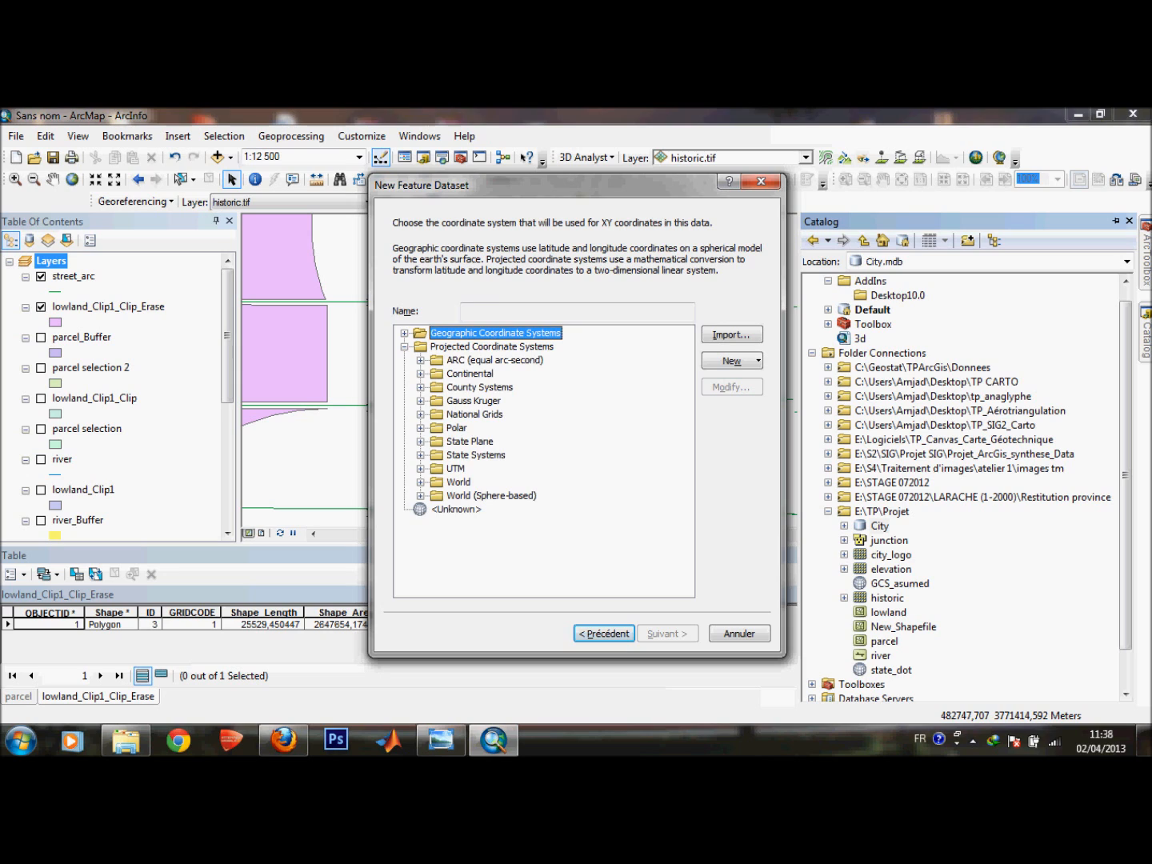
pyautogui.click(421, 469)
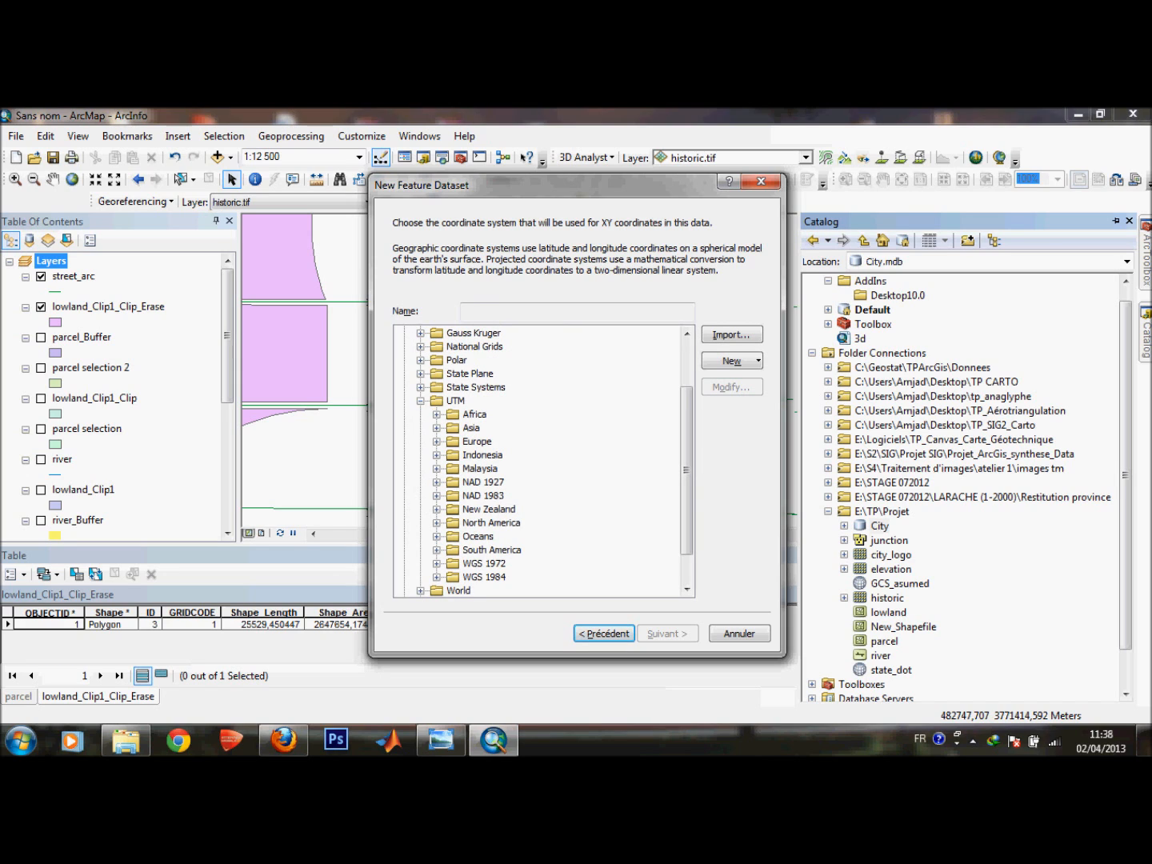
pyautogui.click(436, 495)
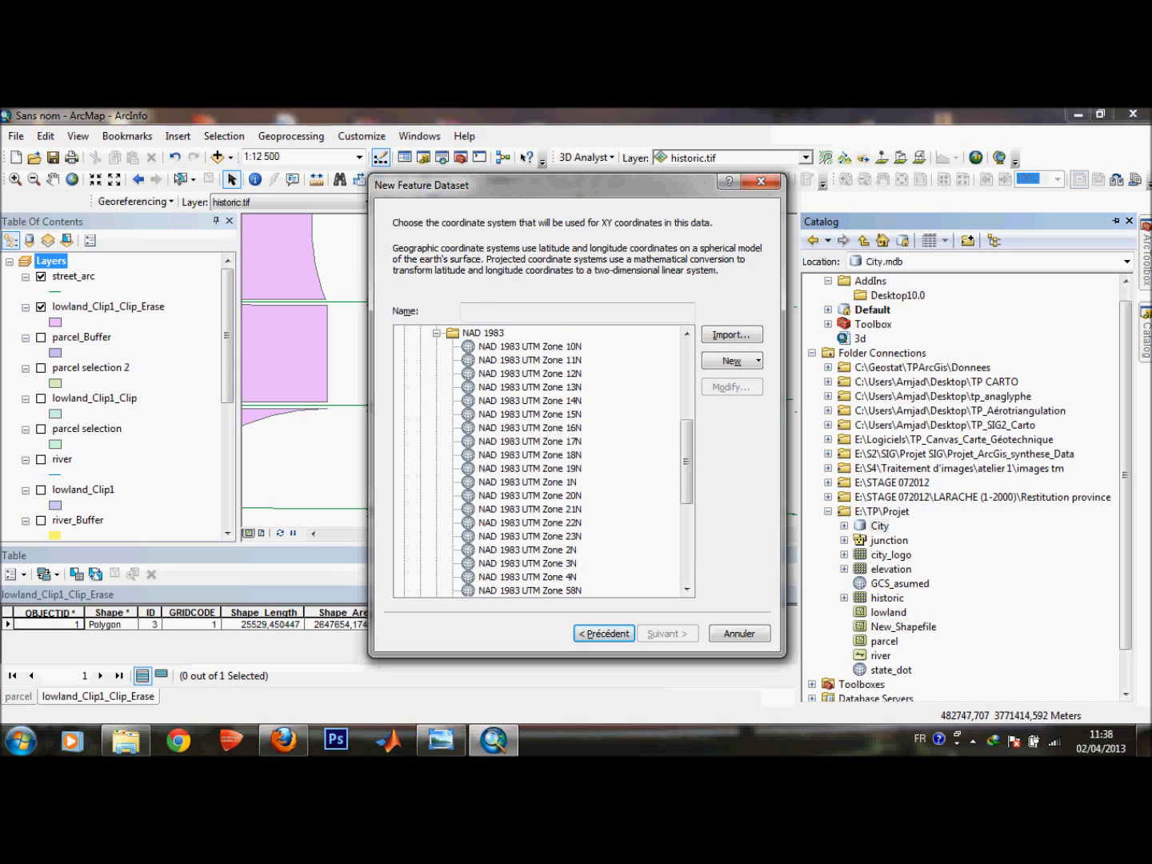
pyautogui.click(529, 361)
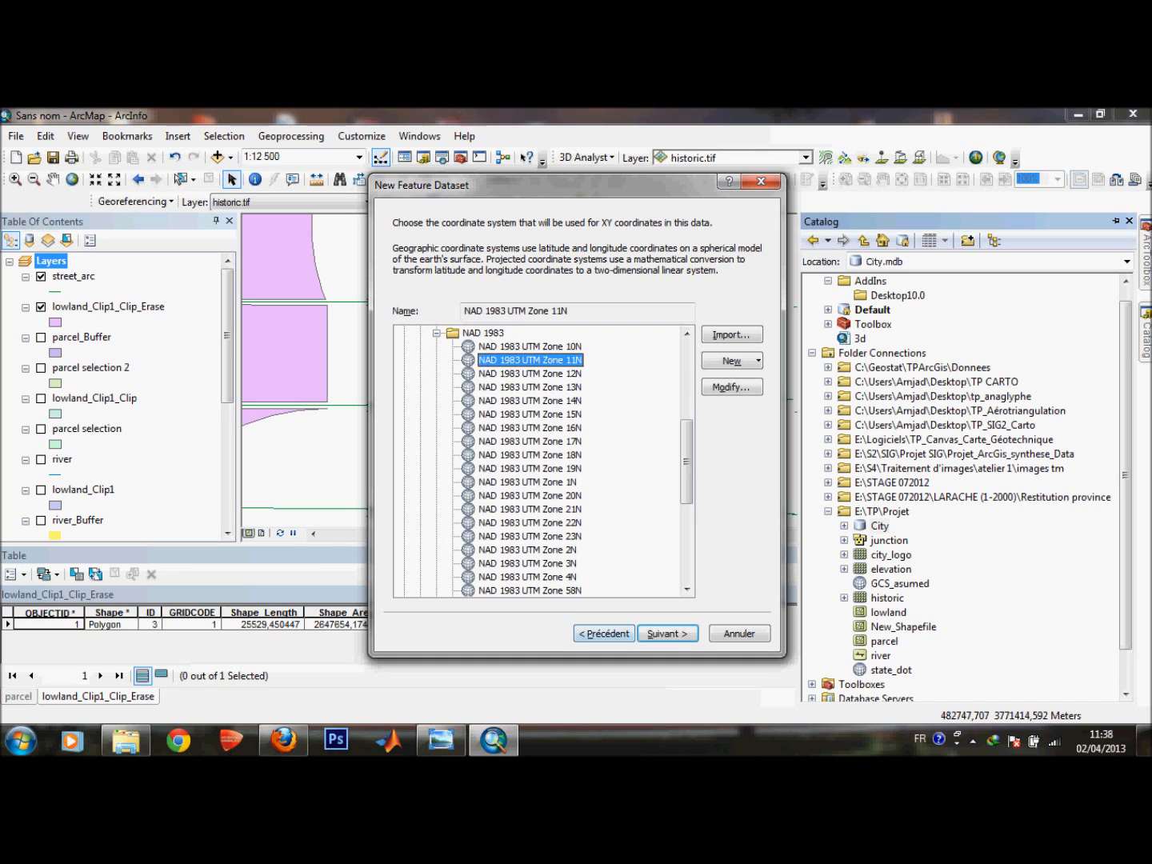
pyautogui.click(667, 633)
pyautogui.click(668, 630)
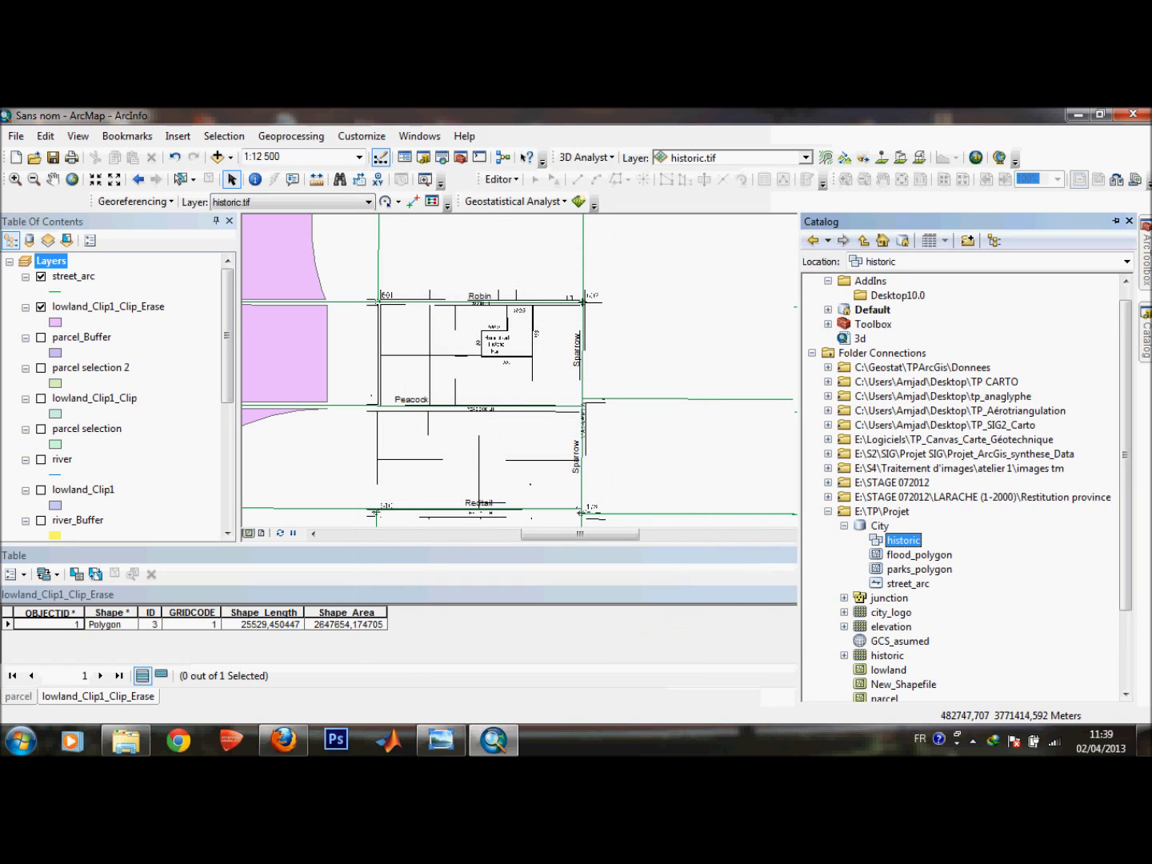
# Create a polygon feature class named historic inside the historic feature dataset, with M values enabled.
pyautogui.rightClick(899, 539)
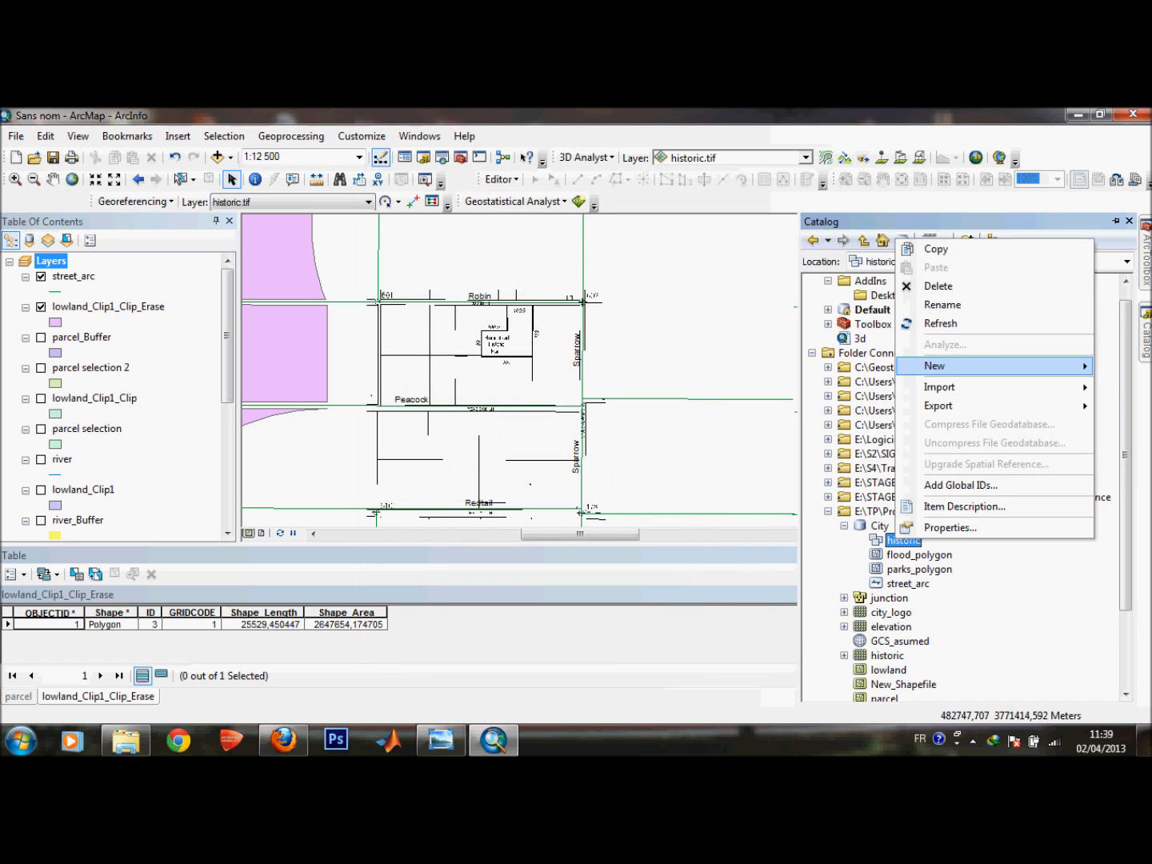
pyautogui.moveTo(934, 366)
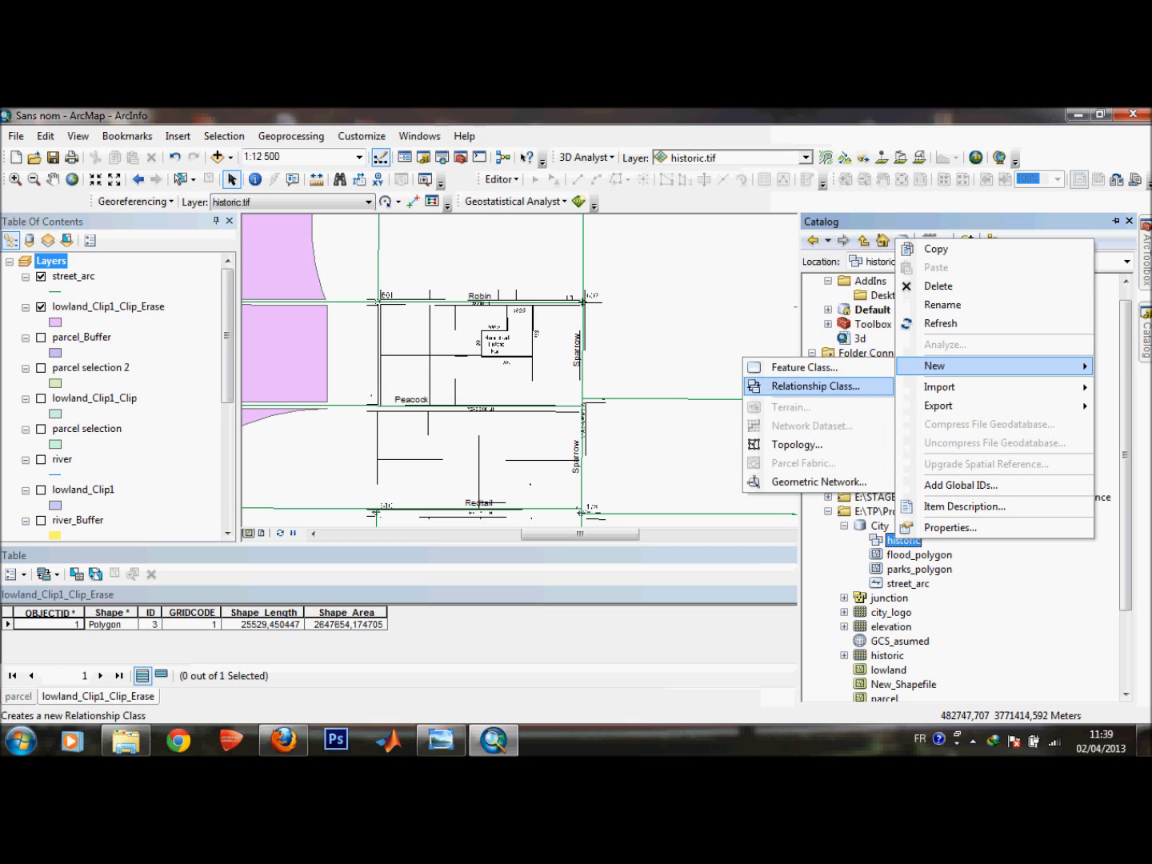
pyautogui.click(803, 367)
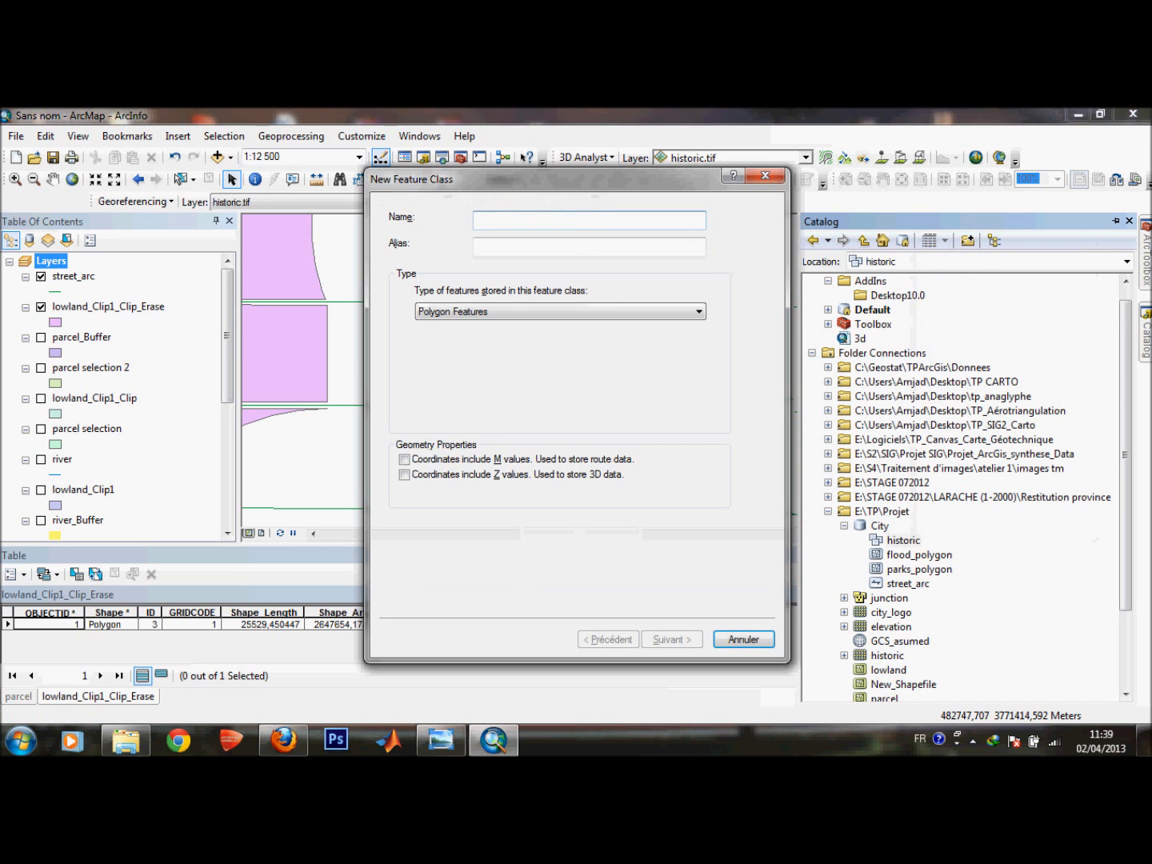
pyautogui.write('his')
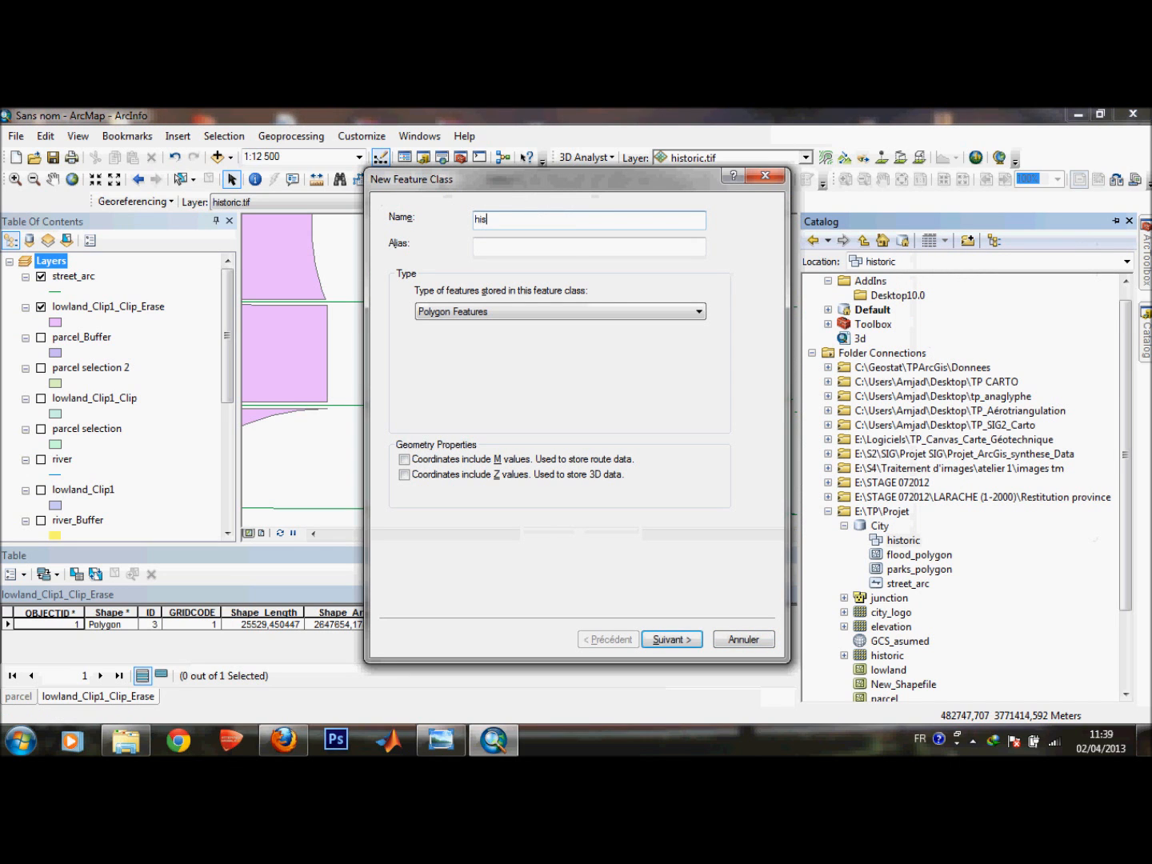
pyautogui.write('toric')
pyautogui.click(592, 312)
pyautogui.click(592, 311)
pyautogui.click(405, 459)
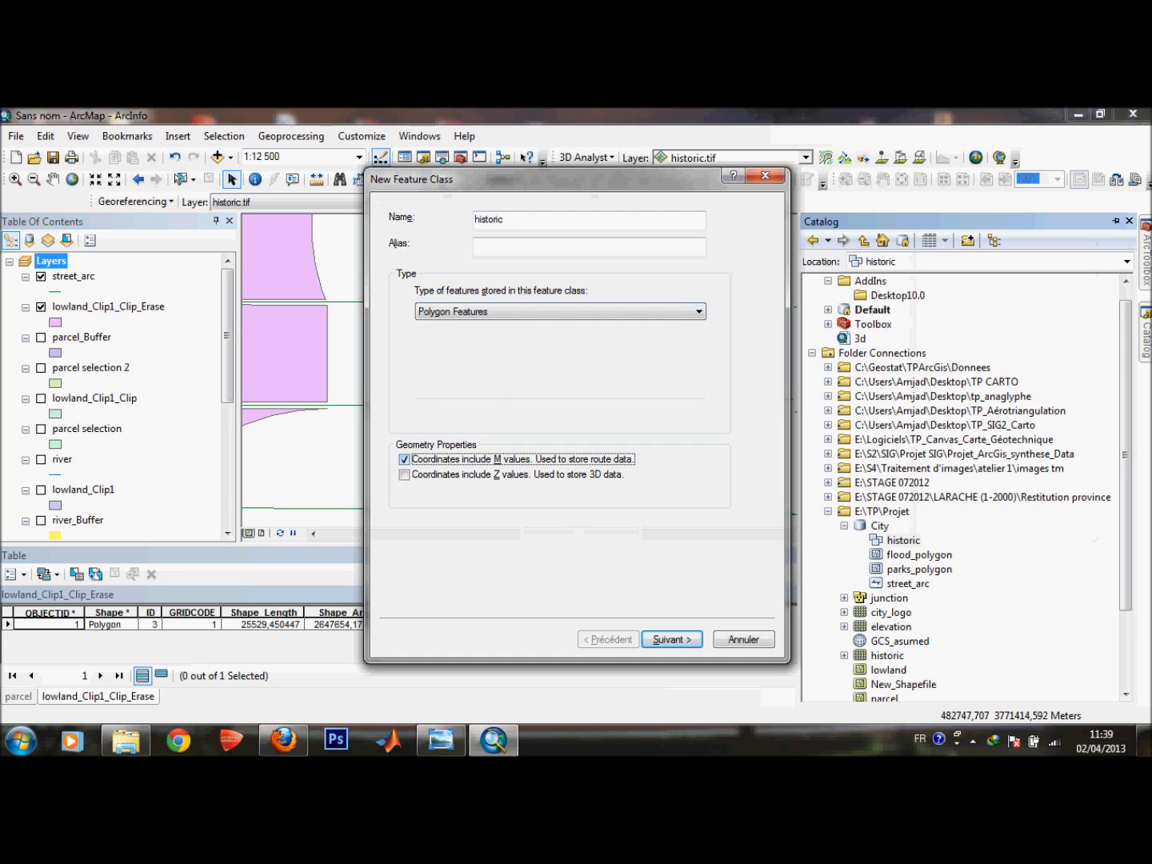
pyautogui.click(671, 639)
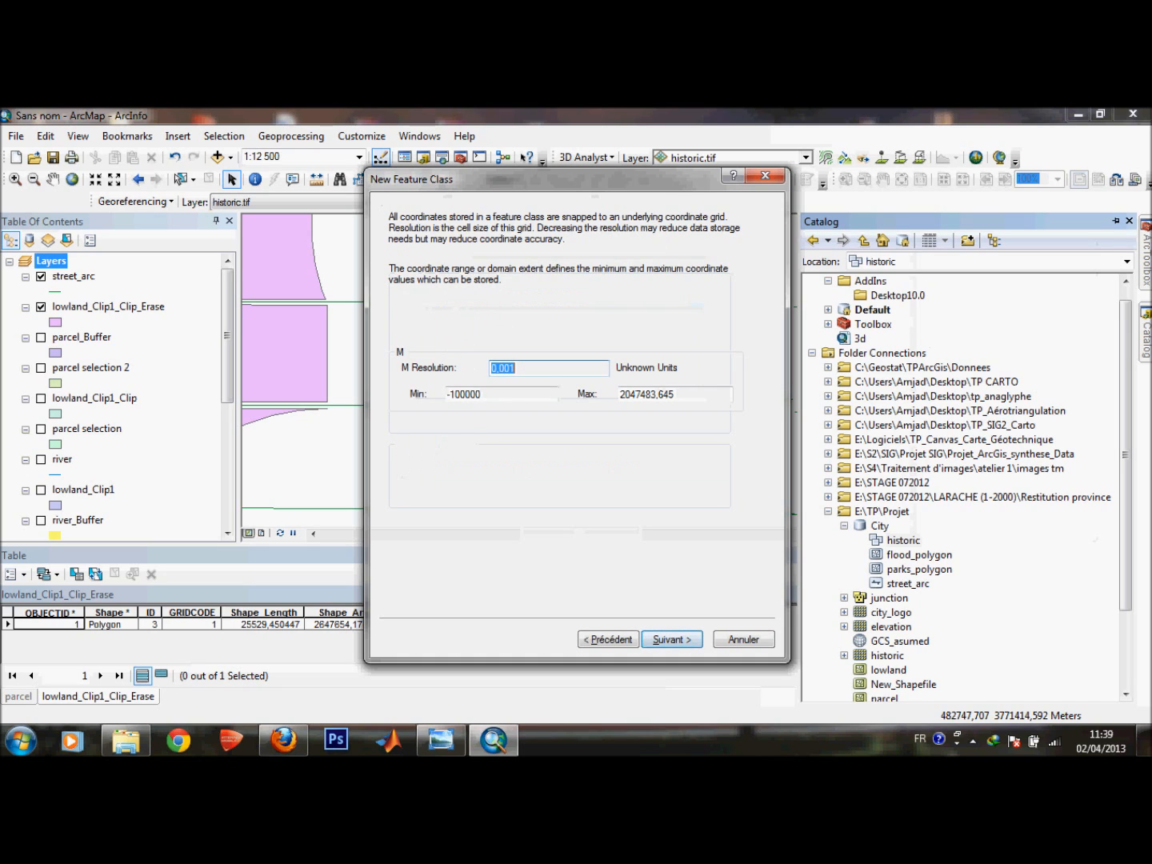
pyautogui.click(671, 638)
pyautogui.click(672, 639)
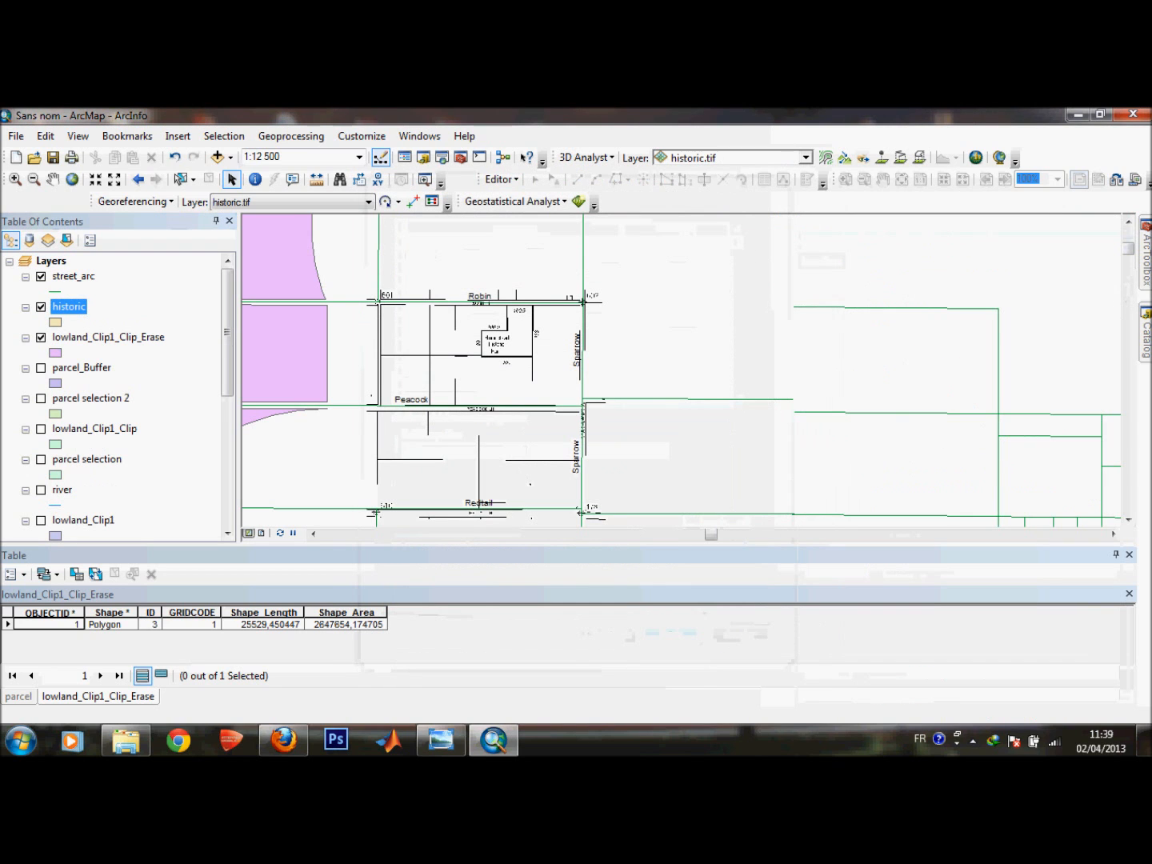
# Try to start an edit session on the historic layer's workspace from the Editor menu.
pyautogui.moveTo(1145, 332)
pyautogui.rightClick(911, 554)
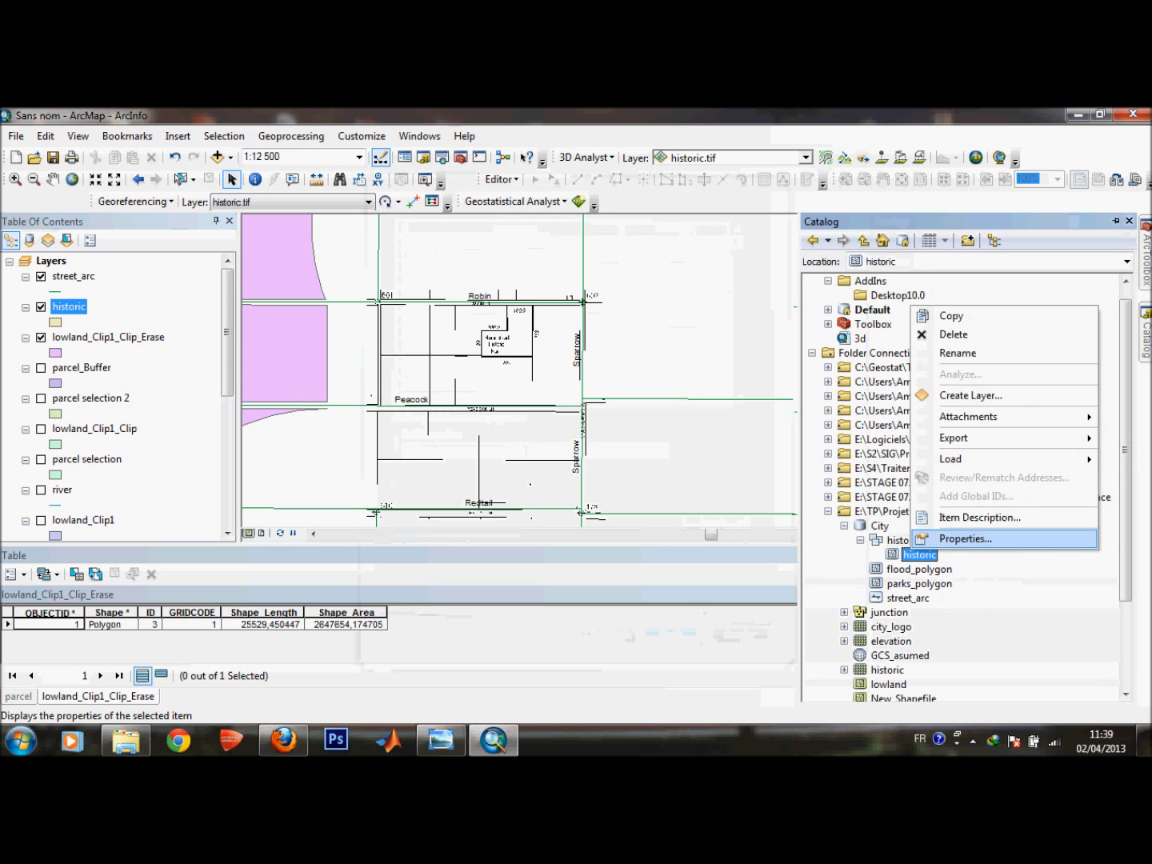
pyautogui.click(501, 180)
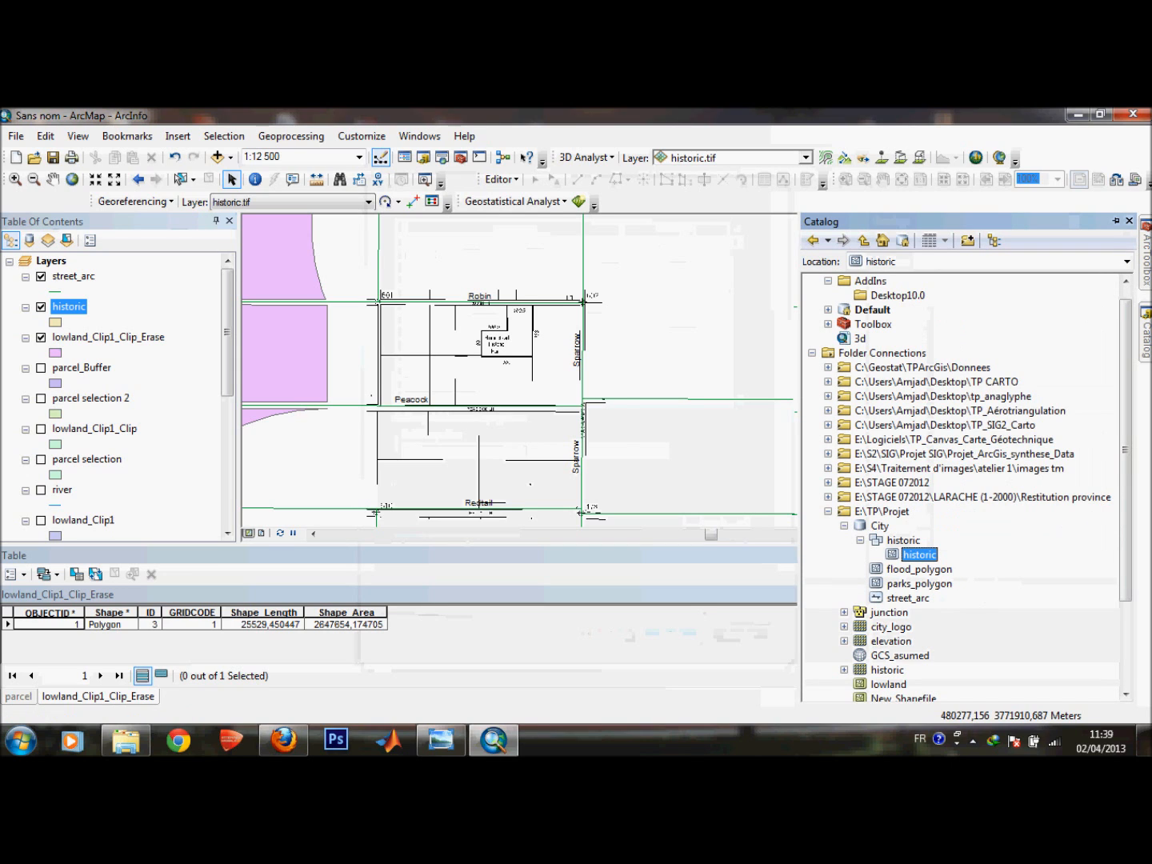
pyautogui.click(499, 180)
pyautogui.click(536, 198)
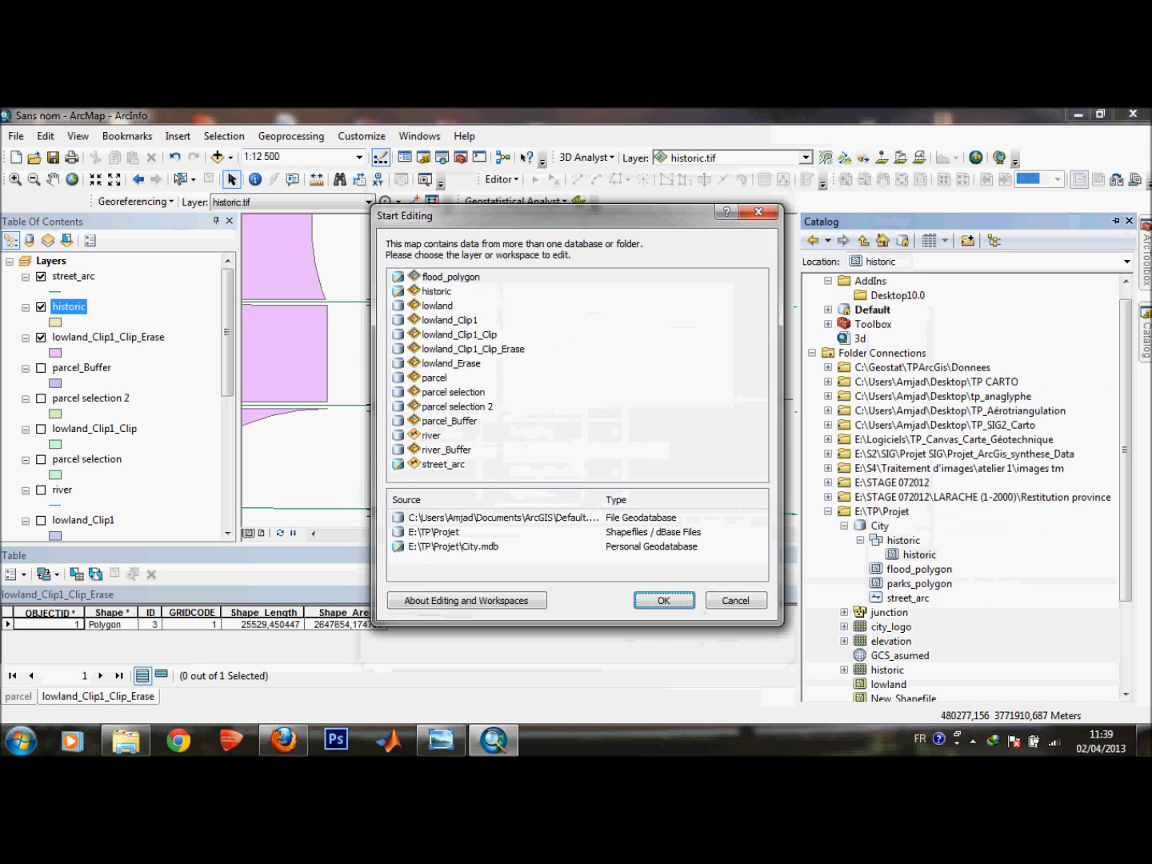
pyautogui.click(437, 292)
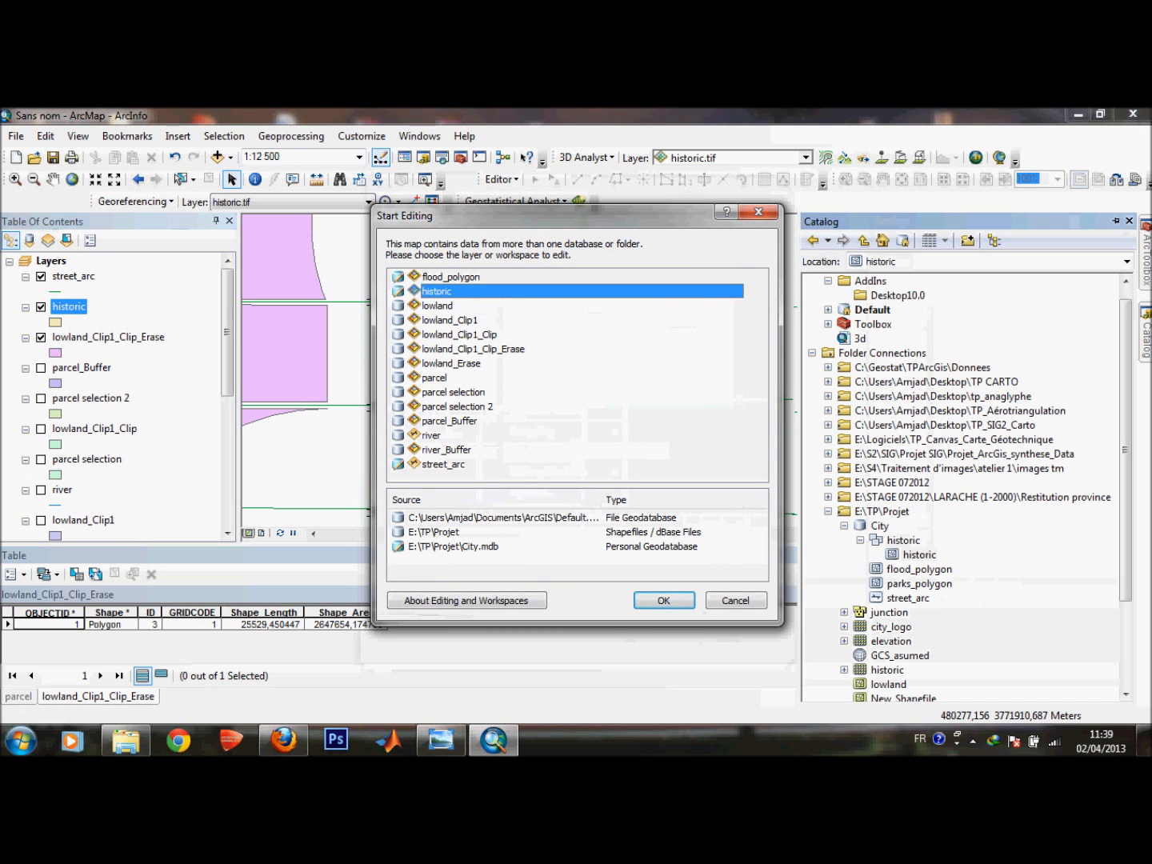
pyautogui.click(664, 602)
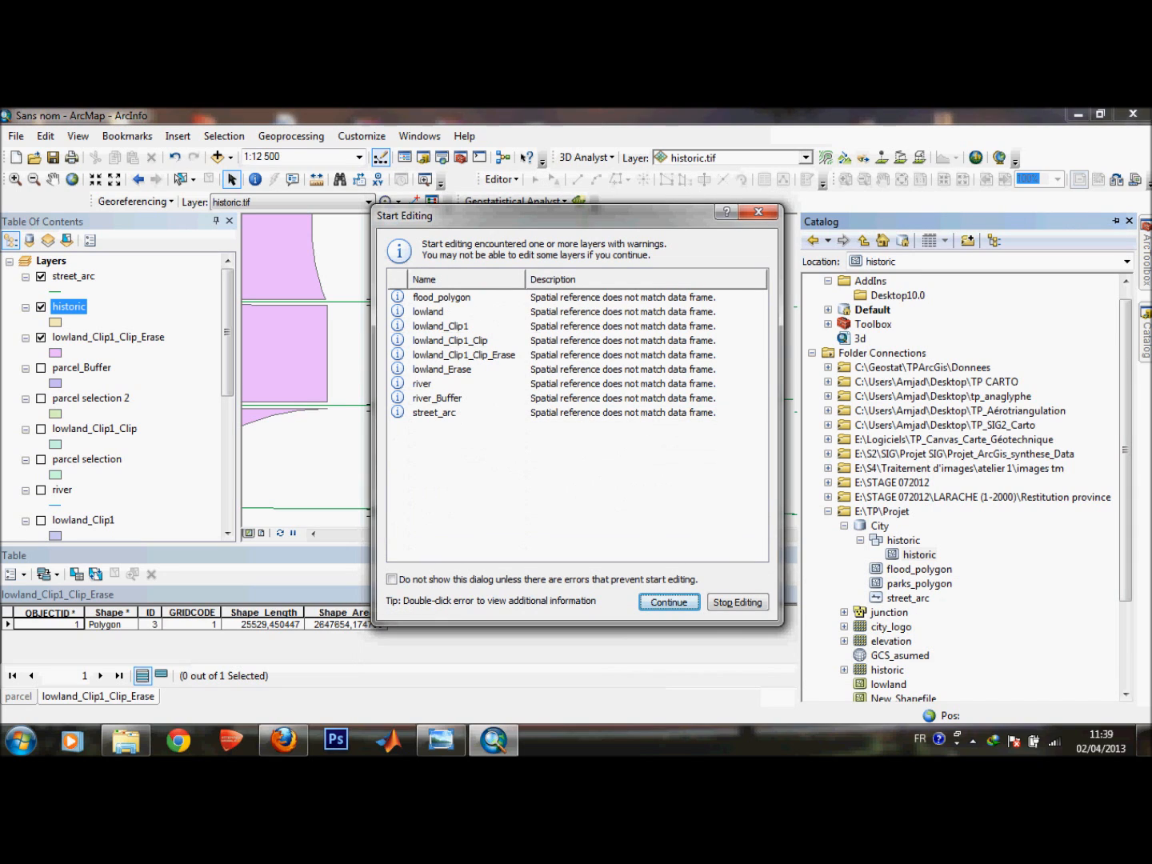
pyautogui.press('Tab')
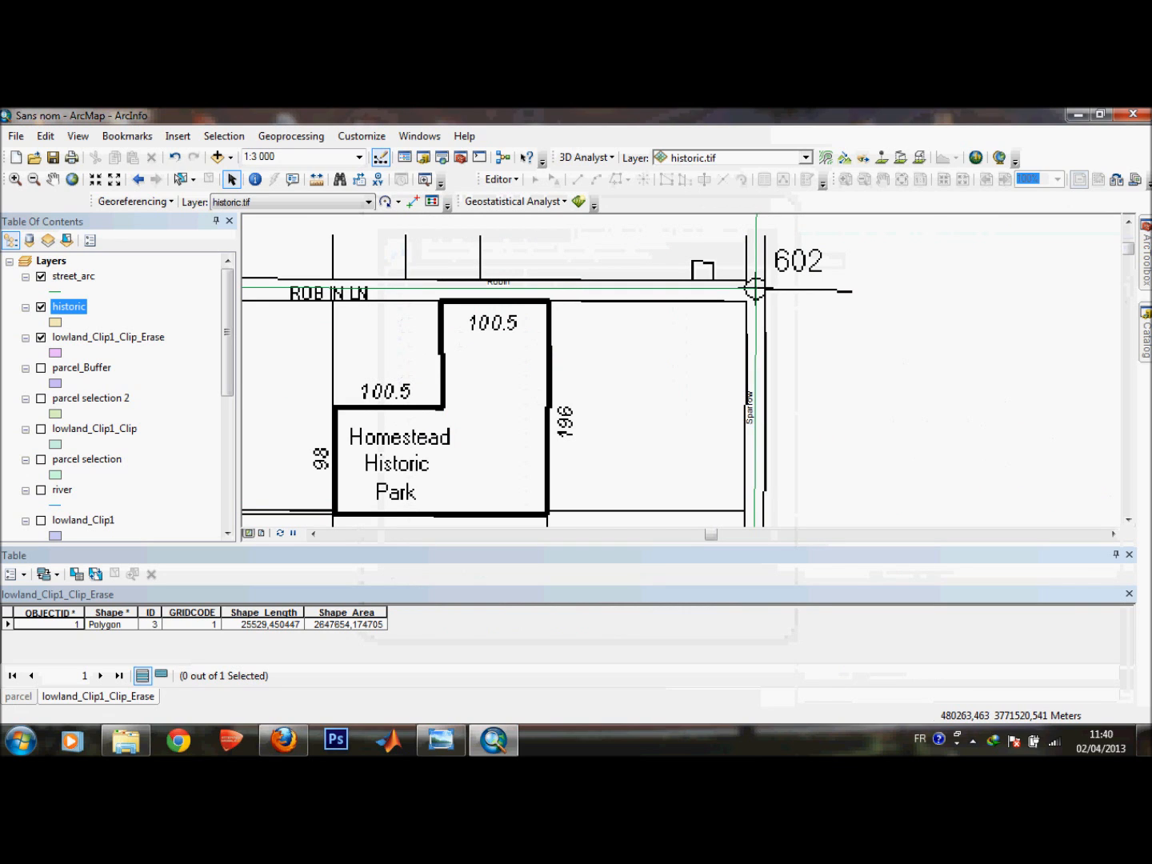
# Start editing the historic layer from its context menu, continuing past the spatial reference warnings.
pyautogui.rightClick(69, 306)
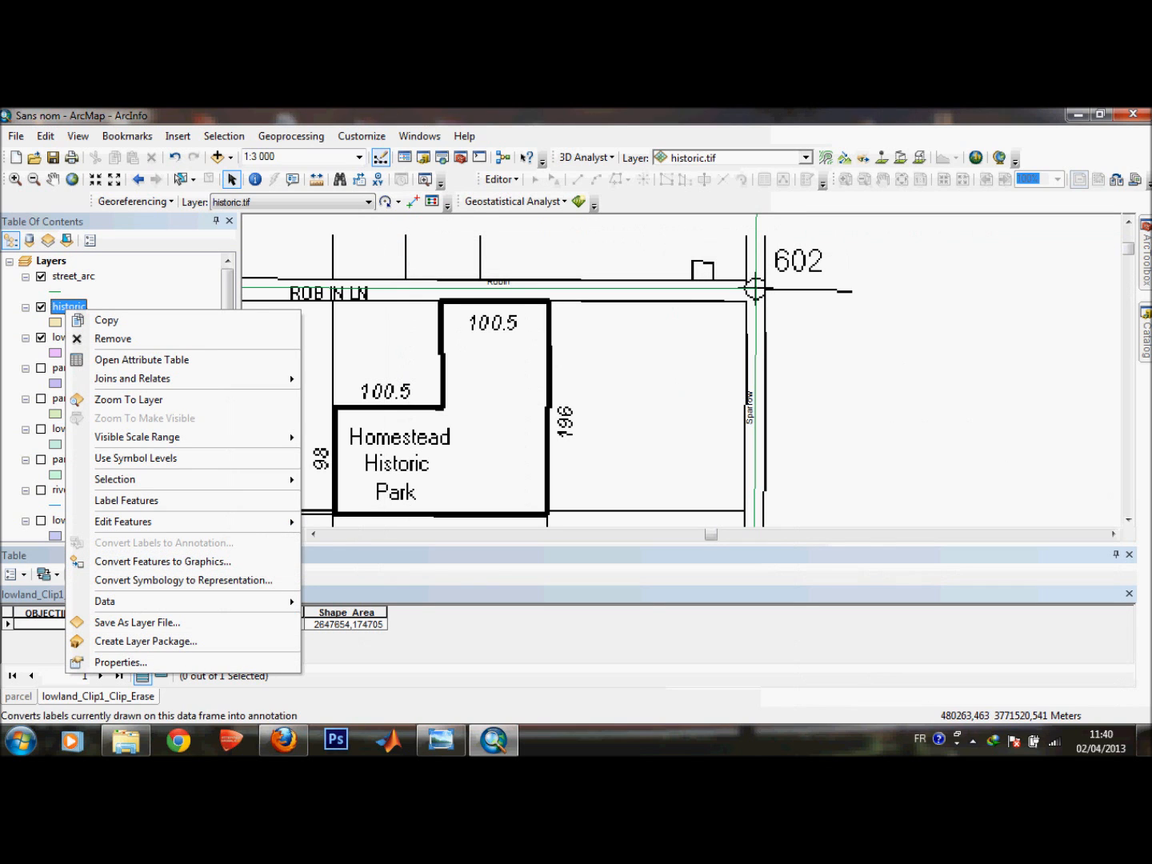
pyautogui.moveTo(127, 522)
pyautogui.click(358, 524)
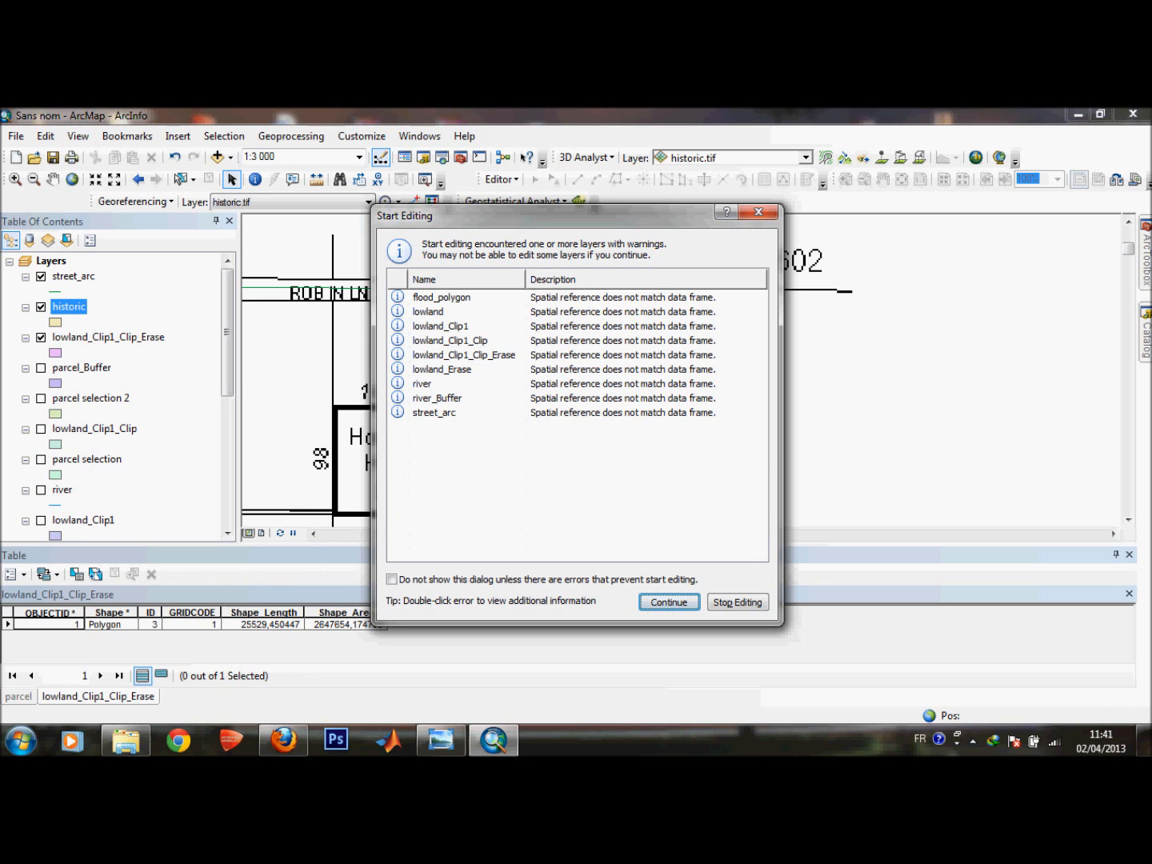
pyautogui.click(668, 601)
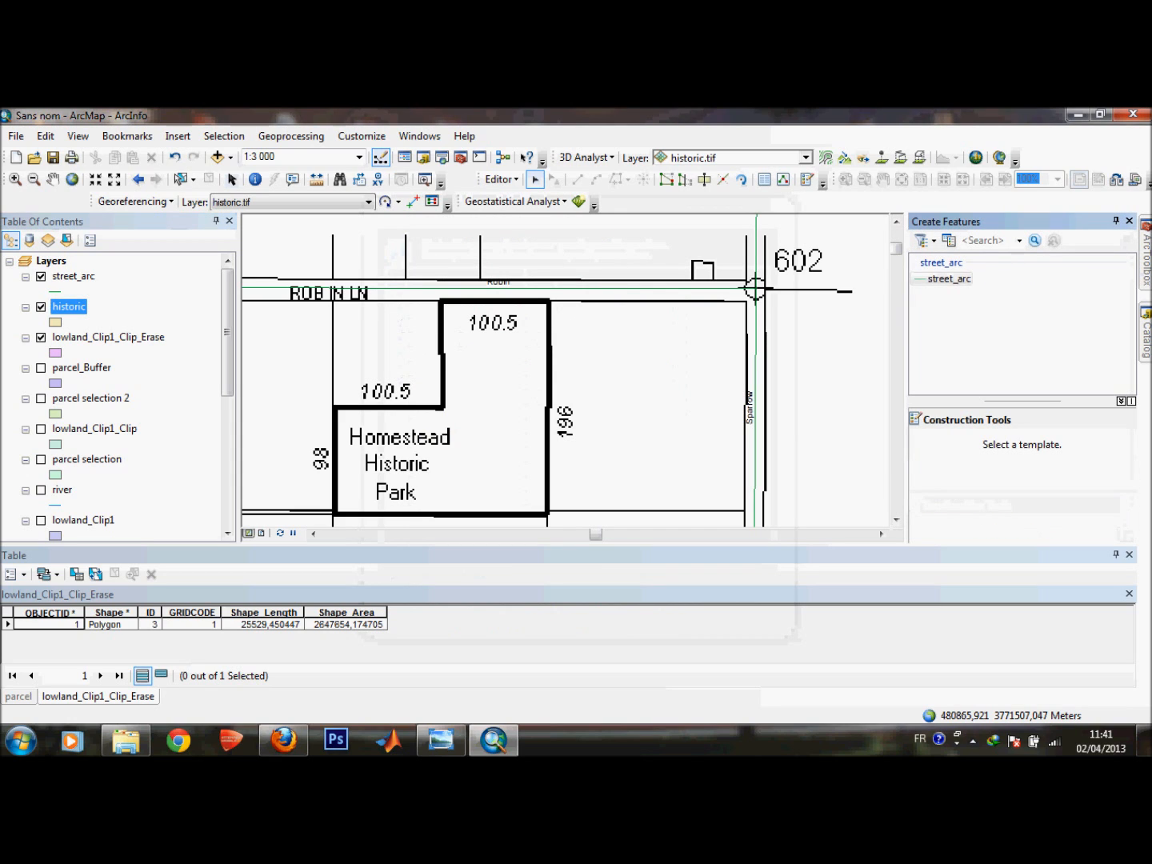
# Close the table window and inspect the feature templates for the historic, flood_polygon and street_arc layers.
pyautogui.click(1127, 555)
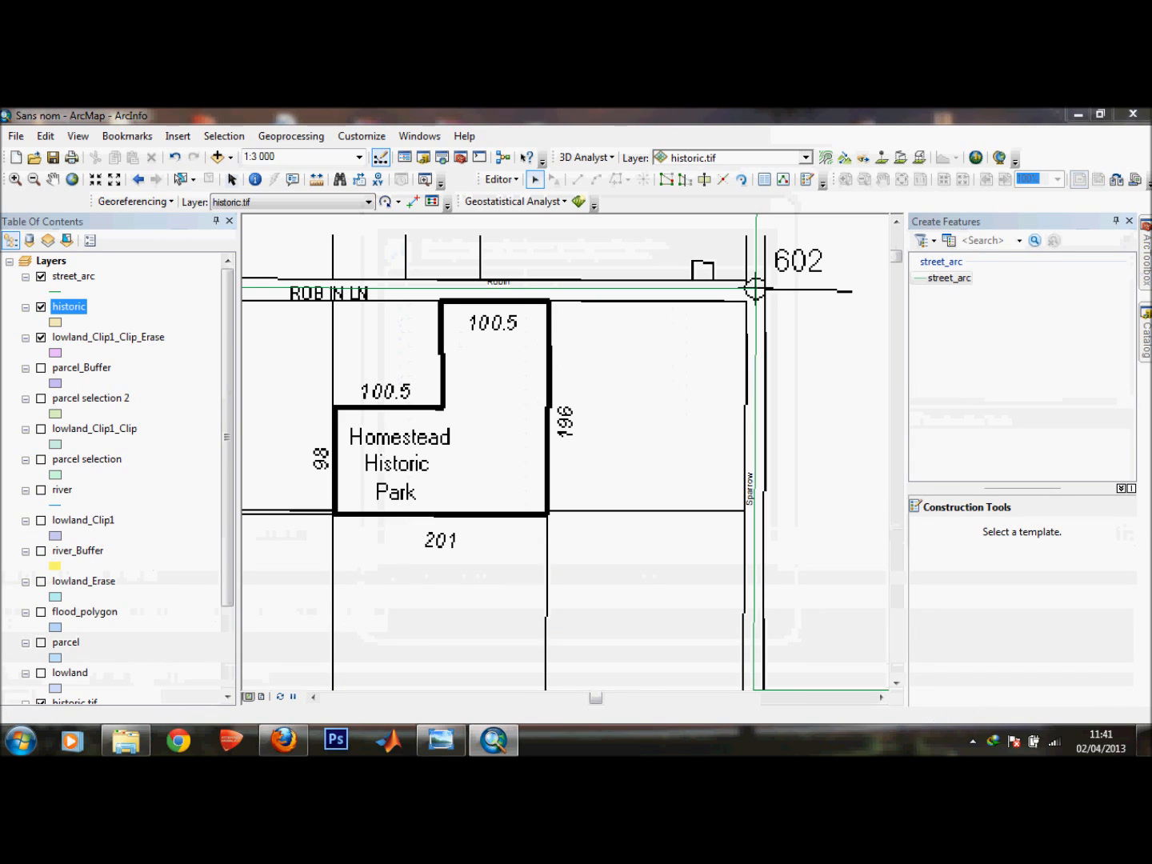
pyautogui.click(949, 242)
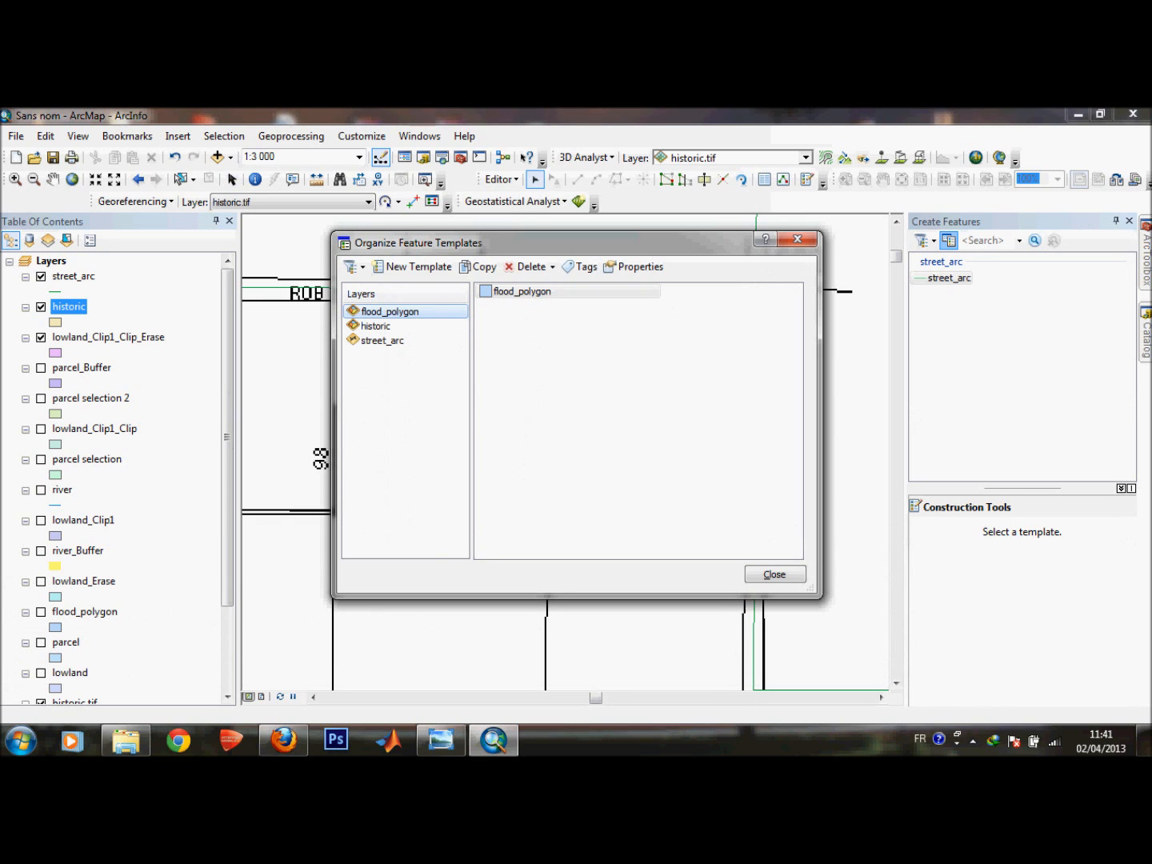
pyautogui.click(376, 328)
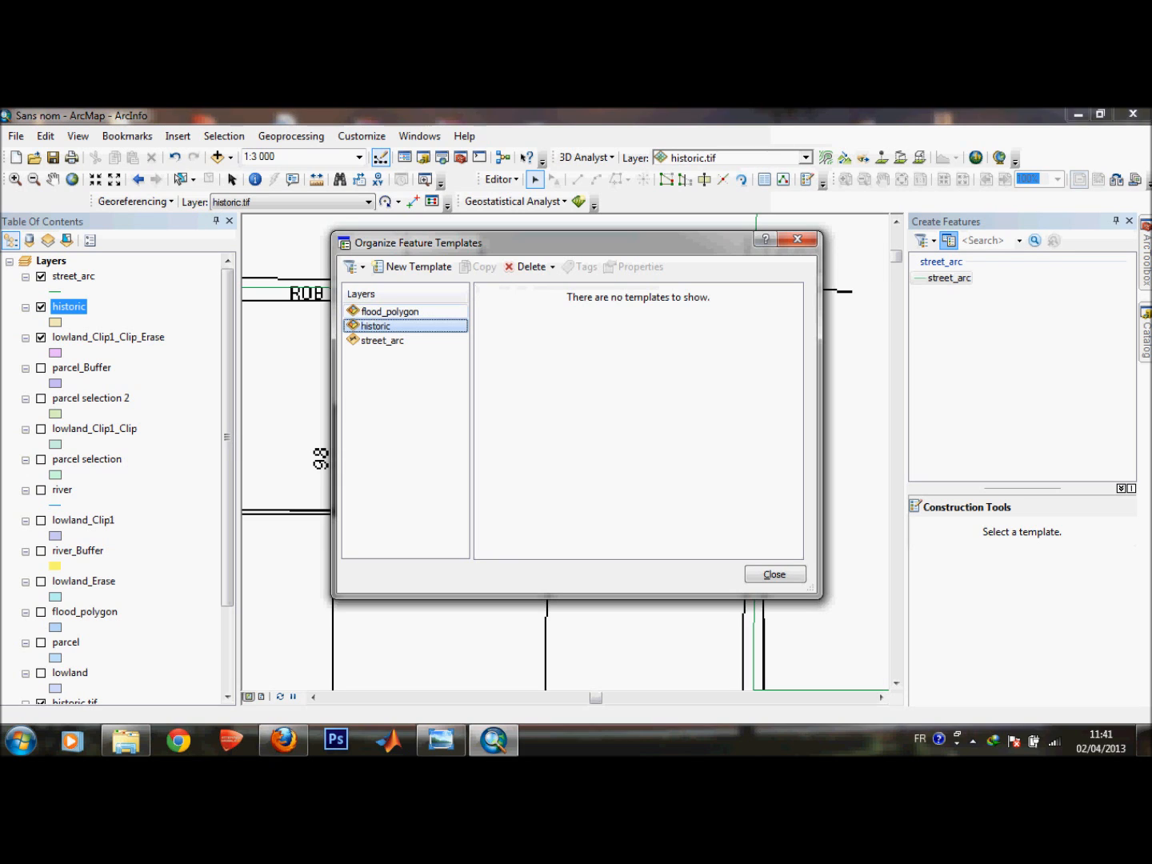
pyautogui.click(390, 312)
pyautogui.click(376, 327)
pyautogui.click(773, 575)
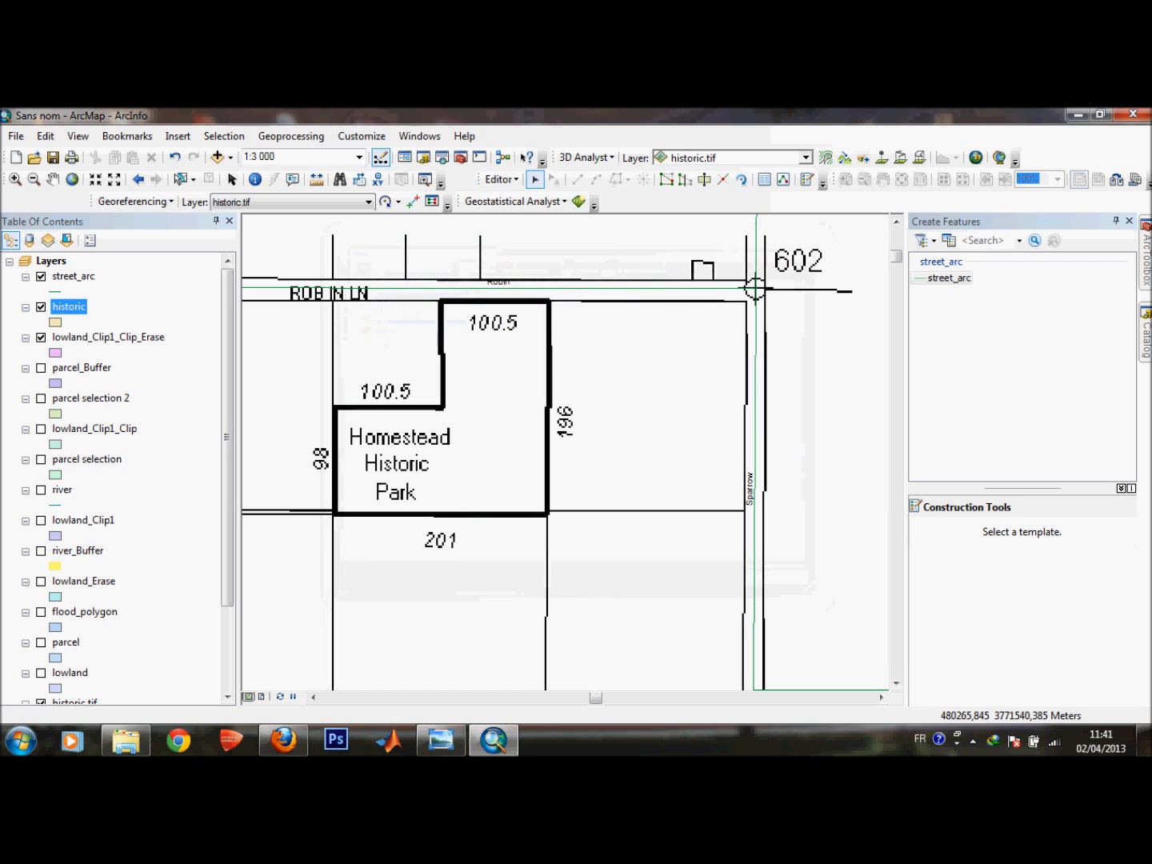
# Create a layer file named historic layer from the historic feature class in E:\TP\Projet.
pyautogui.moveTo(1146, 335)
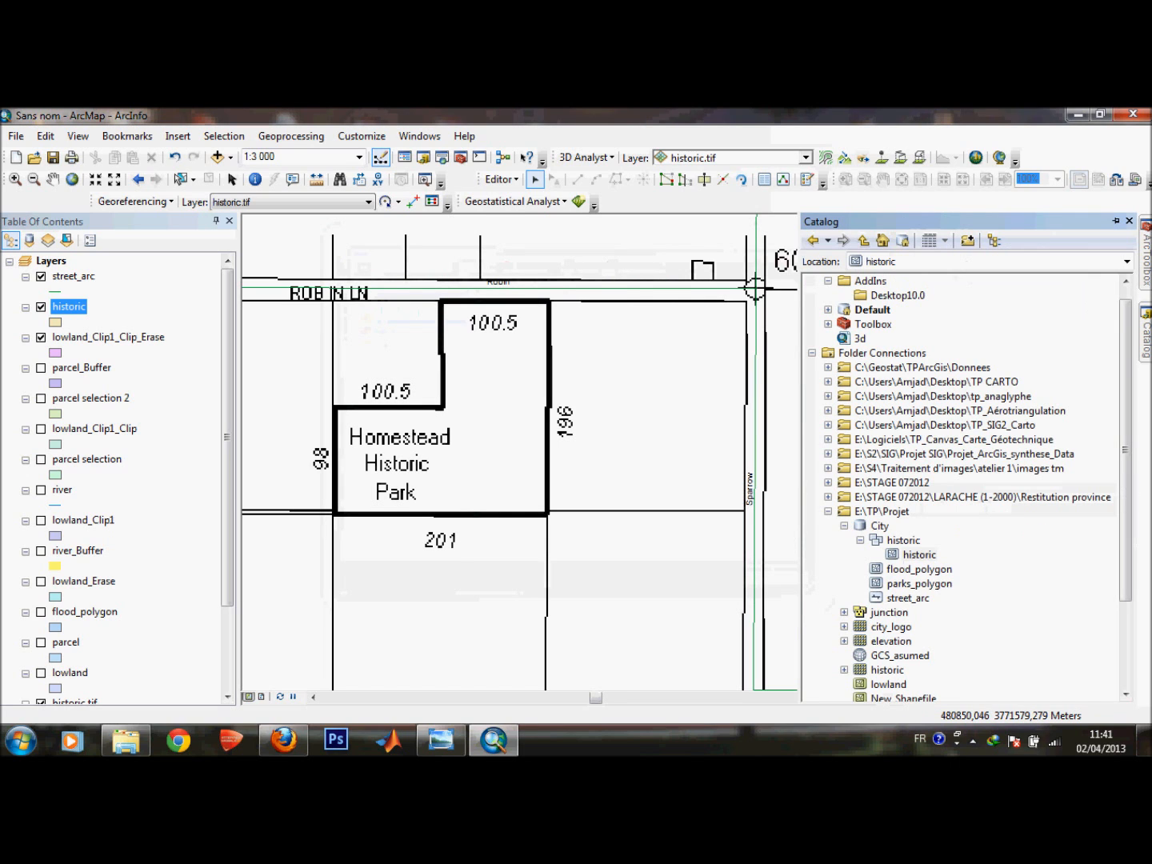
pyautogui.click(919, 554)
pyautogui.rightClick(919, 555)
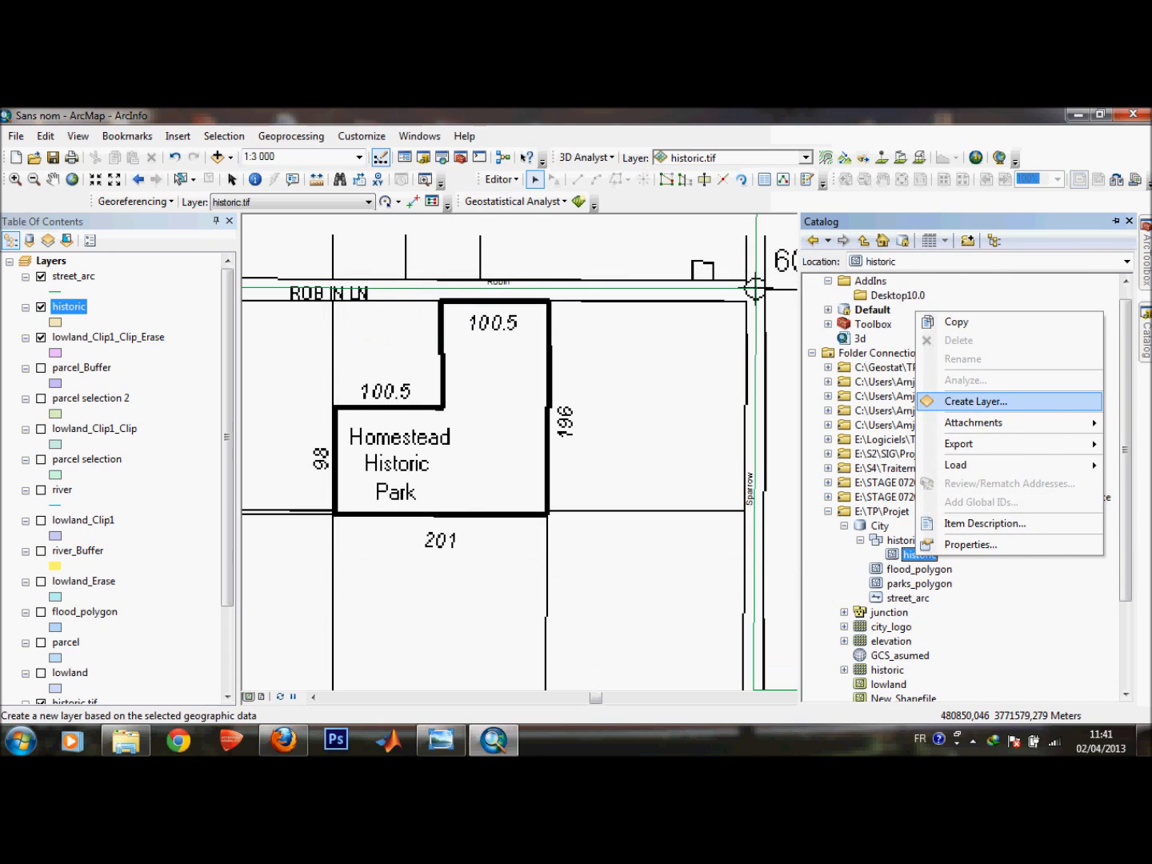
pyautogui.click(975, 400)
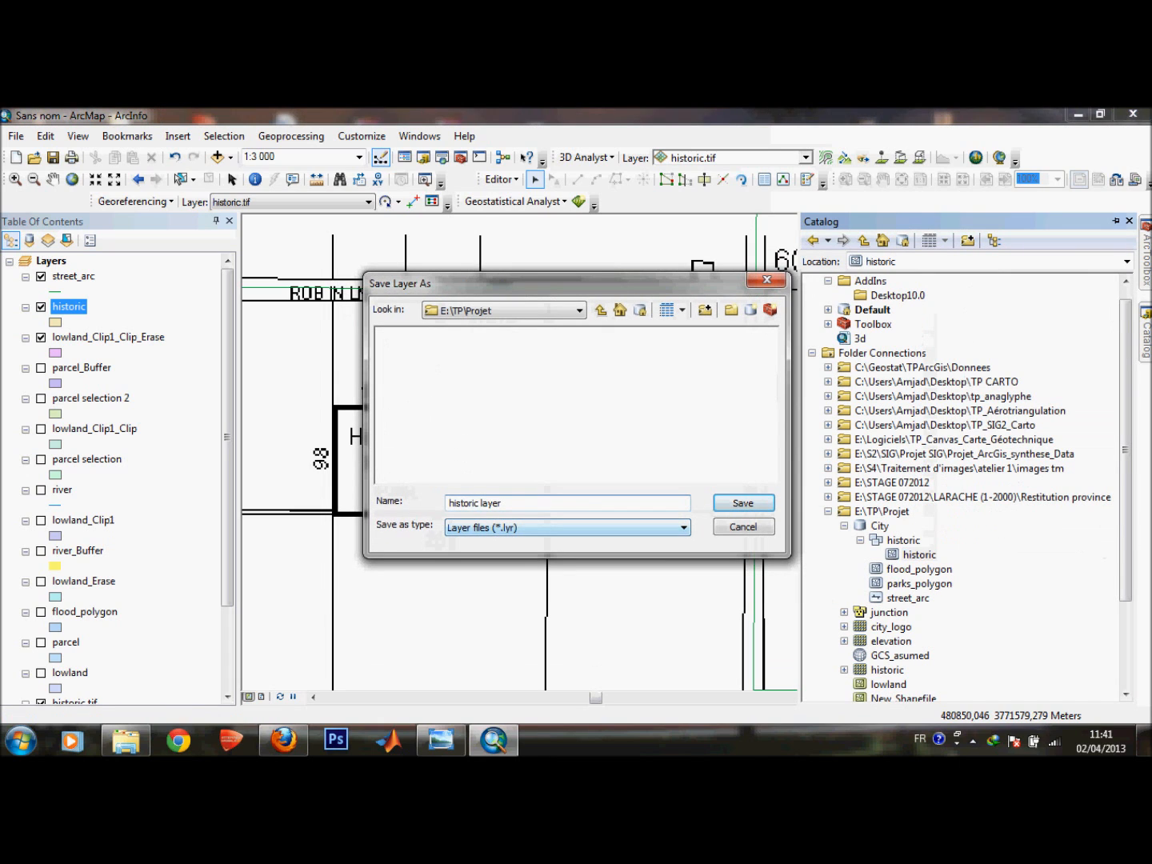
pyautogui.click(743, 502)
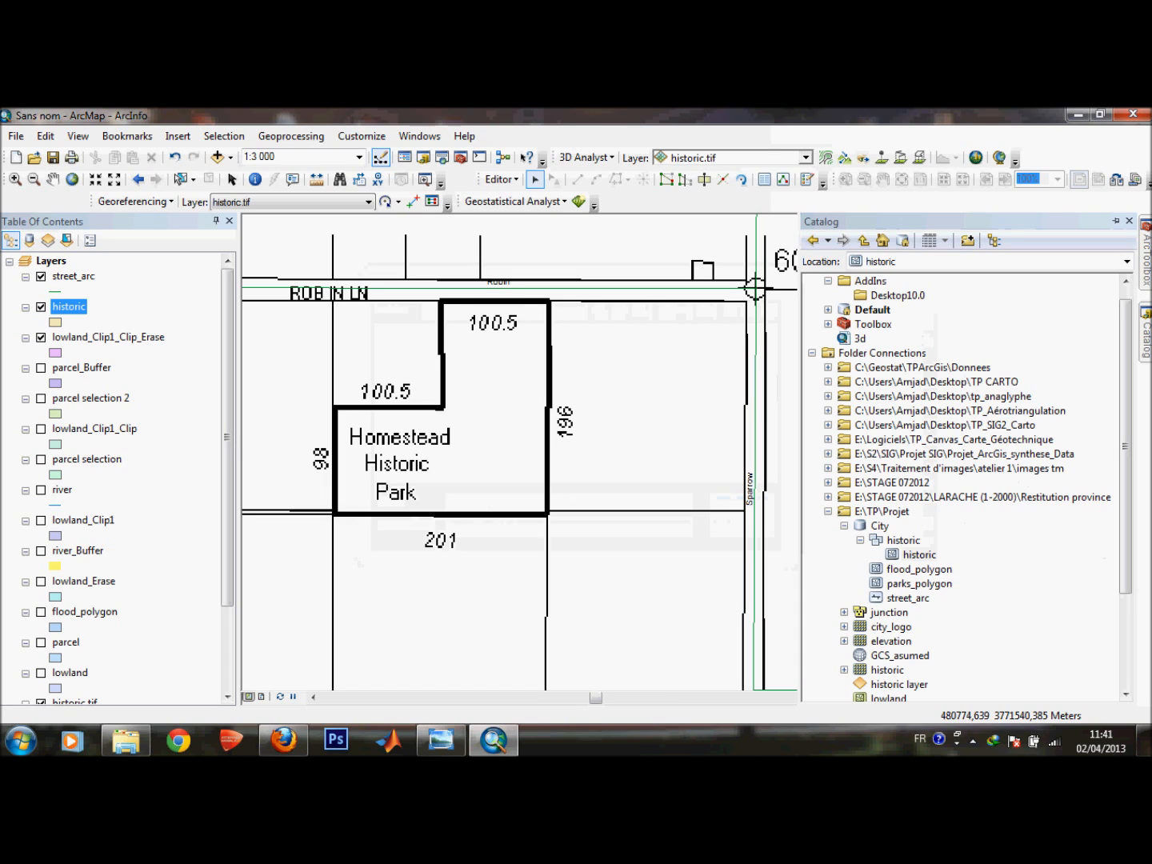
# Stop the current edit session.
pyautogui.rightClick(80, 306)
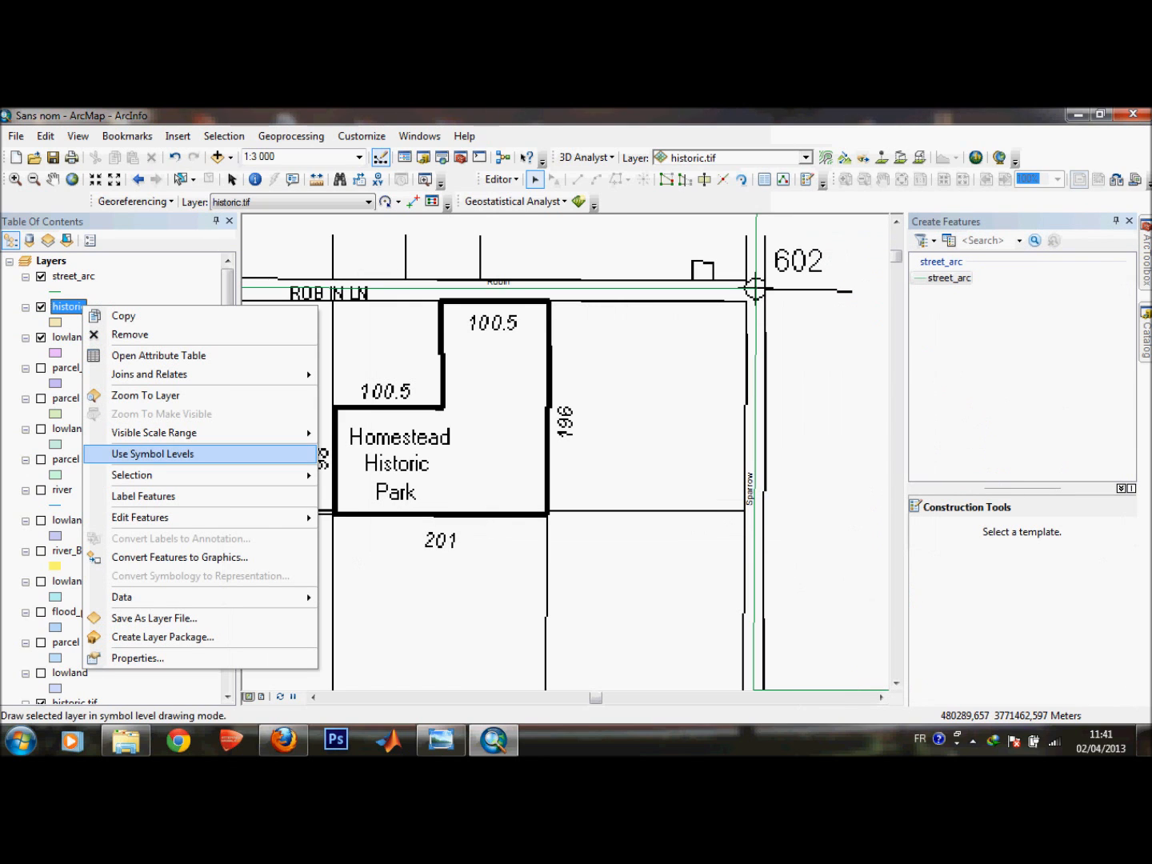
pyautogui.moveTo(184, 518)
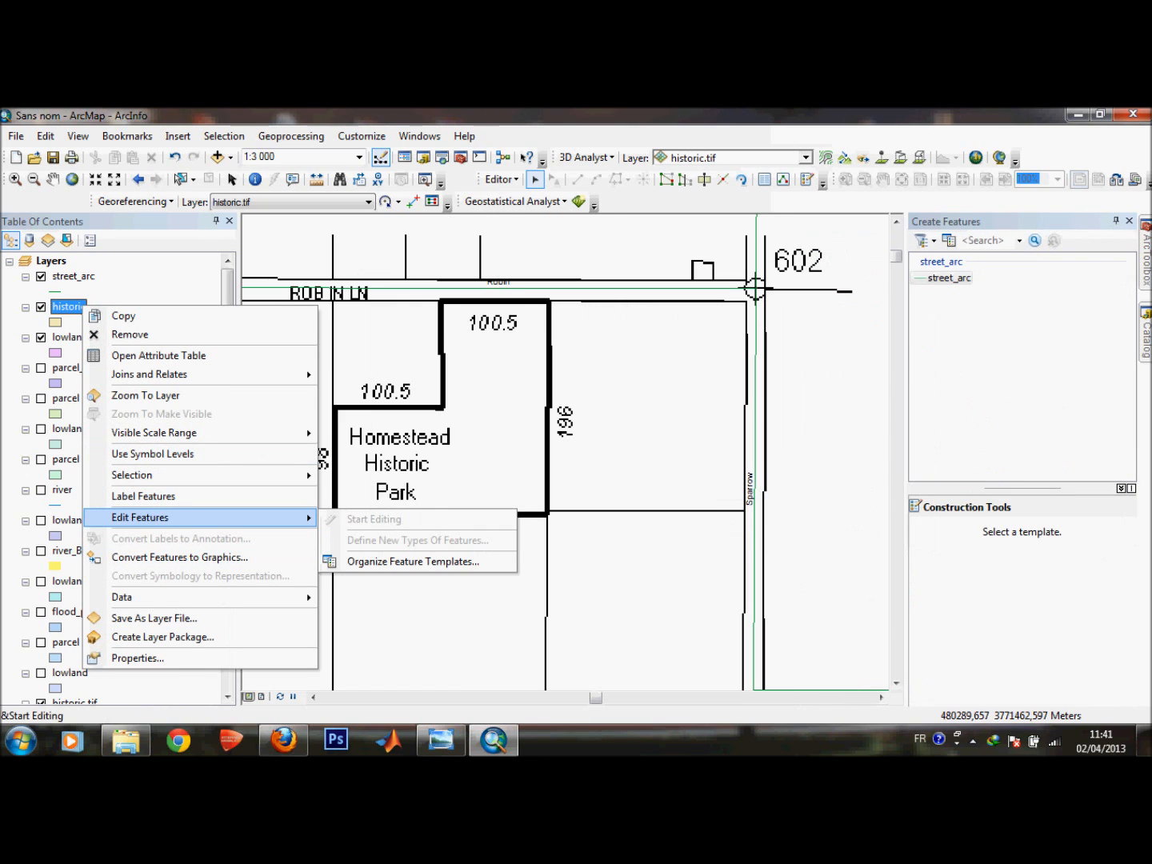
pyautogui.click(501, 180)
pyautogui.click(536, 216)
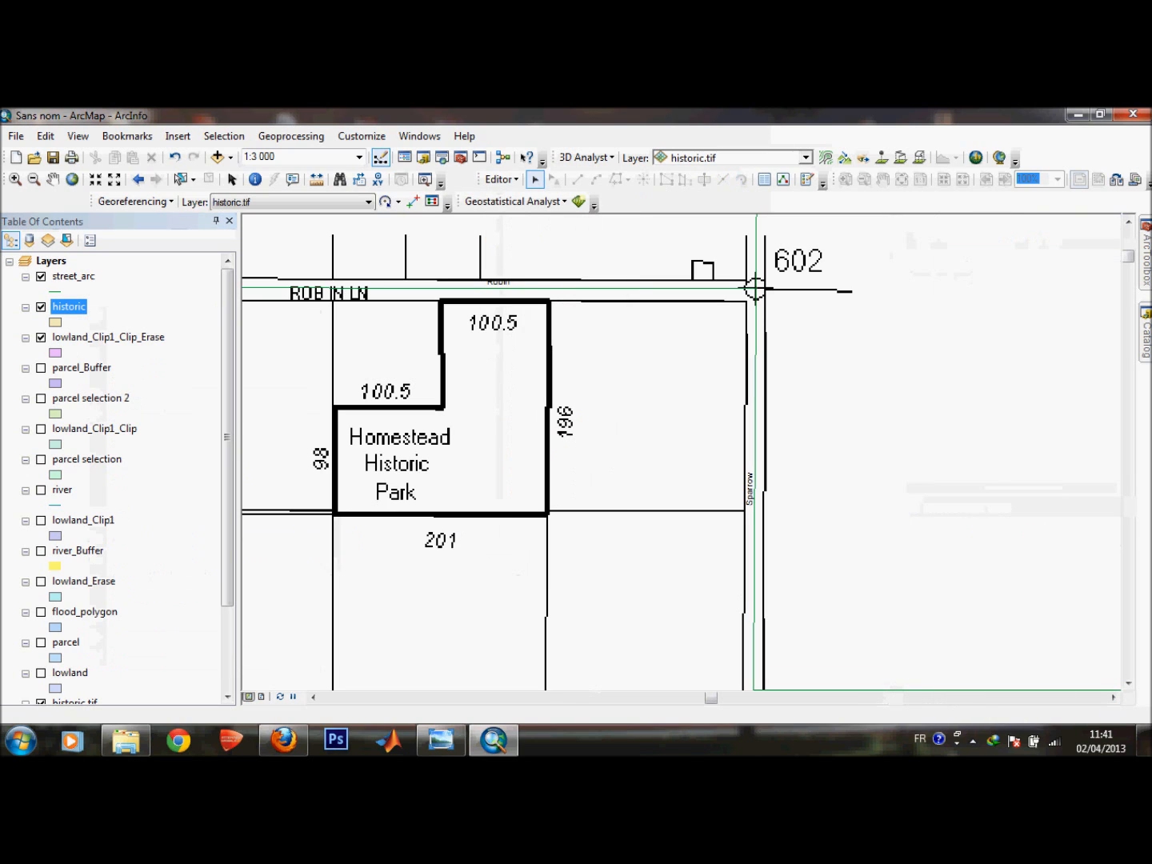
pyautogui.click(500, 179)
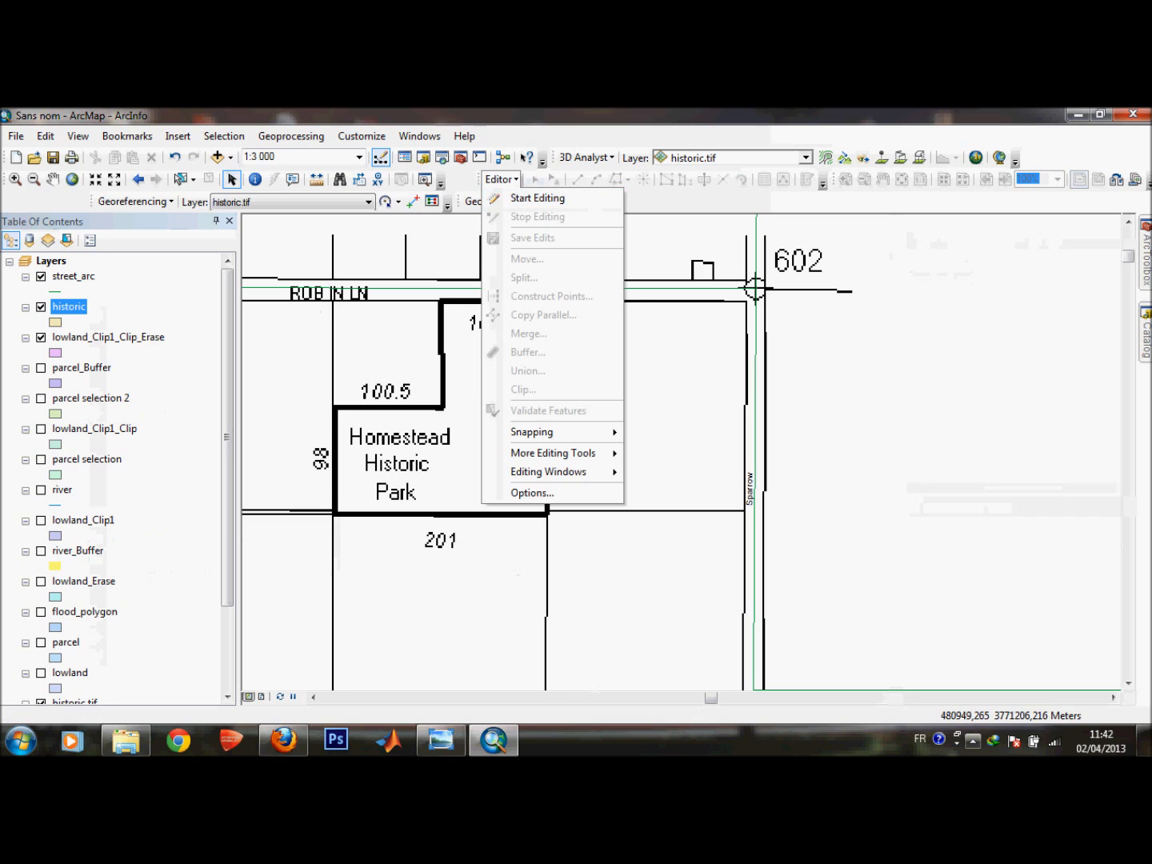
pyautogui.click(973, 741)
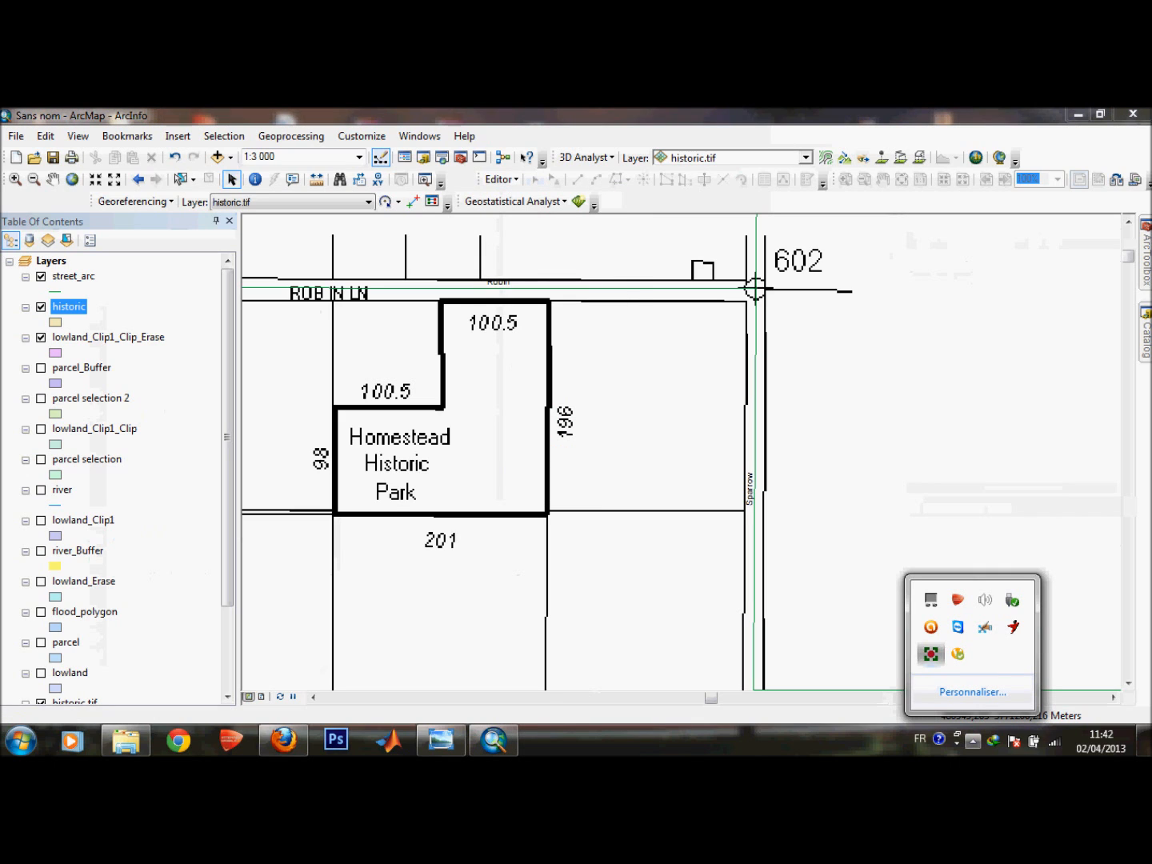
pyautogui.rightClick(930, 653)
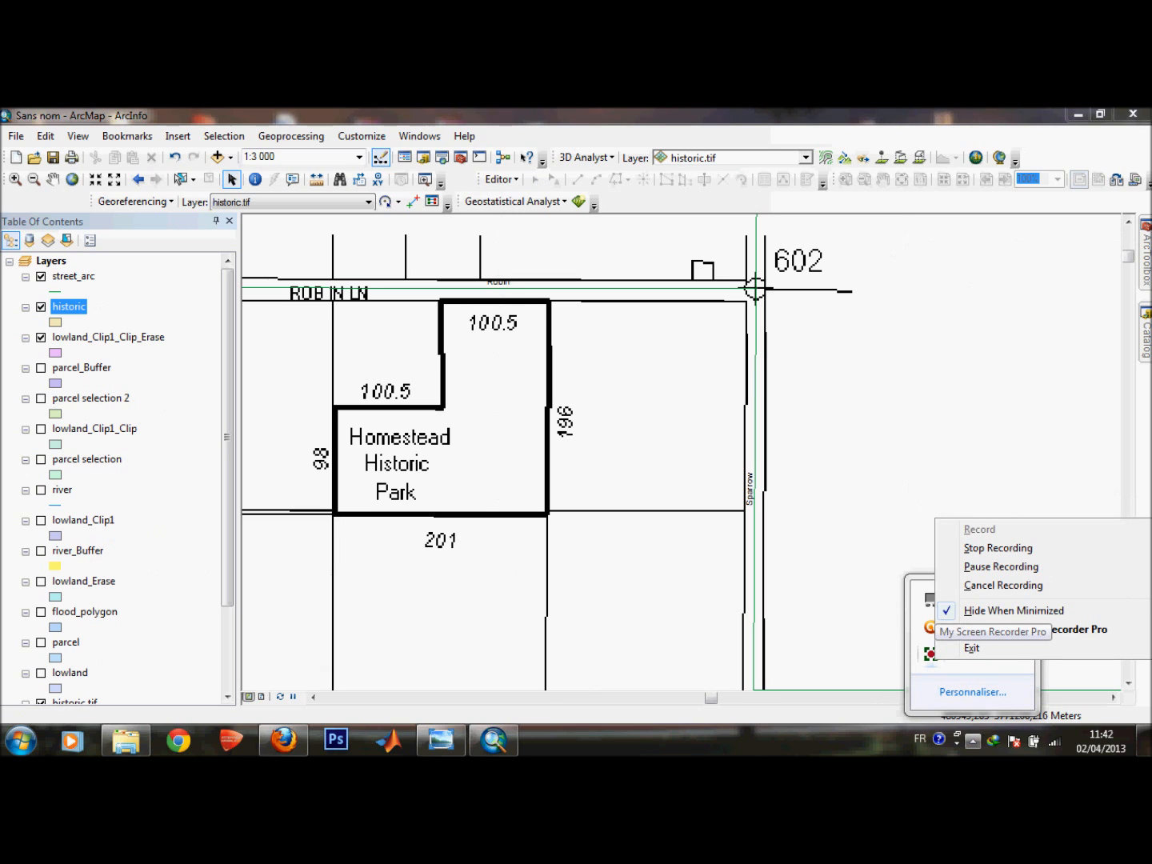
pyautogui.click(1001, 567)
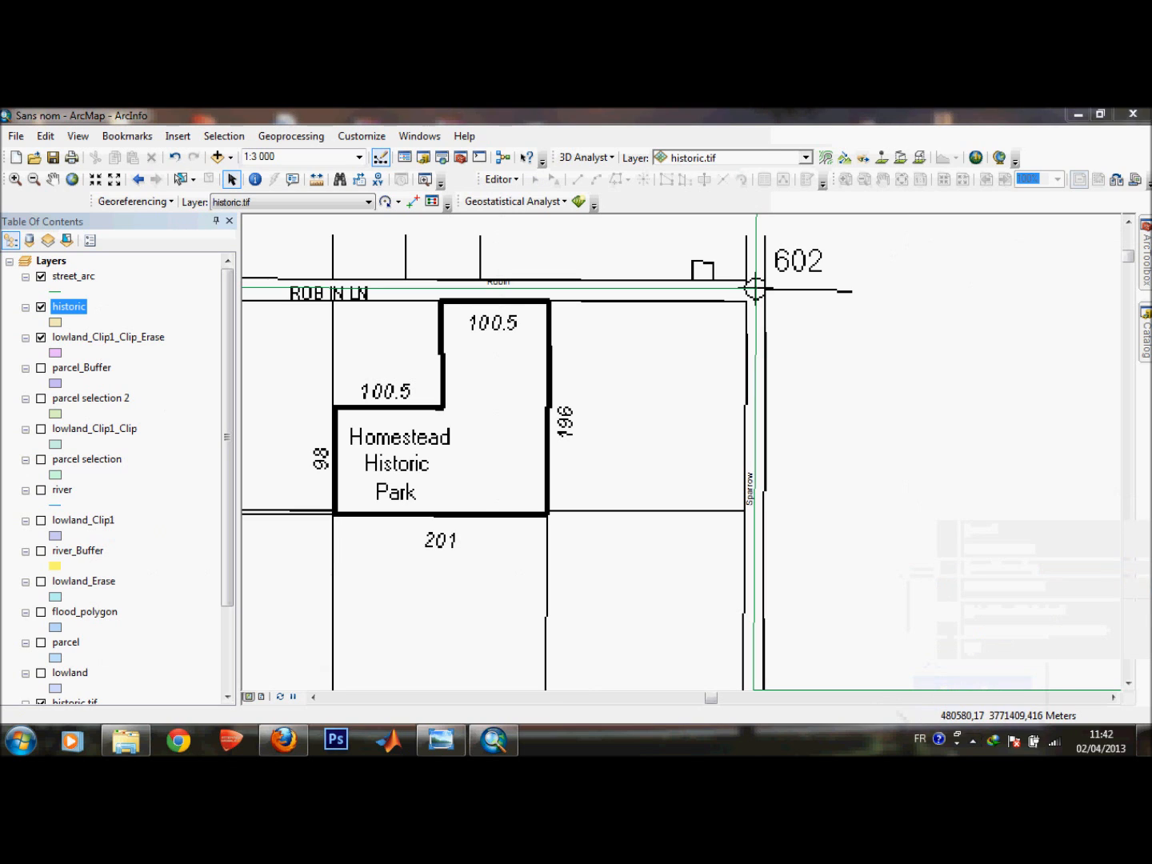
# Start editing the historic layer again, reviewing the spatial reference warnings for street_arc and lowland before continuing.
pyautogui.click(1145, 335)
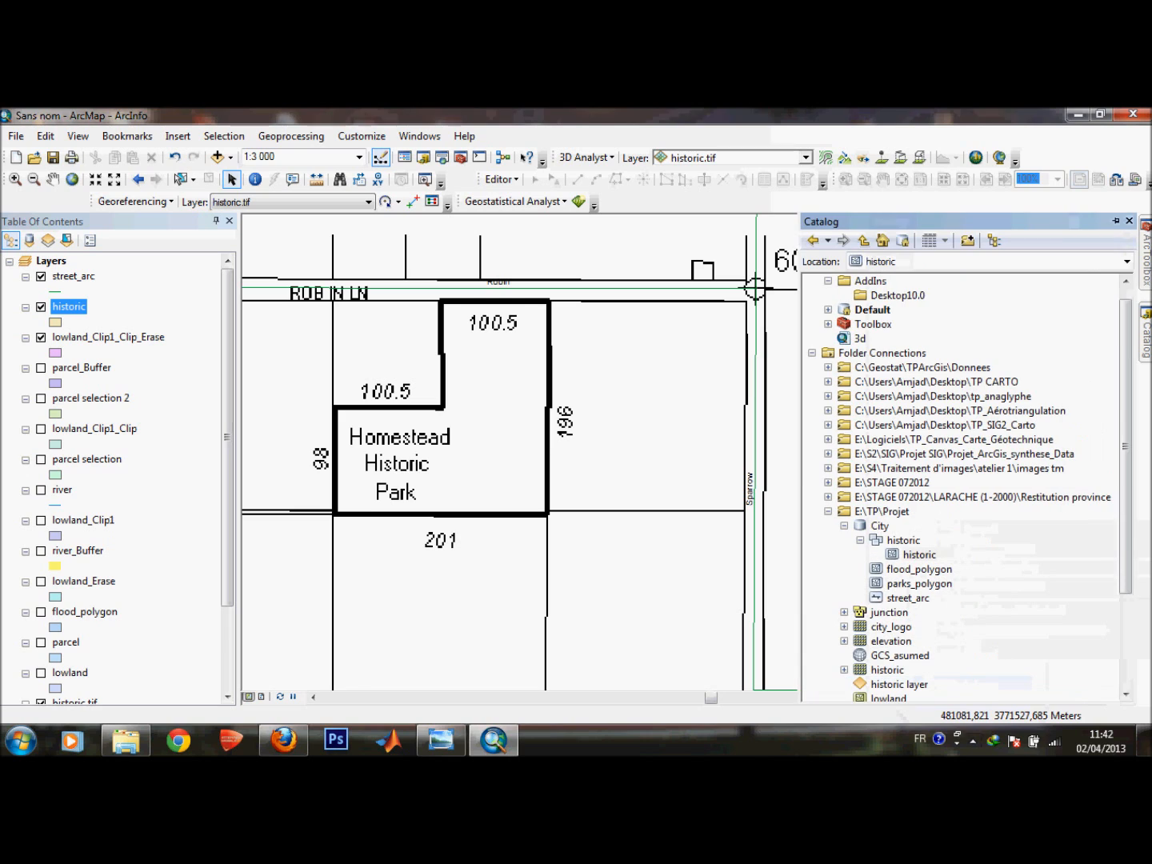
pyautogui.click(919, 554)
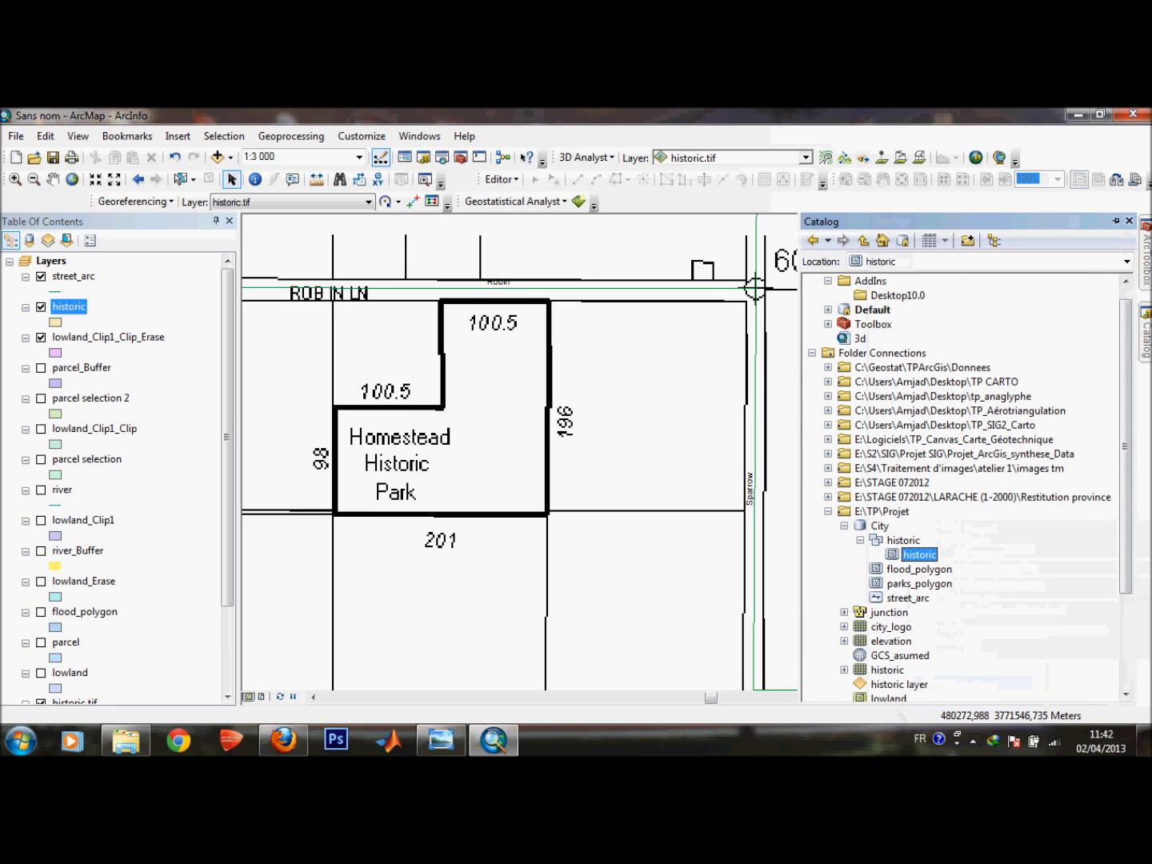
pyautogui.rightClick(61, 308)
pyautogui.moveTo(127, 379)
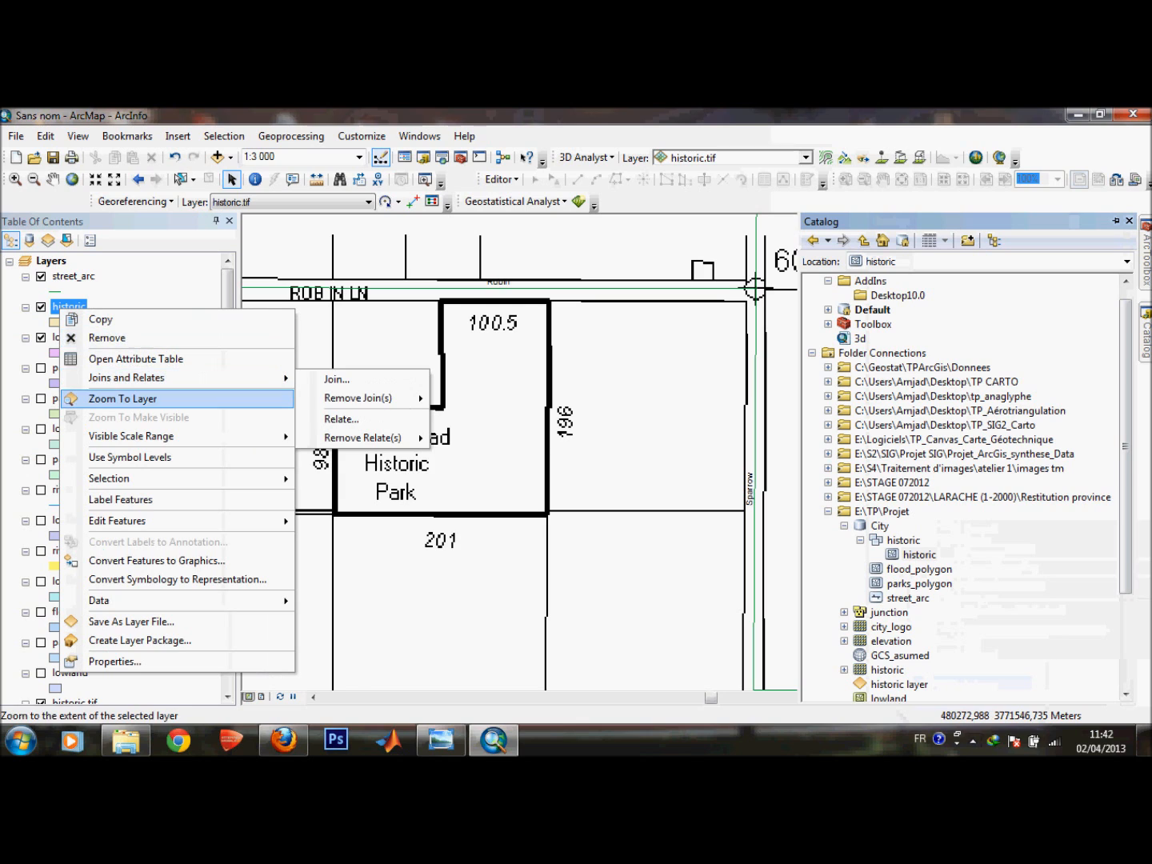
pyautogui.moveTo(117, 521)
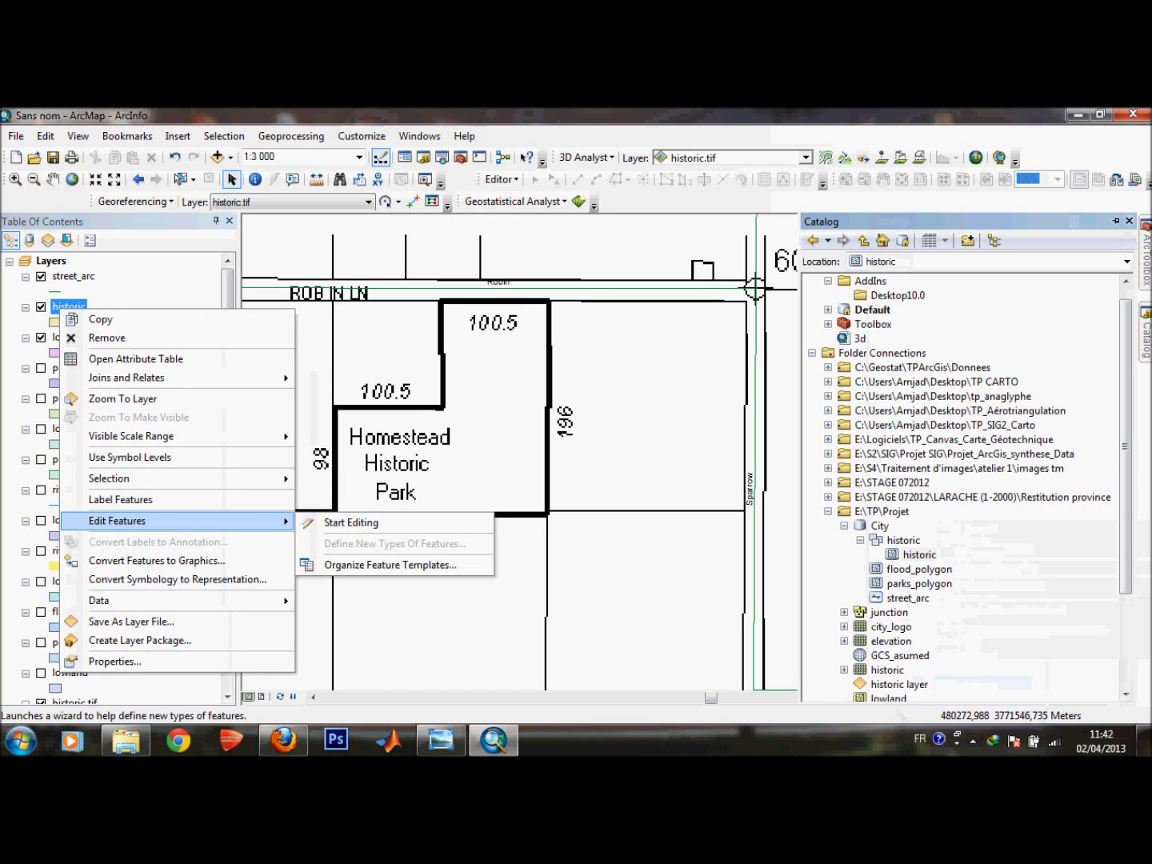
pyautogui.click(350, 522)
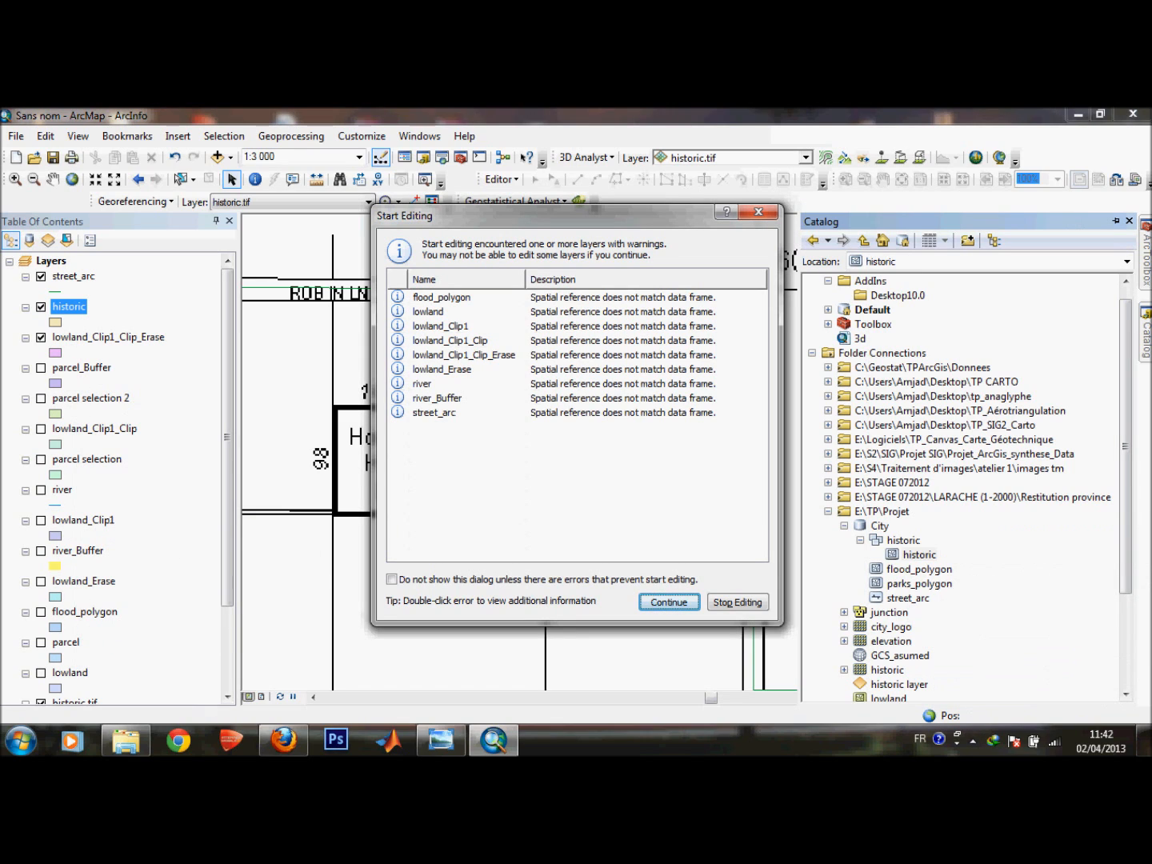
pyautogui.click(464, 413)
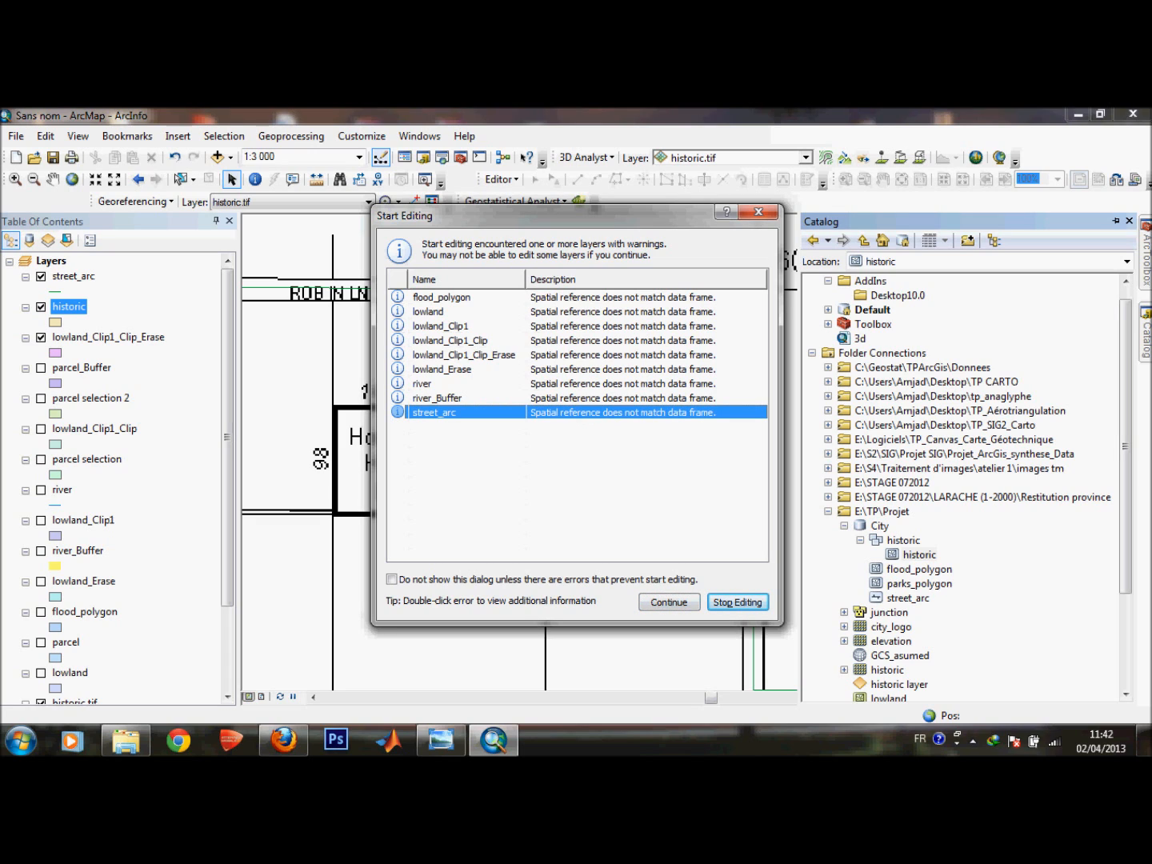
pyautogui.click(464, 313)
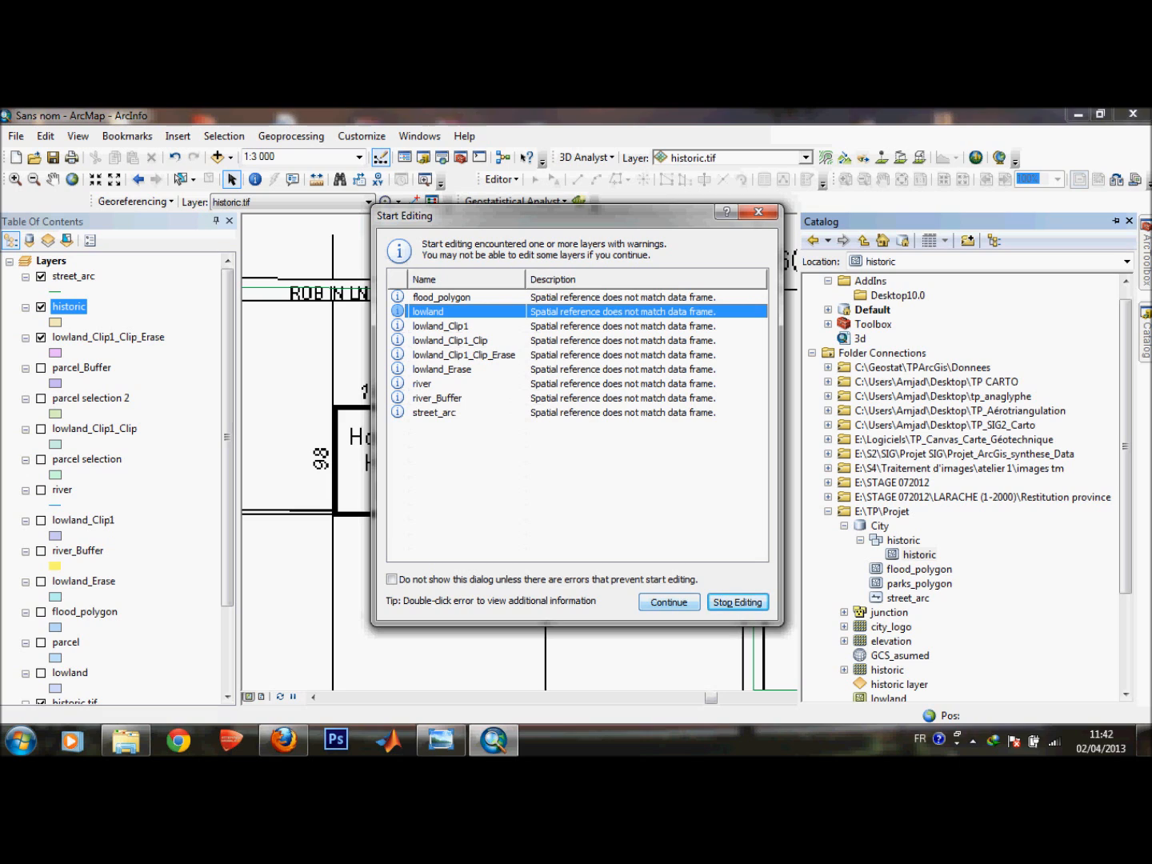
pyautogui.click(669, 600)
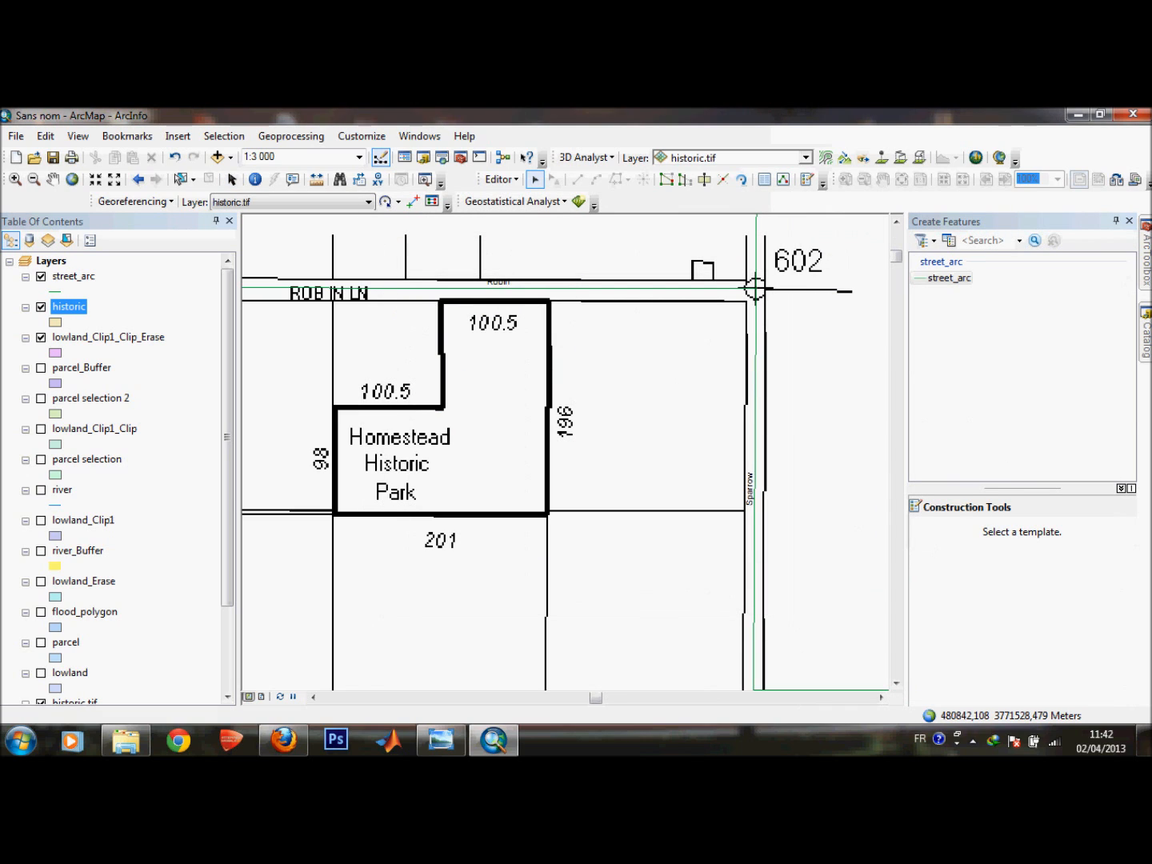
pyautogui.click(972, 740)
pyautogui.rightClick(930, 653)
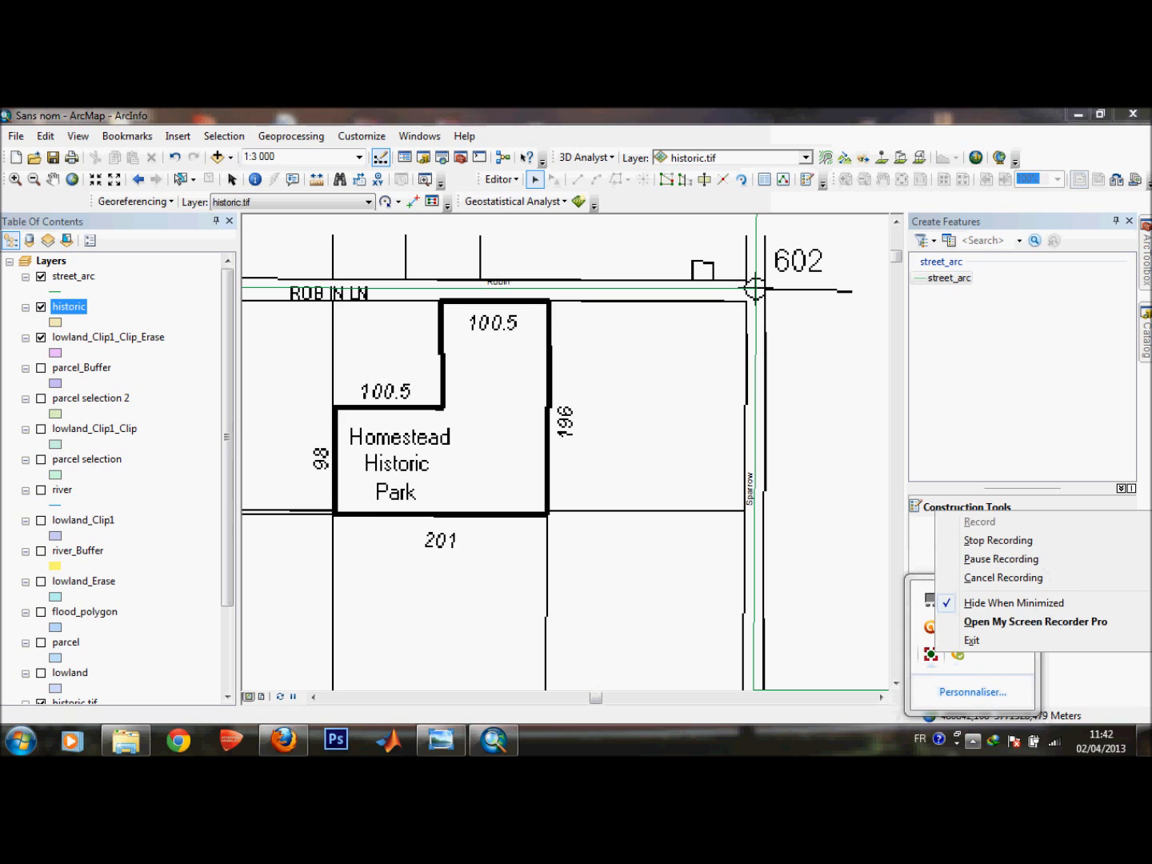
pyautogui.click(999, 558)
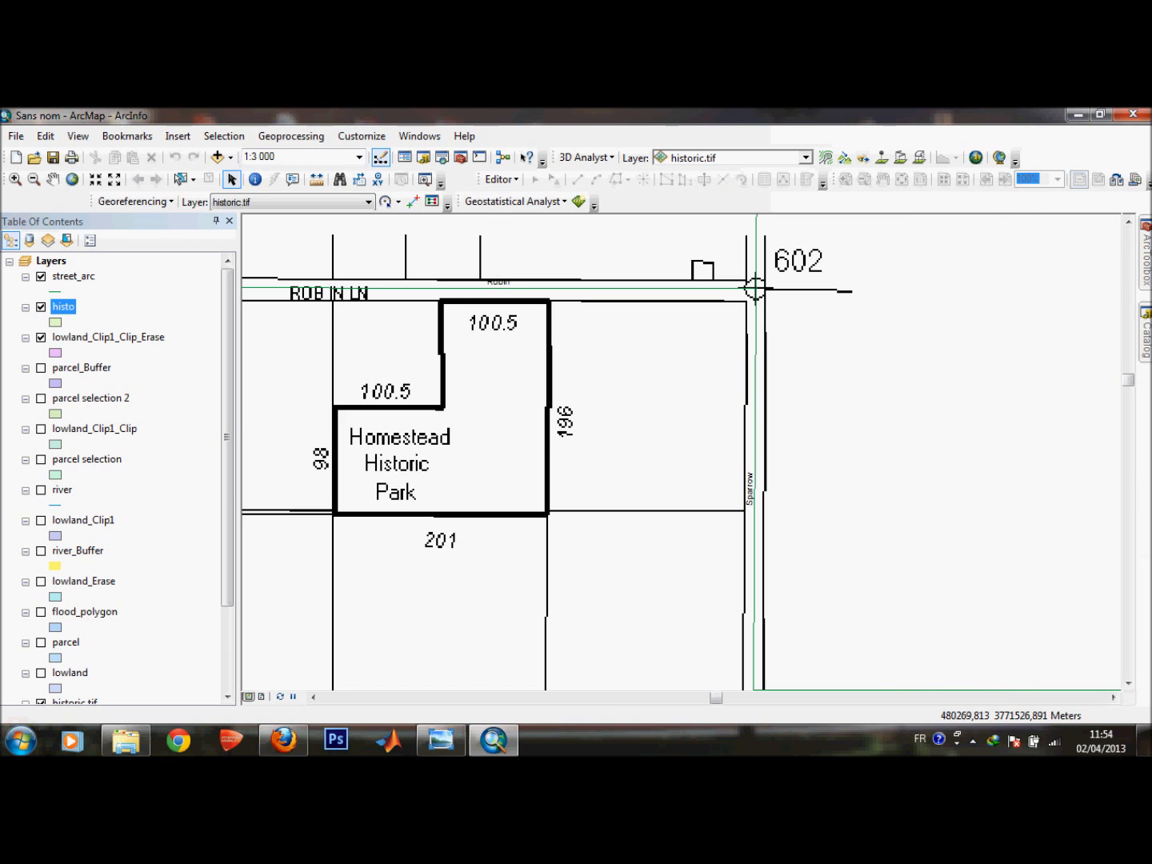
# Start an edit session on the histo layer.
pyautogui.rightClick(63, 307)
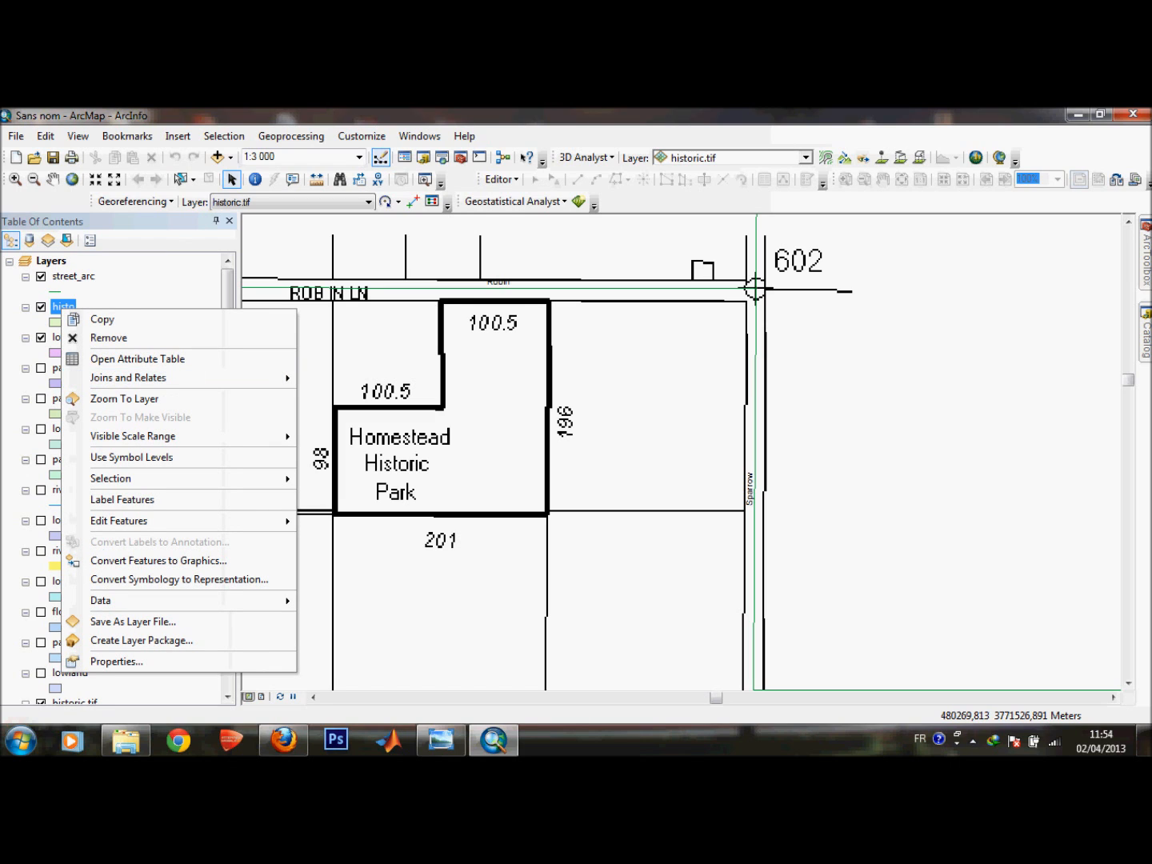
pyautogui.moveTo(177, 521)
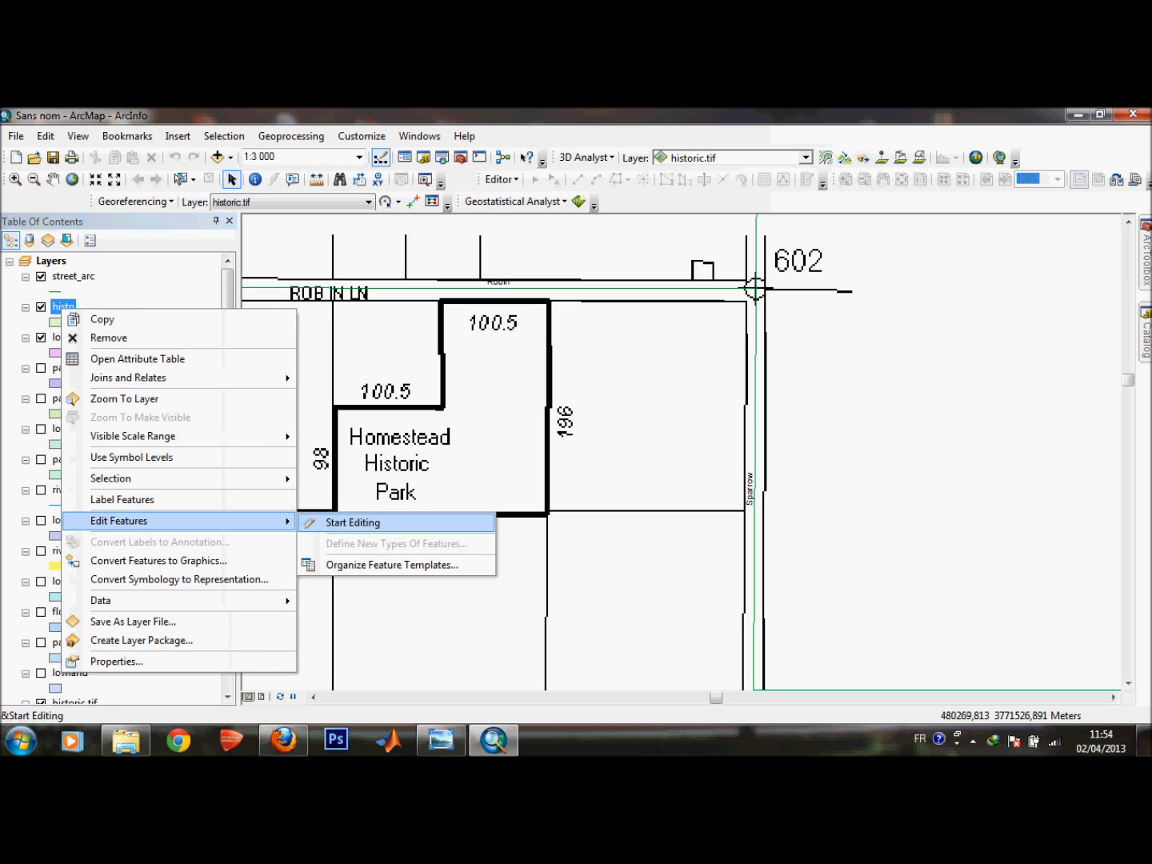
pyautogui.click(352, 522)
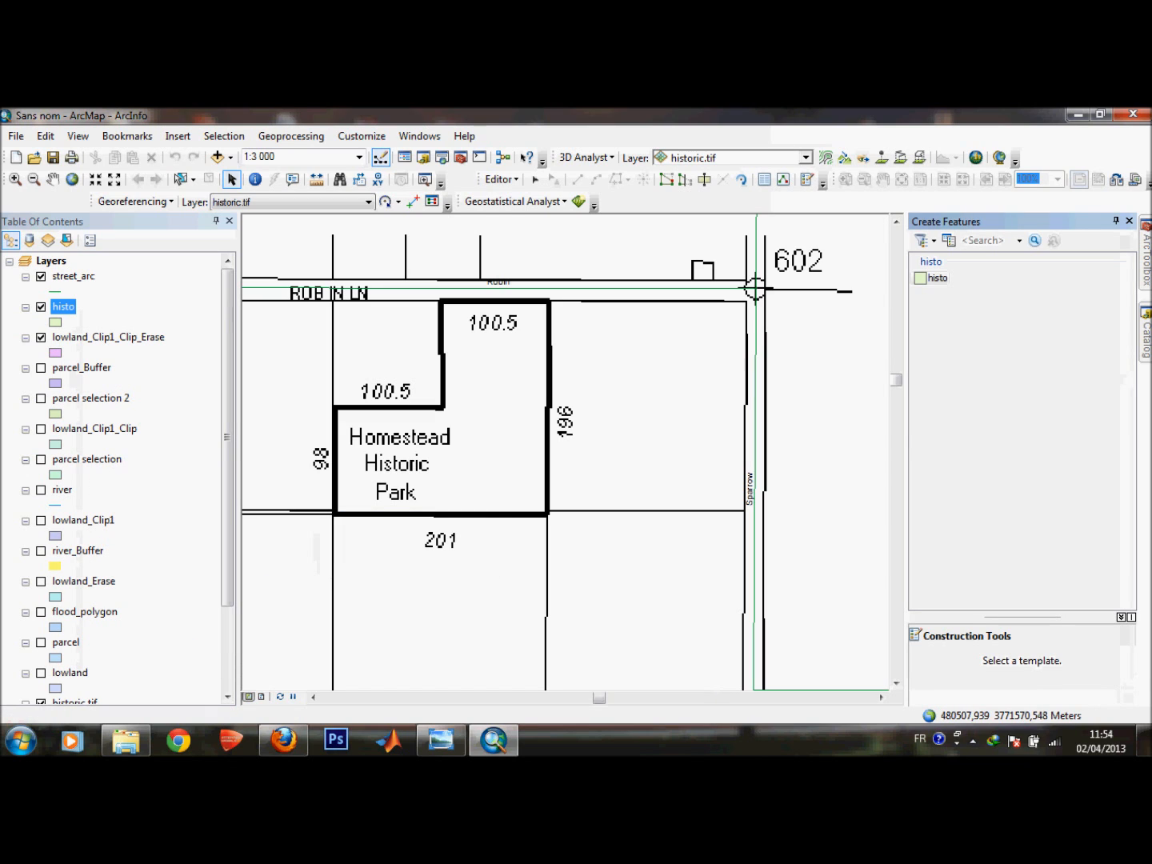
# Using the histo polygon template, digitize the Homestead Historic Park by tracing its six corners on the scanned map and finish the sketch.
pyautogui.click(936, 278)
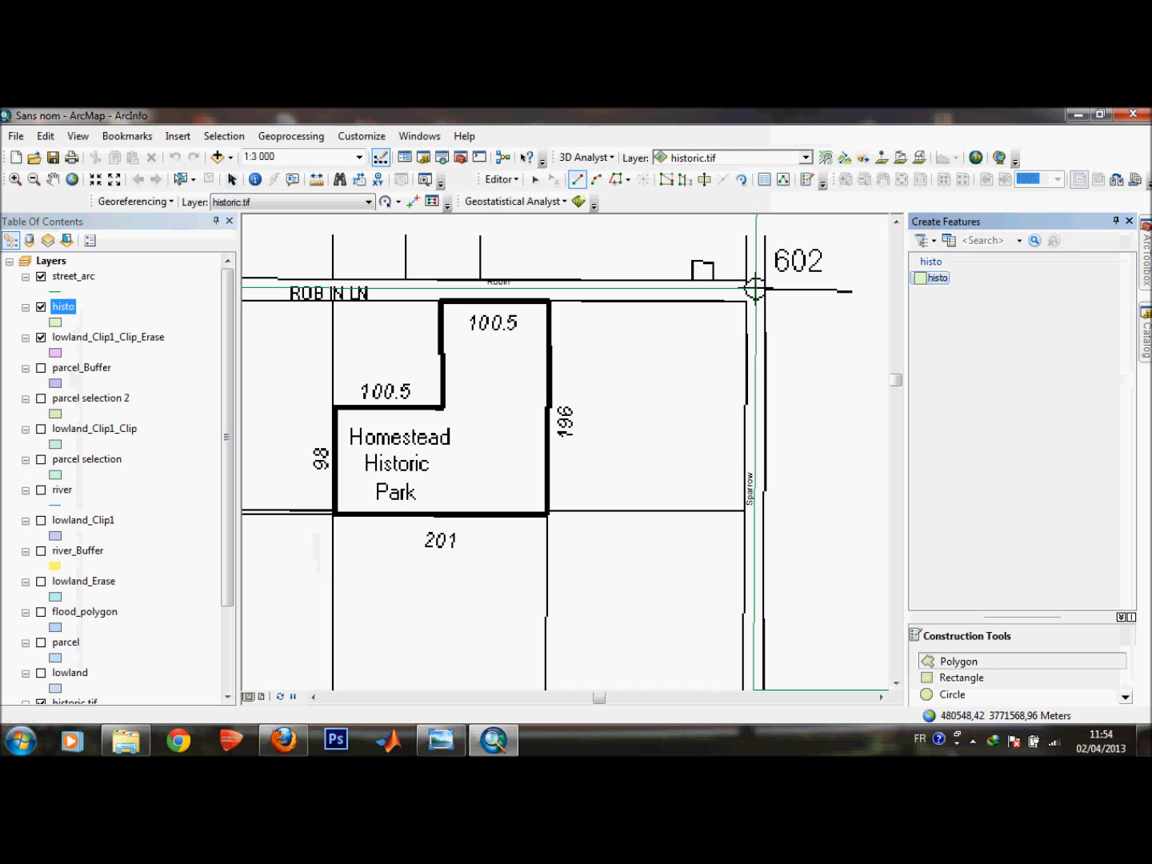
pyautogui.click(549, 301)
pyautogui.click(547, 514)
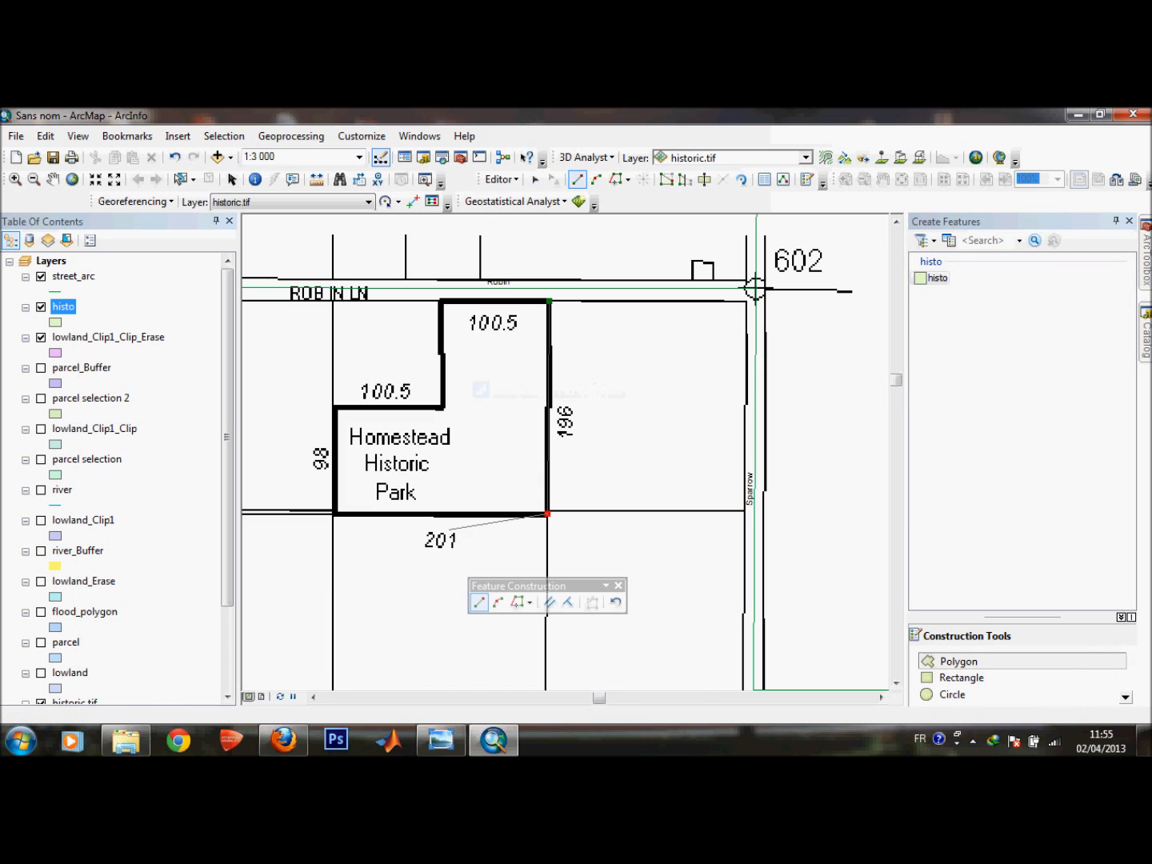
pyautogui.click(335, 514)
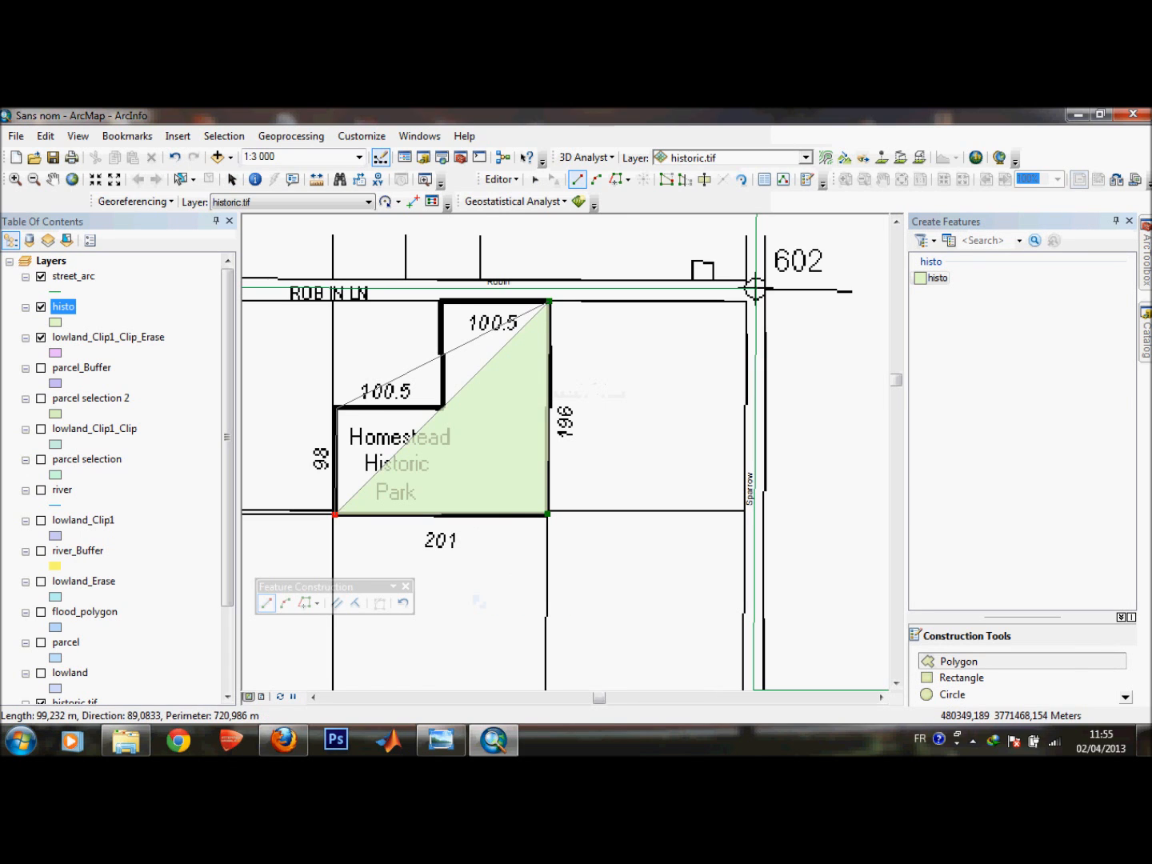
pyautogui.click(335, 407)
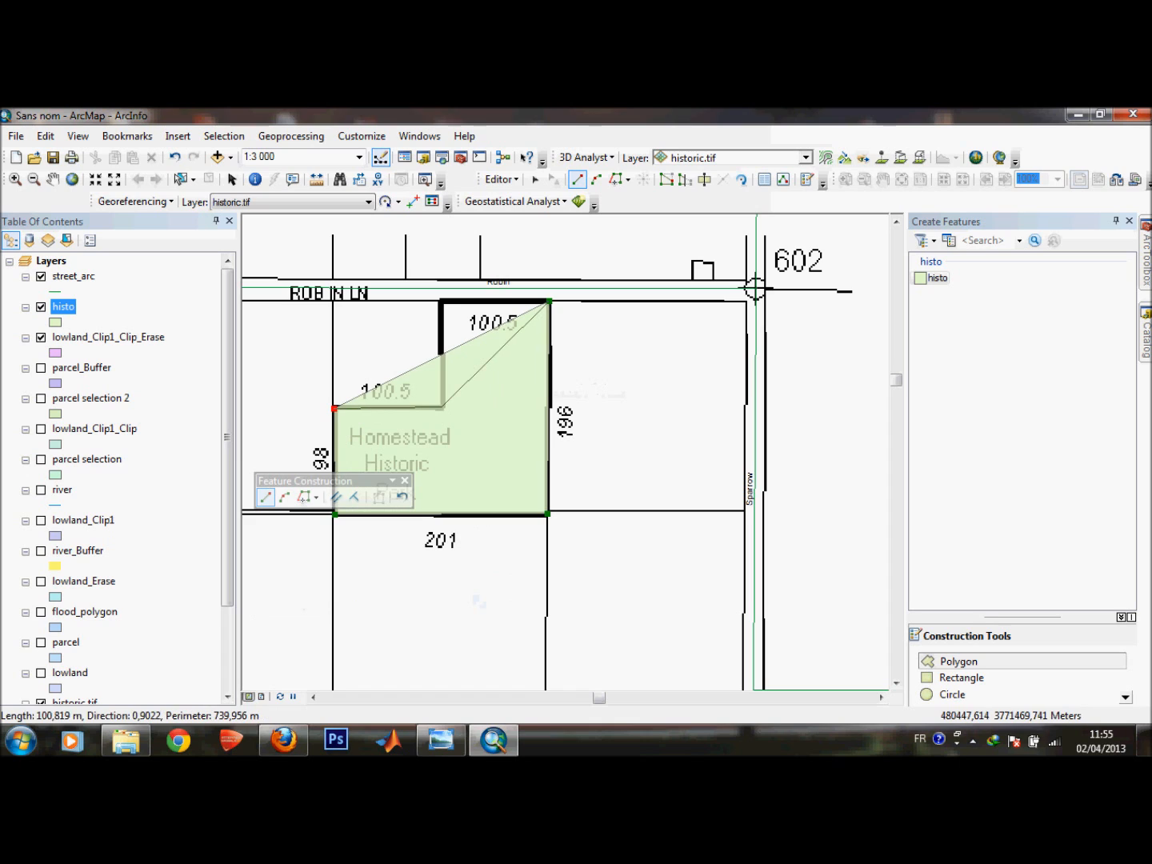
pyautogui.click(443, 408)
pyautogui.click(442, 301)
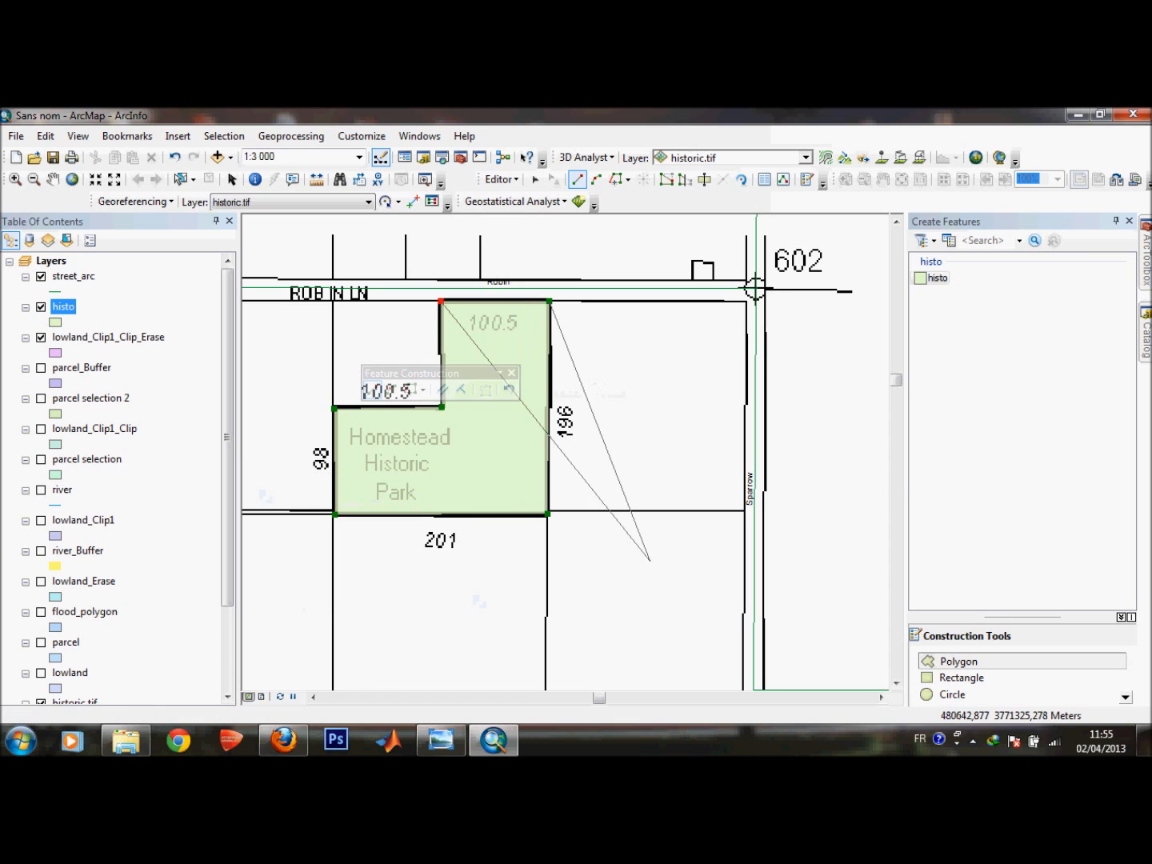
pyautogui.rightClick(725, 482)
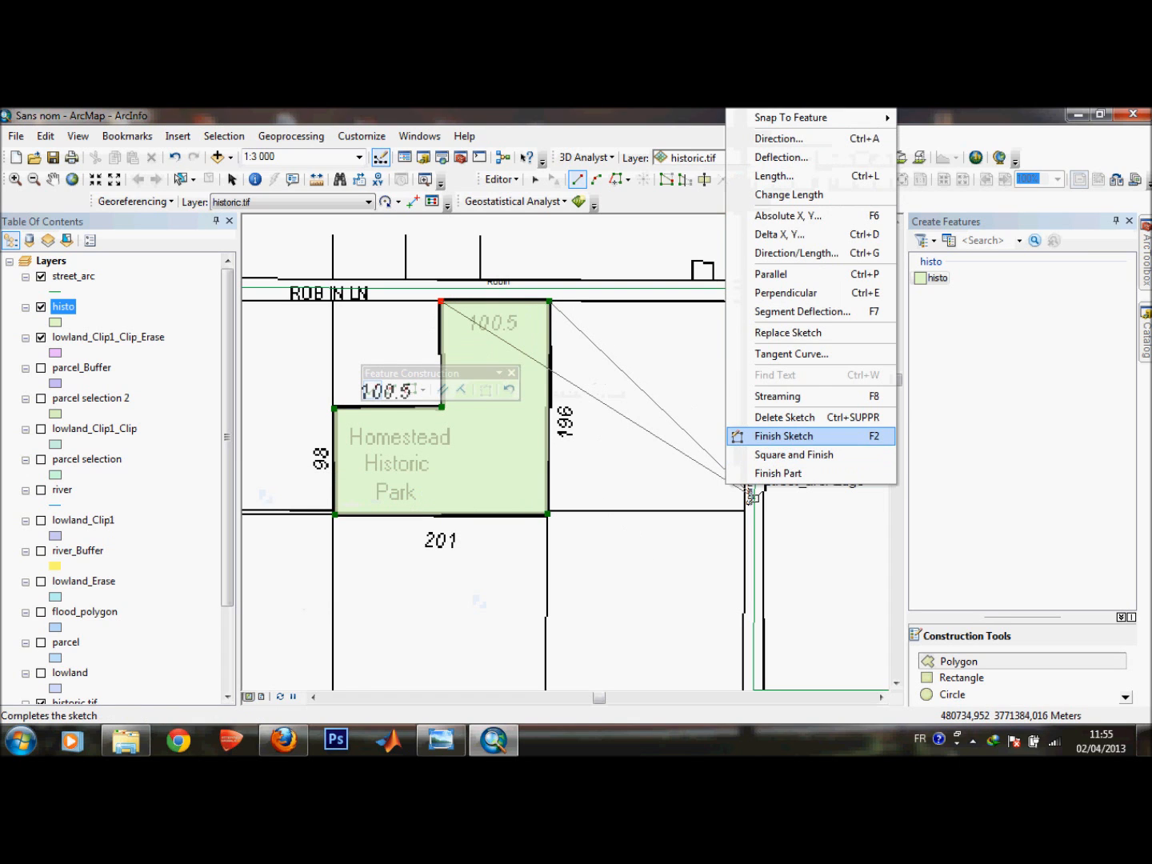
pyautogui.click(783, 436)
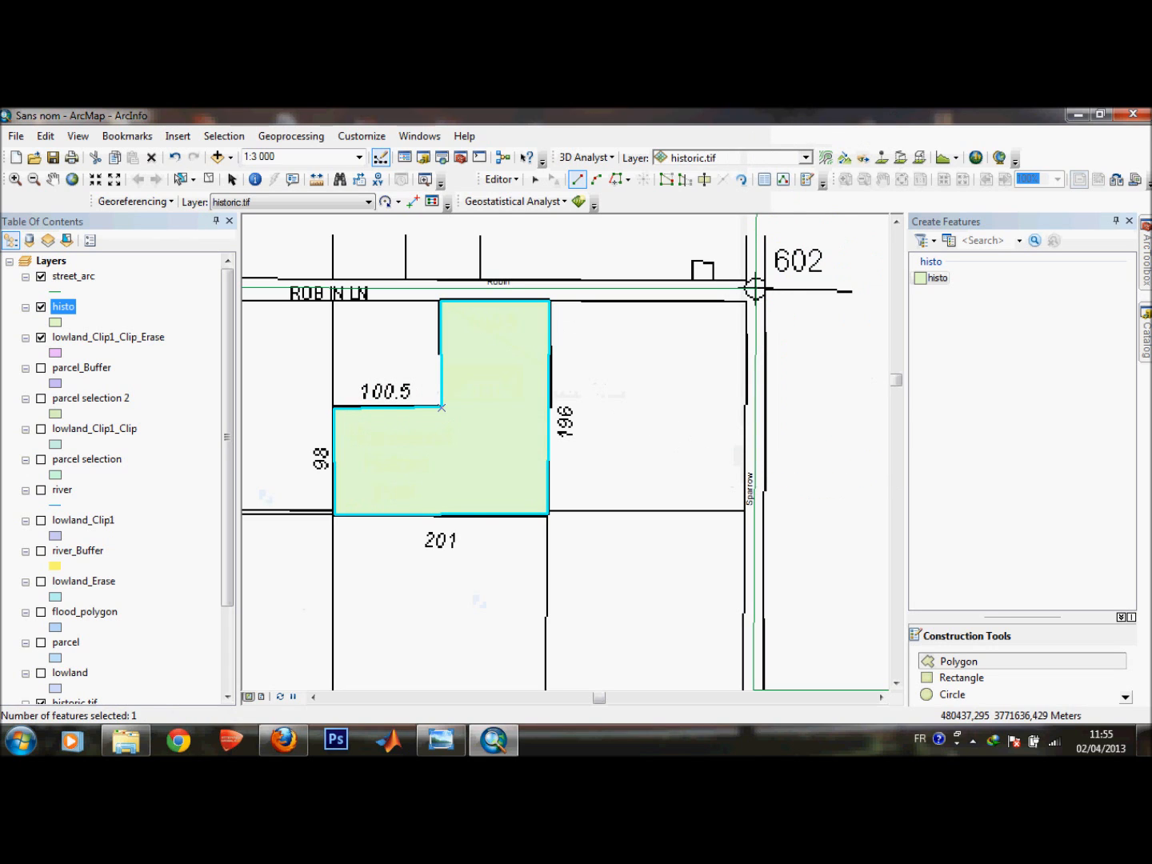
# Stop editing and save the edits.
pyautogui.click(502, 178)
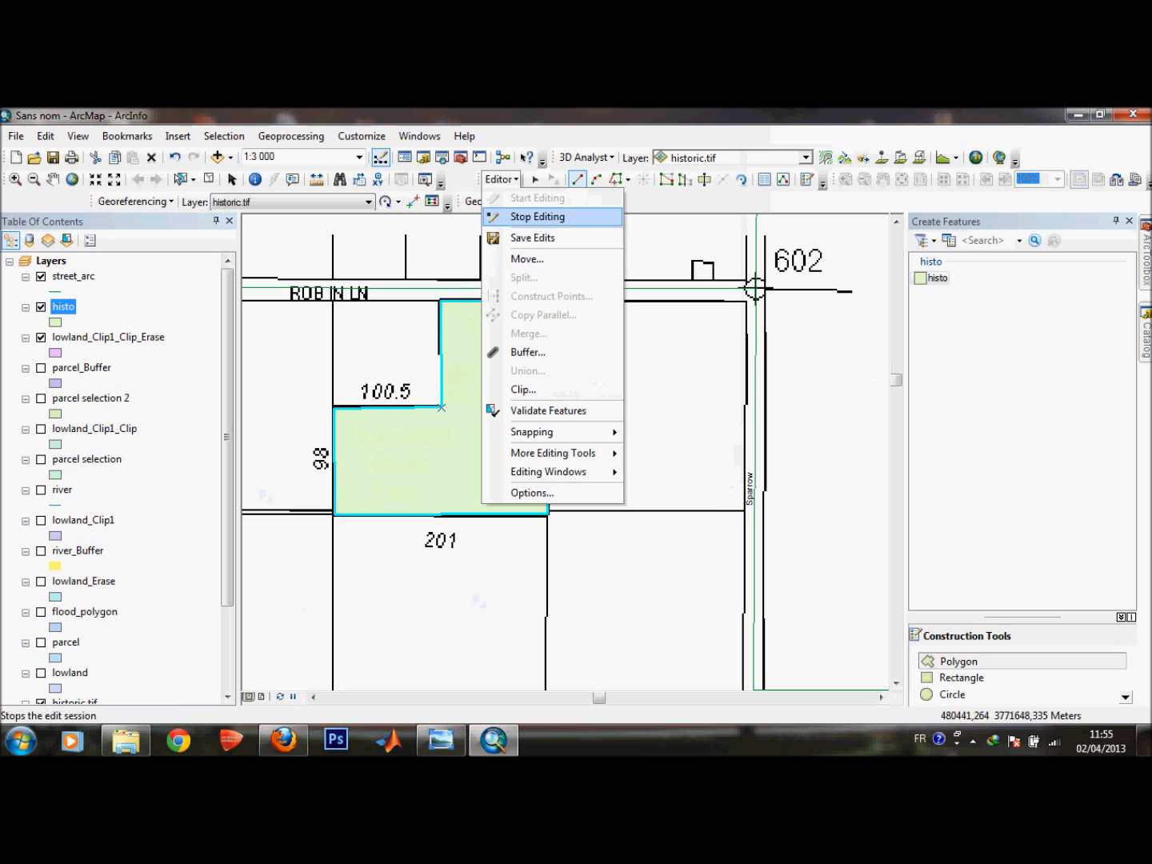
pyautogui.click(531, 216)
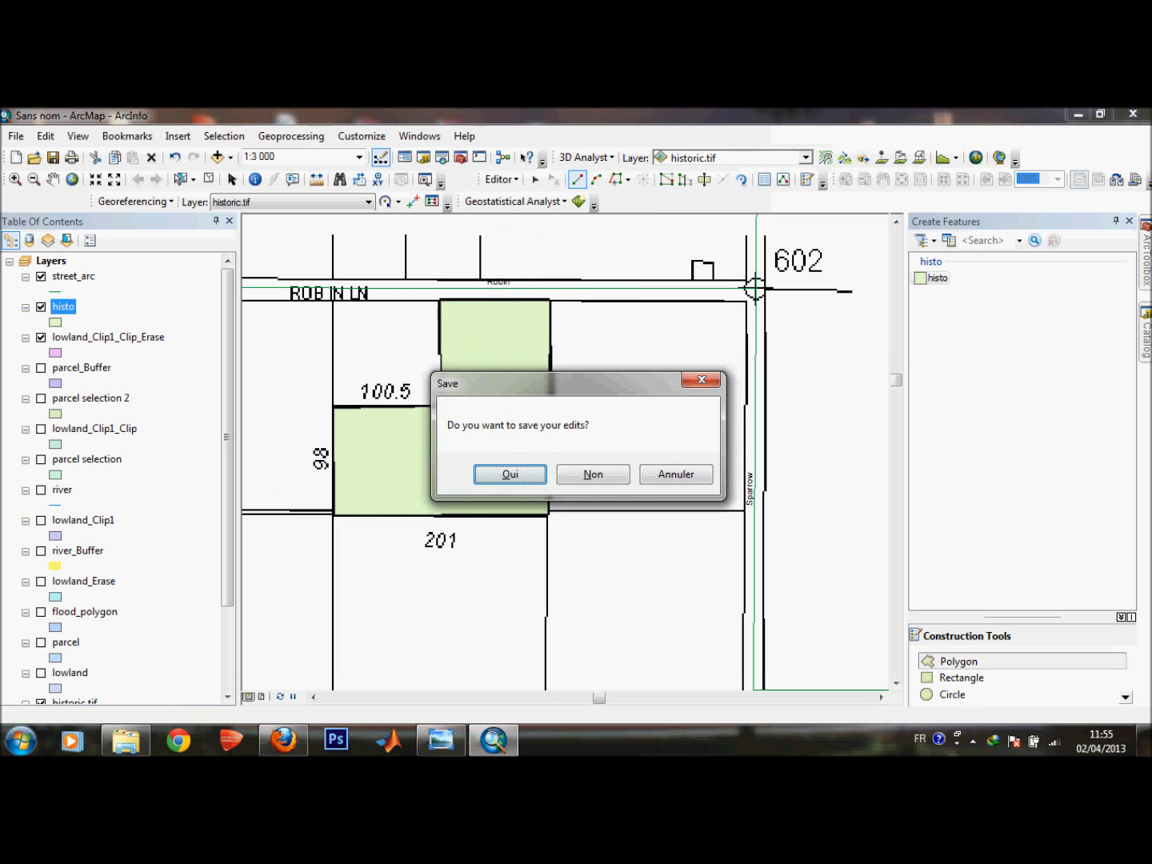
pyautogui.press('Return')
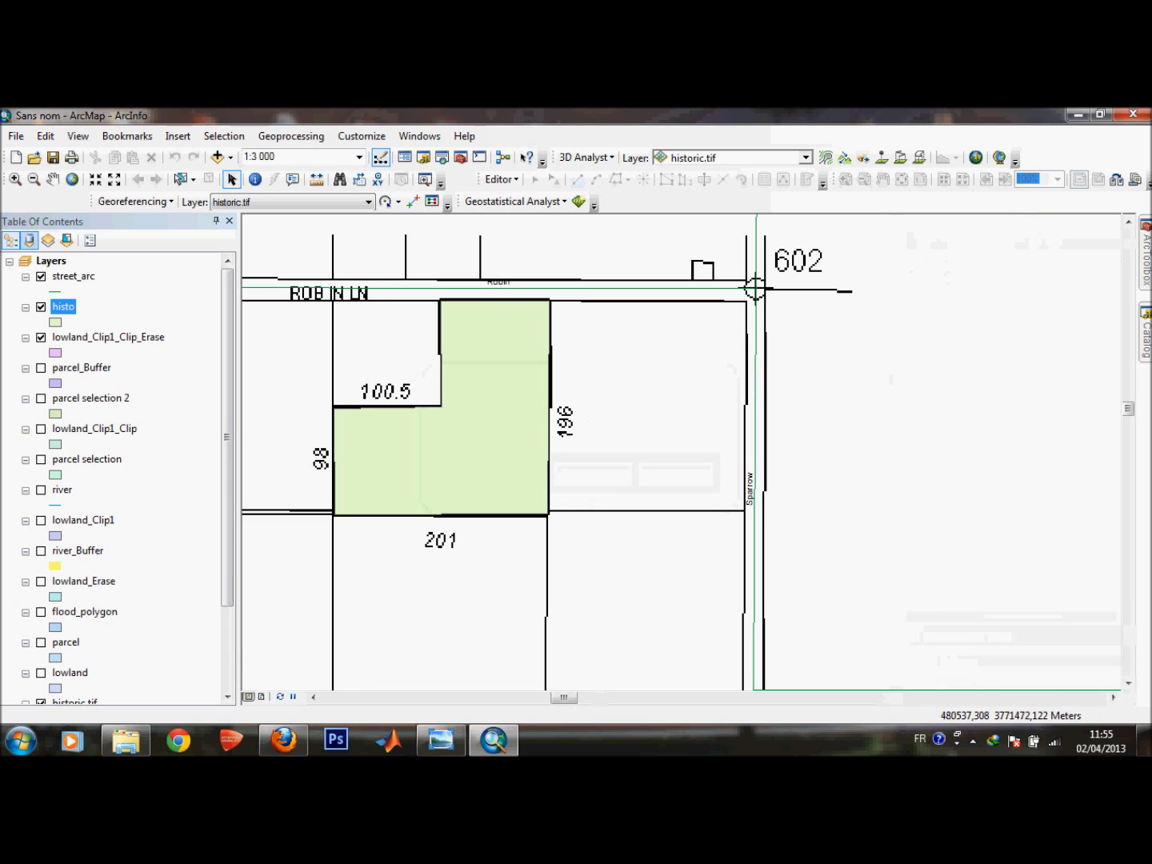
# Hide the historic.tif raster layer and zoom out to see the new park polygon among the streets.
pyautogui.moveTo(226, 435); pyautogui.dragTo(227, 520)
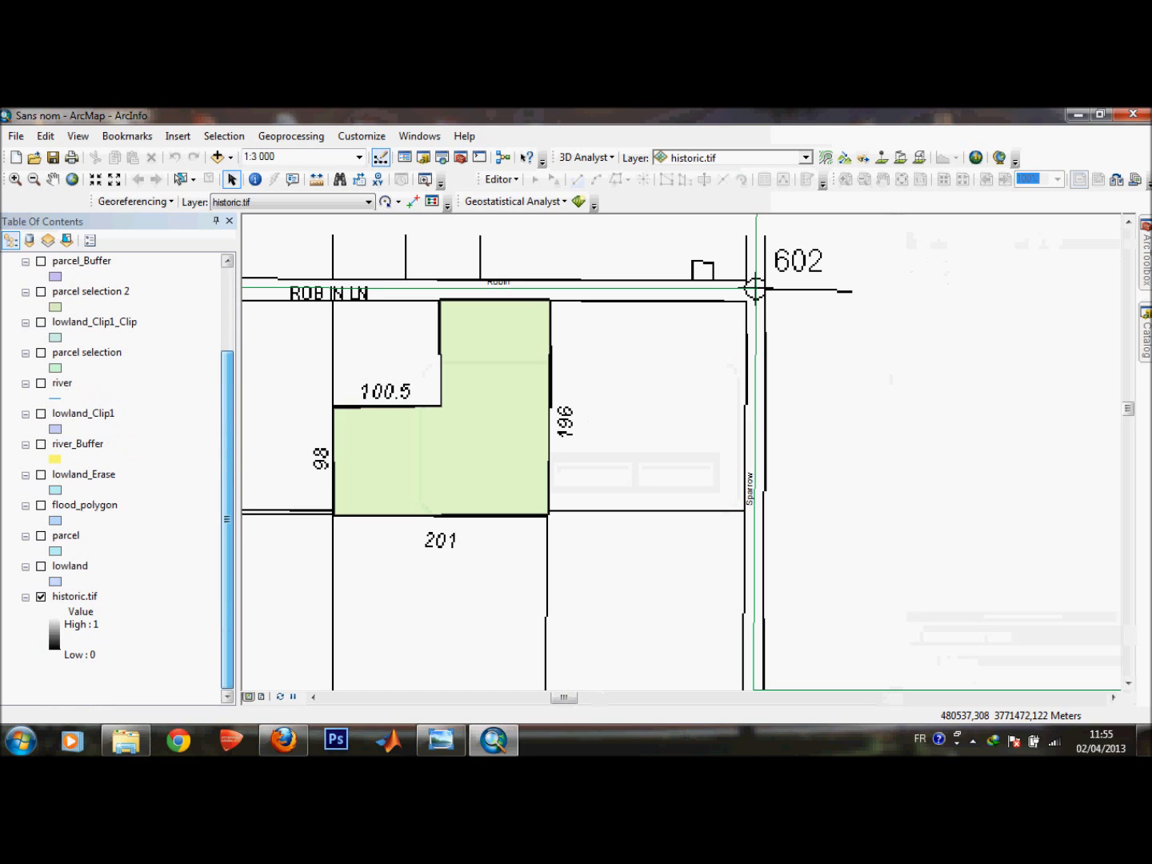
pyautogui.click(40, 595)
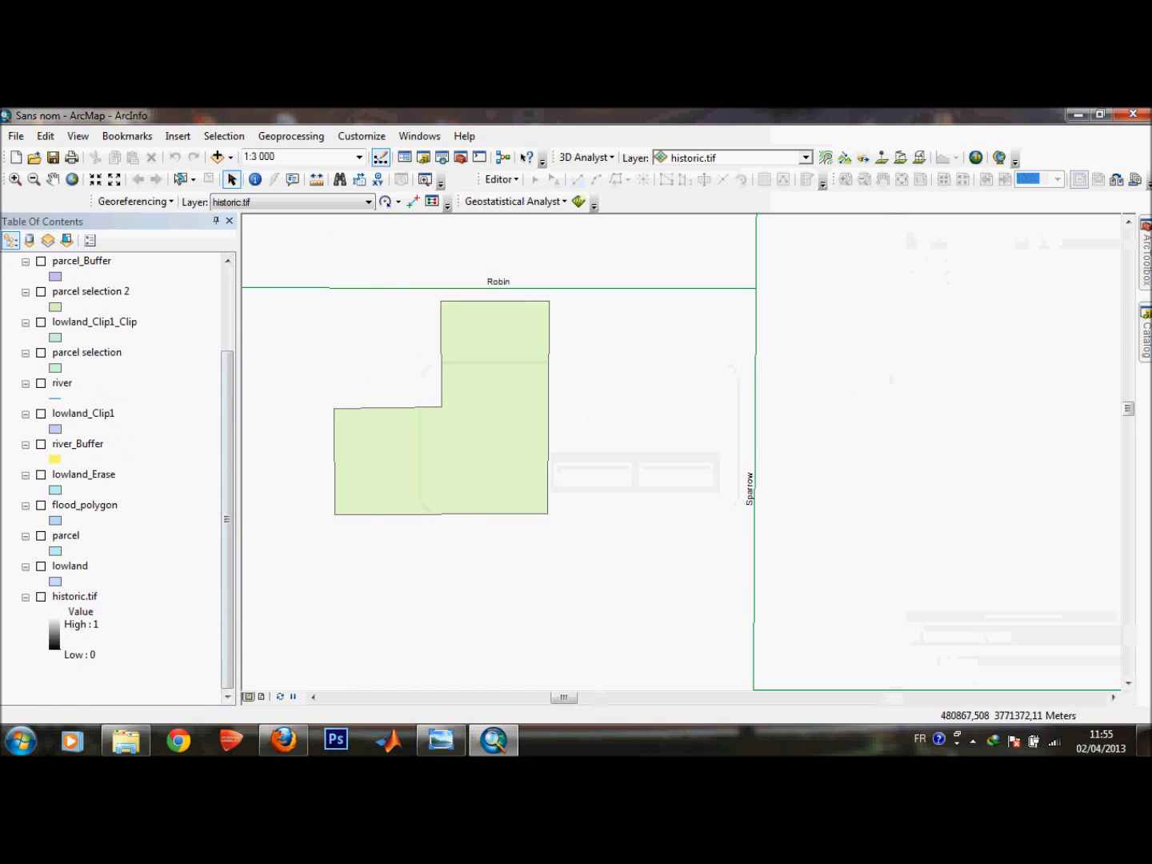
pyautogui.scroll(5, 788, 470)
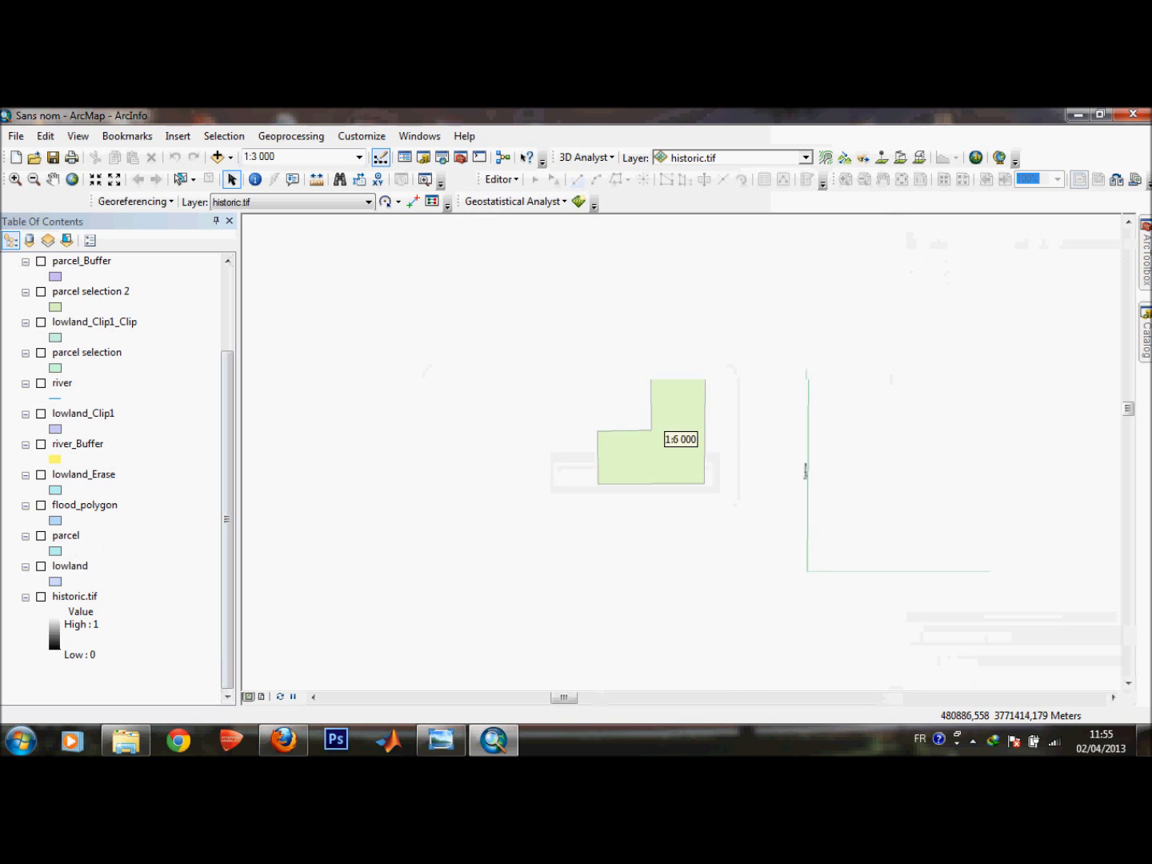
pyautogui.scroll(2, 685, 448)
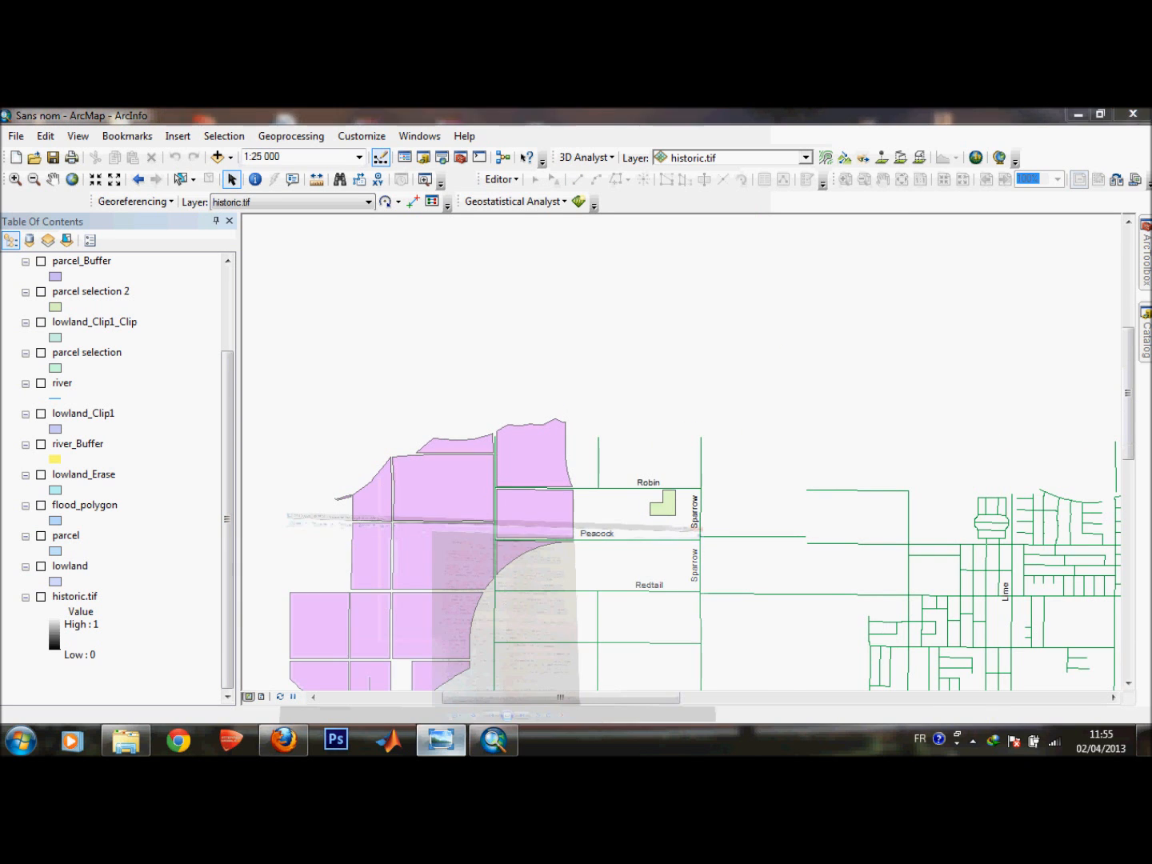
# Switch to the photo viewer and read the site selection criteria in the scanned project document.
pyautogui.click(440, 739)
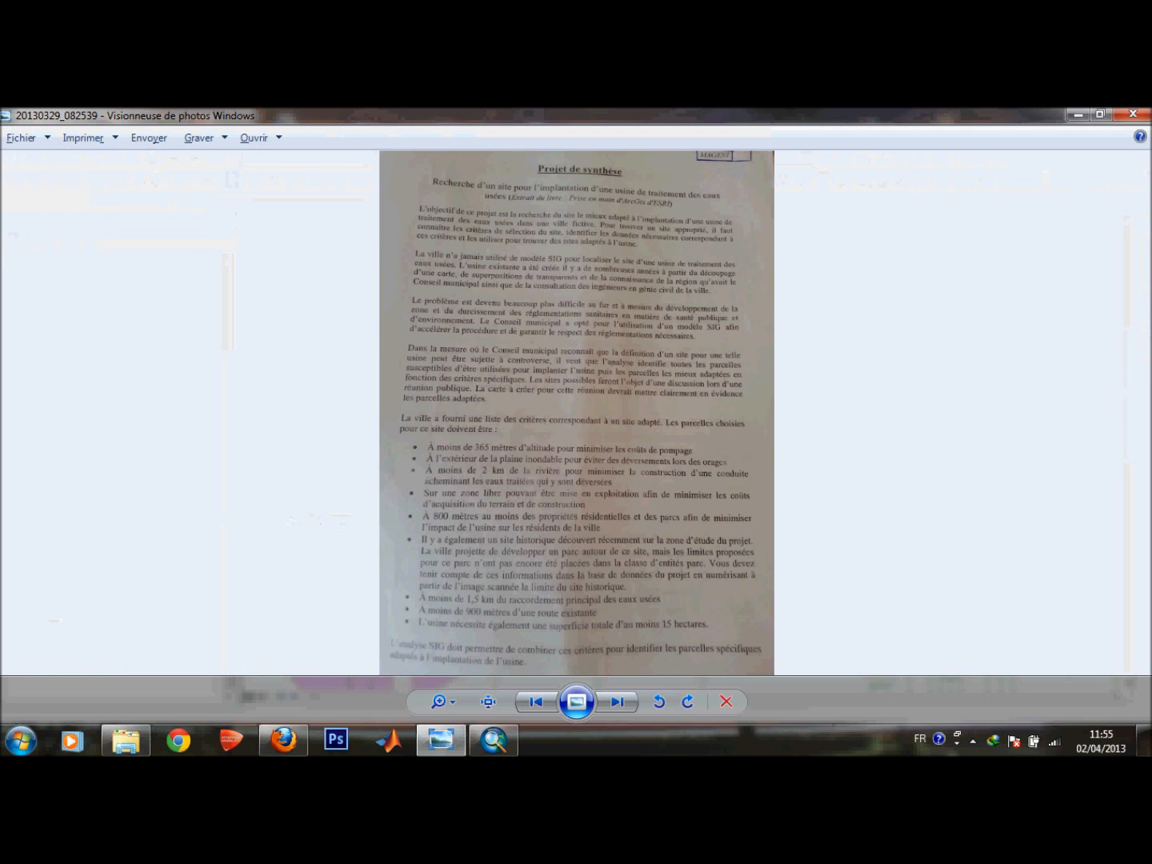
pyautogui.scroll(3, 579, 529)
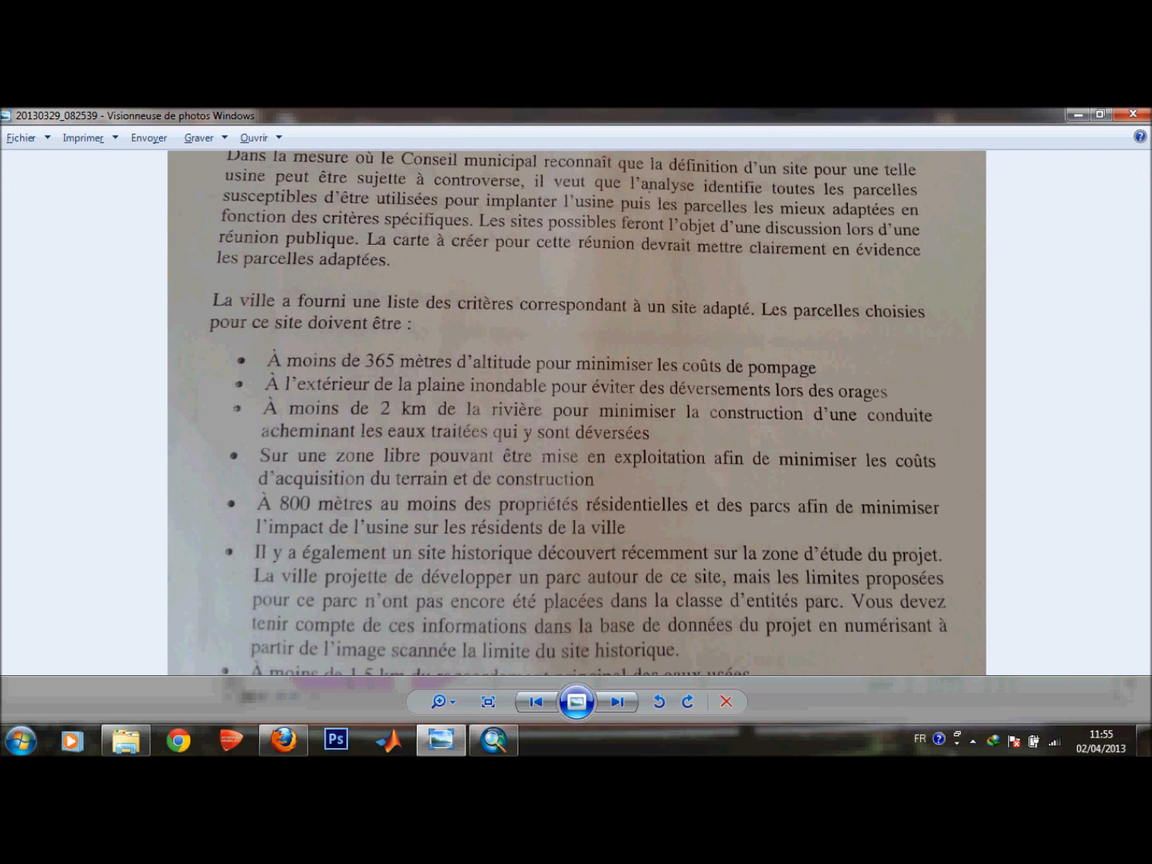
pyautogui.click(1076, 114)
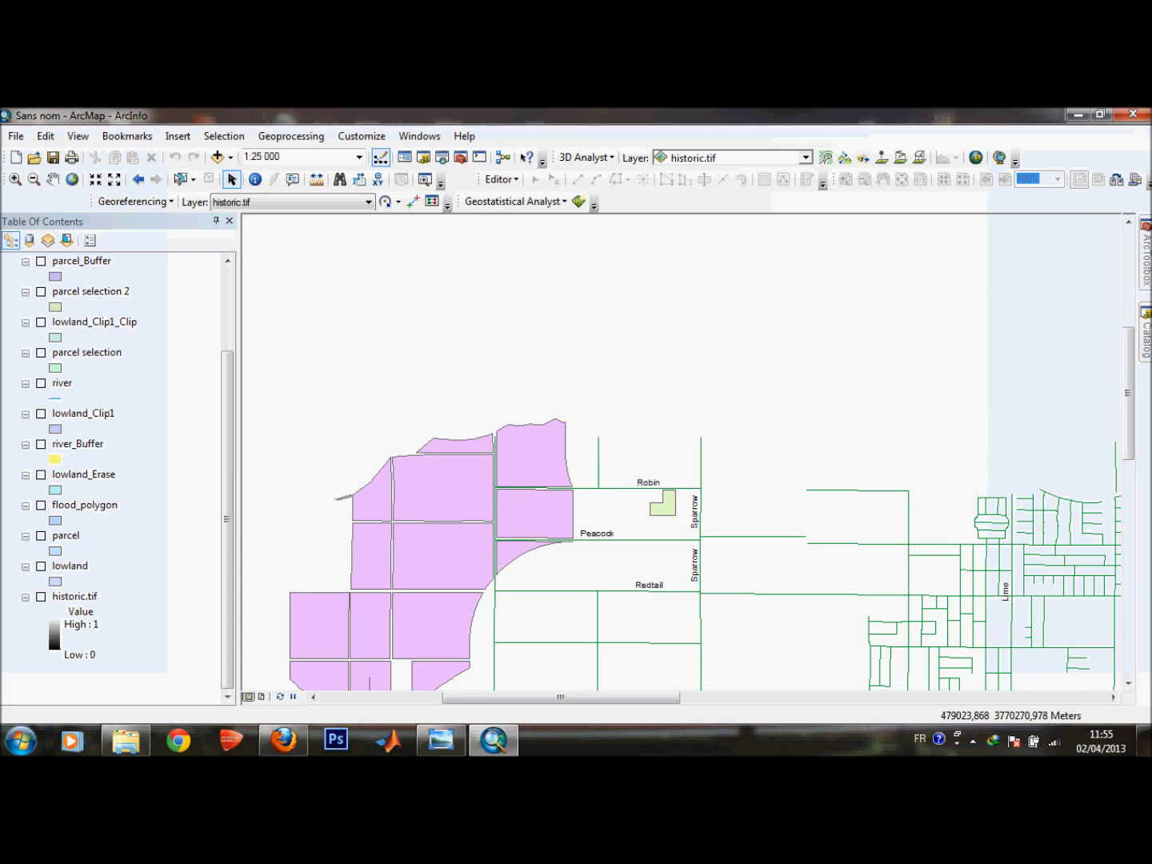
pyautogui.scroll(3, 625, 514)
pyautogui.scroll(-3, 625, 515)
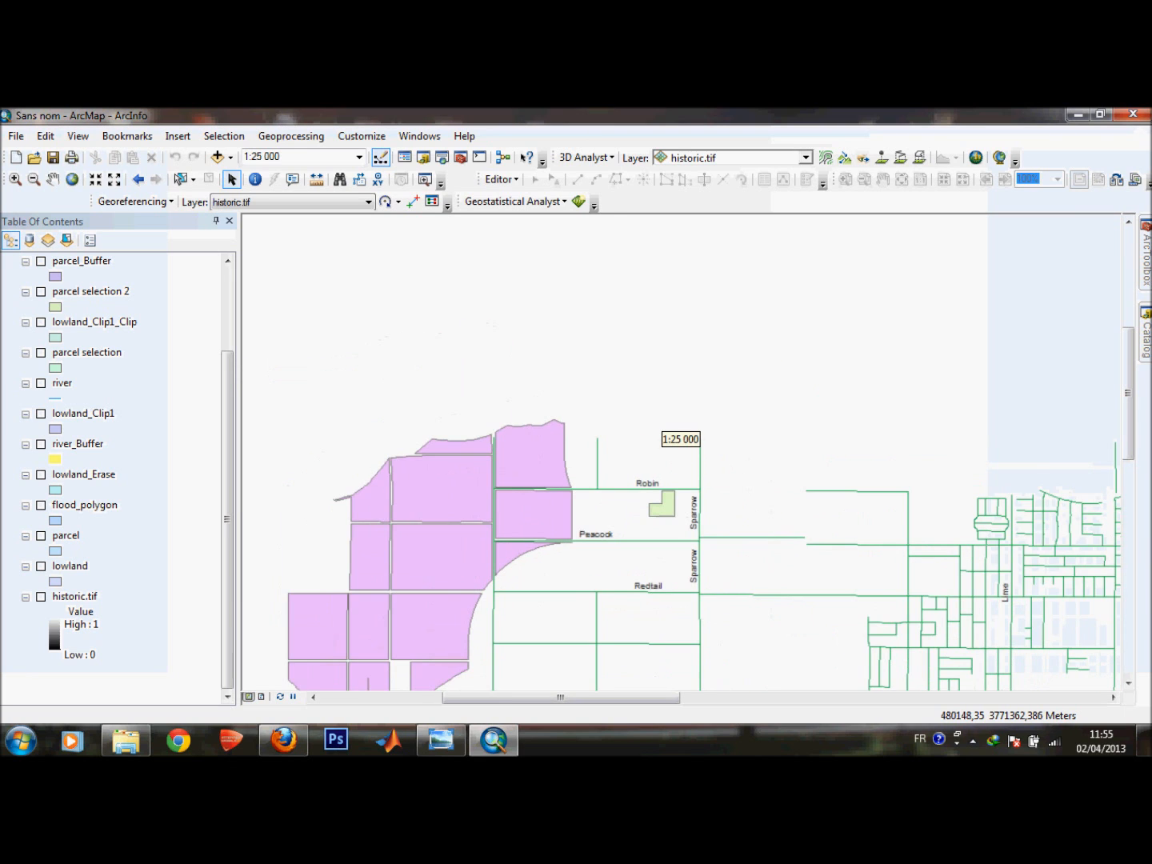
pyautogui.scroll(-1, 631, 516)
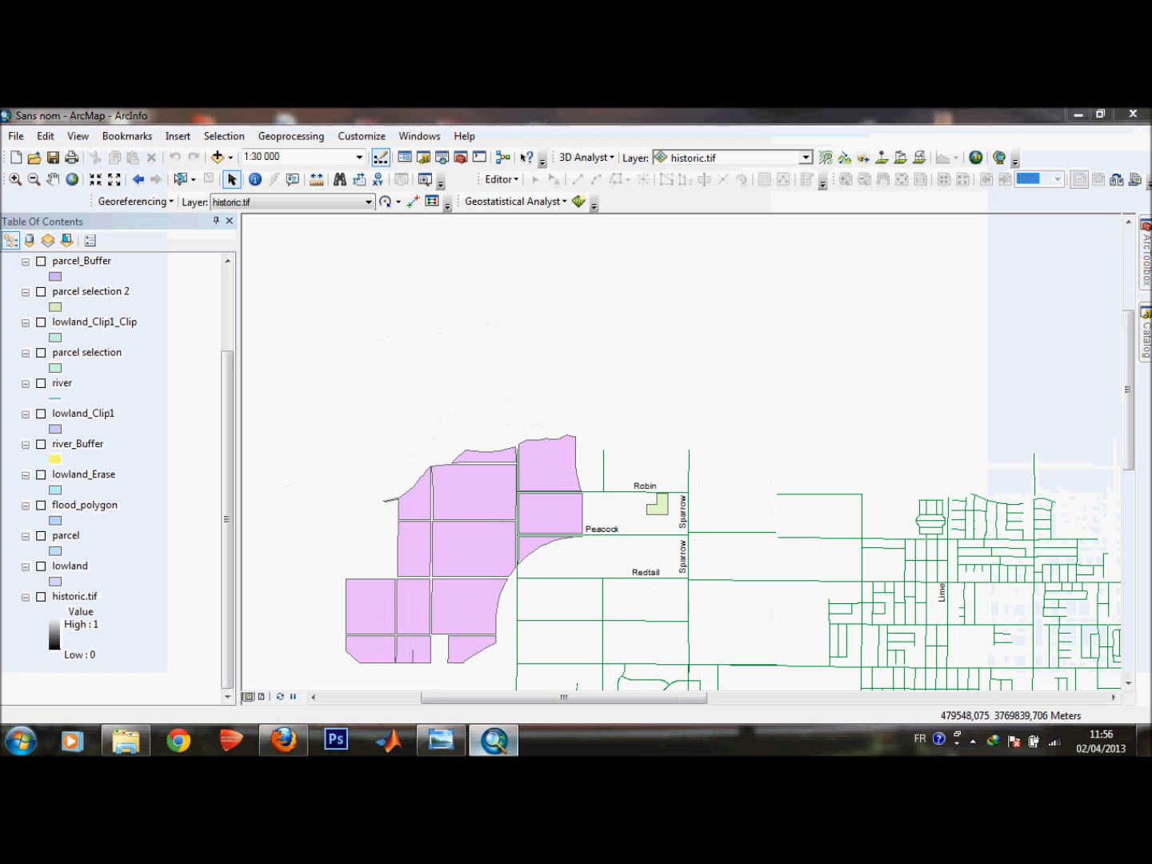
pyautogui.hotkey('alt', 'Tab')
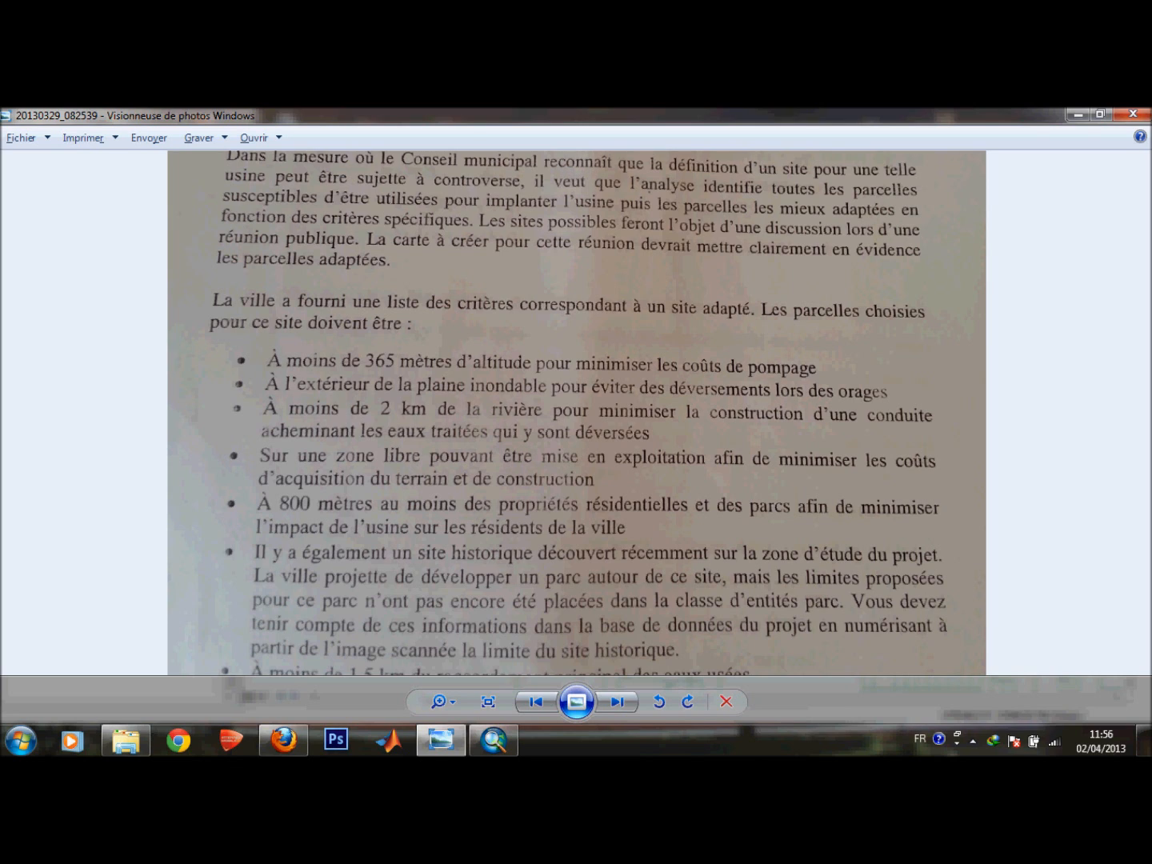
pyautogui.hotkey('alt', 'Tab')
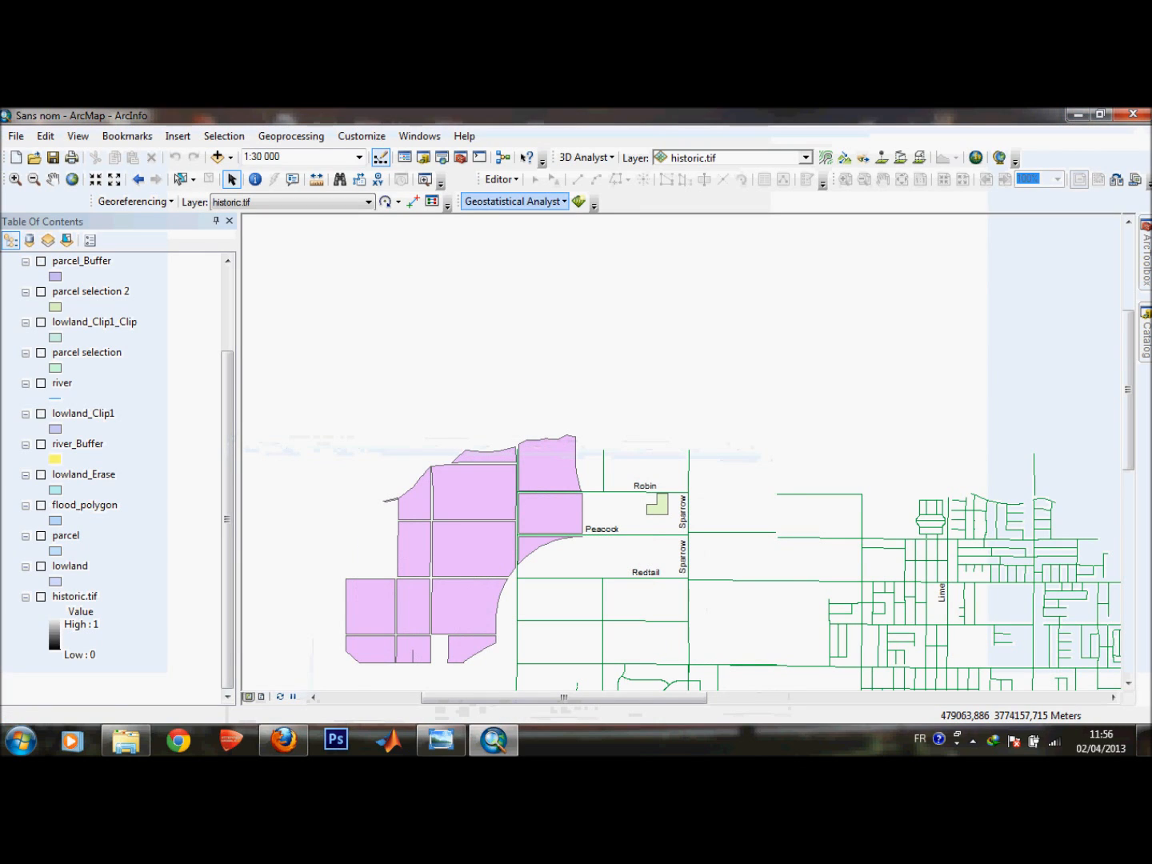
pyautogui.click(292, 136)
pyautogui.click(296, 172)
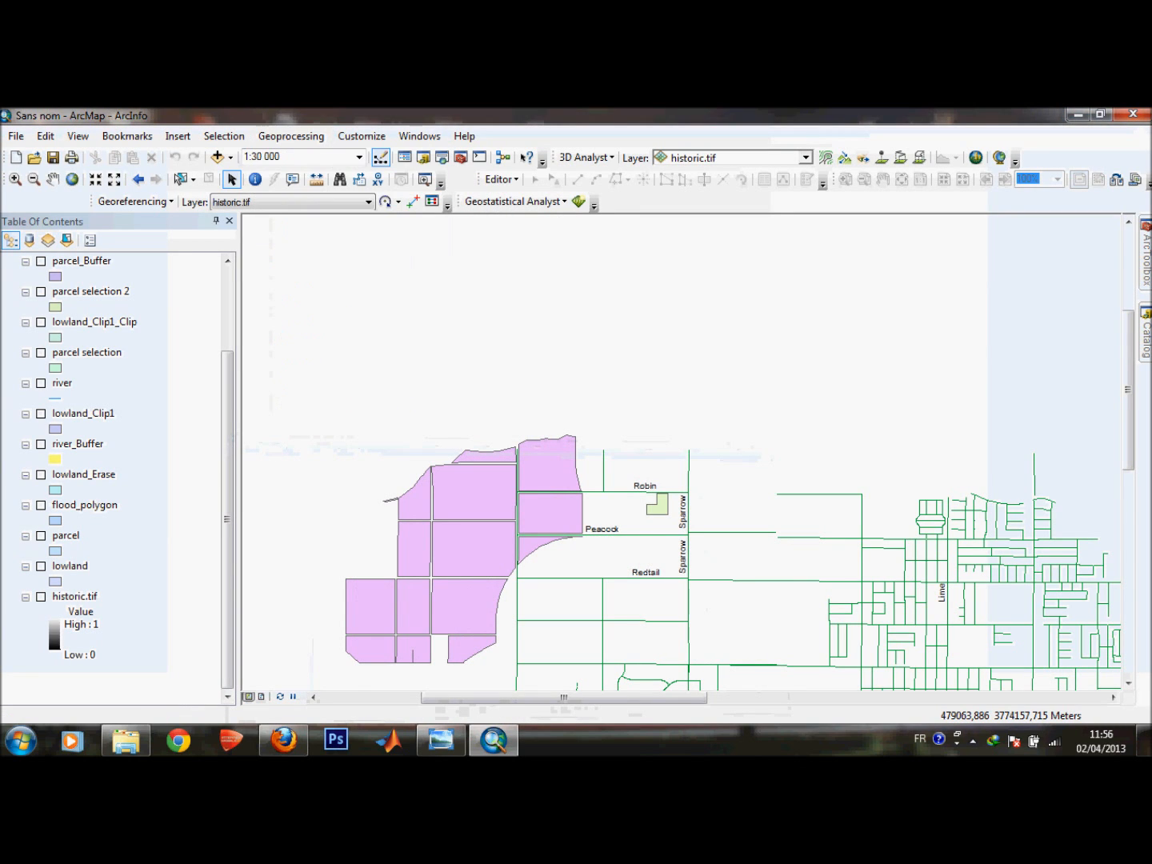
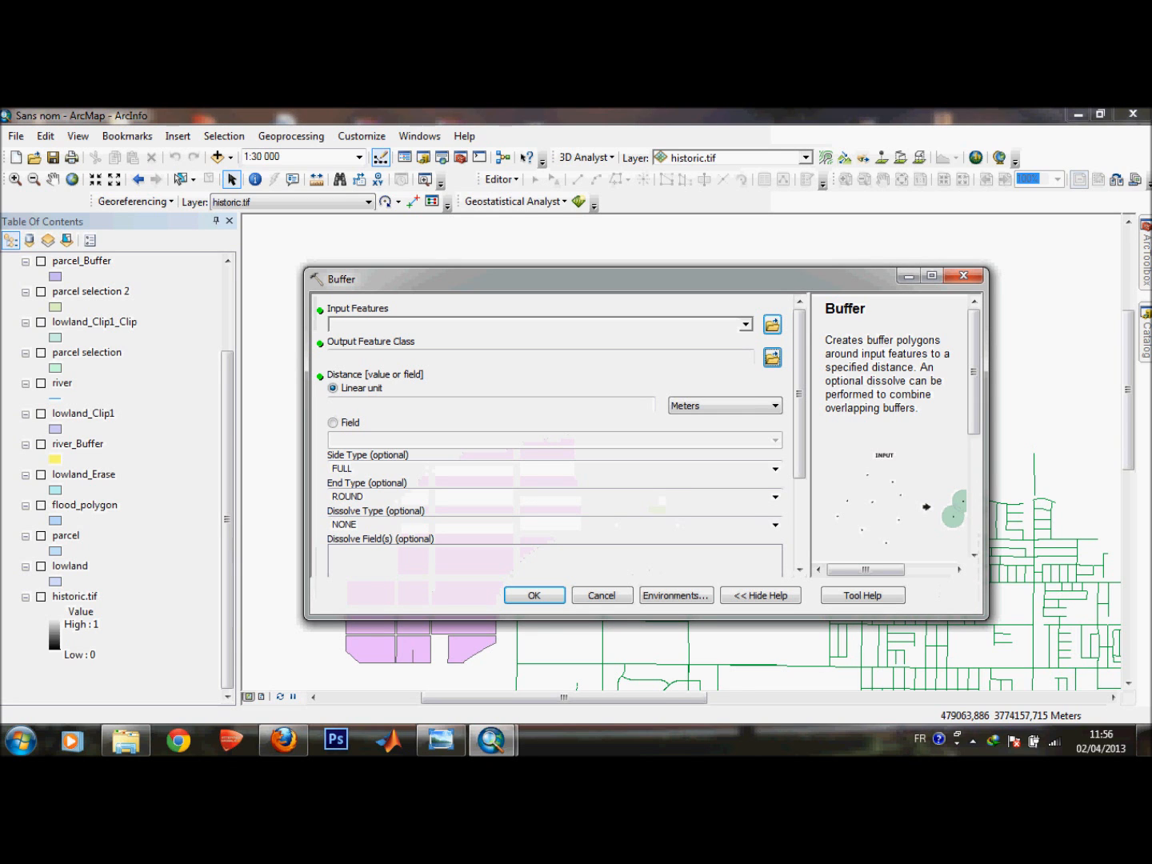
# Buffer the histo layer by 800 meters.
pyautogui.click(745, 324)
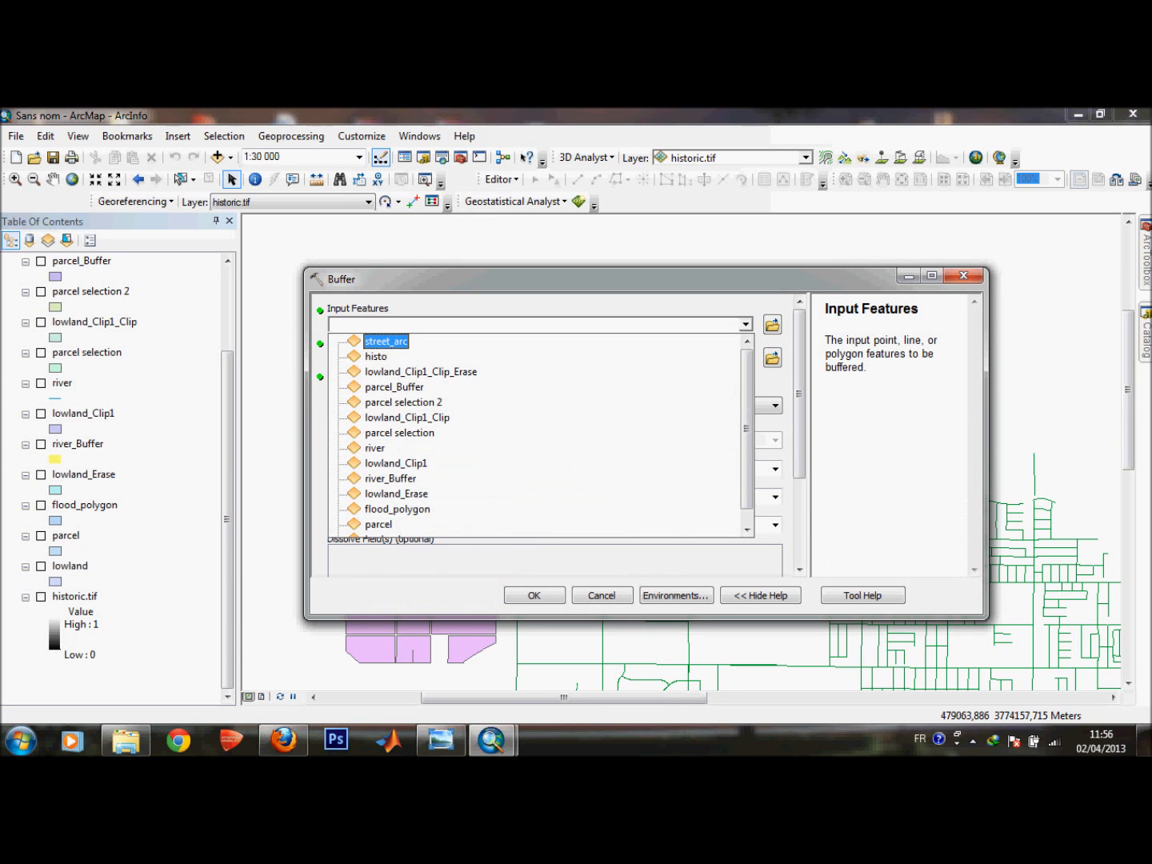
pyautogui.press('Down')
pyautogui.press('Return')
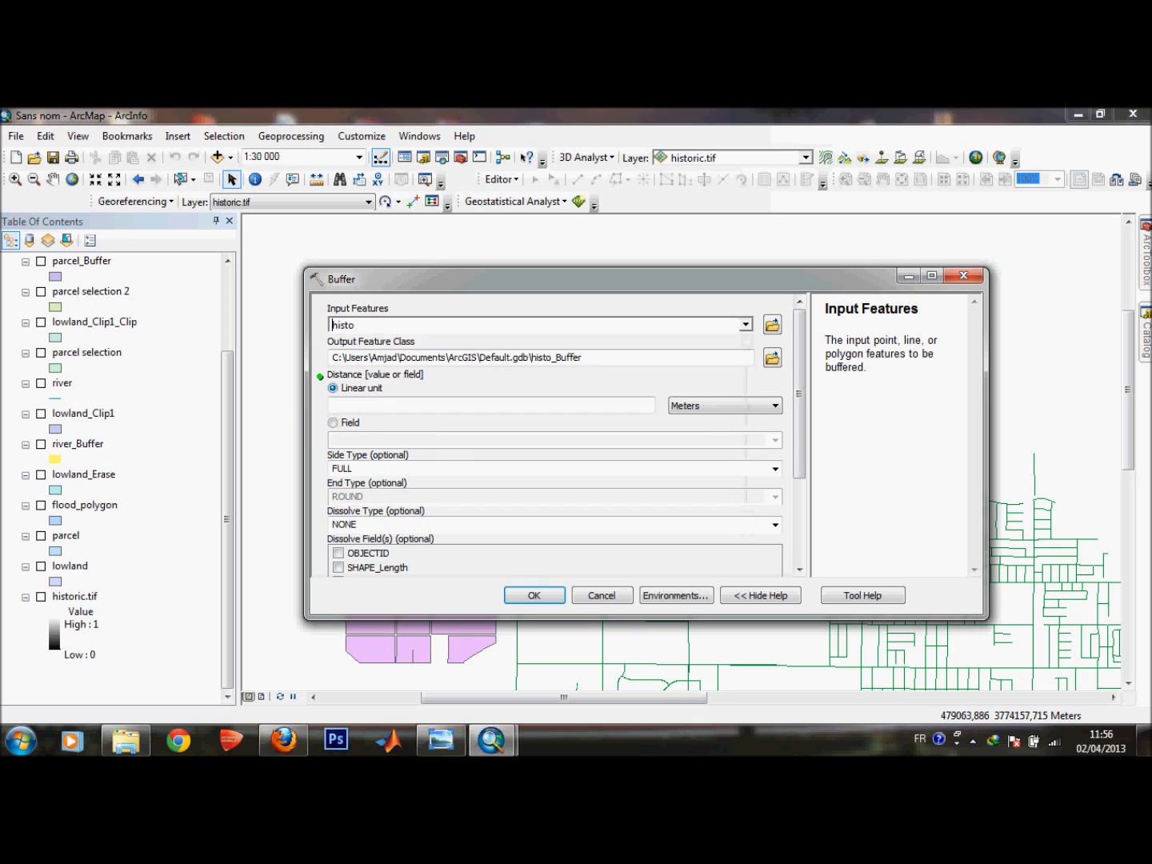
pyautogui.click(623, 404)
pyautogui.write('800')
pyautogui.press('Return')
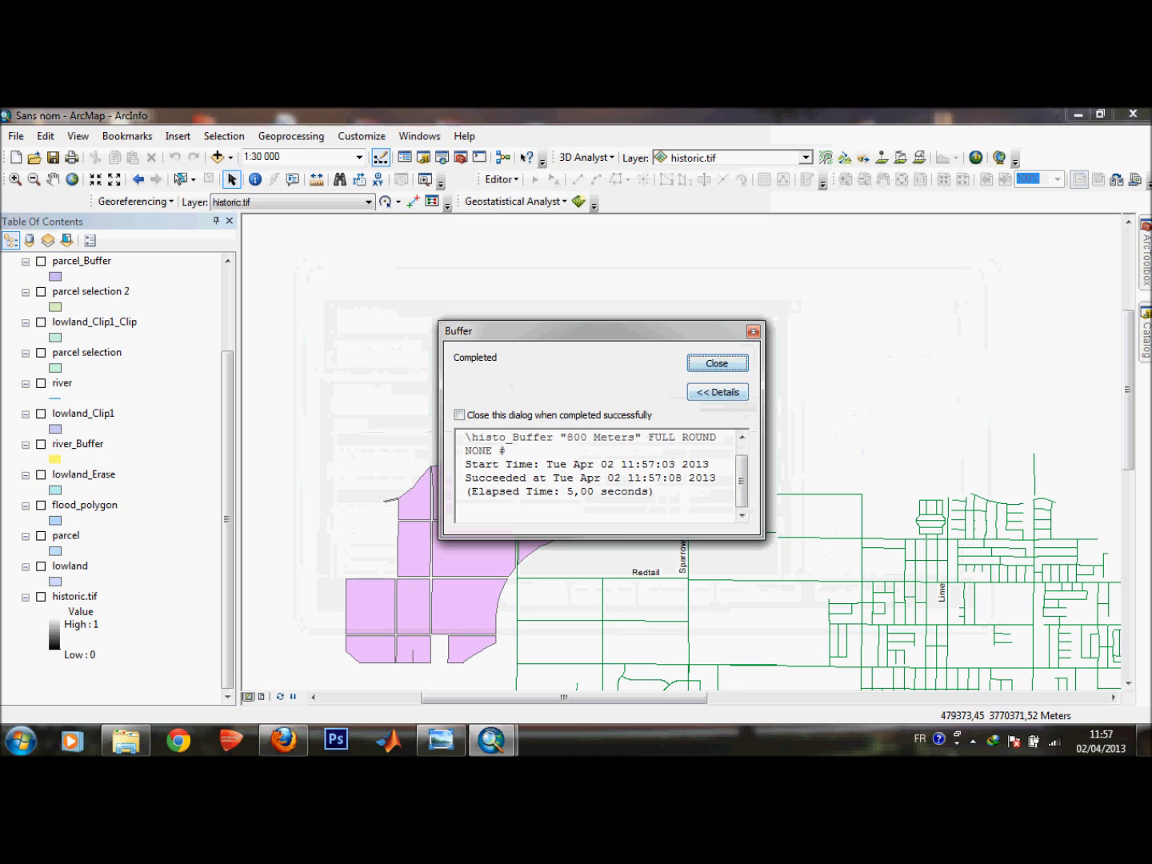
pyautogui.press('Return')
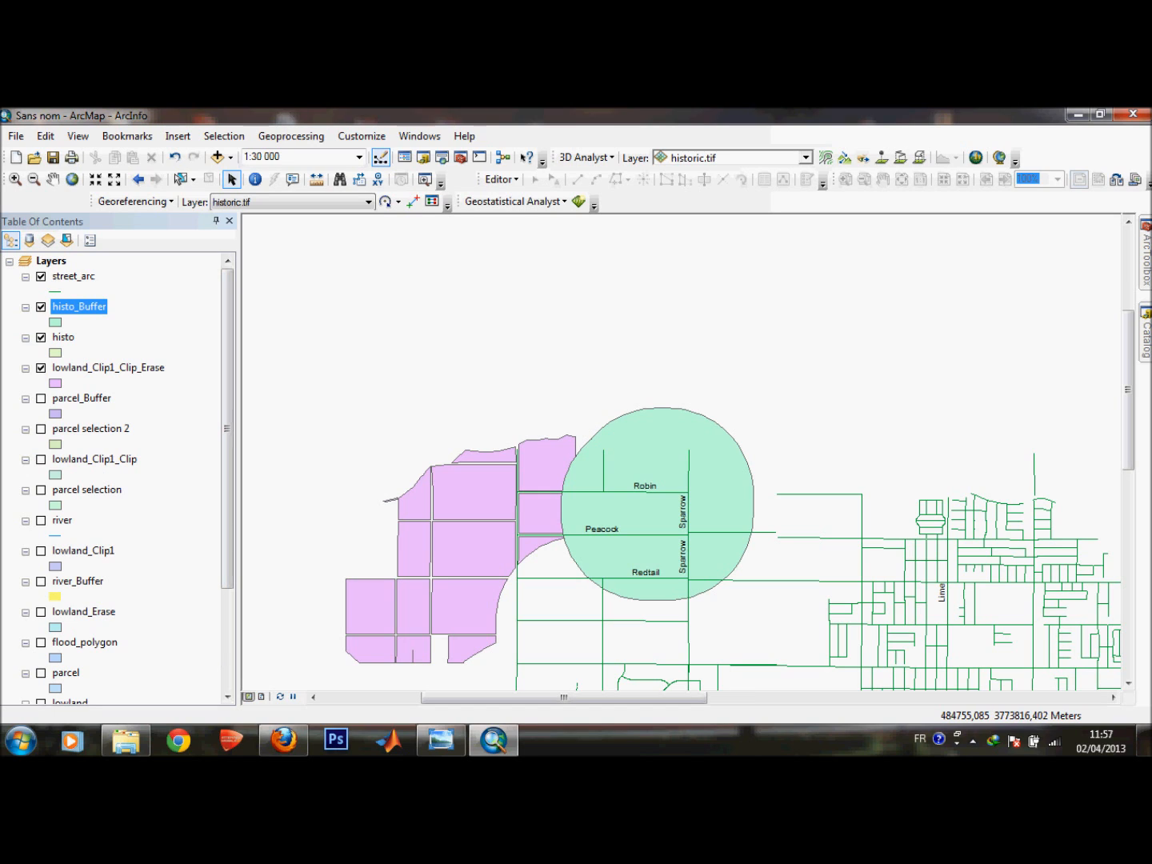
# Erase the histo_Buffer area from lowland_Clip1_Clip_Erase using the Erase tool.
pyautogui.click(1146, 260)
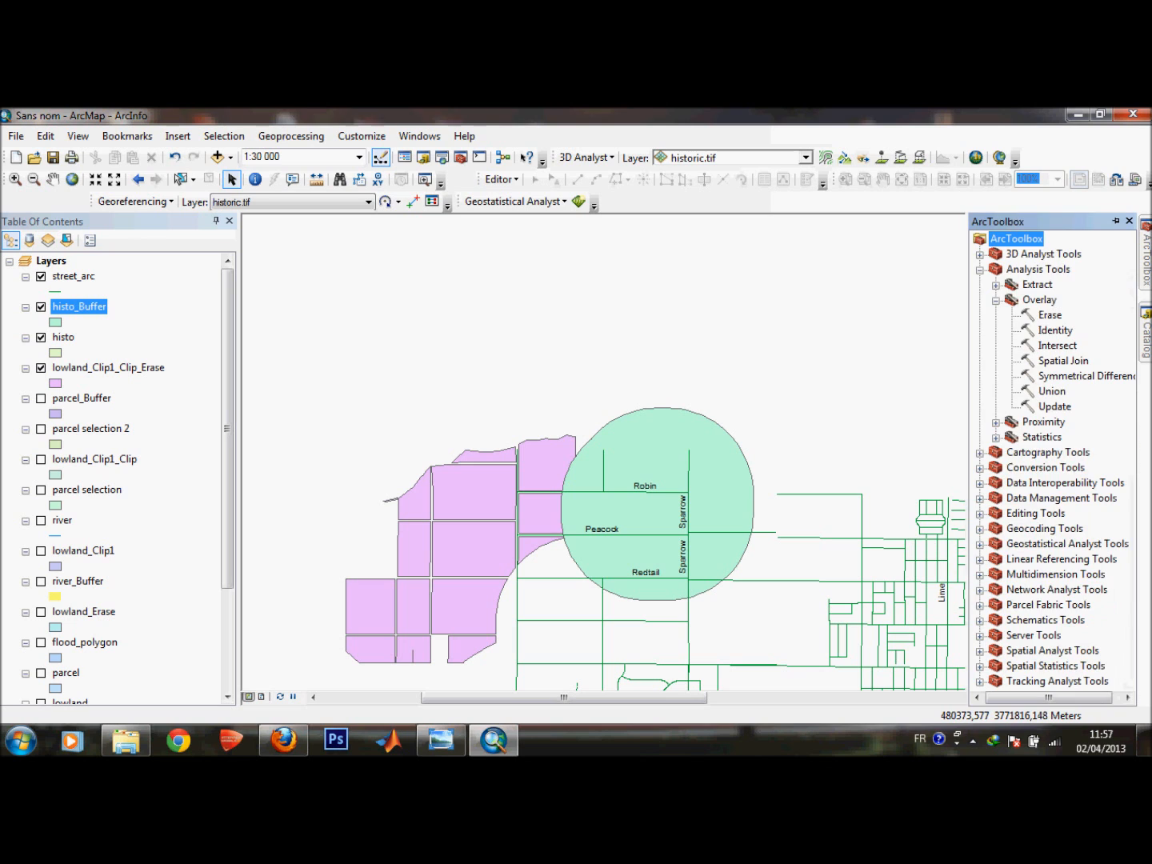
pyautogui.doubleClick(1049, 315)
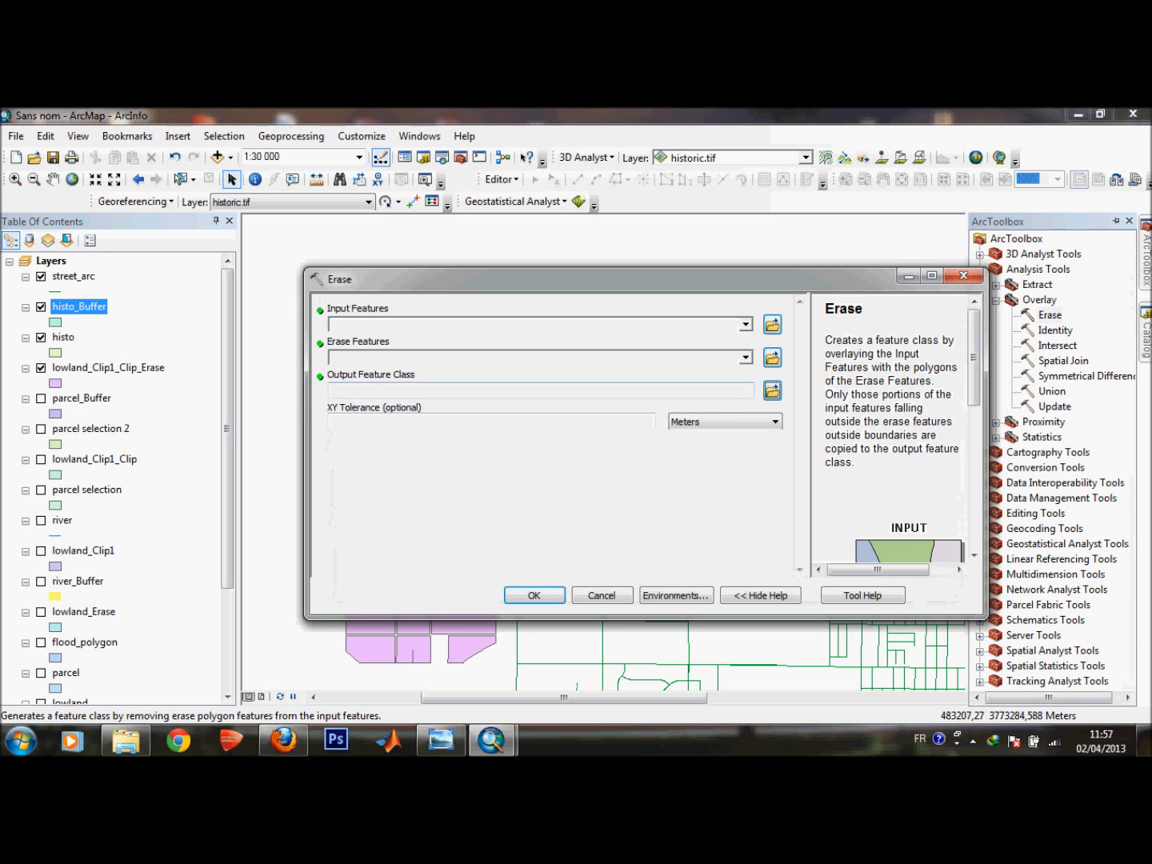
pyautogui.click(745, 324)
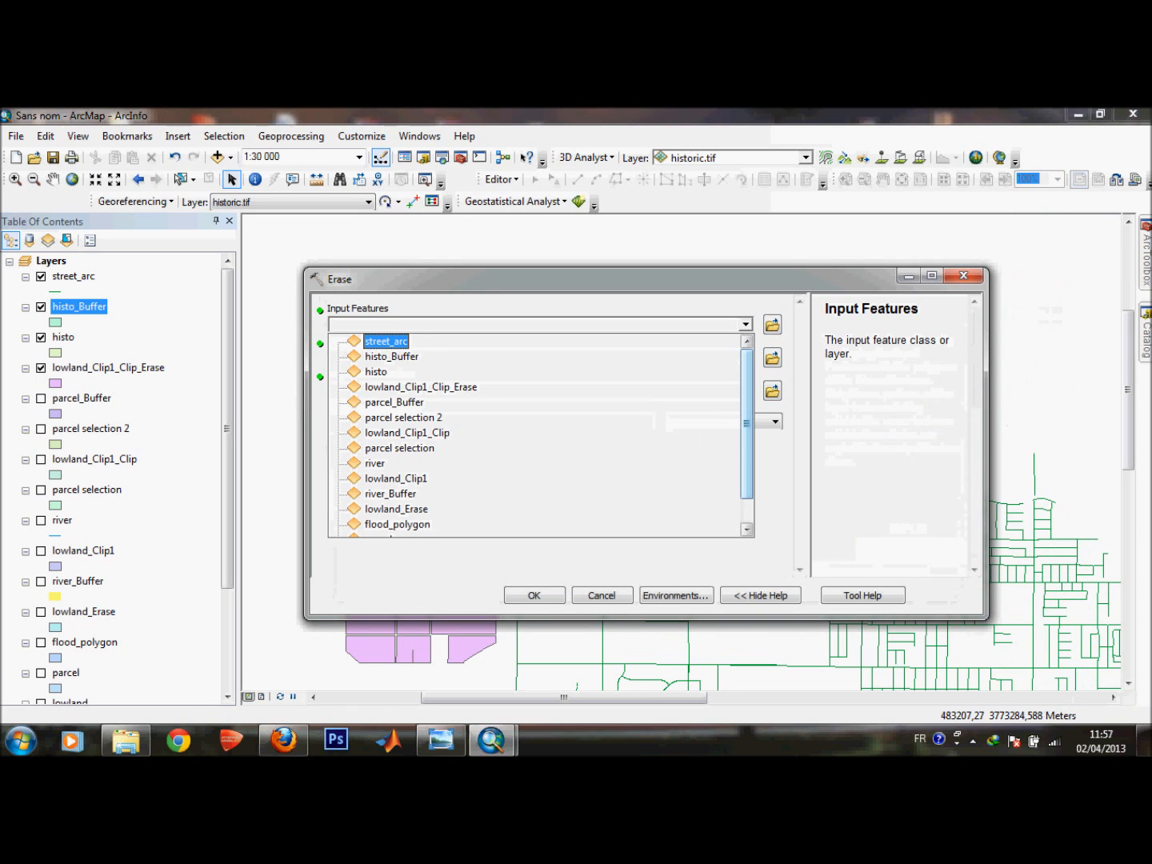
pyautogui.moveTo(745, 424)
pyautogui.mouseDown()
pyautogui.moveTo(746, 437)
pyautogui.moveTo(745, 423)
pyautogui.mouseUp()
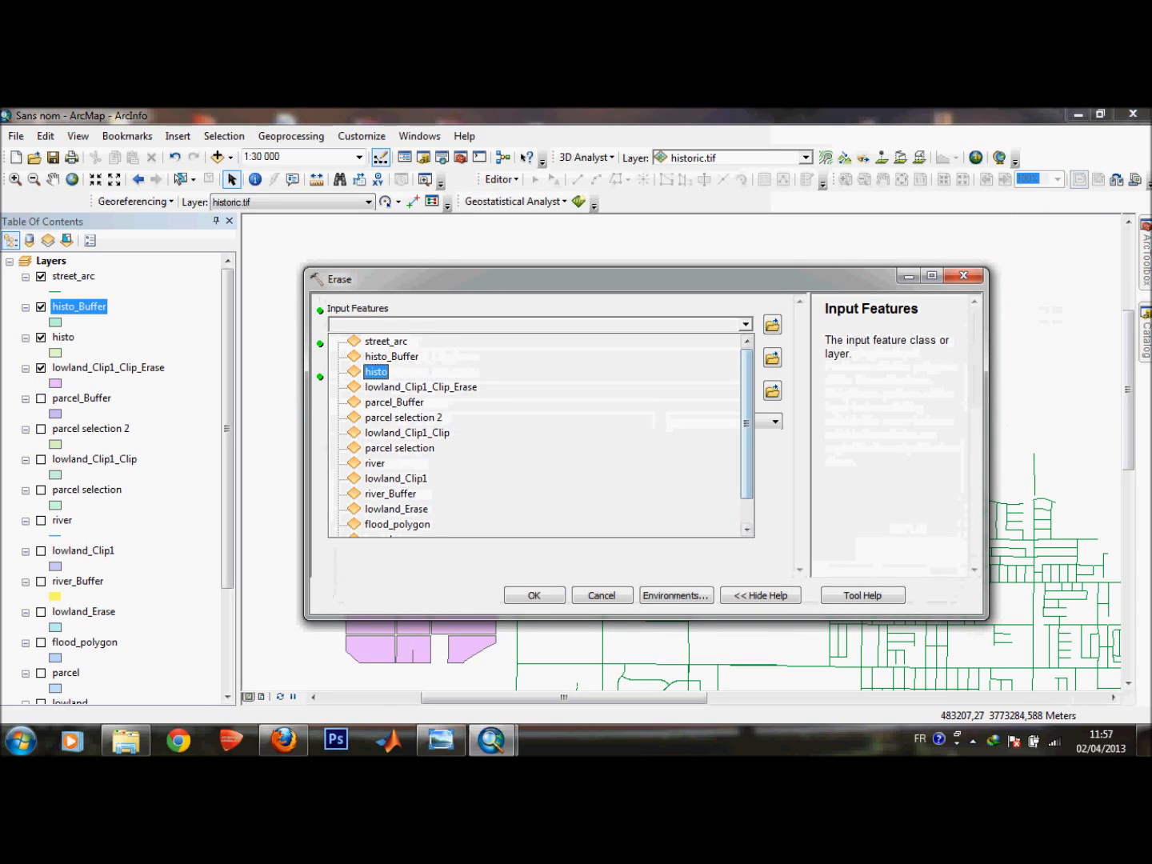
pyautogui.click(420, 387)
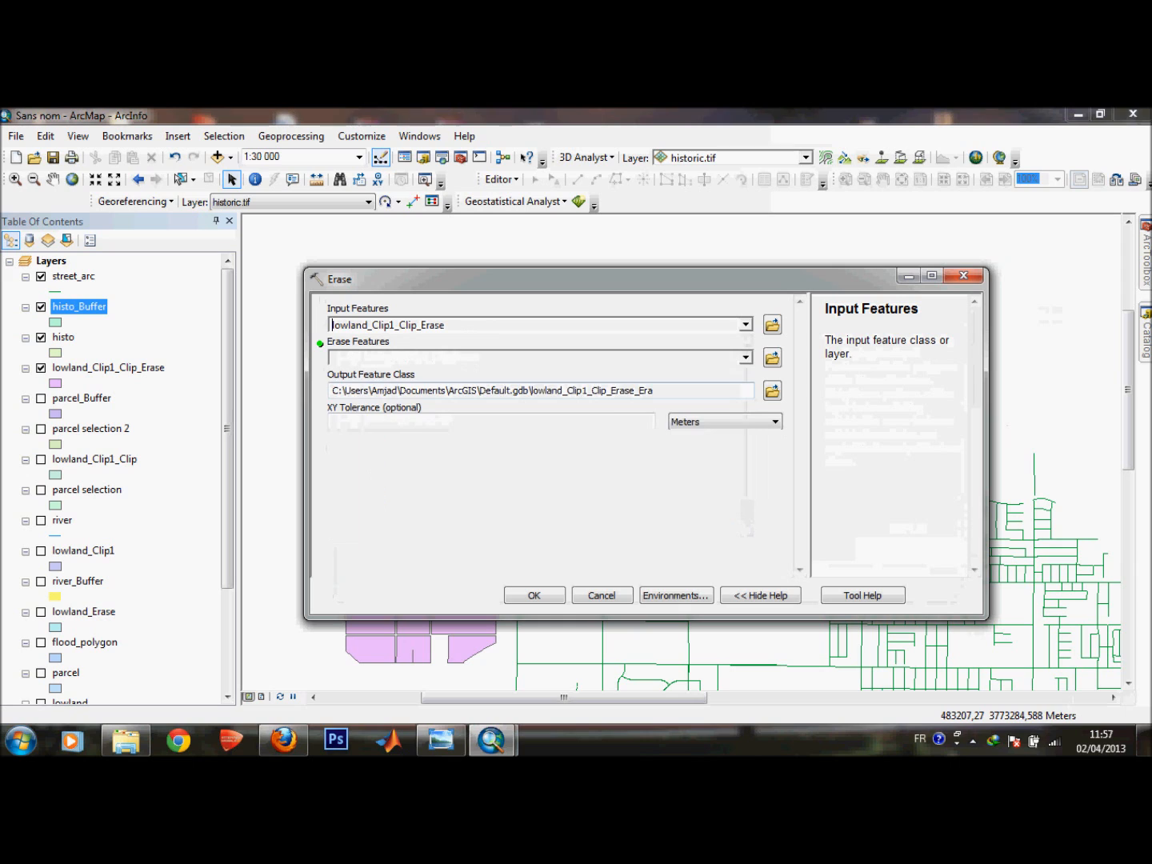
pyautogui.click(745, 356)
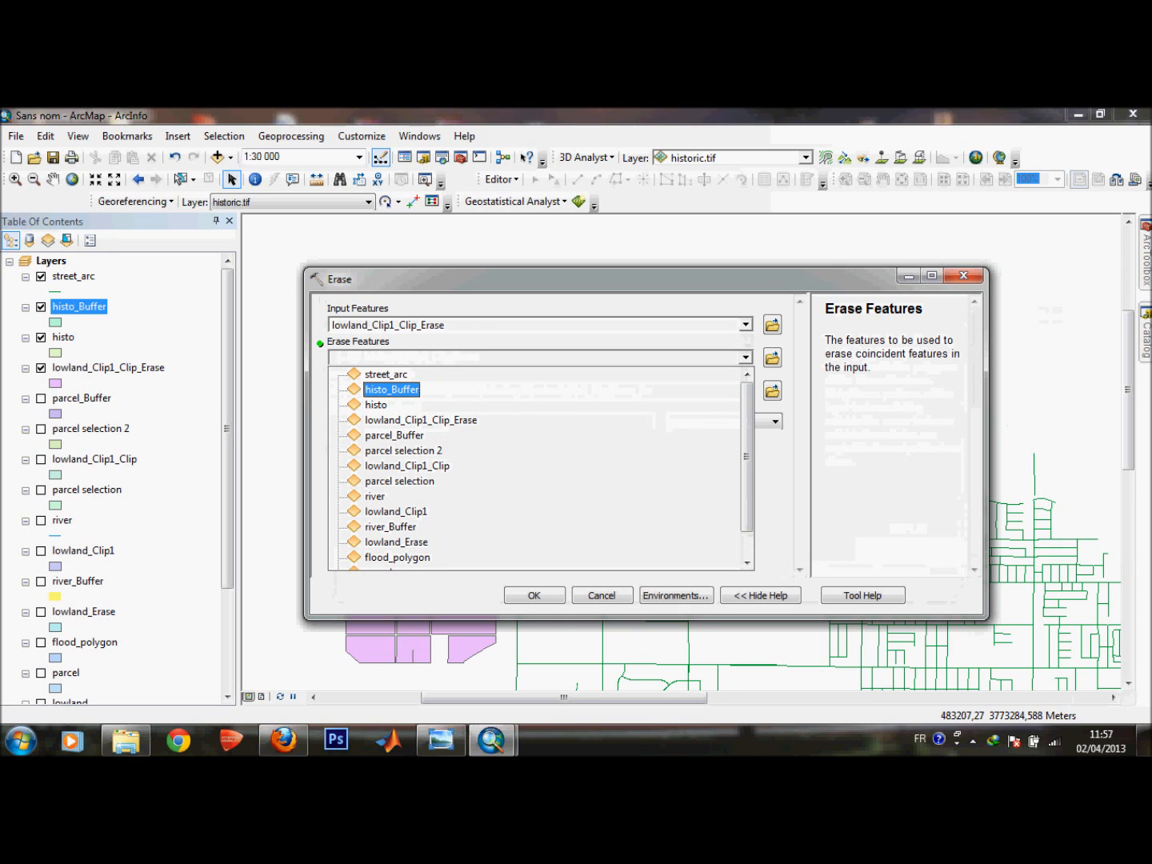
pyautogui.click(392, 389)
pyautogui.click(534, 595)
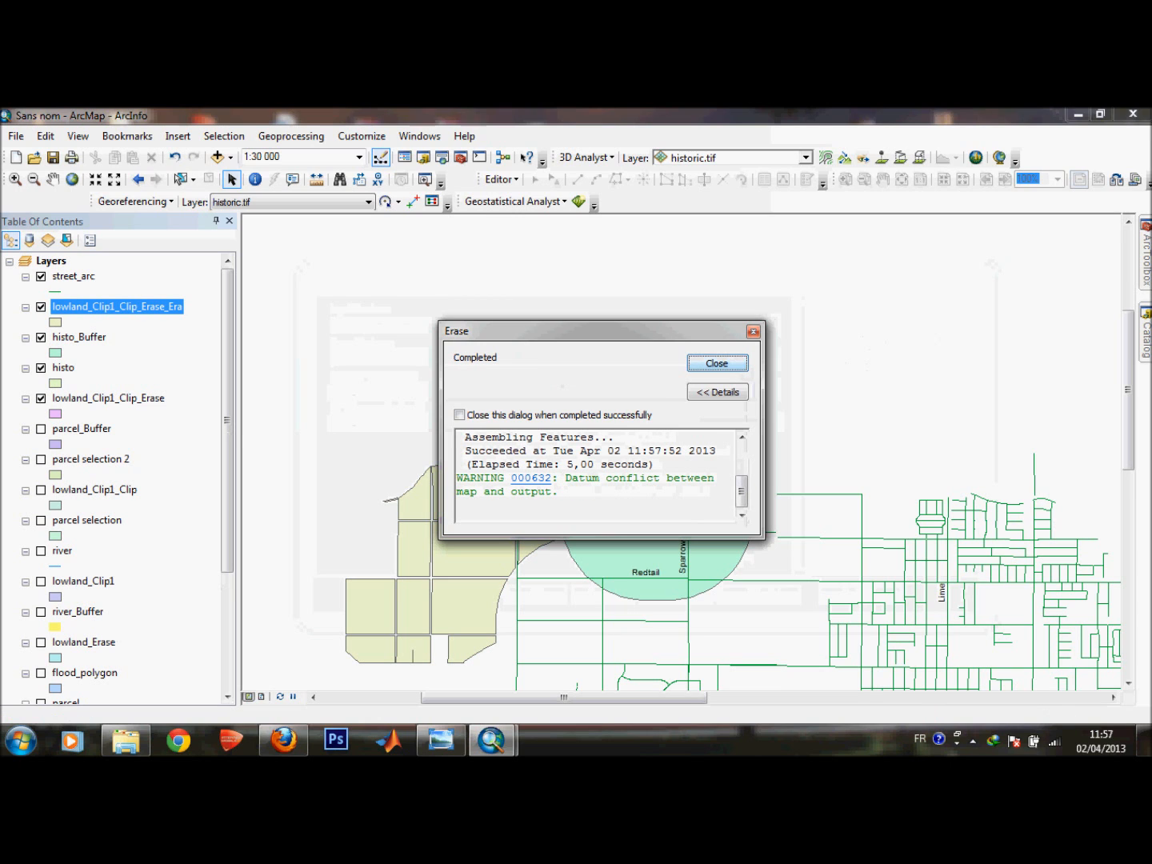
pyautogui.click(716, 364)
# Hide the street_arc, histo_Buffer, lowland_Clip1_Clip_Erase and histo layers to show only the erase result.
pyautogui.click(40, 276)
pyautogui.click(40, 337)
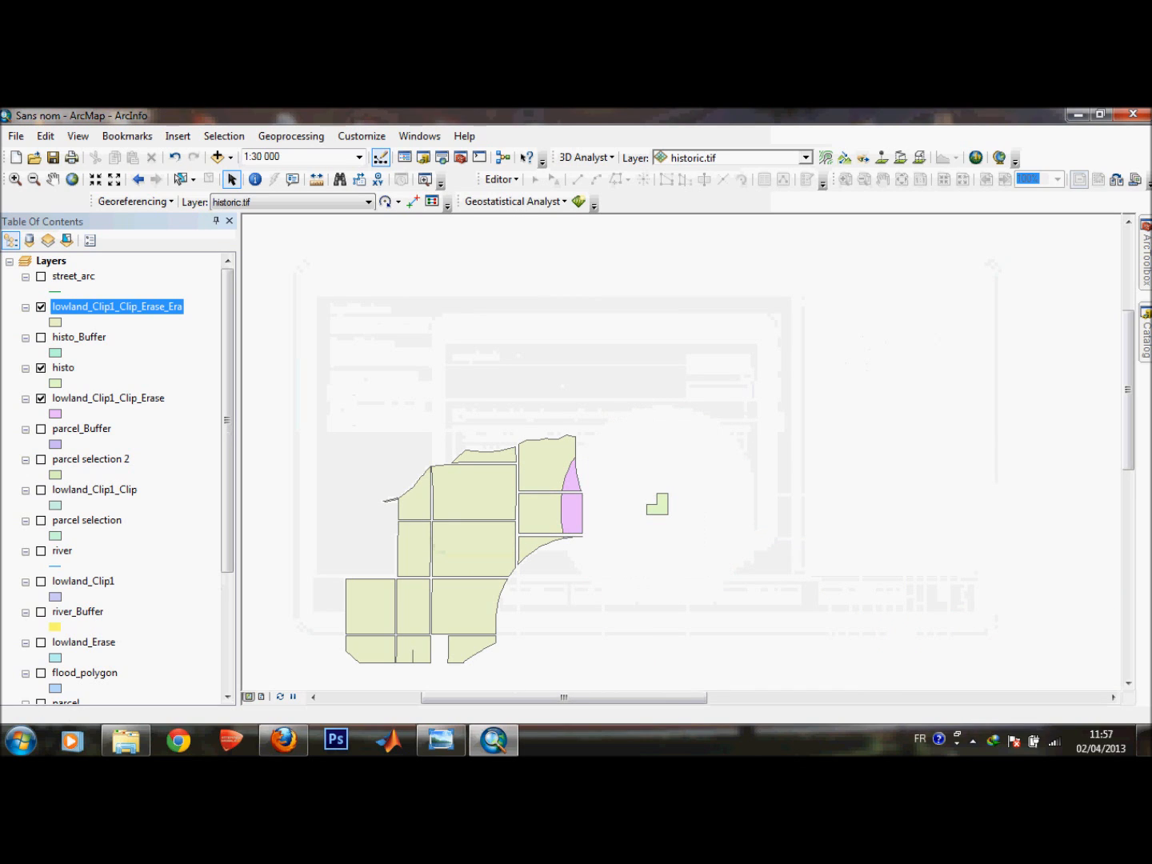
pyautogui.click(41, 398)
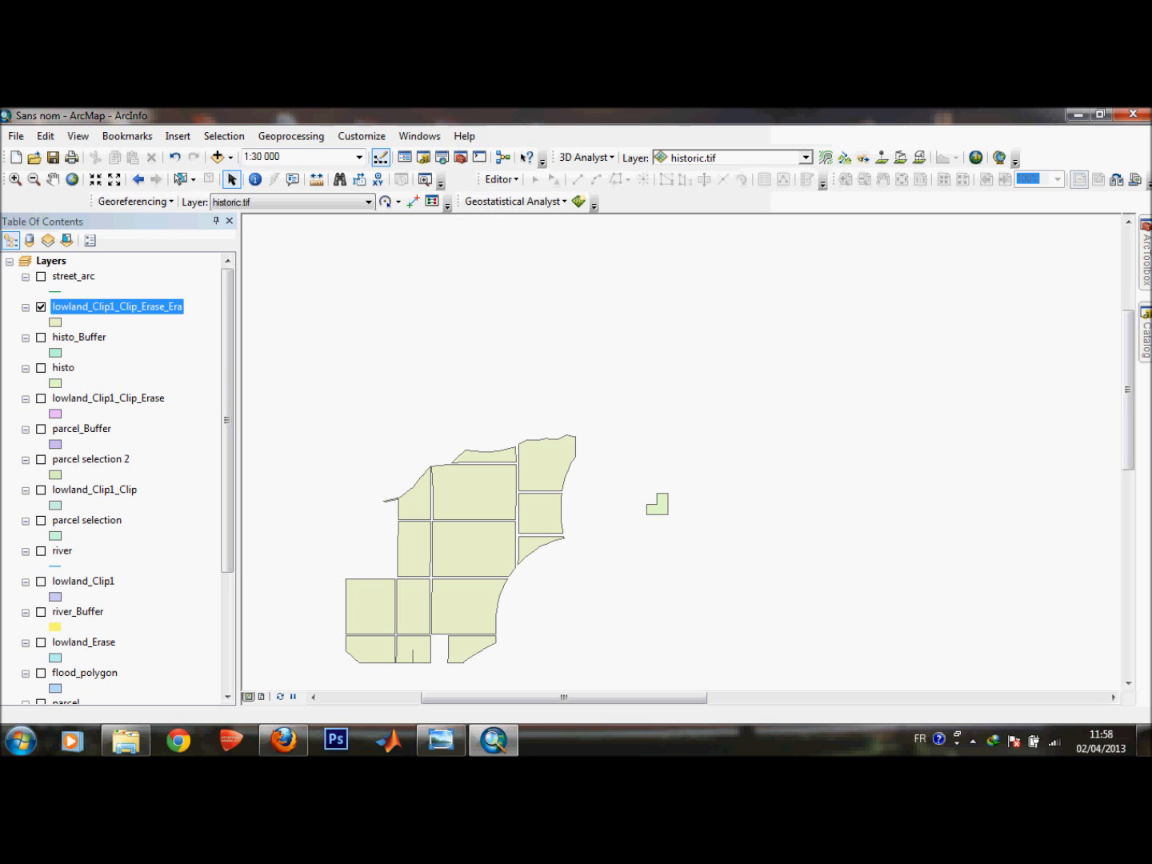
pyautogui.click(41, 368)
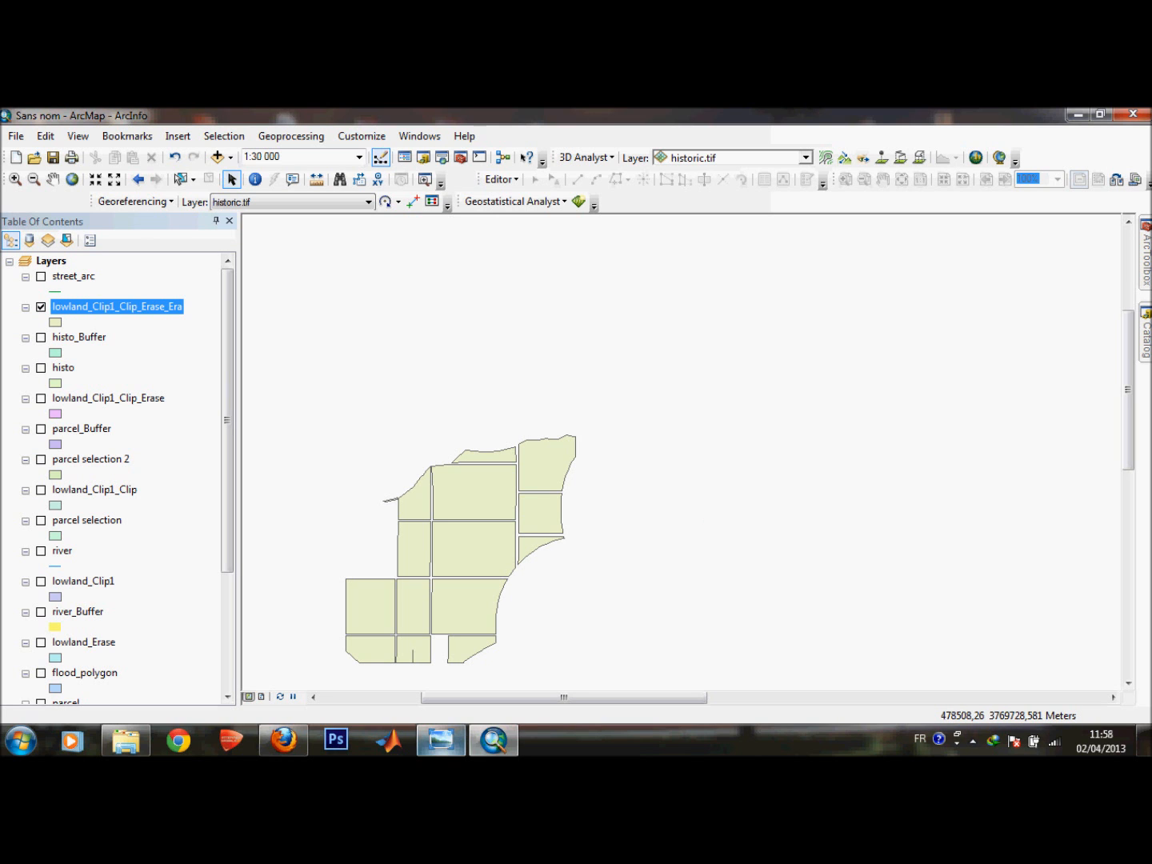
# Review the site selection criteria in the scanned project document in the photo viewer.
pyautogui.click(440, 740)
pyautogui.moveTo(560, 513); pyautogui.dragTo(560, 384)
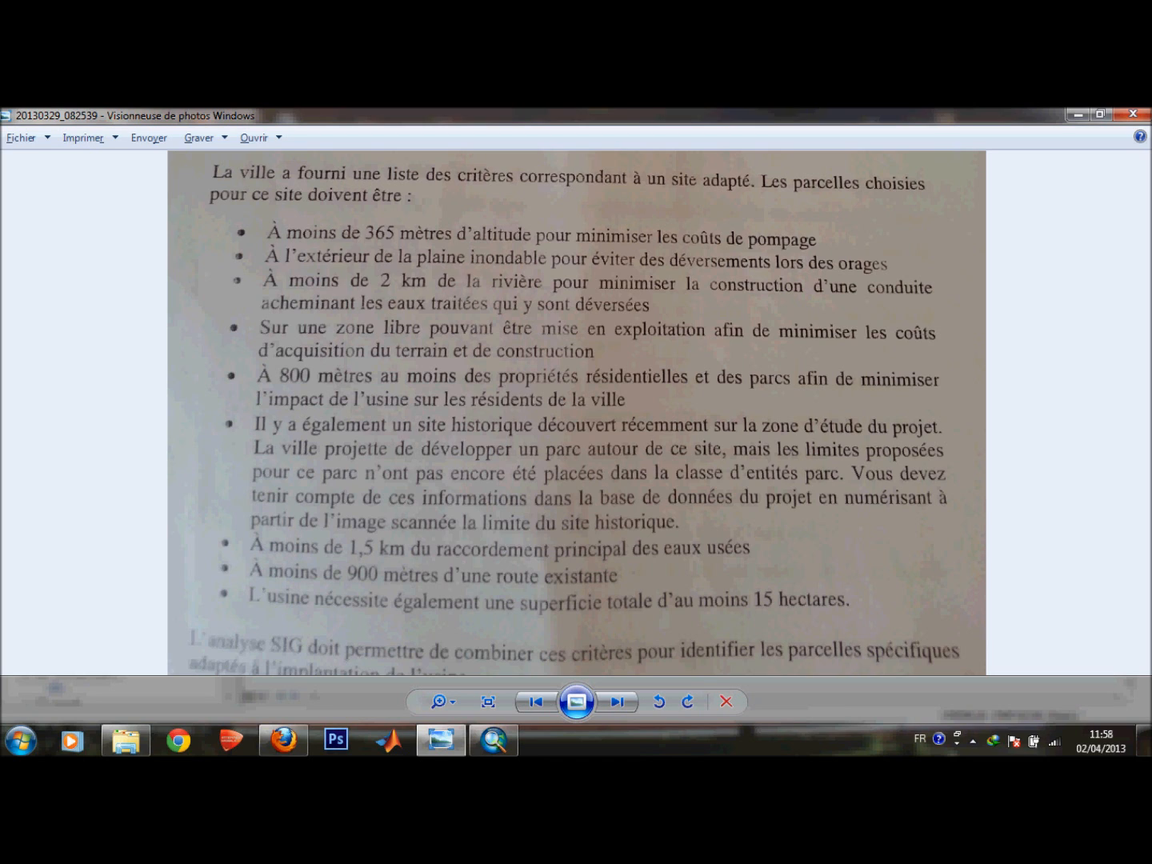
pyautogui.click(1078, 114)
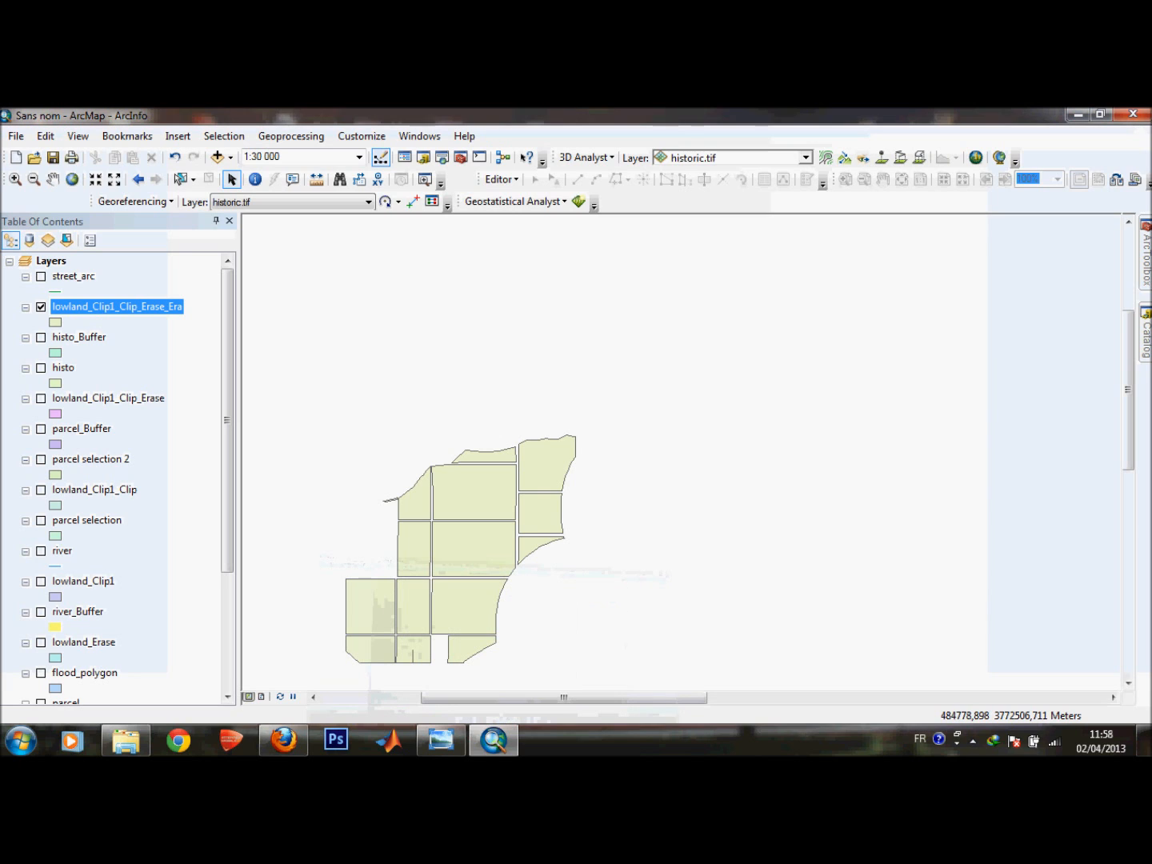
# Add the junction layer from the project catalog to the map.
pyautogui.click(1146, 335)
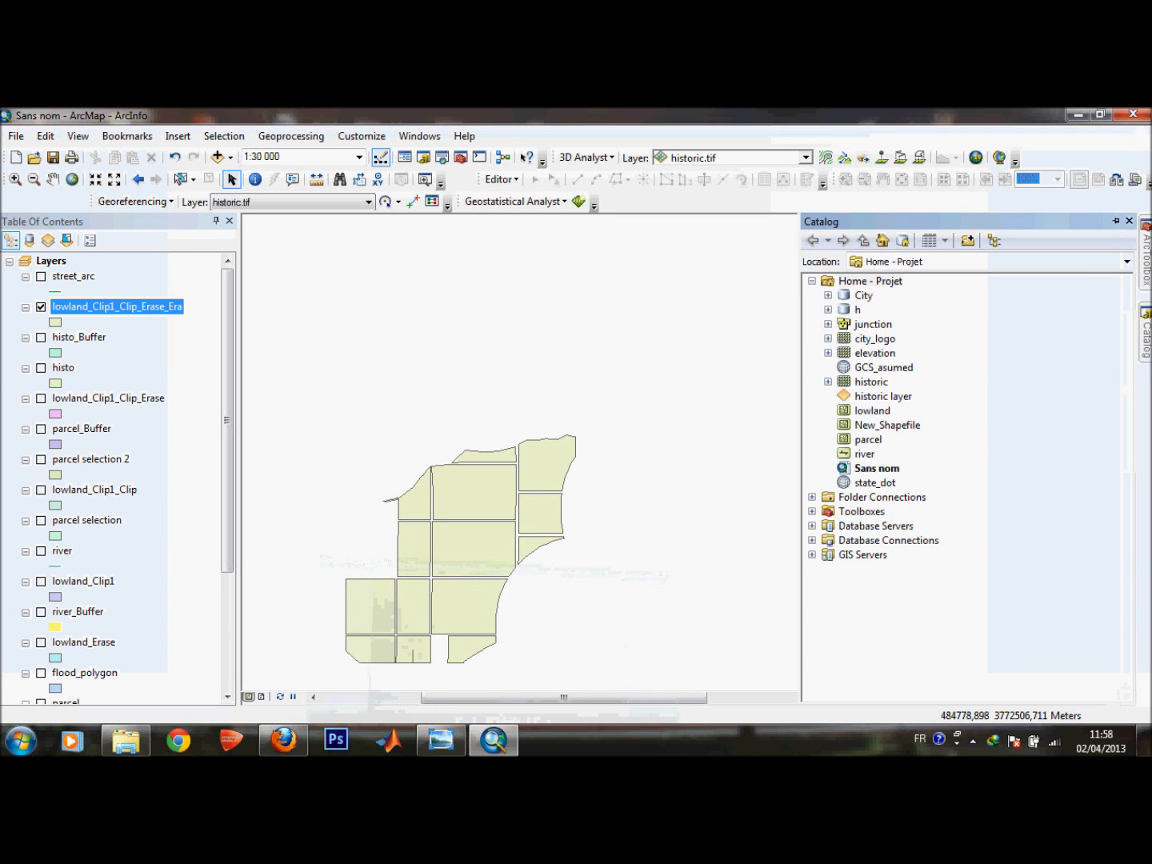
pyautogui.click(874, 324)
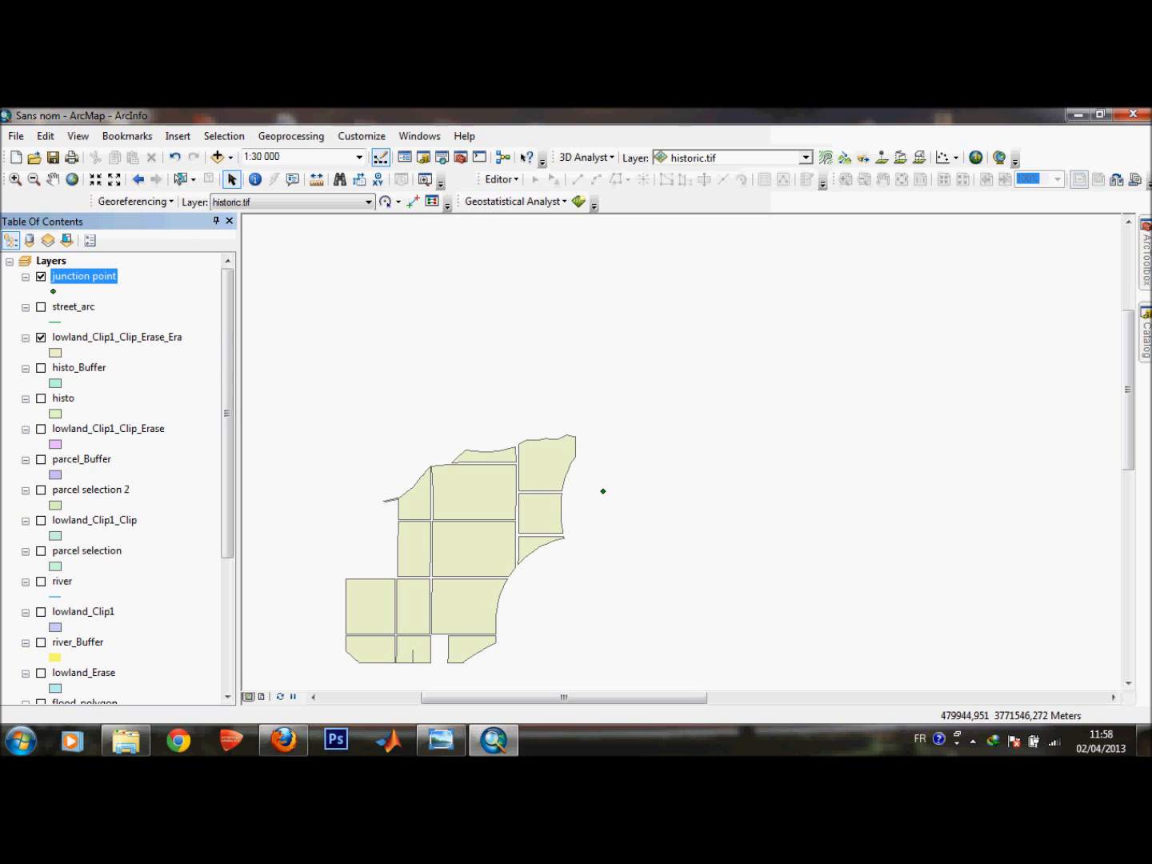
# Buffer the junction point layer by 1500 meters.
pyautogui.click(442, 739)
pyautogui.click(442, 740)
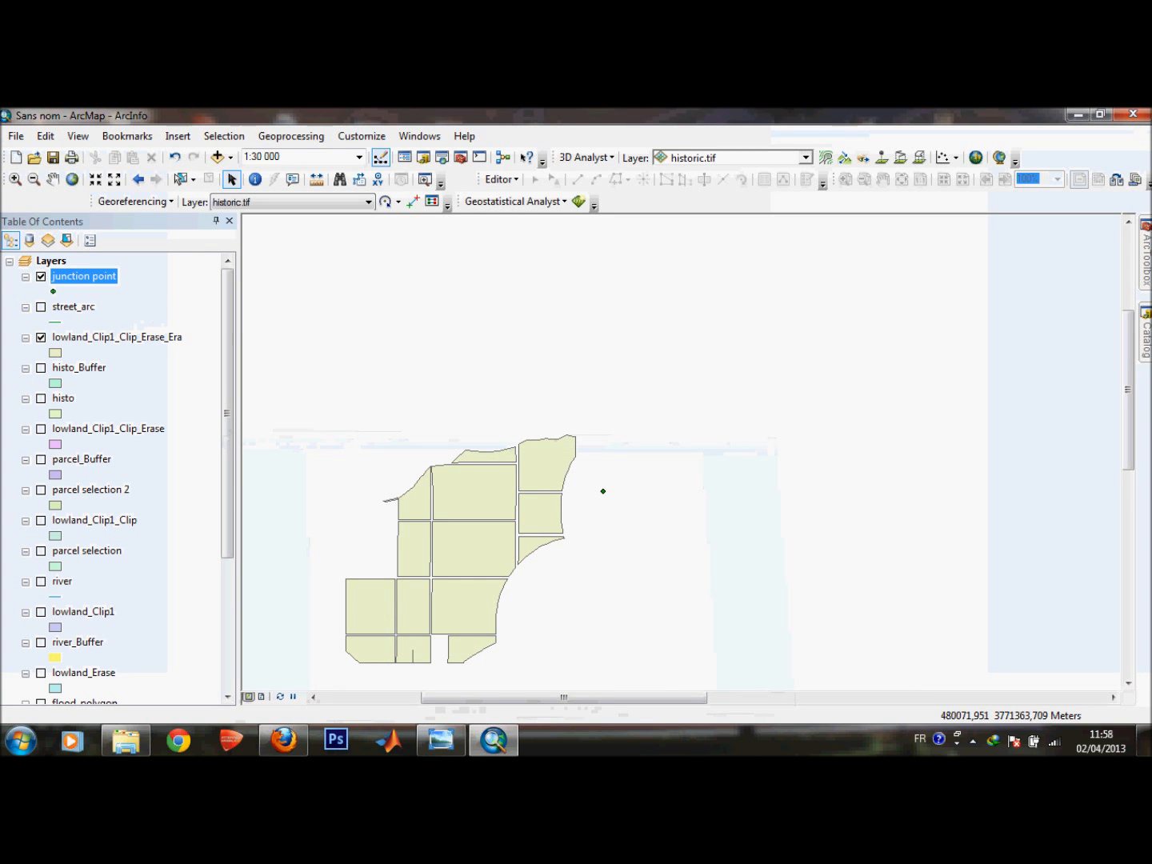
pyautogui.click(291, 136)
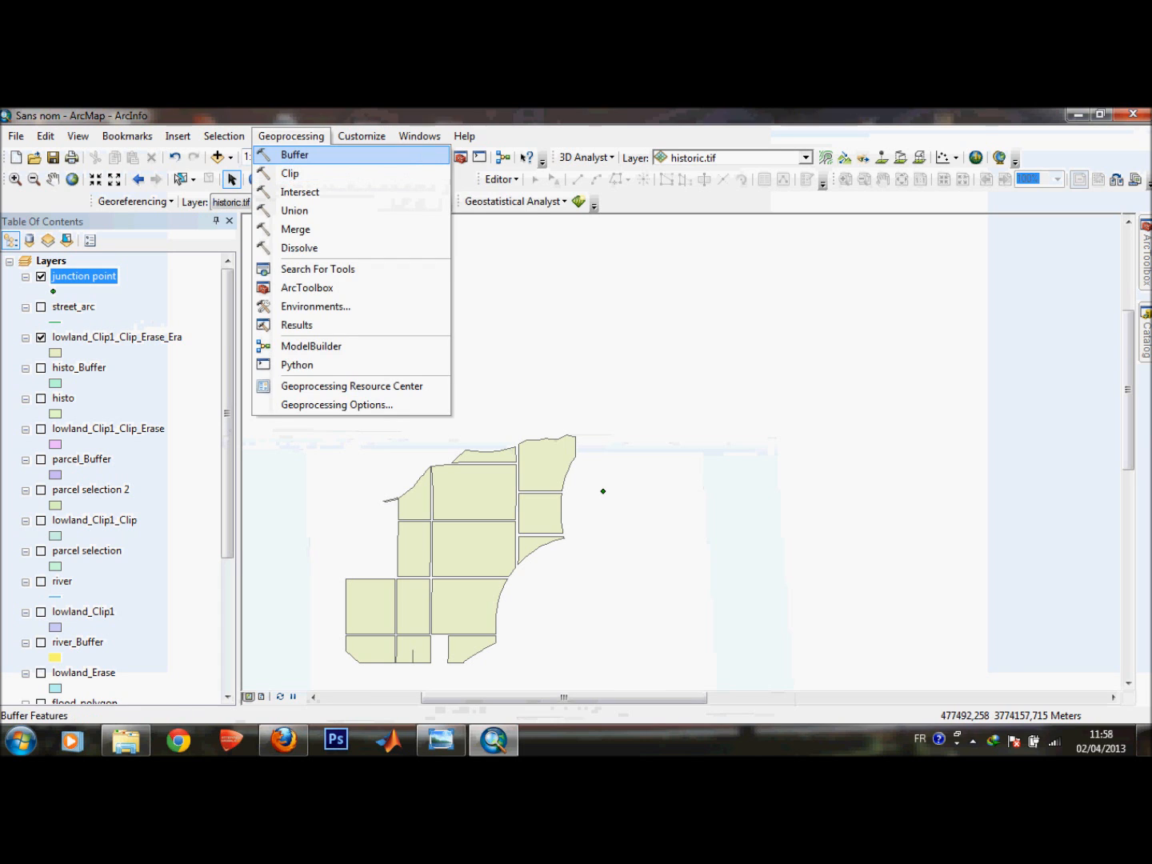
pyautogui.click(294, 155)
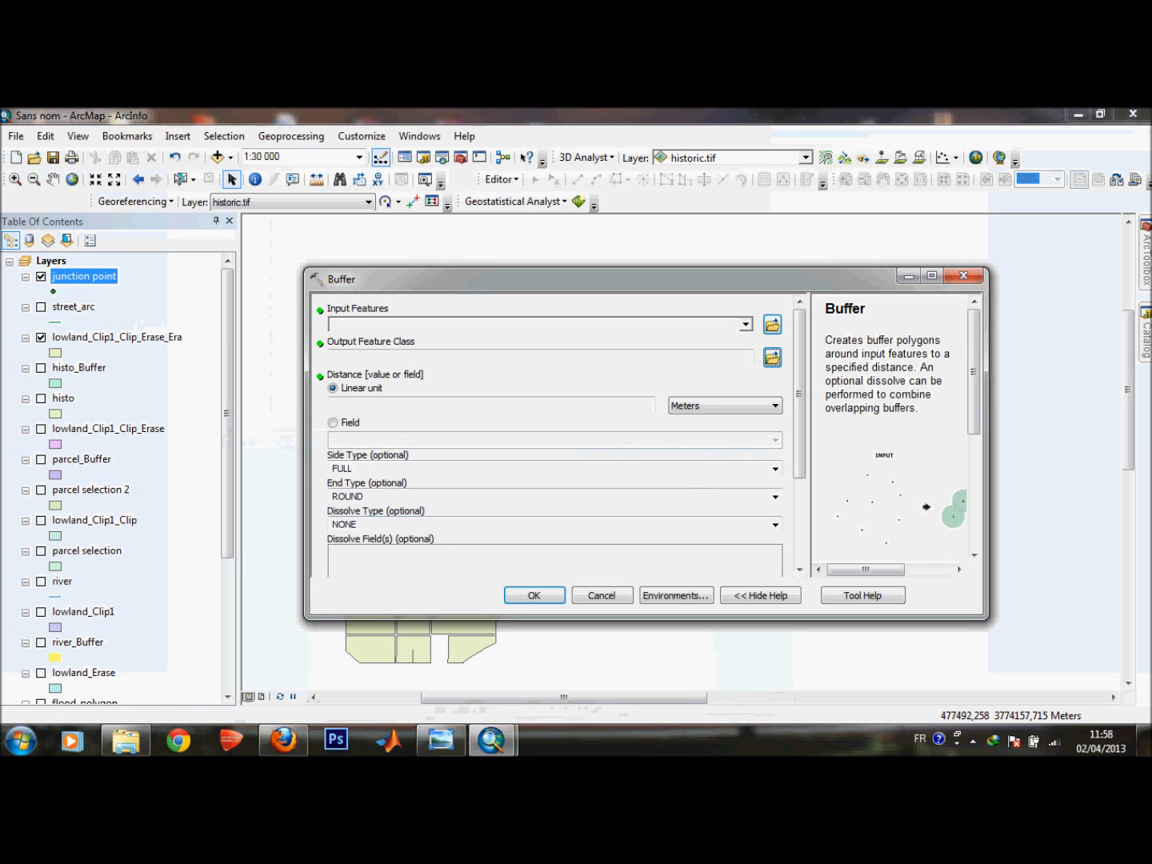
pyautogui.click(492, 406)
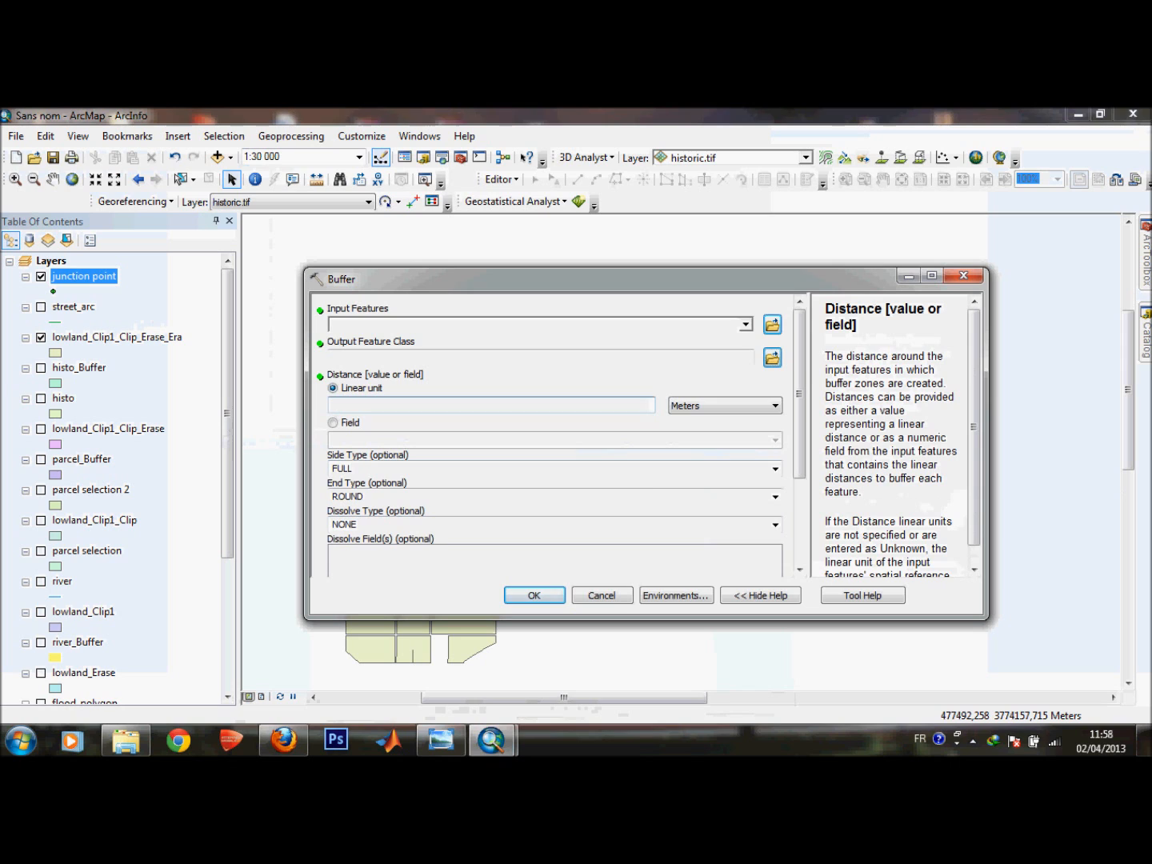
pyautogui.write('1500')
pyautogui.click(745, 325)
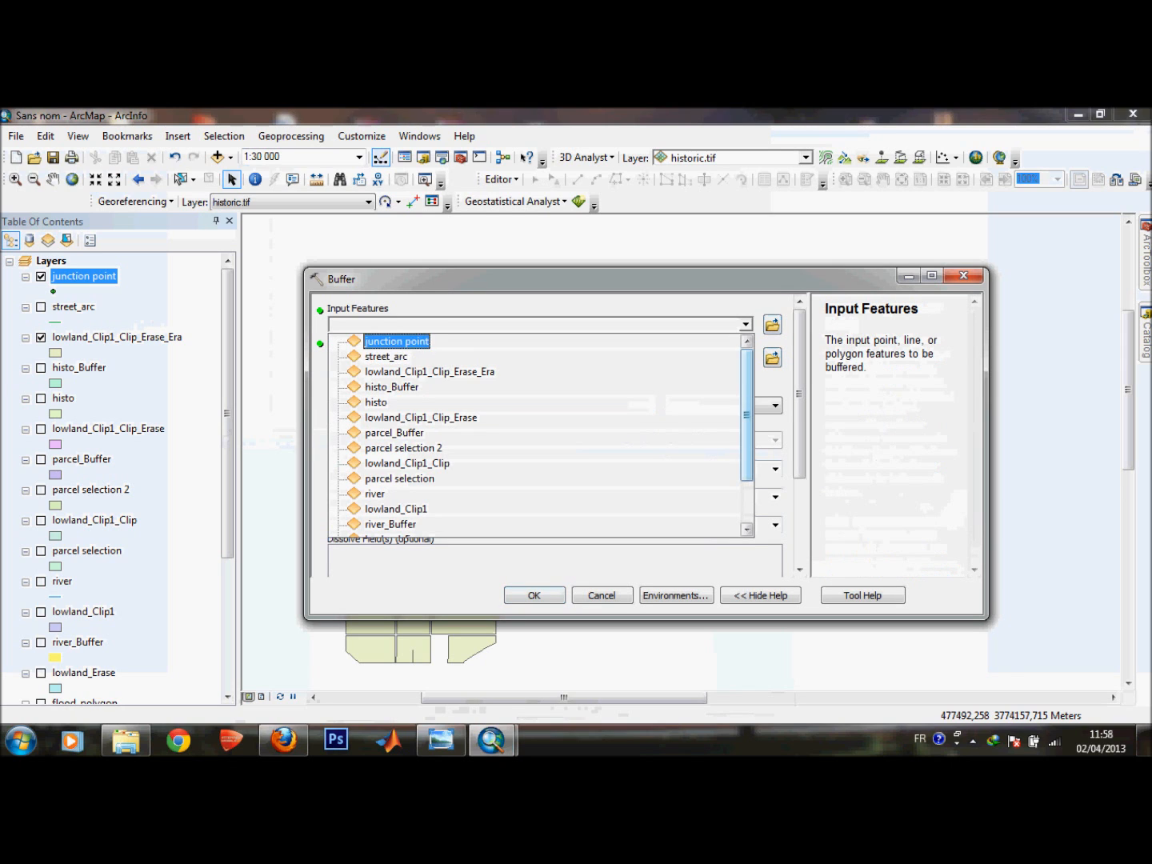
pyautogui.click(640, 341)
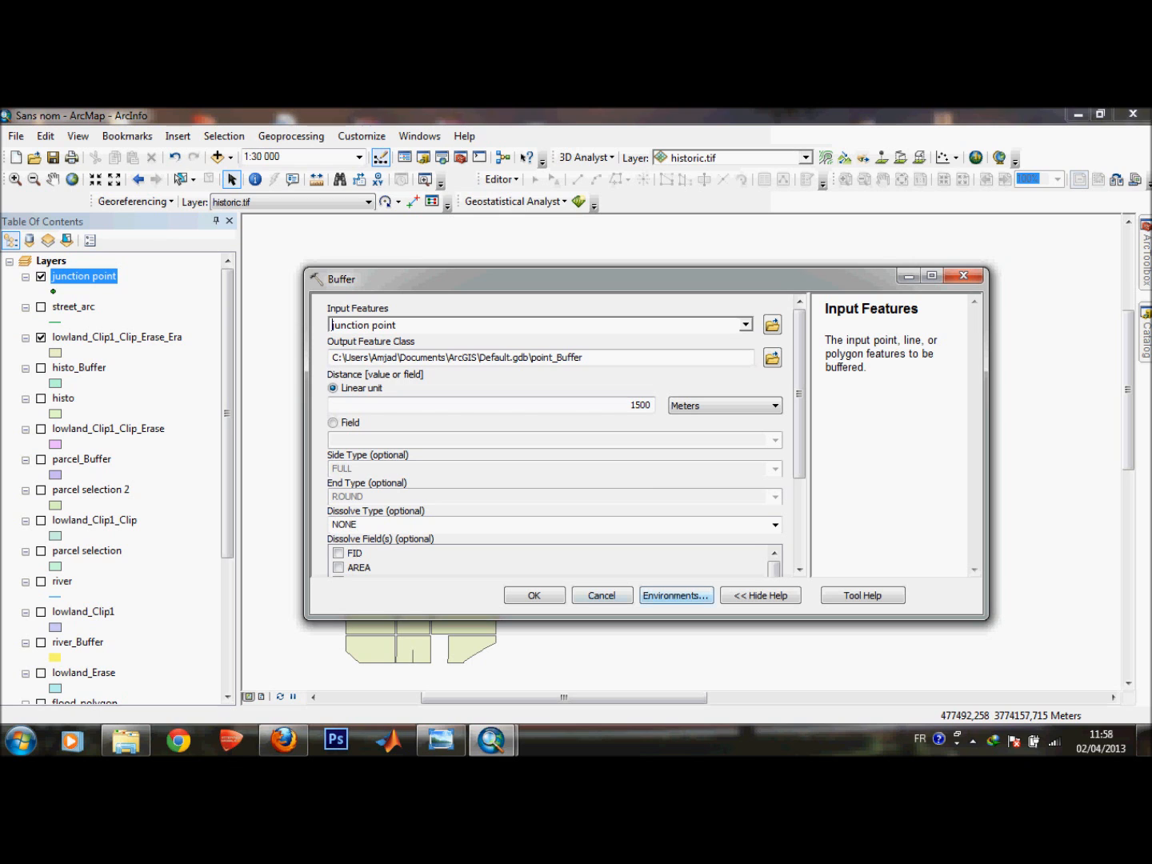
pyautogui.click(535, 595)
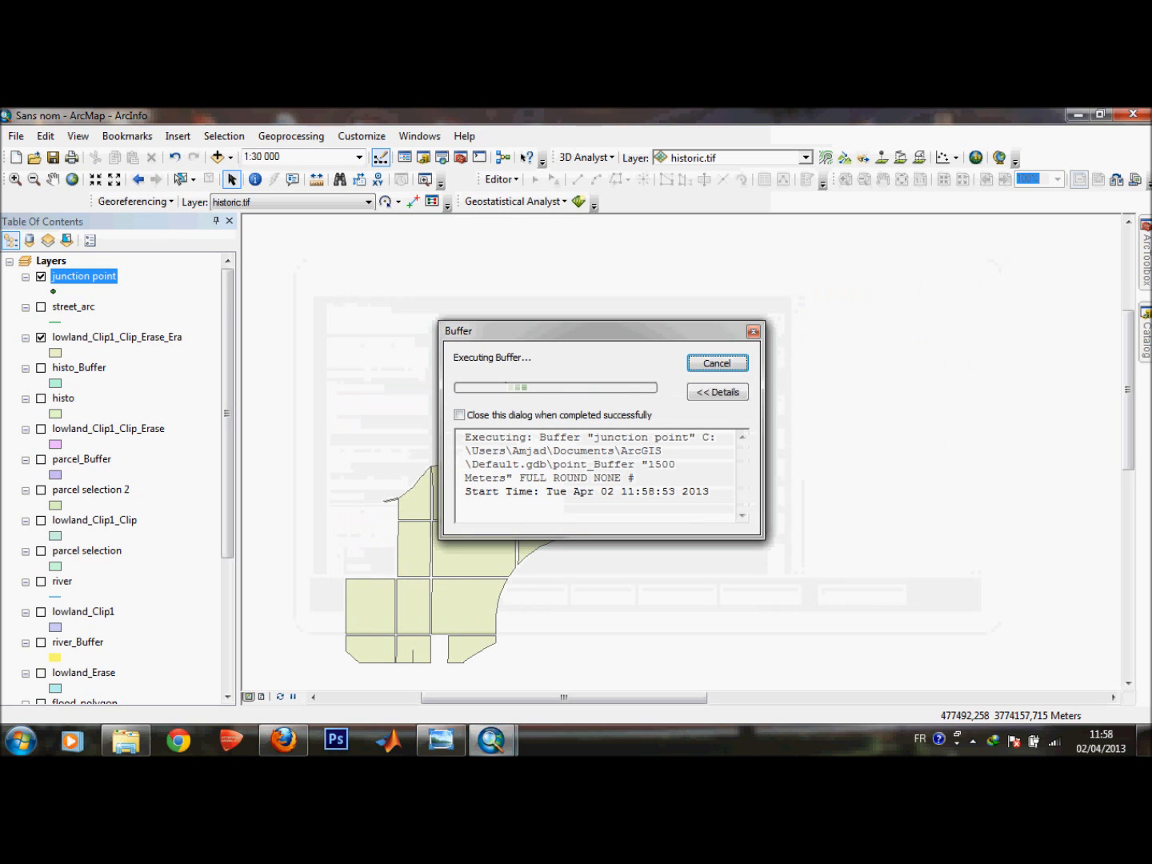
# Review the site selection criteria in the scanned document again and return to the map.
pyautogui.click(441, 739)
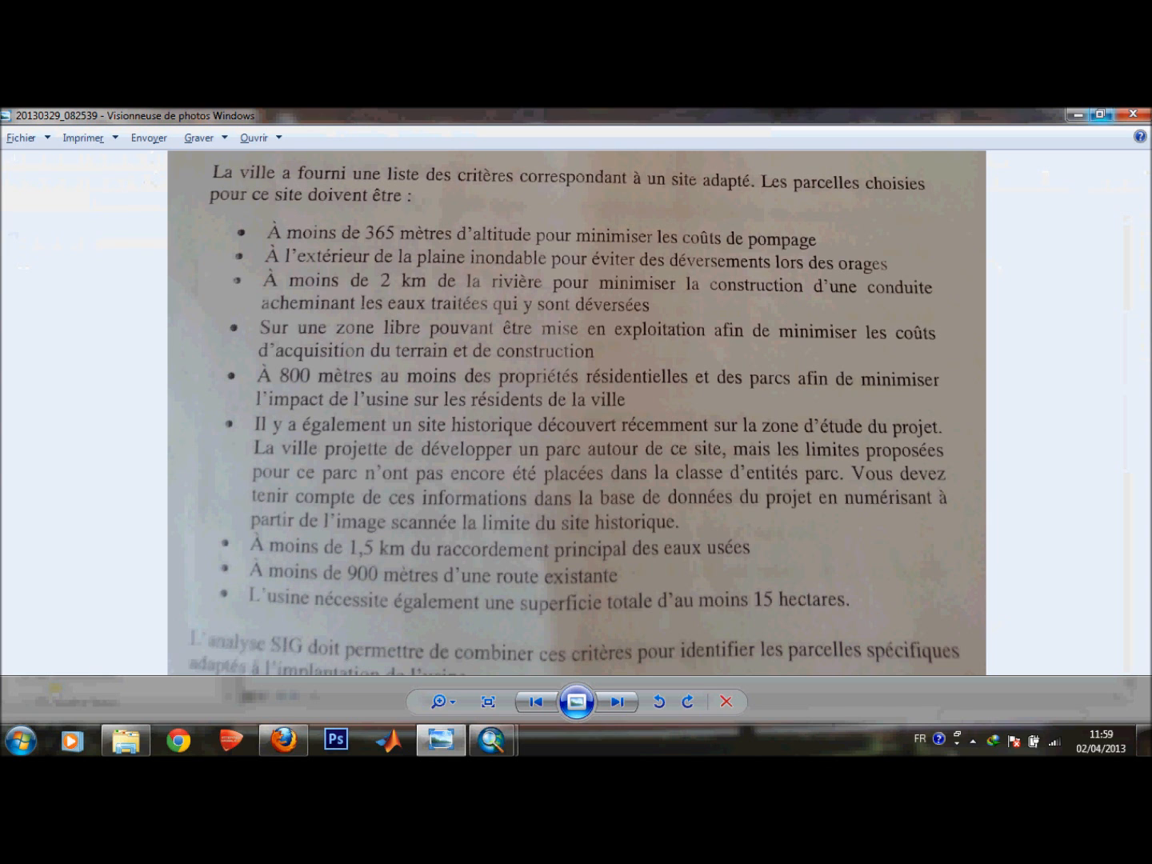
pyautogui.click(1078, 114)
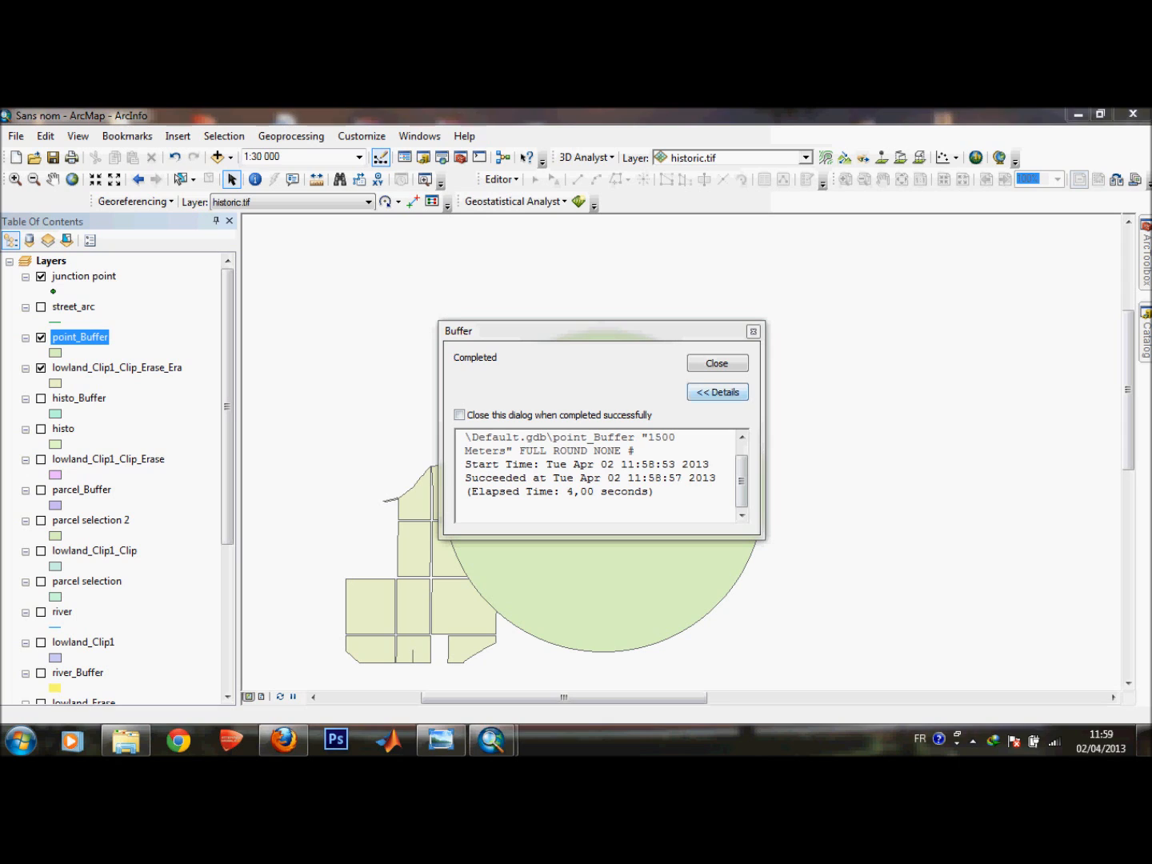
pyautogui.click(717, 364)
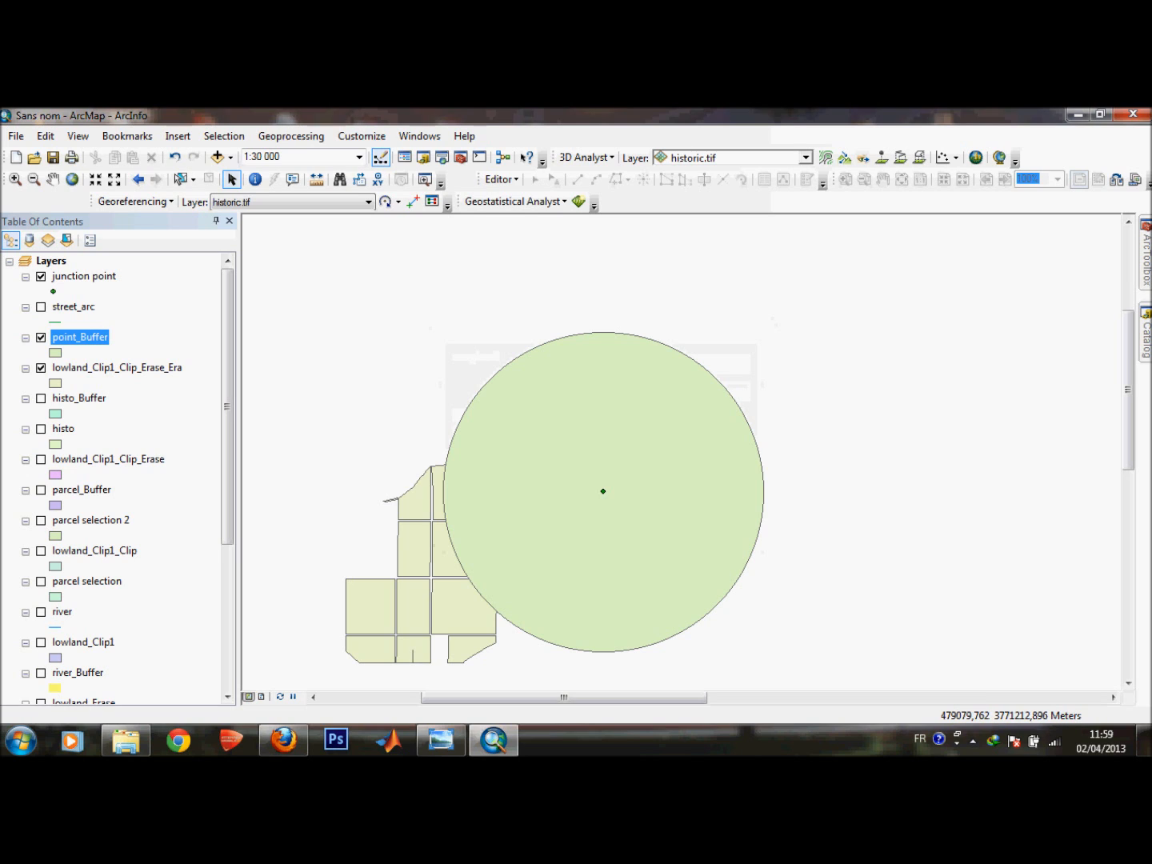
pyautogui.click(441, 741)
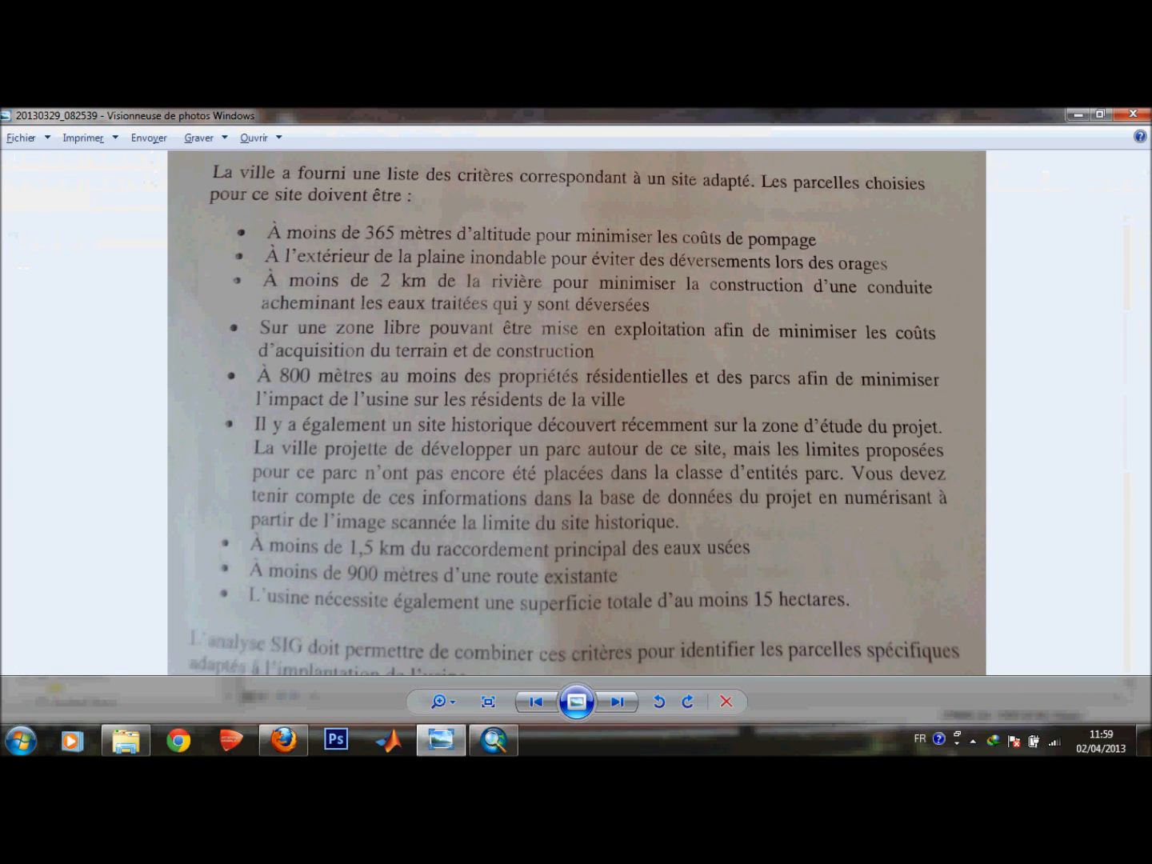
pyautogui.click(1076, 116)
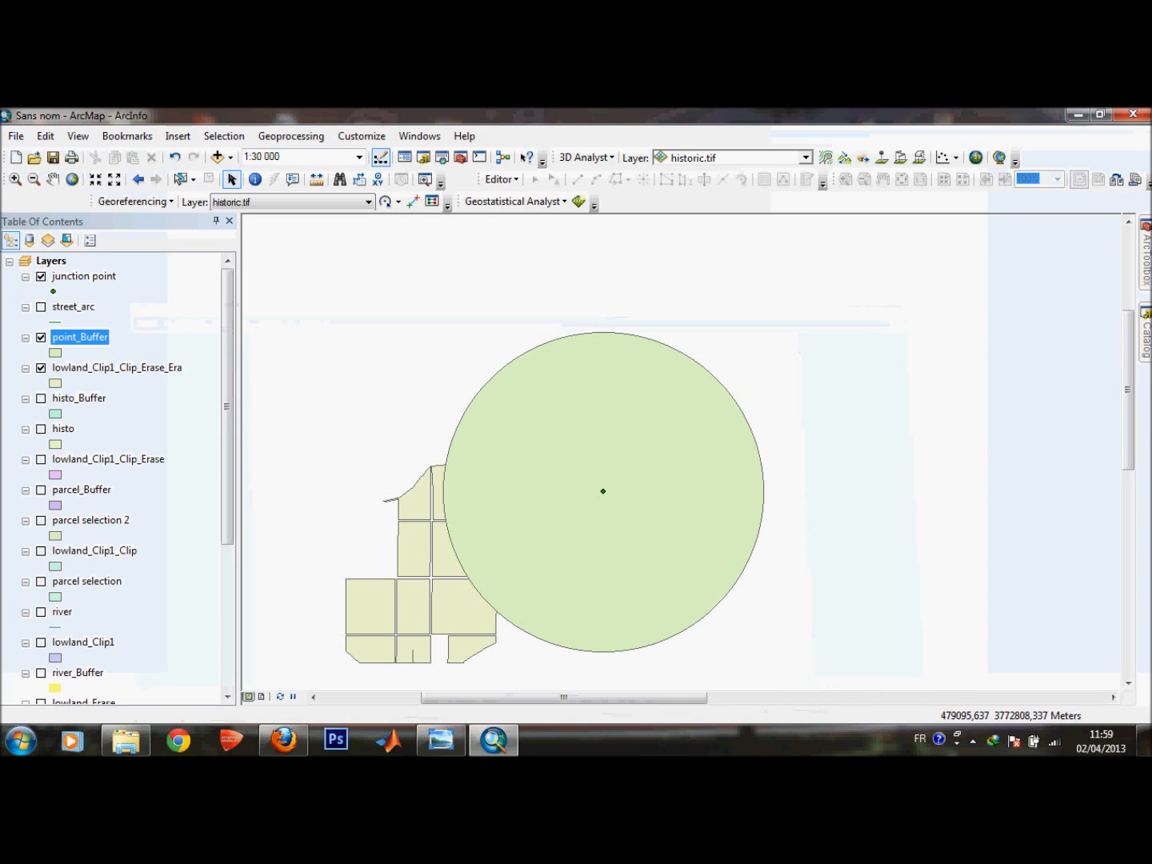
# Intersect point_Buffer with lowland_Clip1_Clip_Erase_Era using the Intersect tool with the default output.
pyautogui.click(290, 136)
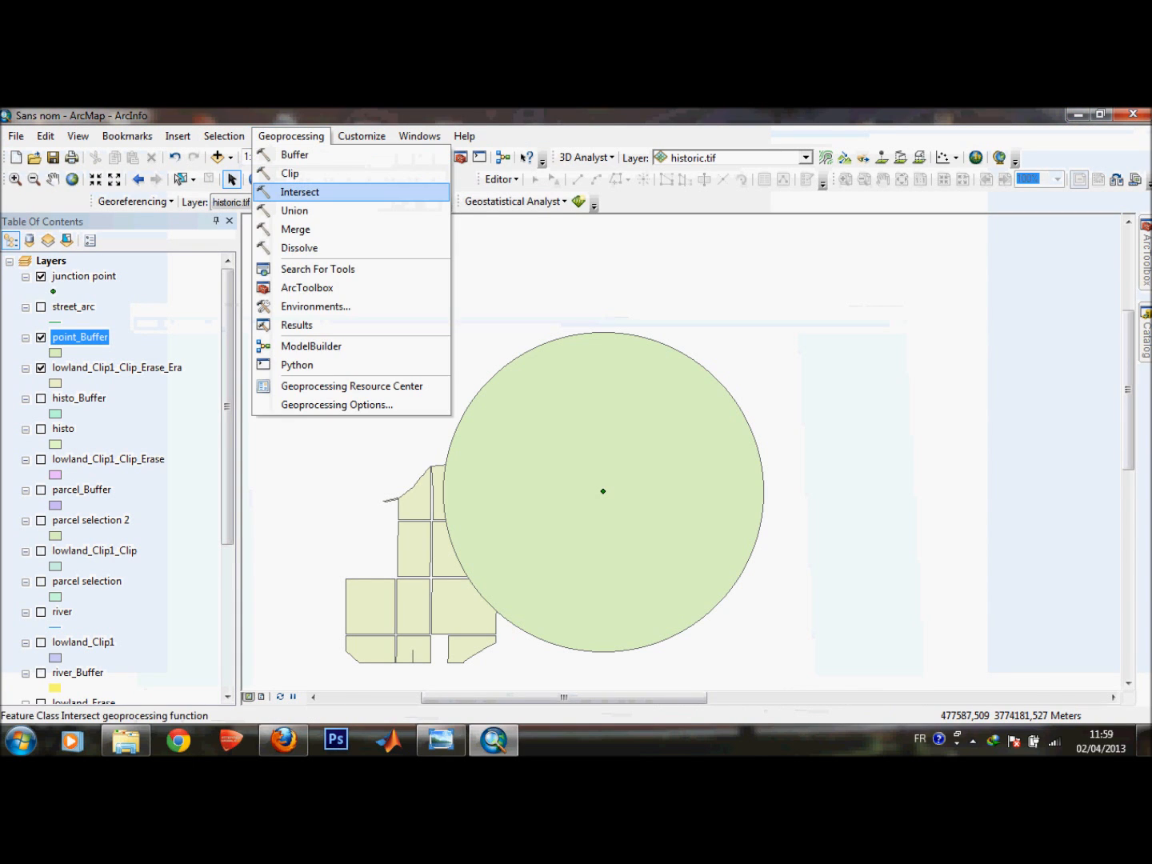
pyautogui.click(300, 191)
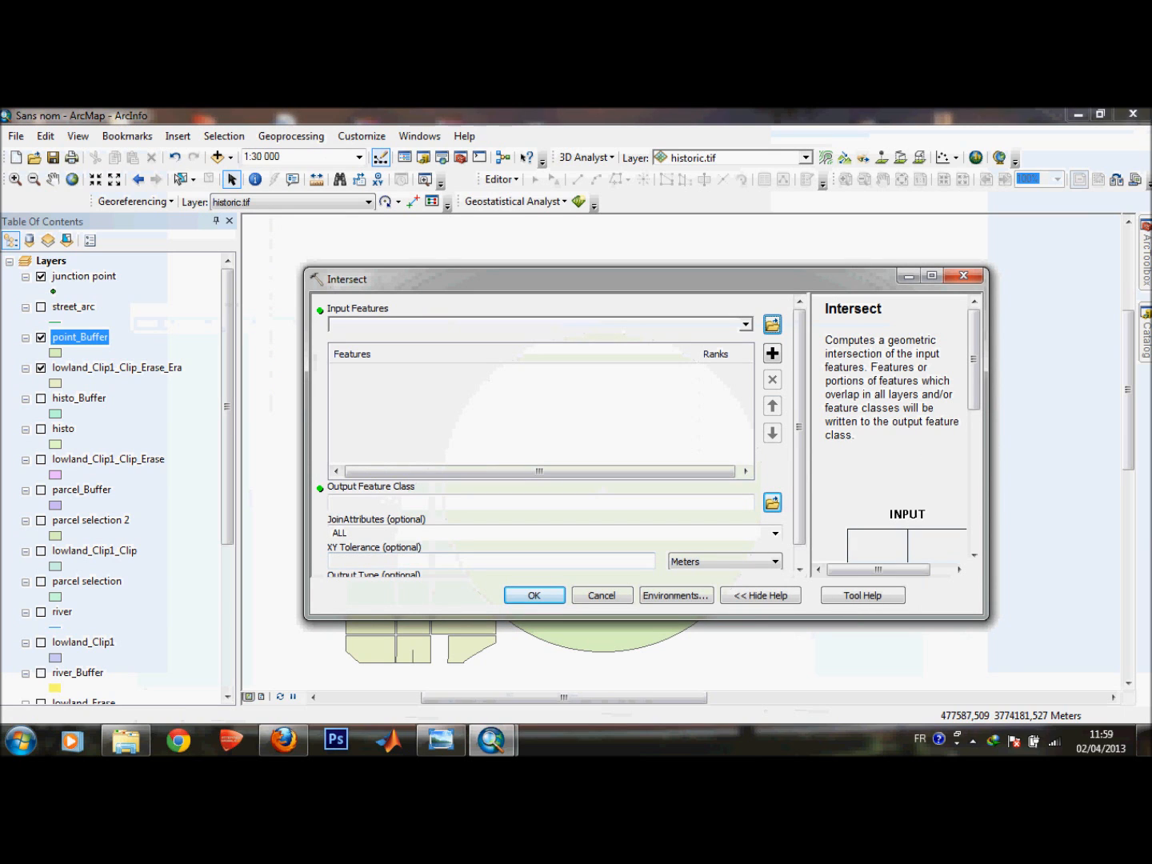
pyautogui.click(745, 325)
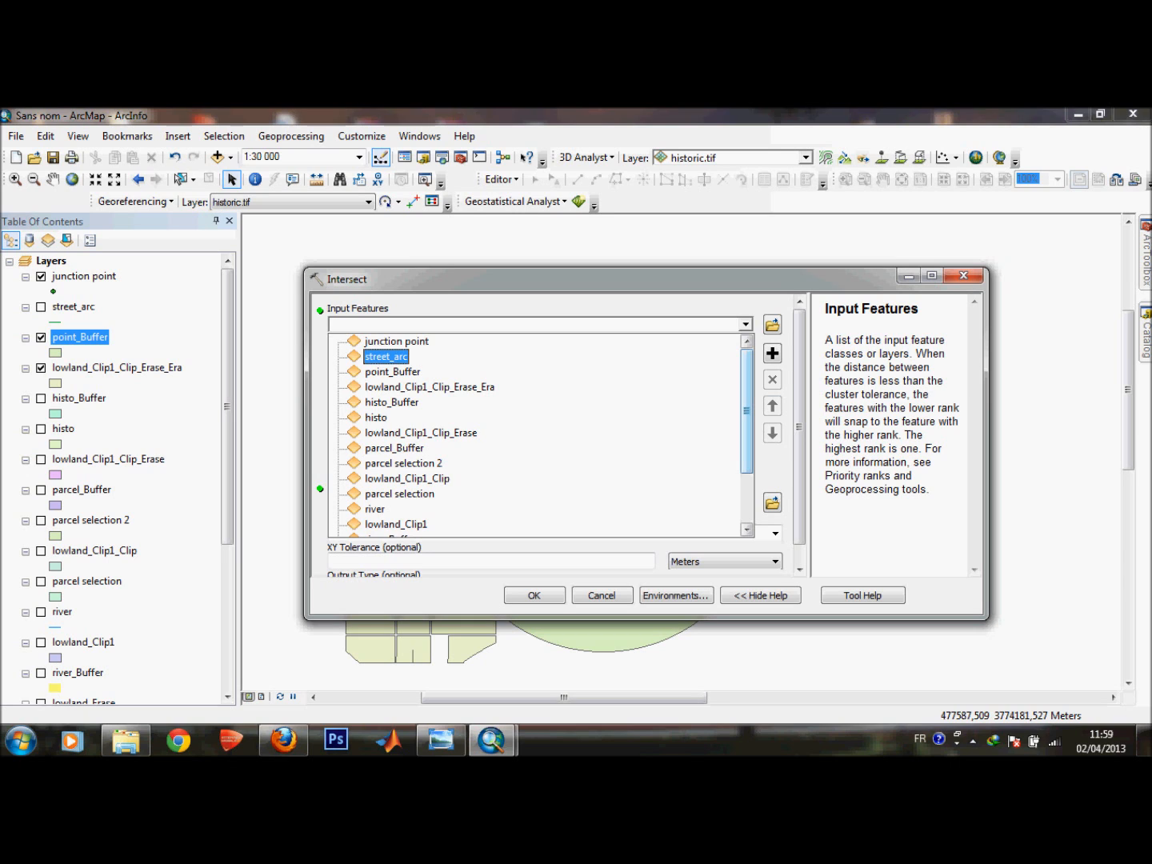
pyautogui.click(771, 324)
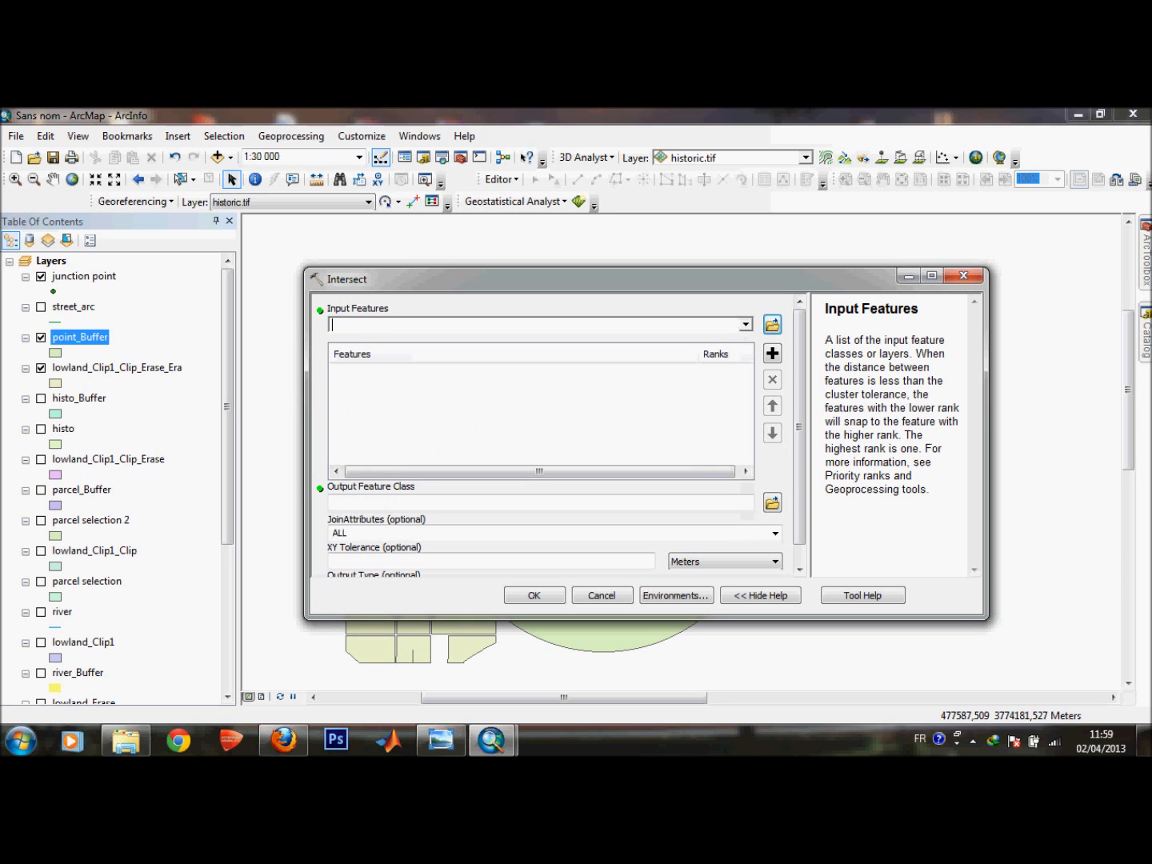
pyautogui.moveTo(512, 279); pyautogui.dragTo(467, 302)
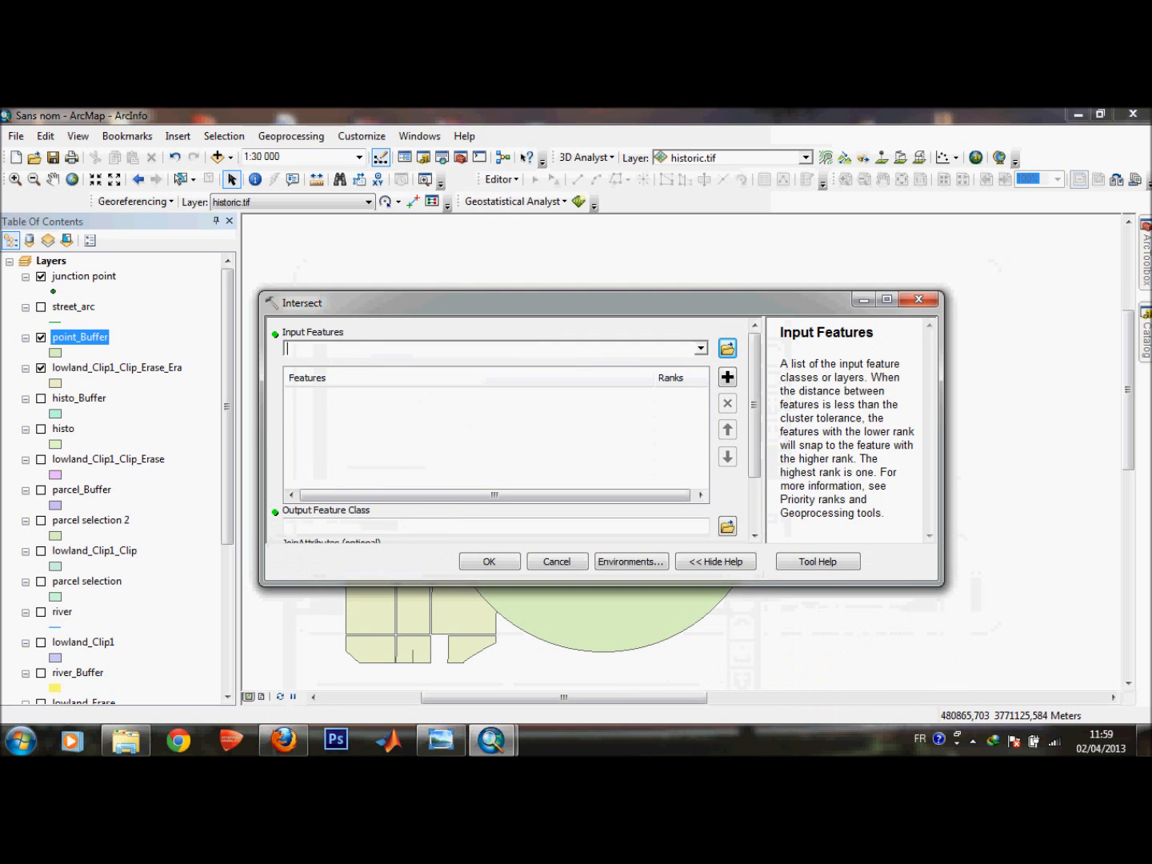
pyautogui.click(700, 348)
pyautogui.click(349, 394)
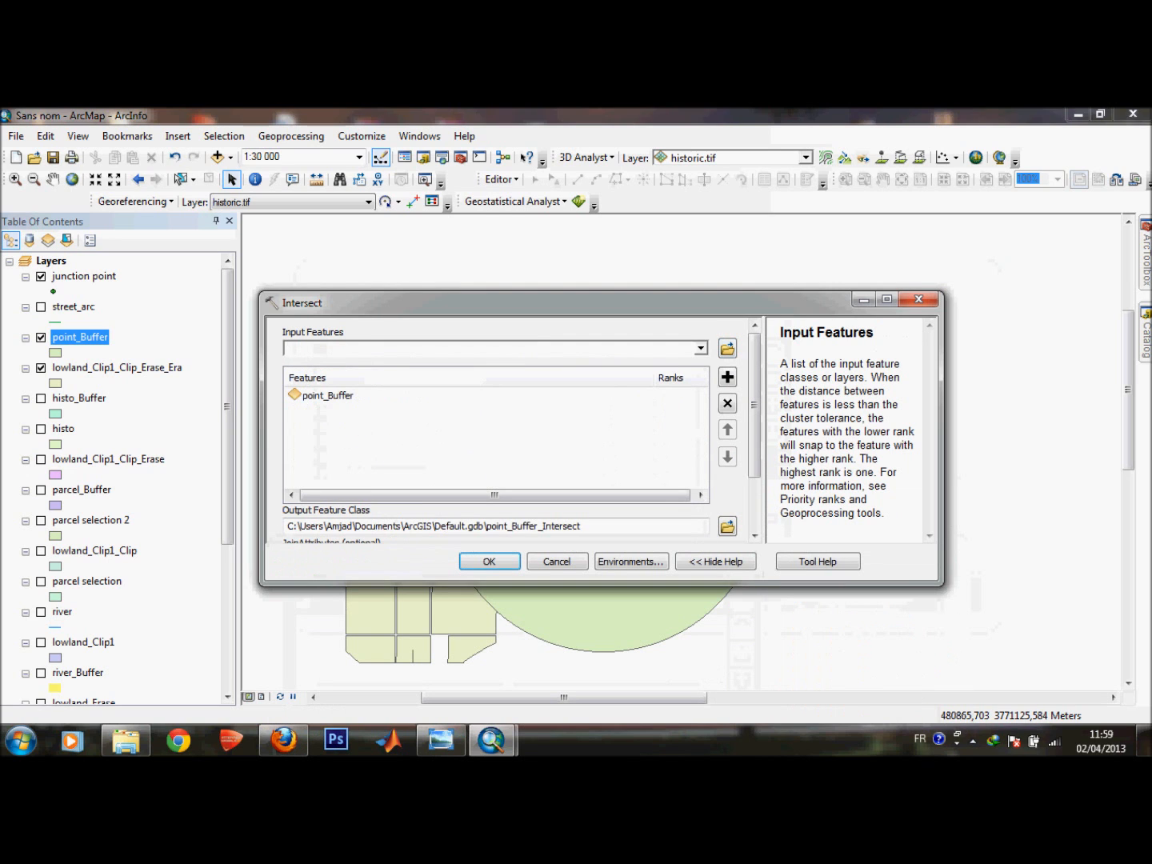
pyautogui.click(702, 348)
pyautogui.click(385, 410)
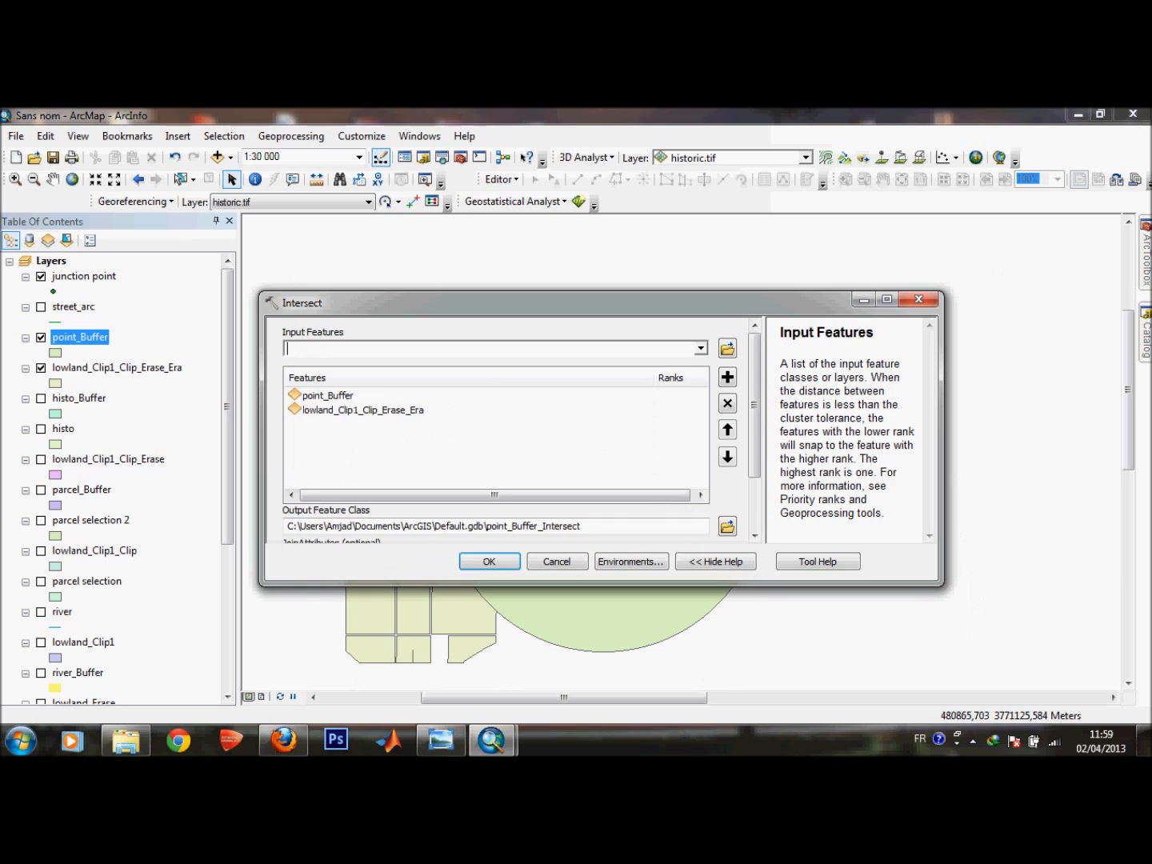
pyautogui.click(488, 560)
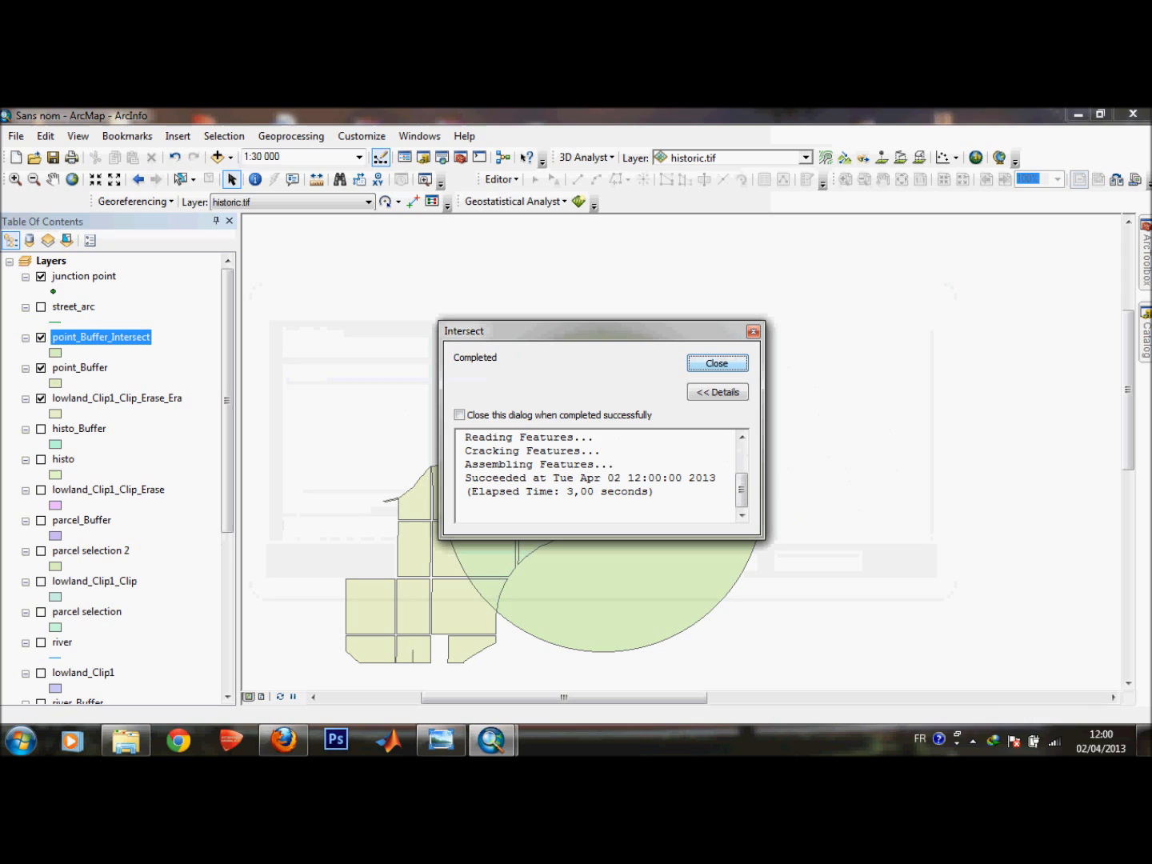
pyautogui.press('Return')
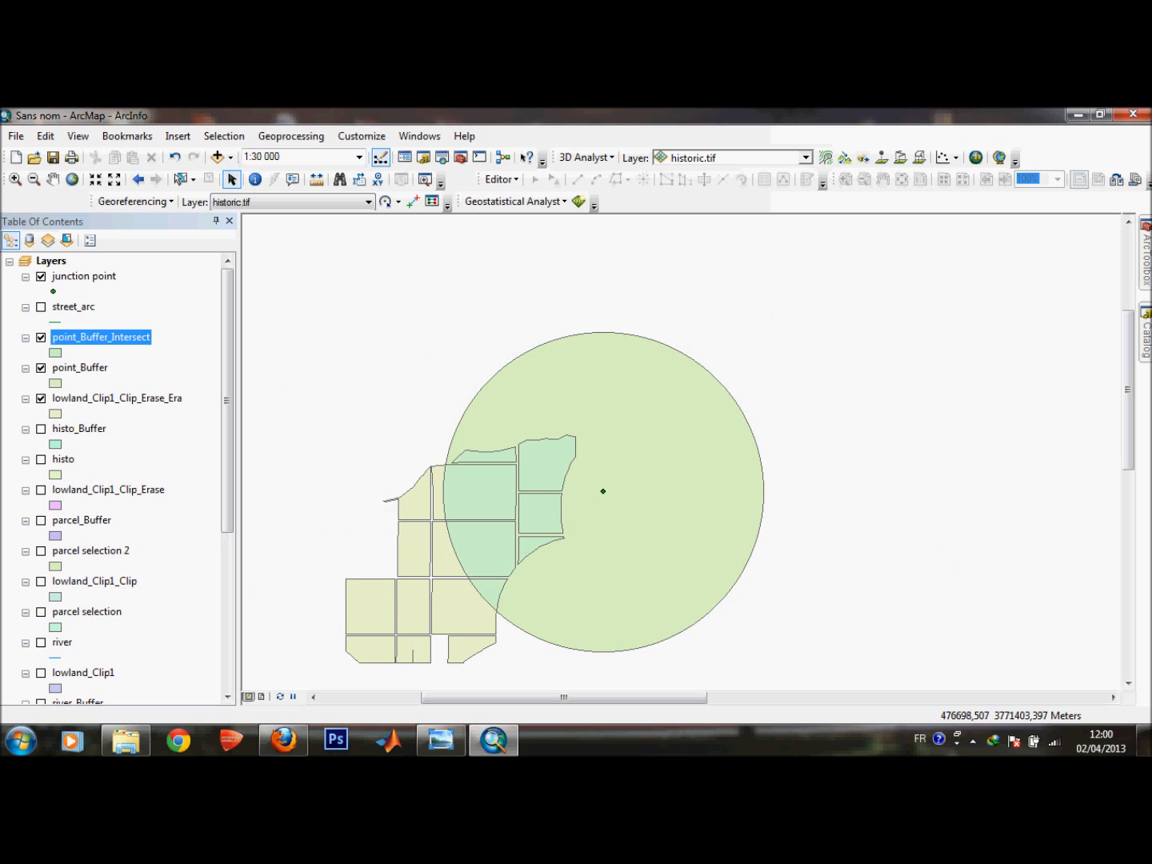
# Hide the point_Buffer, lowland_Clip1_Clip_Erase_Era and junction point layers to display only the intersection result.
pyautogui.click(40, 368)
pyautogui.click(41, 399)
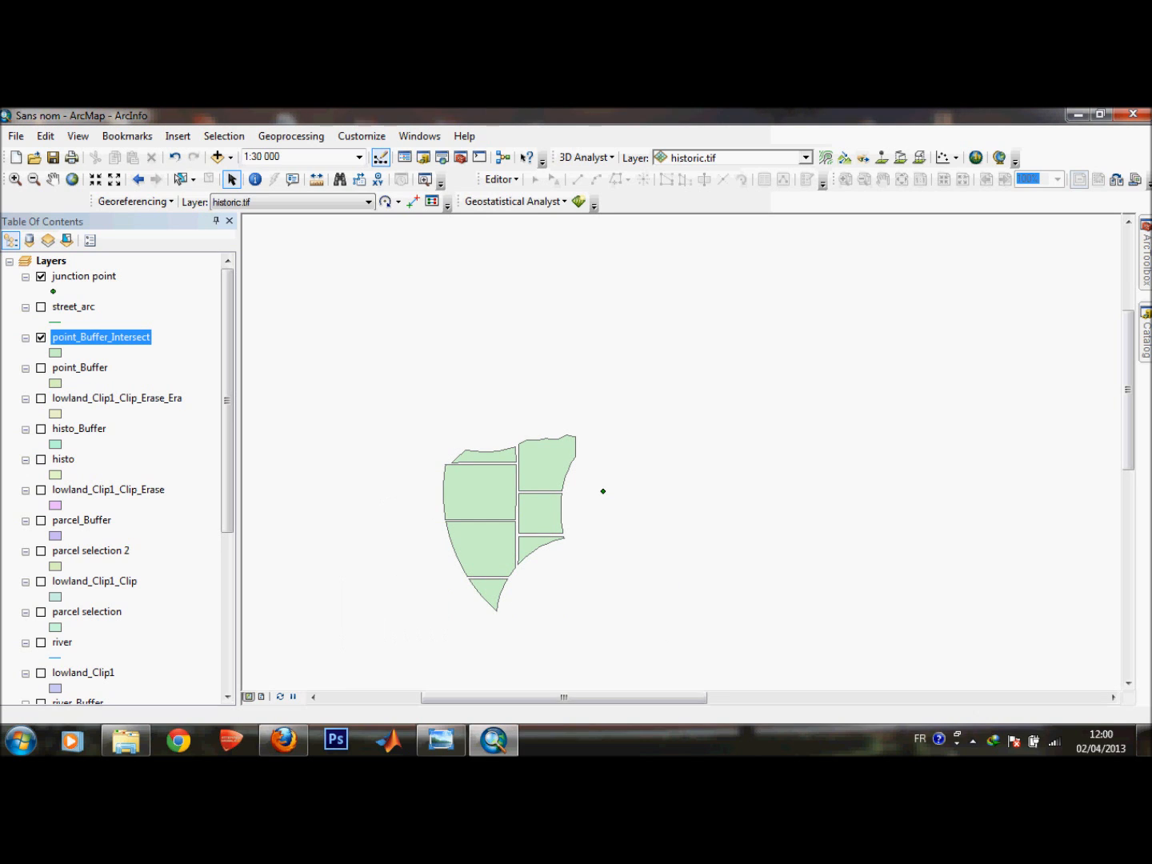
pyautogui.click(40, 276)
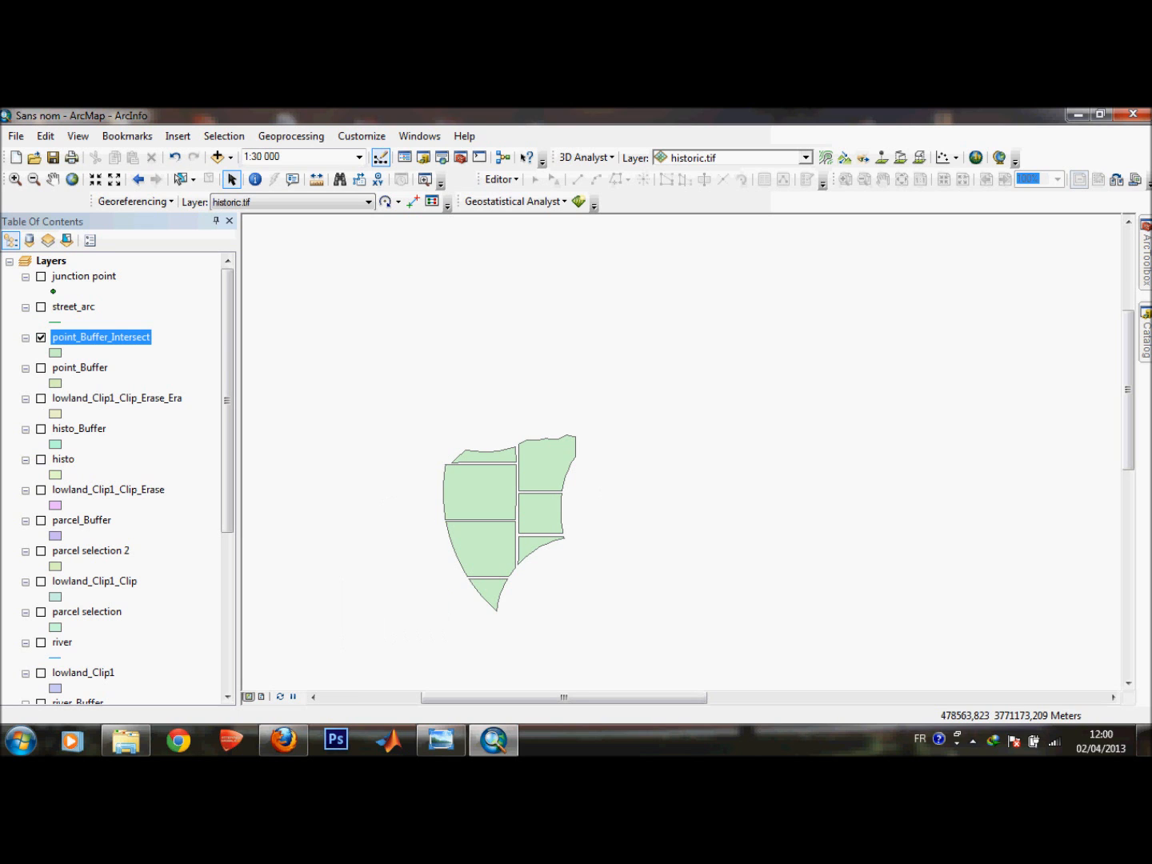
# Review the site selection criteria in the scanned document and return to the map.
pyautogui.click(442, 741)
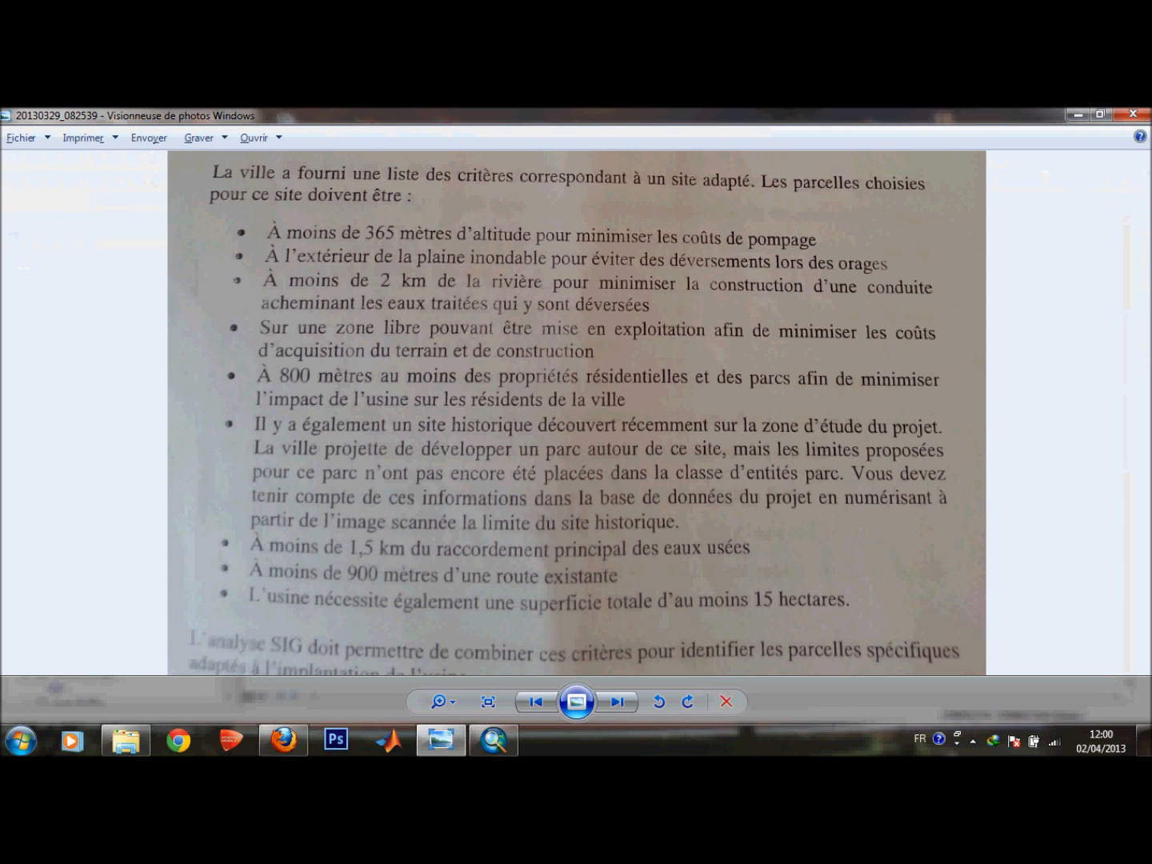
pyautogui.click(1078, 114)
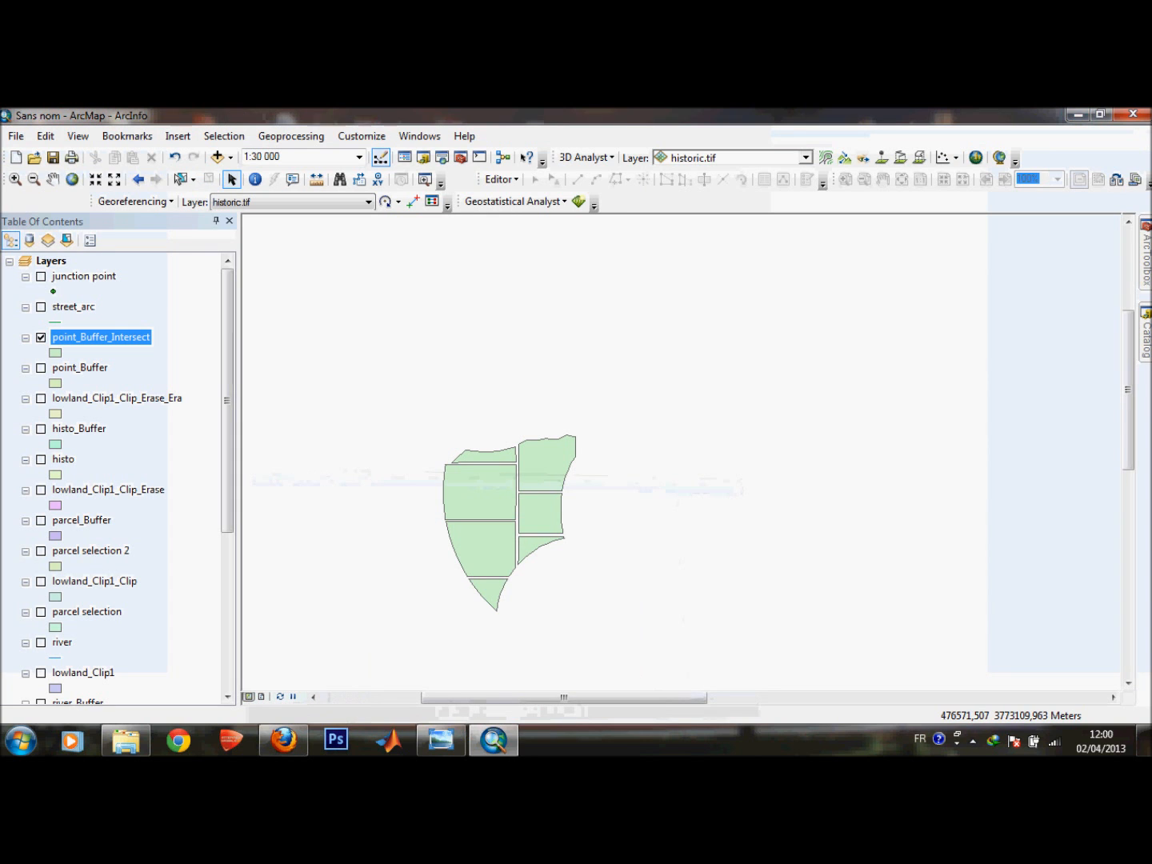
# Show the street_arc layer and buffer it by 900 meters.
pyautogui.click(40, 306)
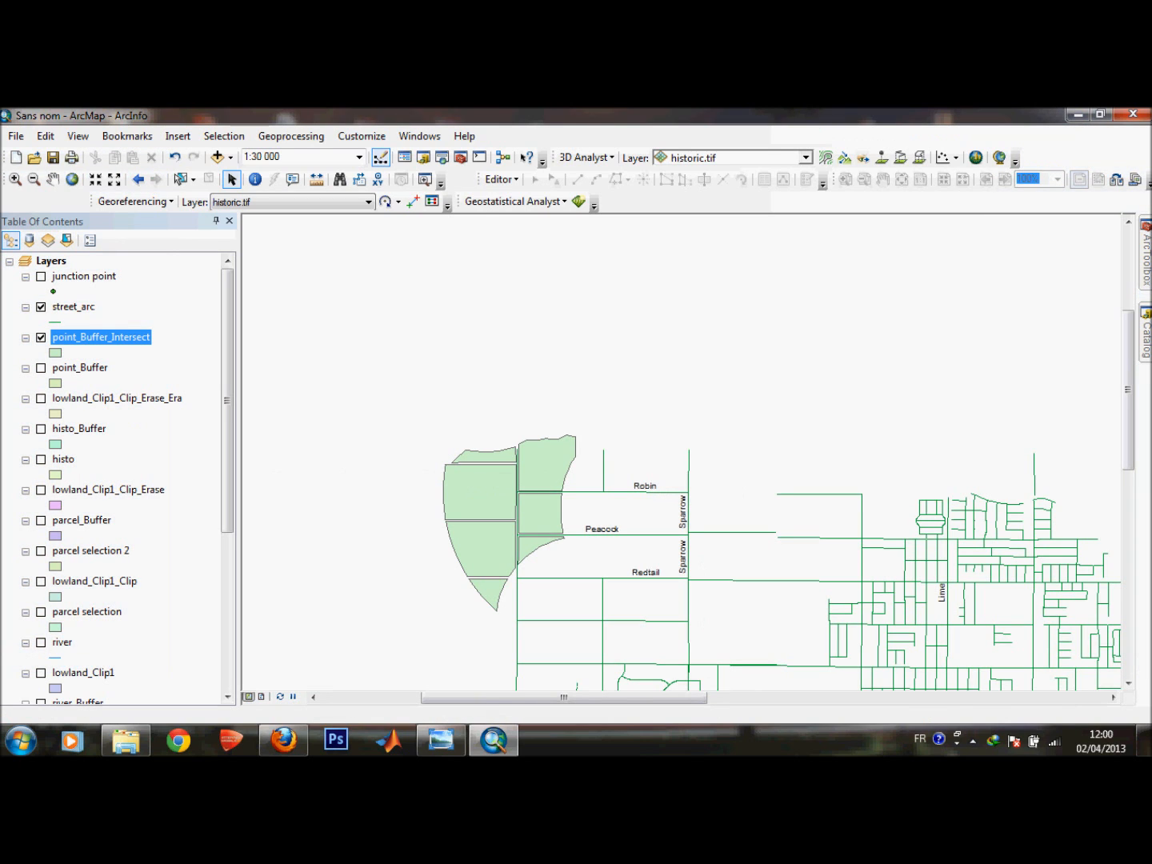
pyautogui.click(291, 135)
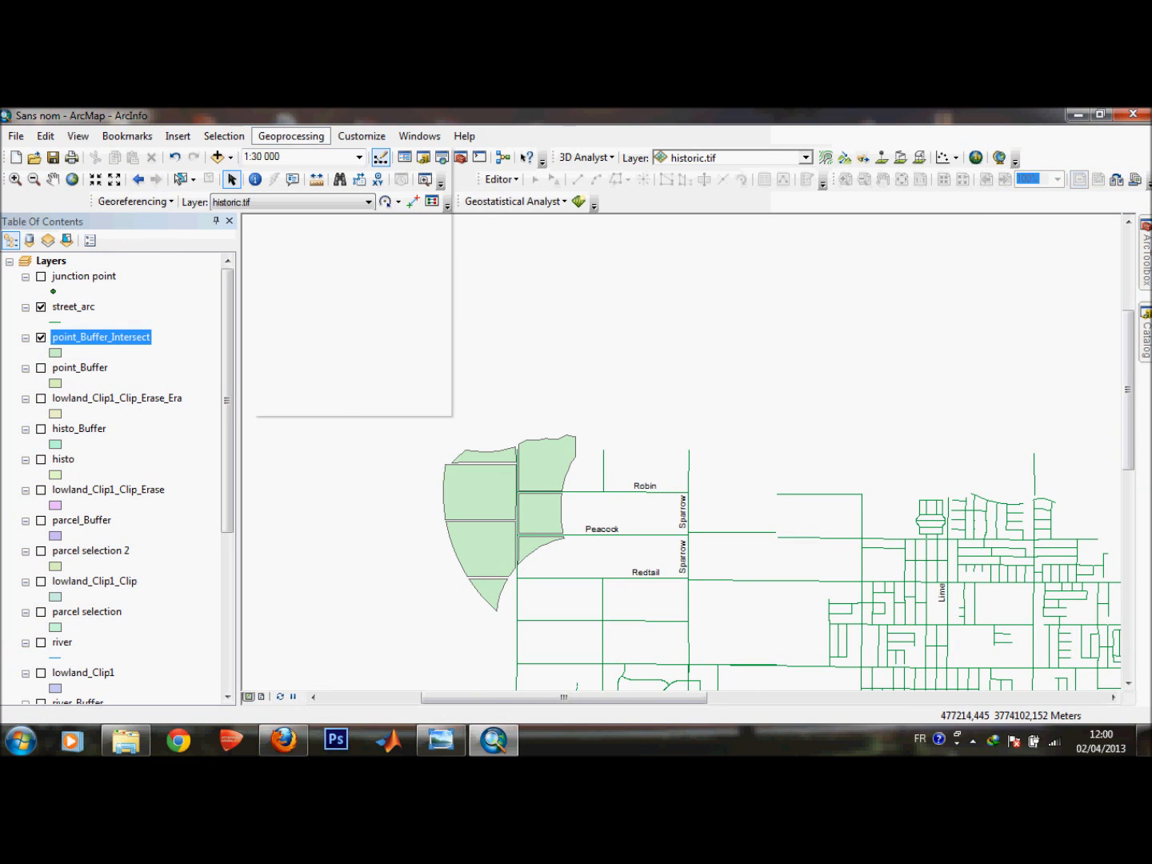
pyautogui.click(294, 155)
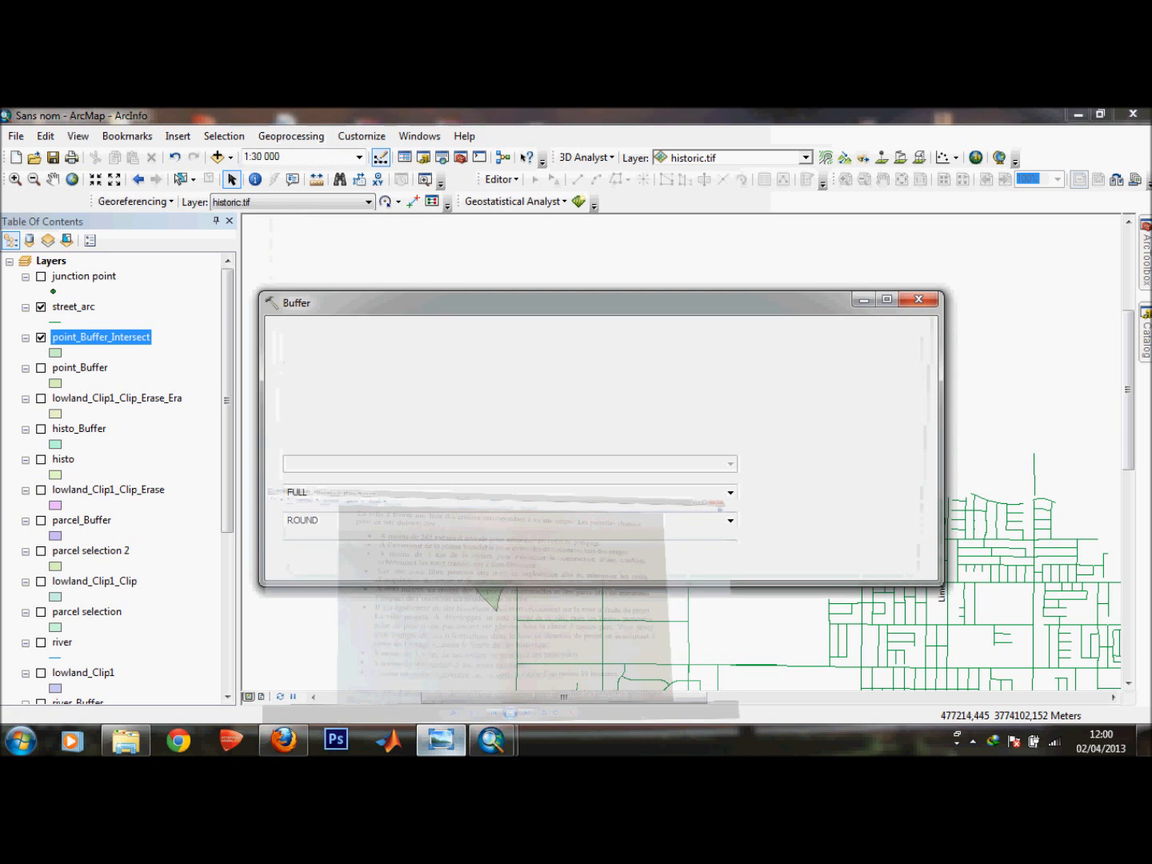
pyautogui.click(442, 741)
pyautogui.click(440, 740)
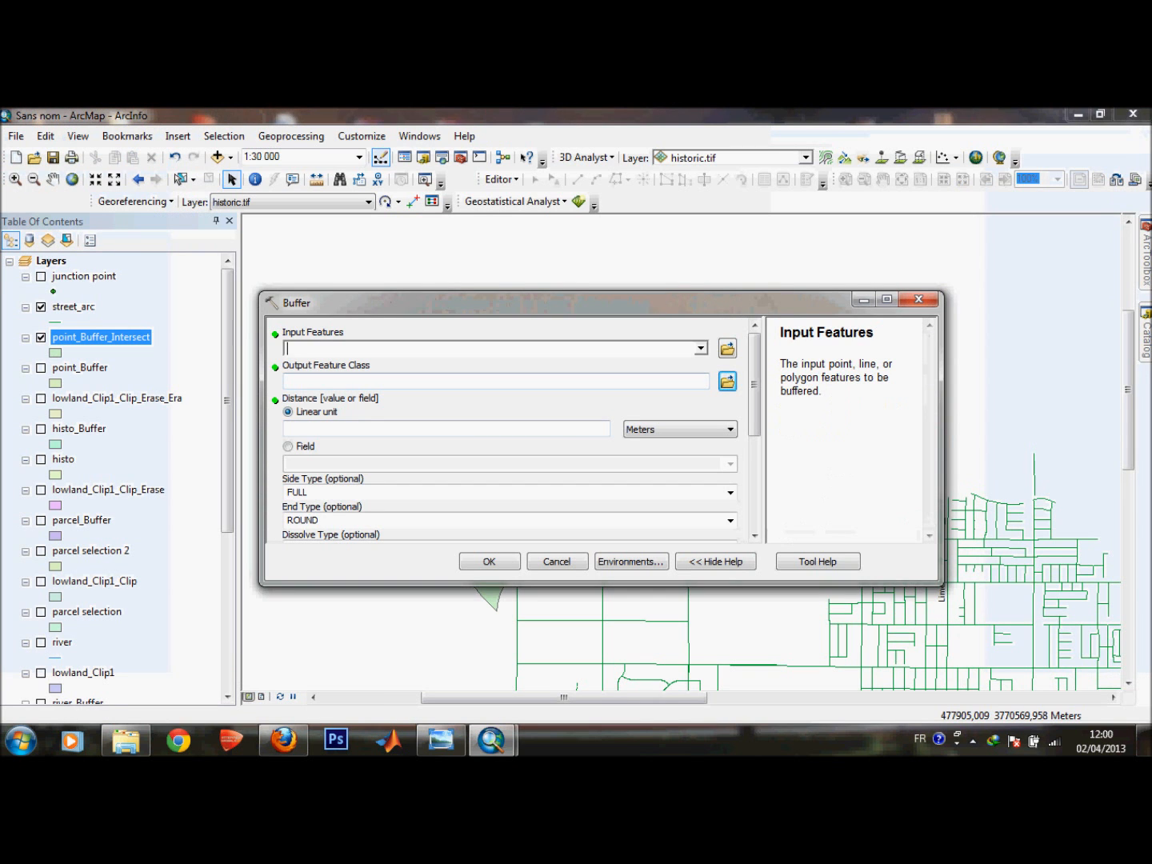
pyautogui.click(702, 348)
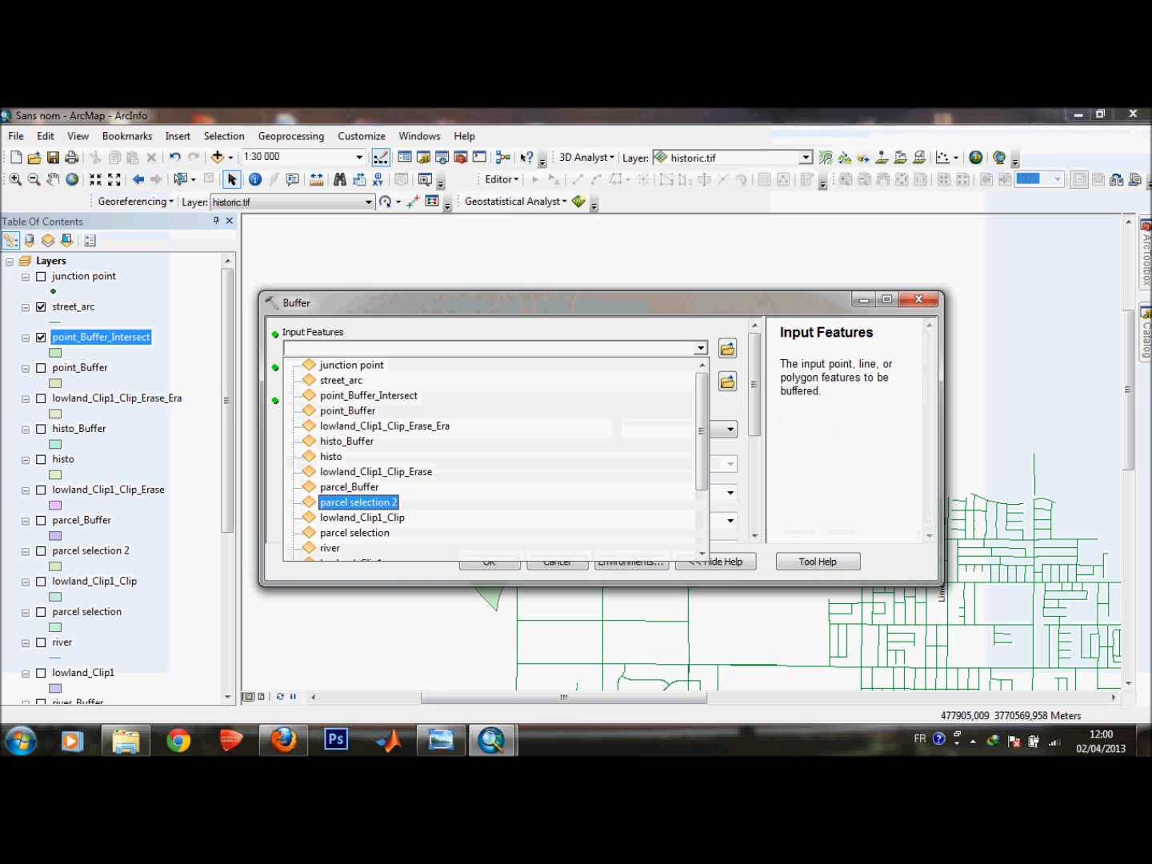
pyautogui.click(342, 381)
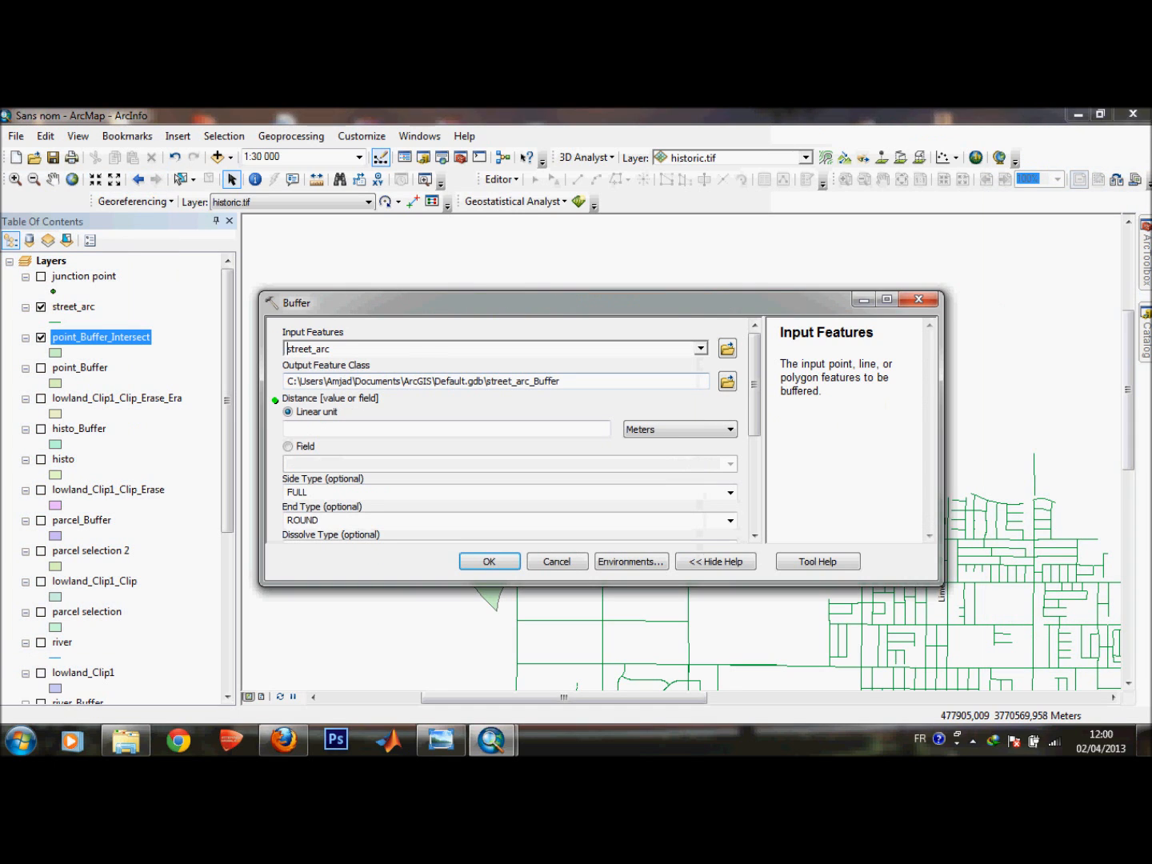
pyautogui.click(605, 428)
pyautogui.write('900')
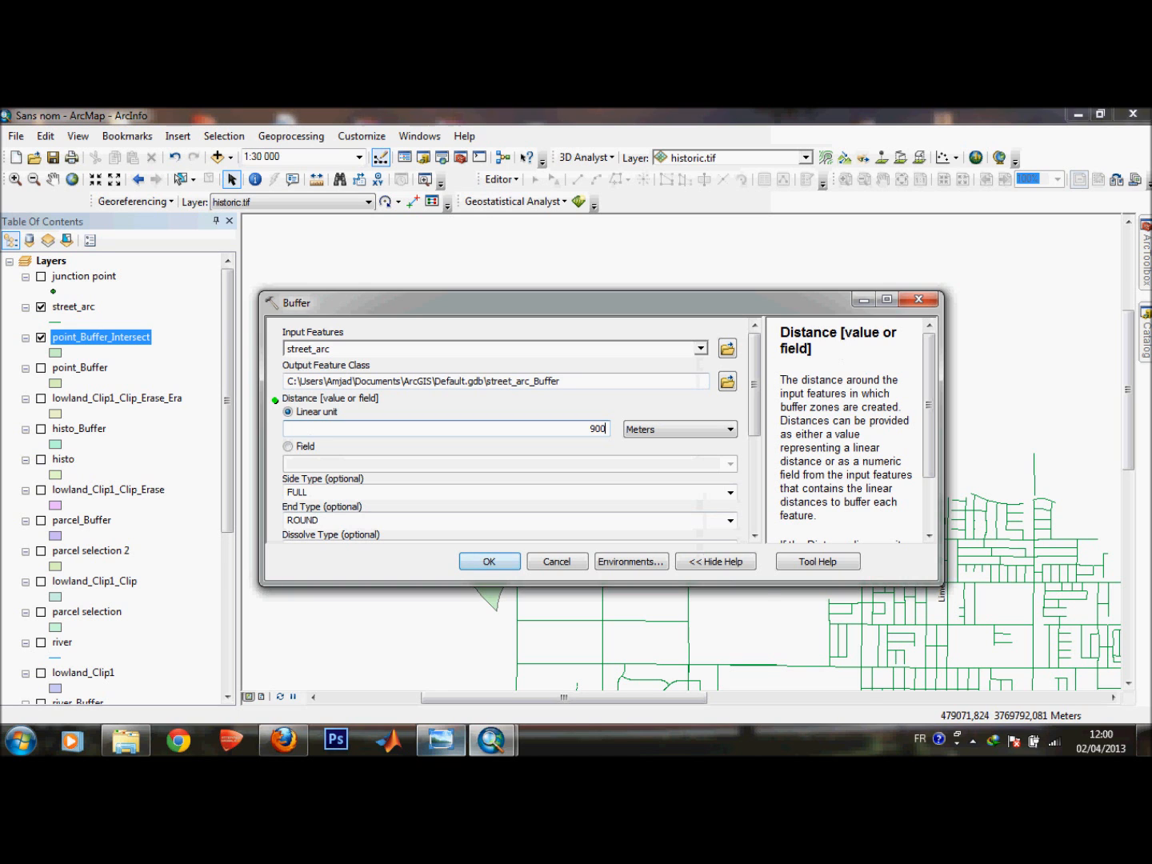
pyautogui.click(440, 739)
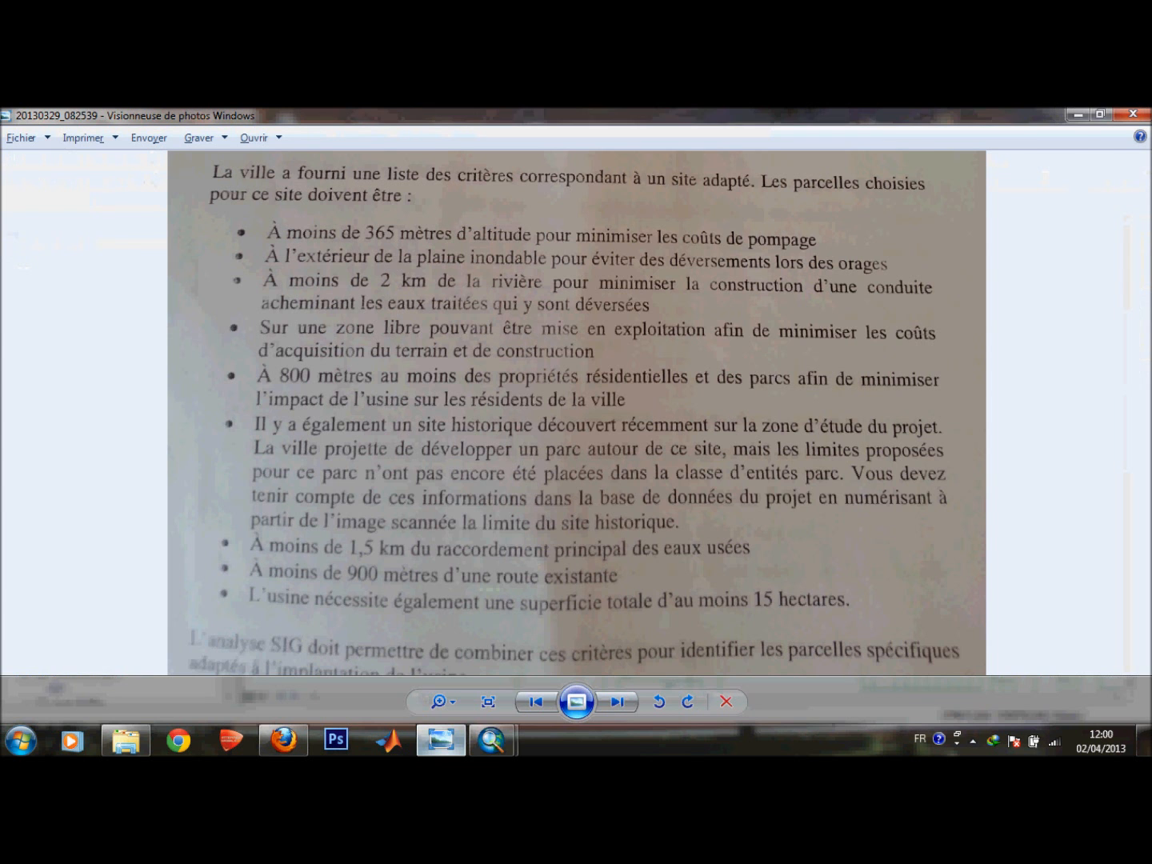
pyautogui.click(441, 740)
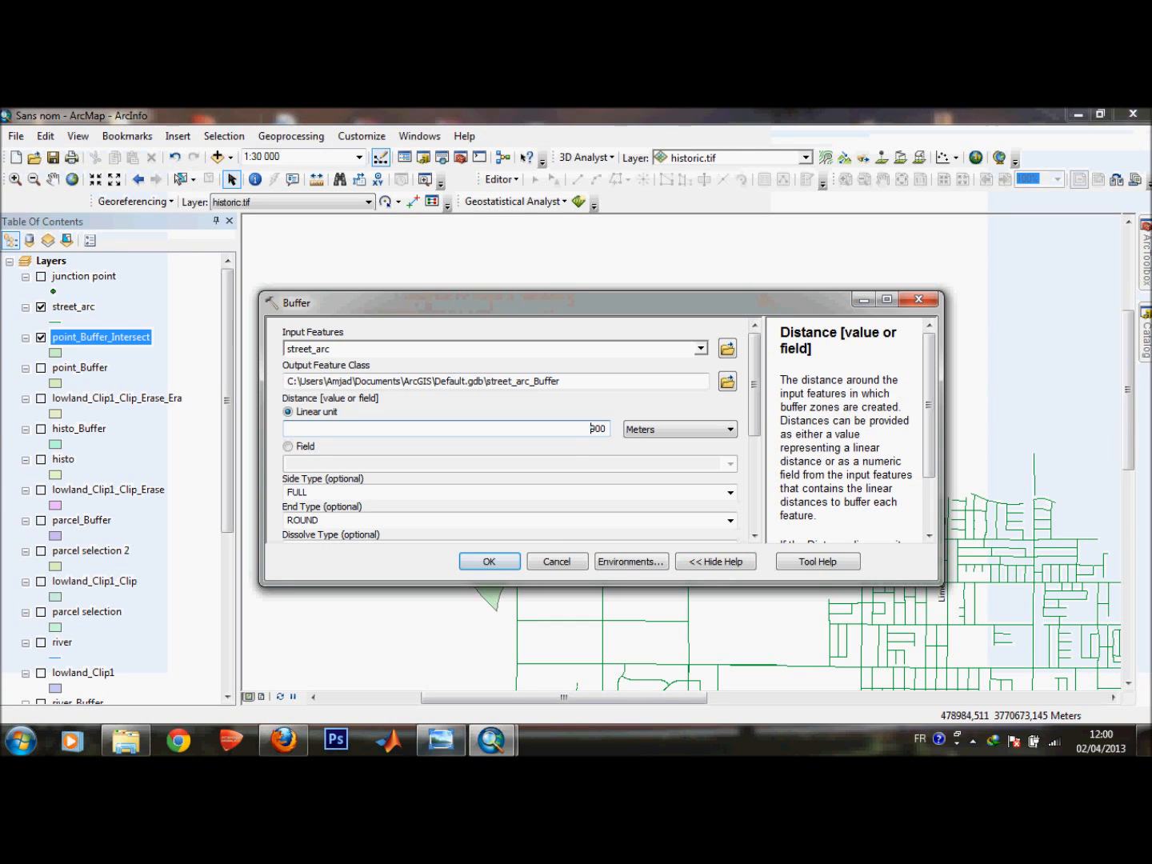
pyautogui.click(489, 560)
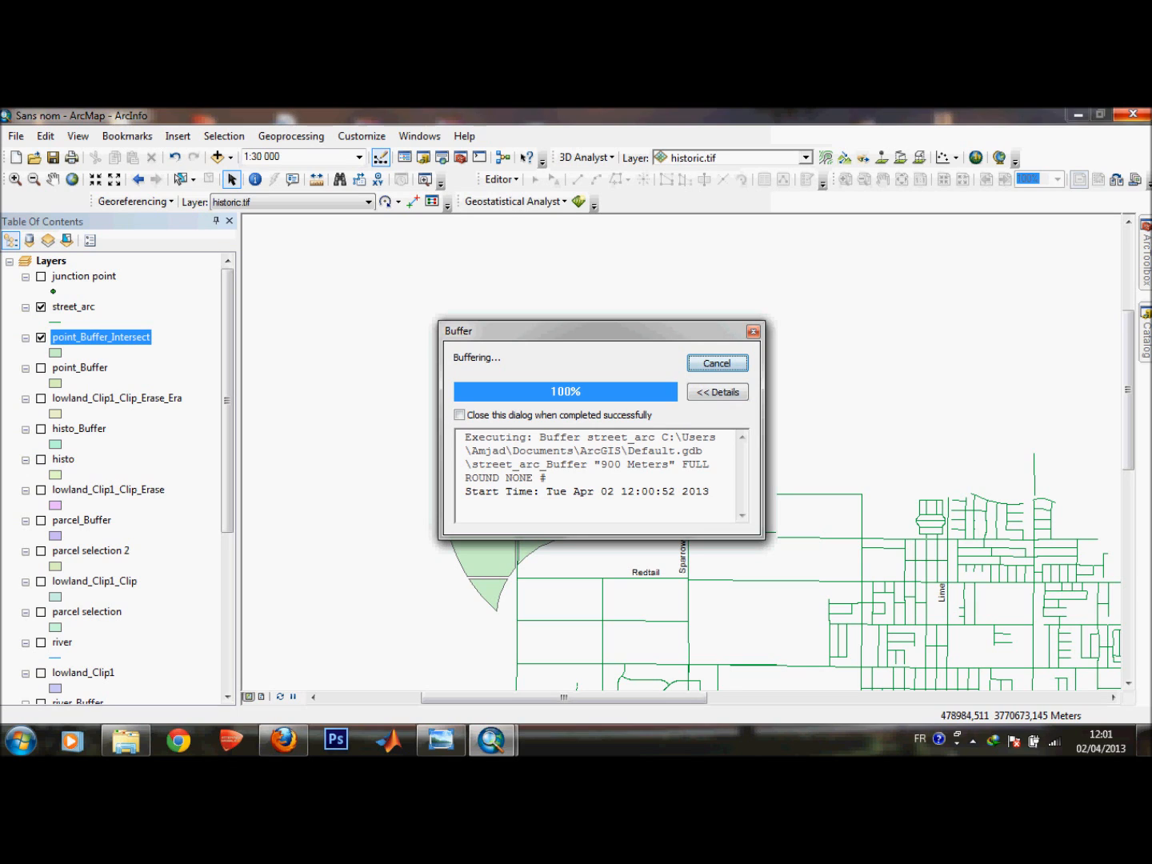
pyautogui.moveTo(600, 331); pyautogui.dragTo(602, 436)
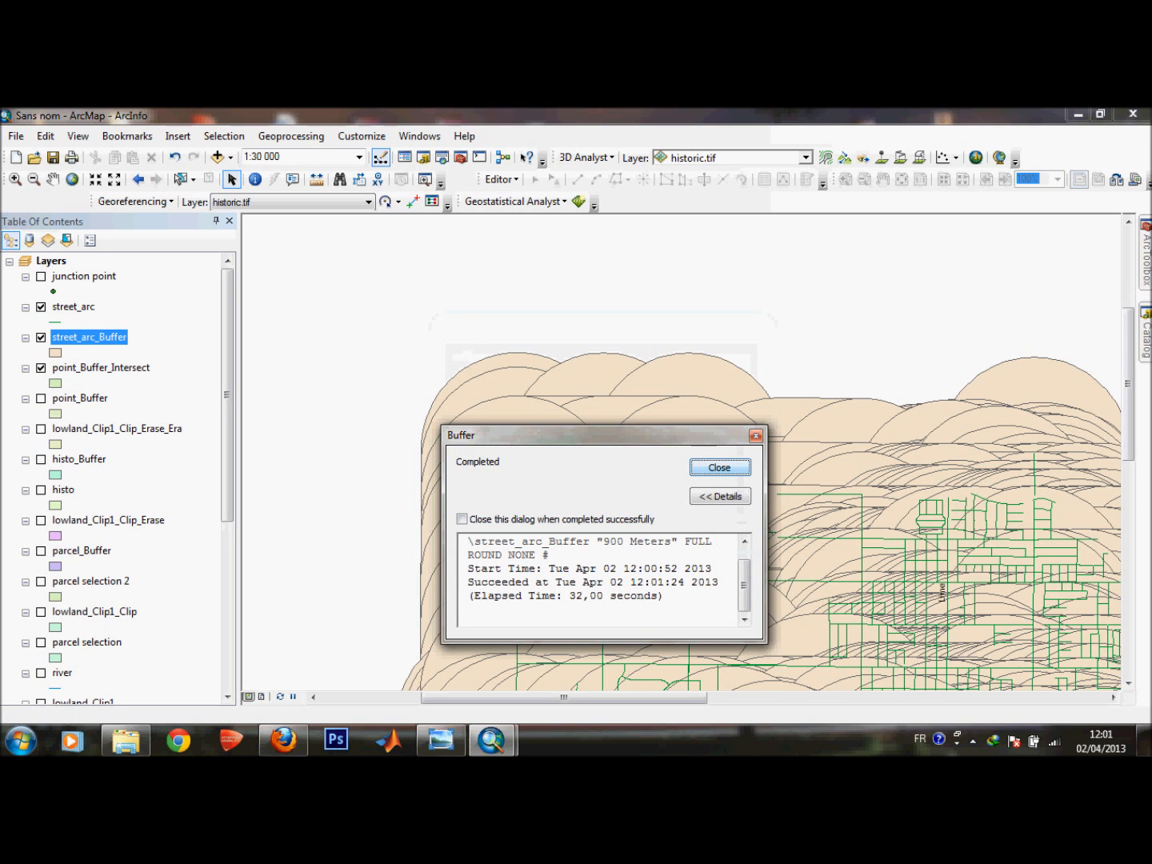
pyautogui.click(719, 467)
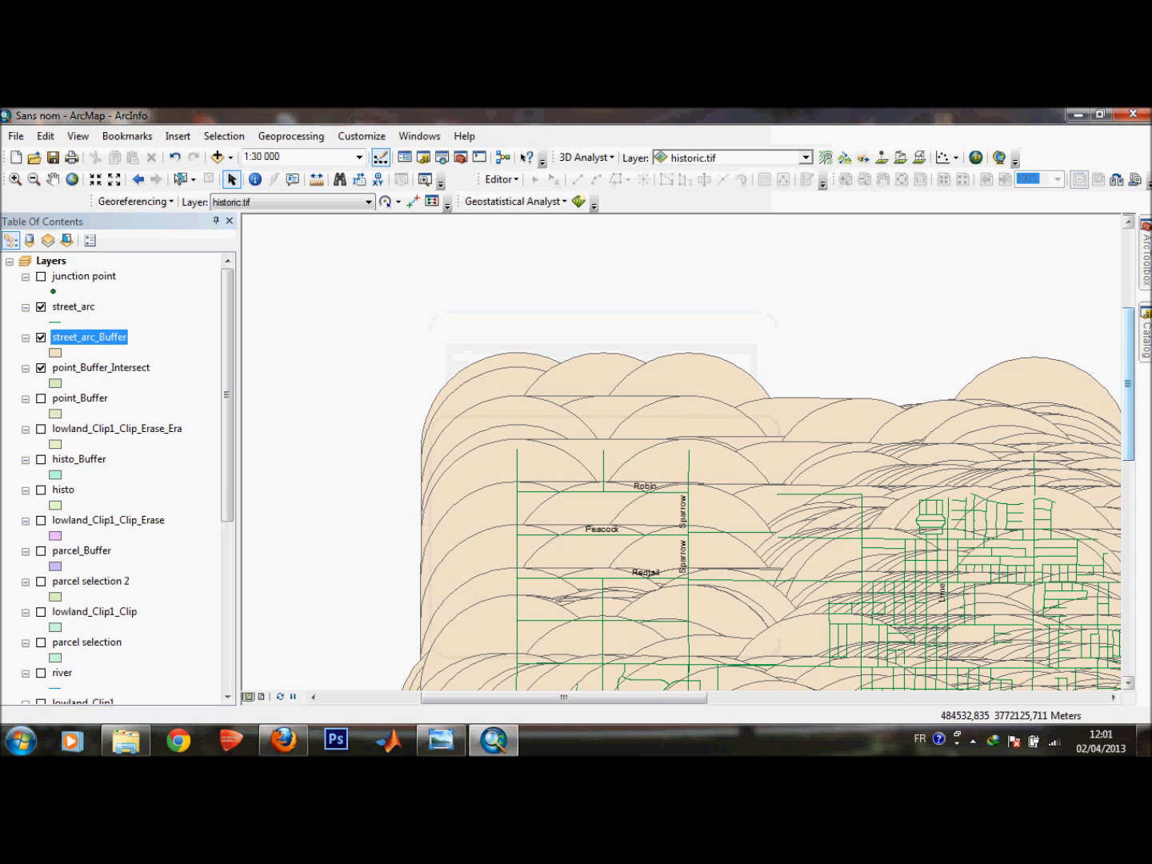
# Intersect street_arc_Buffer with lowland_Clip1_Clip_Erase_Era, then hide the street_arc_Buffer and point_Buffer_Intersect layers.
pyautogui.moveTo(1128, 384); pyautogui.dragTo(1128, 341)
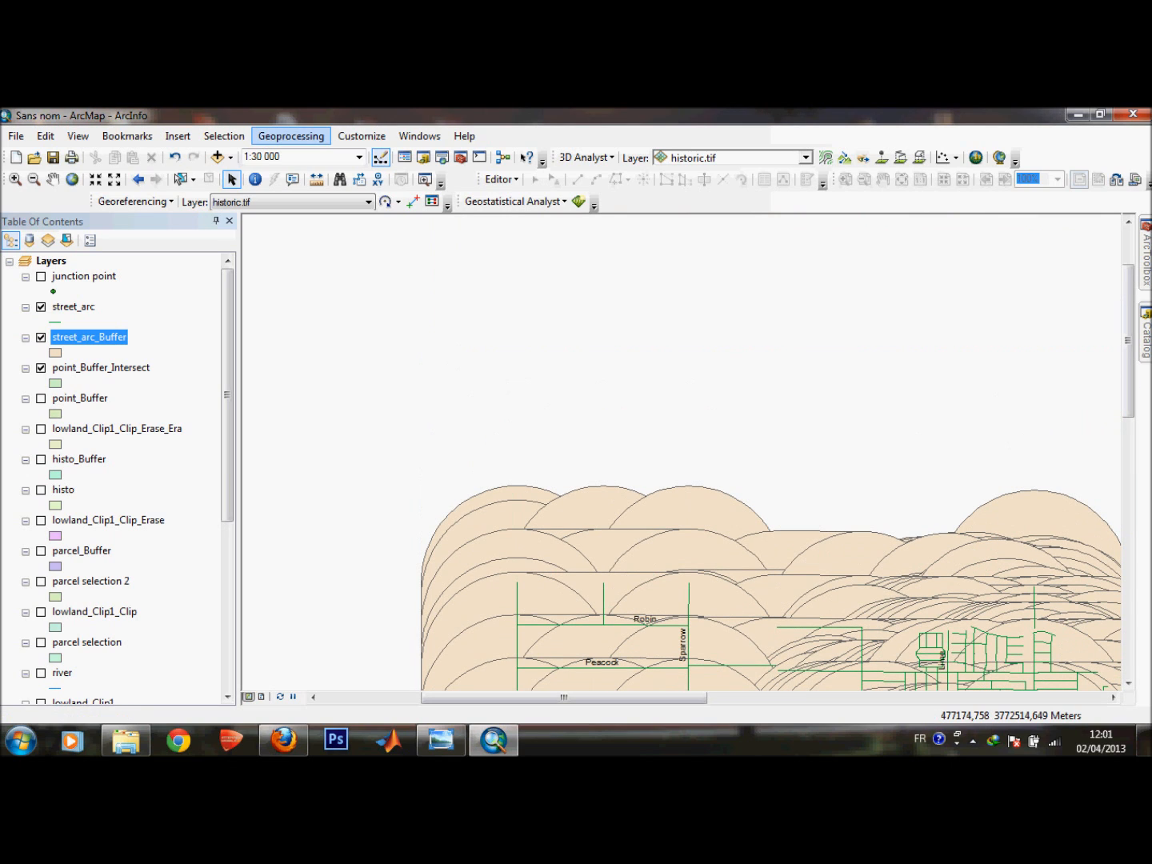
pyautogui.click(290, 135)
pyautogui.click(296, 192)
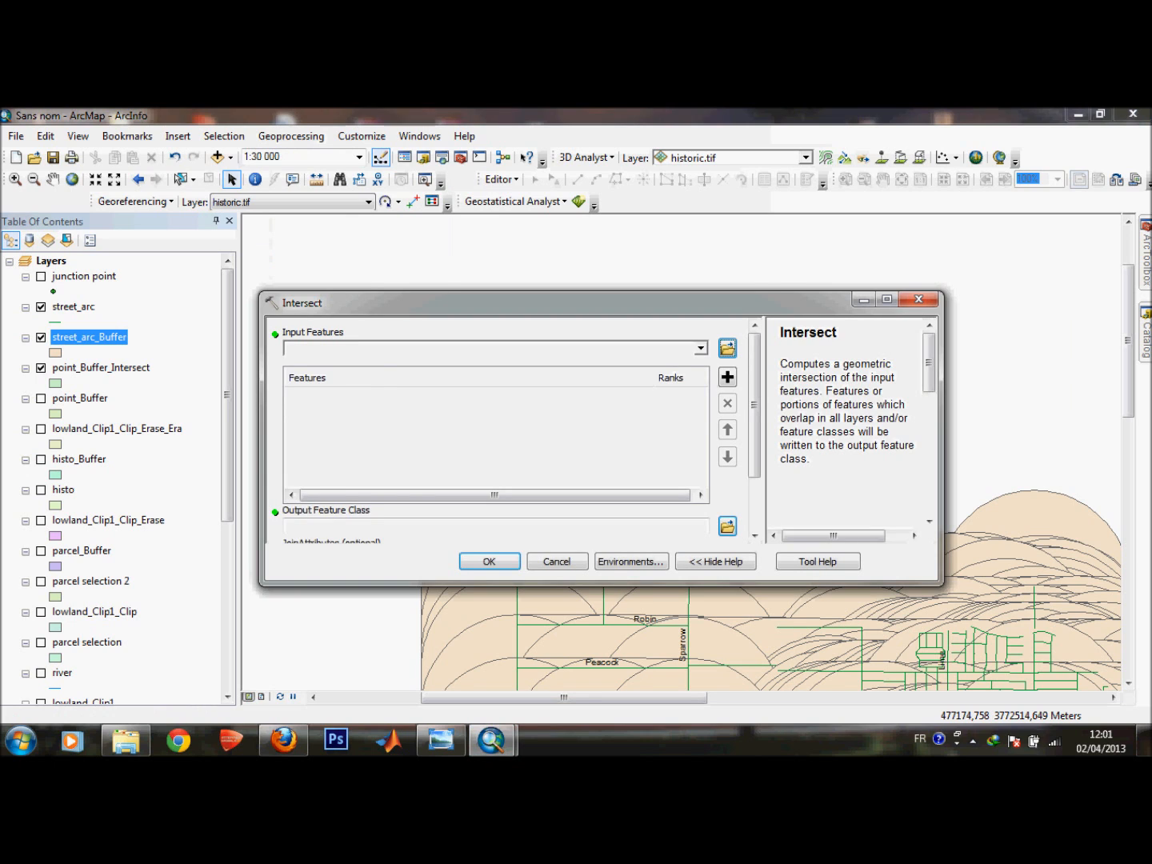
pyautogui.click(701, 348)
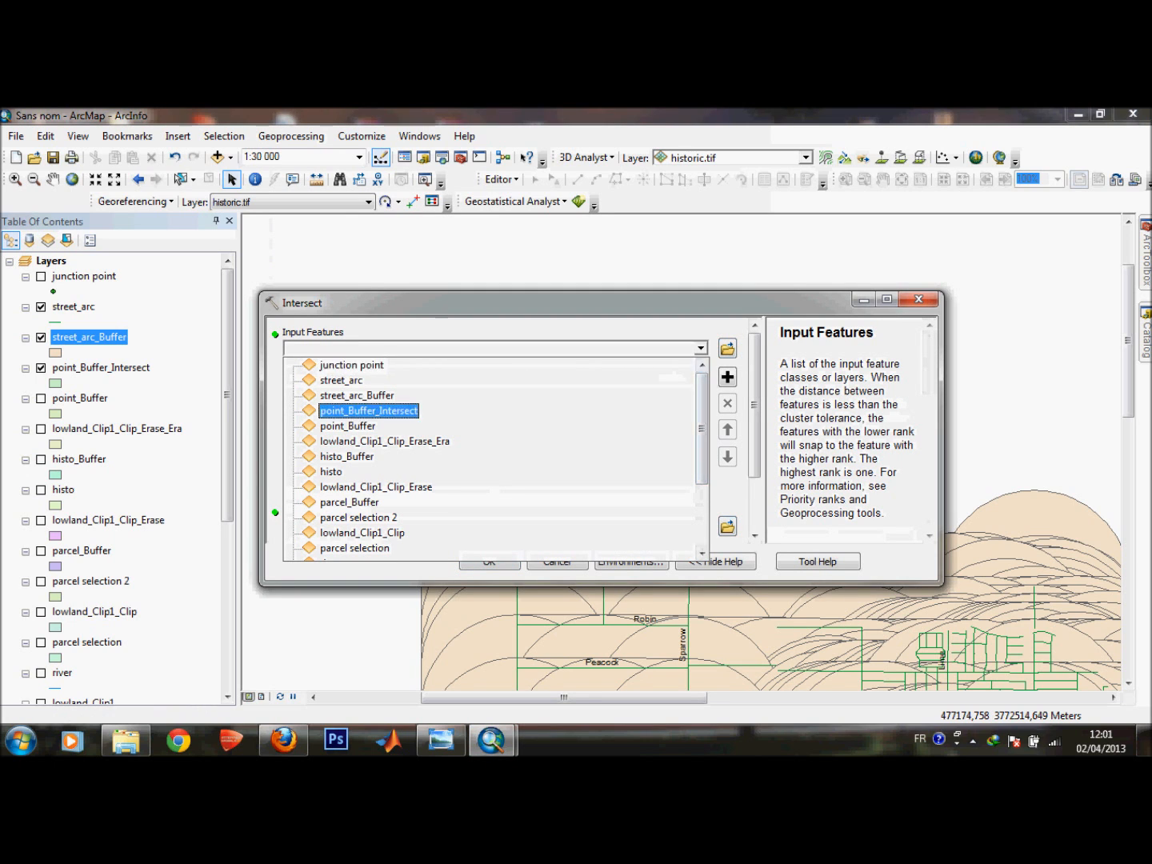
pyautogui.click(355, 395)
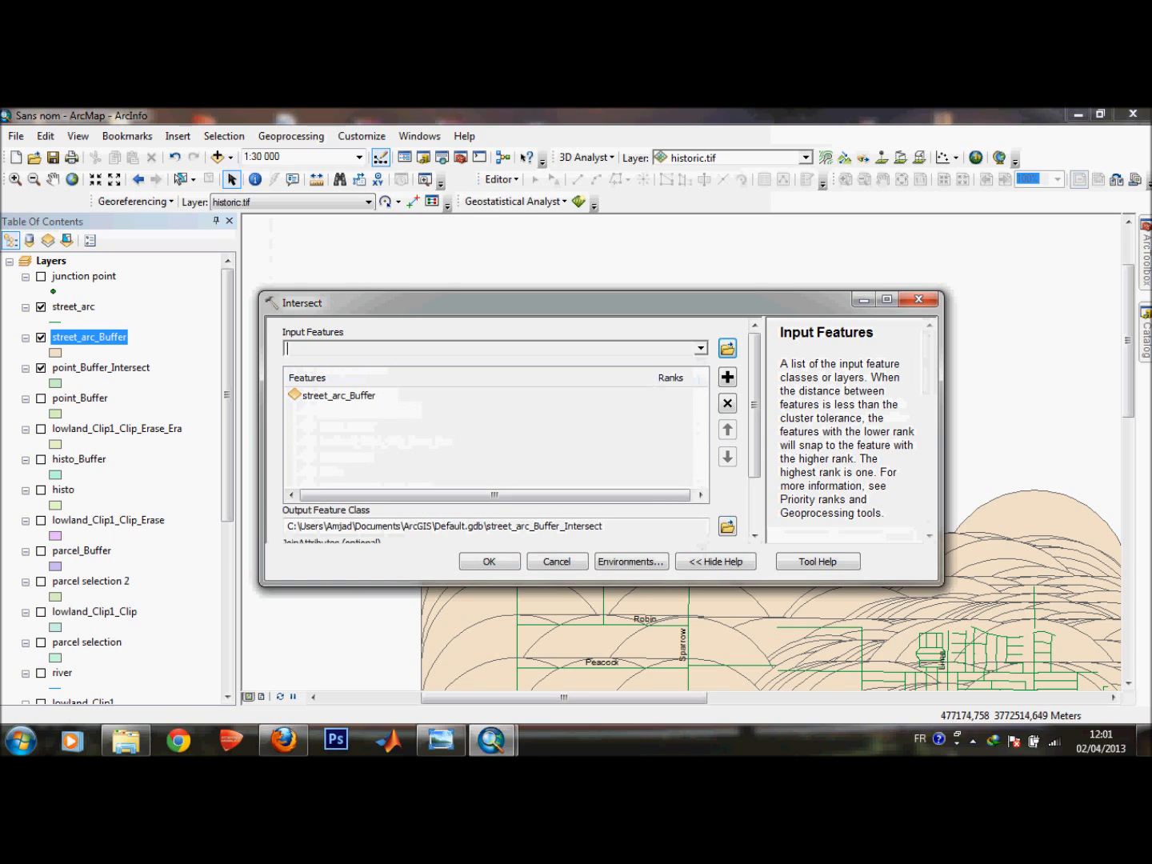
pyautogui.click(701, 348)
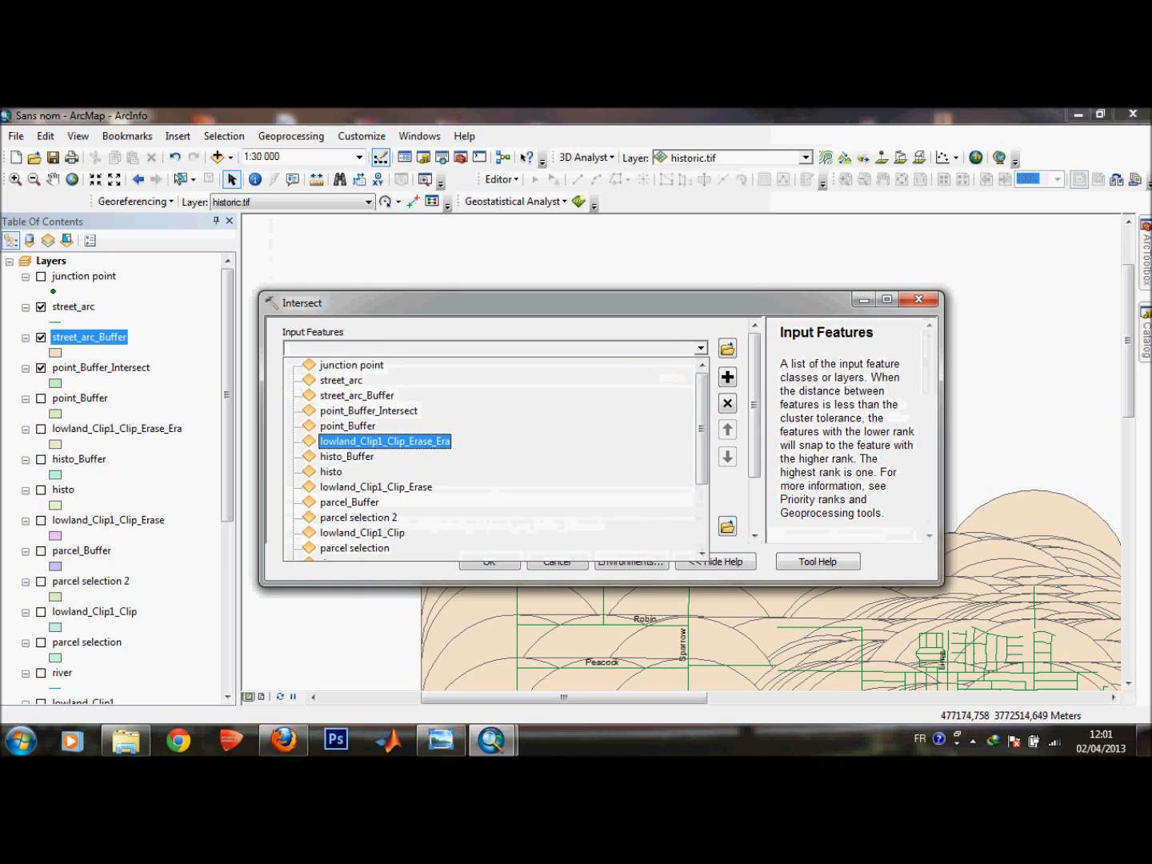
pyautogui.click(384, 440)
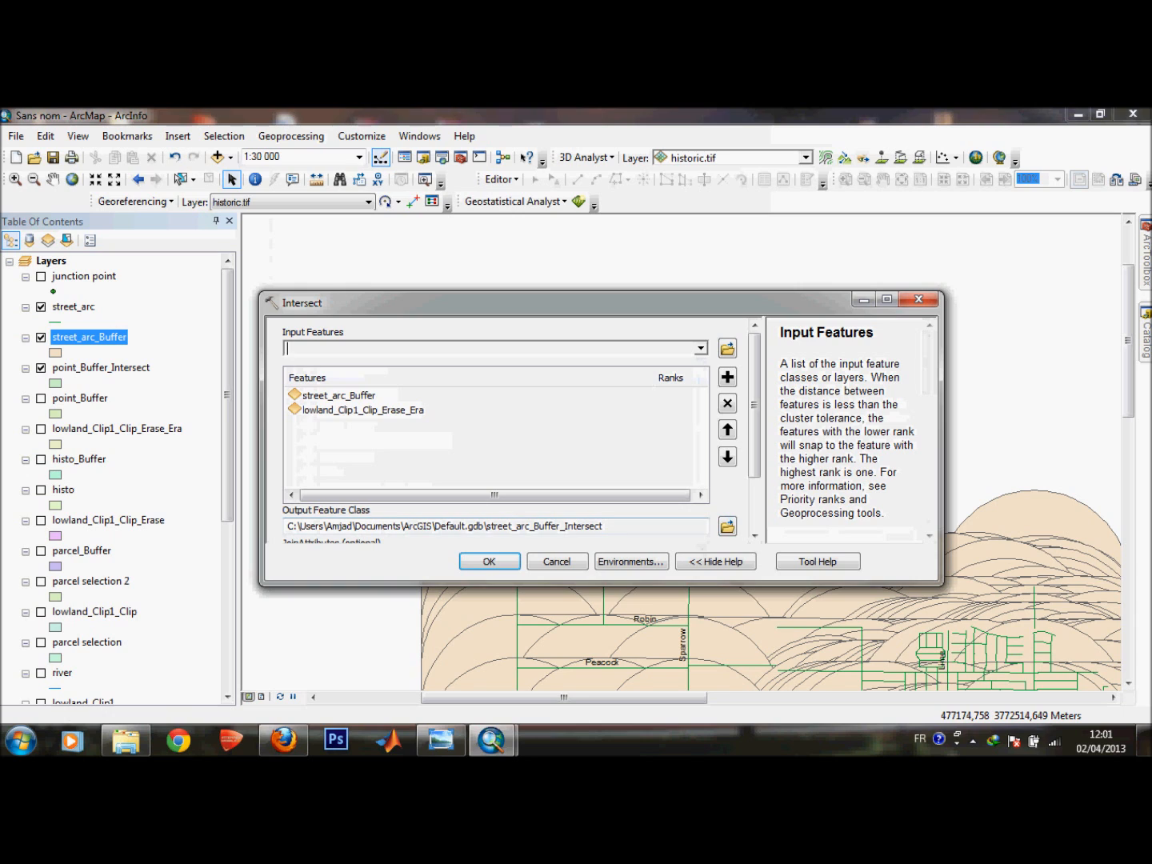
pyautogui.click(488, 561)
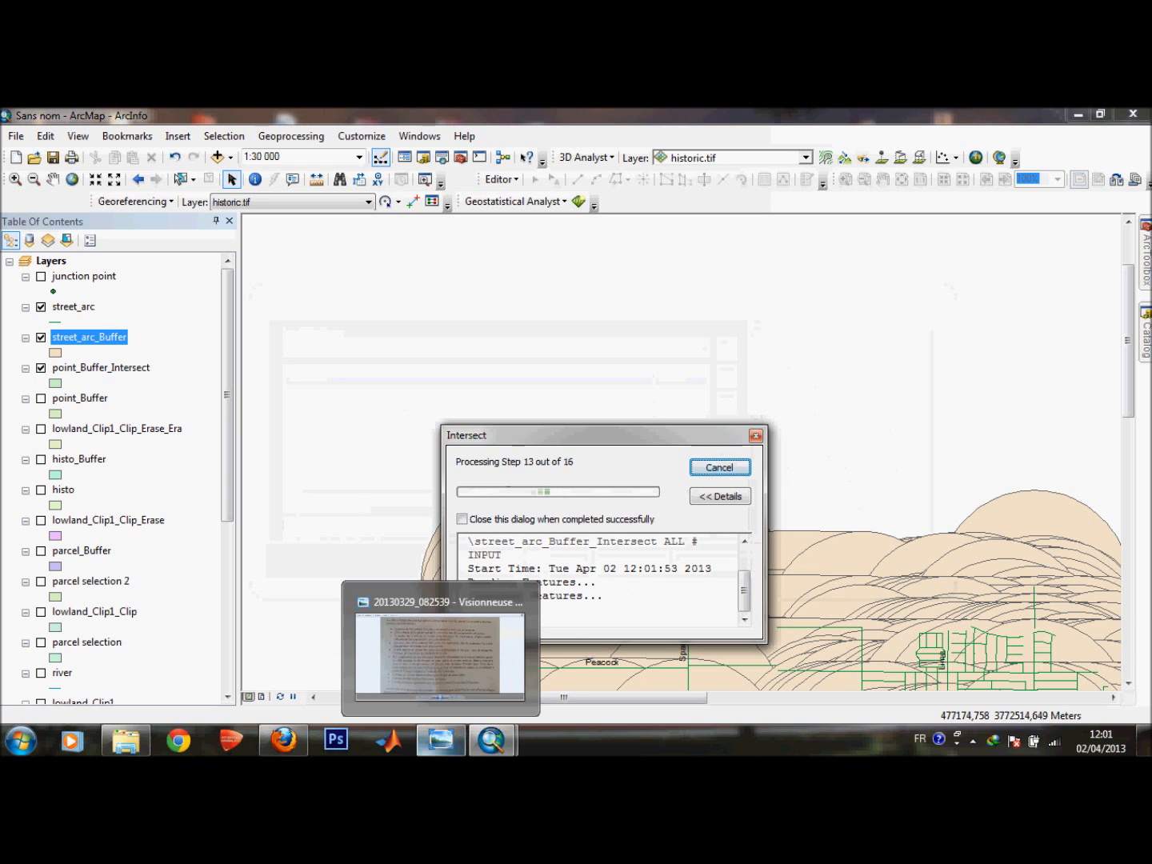
pyautogui.click(441, 740)
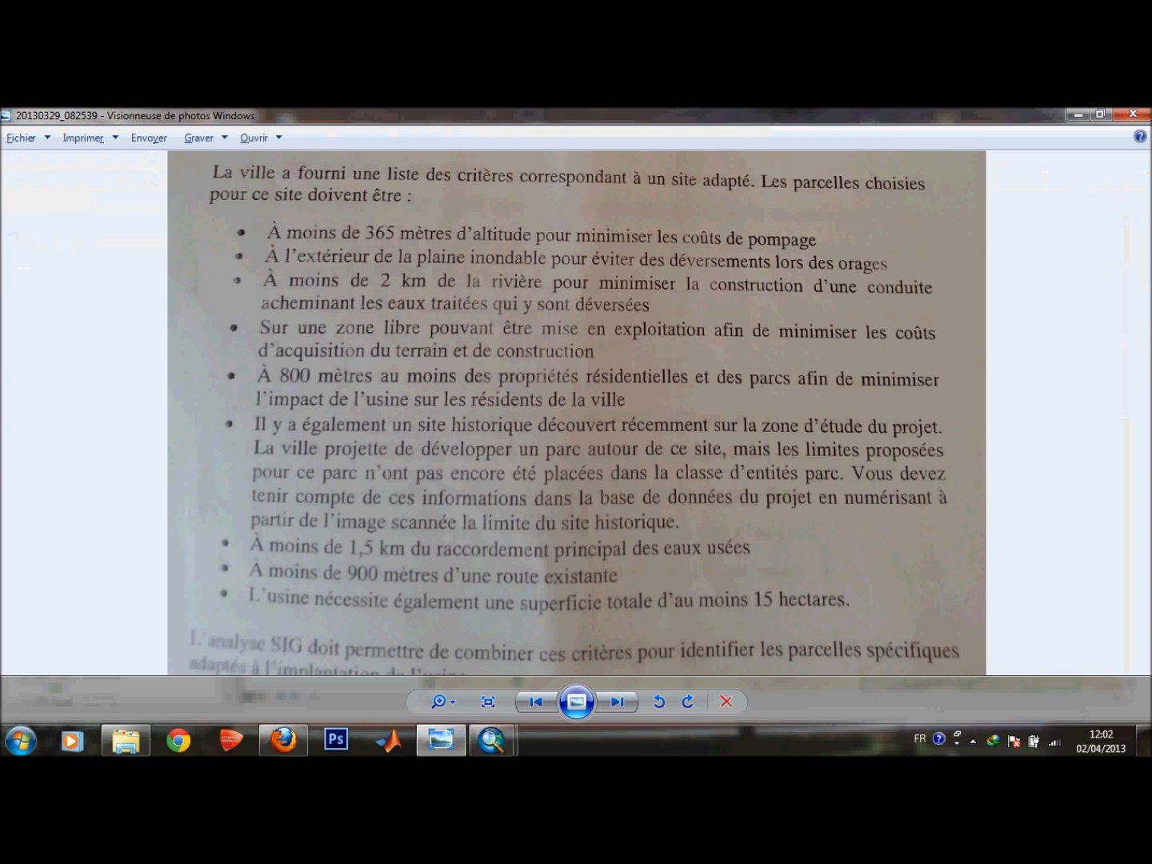
pyautogui.click(1077, 114)
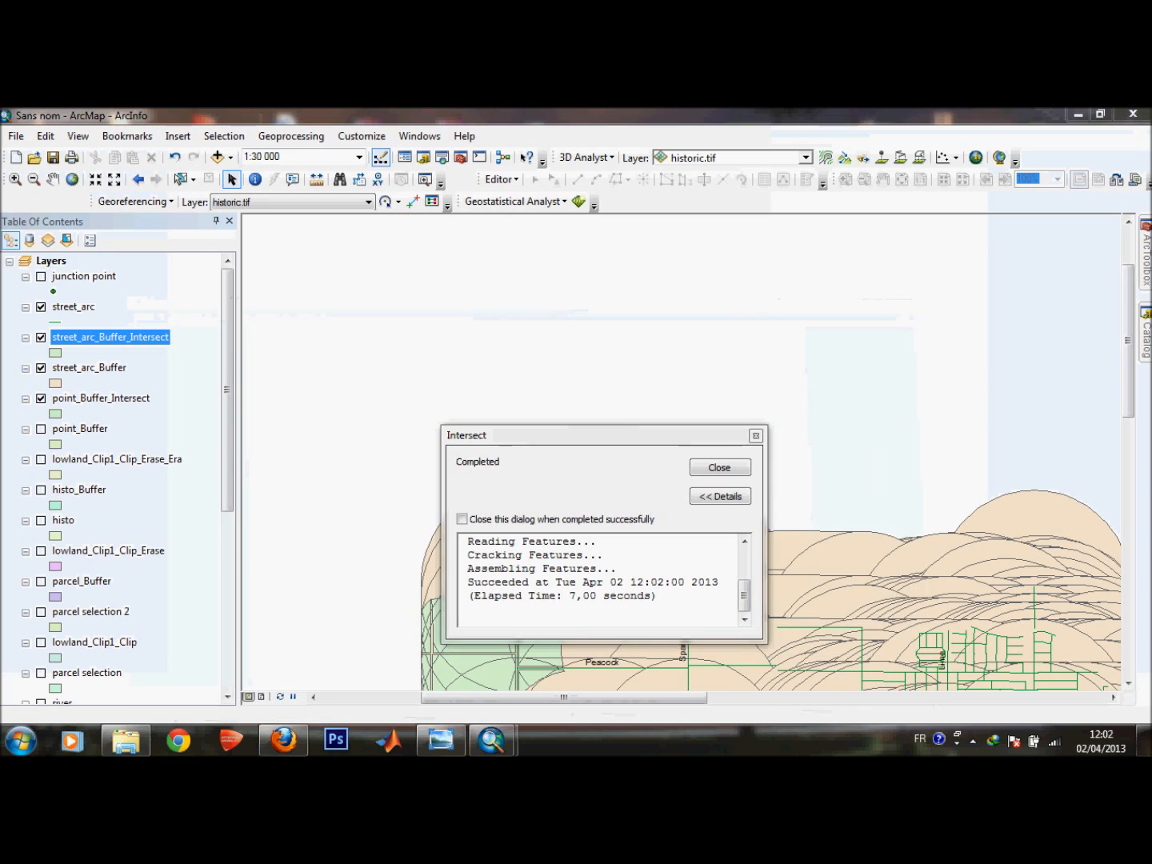
pyautogui.click(719, 467)
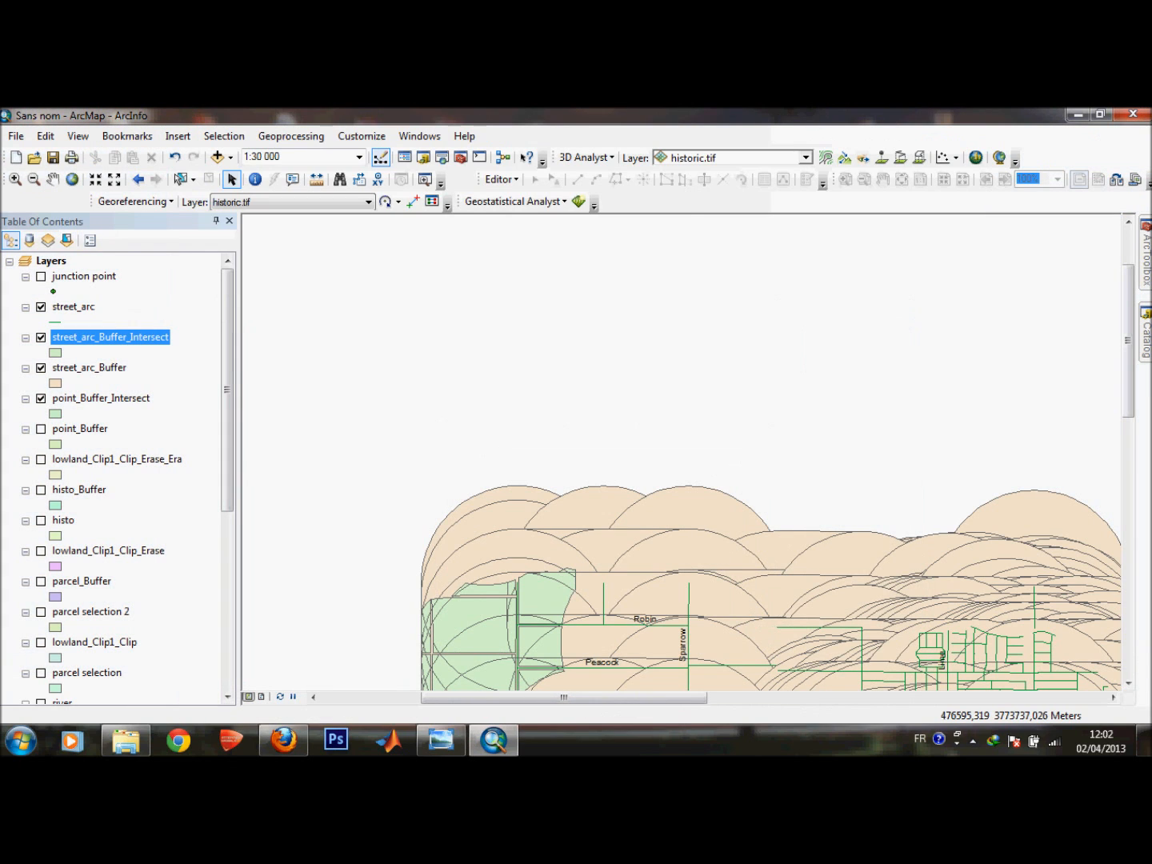
pyautogui.click(41, 367)
pyautogui.click(40, 399)
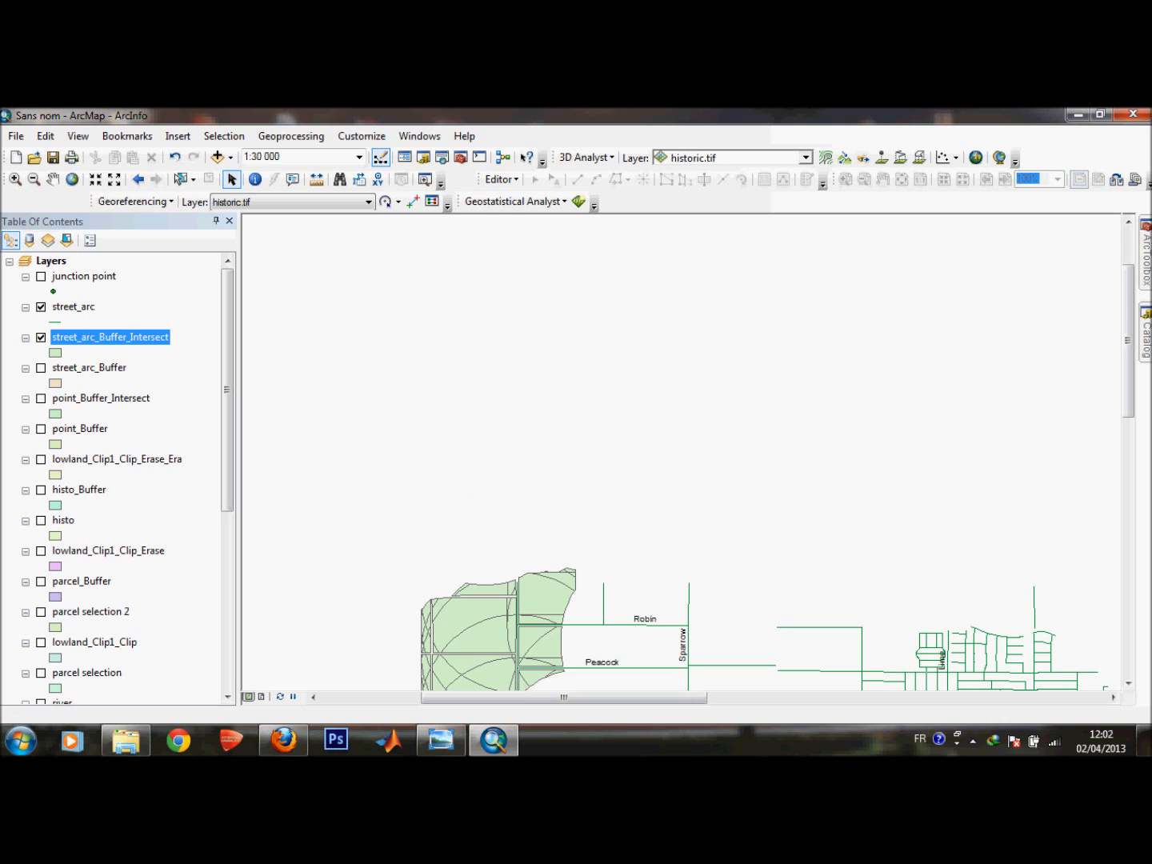
# Symbolize the street_arc_Buffer_Intersect layer with the Lt Orange fill and no outline color.
pyautogui.moveTo(227, 424)
pyautogui.mouseDown()
pyautogui.moveTo(226, 601)
pyautogui.moveTo(227, 424)
pyautogui.mouseUp()
pyautogui.moveTo(1127, 340); pyautogui.dragTo(1127, 419)
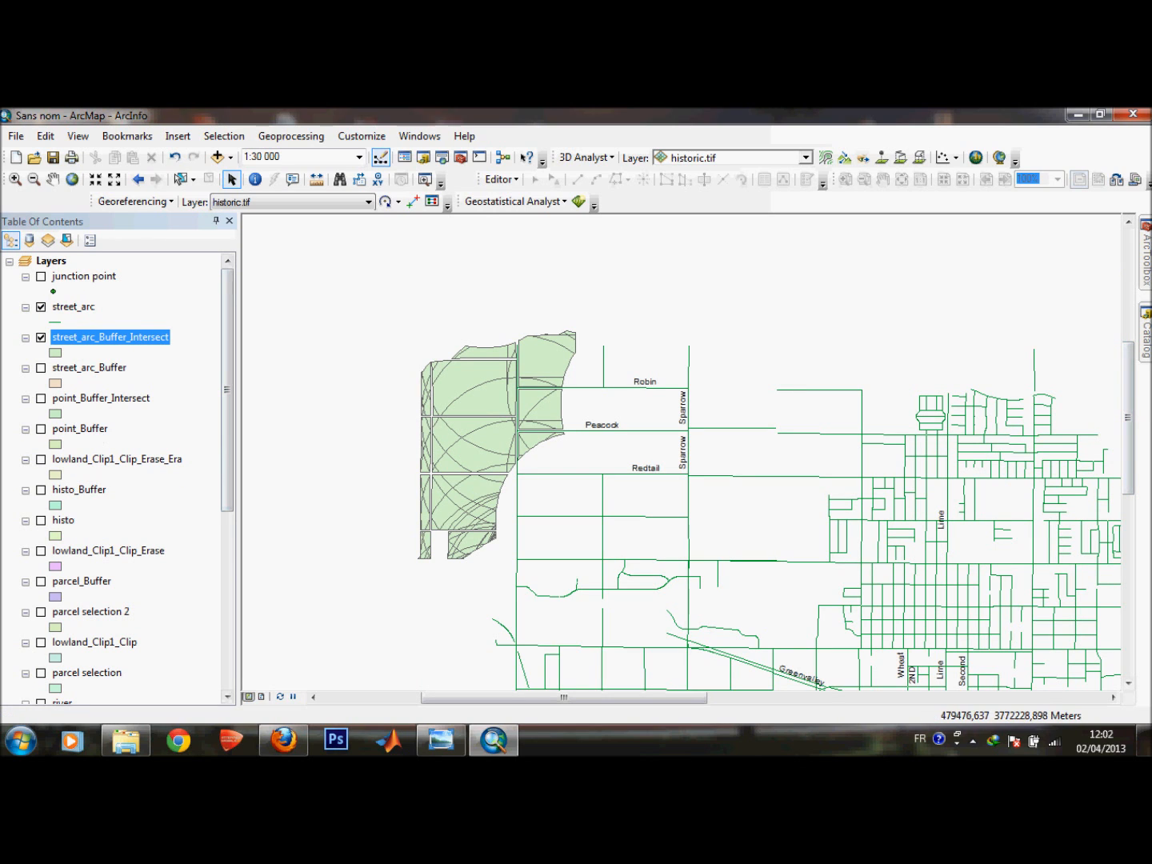
pyautogui.click(55, 351)
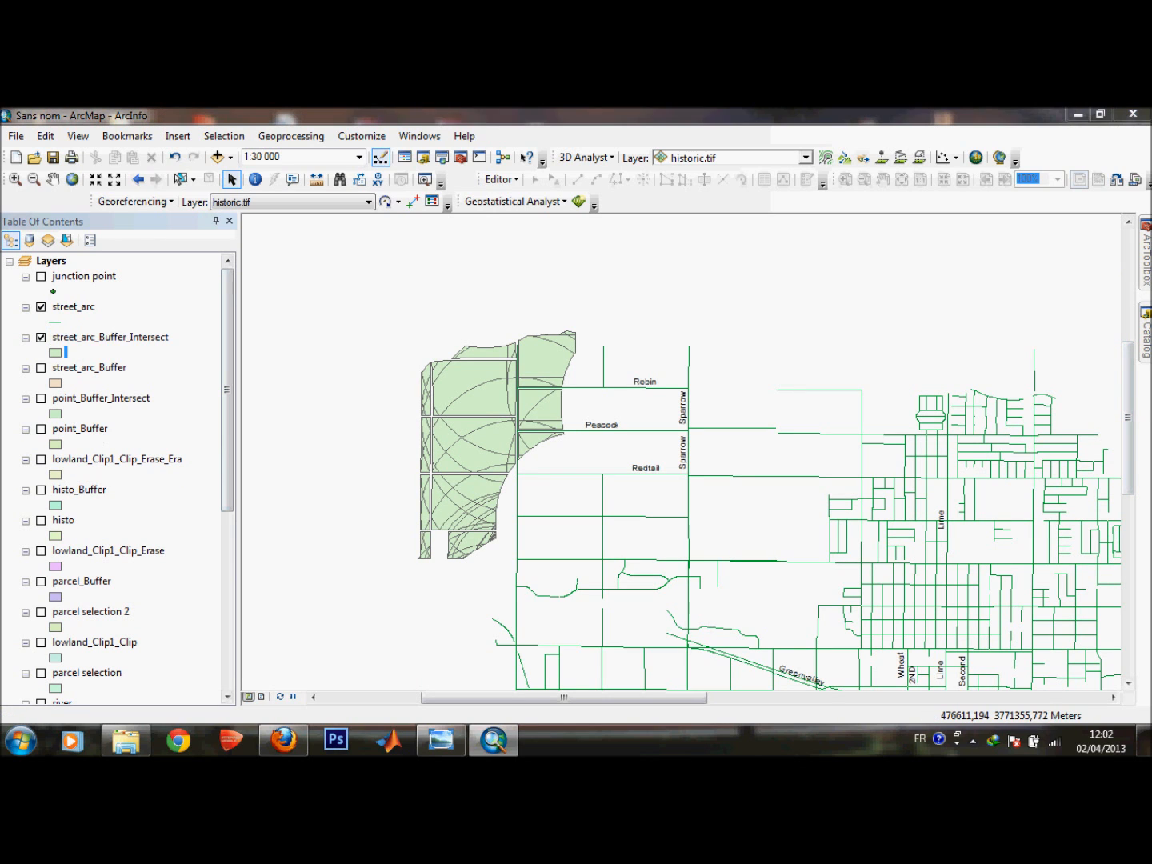
pyautogui.scroll(-5, 543, 392)
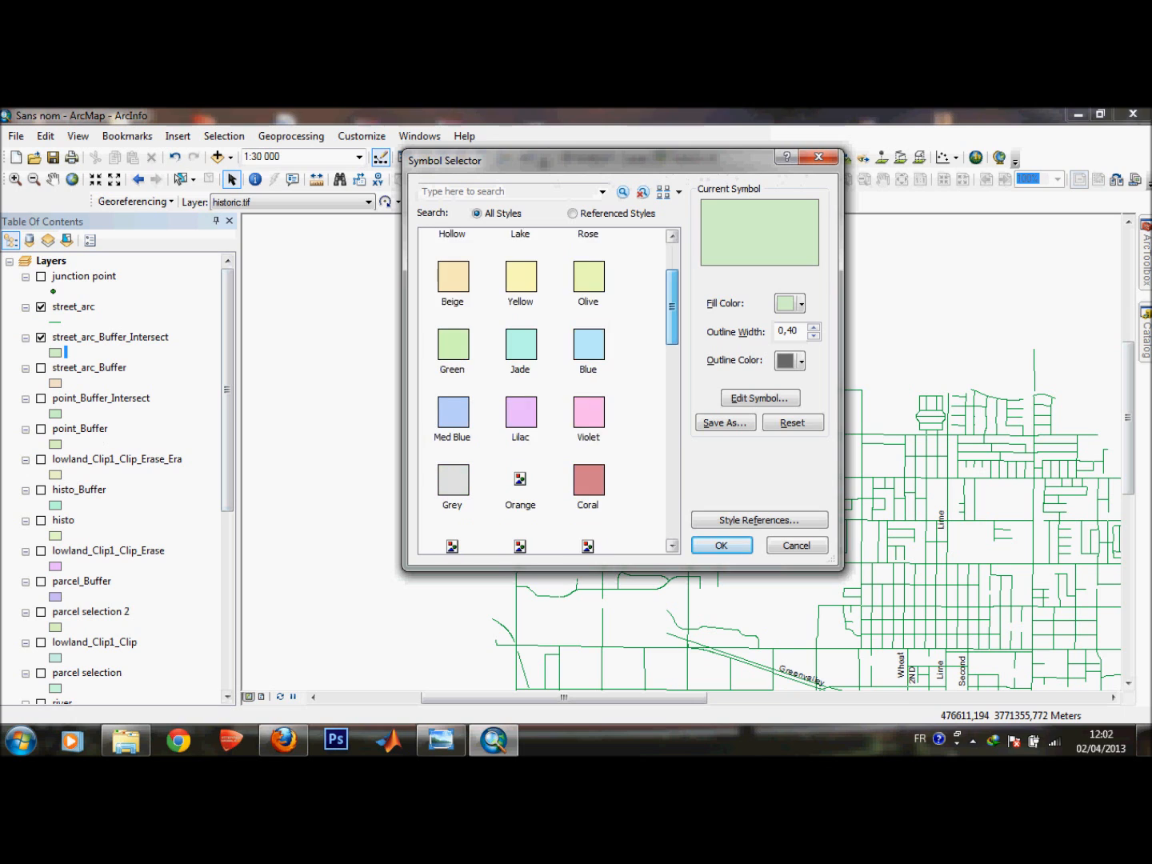
pyautogui.scroll(3, 544, 392)
pyautogui.scroll(-10, 544, 392)
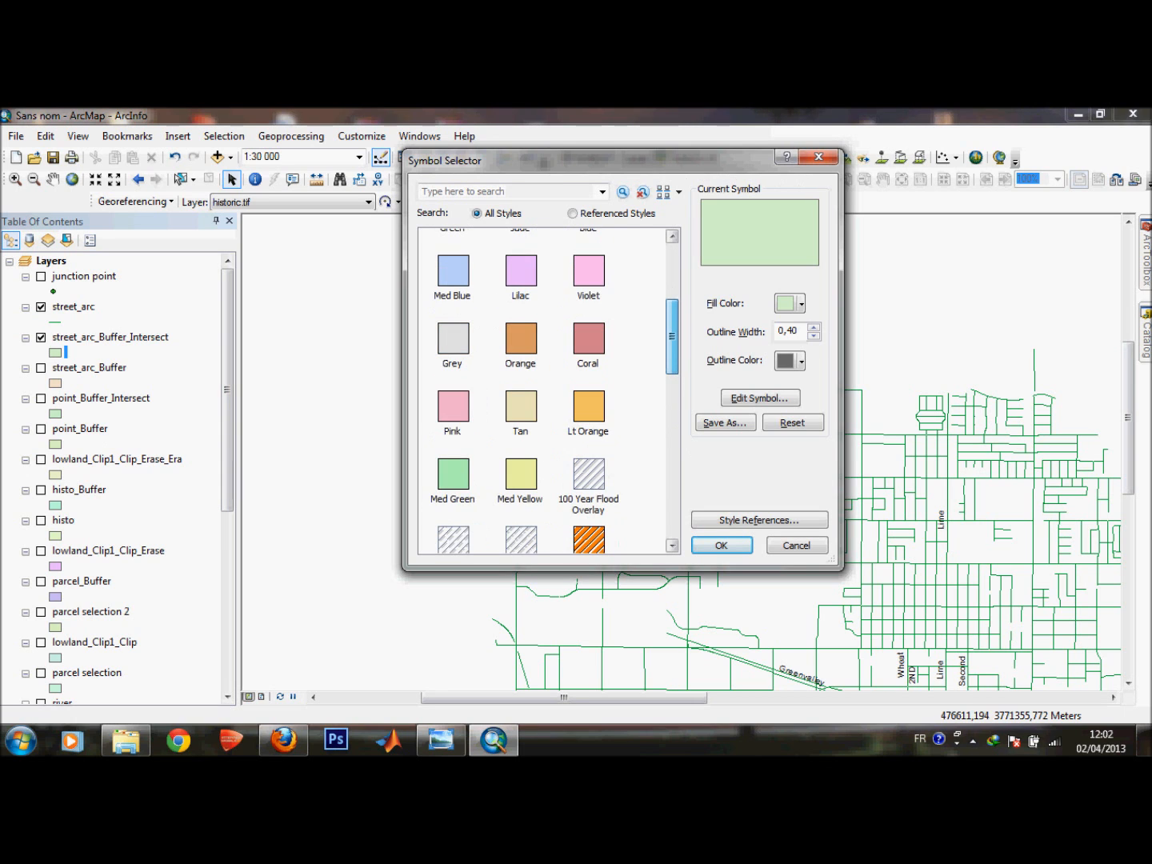
pyautogui.moveTo(672, 494); pyautogui.dragTo(672, 280)
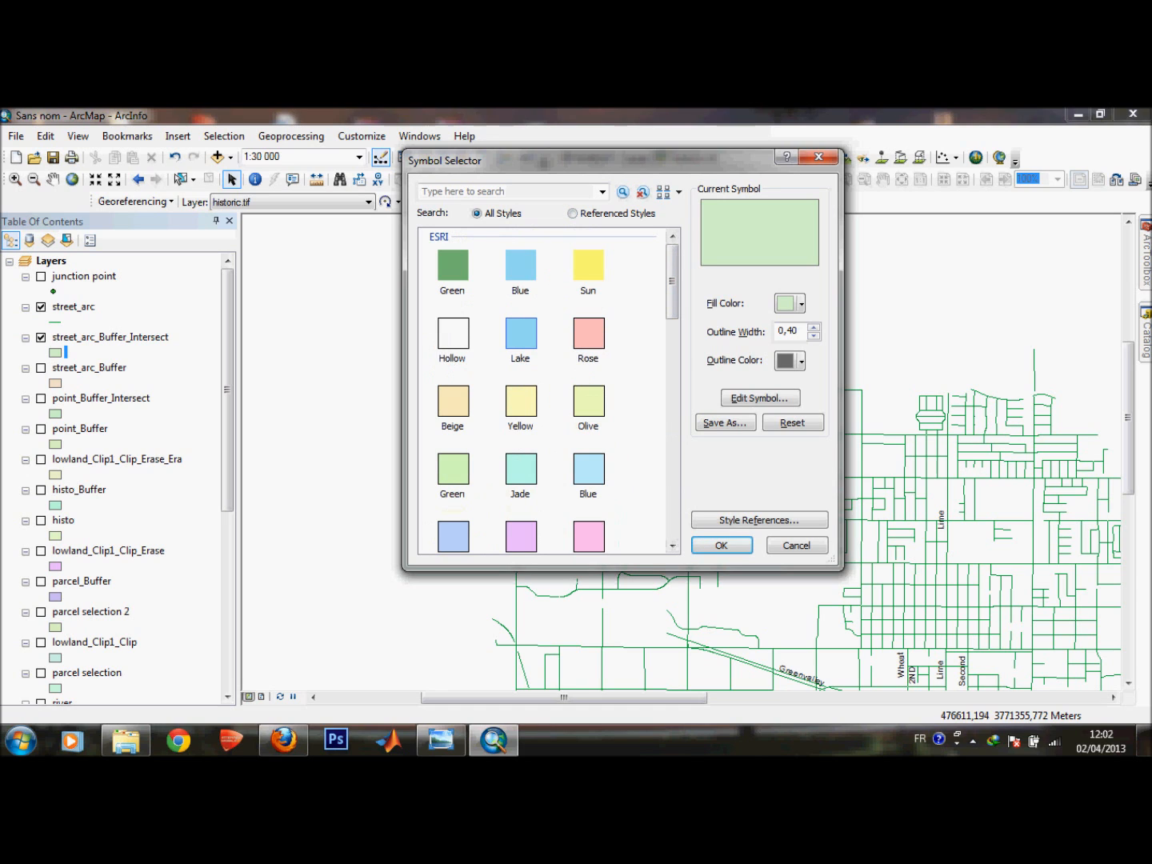
pyautogui.click(789, 360)
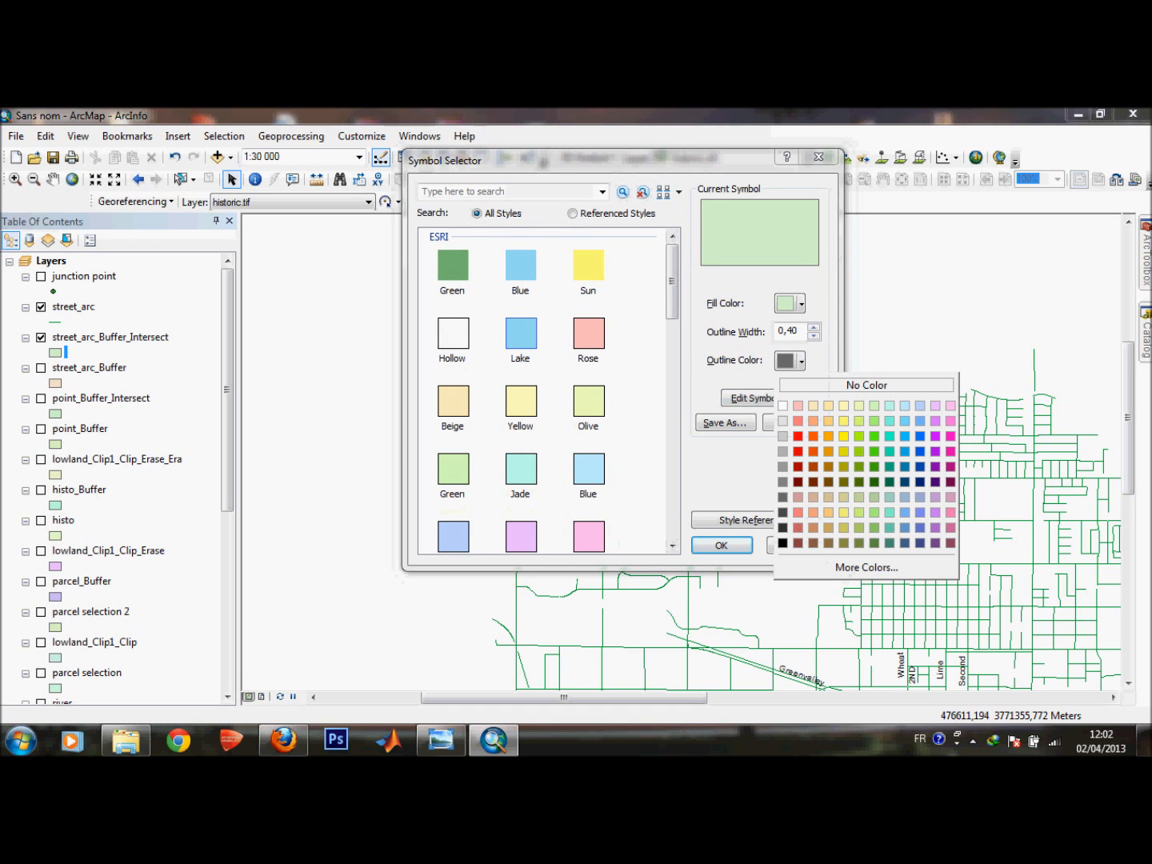
pyautogui.click(874, 384)
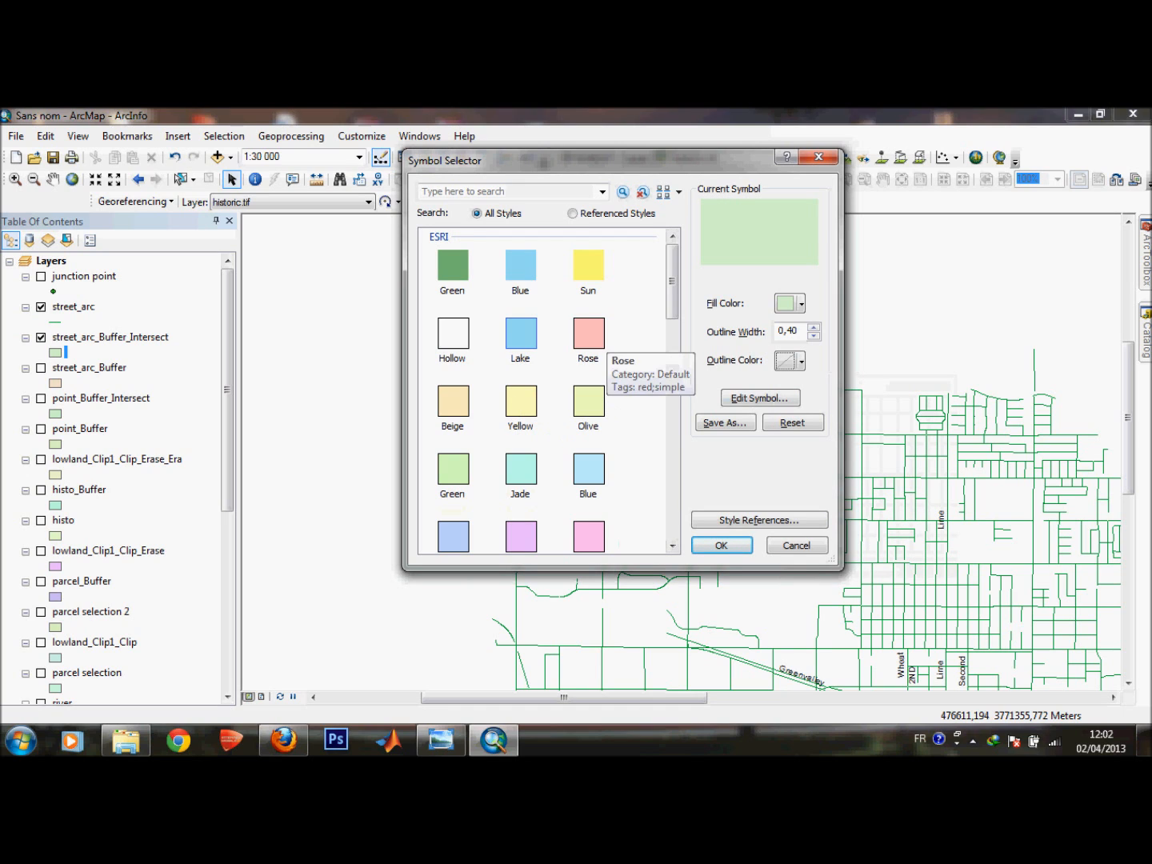
pyautogui.scroll(-3, 672, 360)
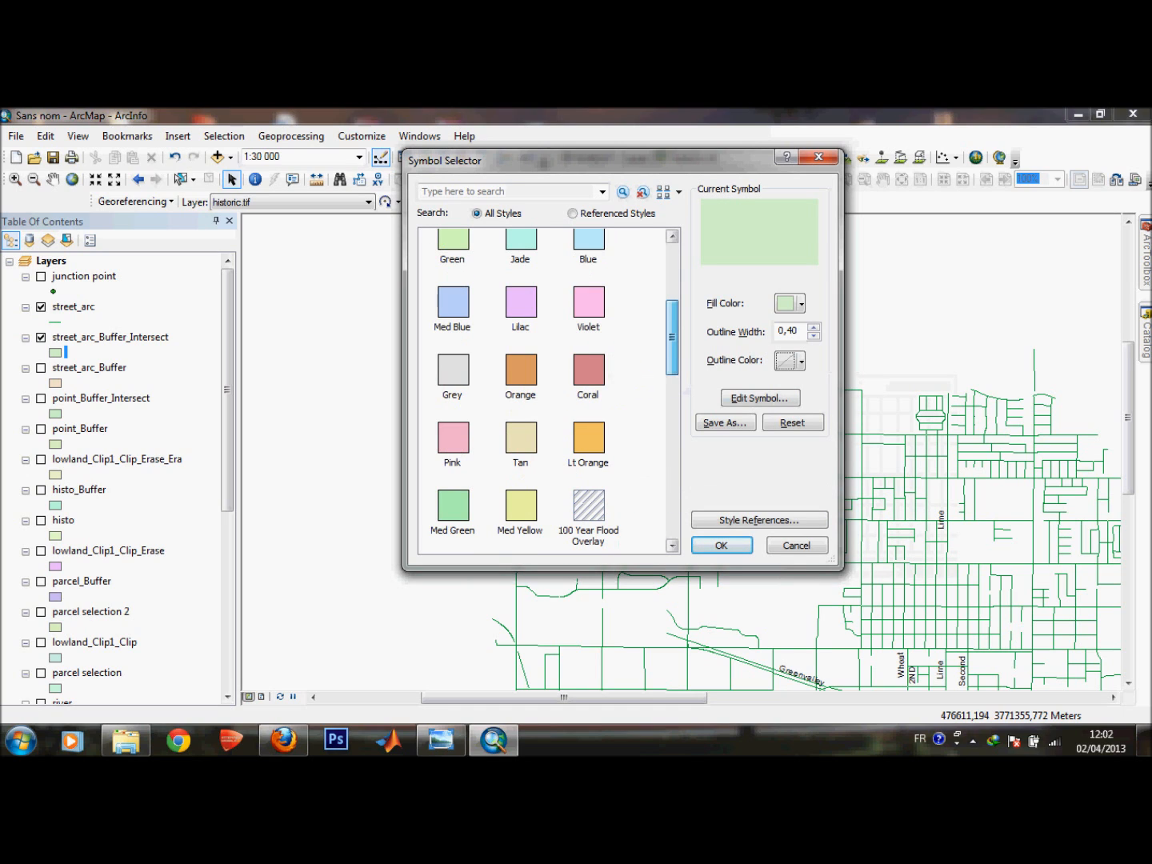
pyautogui.doubleClick(588, 439)
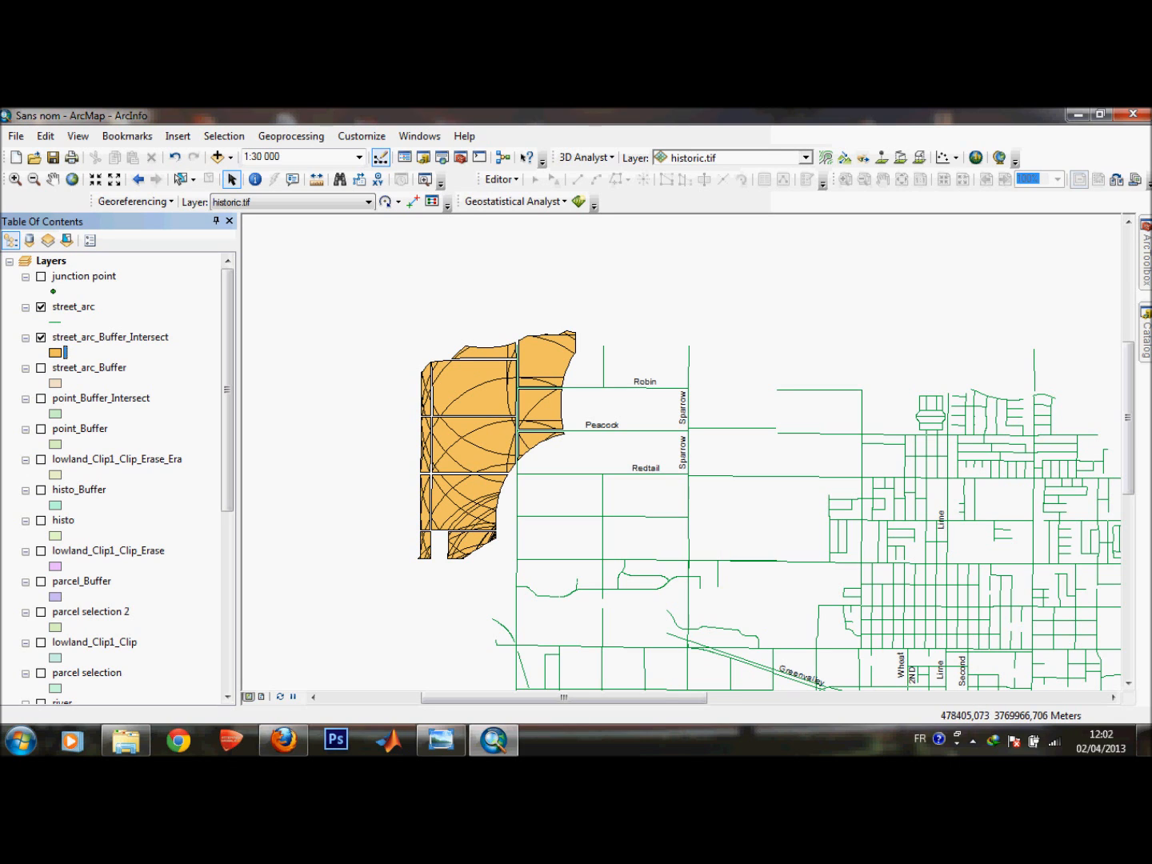
# Zoom out to the whole town and turn on the flood_polygon and lowland layers.
pyautogui.moveTo(1127, 418)
pyautogui.mouseDown()
pyautogui.moveTo(1128, 534)
pyautogui.moveTo(1128, 436)
pyautogui.mouseUp()
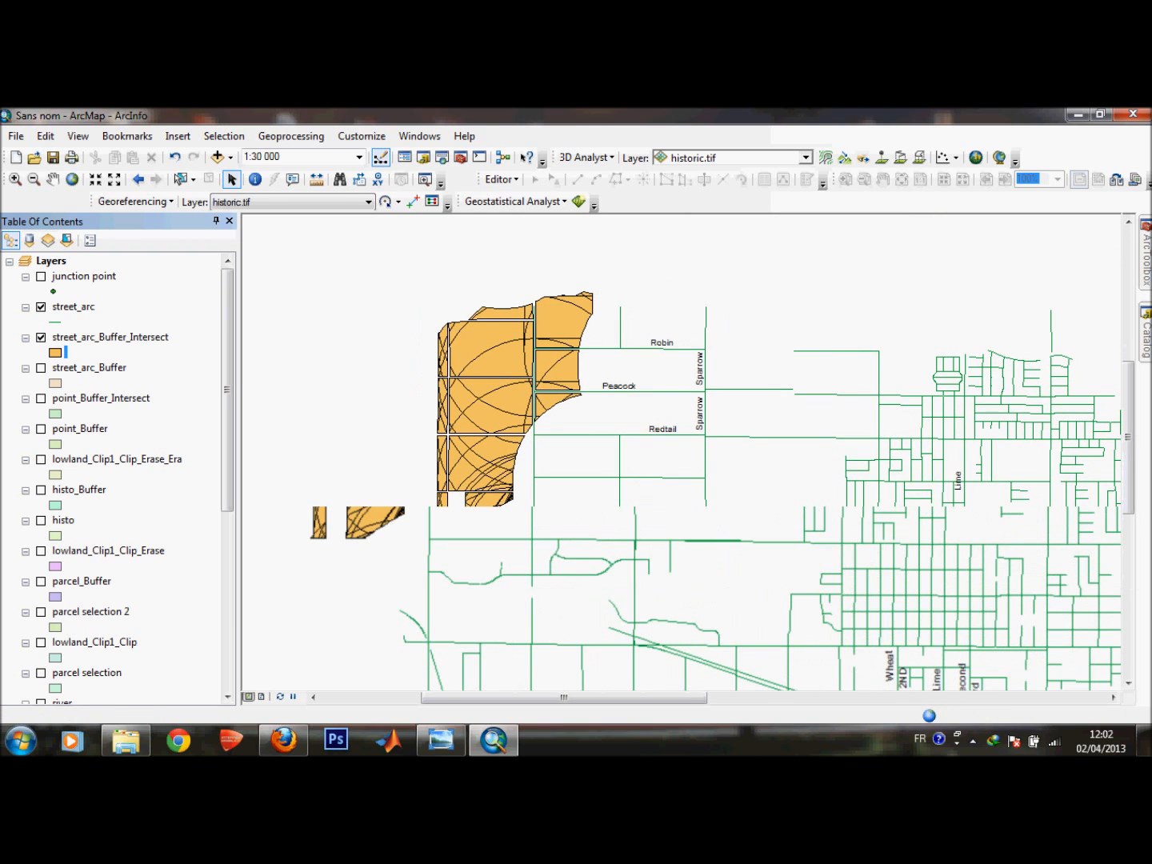
pyautogui.scroll(3, 676, 441)
pyautogui.scroll(-5, 675, 440)
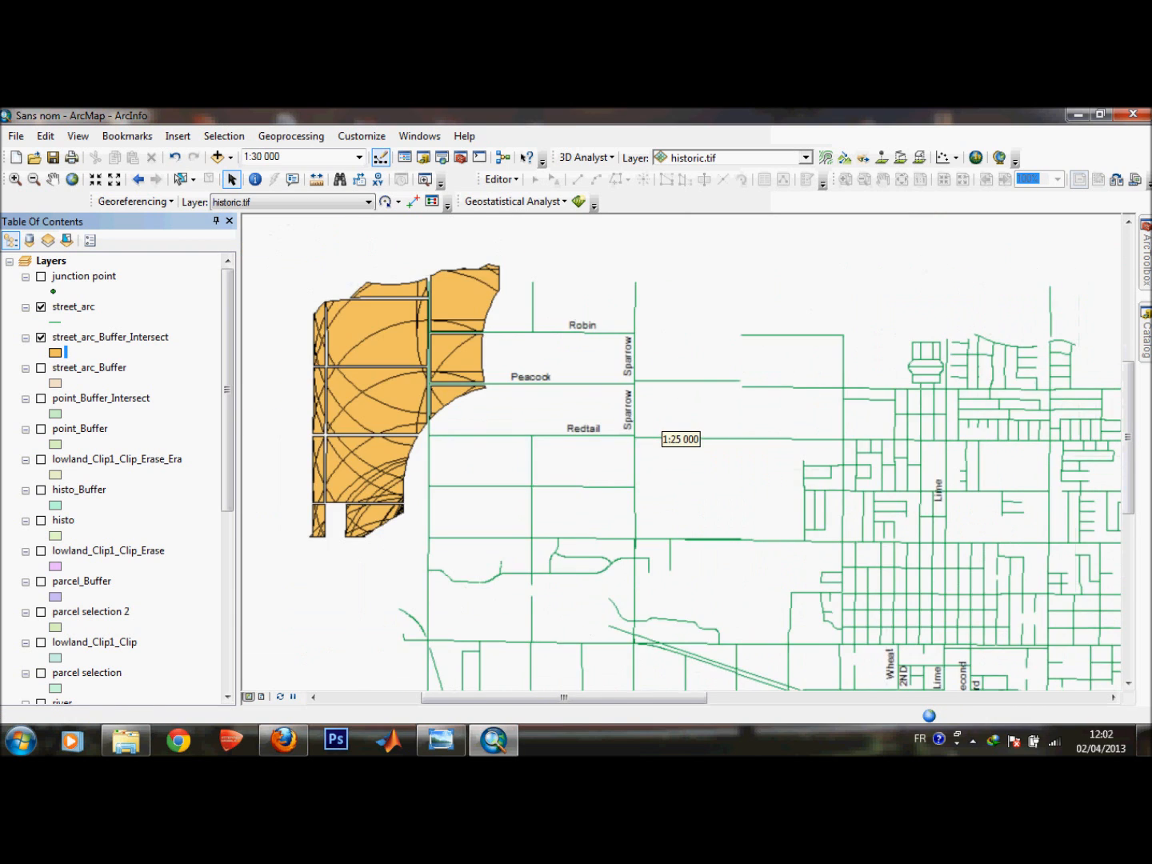
pyautogui.scroll(-1, 676, 440)
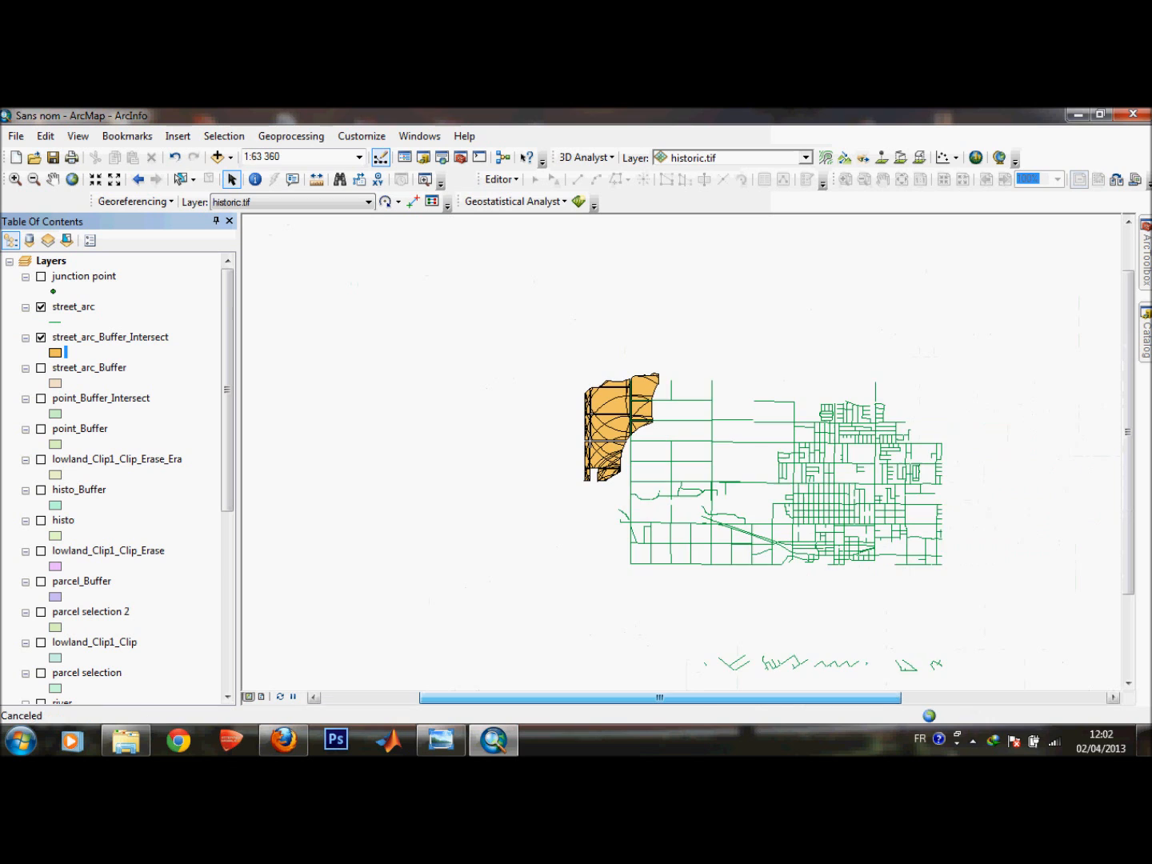
pyautogui.moveTo(660, 698); pyautogui.dragTo(684, 697)
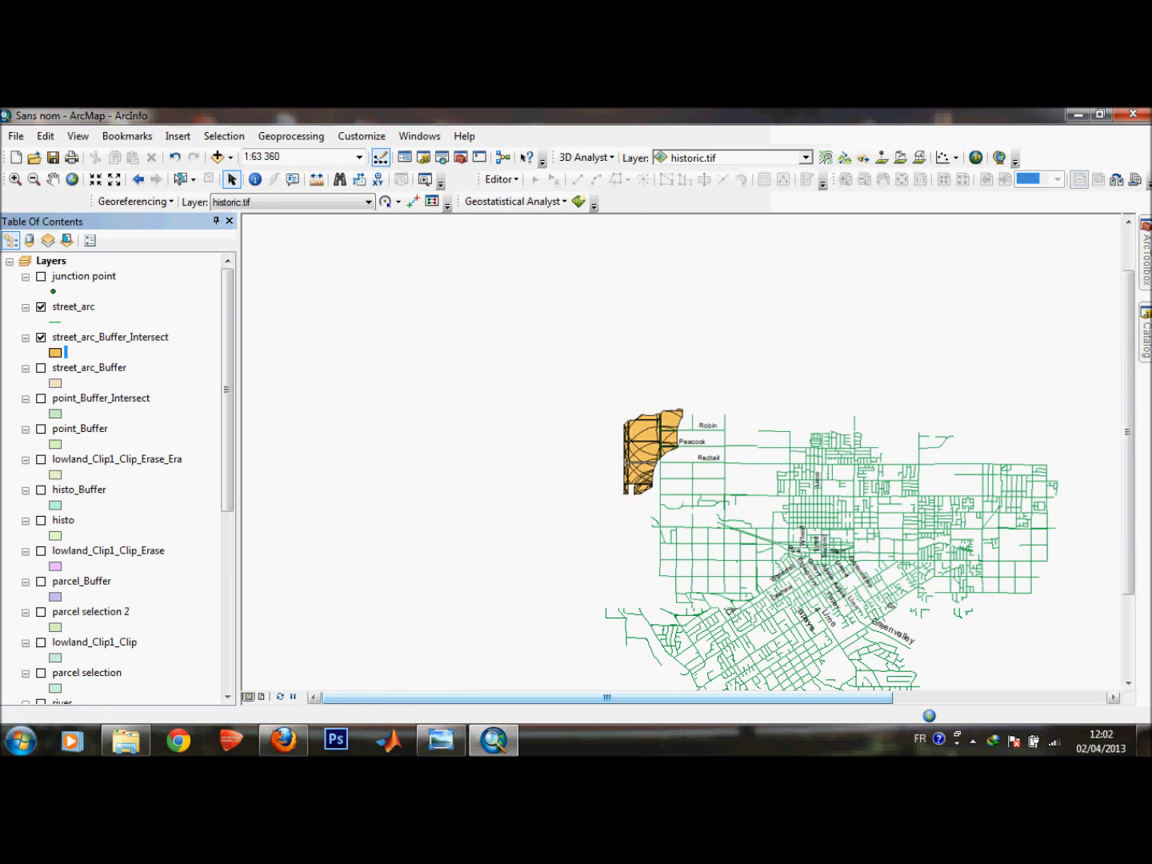
pyautogui.scroll(-2, 683, 438)
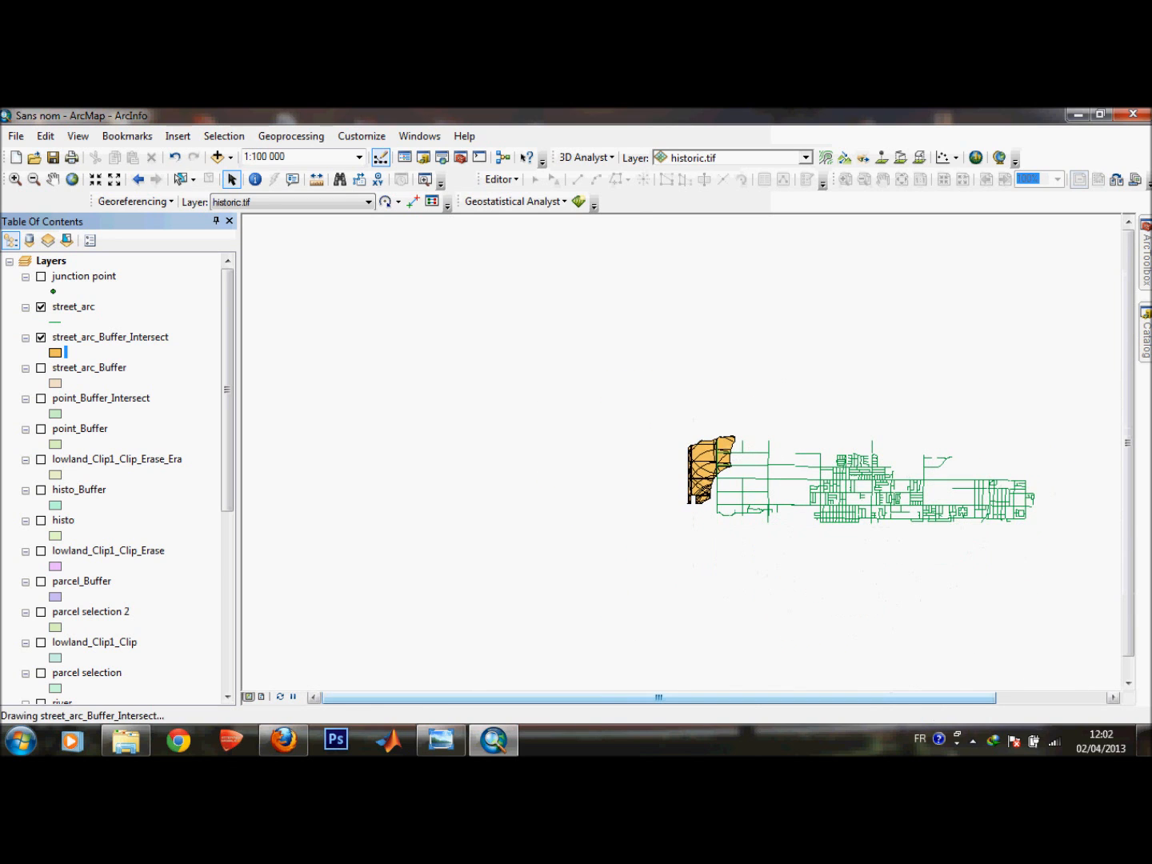
pyautogui.moveTo(226, 390); pyautogui.dragTo(227, 566)
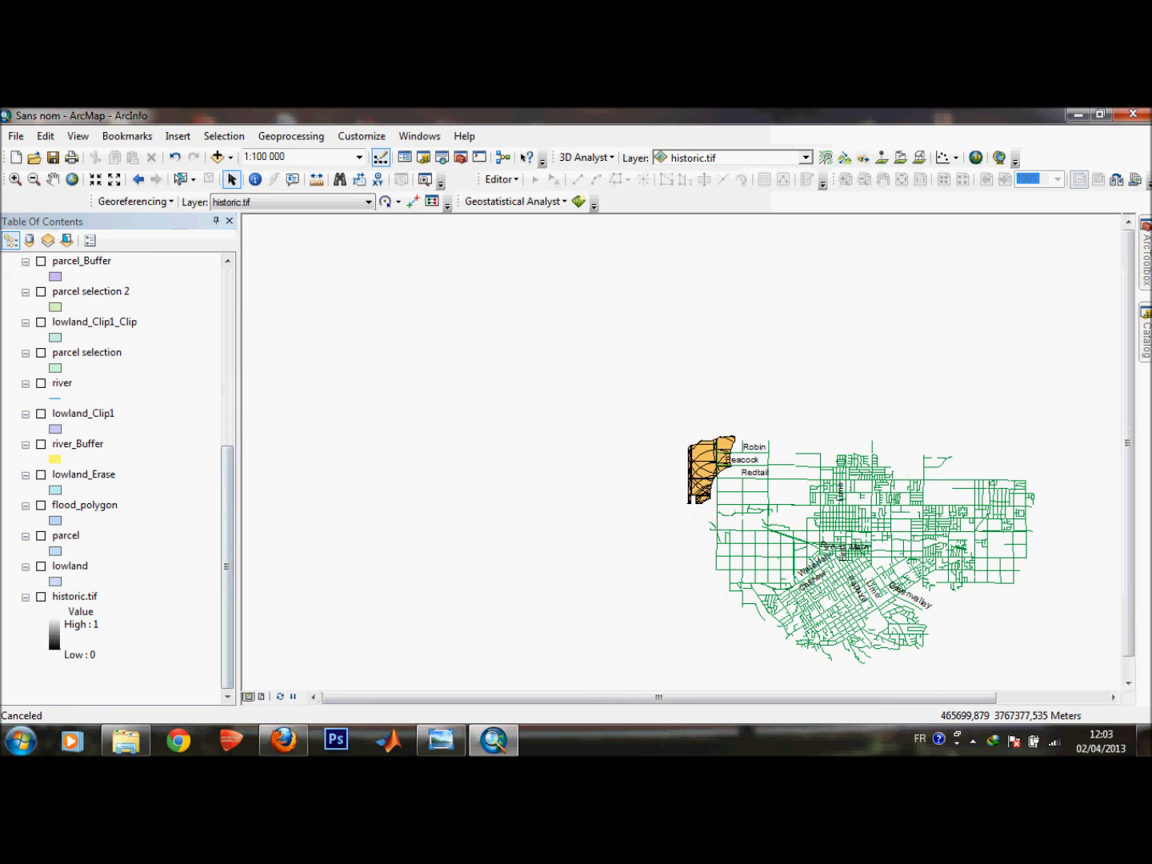
pyautogui.click(40, 474)
pyautogui.click(40, 474)
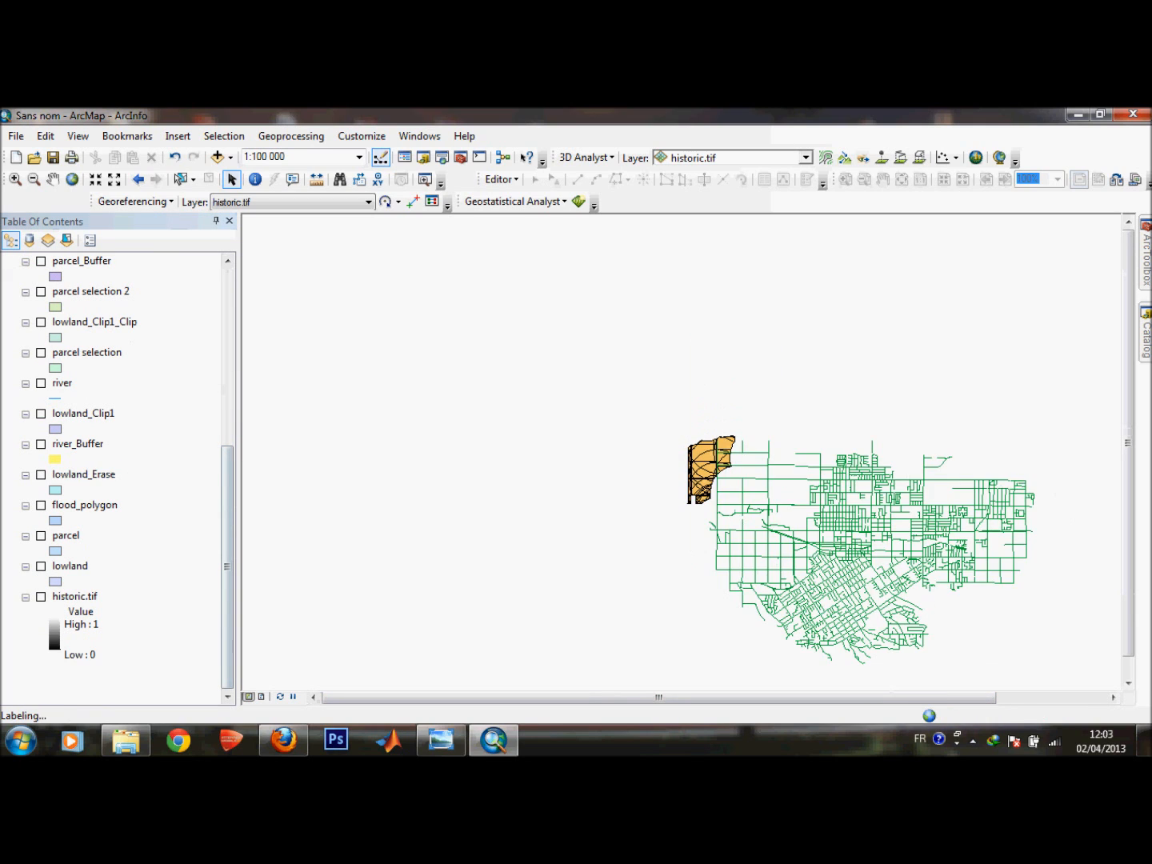
pyautogui.click(41, 504)
pyautogui.click(40, 565)
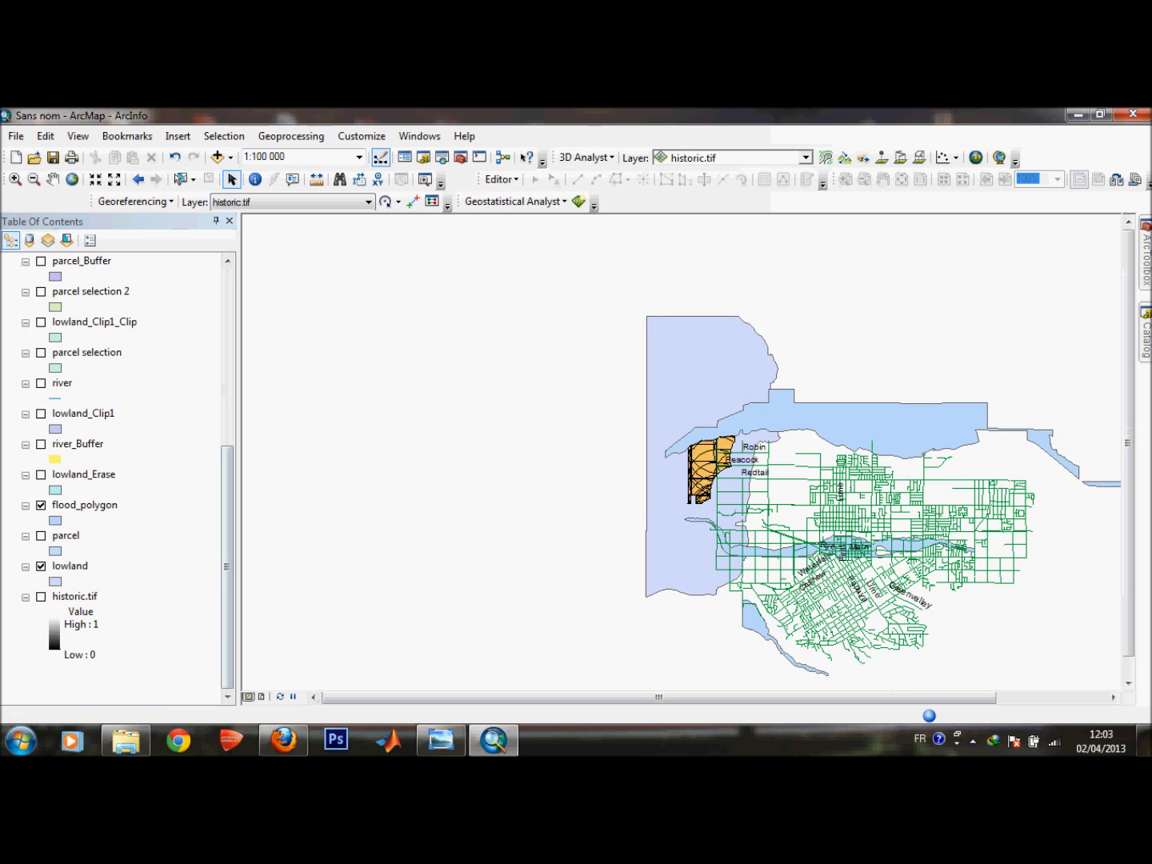
pyautogui.rightClick(77, 506)
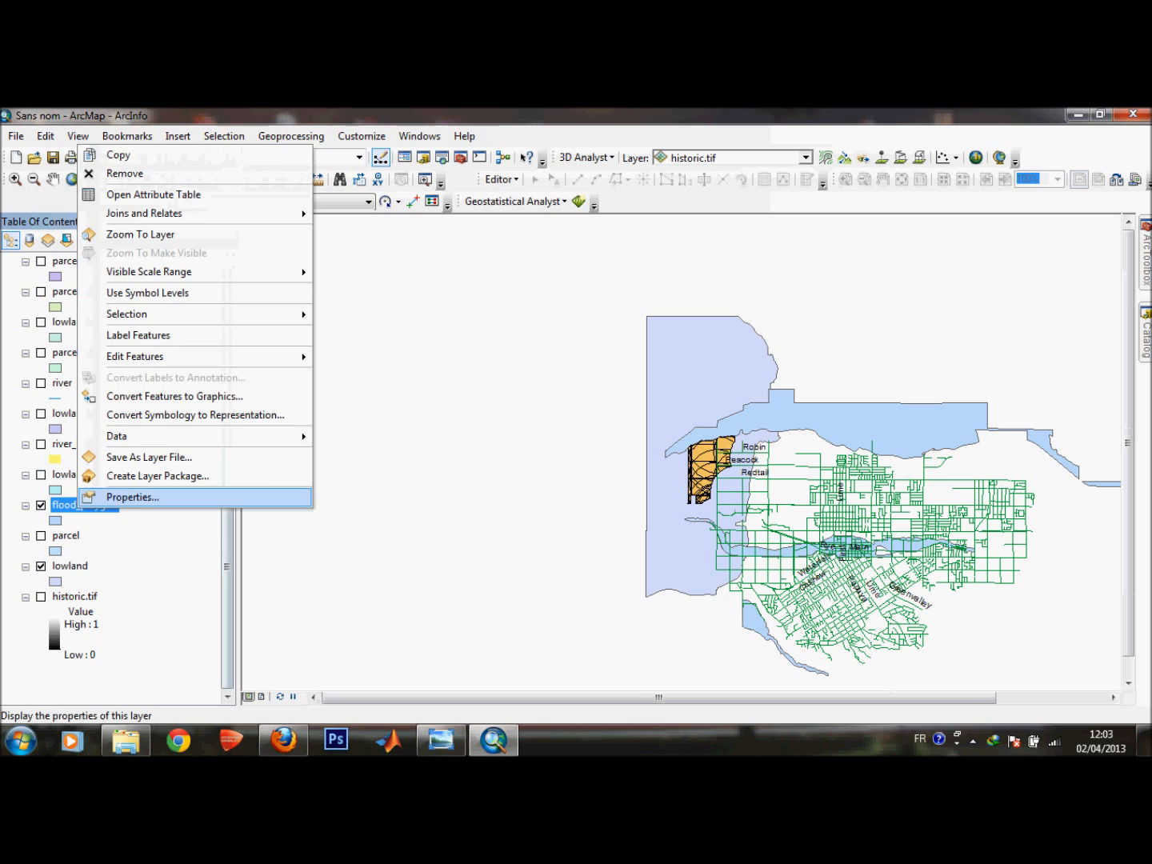
pyautogui.click(133, 497)
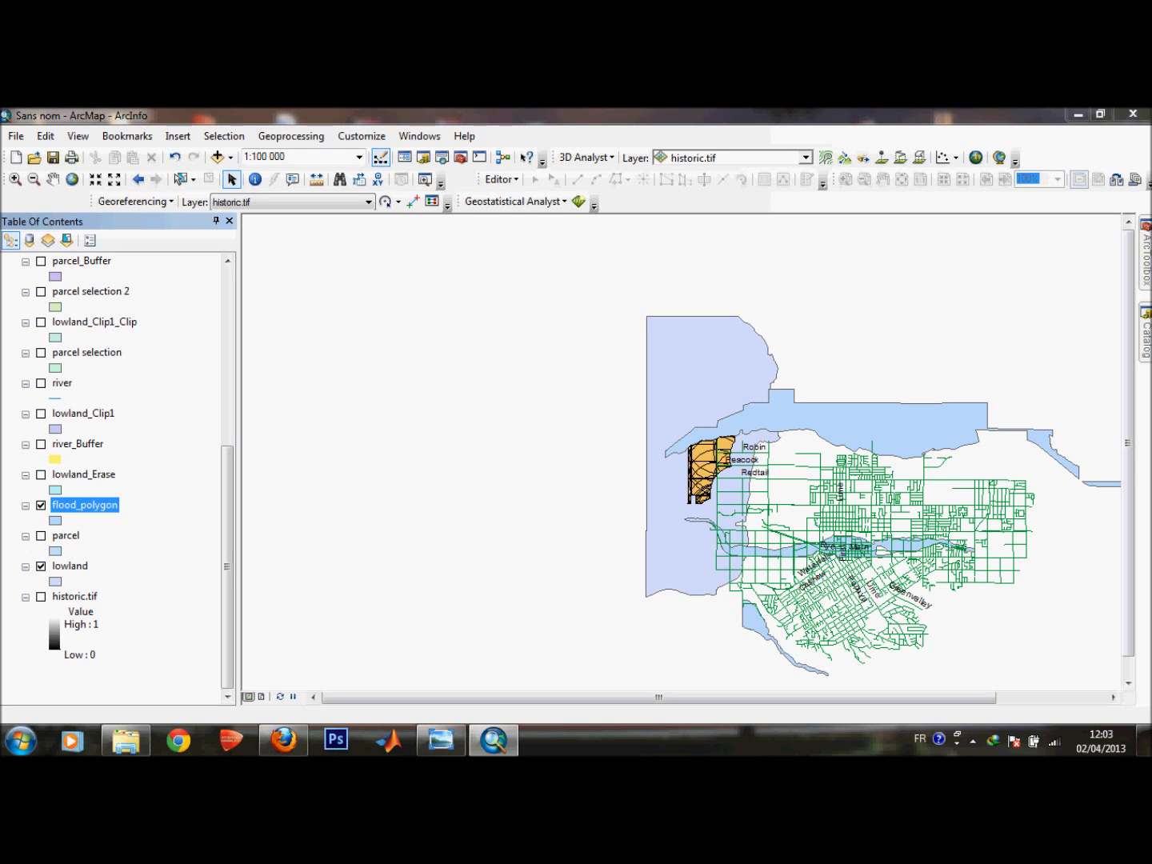
pyautogui.click(973, 741)
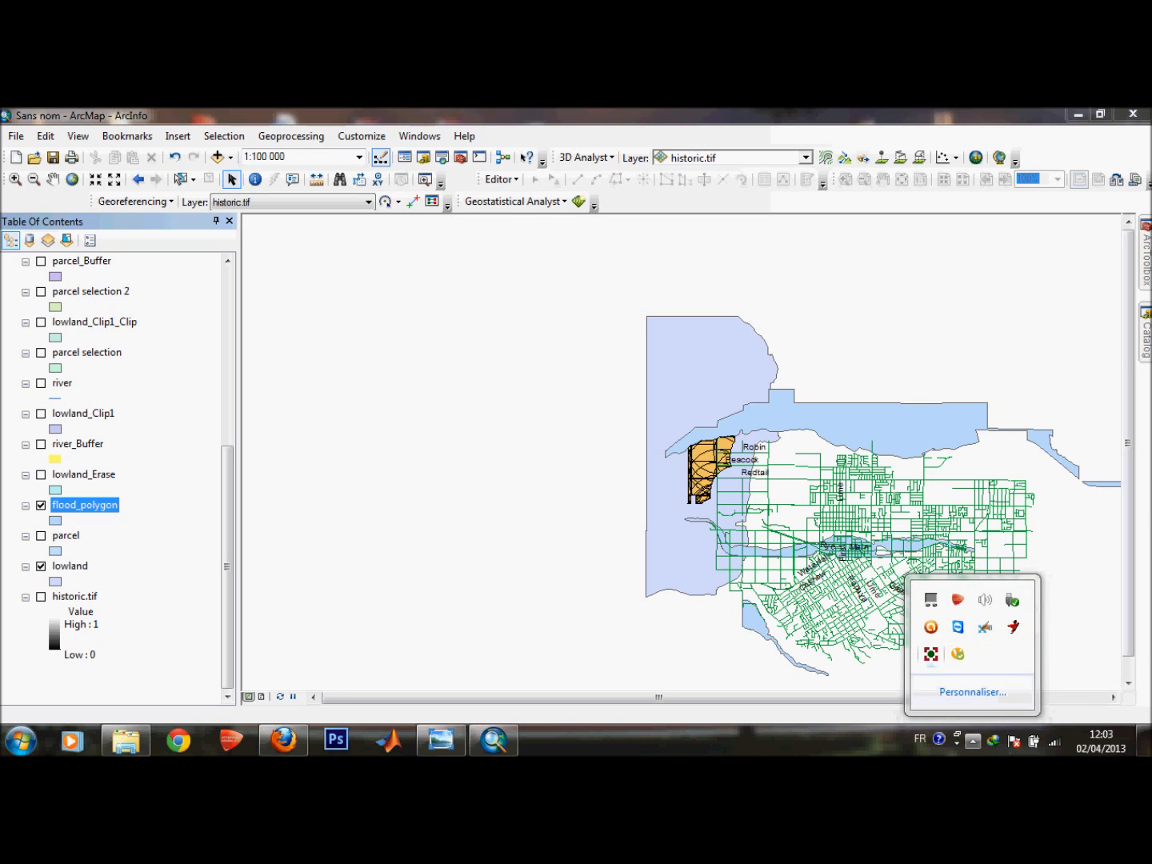
pyautogui.rightClick(931, 653)
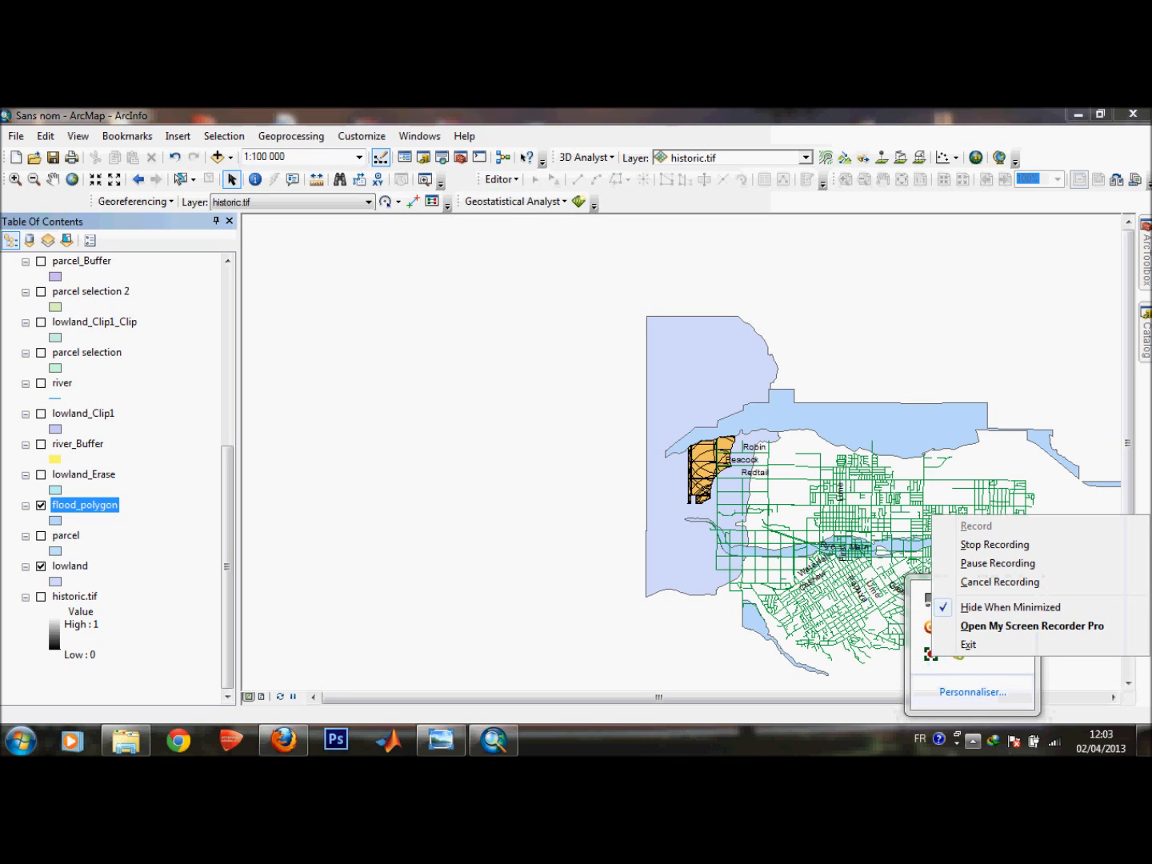
pyautogui.click(994, 545)
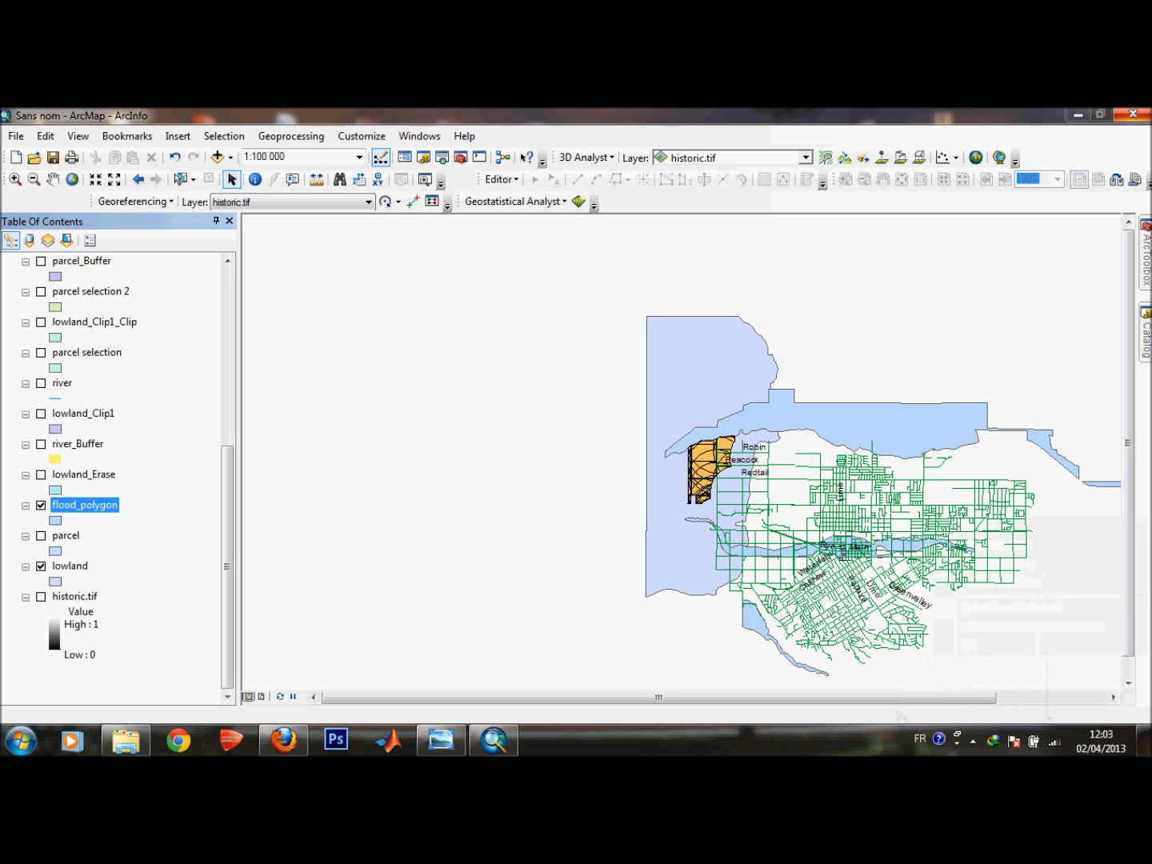
# Open the flood_polygon layer properties and browse through each of its tabs.
pyautogui.doubleClick(85, 504)
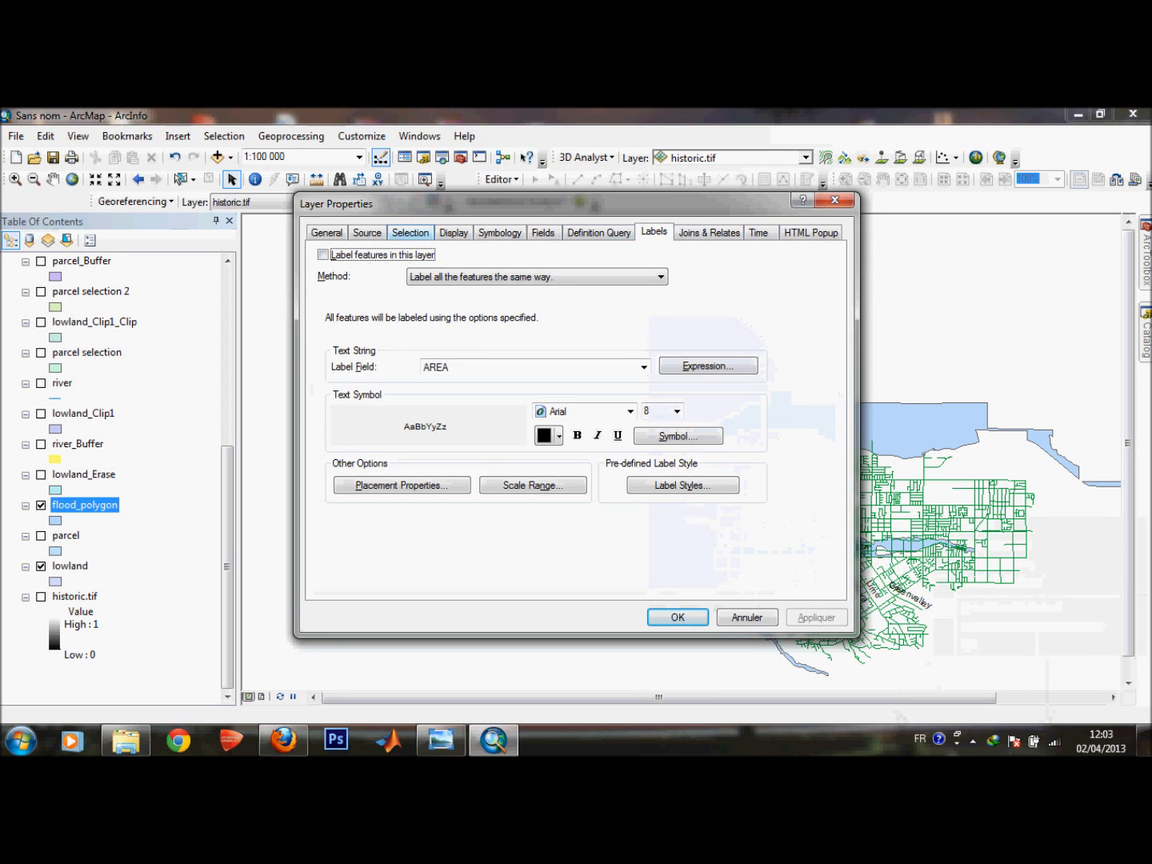
pyautogui.click(410, 233)
pyautogui.click(367, 233)
pyautogui.click(410, 234)
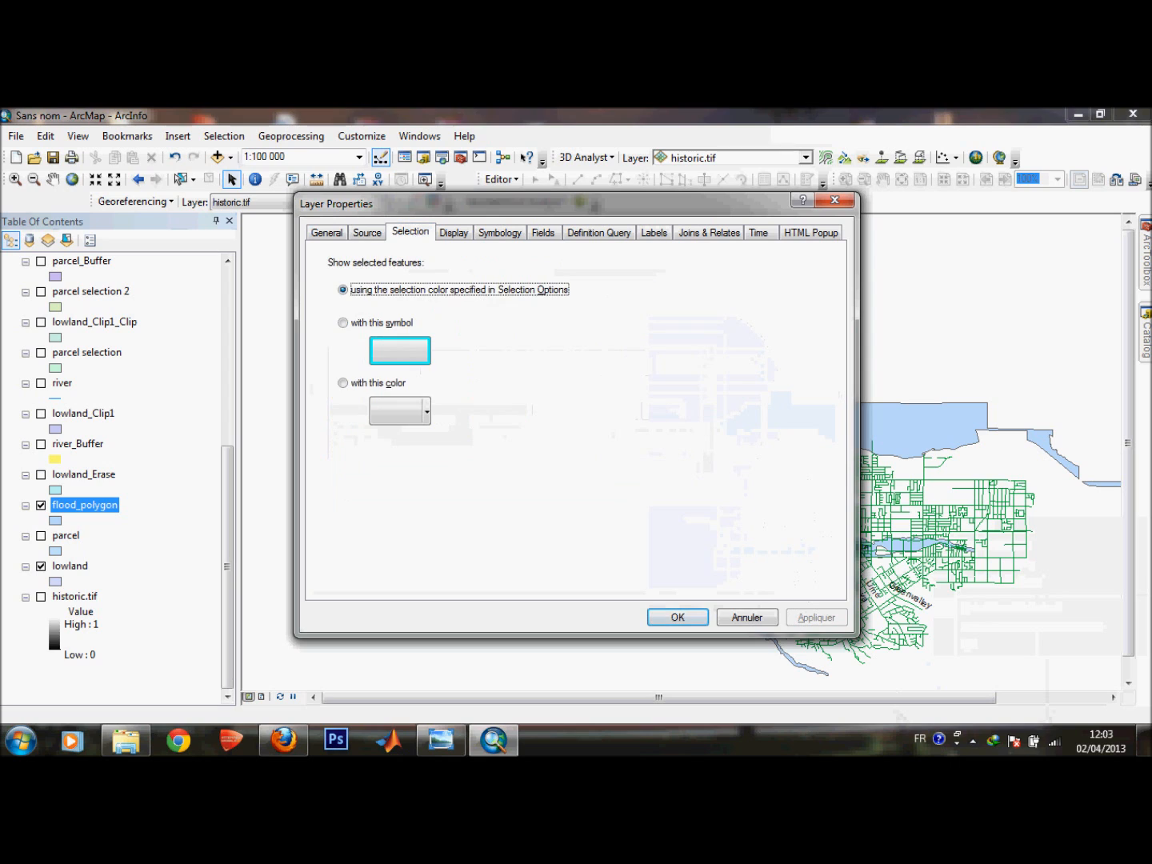
pyautogui.click(453, 234)
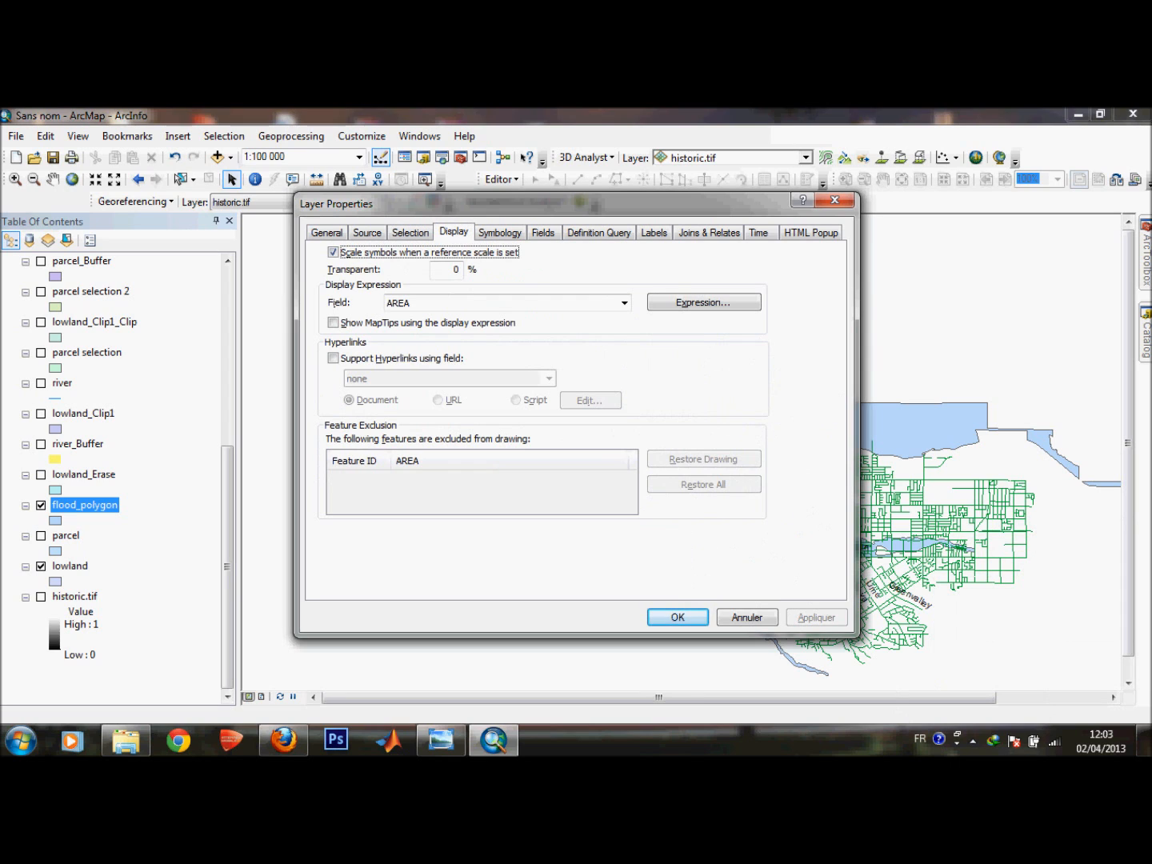
pyautogui.click(500, 234)
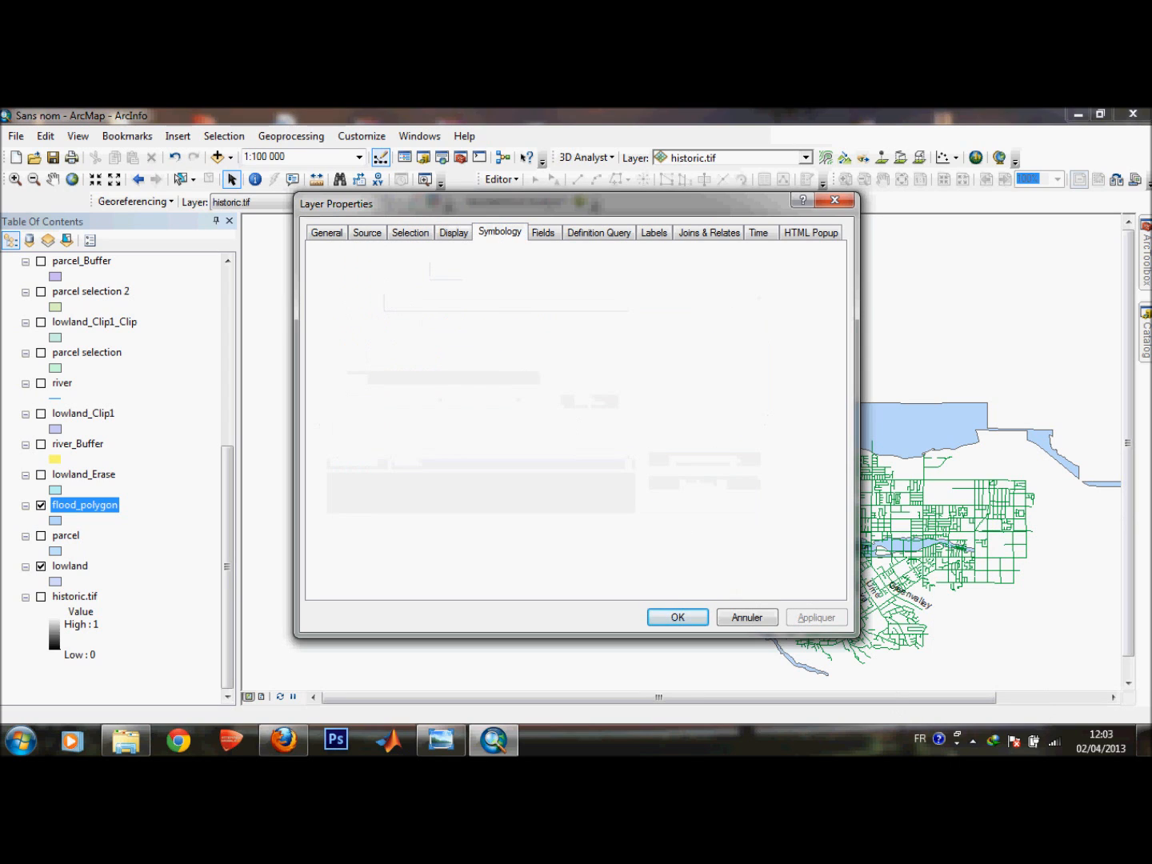
pyautogui.click(544, 232)
pyautogui.click(327, 234)
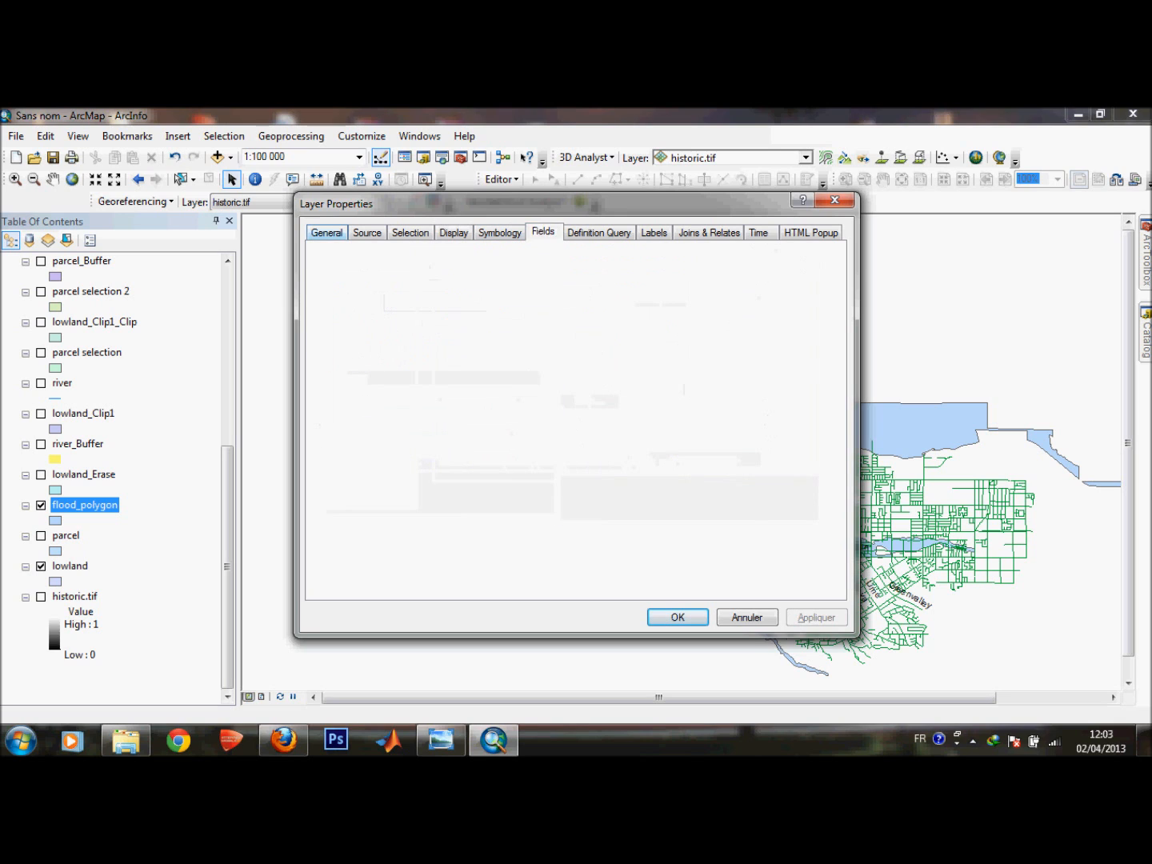
pyautogui.click(367, 234)
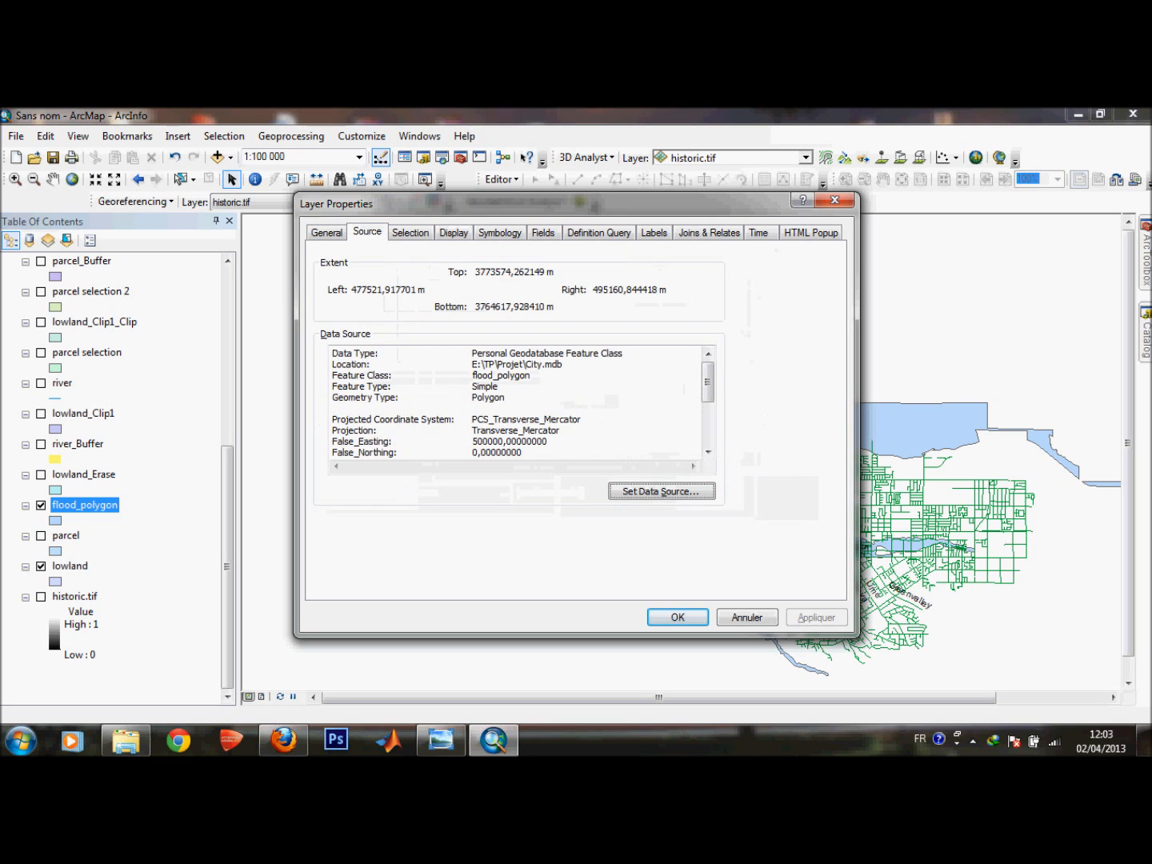
pyautogui.click(410, 232)
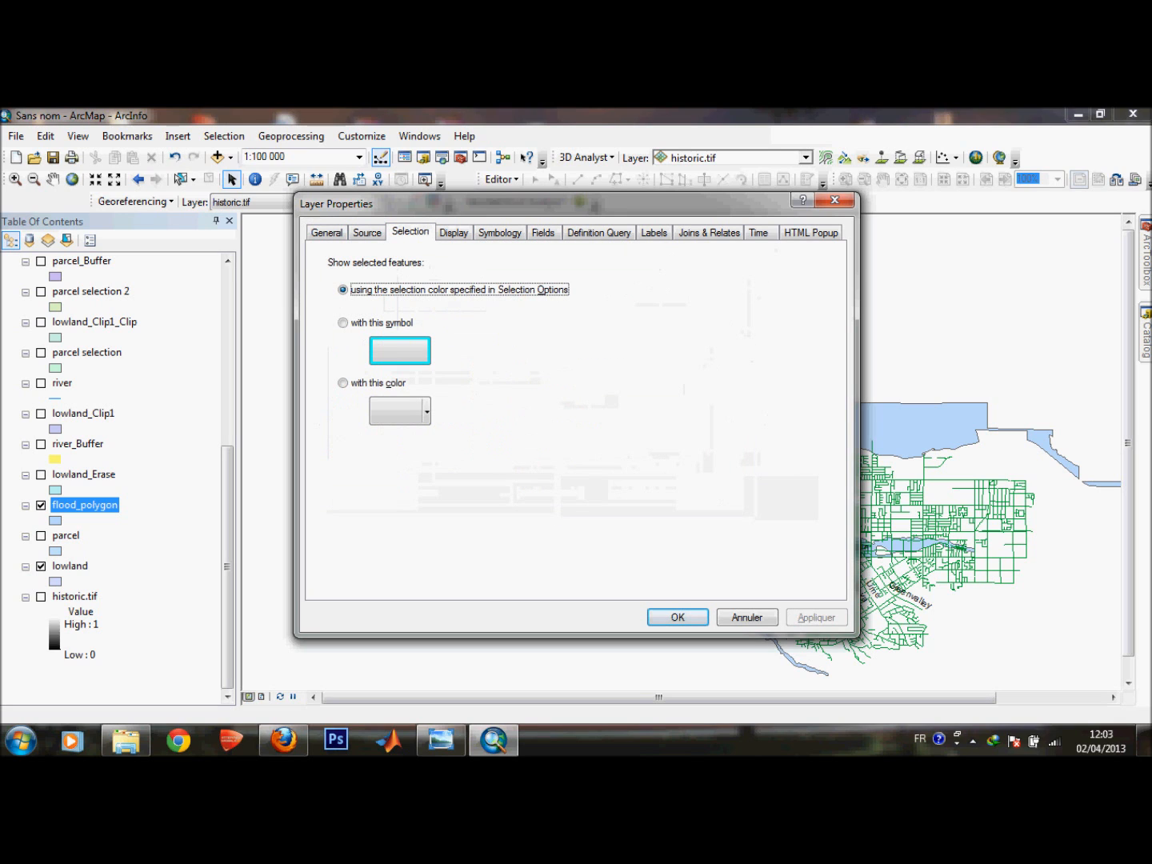
pyautogui.click(454, 233)
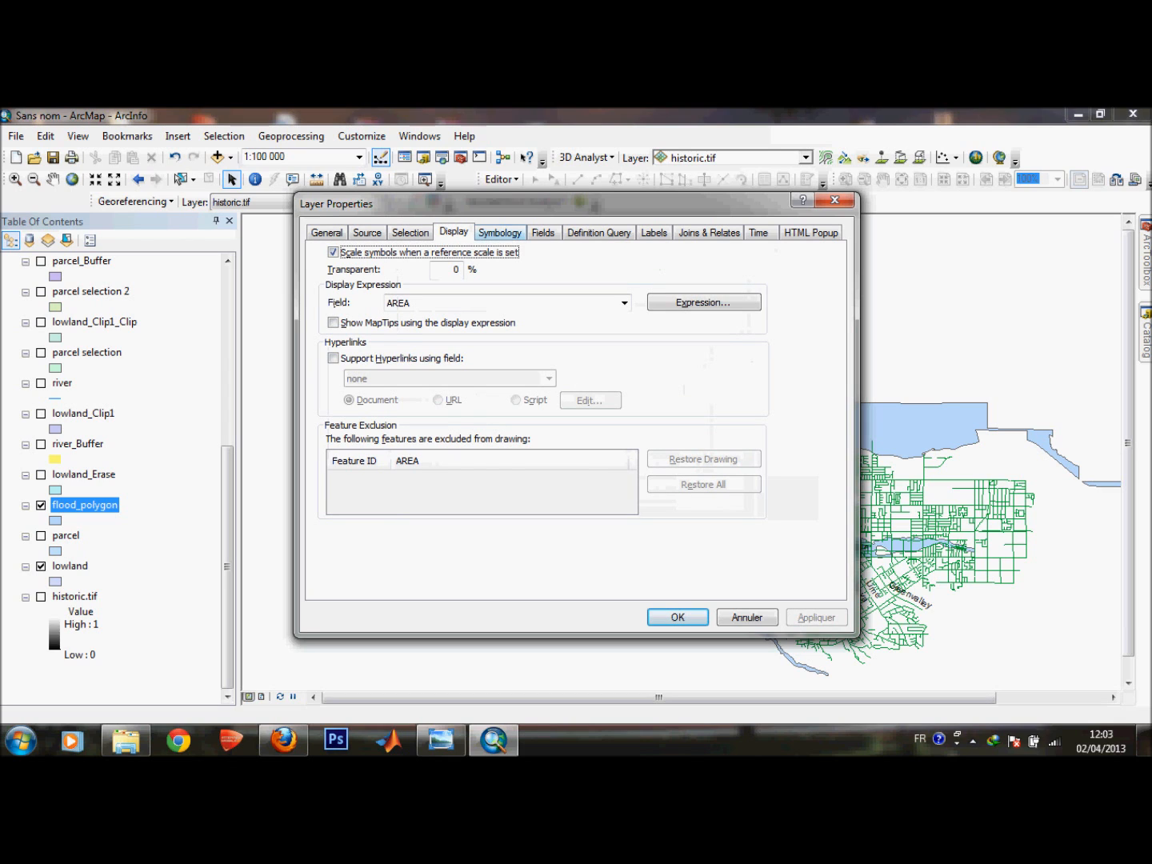
pyautogui.click(499, 234)
pyautogui.click(543, 233)
pyautogui.click(598, 232)
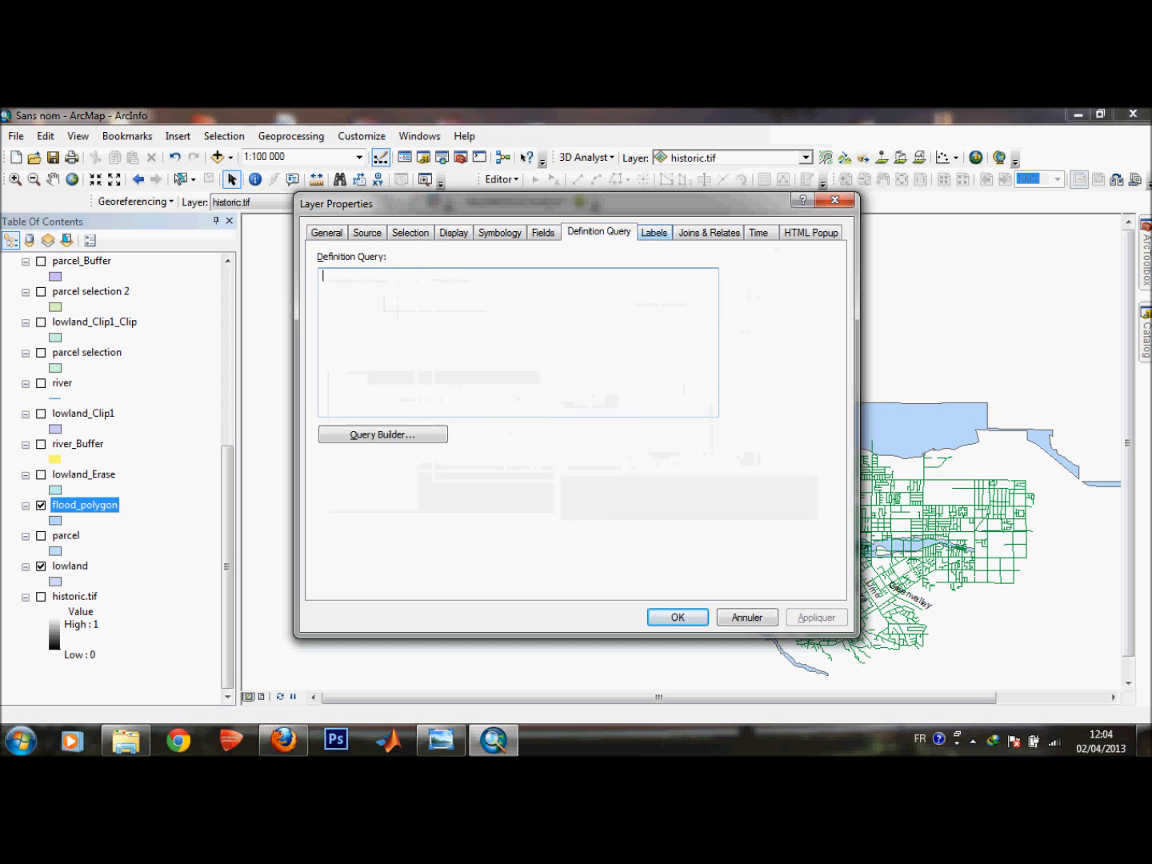
pyautogui.click(654, 234)
pyautogui.click(710, 232)
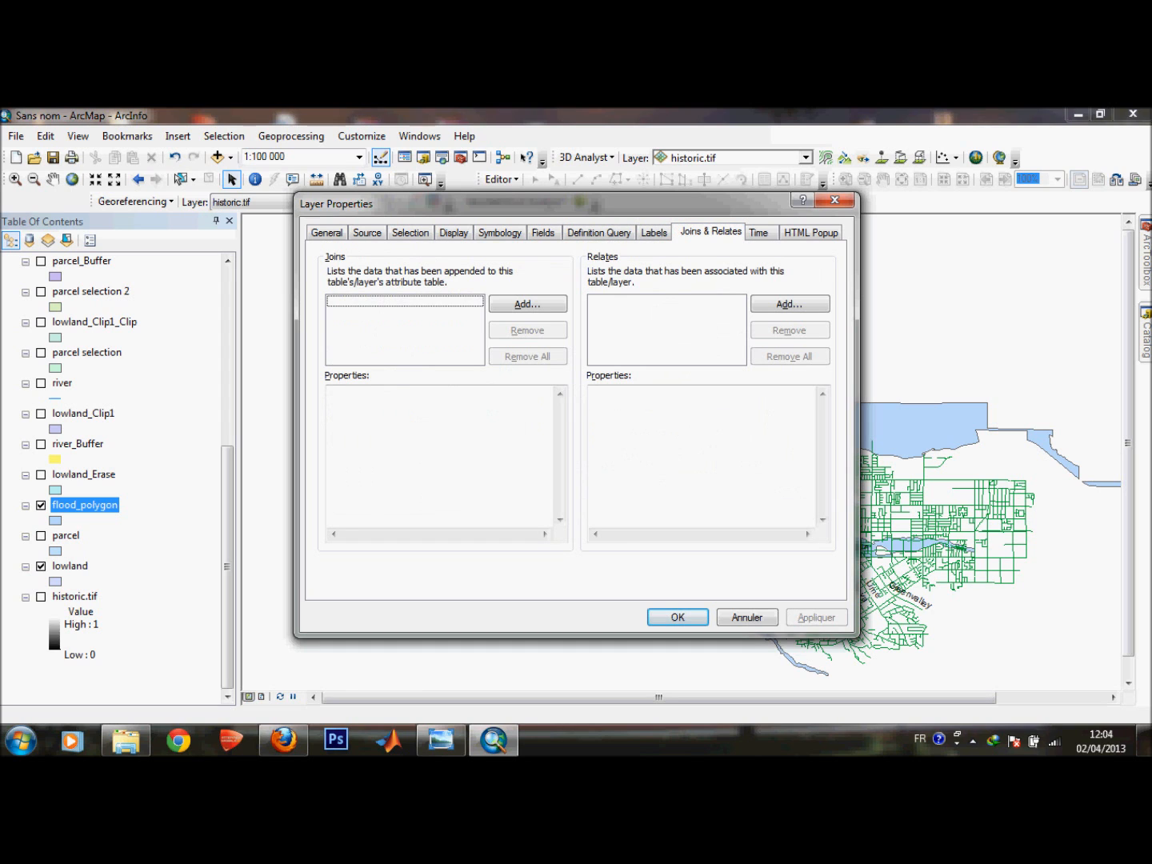
pyautogui.click(759, 233)
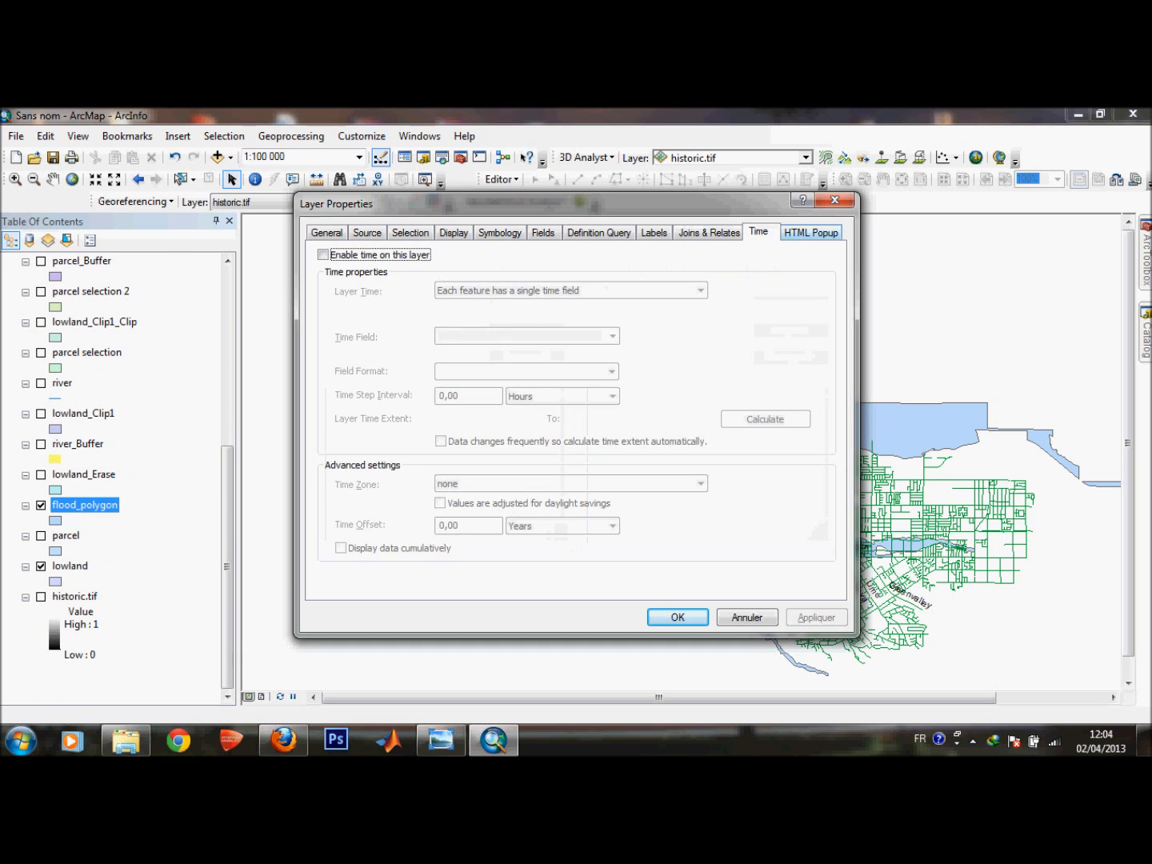
pyautogui.click(809, 232)
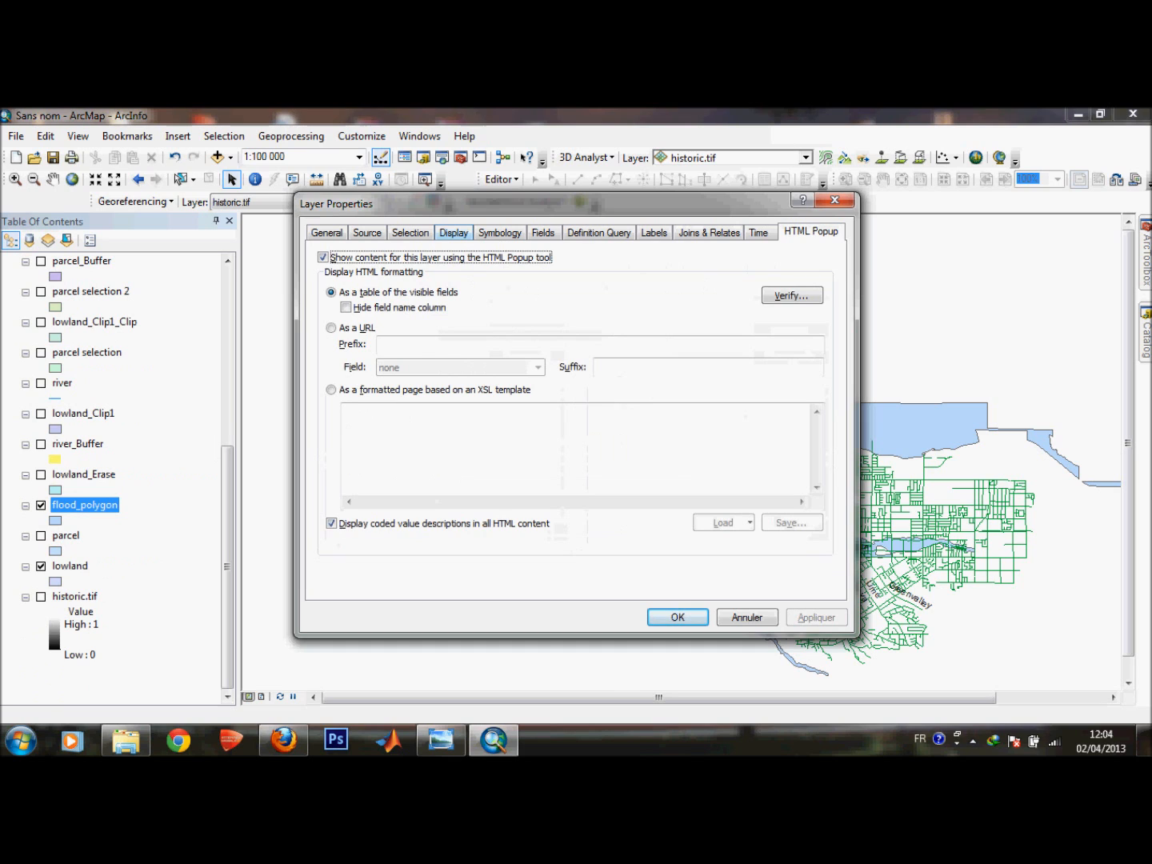
pyautogui.click(454, 232)
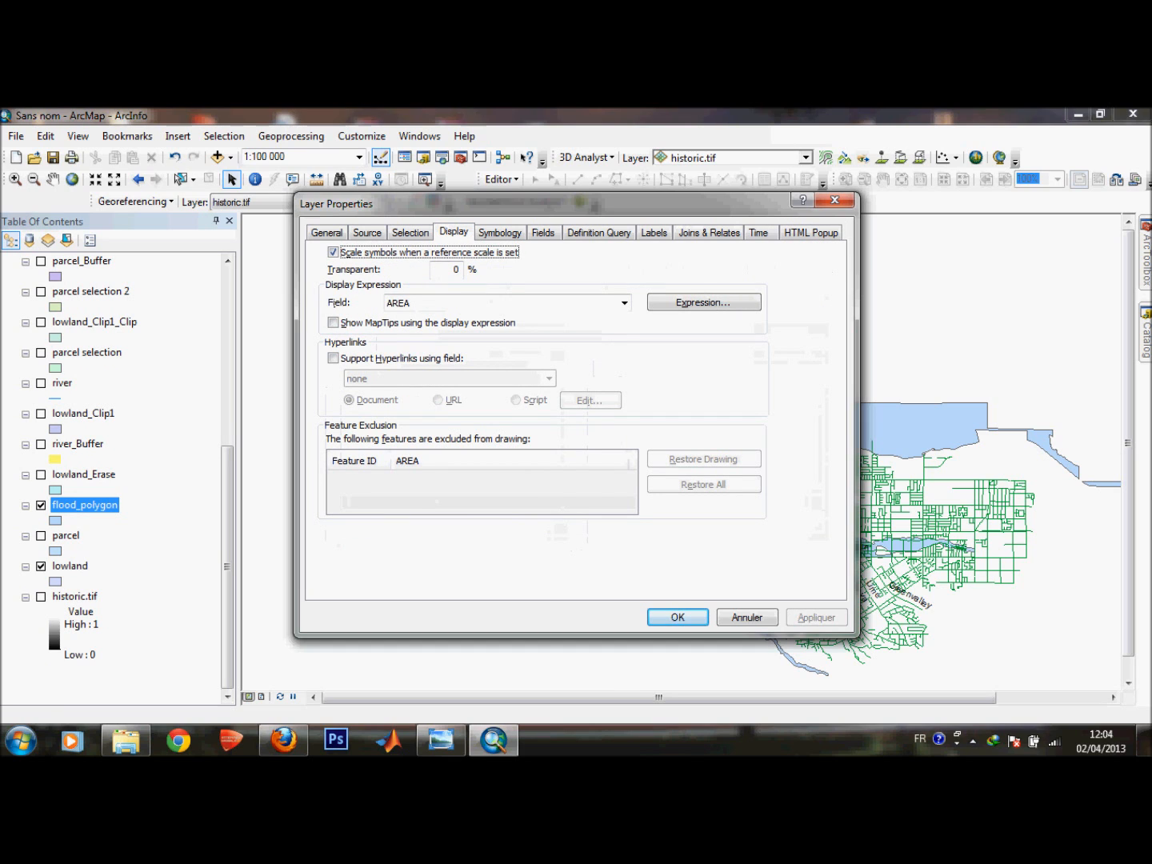
# Inspect the flood_polygon symbology, including the advanced transparency field options, then close the layer properties.
pyautogui.click(501, 232)
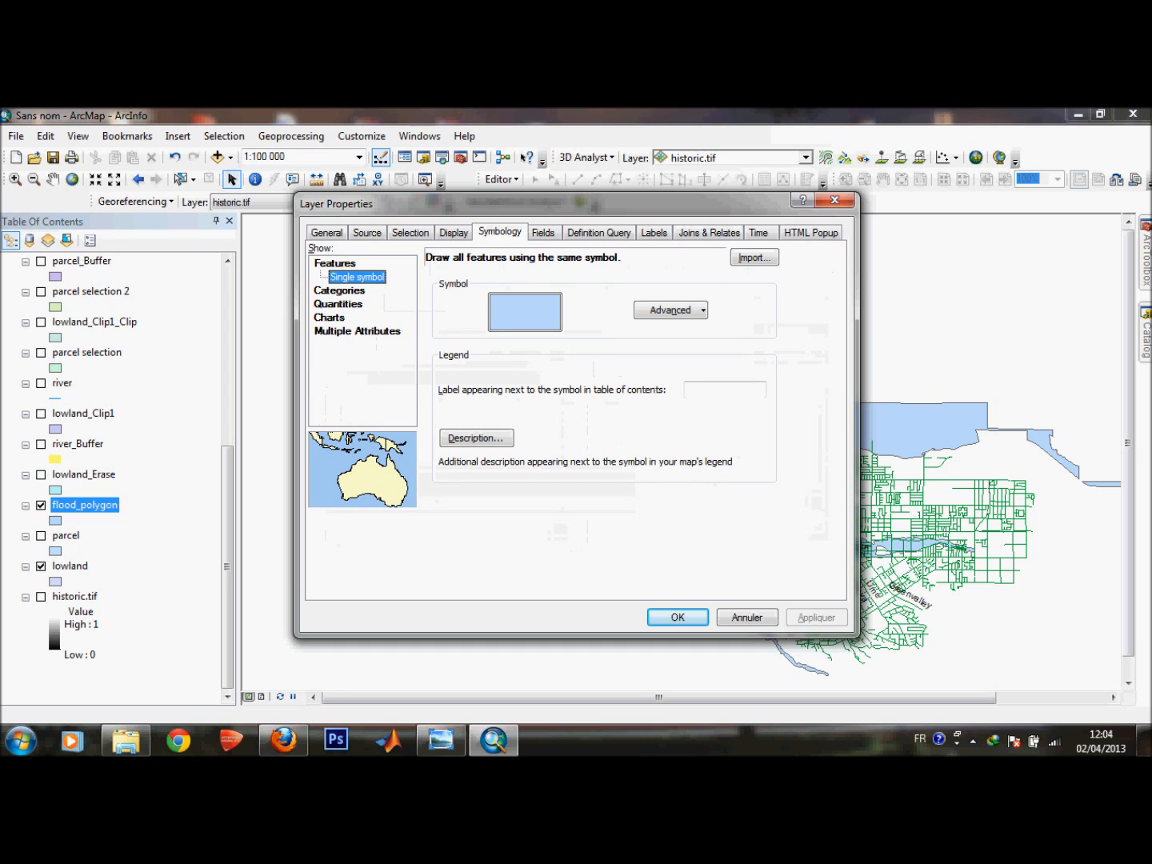
pyautogui.click(670, 310)
pyautogui.click(693, 332)
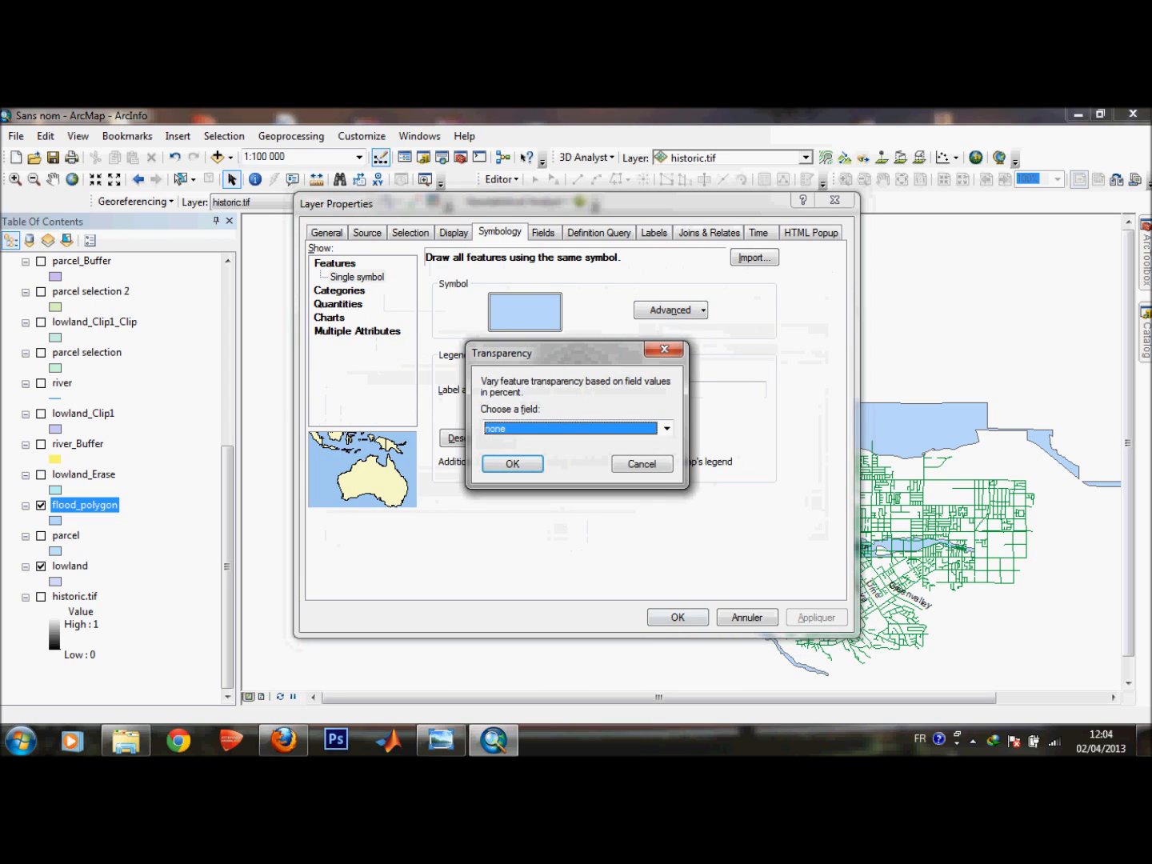
pyautogui.click(667, 428)
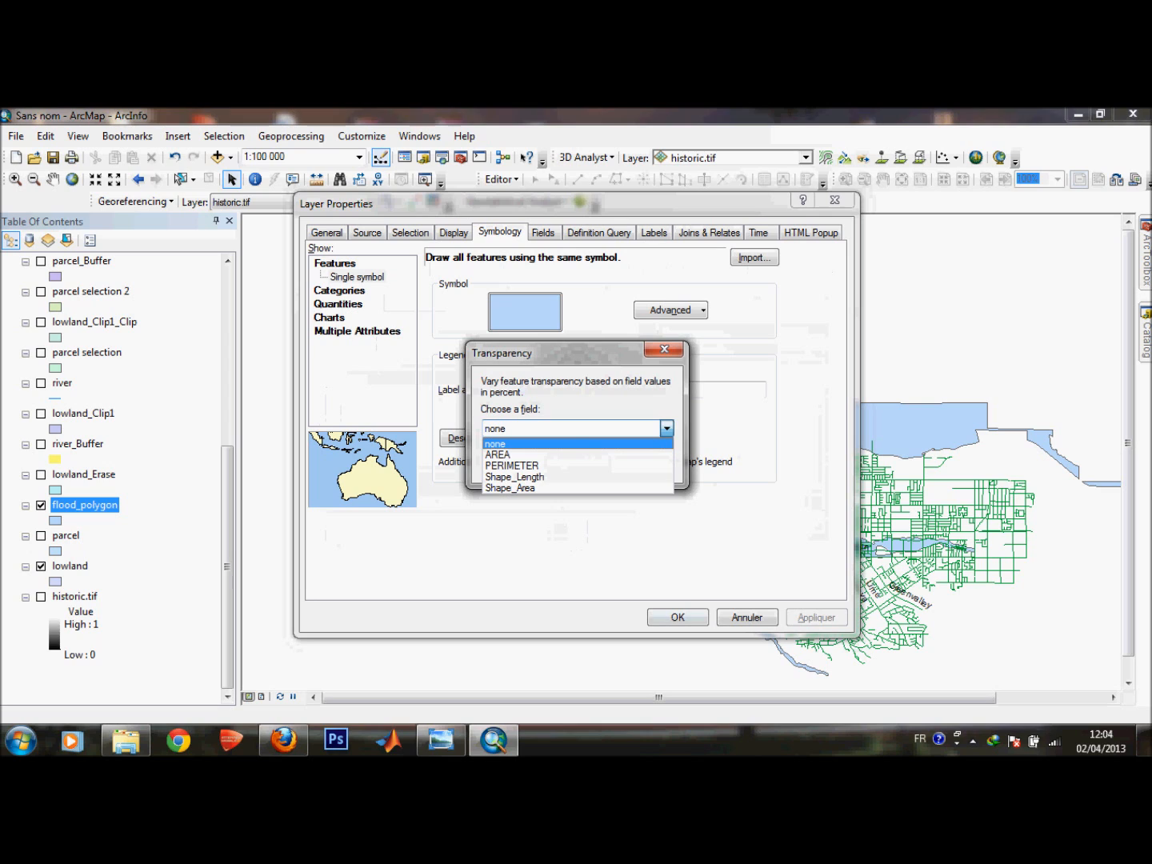
pyautogui.click(664, 350)
pyautogui.click(664, 349)
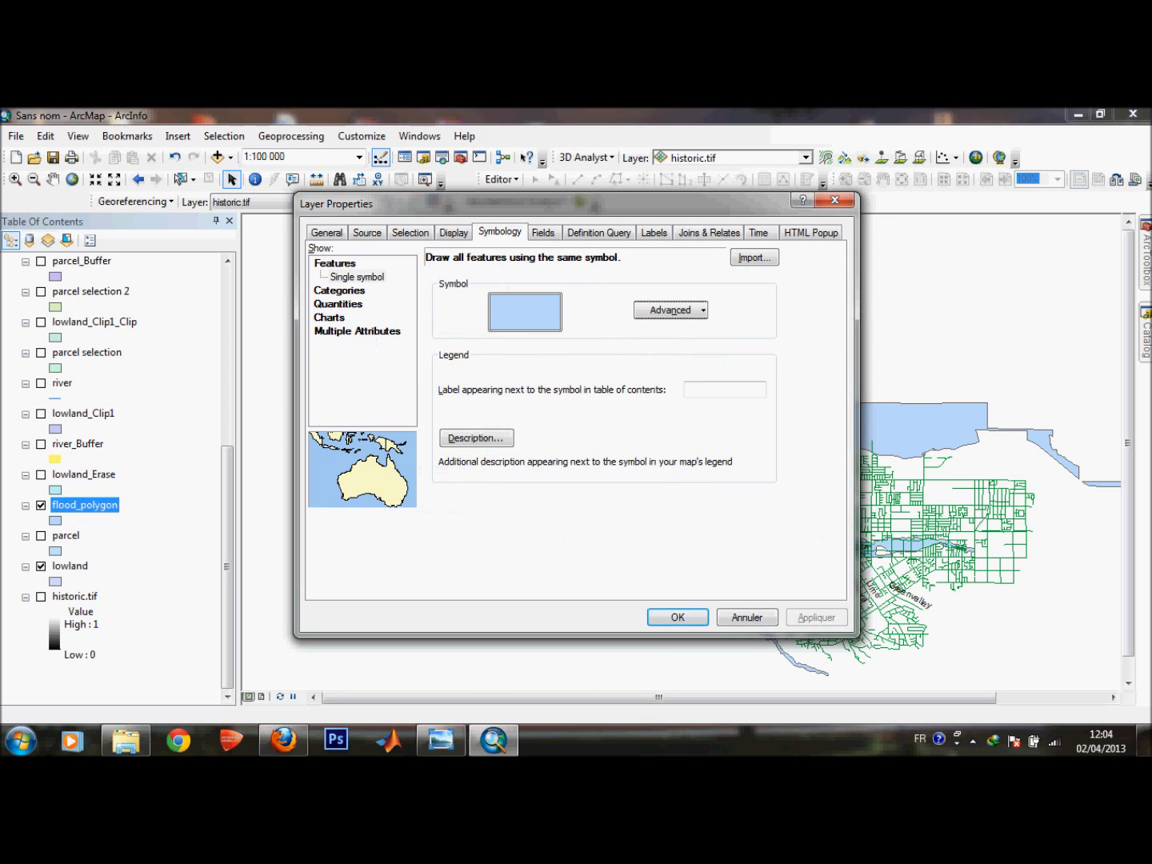
pyautogui.click(356, 276)
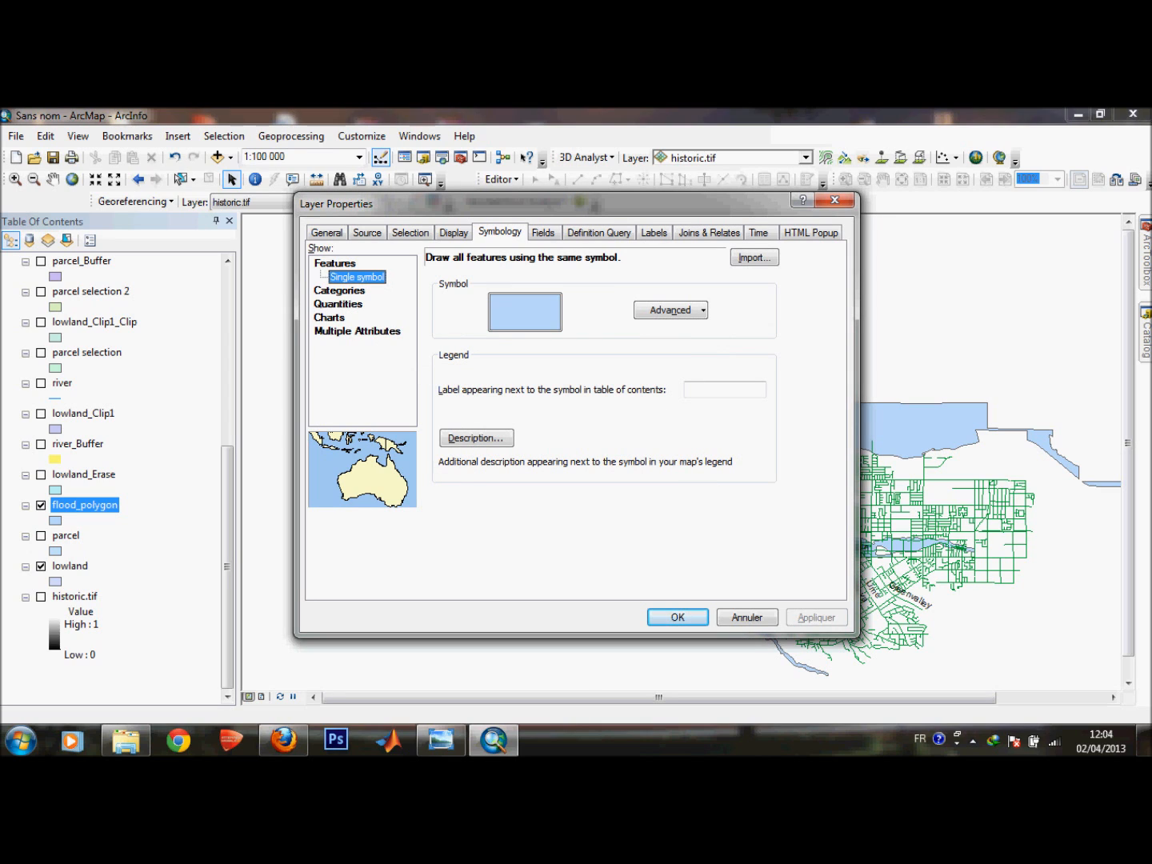
pyautogui.click(677, 615)
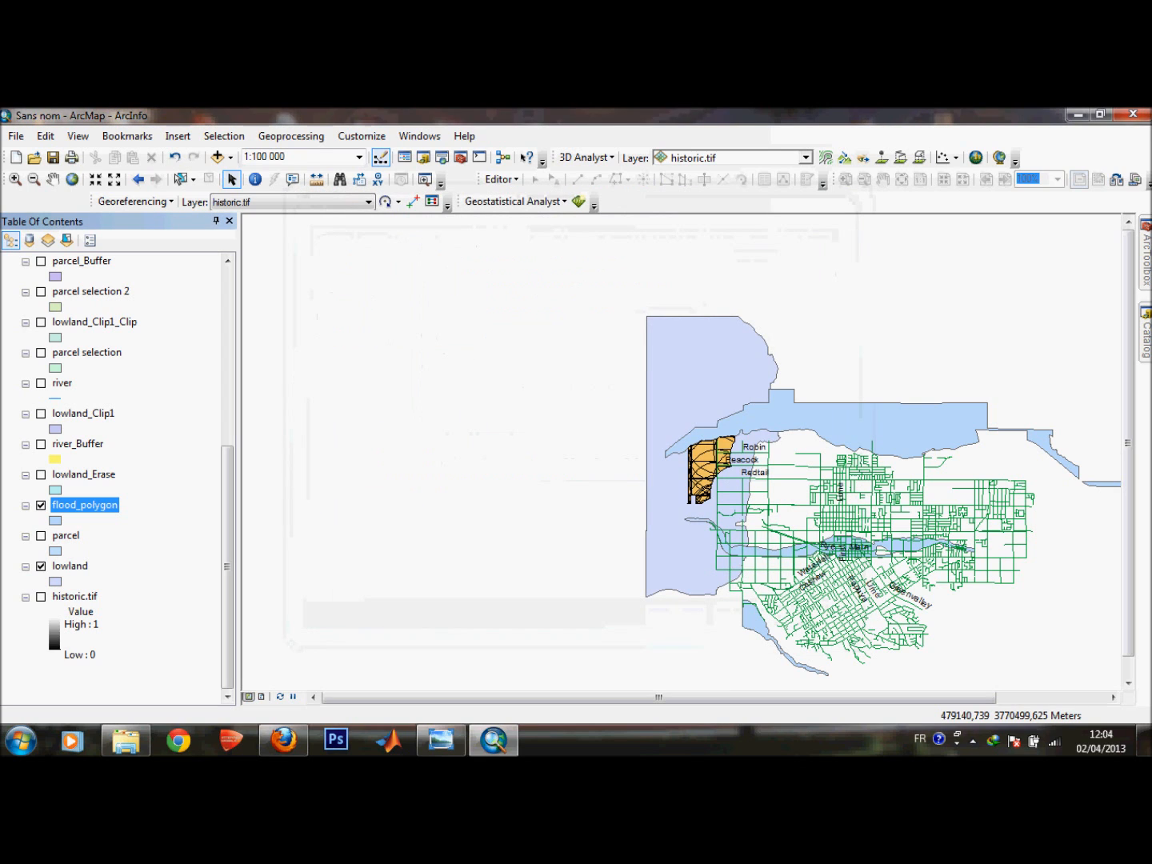
# Switch to the layout view and zoom in on the map on the page.
pyautogui.moveTo(680, 697); pyautogui.dragTo(791, 698)
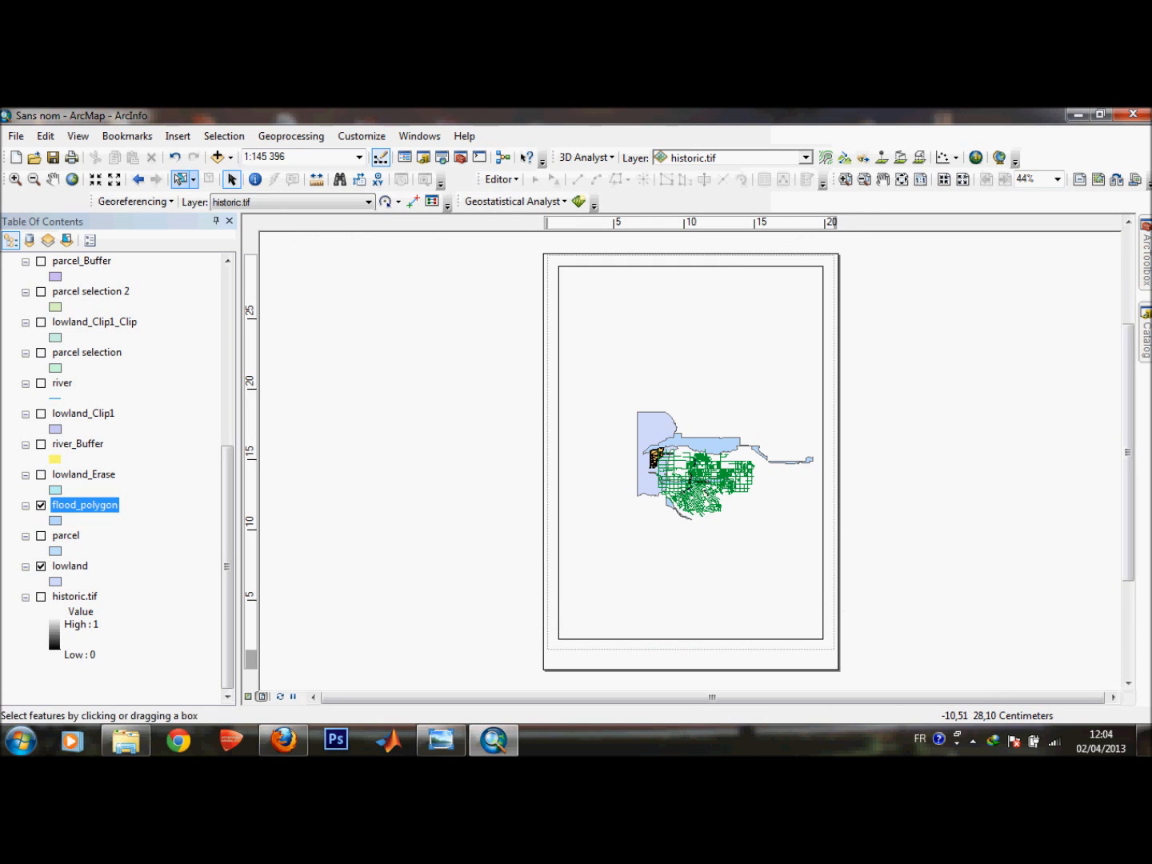
pyautogui.click(178, 136)
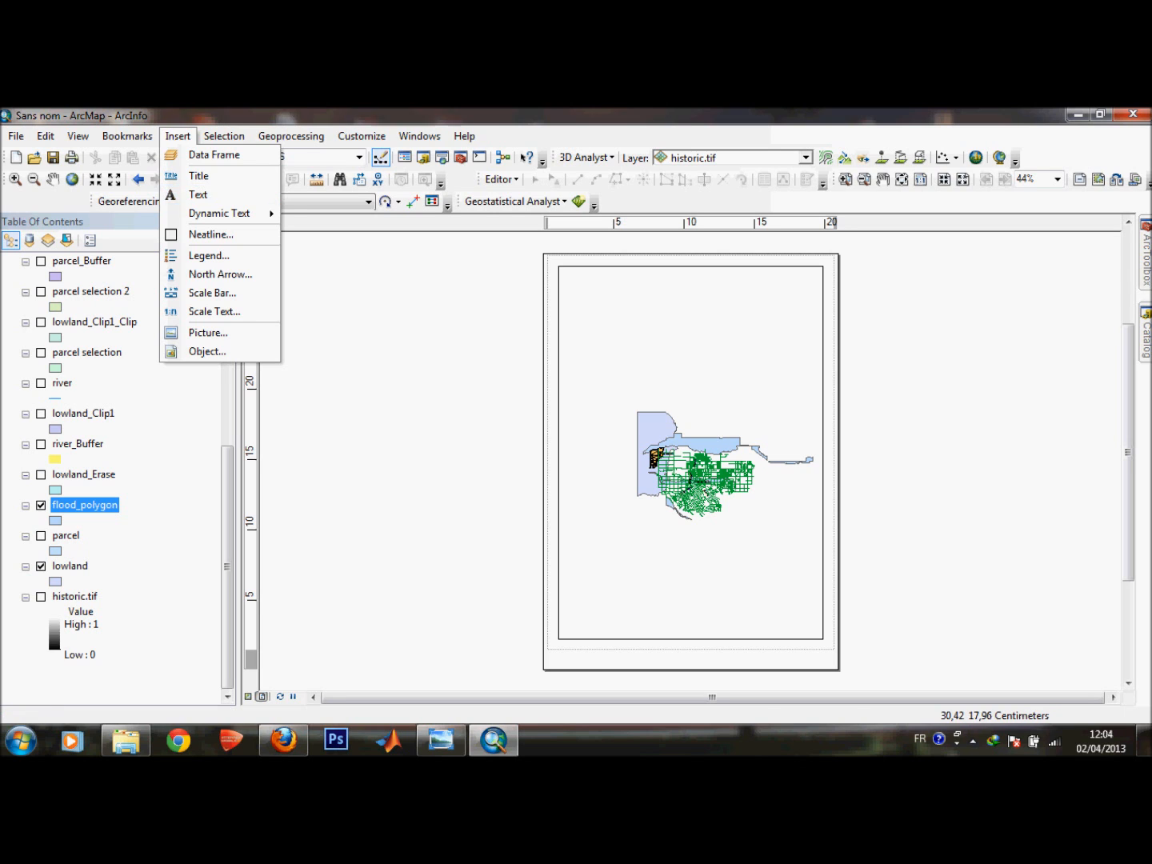
pyautogui.click(970, 418)
pyautogui.scroll(-3, 726, 575)
pyautogui.scroll(-1, 768, 440)
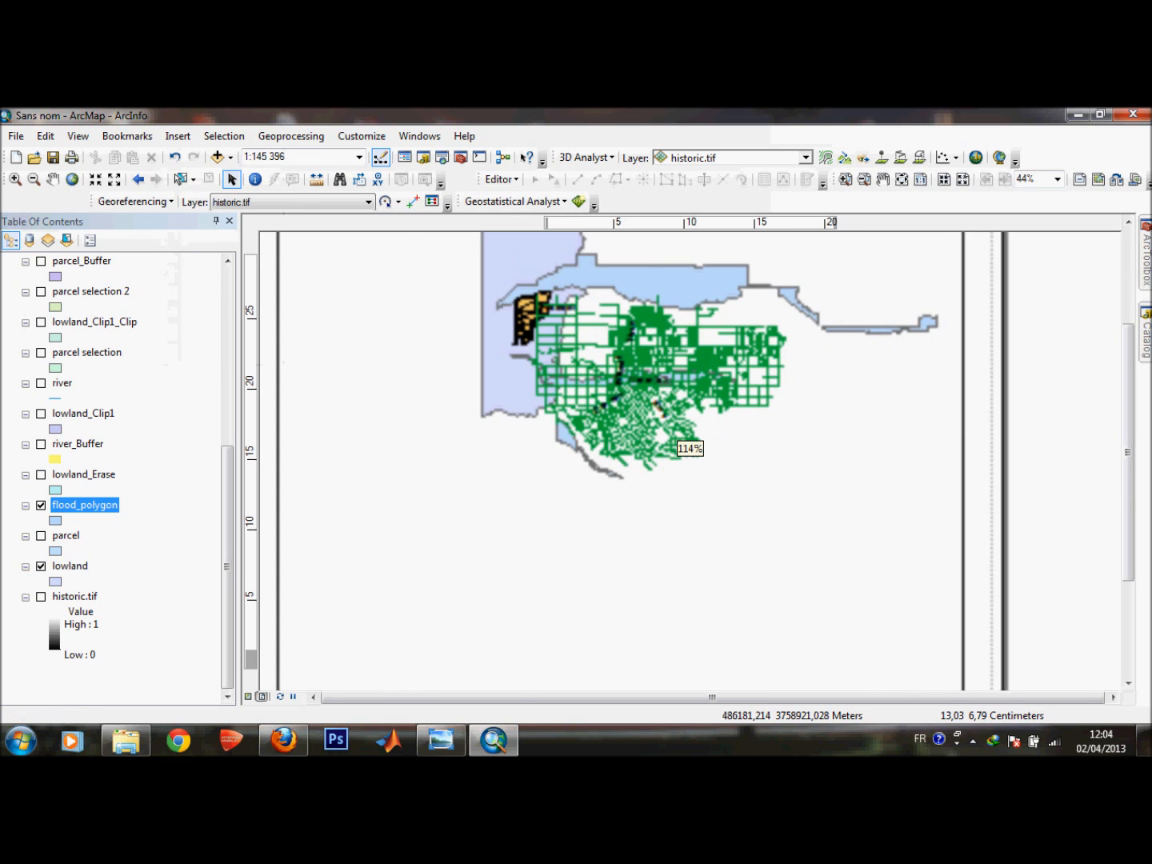